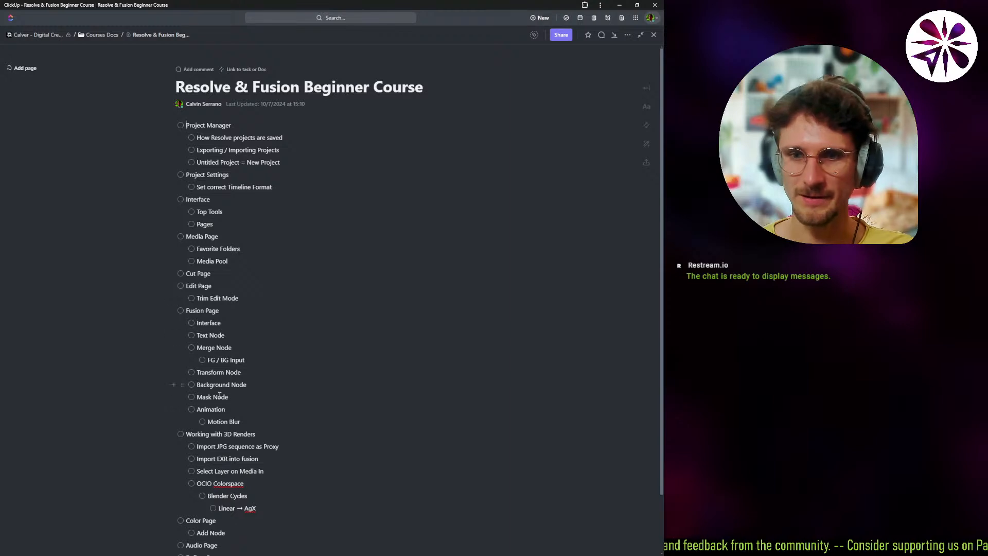
Read through the course outline, clear it off the screen and reposition the Project Manager window.
scroll(204, 349, "down", 2)
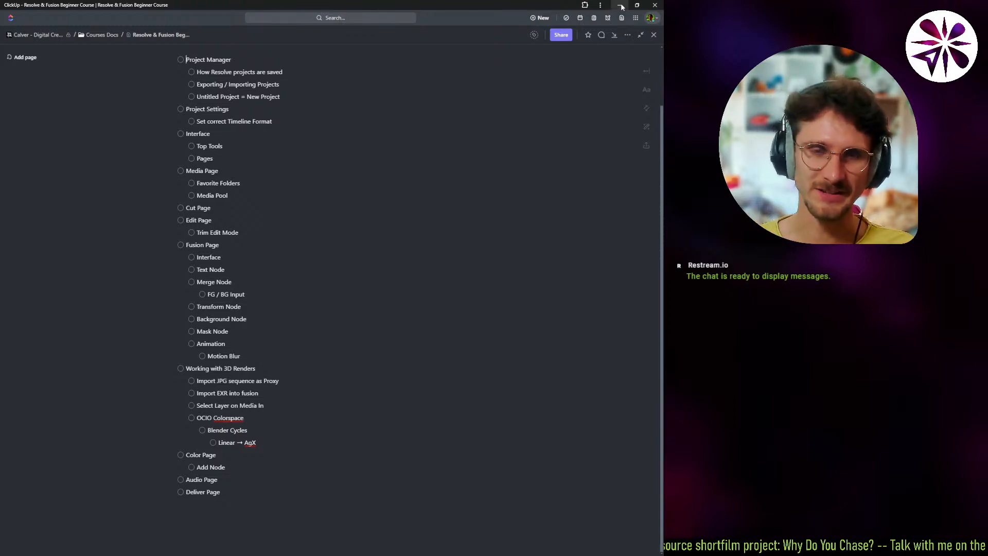
left_click_drag(505, 7, 2, 247)
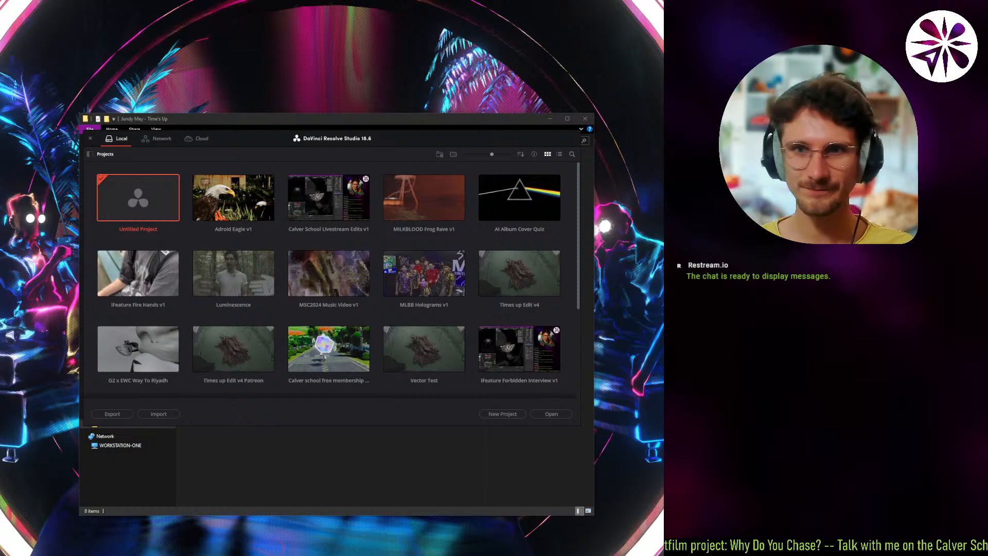
mouse_move(272, 135)
left_mouse_down()
mouse_move(259, 131)
mouse_move(271, 137)
left_mouse_up()
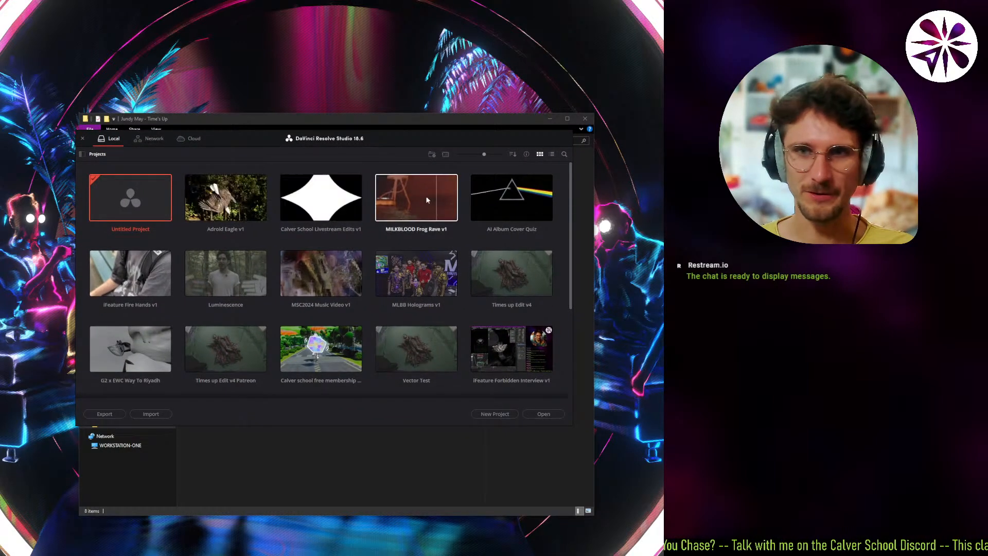
left_click_drag(292, 142, 293, 146)
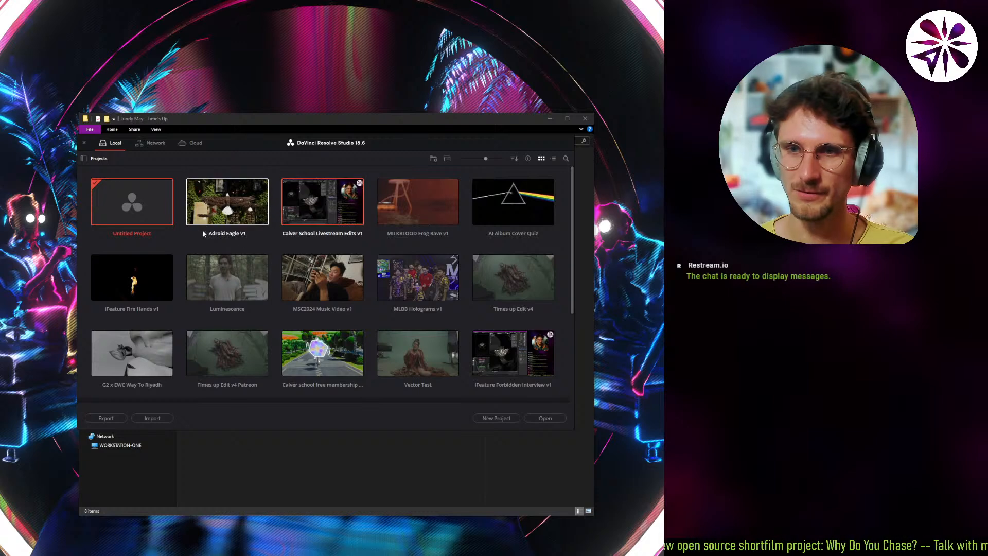
Export the Calver School Livestream Edits v1 project as "Calver School Livestream Edits v1.drp".
right_click(325, 206)
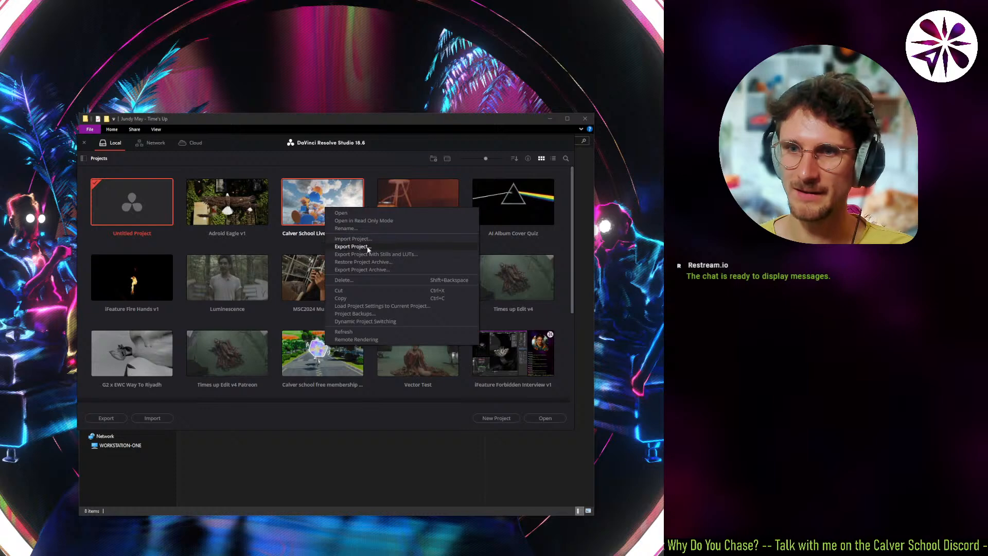
left_click(351, 246)
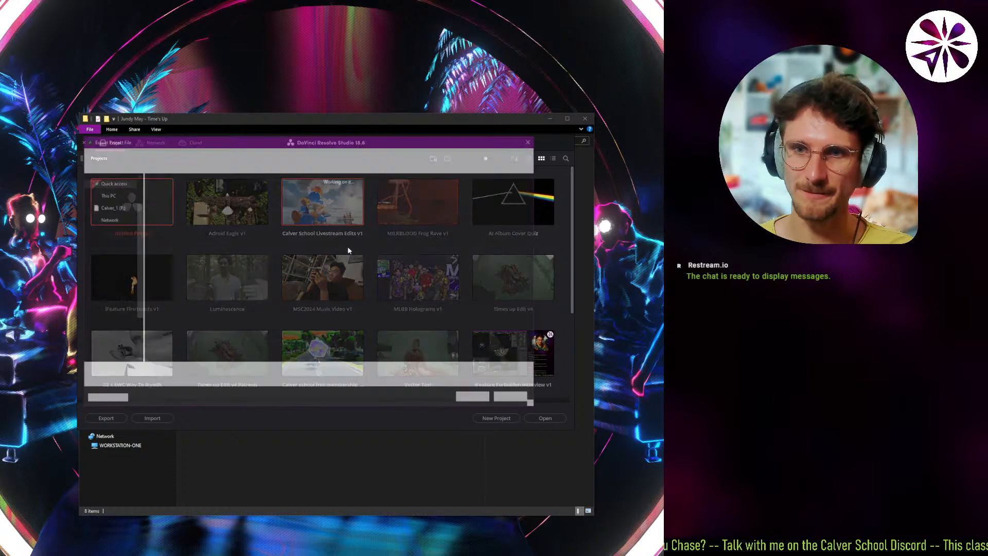
left_click(206, 371)
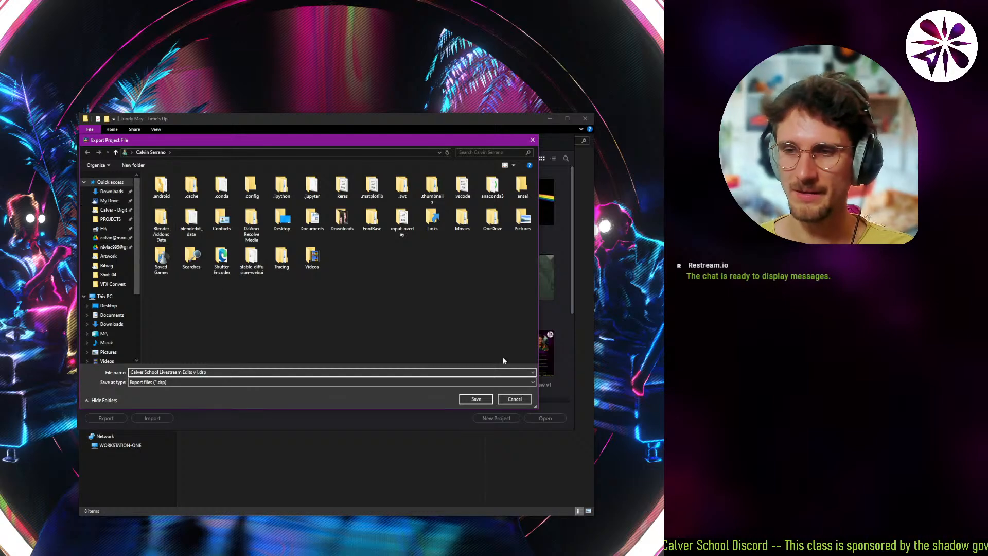
left_click(476, 398)
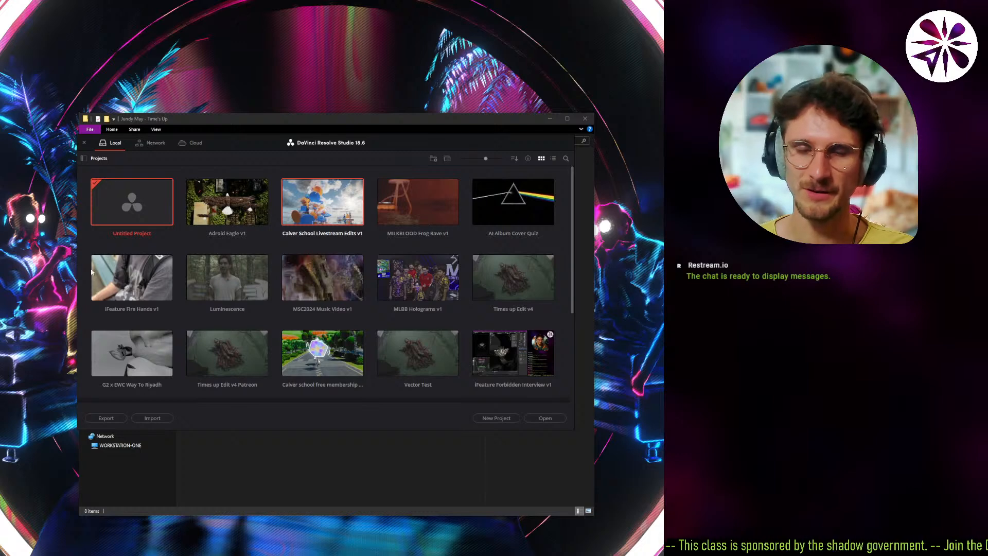
right_click(181, 242)
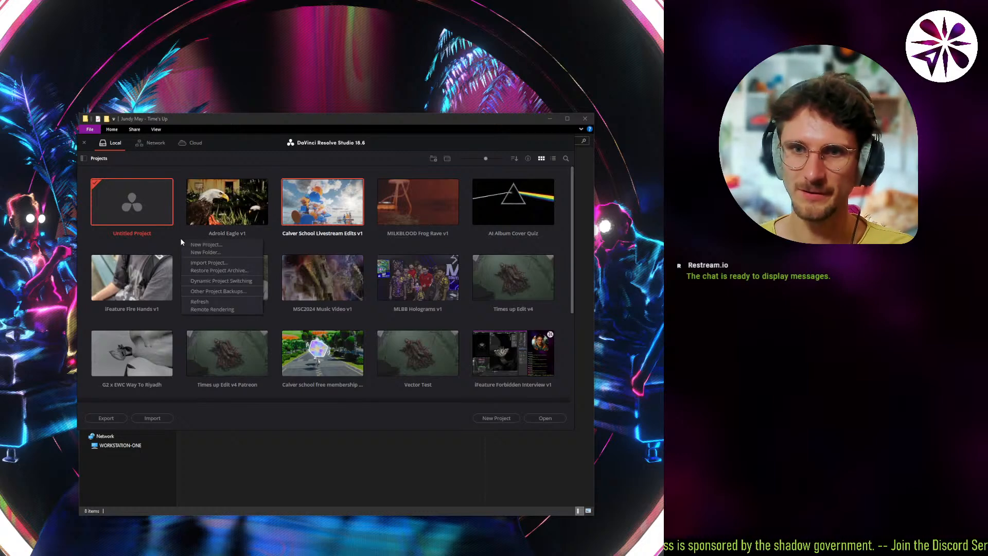
left_click(215, 264)
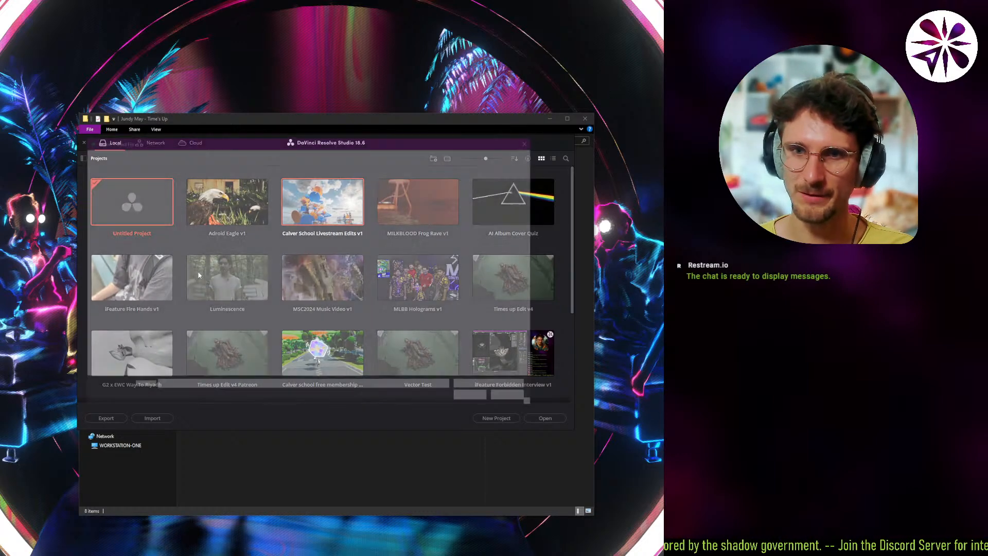
left_click(514, 399)
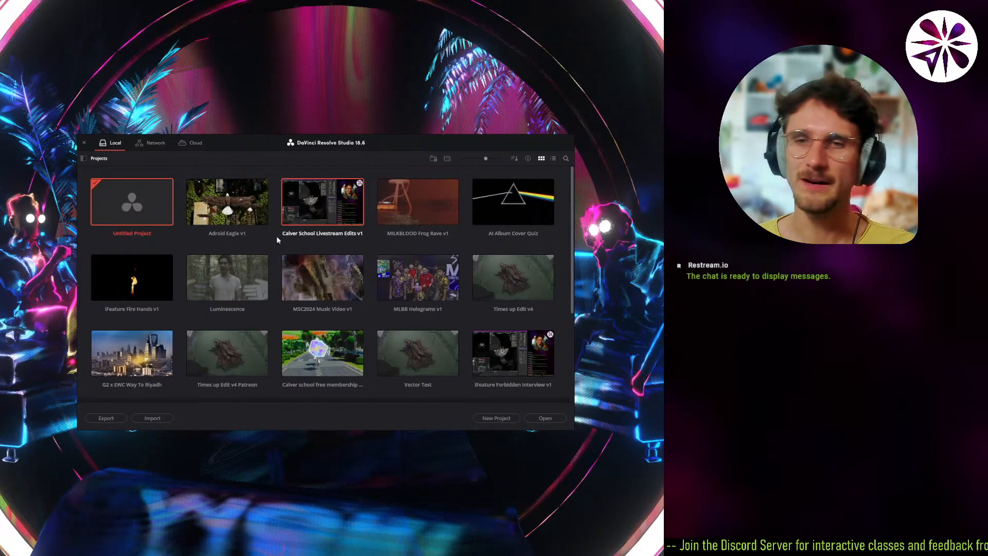
right_click(312, 204)
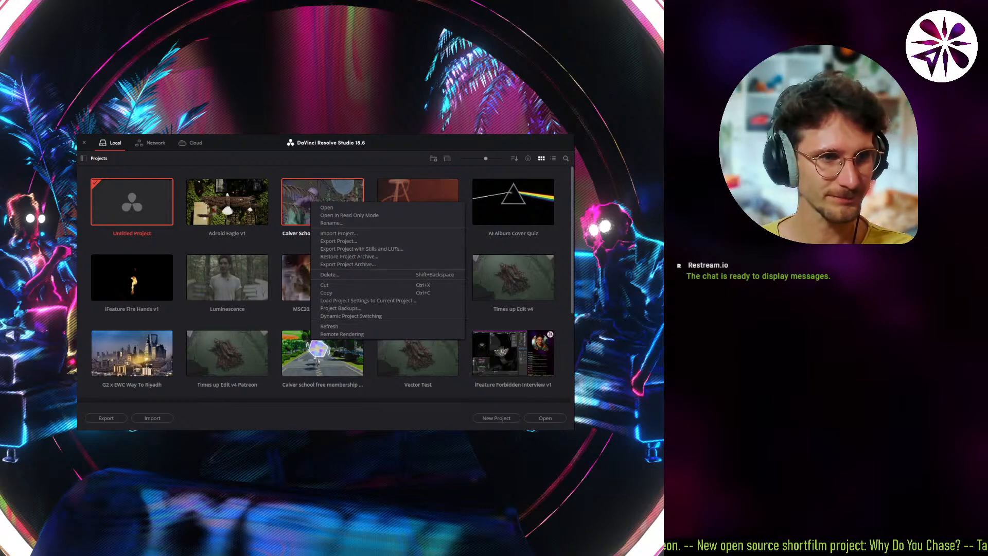
key("Escape")
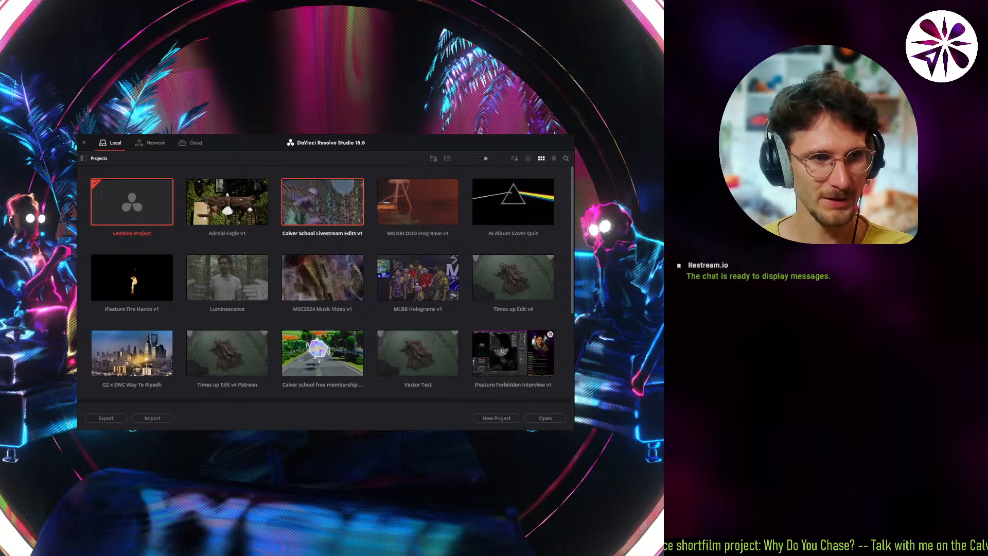
left_click(183, 243)
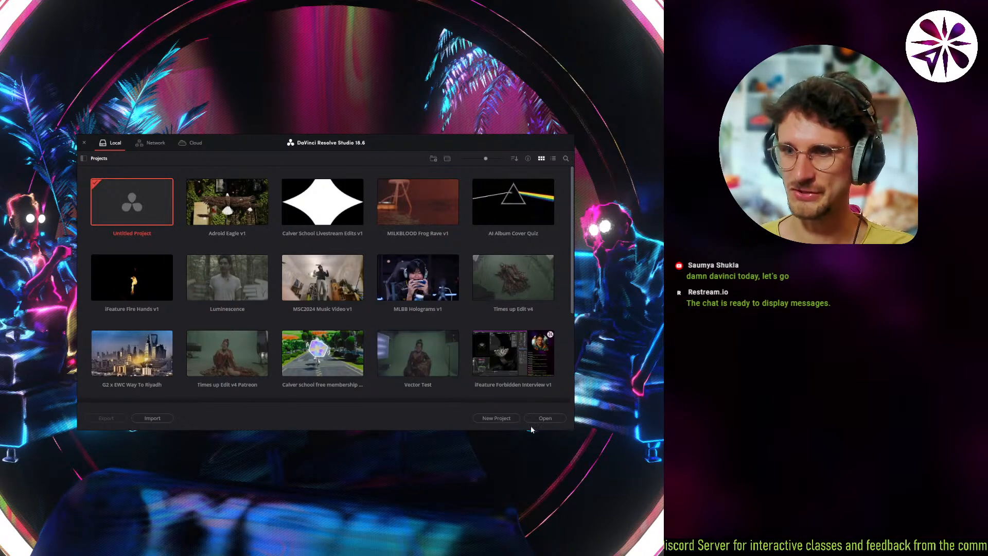
left_click(501, 418)
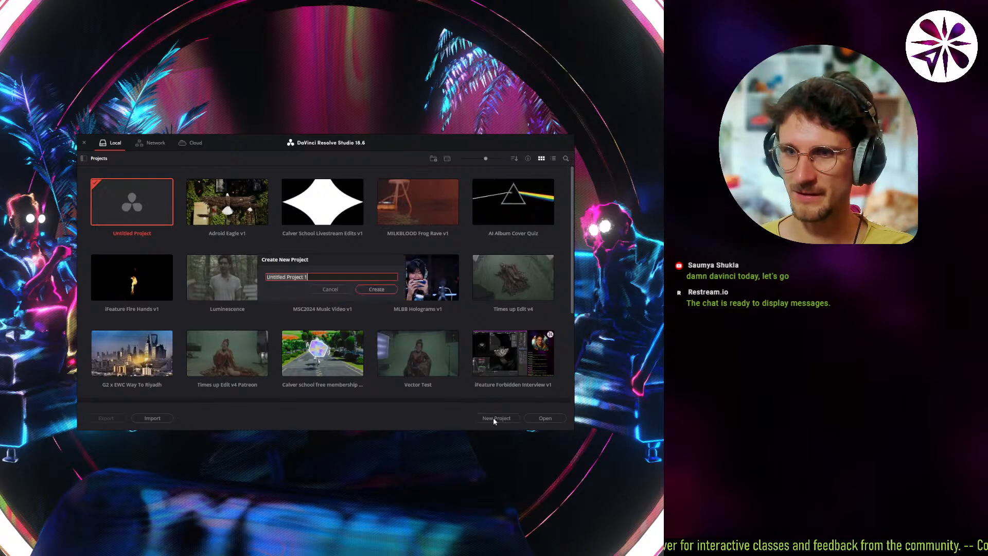
left_click(319, 289)
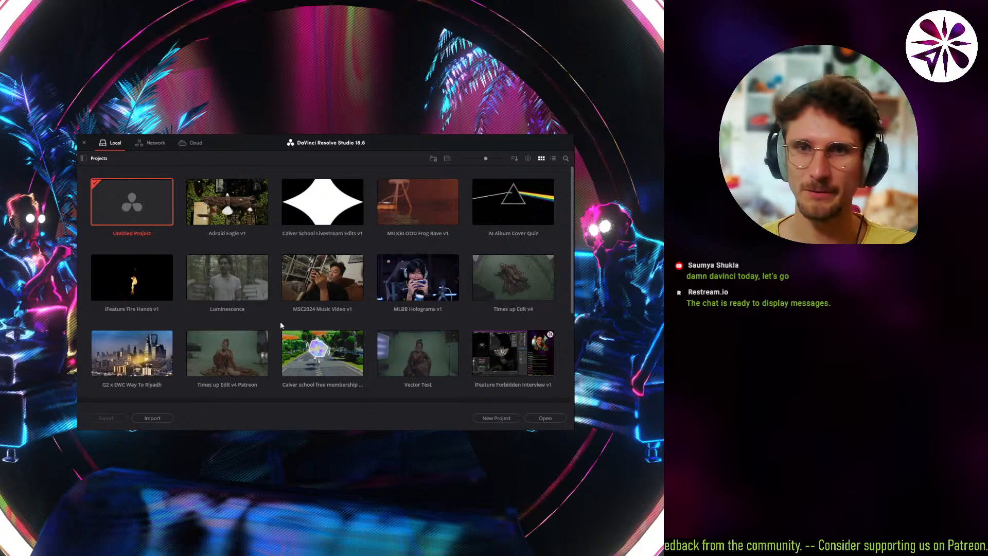
Open the Untitled Project from the Project Manager.
left_click(130, 208)
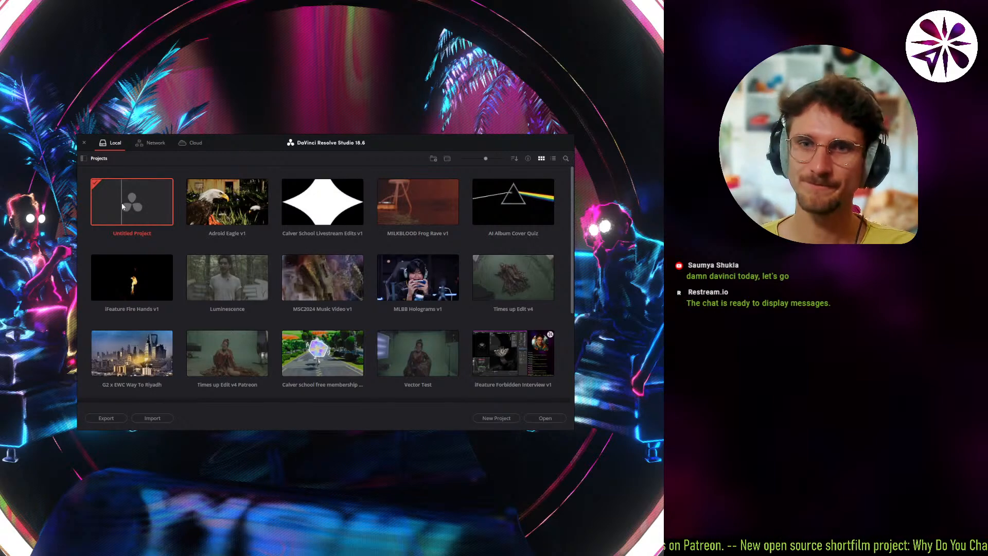
double_click(135, 196)
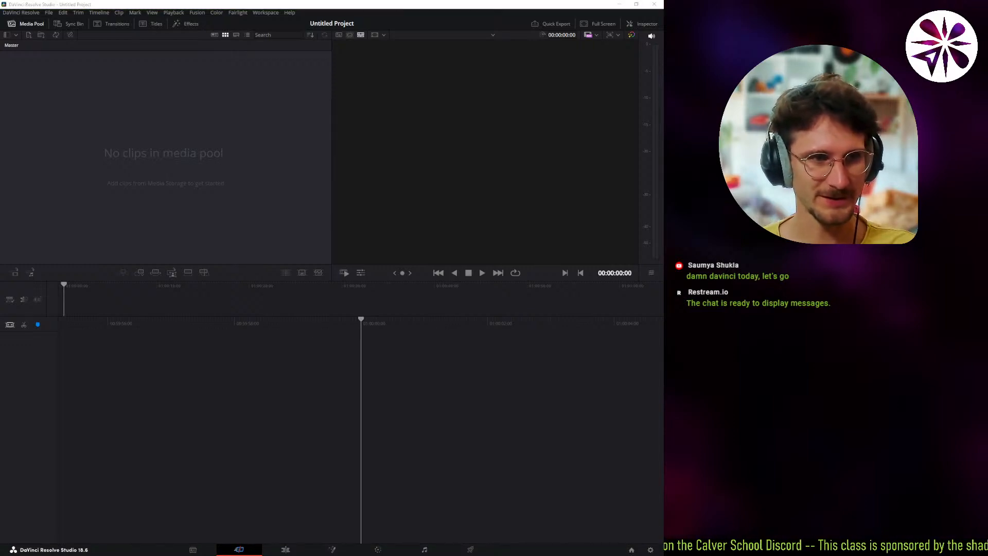
left_click(176, 229)
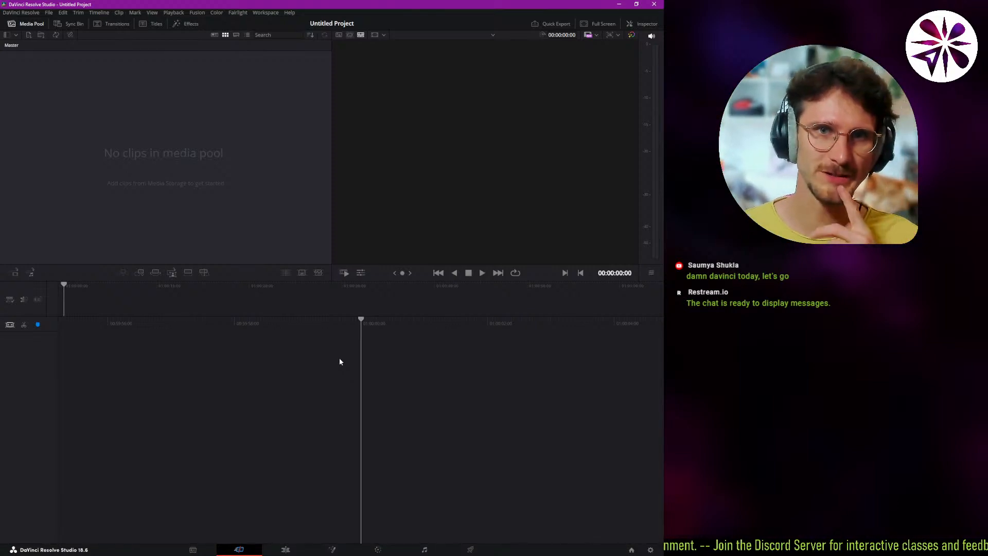
Review the timeline resolution and frame rate options in the project settings, try vertical resolution, and save with 1920 x 1080 HD at 24 fps.
left_click(651, 550)
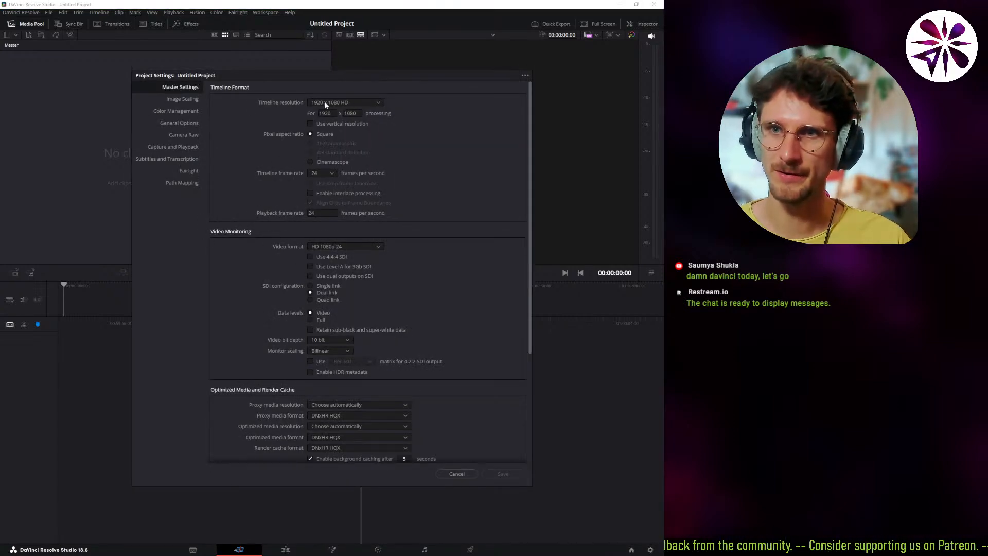
left_click(325, 174)
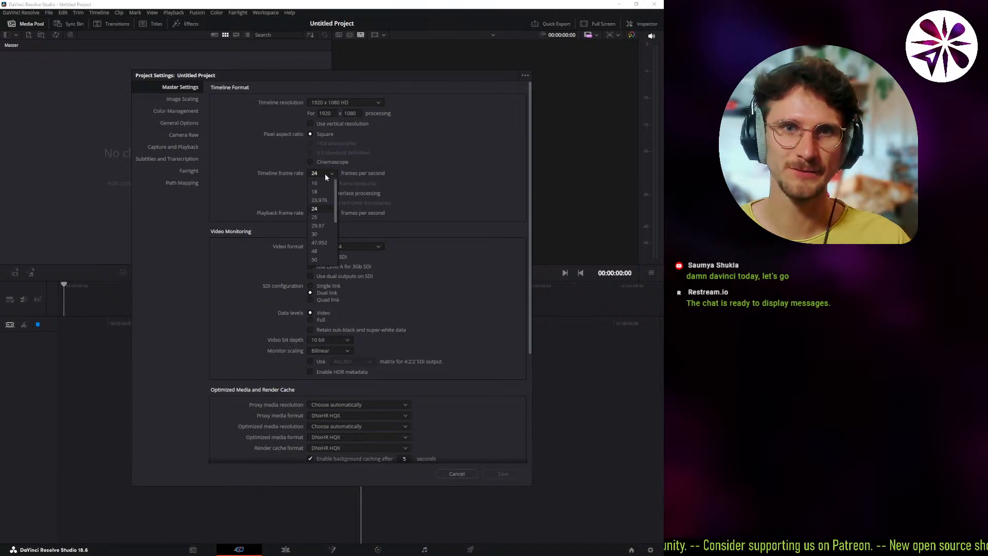
left_click(298, 172)
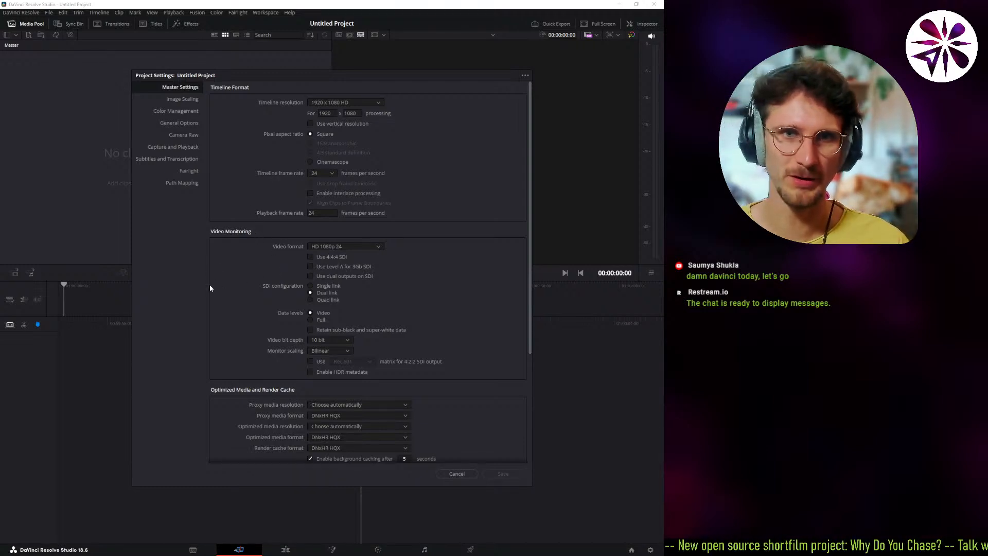
left_click(330, 124)
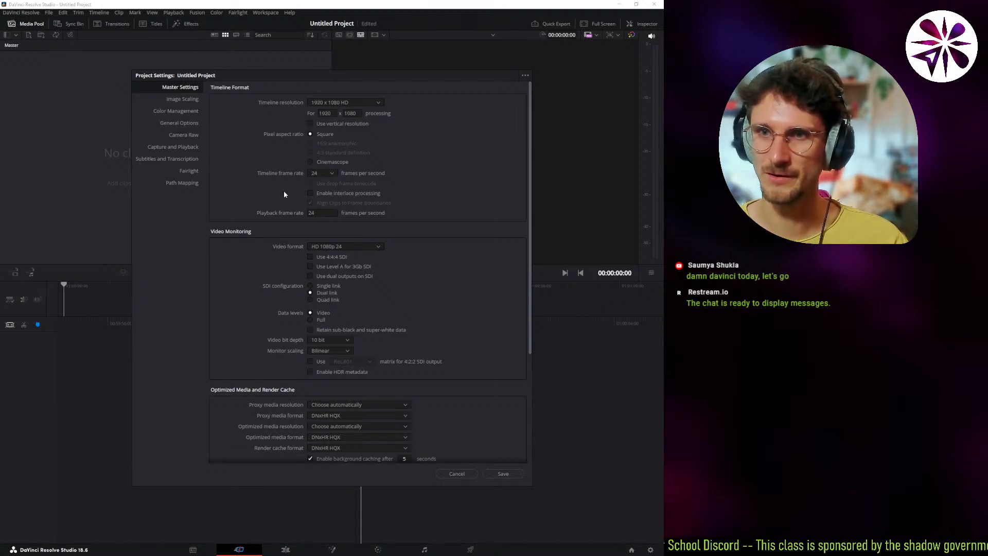
left_click(502, 473)
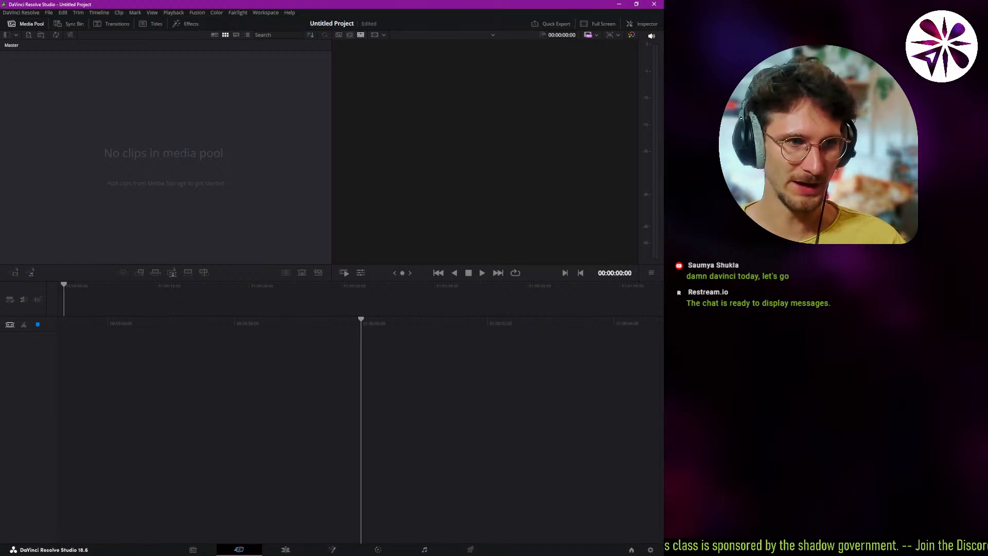
Look at the Inspector, the Quick Export presets and the full-screen viewer, closing each one again.
left_click(167, 190)
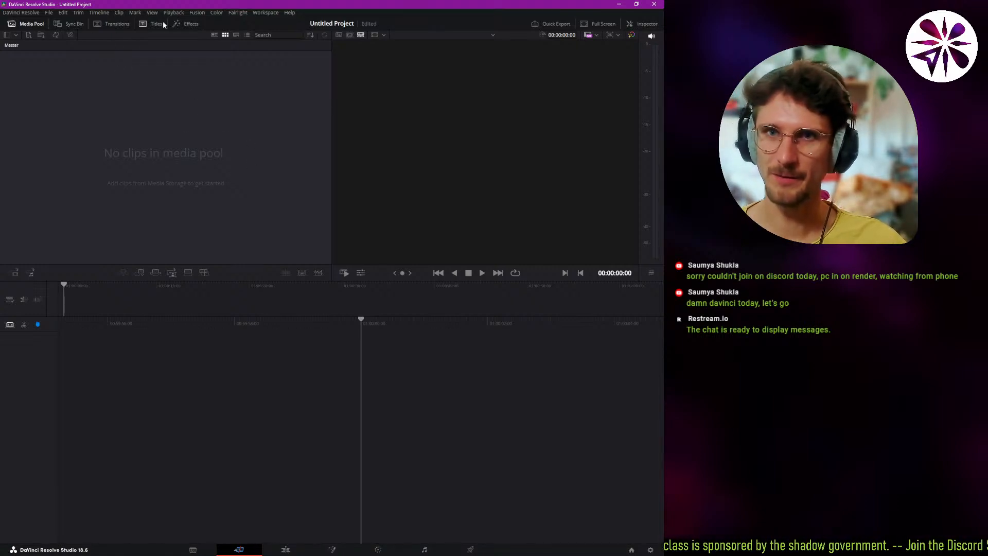
left_click(642, 24)
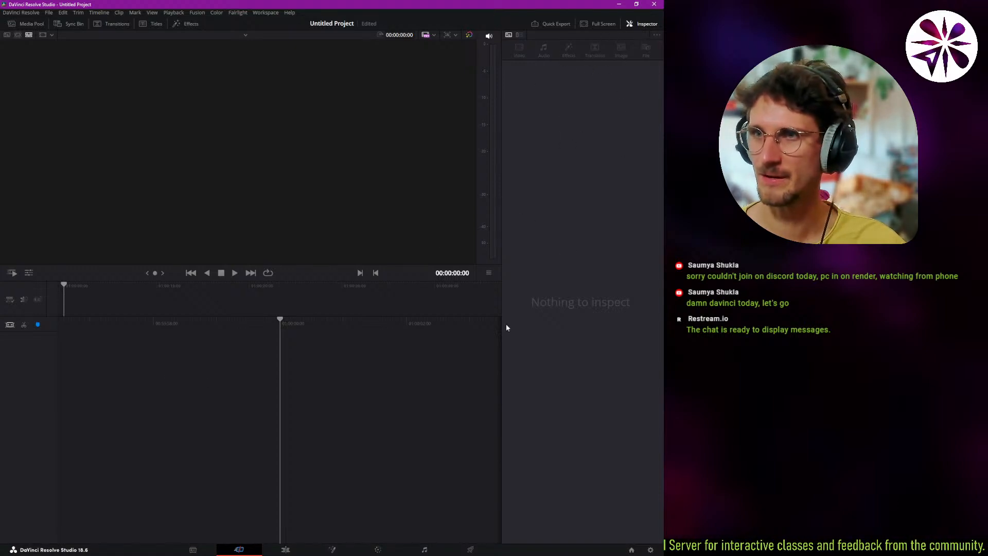
left_click(566, 25)
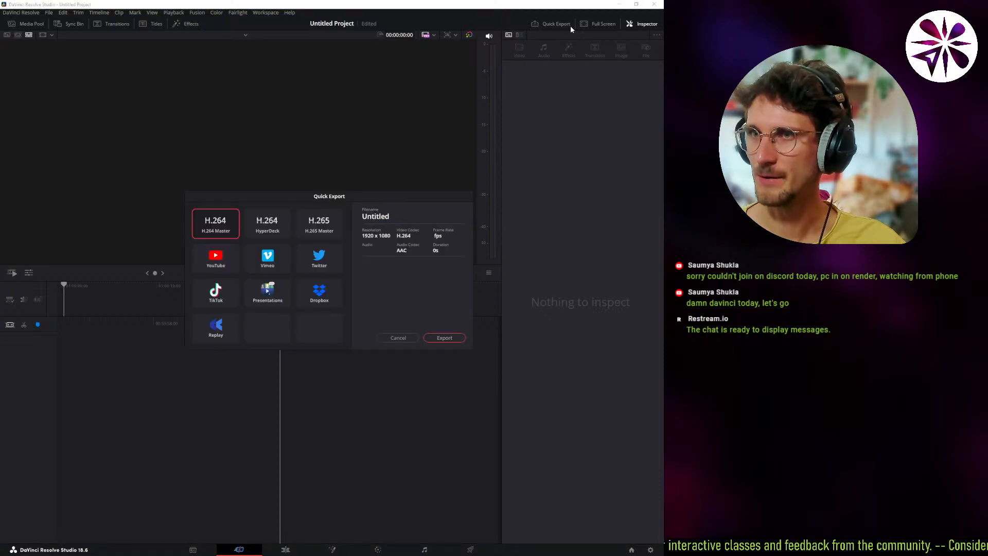
left_click(396, 338)
left_click(601, 24)
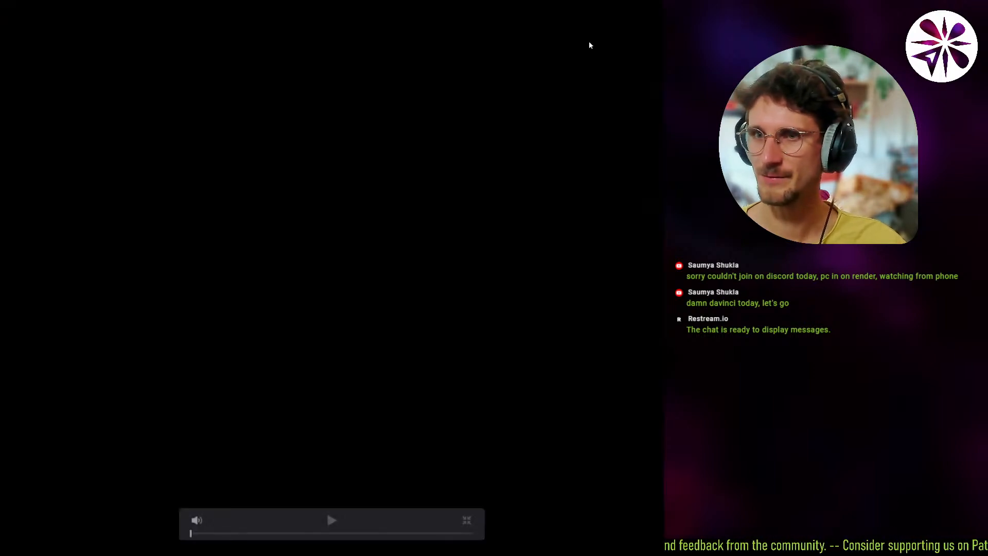
left_click(467, 521)
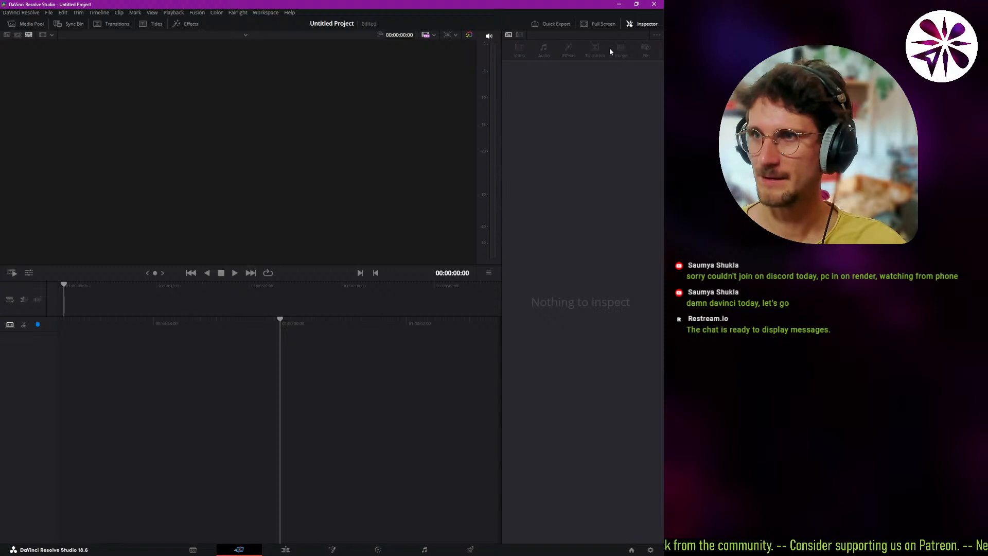
left_click(637, 25)
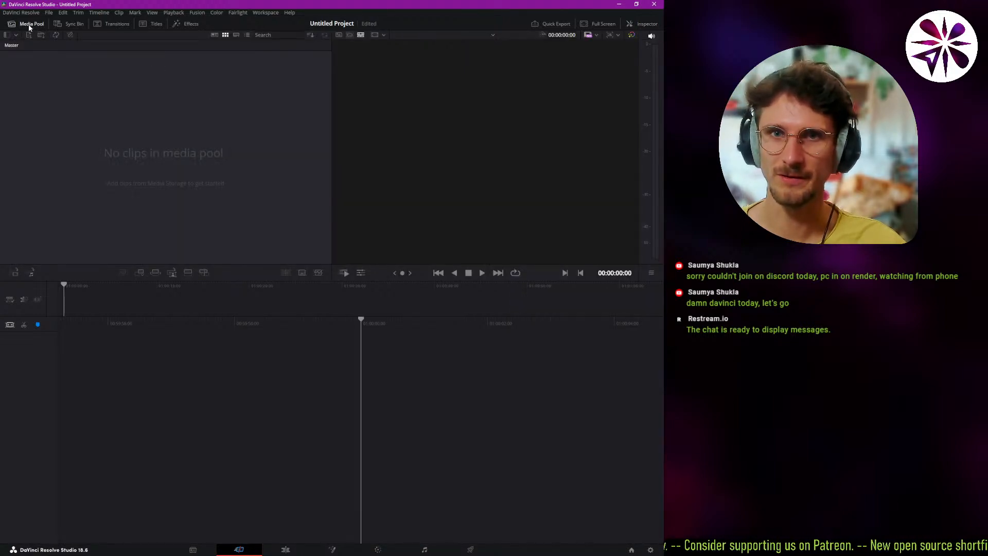
Look through the Sync Bin, Transitions, Titles and Effects libraries and return to the Media Pool.
left_click(68, 23)
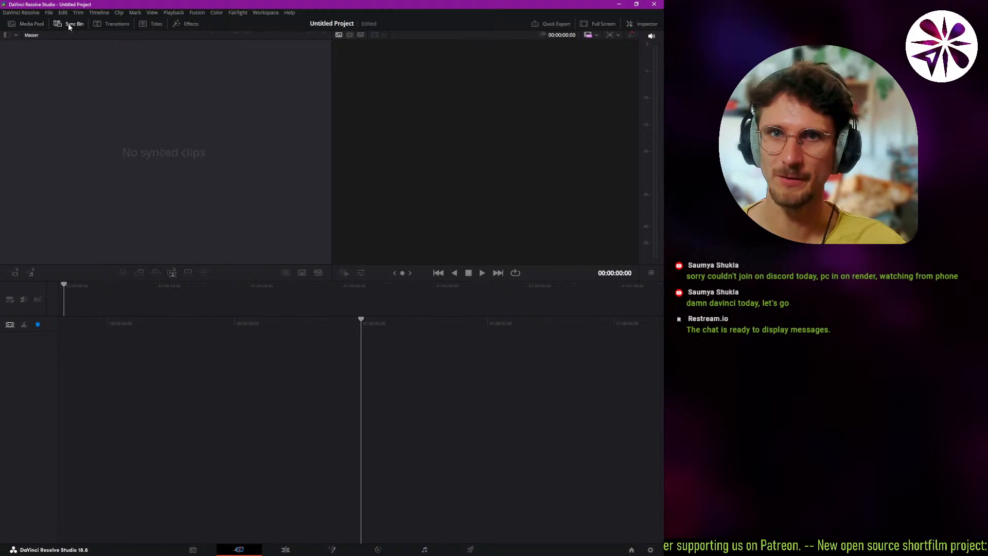
left_click(102, 24)
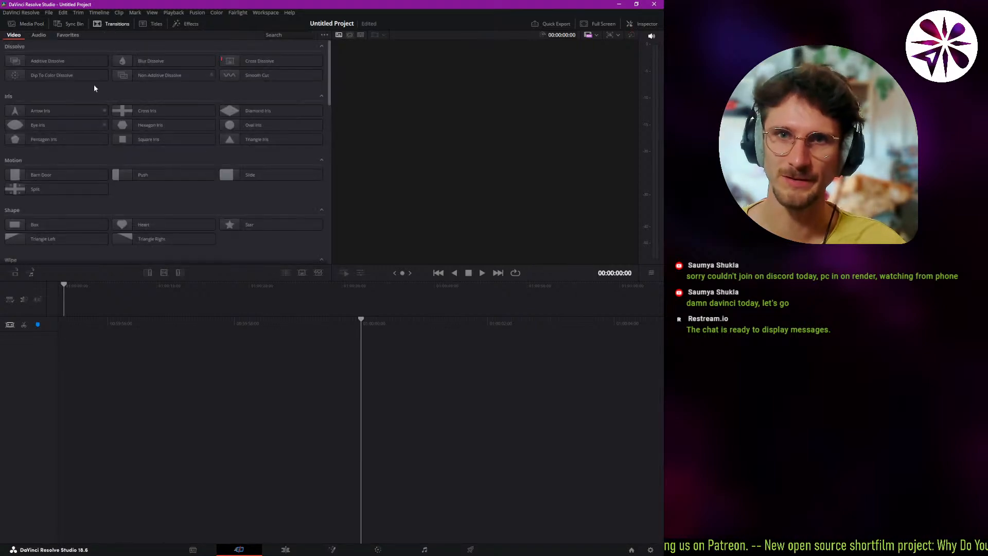
left_click(157, 26)
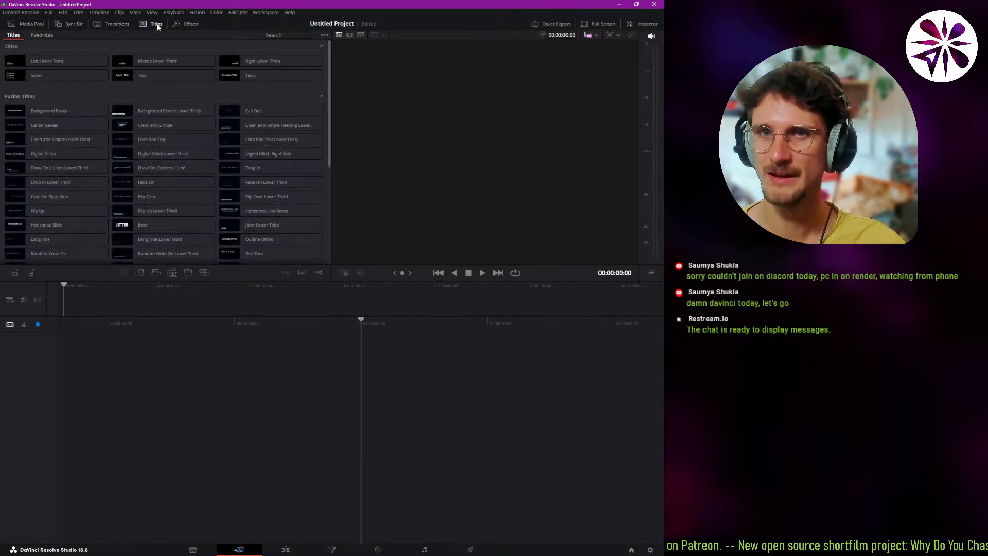
left_click(191, 25)
left_click(35, 25)
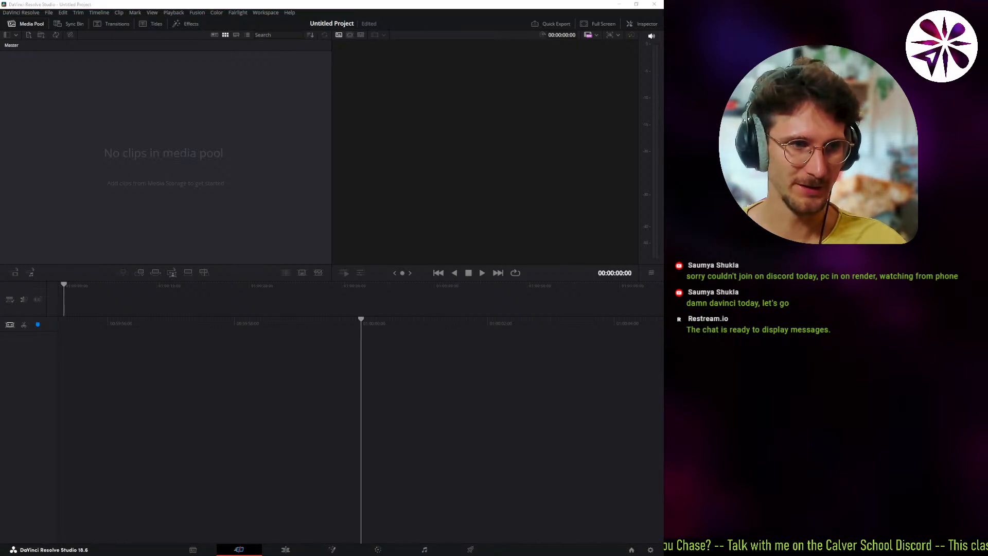
On the Media page, browse the Calver_1 (F:) drive to the Time's Up project folder inside PROJECTS > 2024.
left_click(193, 550)
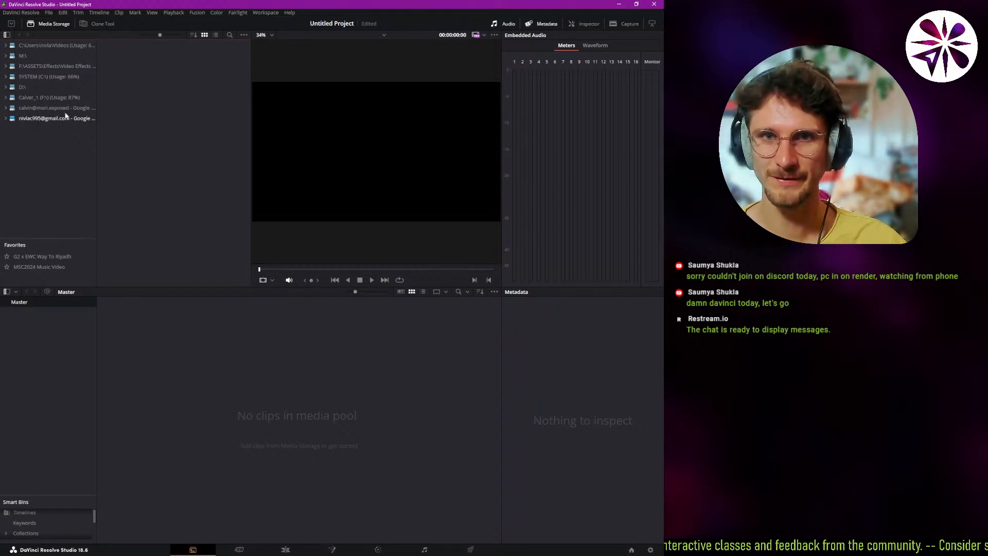
left_click(42, 98)
left_click(38, 118)
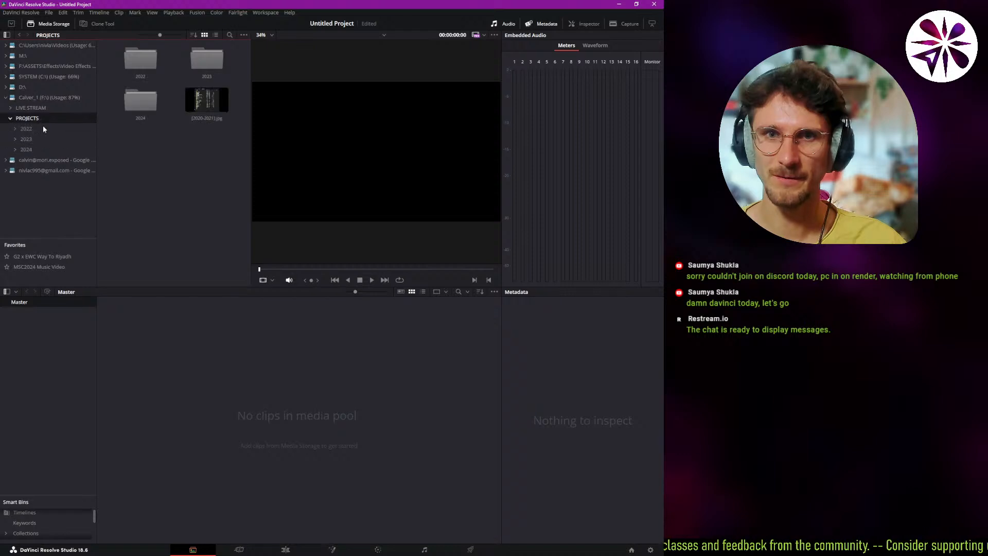
double_click(149, 116)
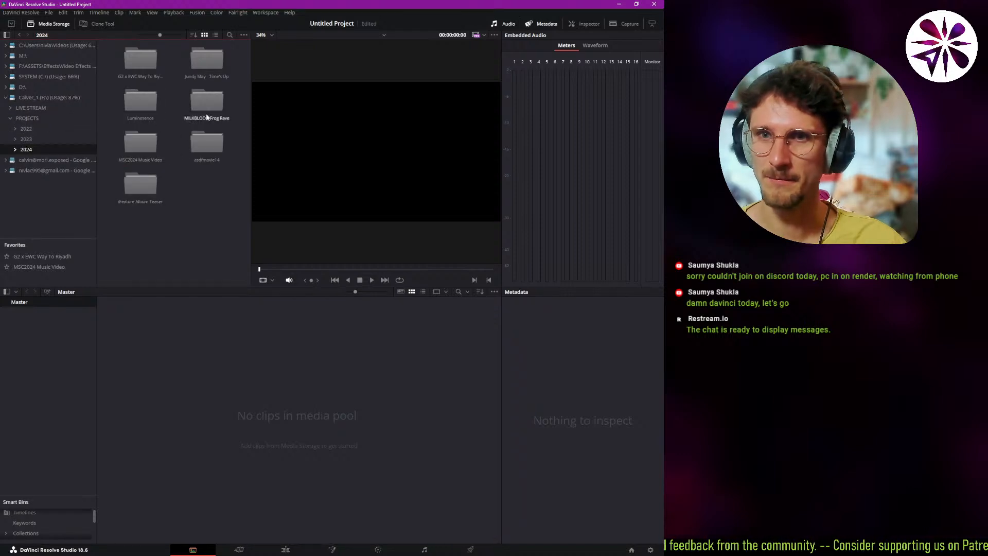
double_click(201, 69)
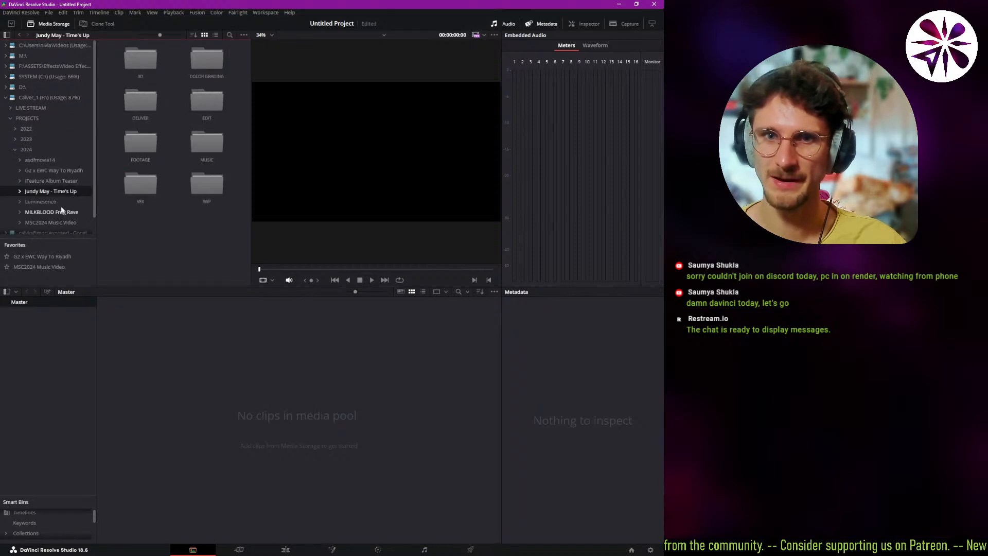
Add the Time's Up project folder to the storage favorites and import it with its subfolders into the Master bin.
right_click(43, 192)
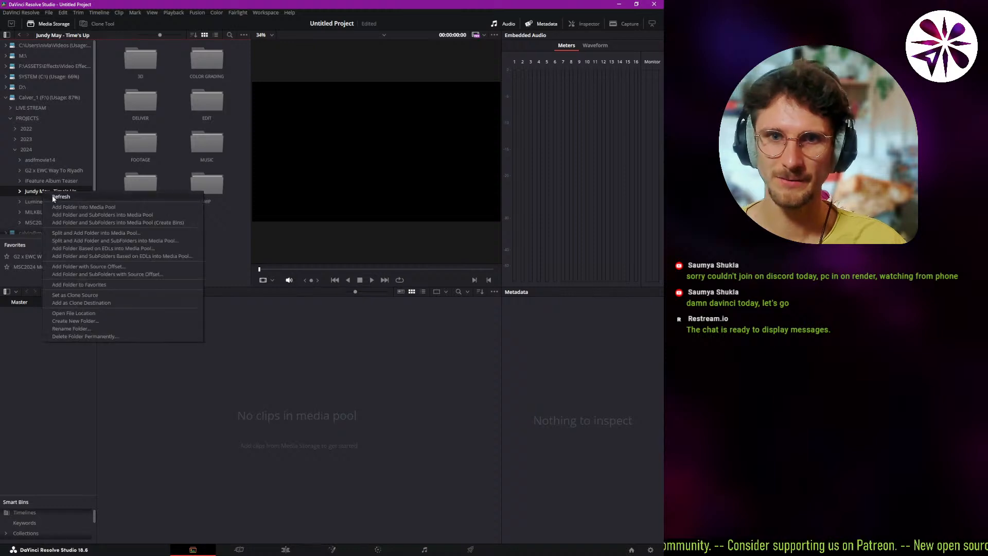
left_click(76, 284)
left_click(52, 277)
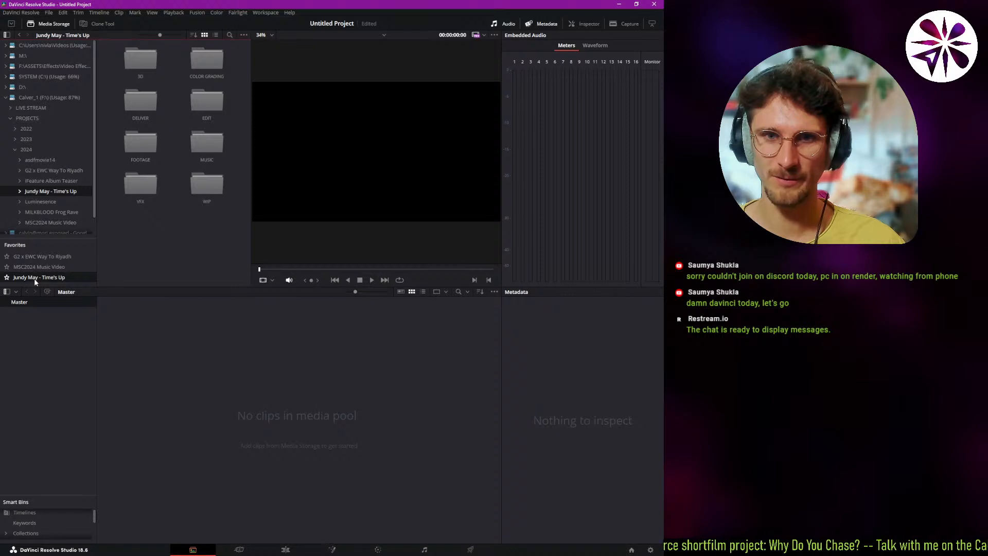
left_click_drag(40, 279, 42, 277)
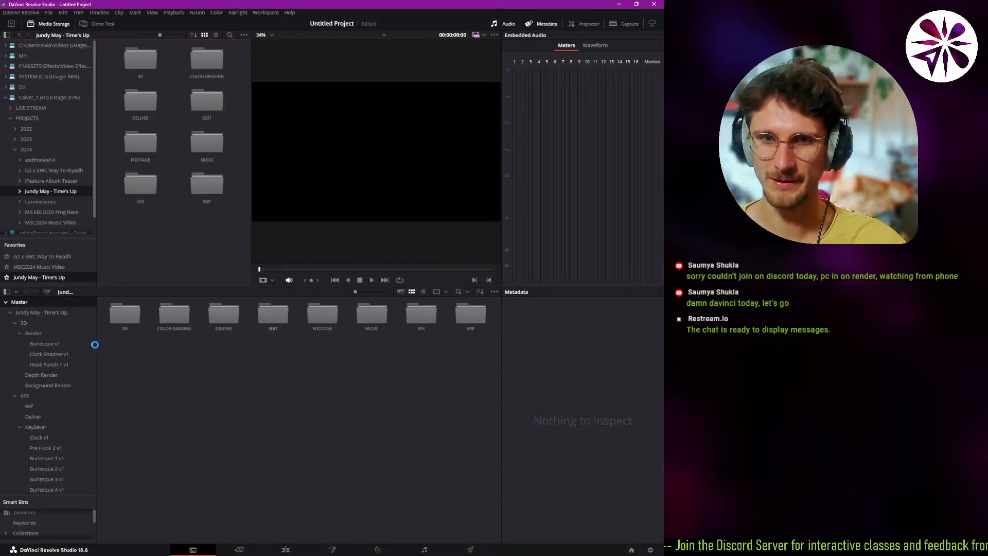
Collapse the 3D, VFX, FOOTAGE and COLOR GRADING bins of the imported project and show the contents of the WIP bin.
scroll(54, 385, "up", 10)
scroll(55, 384, "up", 10)
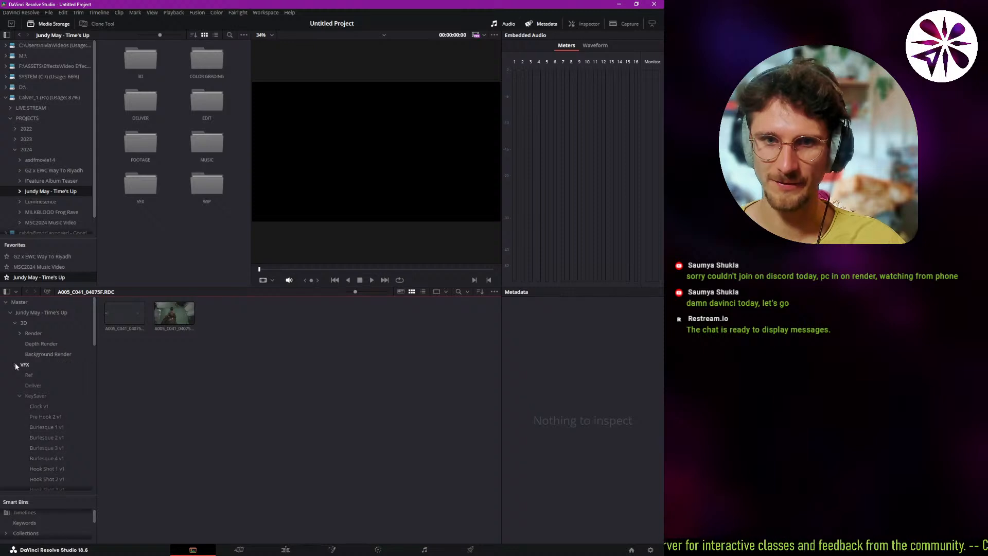
left_click(15, 364)
left_click(33, 313)
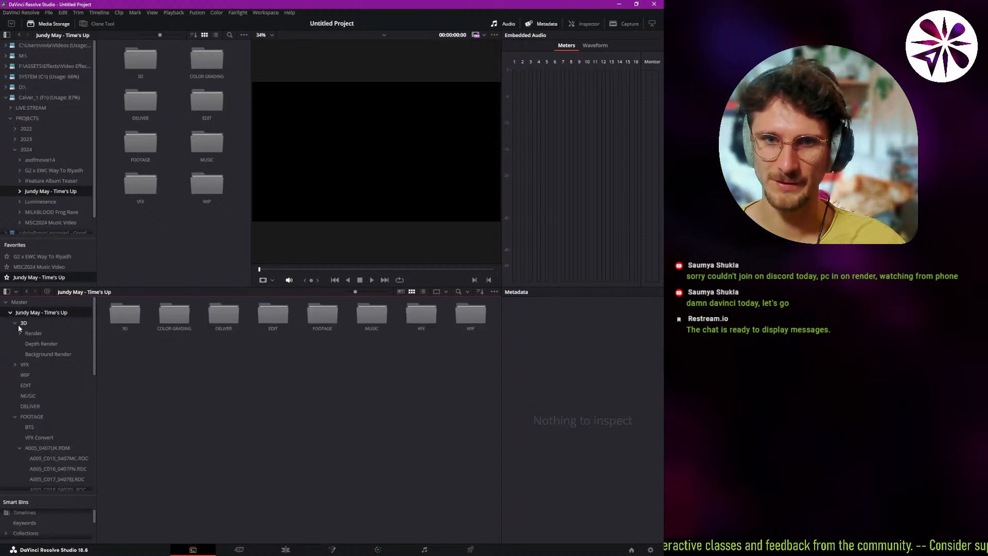
left_click(17, 324)
left_click(16, 324)
left_click(13, 335)
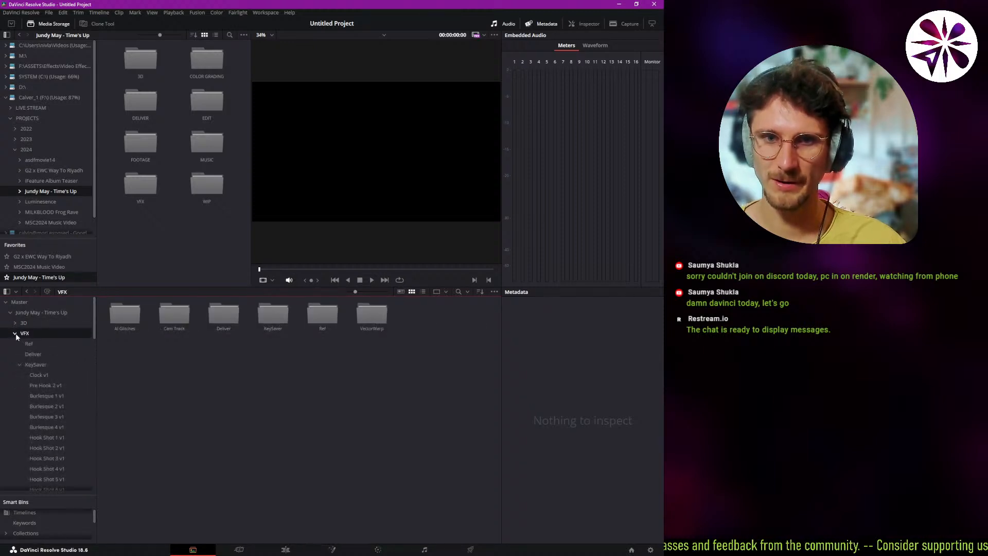
left_click(15, 385)
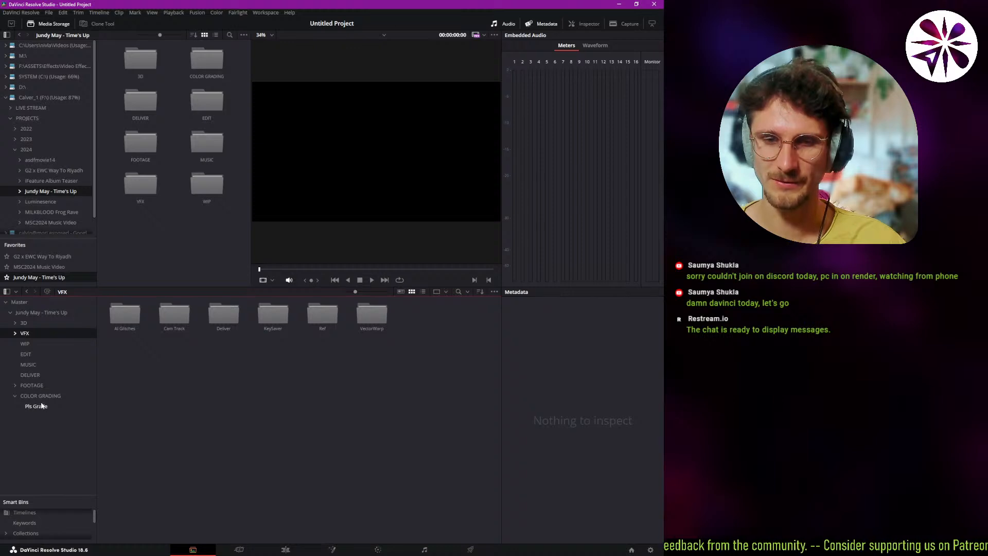
left_click(22, 397)
left_click(15, 396)
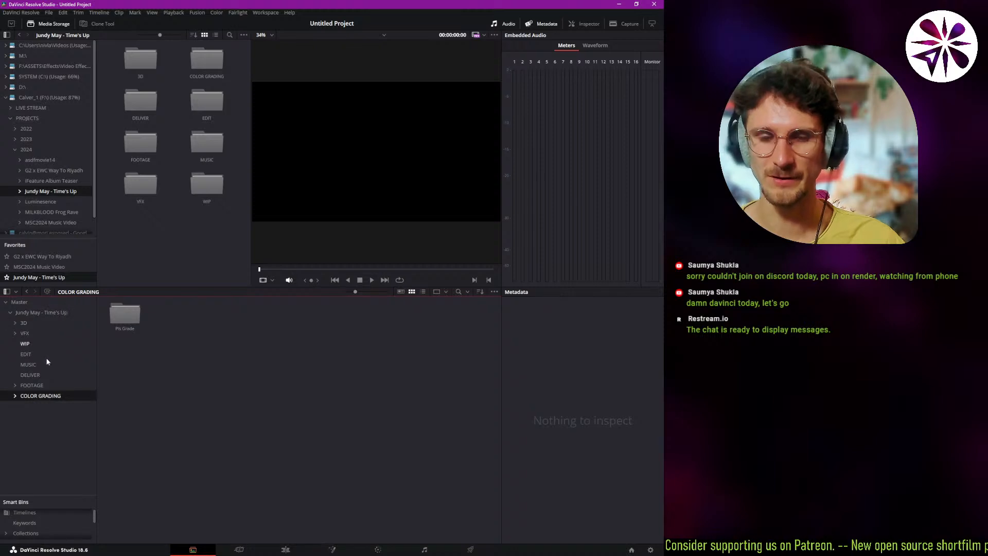
left_click(41, 343)
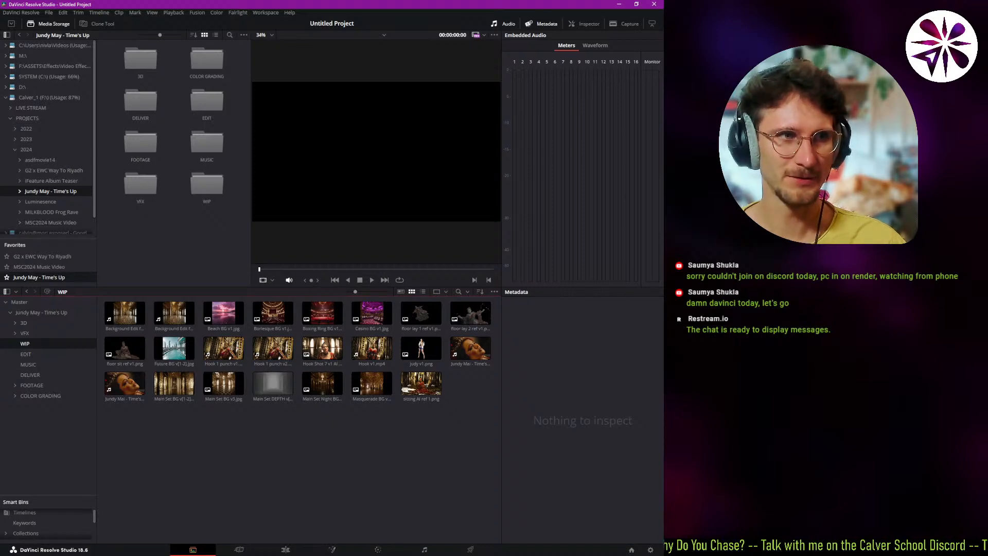
Switch to File Explorer and show the Downloads folder in a second window alongside the Time's Up project folder.
key("alt+Tab")
left_click_drag(173, 121, 266, 136)
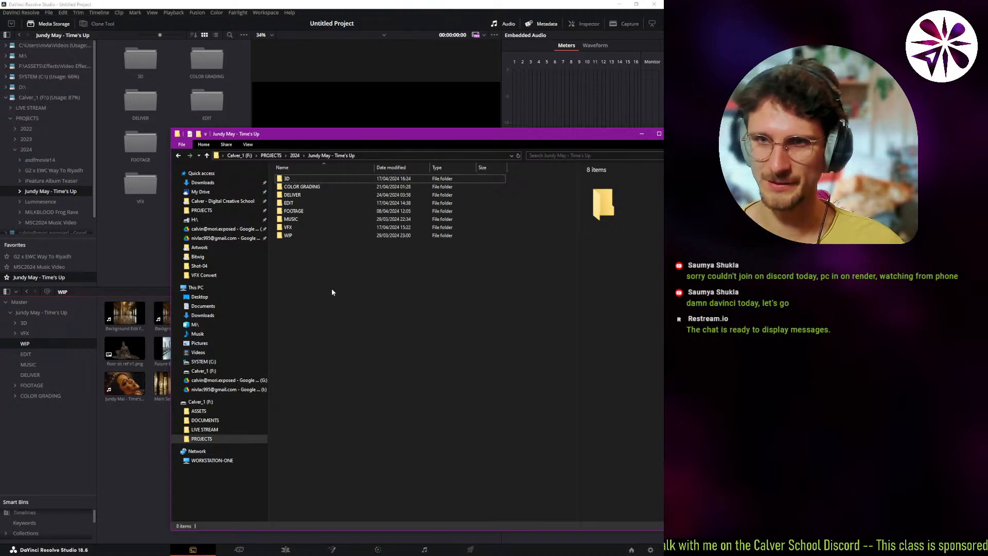
left_click_drag(366, 142, 308, 188)
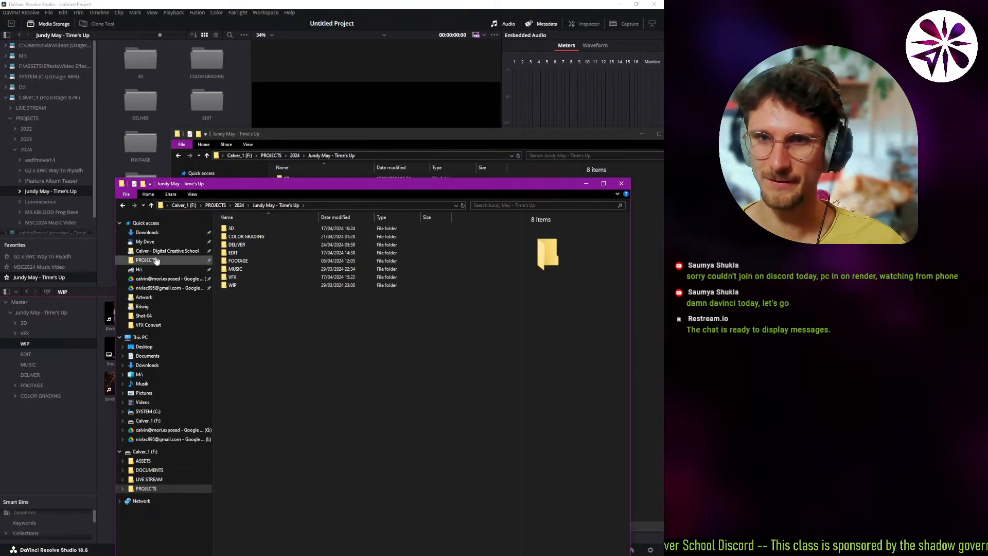
left_click(147, 232)
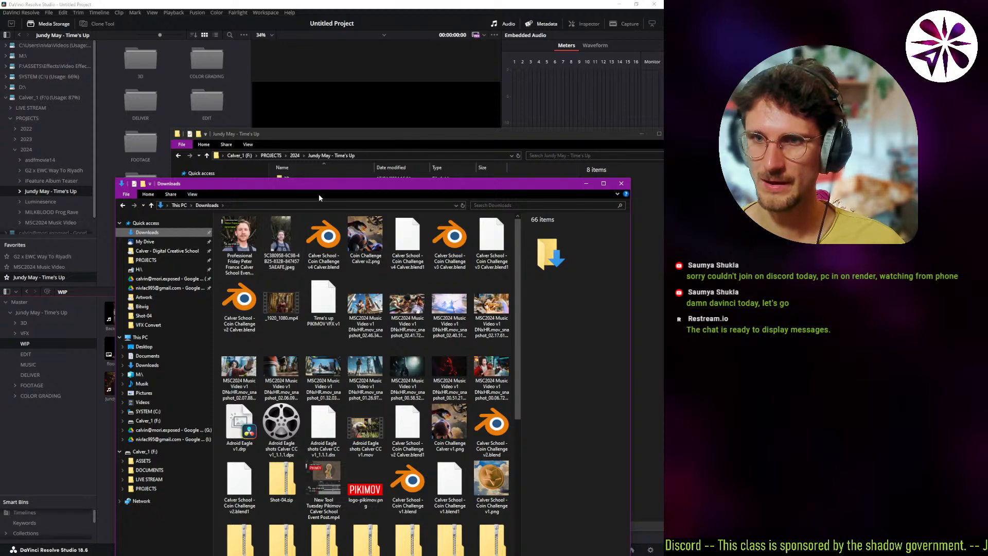
left_click_drag(338, 187, 331, 299)
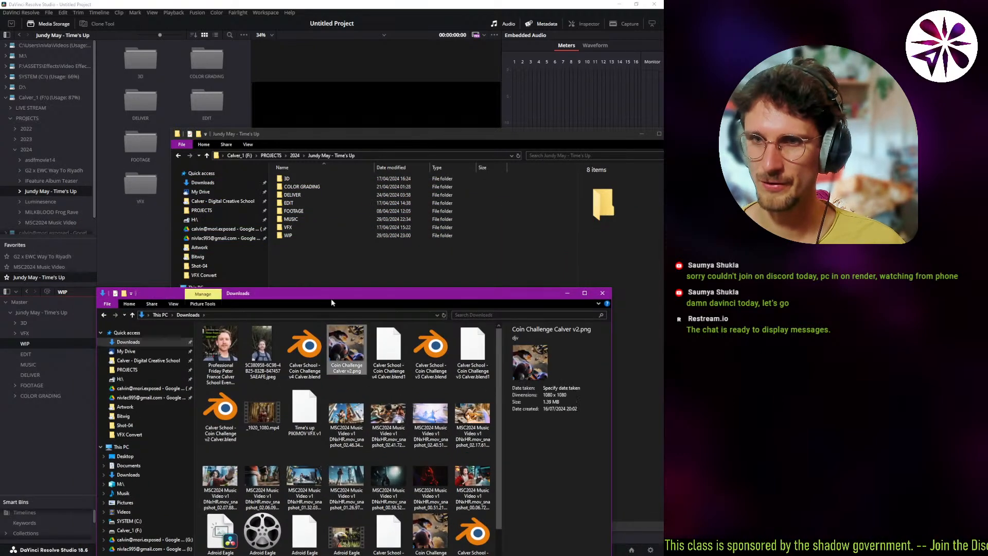
Open the project's WIP folder and copy Coin Challenge Calver v2.png into it from Downloads.
left_click(320, 253)
double_click(298, 237)
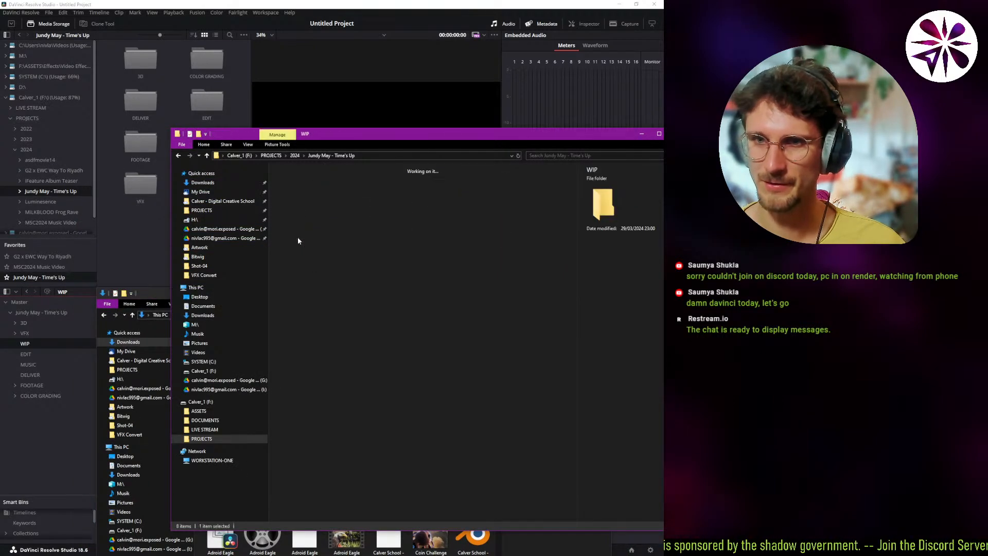
left_click(163, 295)
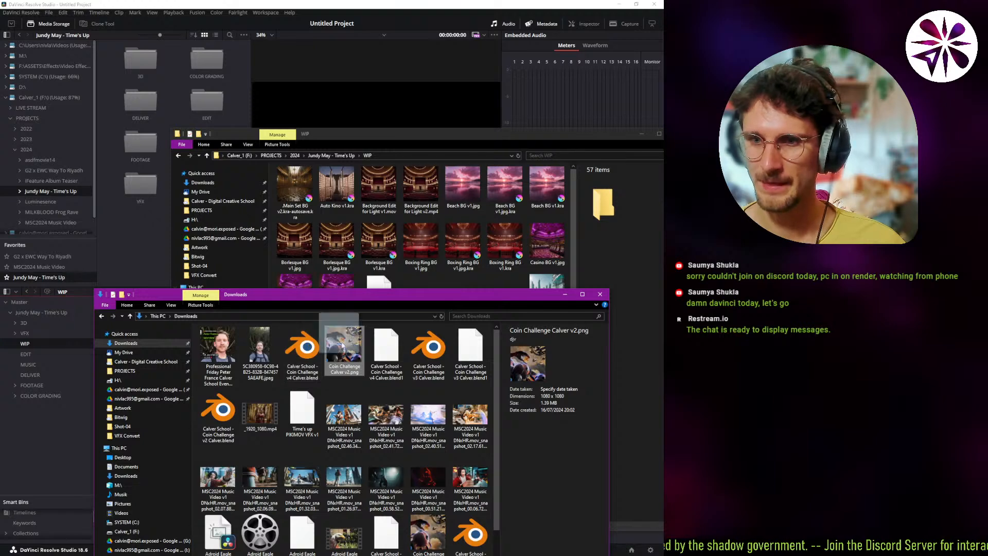
left_click_drag(343, 350, 417, 237)
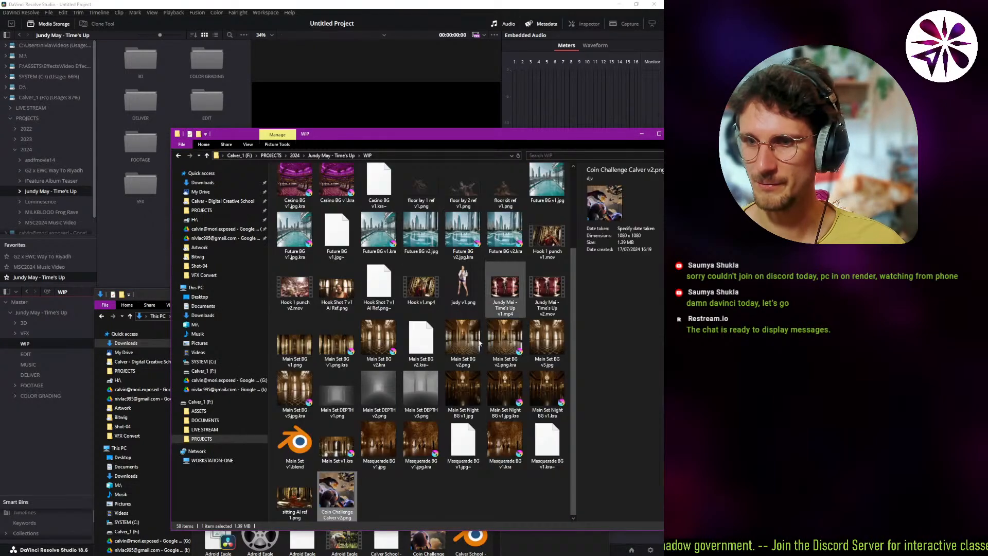
Return to DaVinci Resolve and preview Coin Challenge Calver v2.png from the WIP bin.
left_click(114, 242)
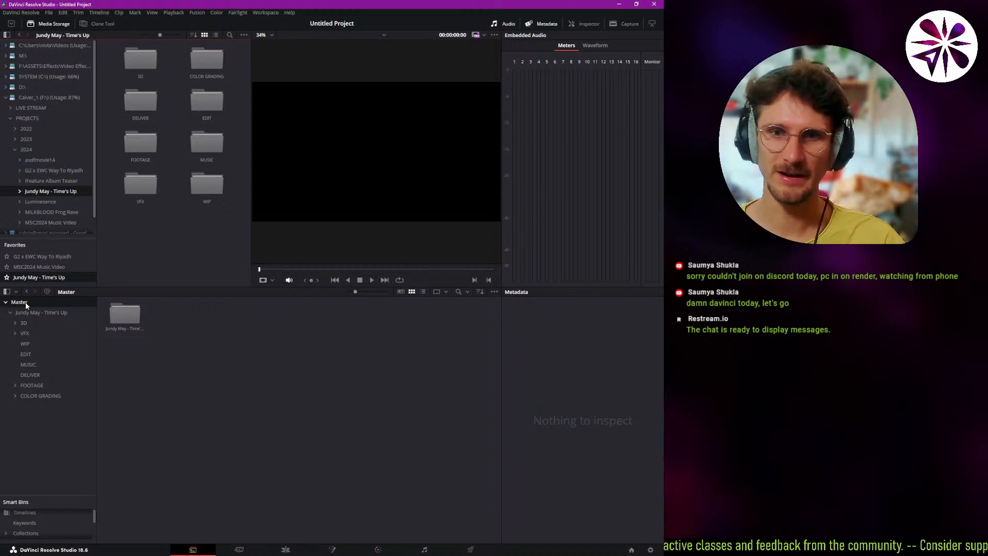
left_click(35, 344)
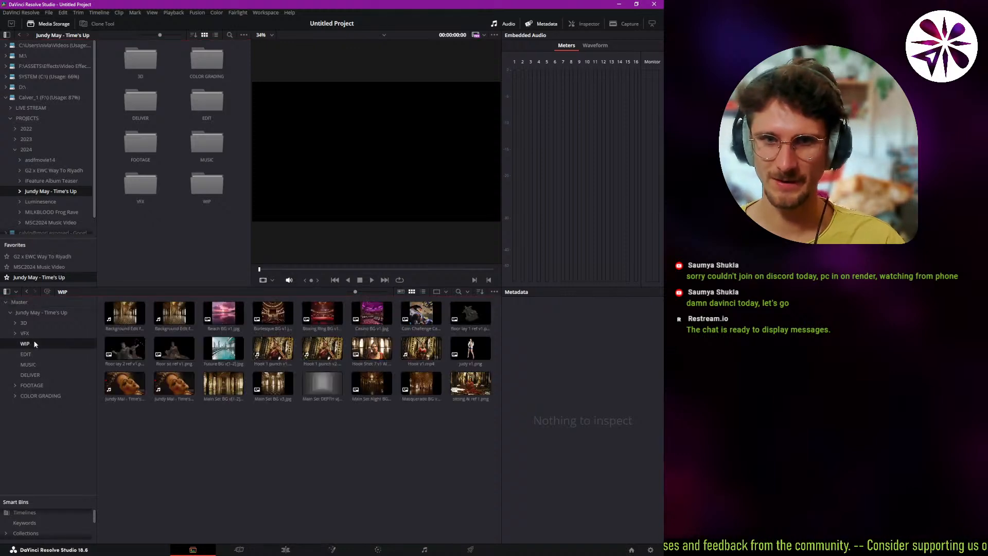
left_click(434, 319)
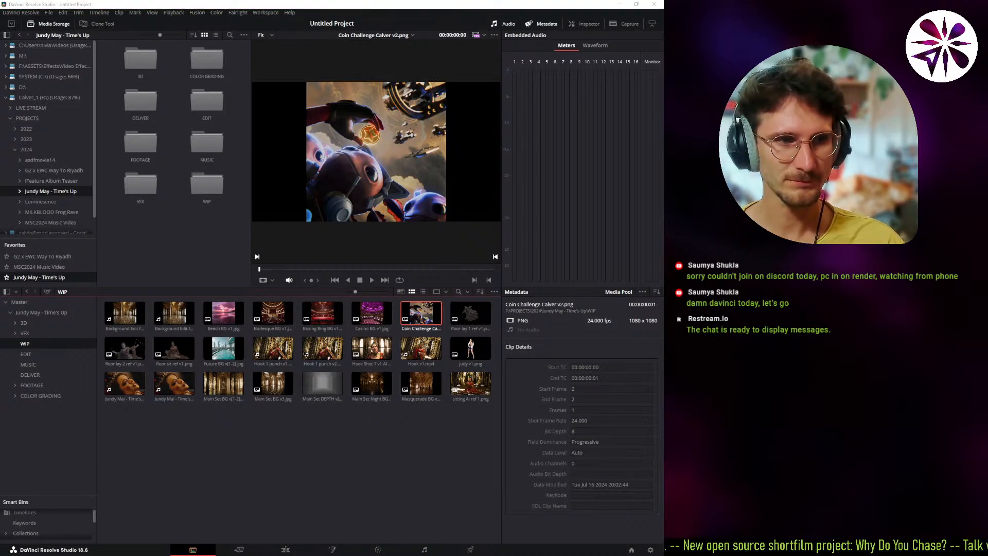
left_click(213, 505)
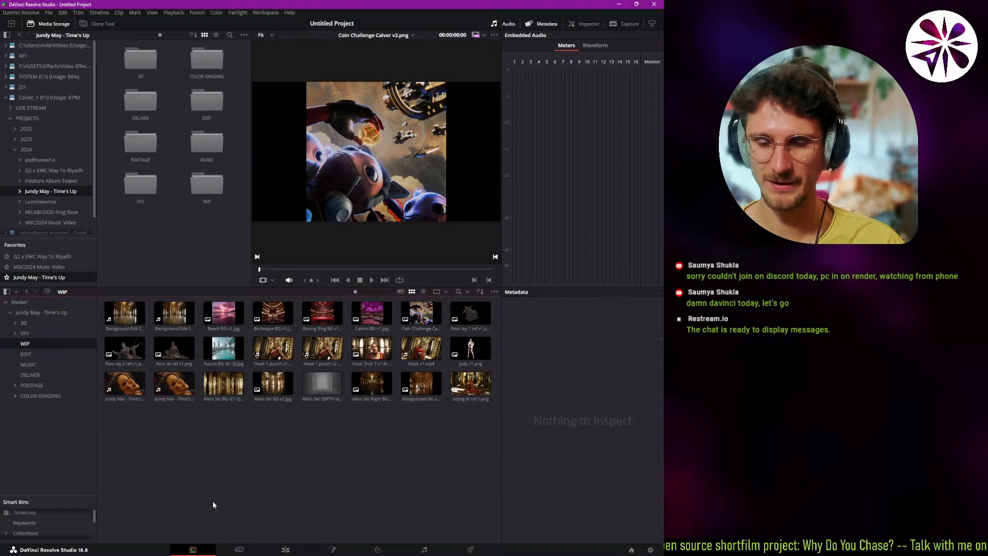
Switch to the Cut page, open the VFX Convert bin inside FOOTAGE and look over its clips.
left_click(239, 549)
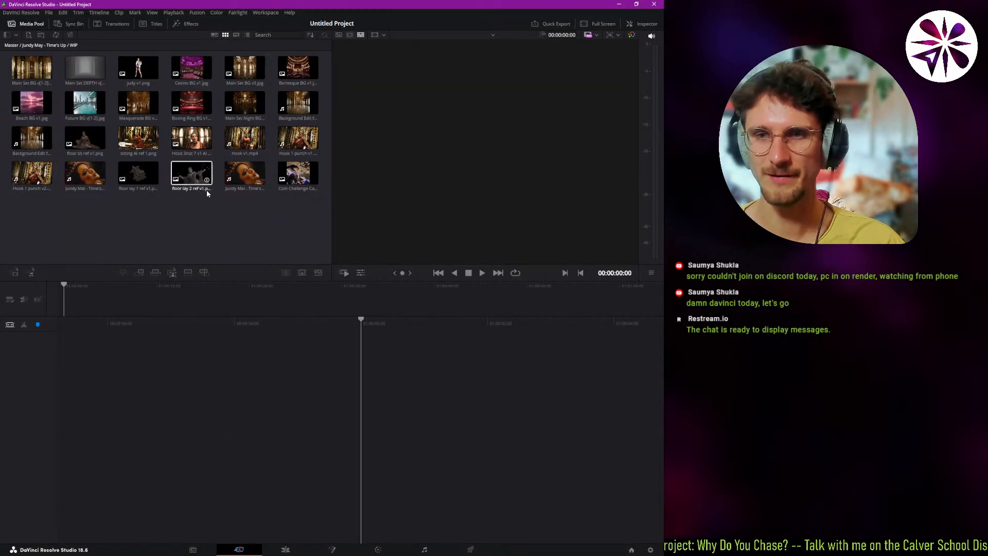
left_click(7, 35)
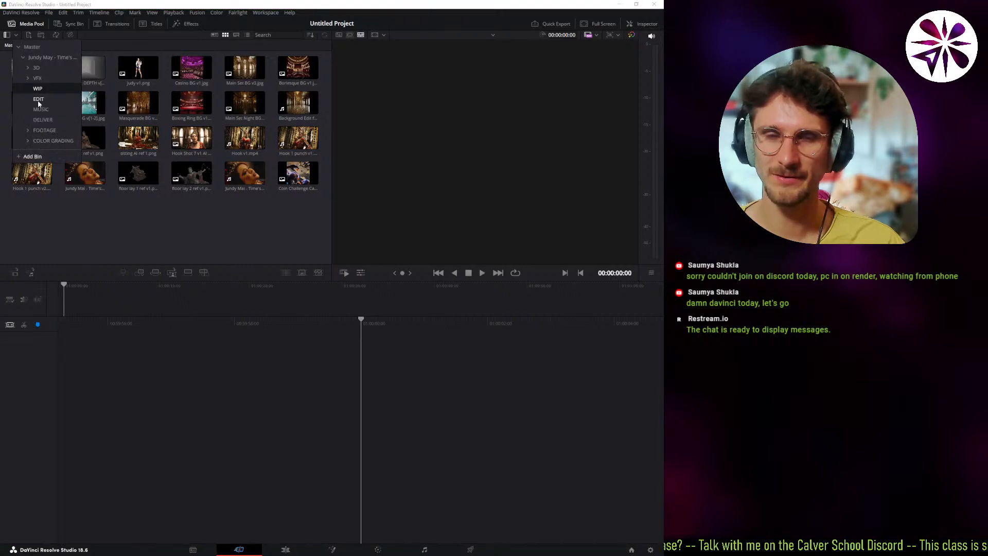
left_click(45, 131)
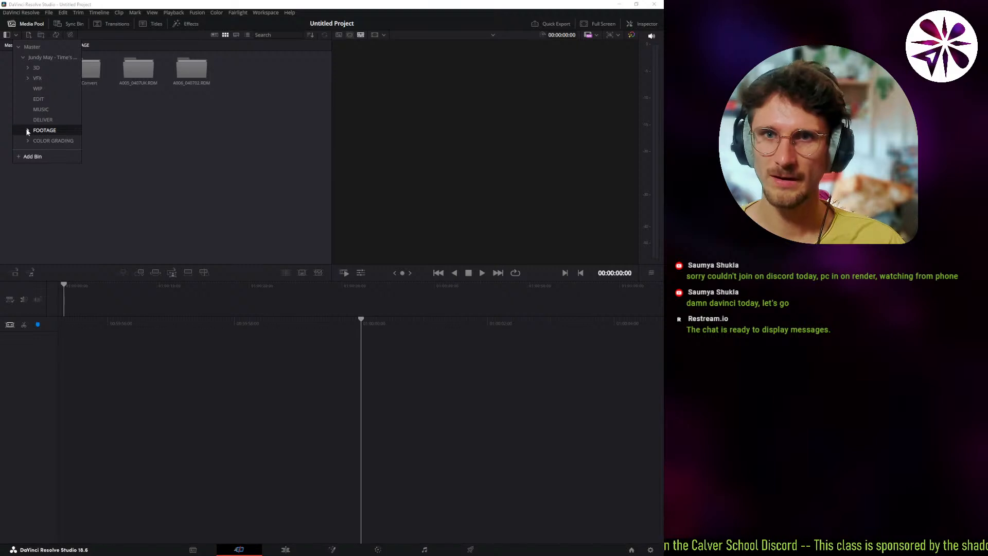
left_click(28, 132)
double_click(88, 70)
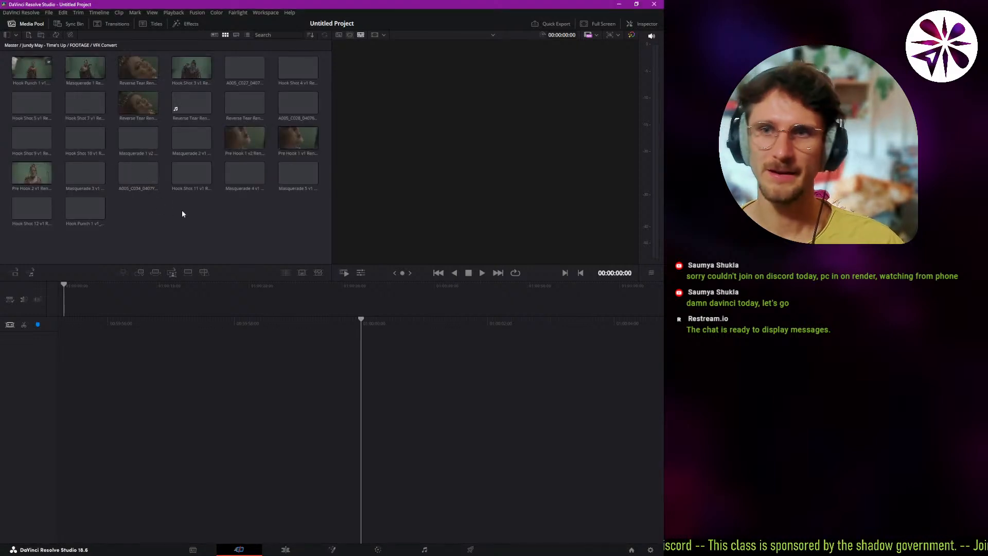
left_click(125, 62)
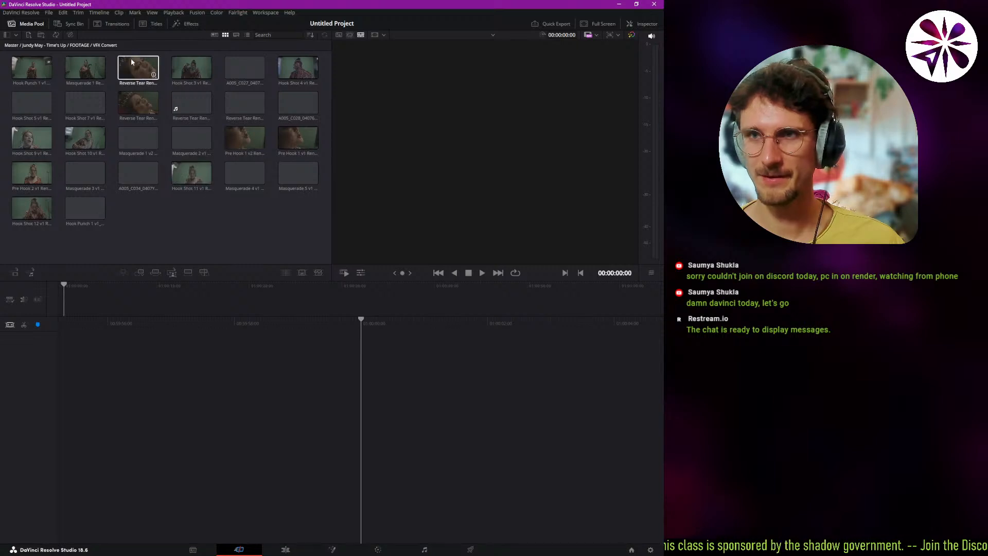
left_click(292, 66)
View the VFX Convert footage as a source tape, then show the source tape for the whole Time's Up bin.
left_click(349, 36)
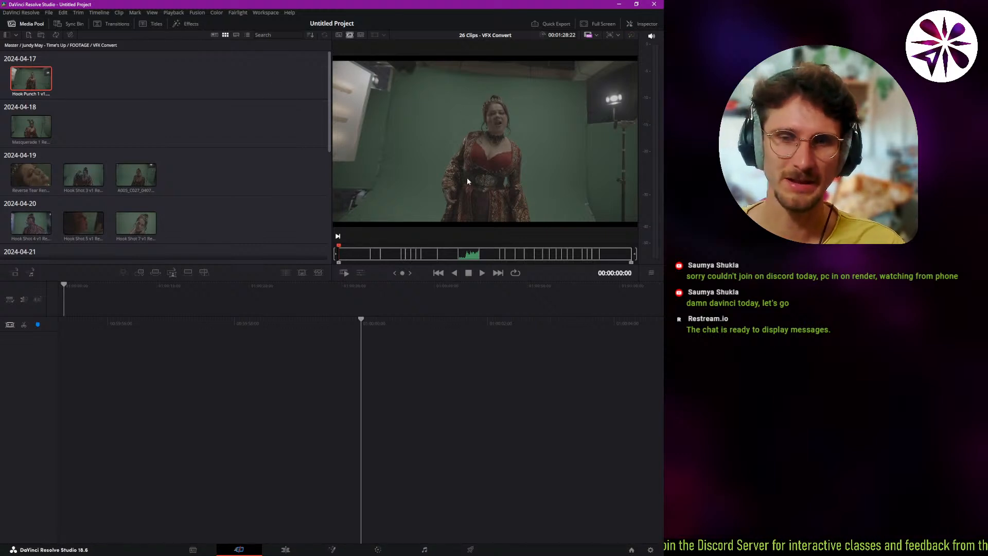
left_click(350, 36)
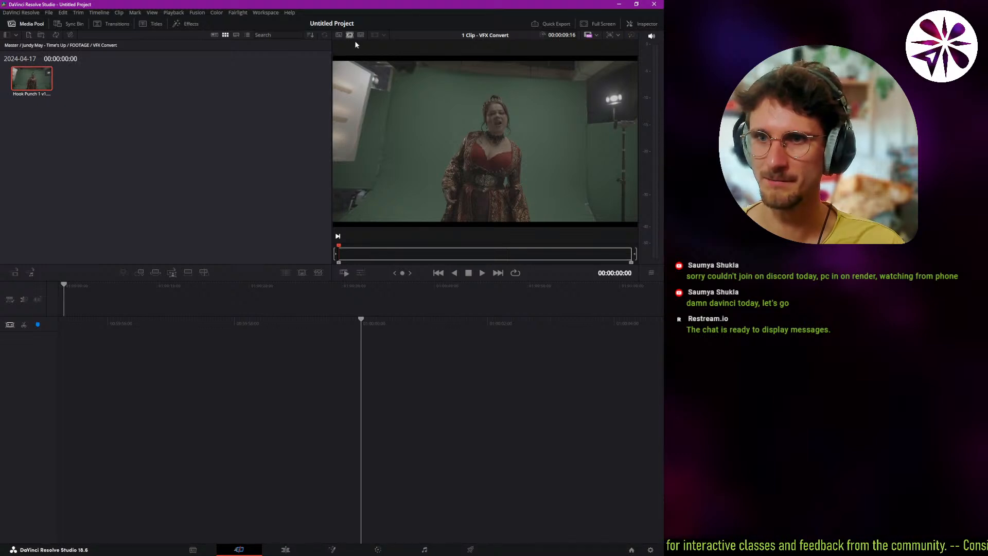
left_click(139, 102)
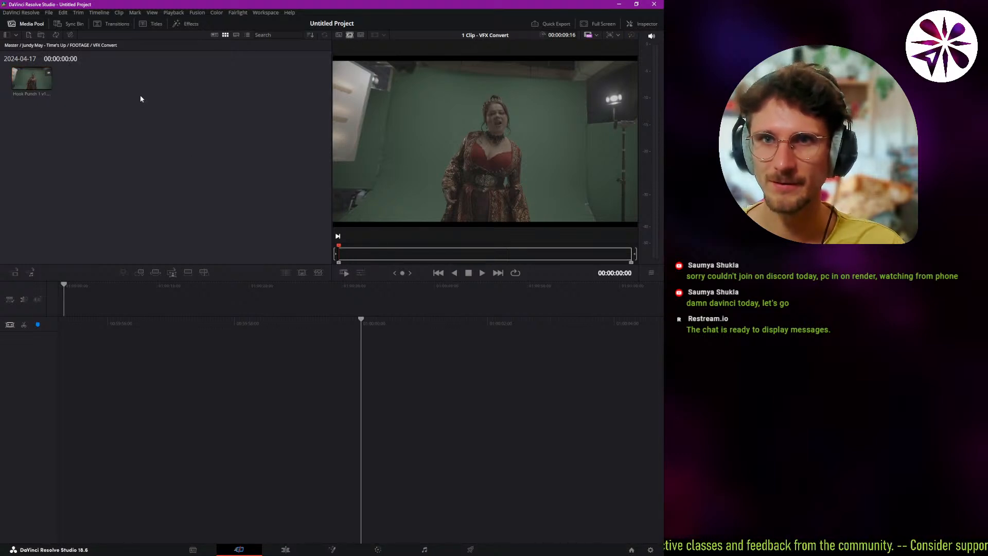
left_click(360, 35)
left_click(350, 36)
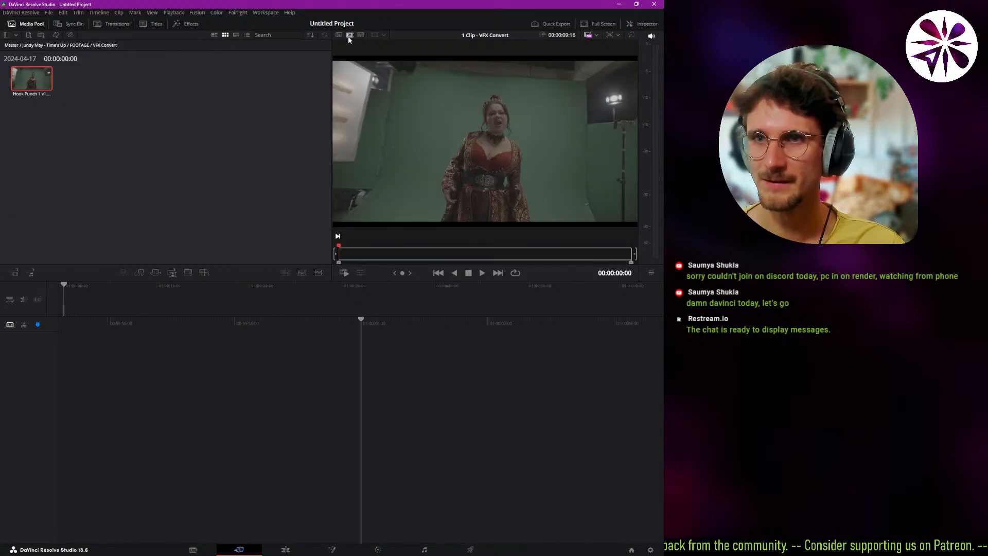
left_click(72, 103)
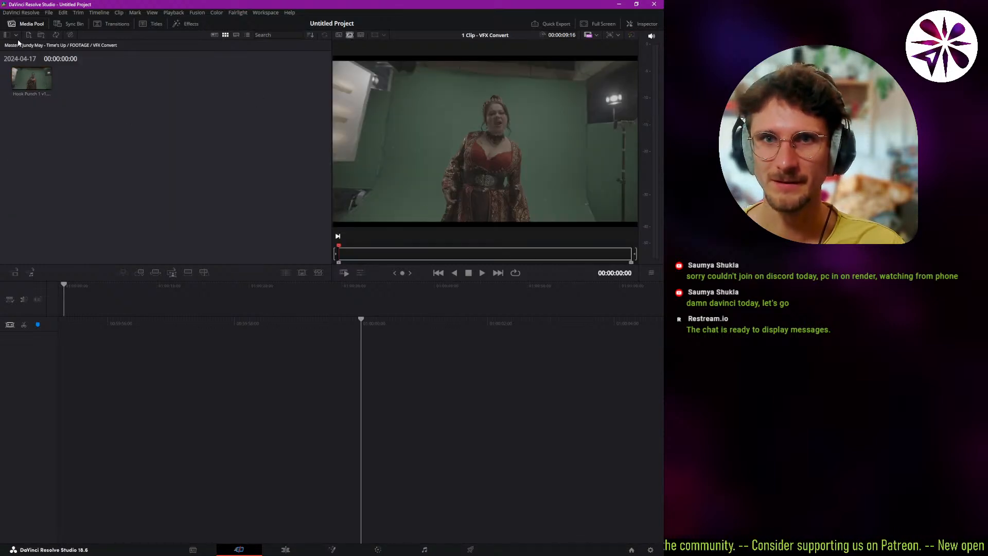
left_click(60, 45)
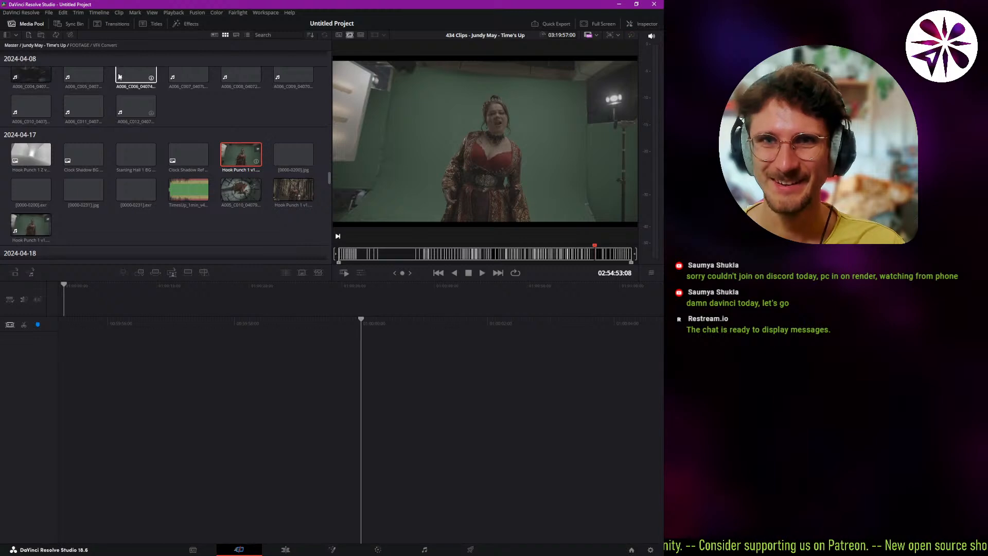
Limit the source tape to the VFX Convert bin and skim through its clips.
left_click(98, 45)
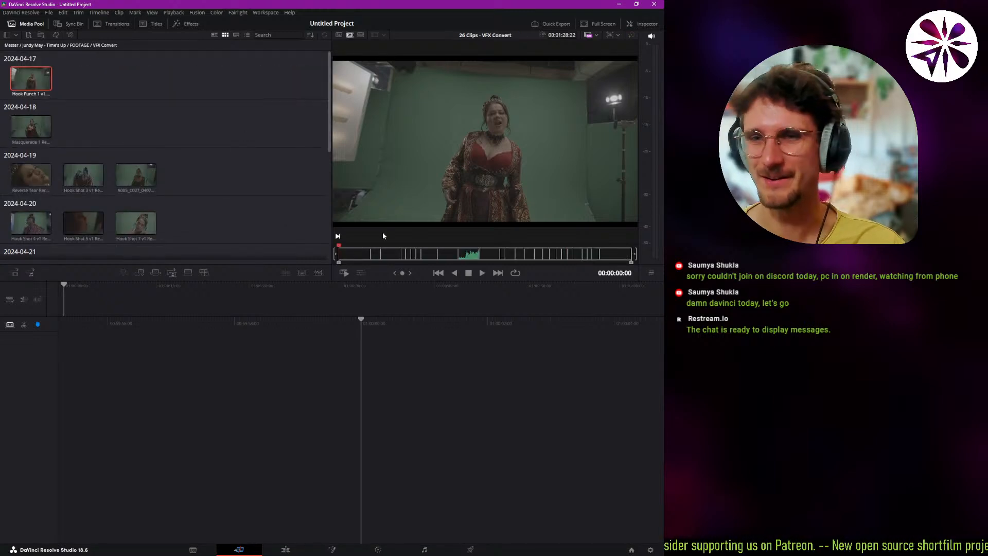
left_click_drag(348, 255, 386, 255)
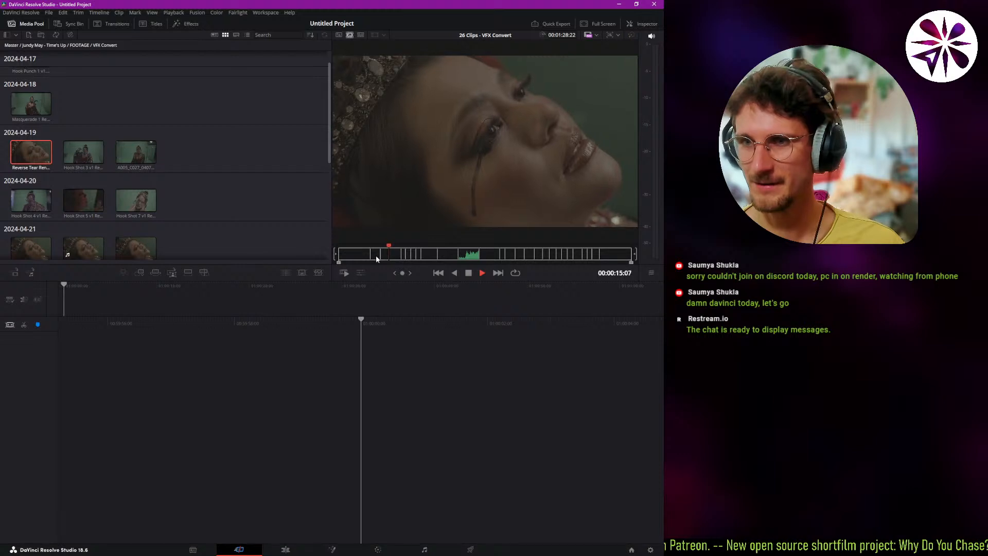
left_click(377, 256)
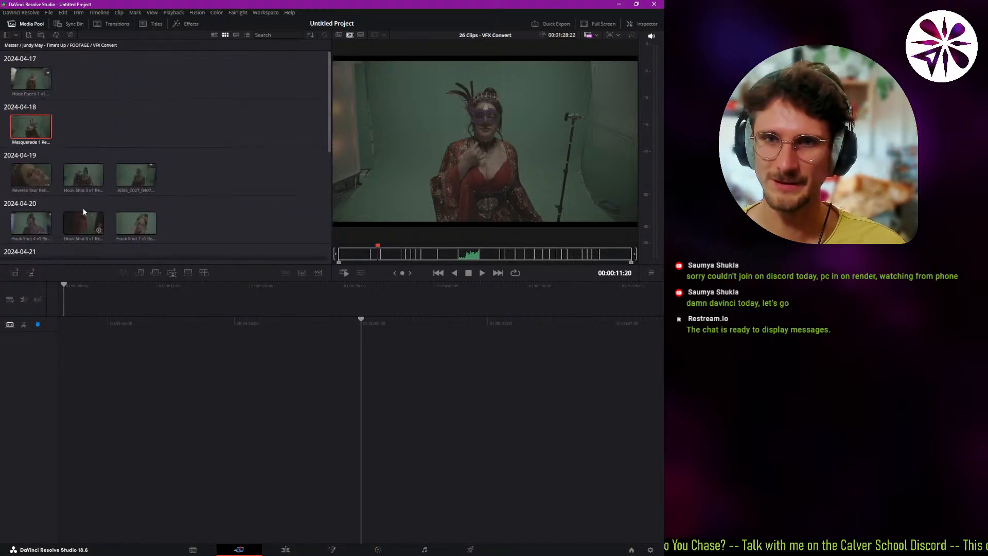
left_click_drag(385, 248, 429, 258)
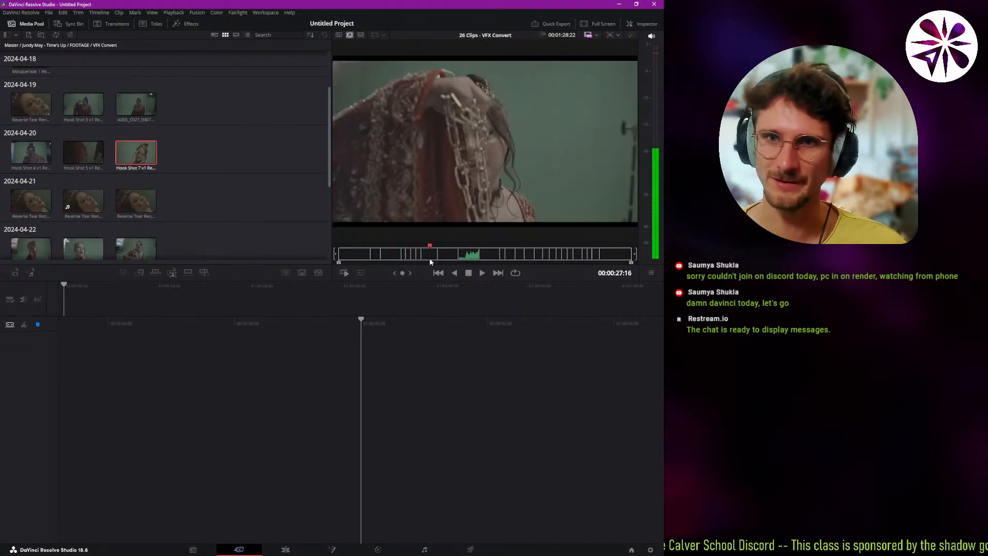
Switch the viewer to single source clips and preview Reverse Tear, Pre Hook 1, Masquerade 4 and Hook Shot 11 renders.
left_click(338, 35)
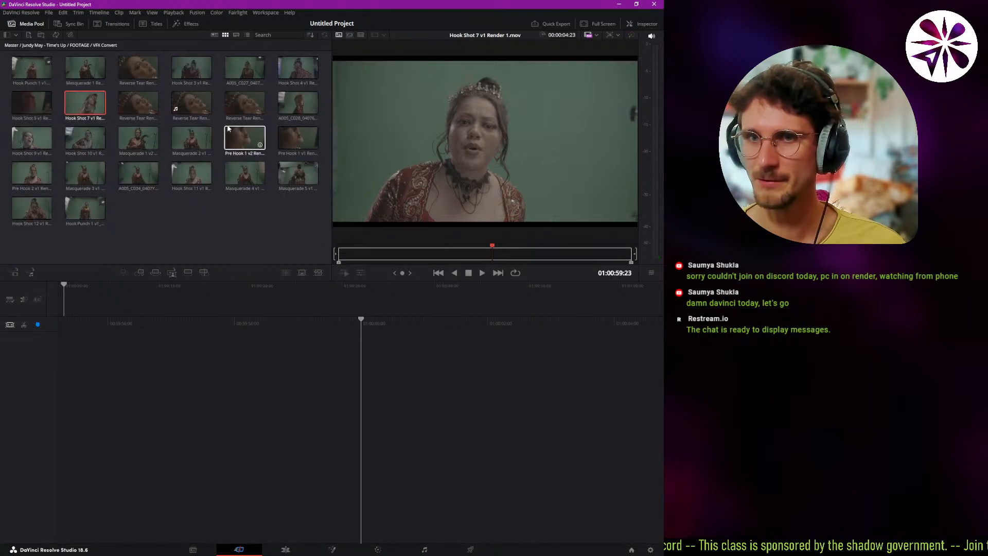
left_click(239, 106)
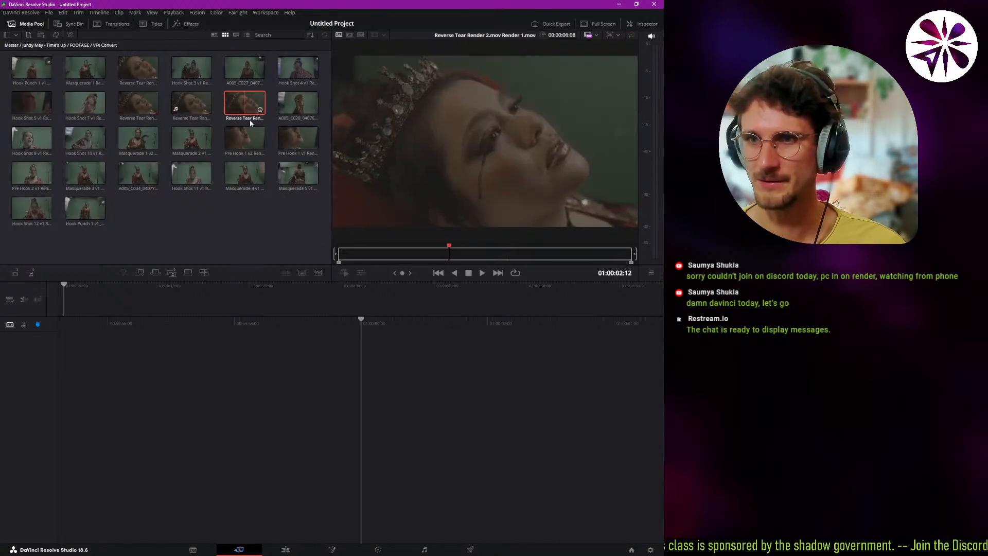
left_click(243, 135)
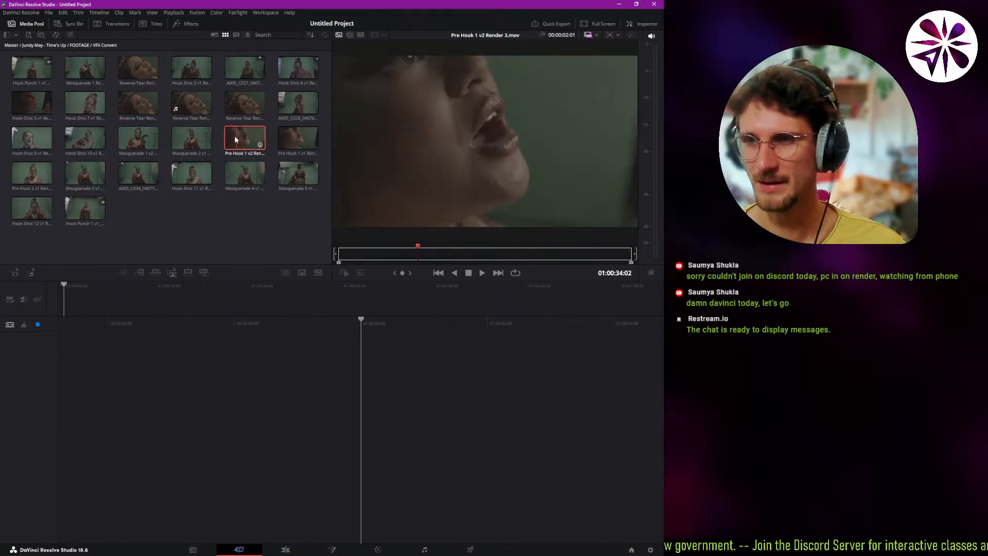
left_click(234, 174)
left_click(201, 174)
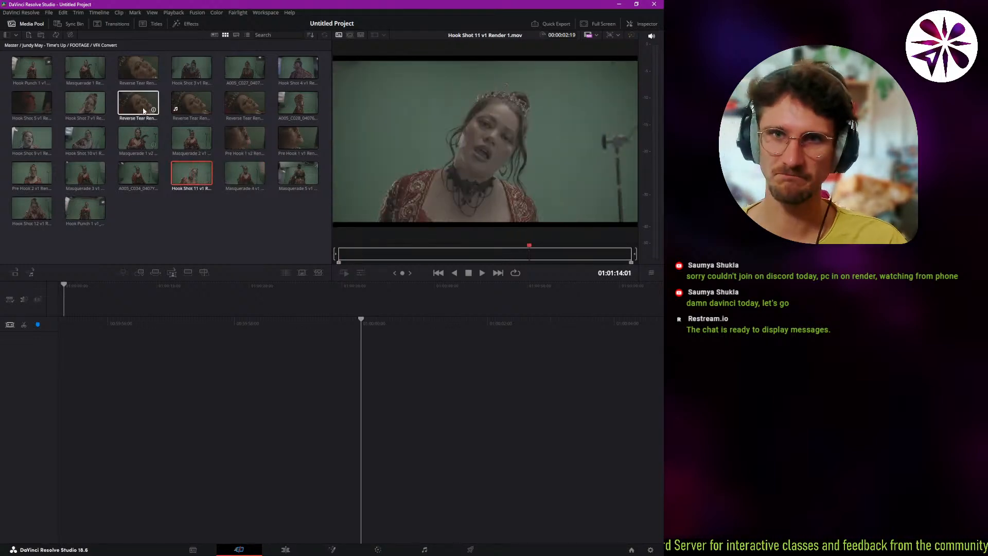
Open Masquerade 1 Render 1.mov and mark in and out points around a one-second range in its middle.
left_click(86, 71)
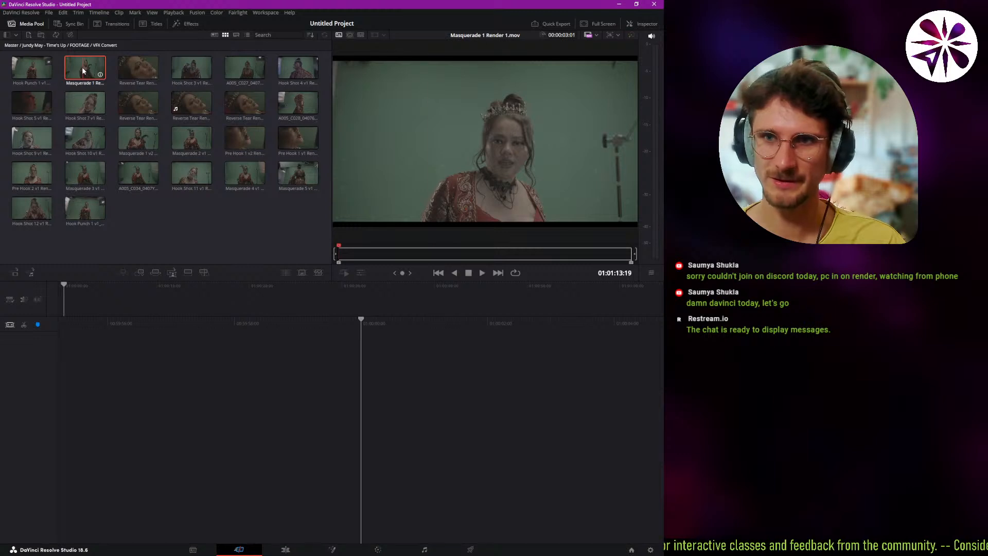
left_click_drag(370, 252, 412, 254)
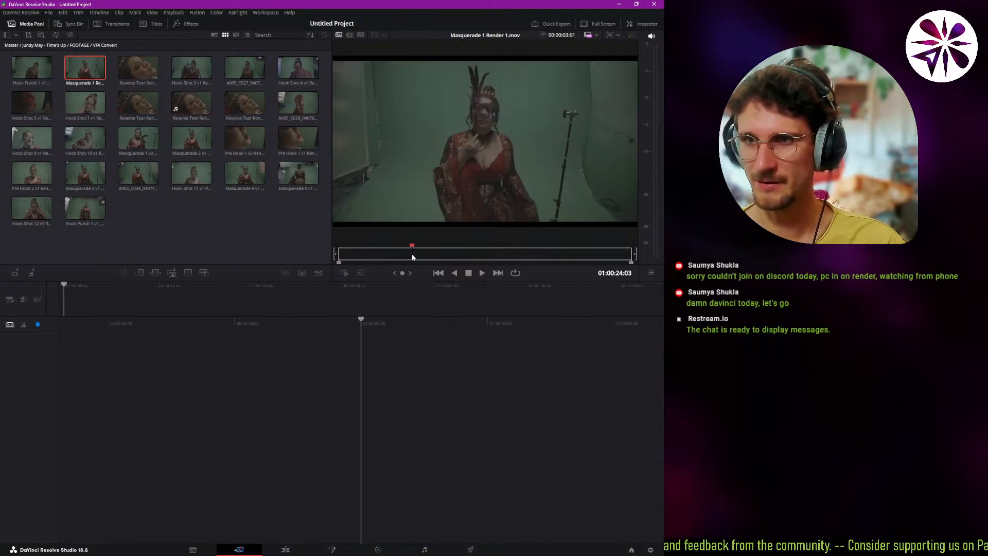
left_click(481, 274)
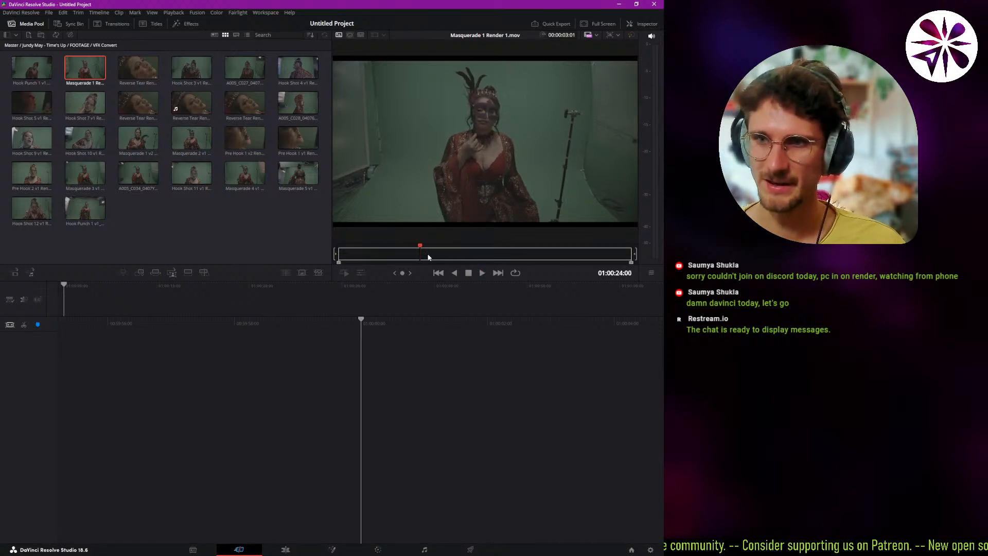
key("space")
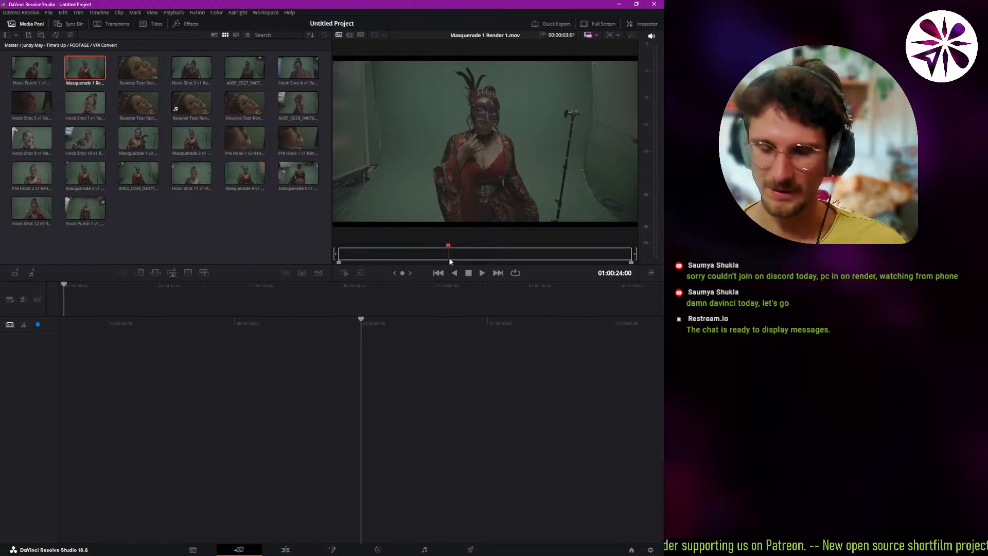
key("i")
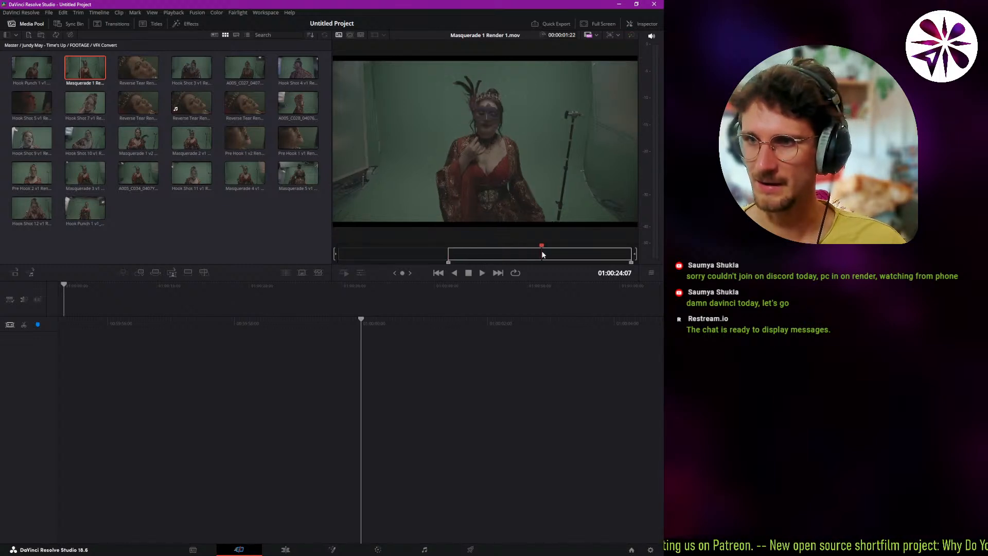
left_click(543, 255)
key("o")
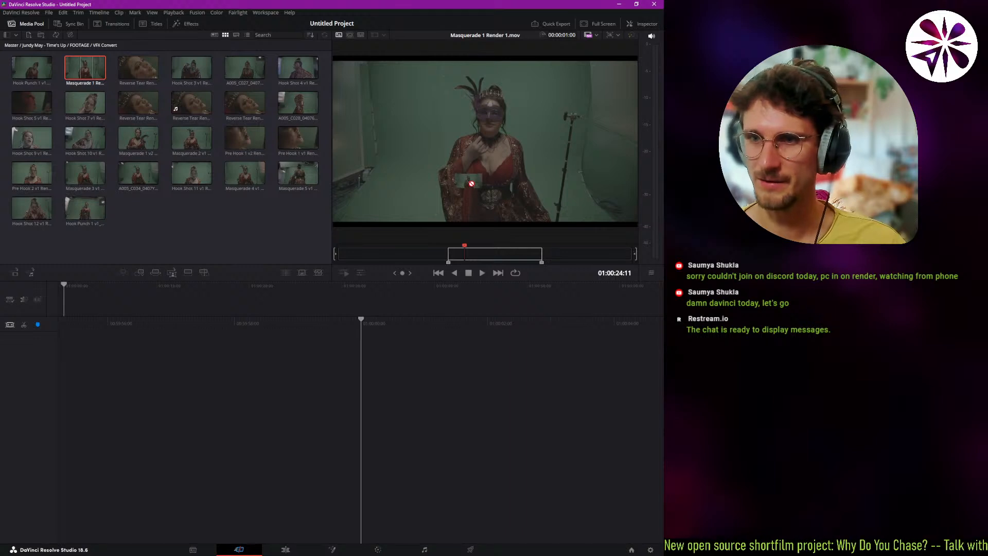
Create a timeline from the marked Masquerade 1 range and play it back.
left_click_drag(465, 203, 347, 317)
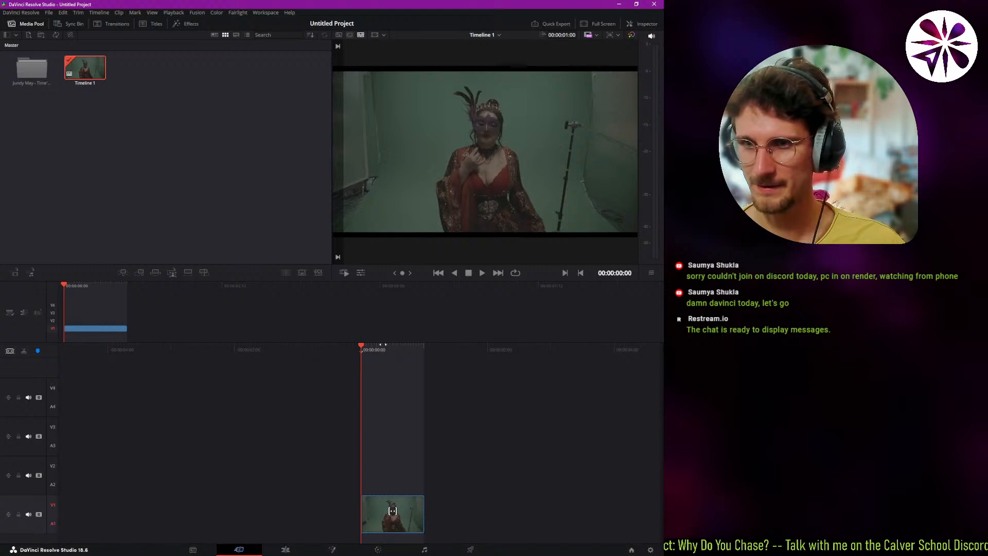
key("space")
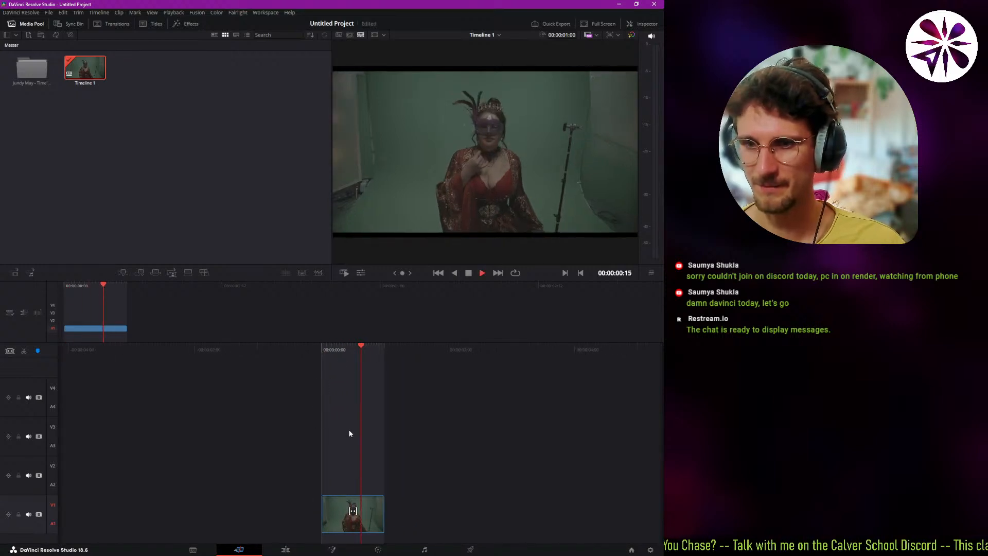
key("space")
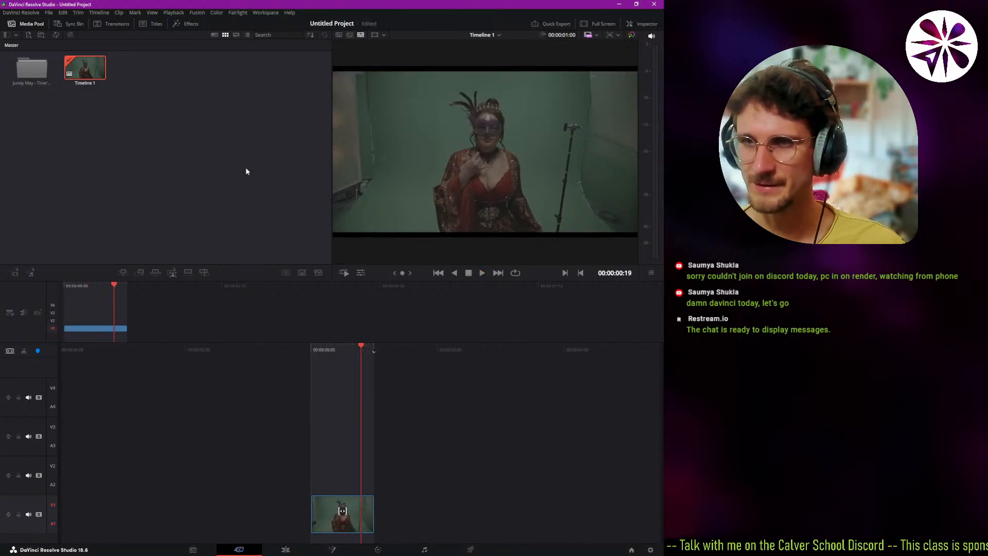
Change the timeline proxy resolution and play the timeline in a loop to check playback.
left_click(174, 13)
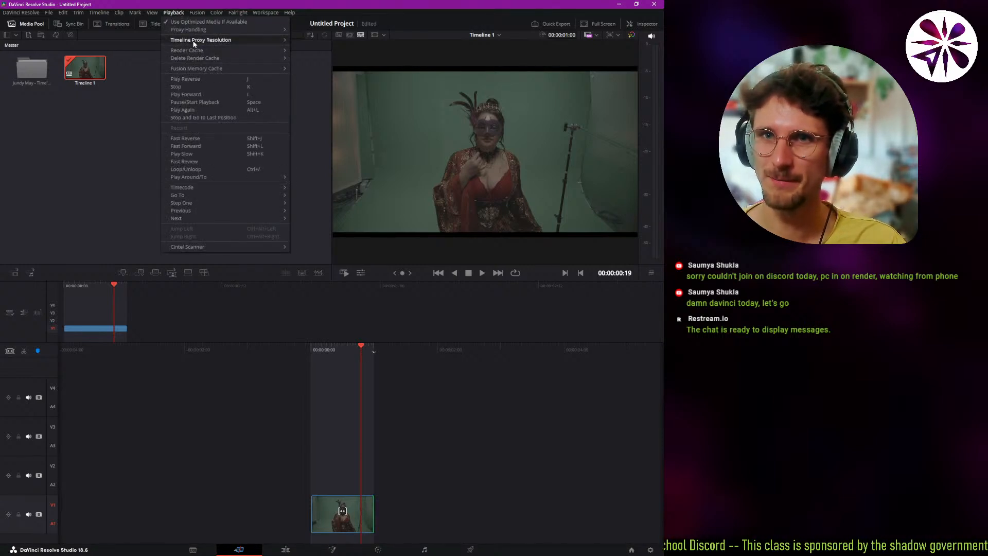
mouse_move(201, 39)
left_click(310, 49)
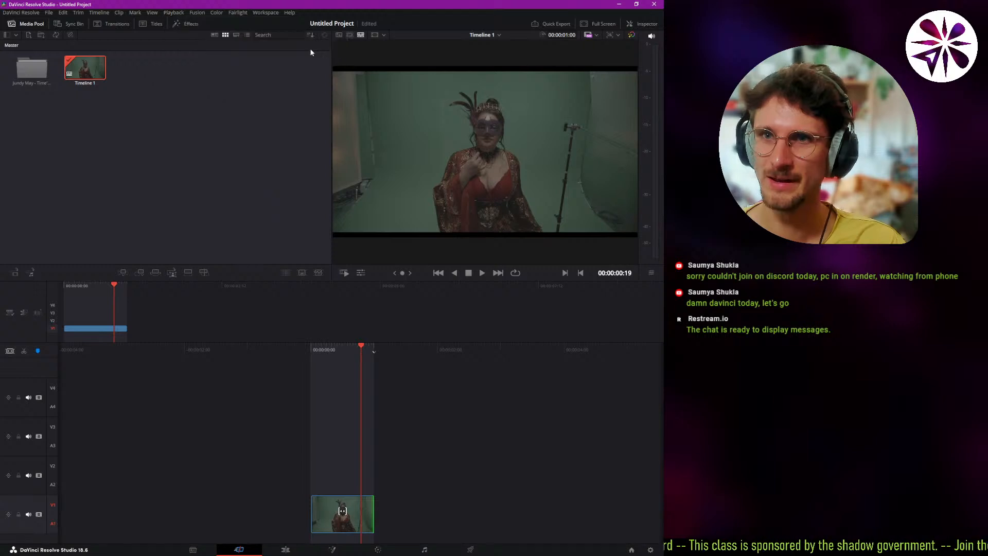
left_click_drag(346, 350, 380, 359)
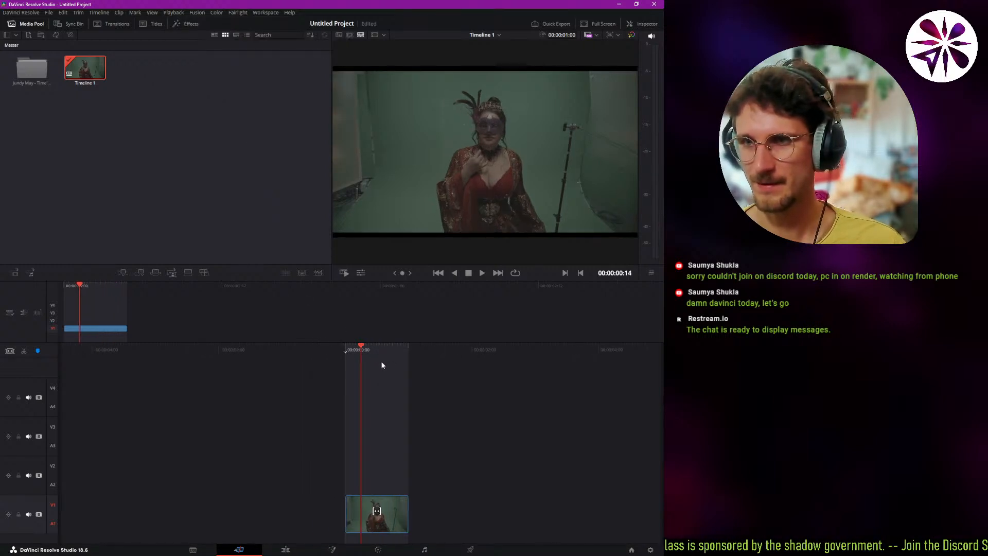
key("space")
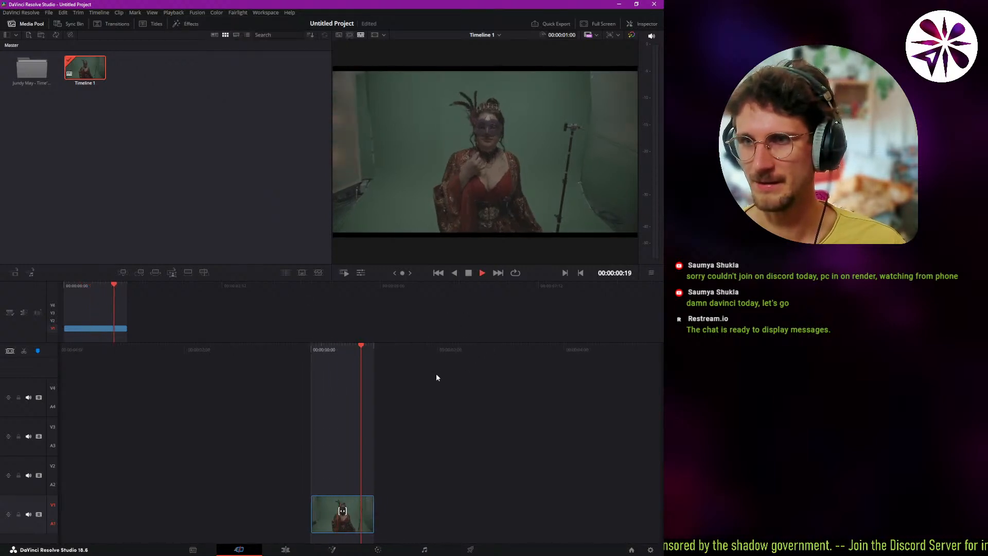
key("space")
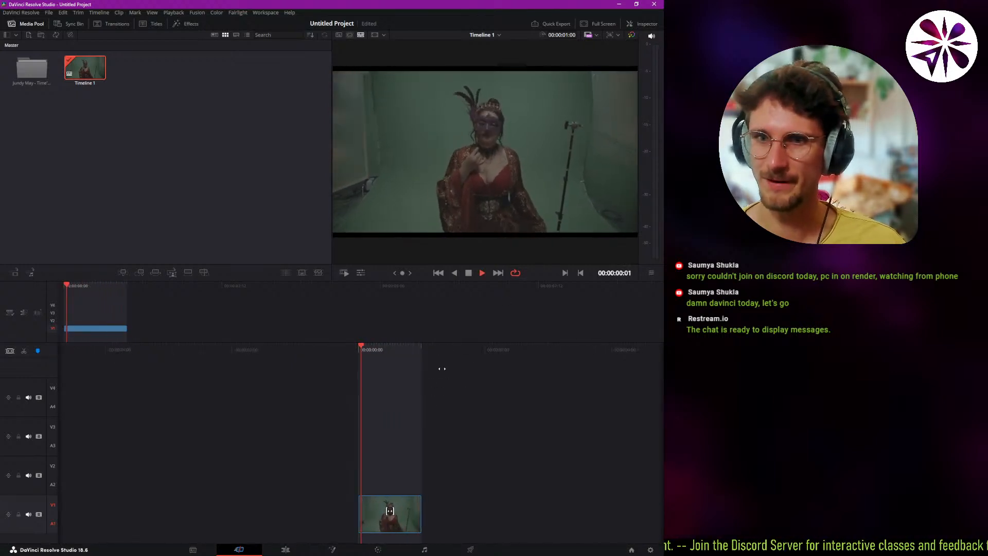
key("space")
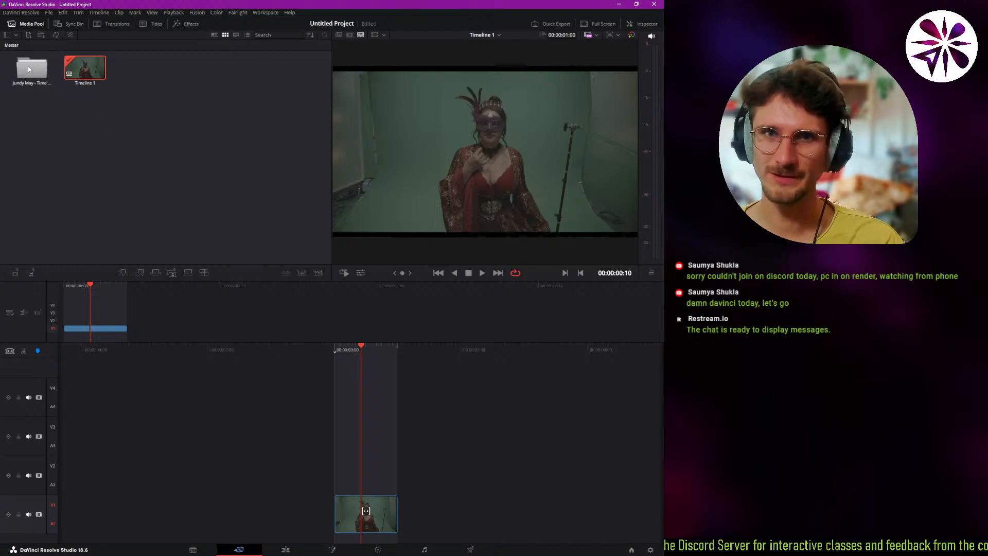
Reopen the VFX Convert bin inside the Time's Up FOOTAGE folder.
left_click(52, 126)
double_click(32, 69)
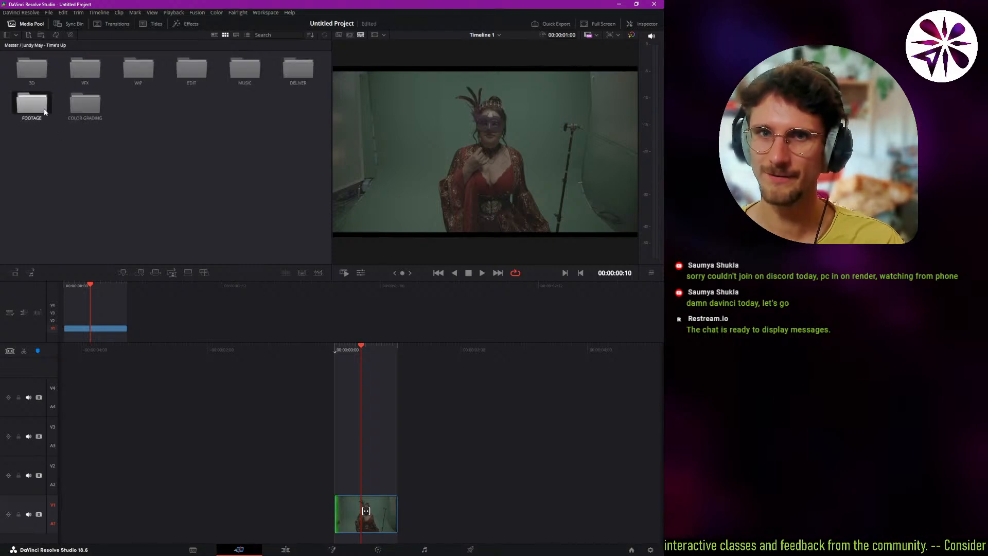
double_click(32, 103)
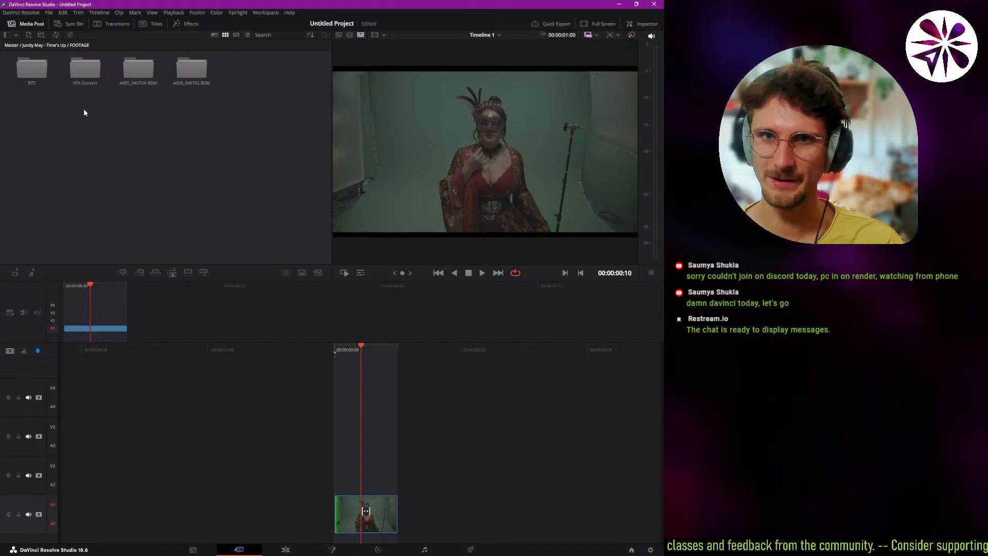
double_click(86, 71)
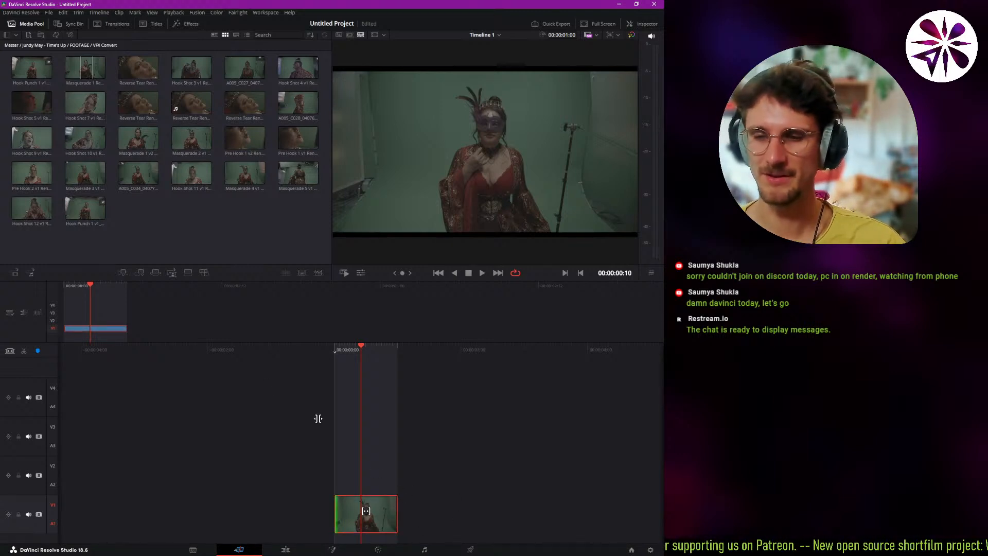
left_click(254, 184)
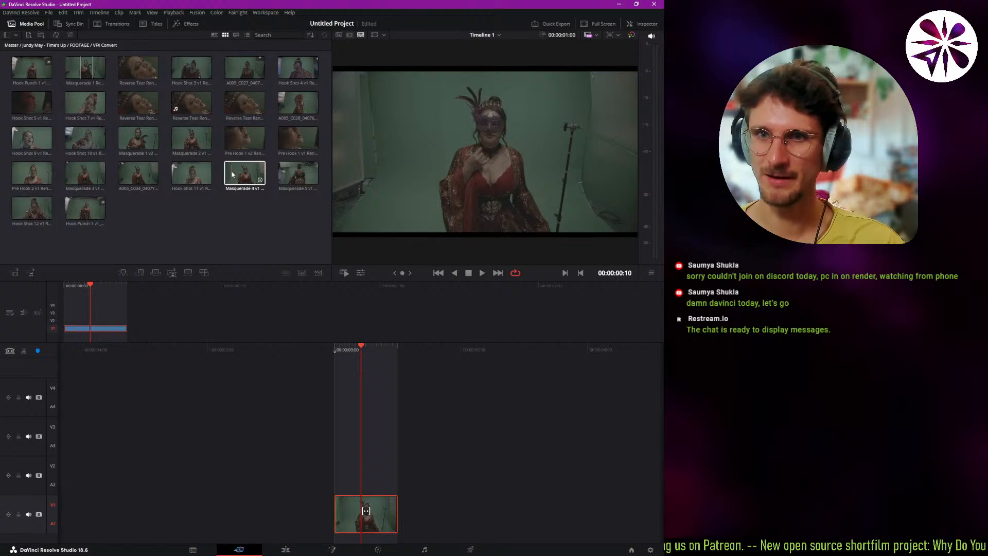
Append the Pre Hook 1 v2, Hook Shot 11 v1 and Hook Punch 1 v1 clips to the timeline in that order.
left_click_drag(246, 135, 424, 507)
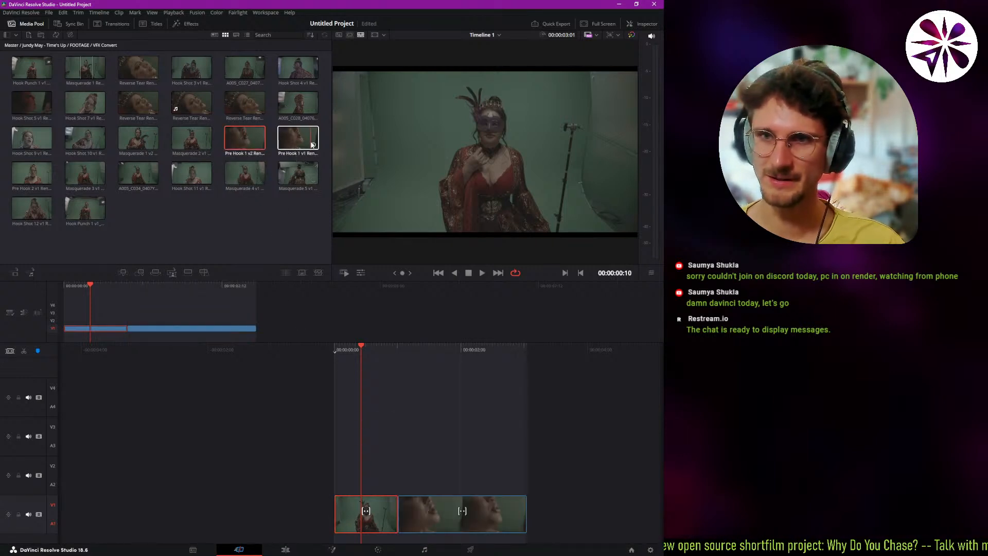
left_click_drag(191, 173, 273, 323)
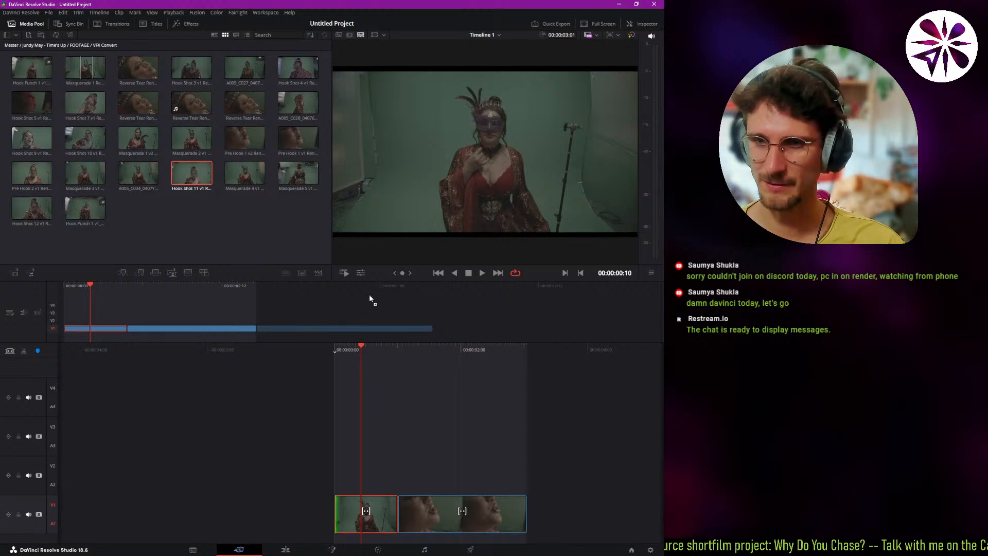
left_click_drag(369, 298, 351, 329)
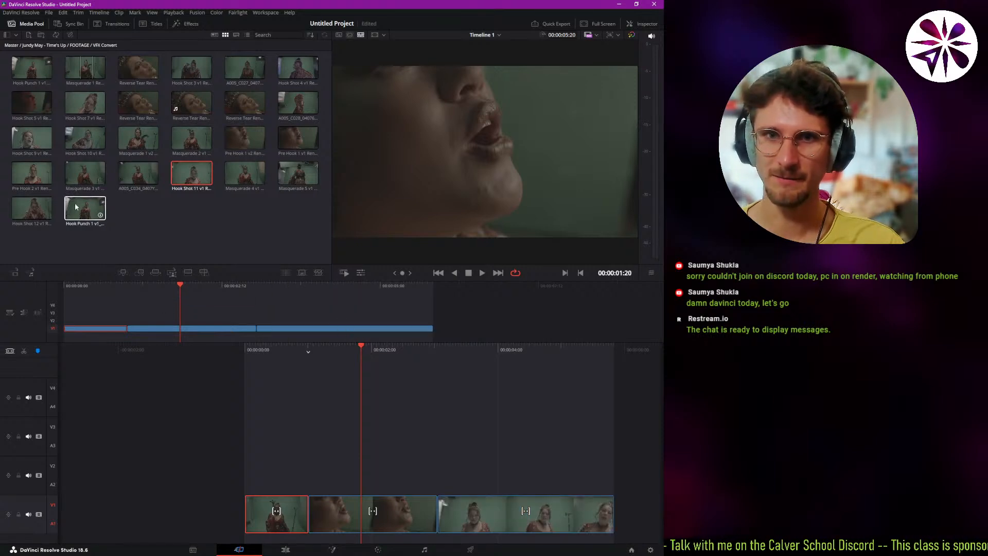
left_click_drag(75, 206, 431, 333)
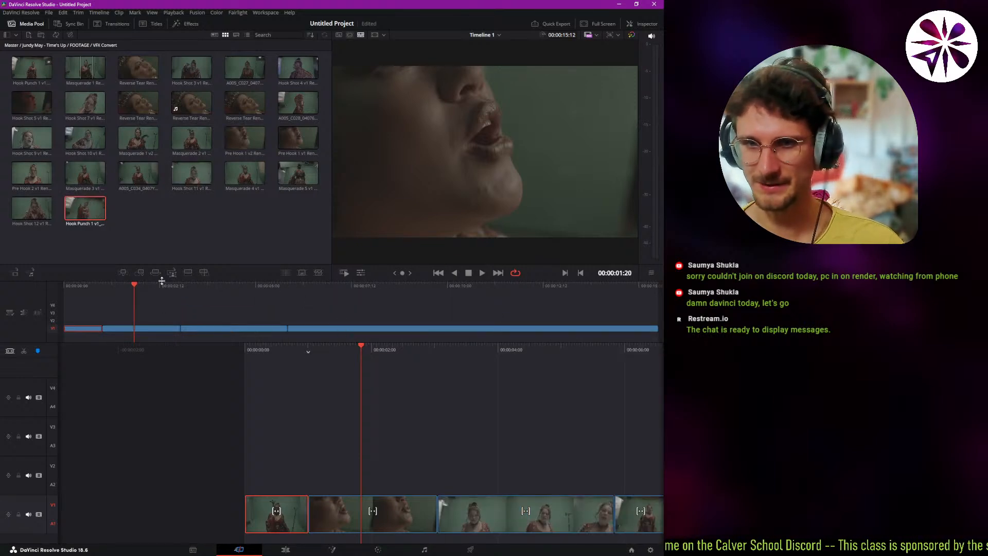
Trim about one second off the start of the Hook Punch 1 clip and scrub across the cut before it.
left_click_drag(146, 280, 333, 320)
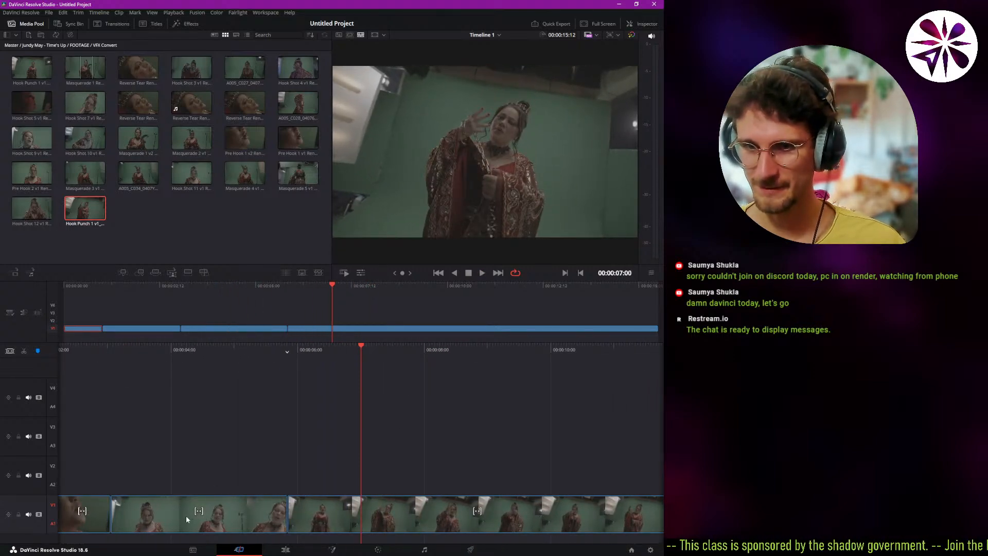
left_click(318, 522)
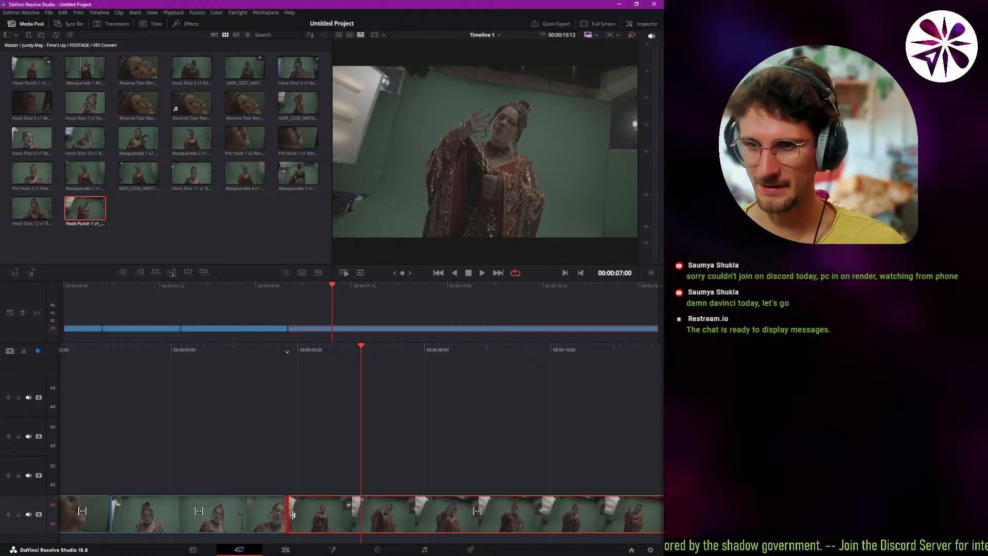
left_click_drag(293, 514, 354, 512)
left_click(320, 296)
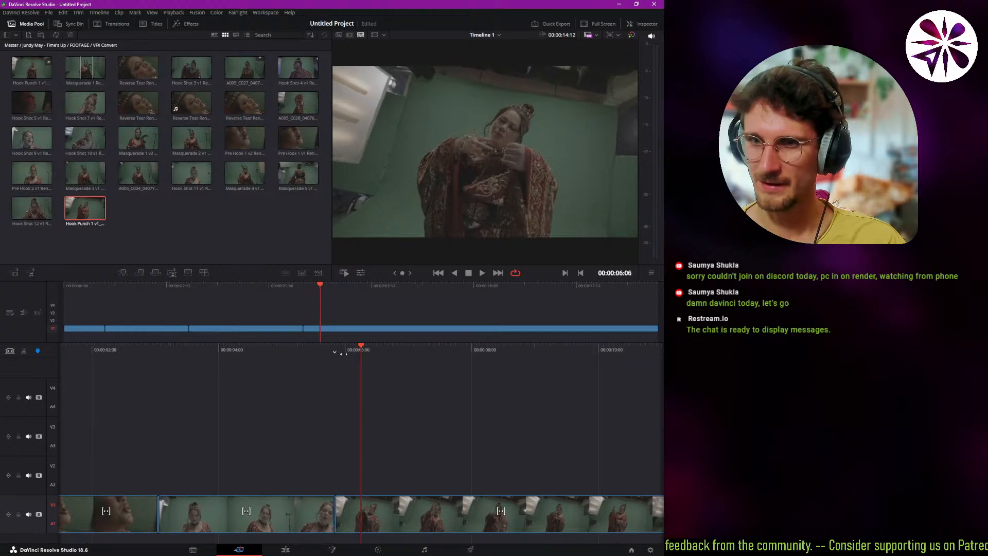
left_click_drag(320, 295, 292, 301)
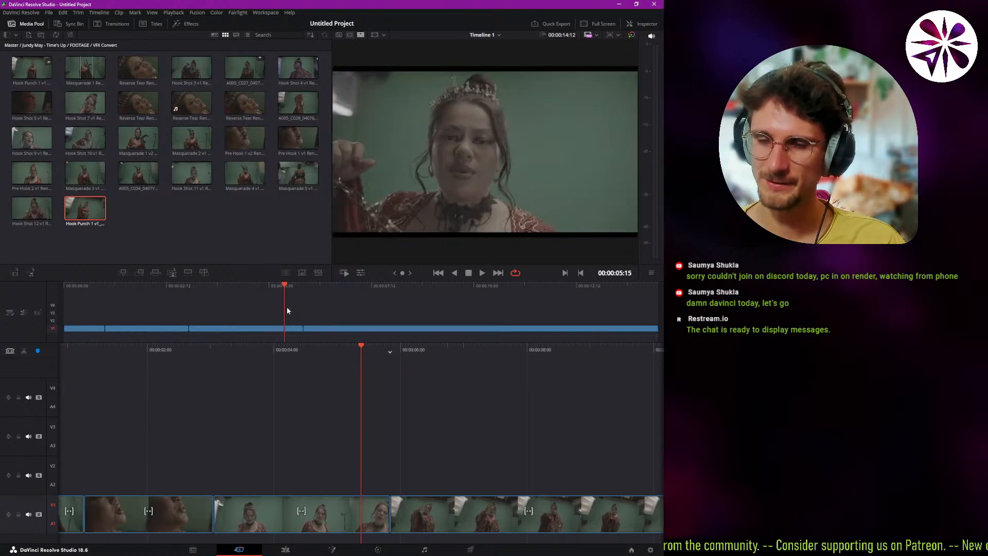
Trim about half a second off the end of the Hook Shot 11 v1 clip and scrub the timeline across the new cut.
left_click_drag(369, 516, 310, 508)
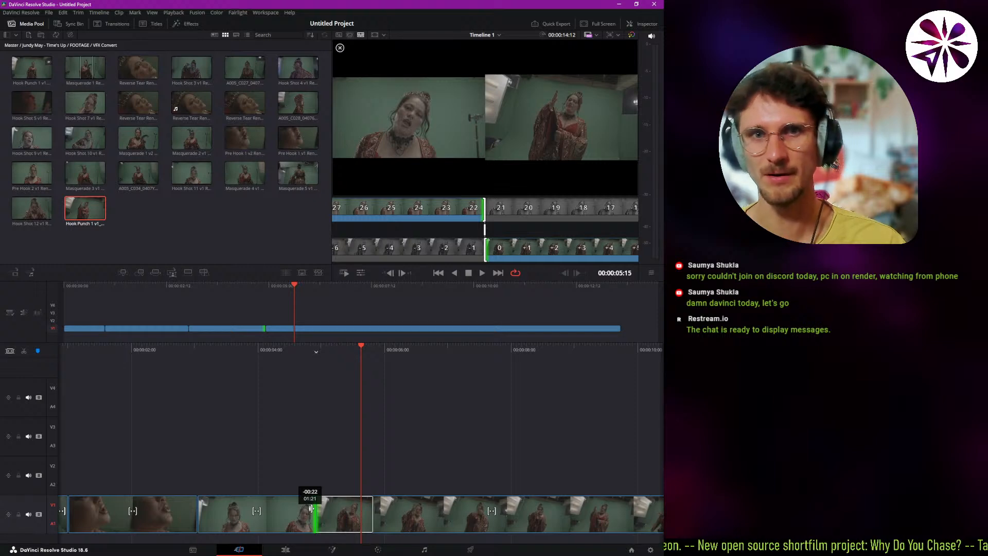
mouse_move(310, 508)
left_mouse_down()
mouse_move(338, 504)
mouse_move(325, 503)
left_mouse_up()
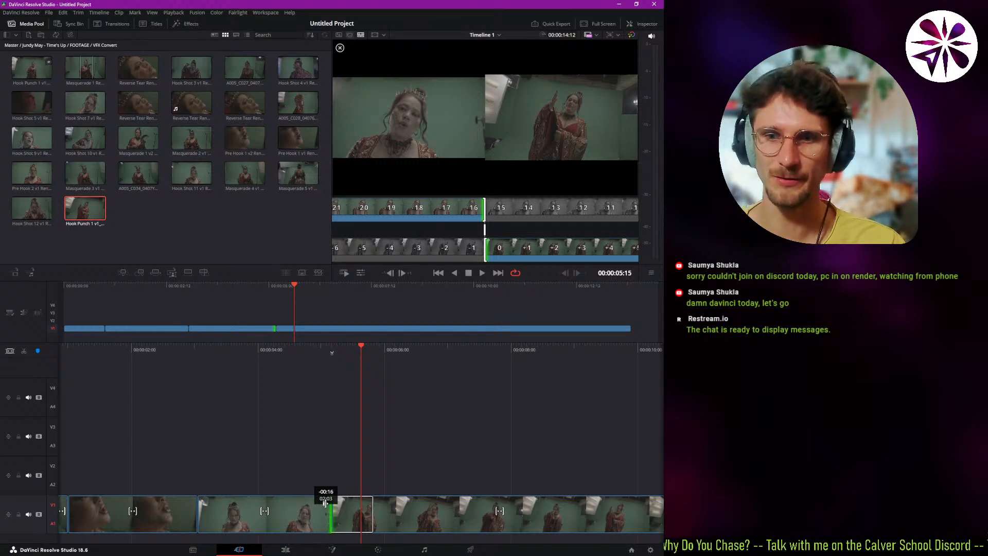
left_click_drag(325, 503, 337, 504)
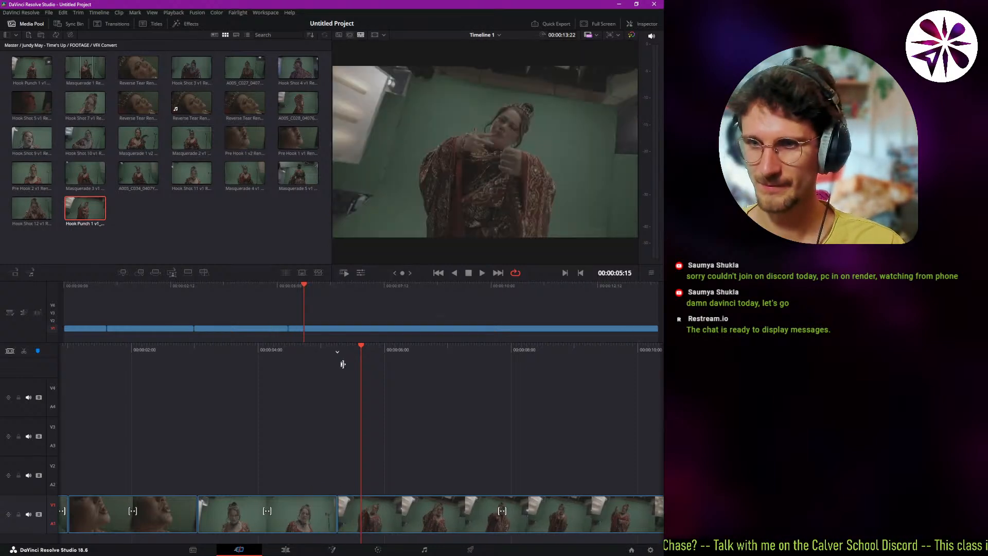
left_click_drag(336, 350, 401, 352)
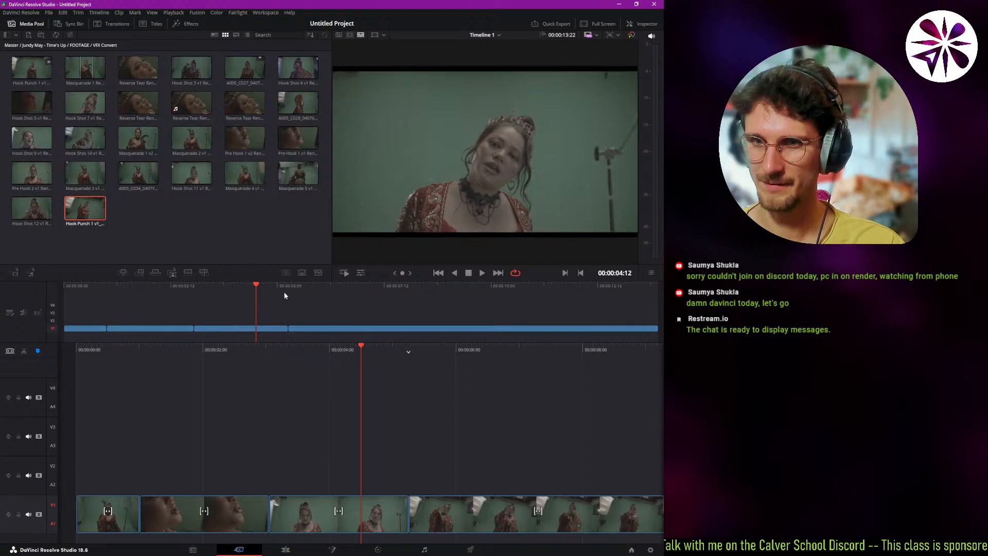
left_click_drag(281, 288, 286, 290)
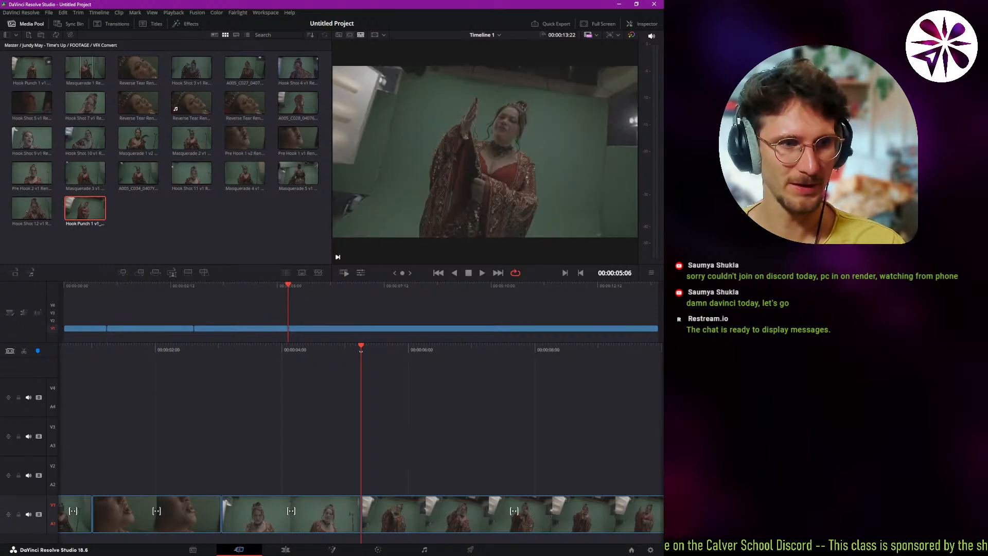
right_click(361, 513)
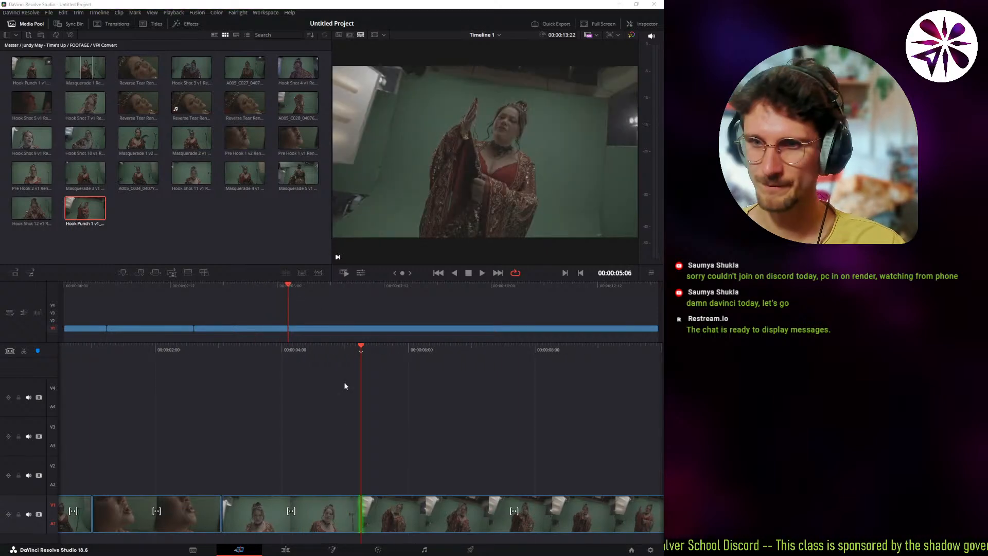
left_click_drag(298, 290, 479, 365)
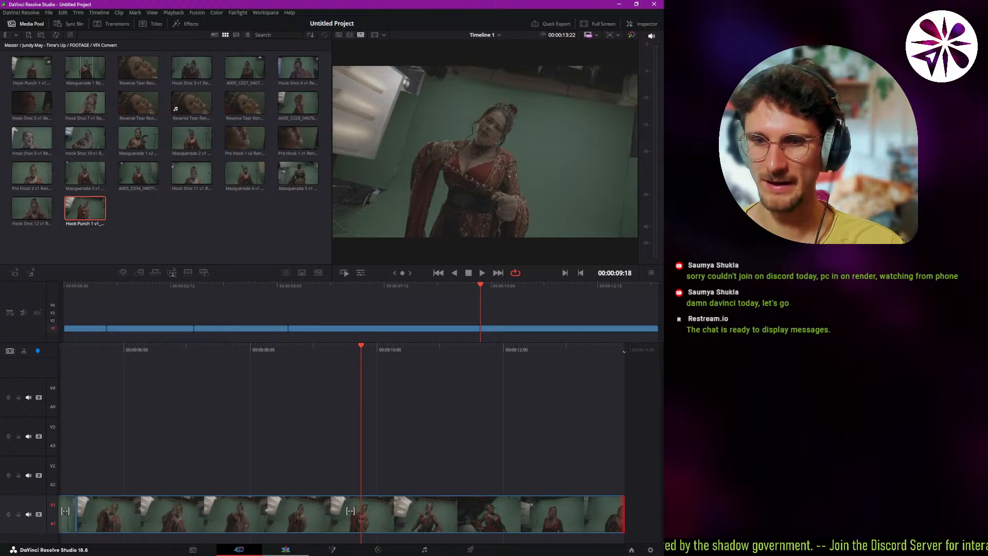
On the Edit page, trim both ends of the Hook Punch 1 v1 clip in Selection mode and close the gap after Hook Shot 11 v1.
left_click(297, 546)
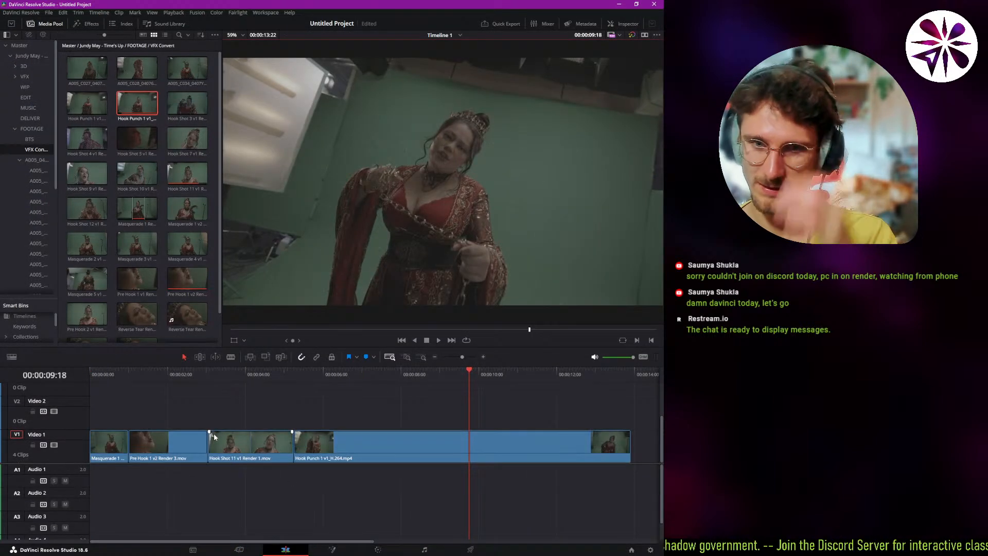
scroll(269, 436, "down", 2)
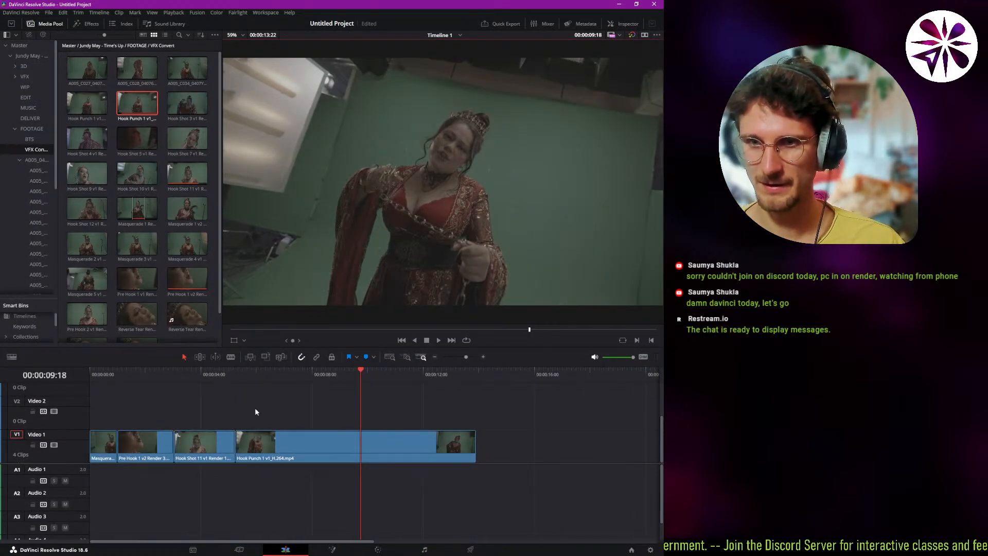
scroll(264, 492, "down", 5)
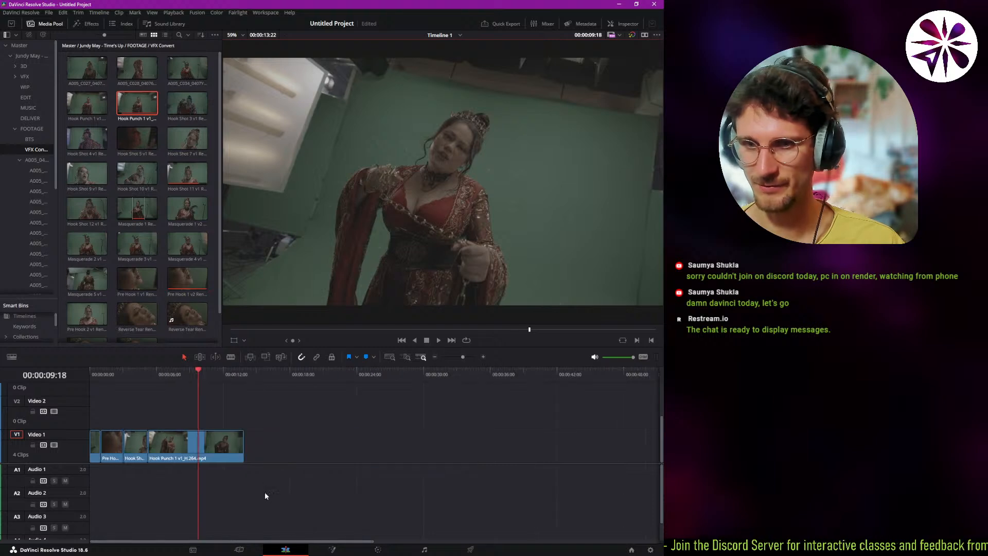
scroll(162, 497, "up", 4)
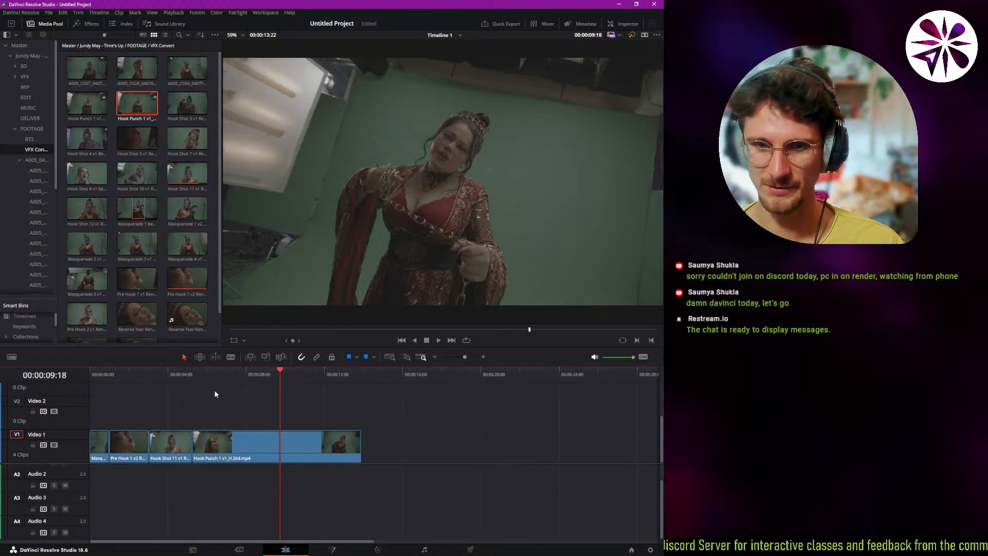
scroll(211, 435, "up", 1)
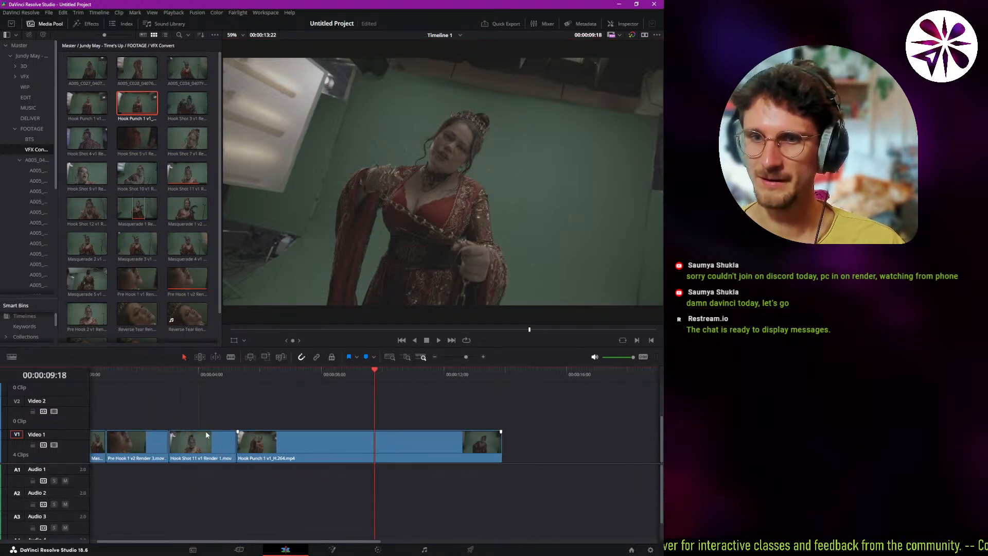
left_click_drag(325, 439, 367, 446)
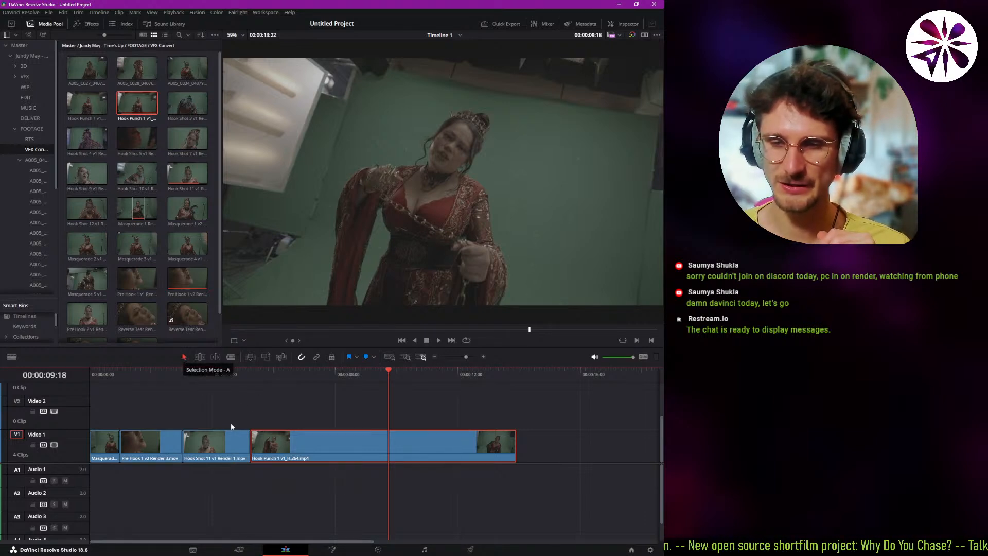
left_click_drag(273, 446, 308, 444)
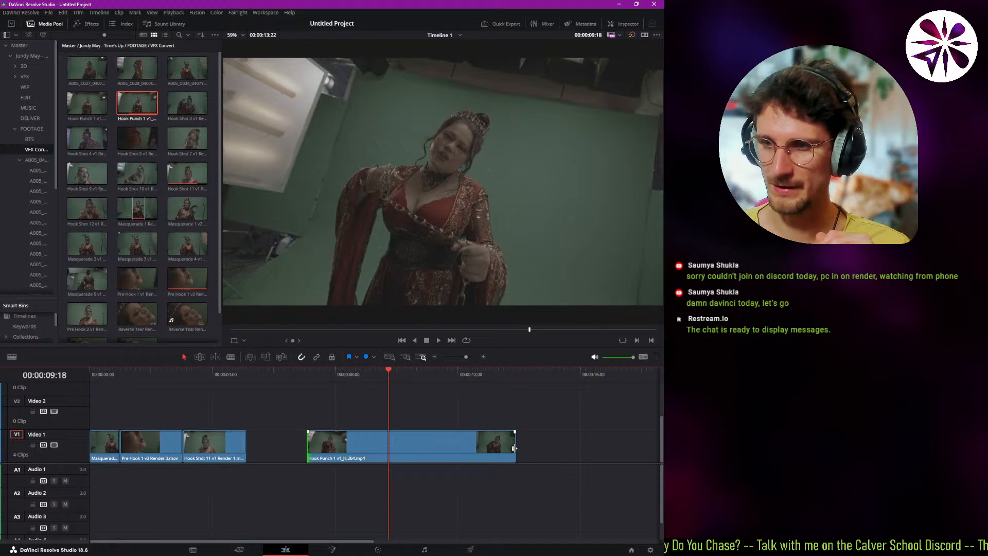
left_click_drag(513, 448, 352, 450)
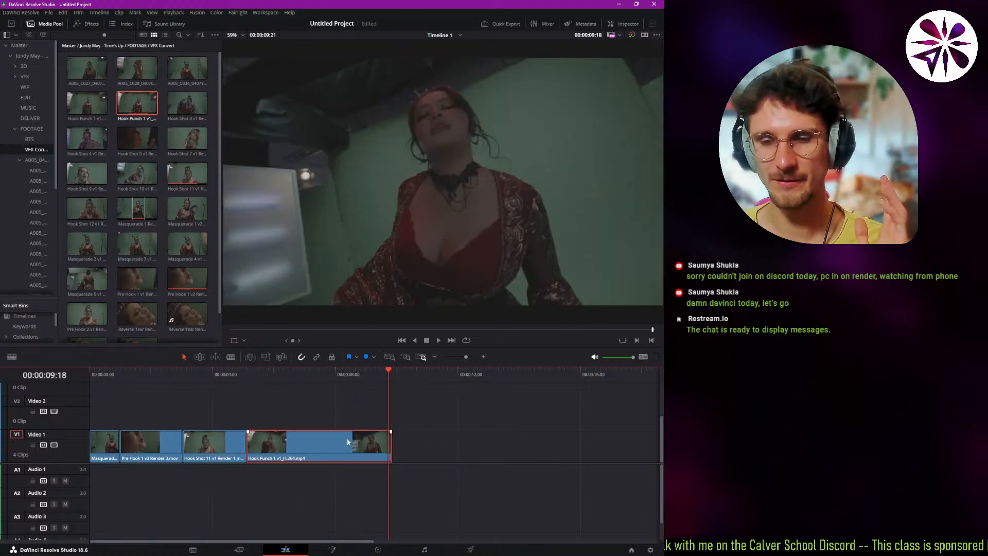
In Trim Edit mode, ripple the start of the Hook Punch 1 v1 clip to extend it by about half a second.
left_click(298, 375)
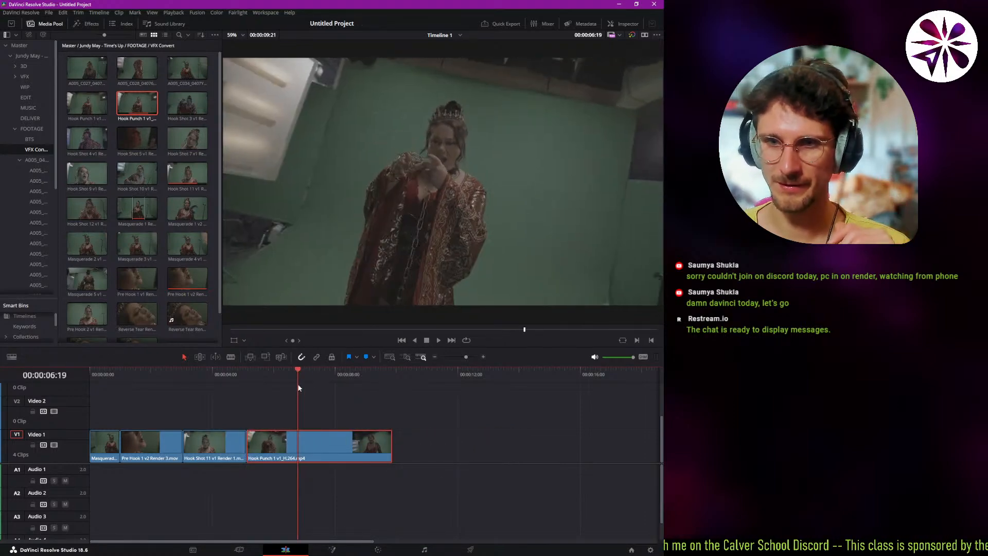
left_click(201, 357)
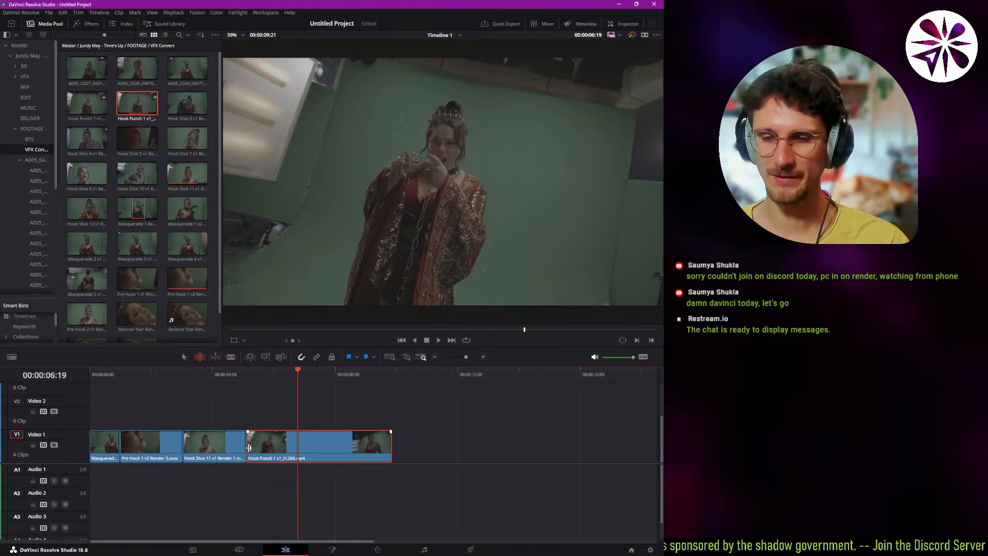
left_click_drag(252, 442, 305, 448)
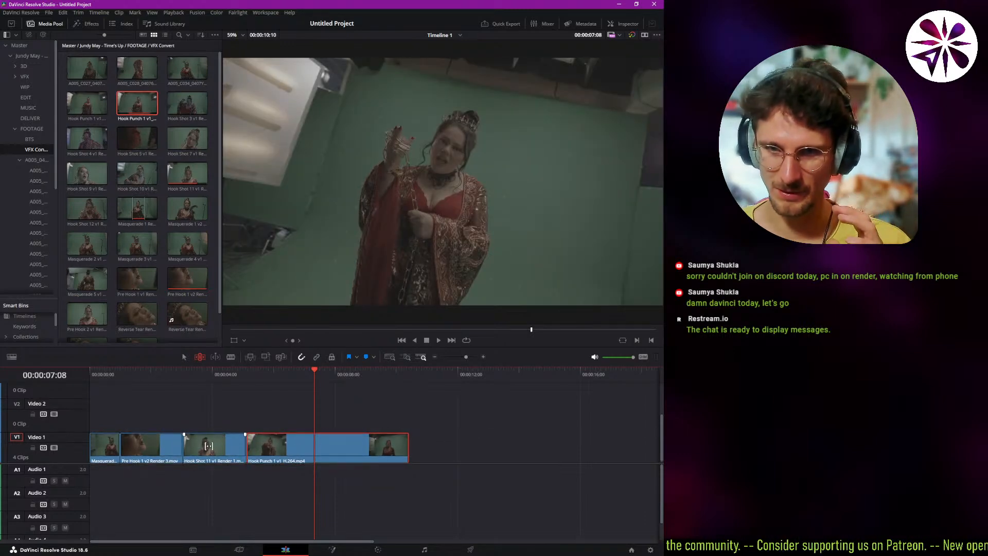
Slip the footage inside the Hook Shot 11 v1 clip, keeping its place and length on the timeline.
left_click_drag(208, 446, 359, 121)
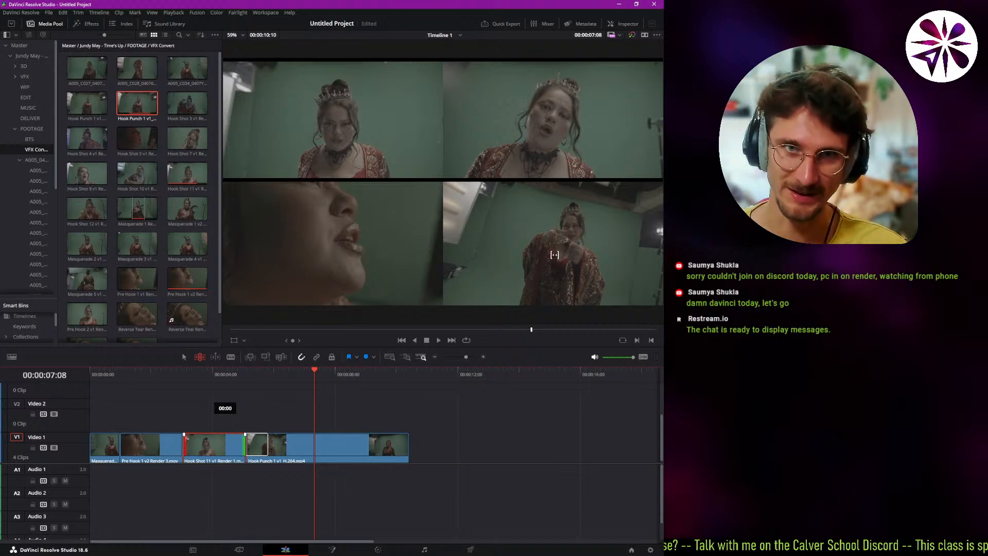
left_click_drag(554, 255, 190, 446)
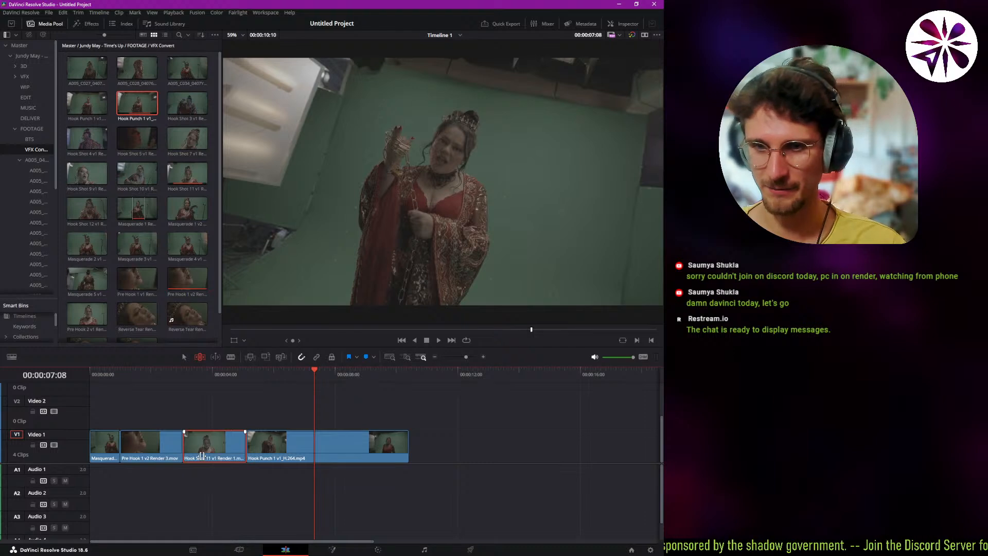
left_click_drag(214, 442, 361, 153)
Slide the Hook Shot 11 v1 clip about 19 frames earlier between its neighbours and ripple trim about two frames off its end.
left_click_drag(282, 181, 191, 155)
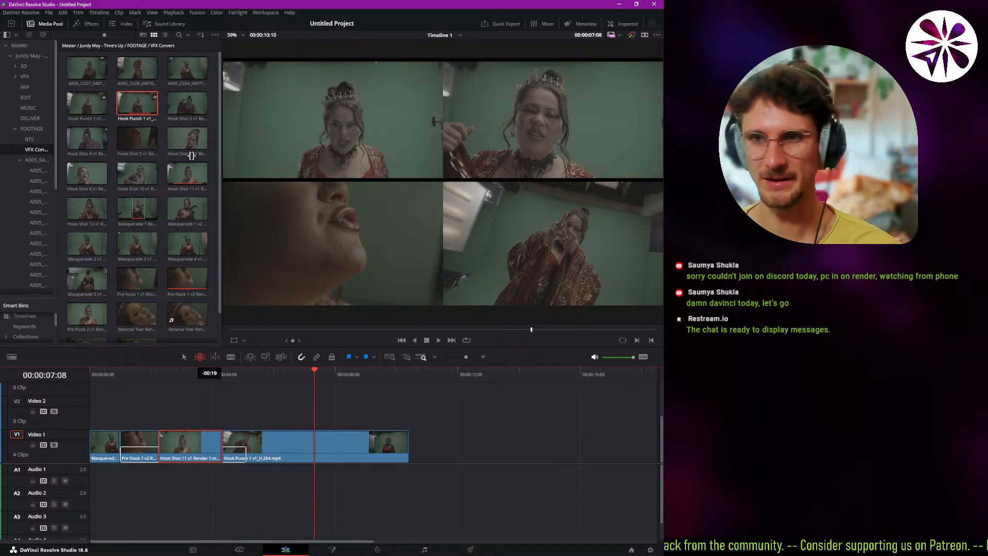
left_click_drag(191, 155, 191, 173)
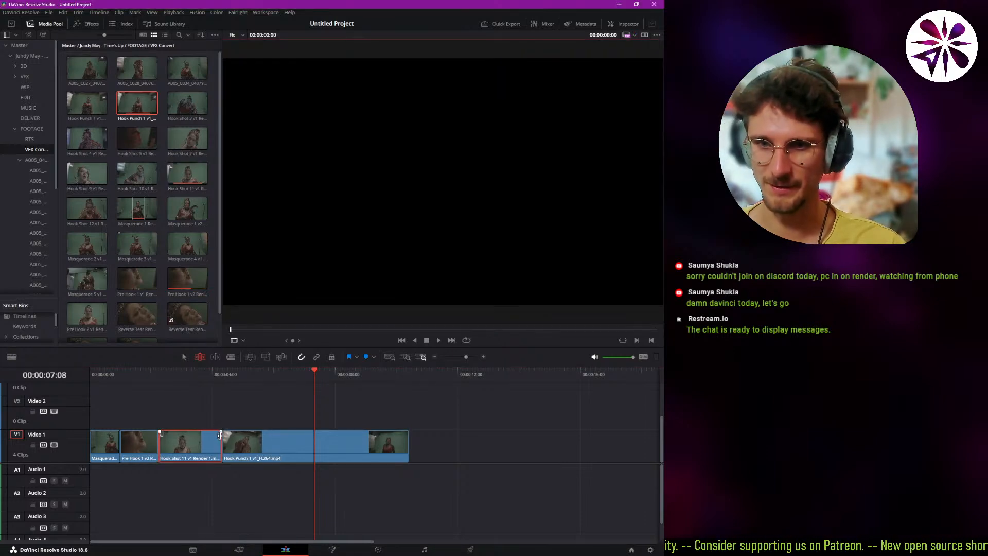
left_click_drag(220, 436, 218, 435)
left_click_drag(270, 378, 274, 400)
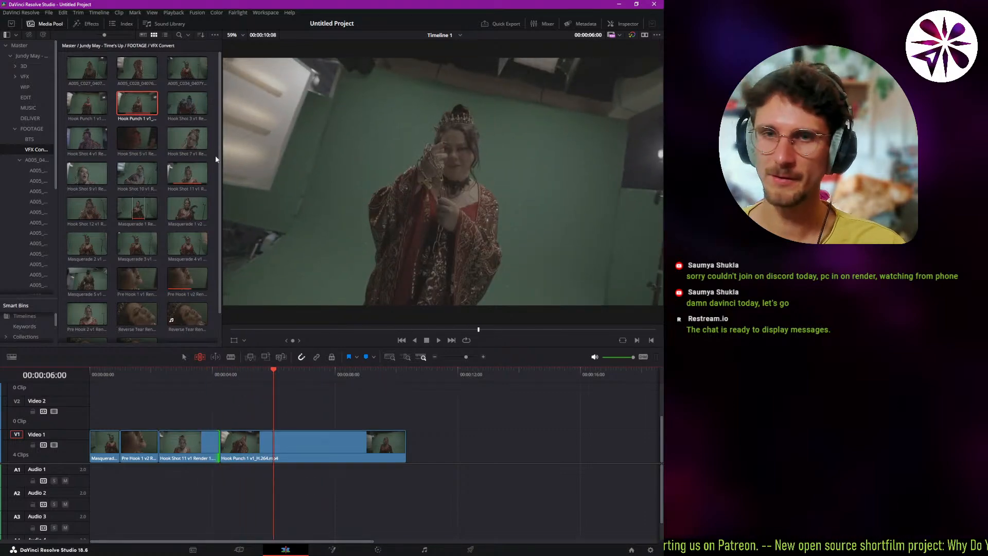
Preview the Masquerade and Pre Hook clips from the media pool in the viewer and scrub through Hook Punch 1 v1 on the timeline.
left_click(200, 207)
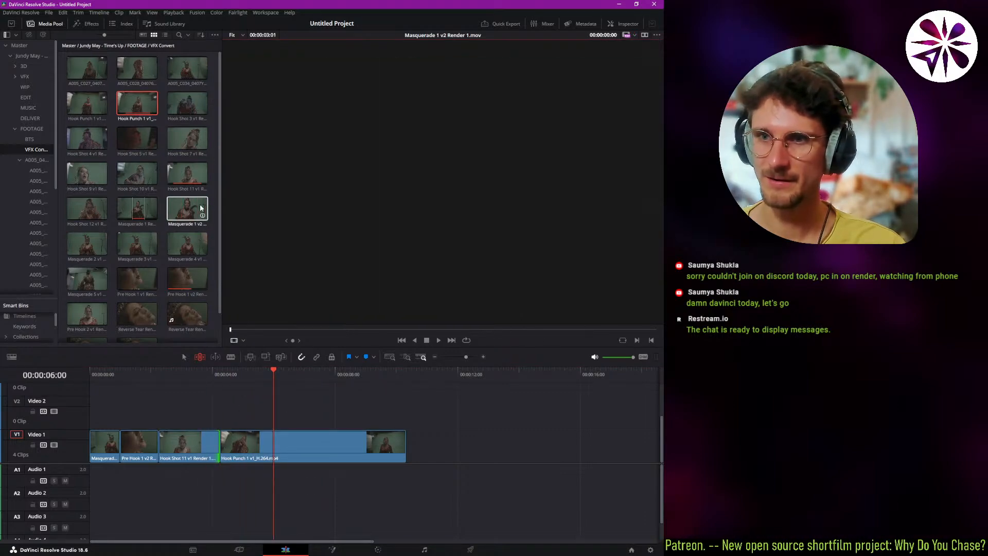
left_click(191, 250)
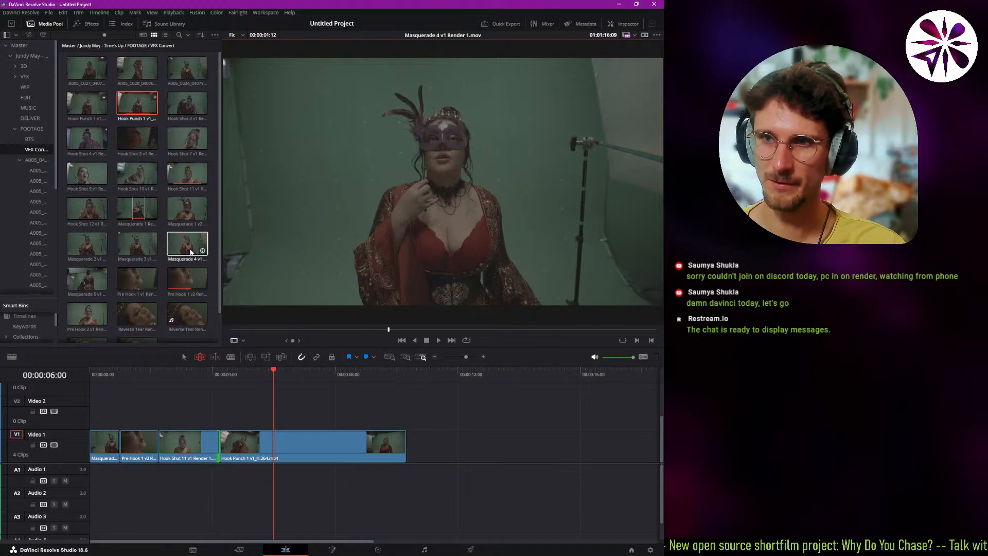
left_click(180, 280)
left_click(130, 278)
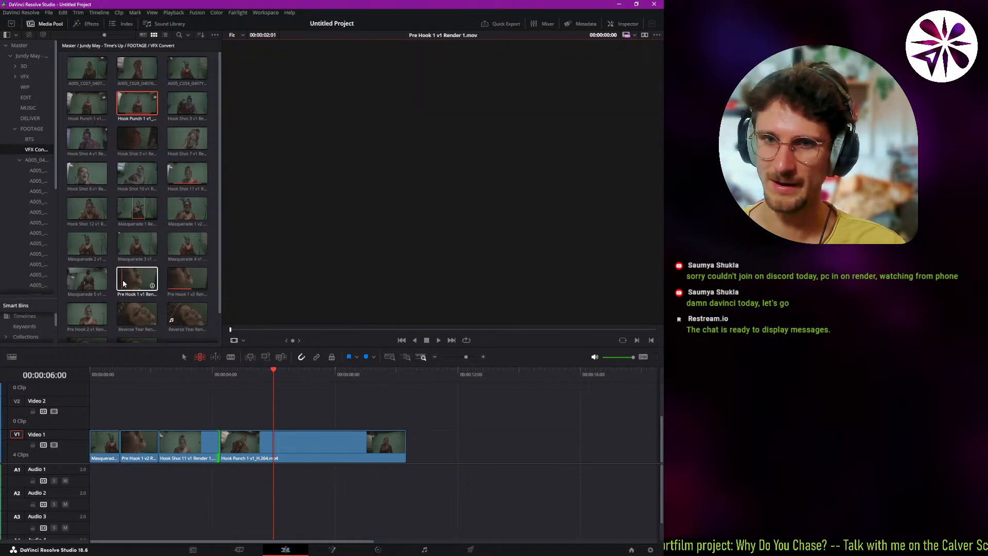
left_click_drag(277, 378, 253, 432)
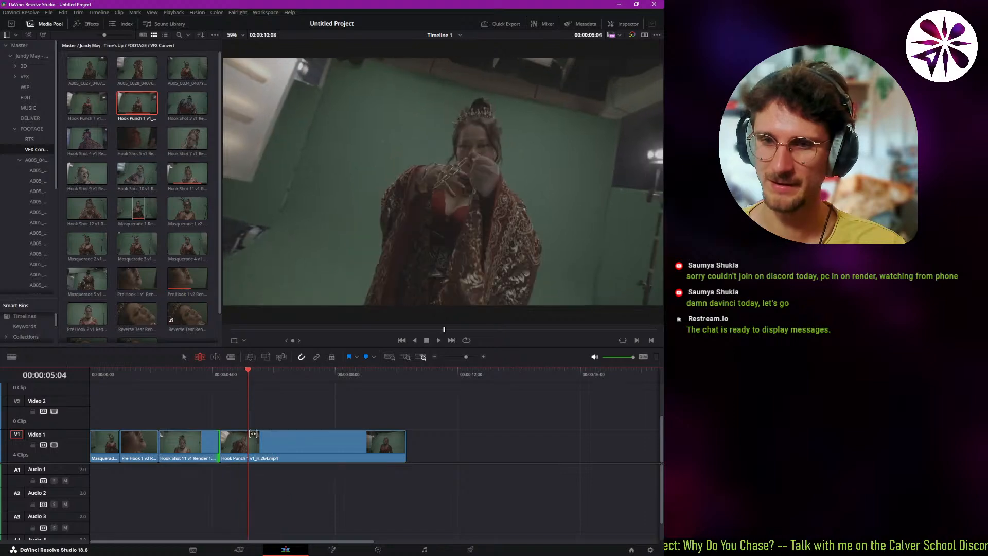
left_click_drag(252, 374, 354, 432)
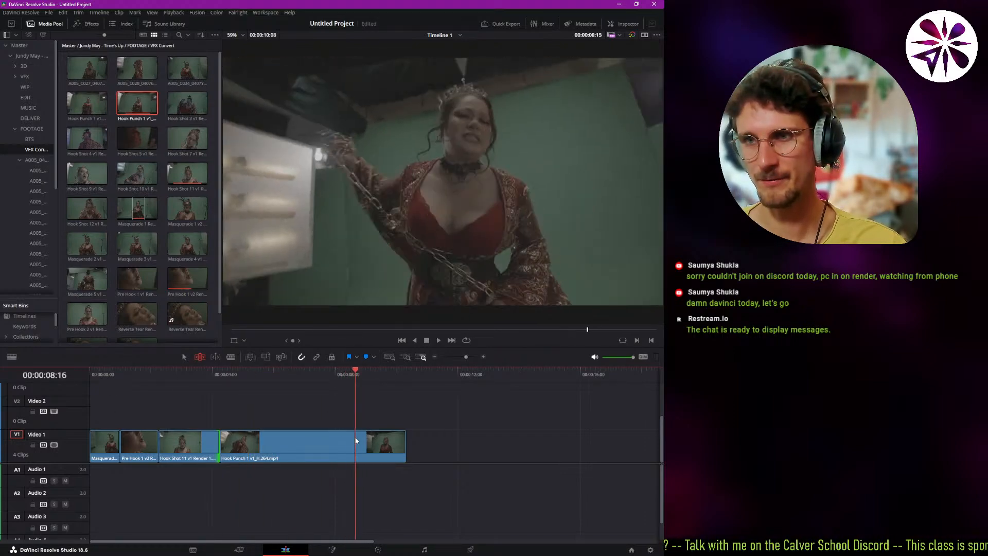
left_click_drag(358, 378, 352, 379)
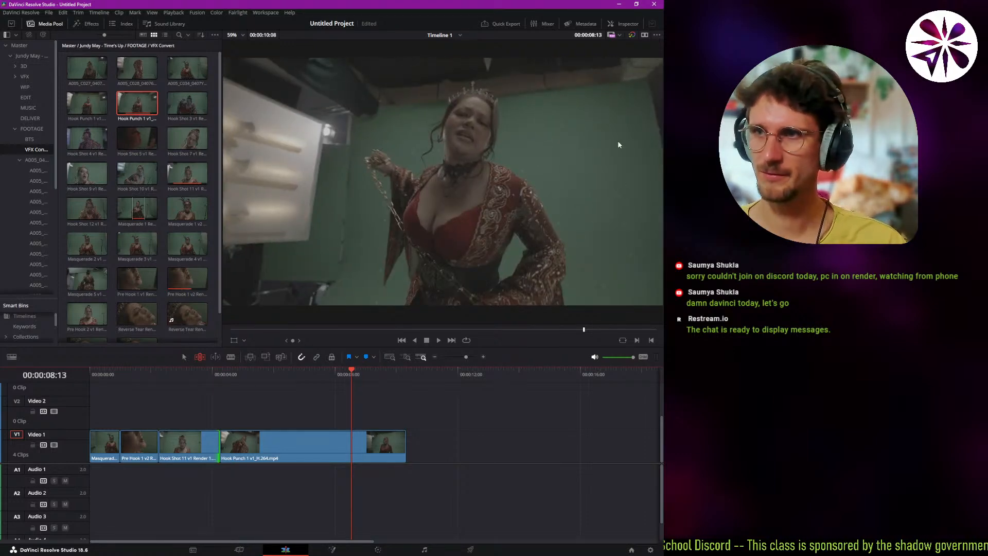
Show the source and timeline viewers side by side, scrub the timeline, and return to the single viewer.
left_click(644, 35)
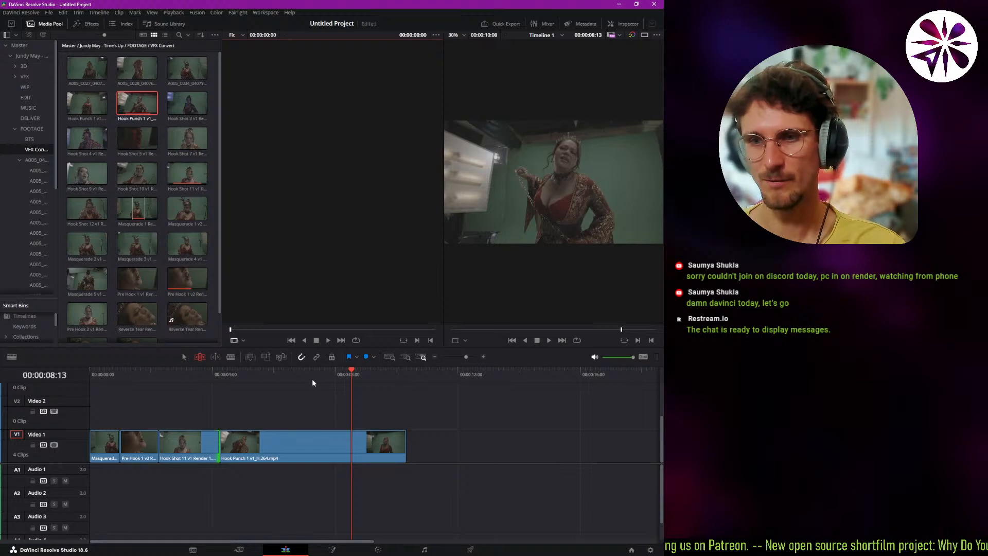
left_click_drag(312, 382, 290, 417)
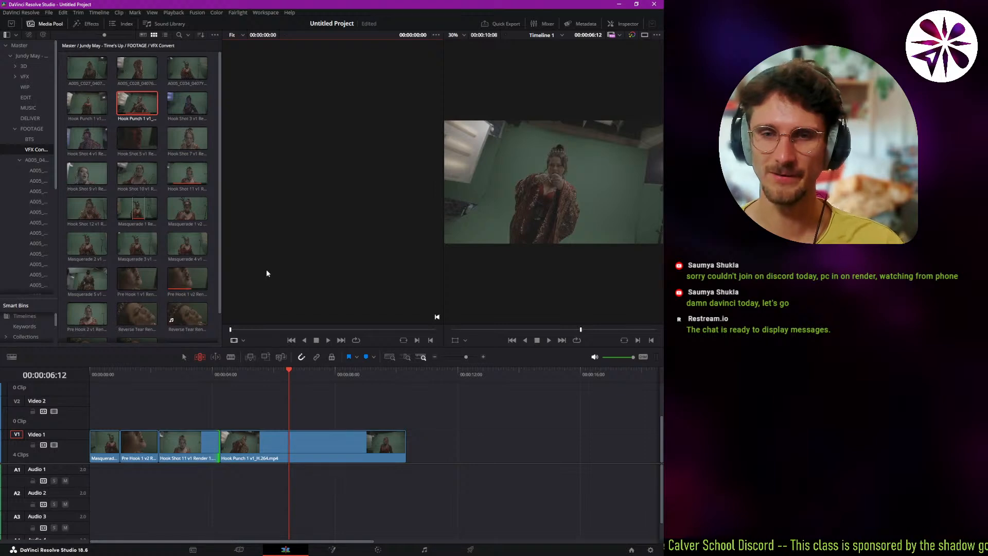
left_click(645, 35)
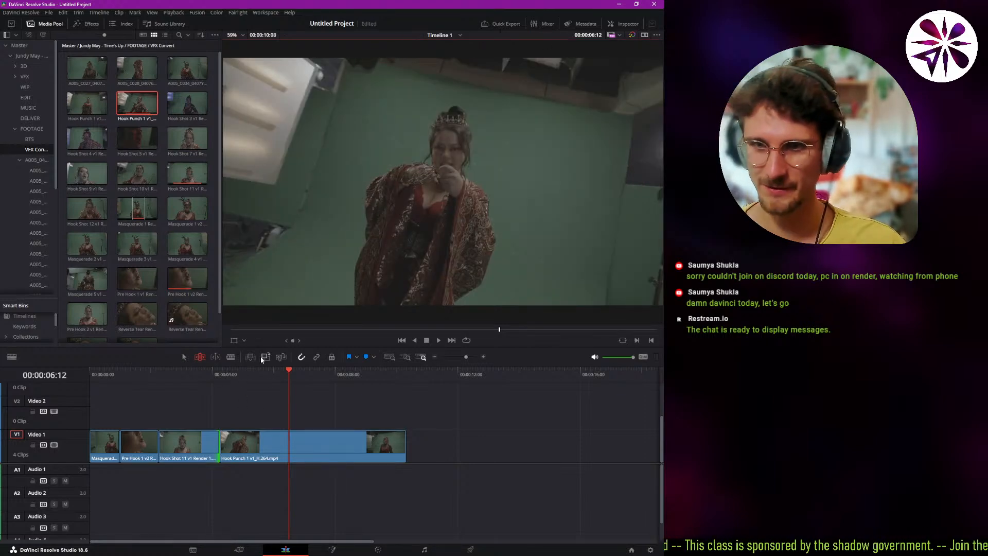
In the Inspector, set the Hook Punch 1 v1 clip's zoom to 1.140 and X position to 9.000, with the rotation angle reset.
left_click(625, 24)
left_click(324, 438)
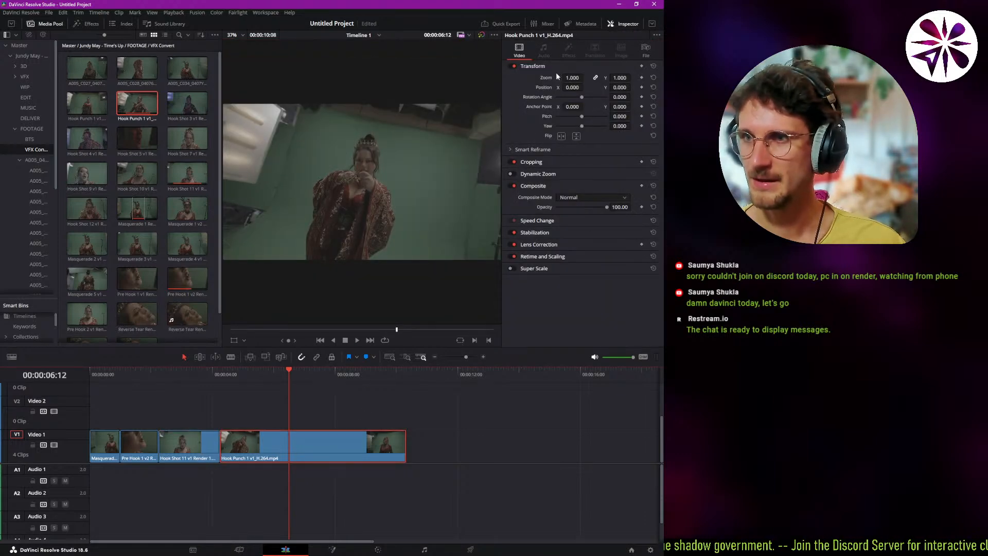
left_click_drag(573, 76, 604, 97)
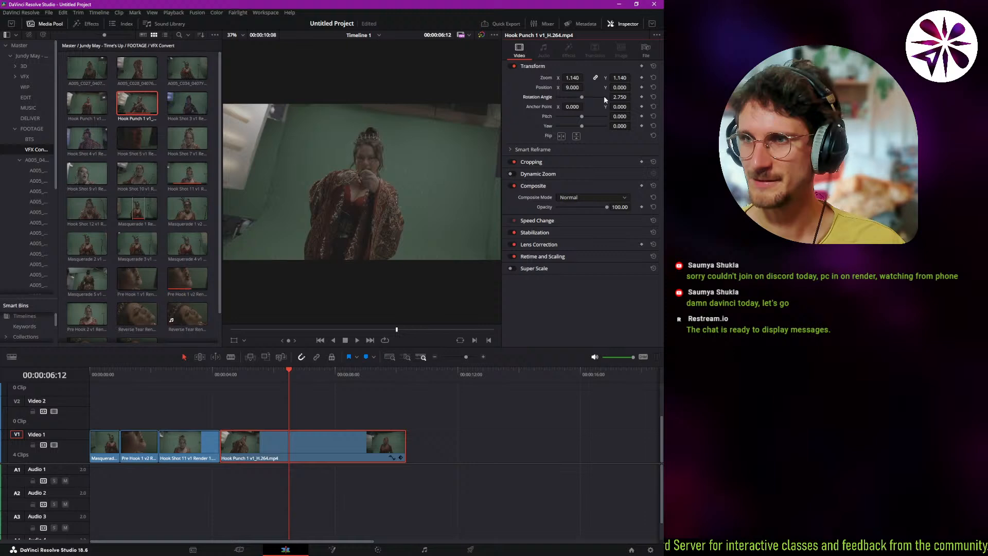
left_click(652, 96)
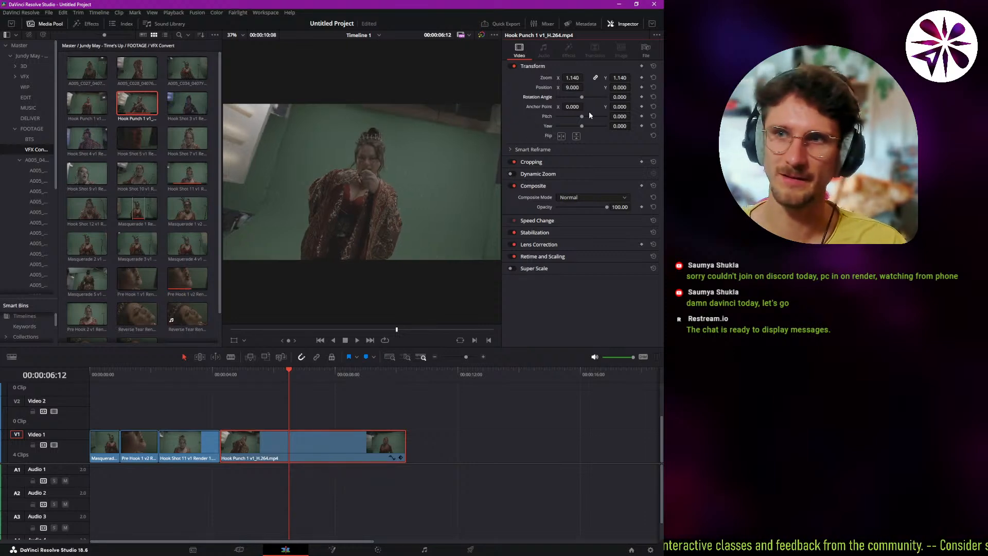
Examine the flip, cropping and stabilization settings of the Hook Punch 1 v1 clip in the Inspector.
left_click(560, 136)
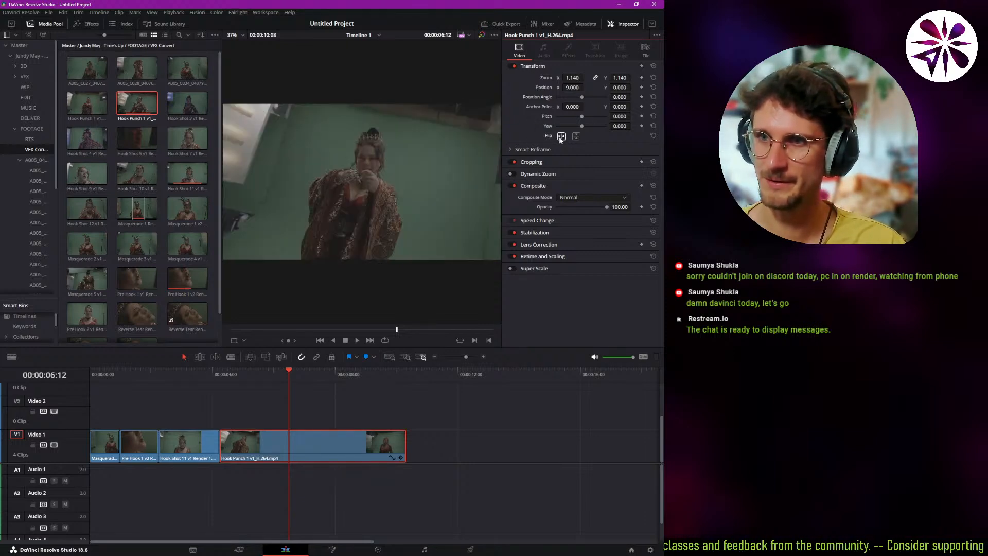
left_click(530, 163)
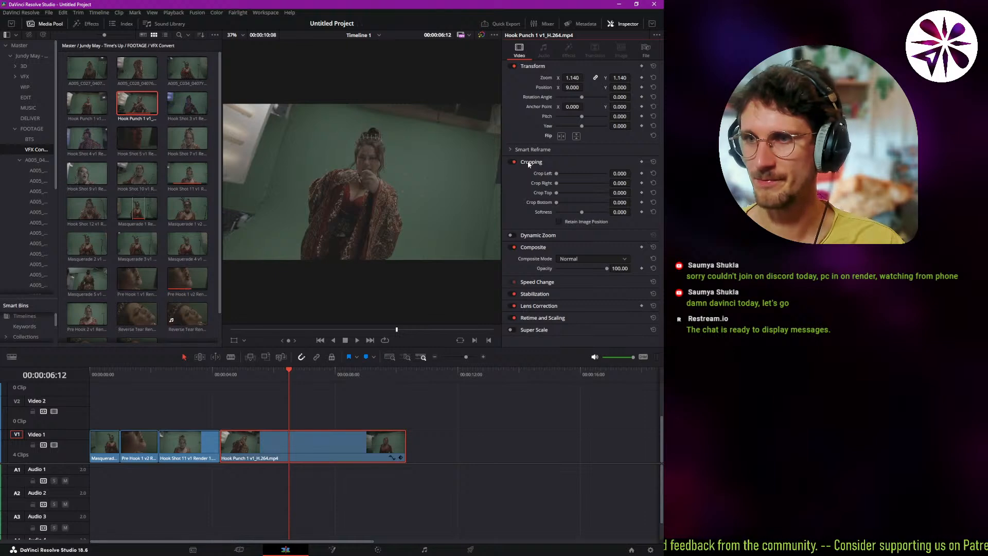
left_click(529, 162)
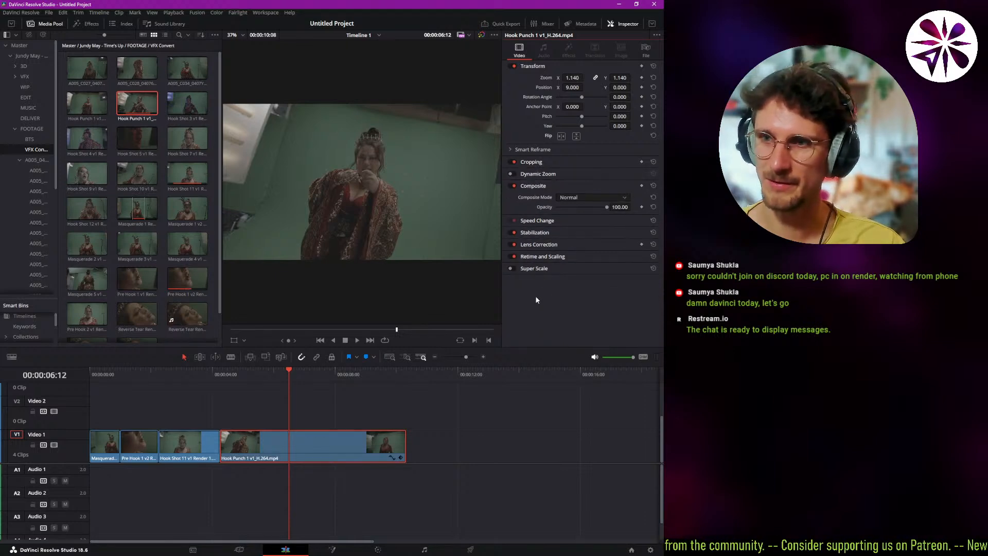
left_click(539, 242)
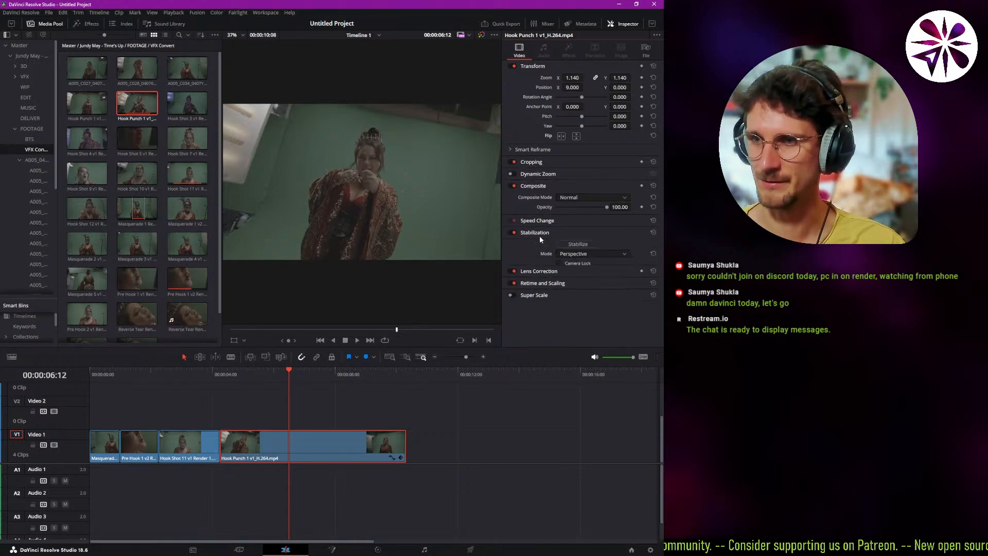
left_click(539, 243)
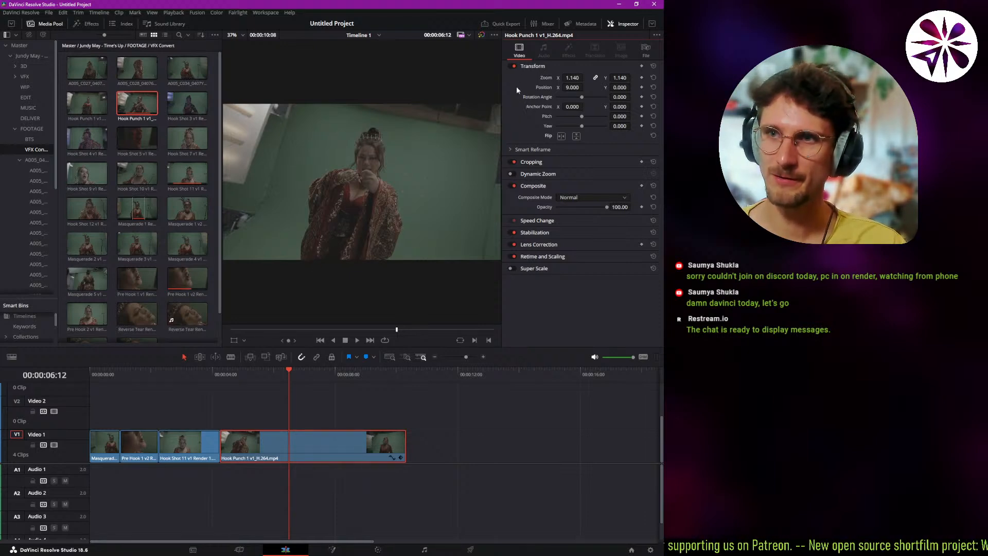
Hide the media pool and show the on-screen Transform controls for the Hook Punch 1 v1 clip at 00:00:06:19.
left_click(236, 340)
left_click(44, 23)
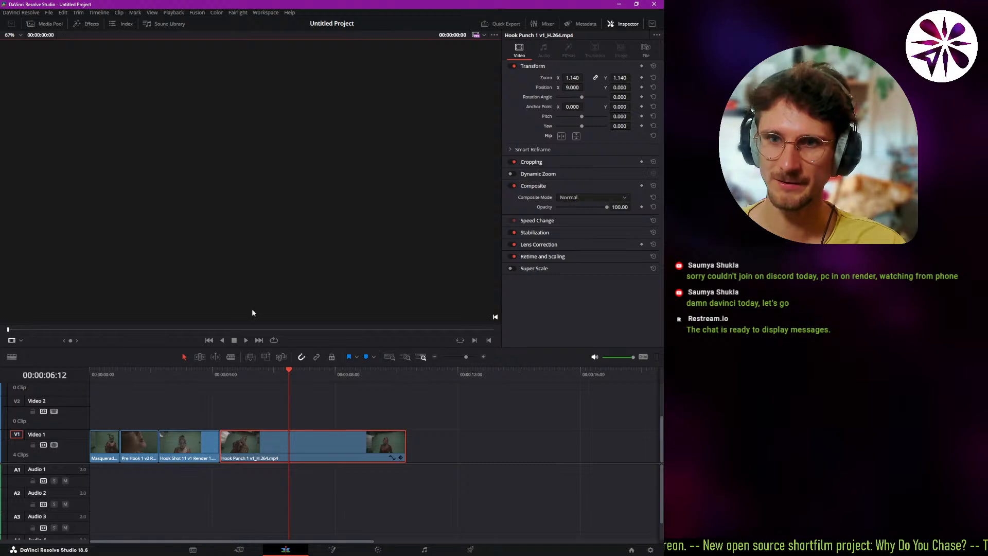
left_click(297, 369)
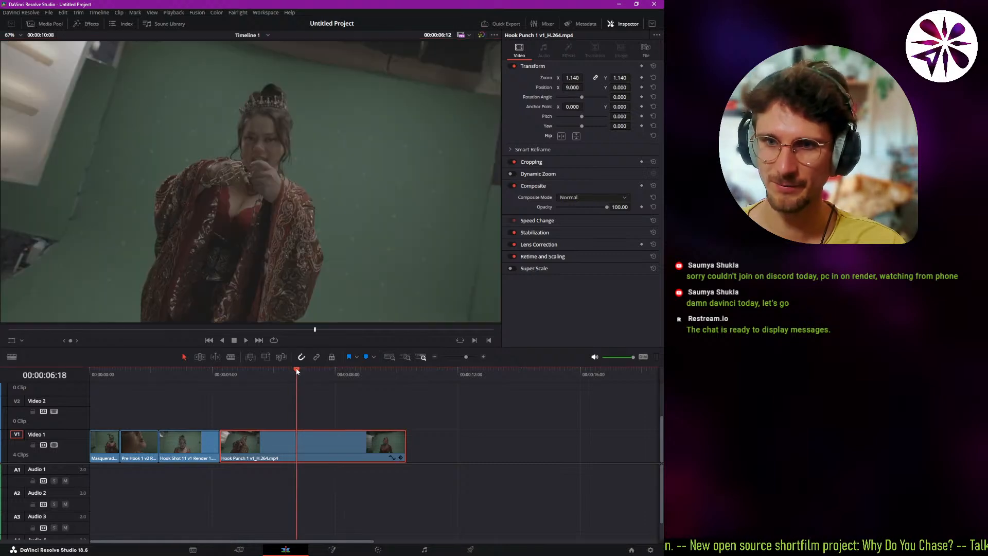
left_click(11, 341)
scroll(195, 208, "down", 3)
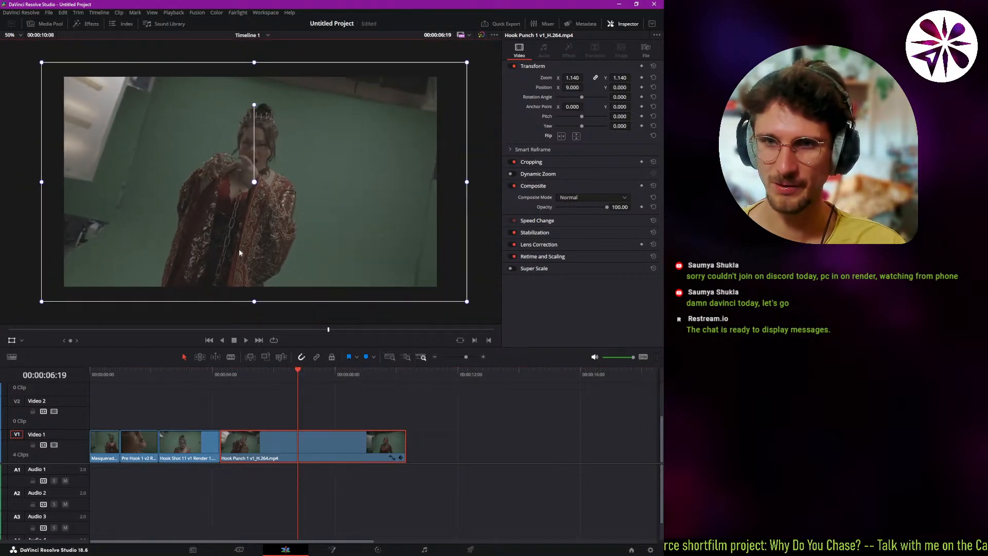
Reframe the Hook Punch 1 v1 clip in the viewer to about zoom 1.194, position X -12.855, Y 3.974 and rotation 4.955.
mouse_move(155, 263)
left_mouse_down()
mouse_move(139, 283)
mouse_move(147, 278)
left_mouse_up()
left_click_drag(262, 227, 286, 203)
left_click_drag(482, 61, 438, 85)
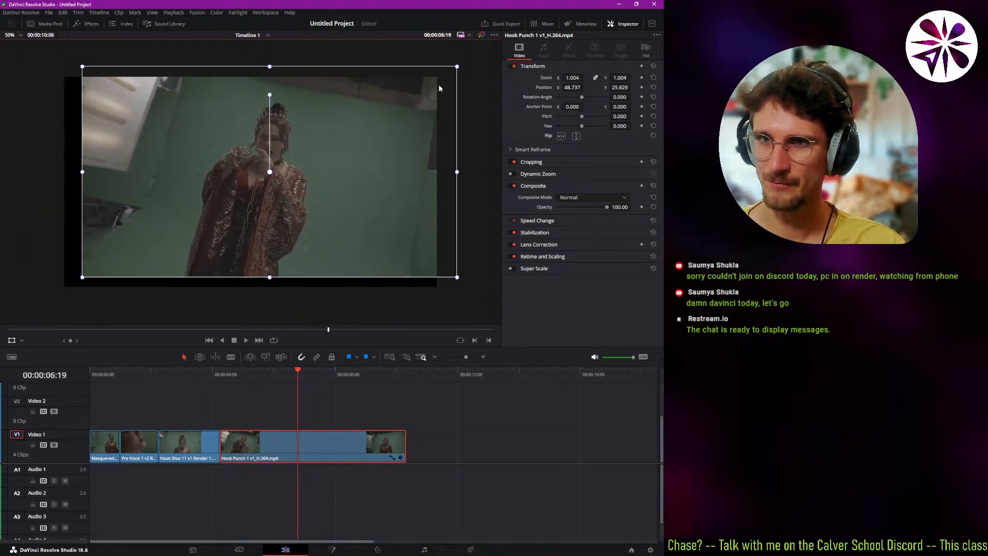
left_click_drag(414, 136, 358, 129)
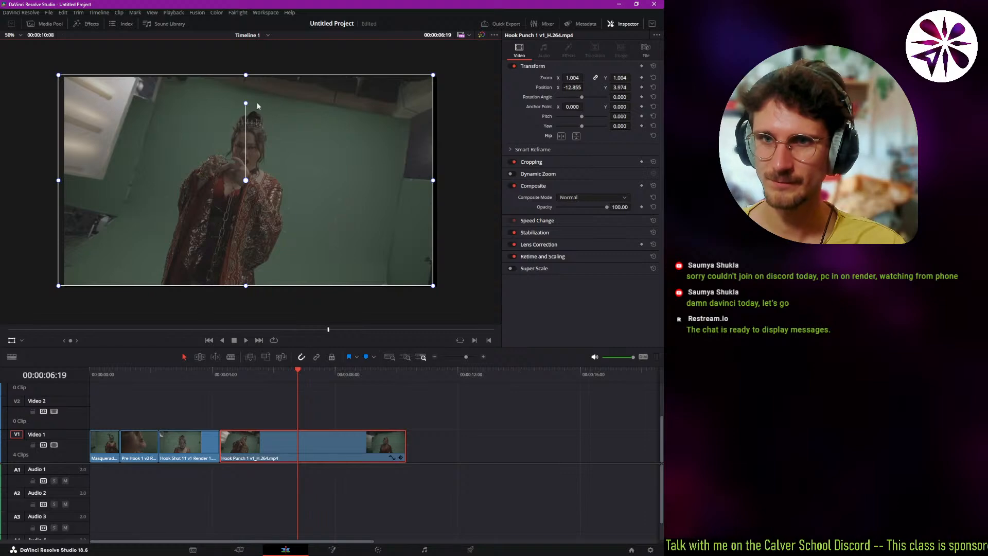
left_click_drag(246, 103, 240, 106)
left_click_drag(441, 269, 479, 285)
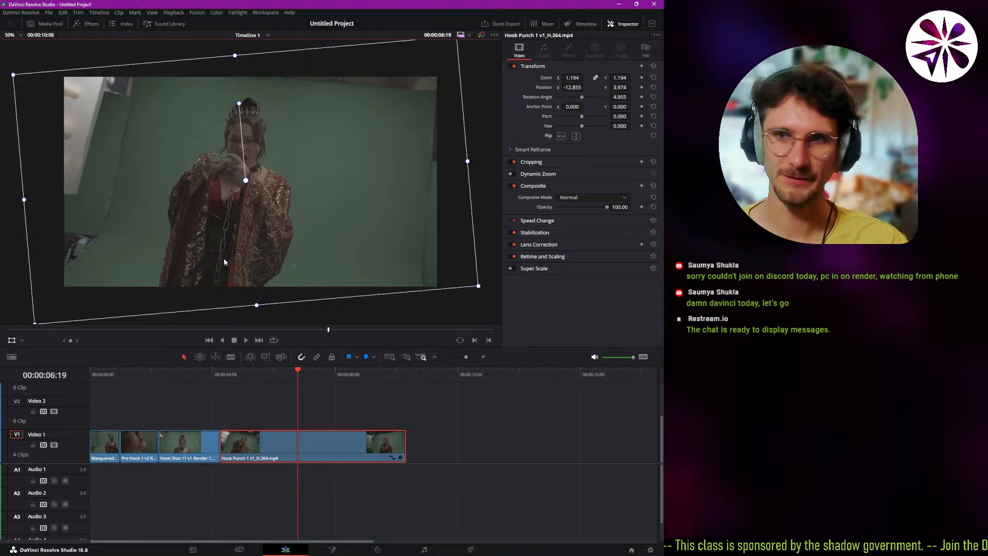
Try cropping the right and top edges of the Hook Punch 1 v1 clip with the Crop overlay and undo both crops.
left_click(22, 342)
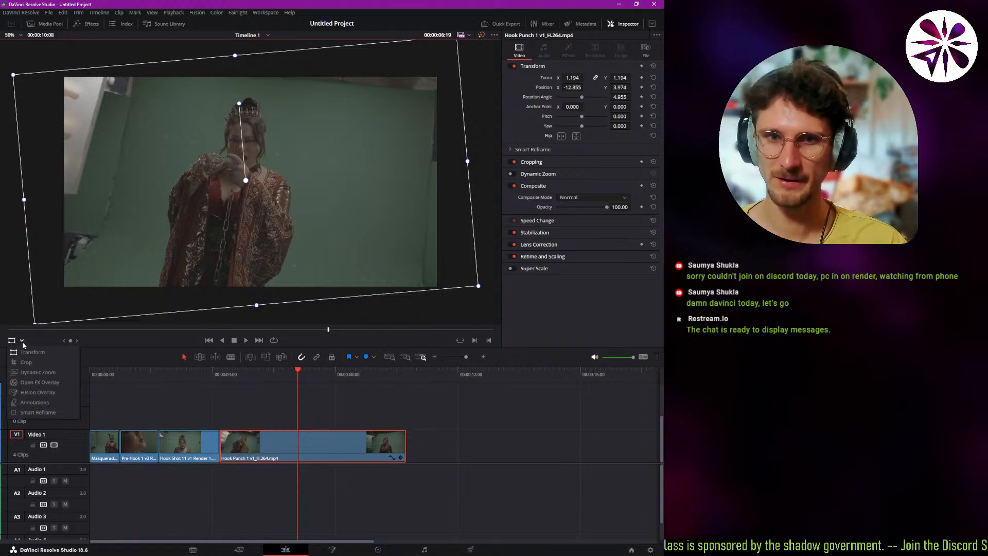
left_click(39, 363)
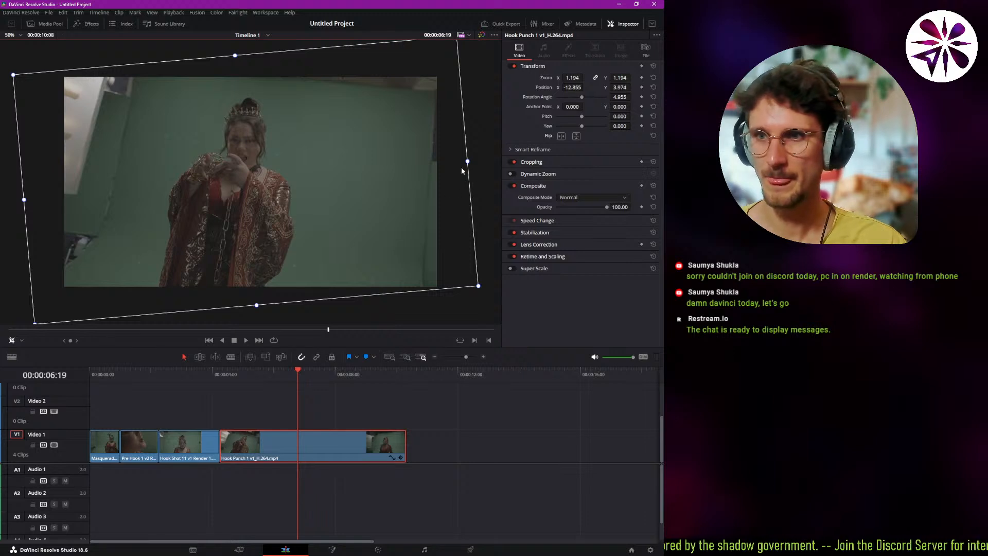
left_click_drag(467, 163, 327, 173)
left_click_drag(316, 48, 295, 116)
key("ctrl+z")
key("ctrl+z")
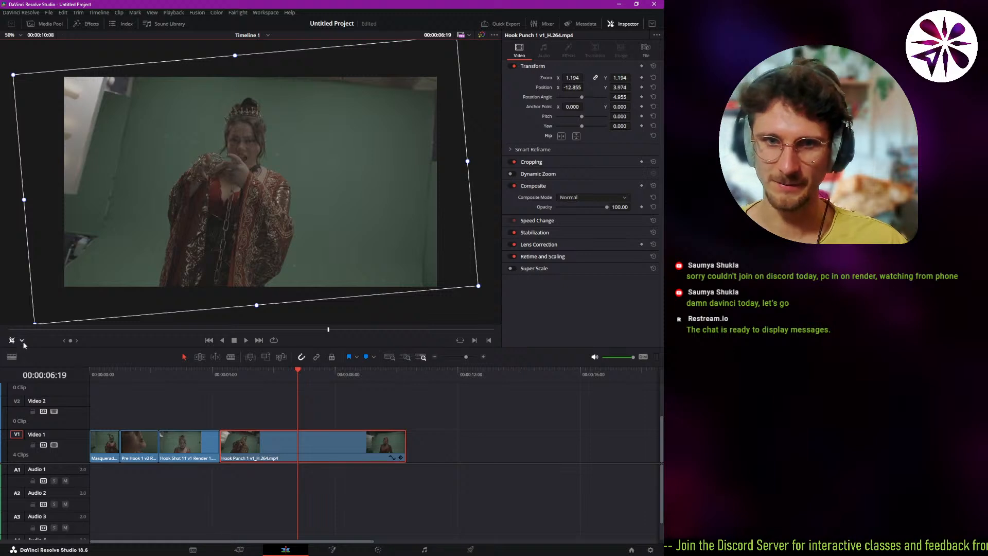
Play the timeline from its start with the Pre Hook 1 v2 clip selected and park the playhead at 00:00:01:00.
left_click(22, 340)
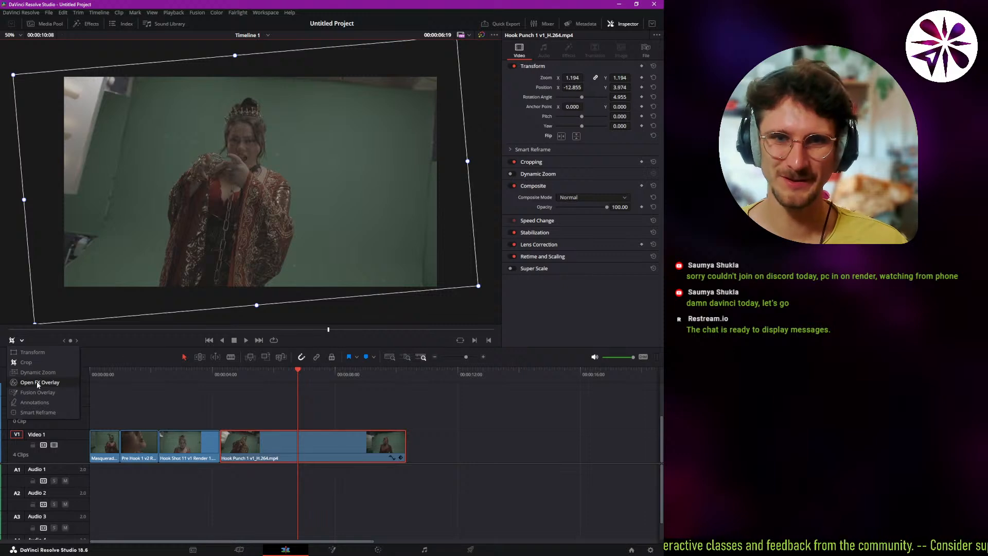
left_click_drag(168, 370, 59, 394)
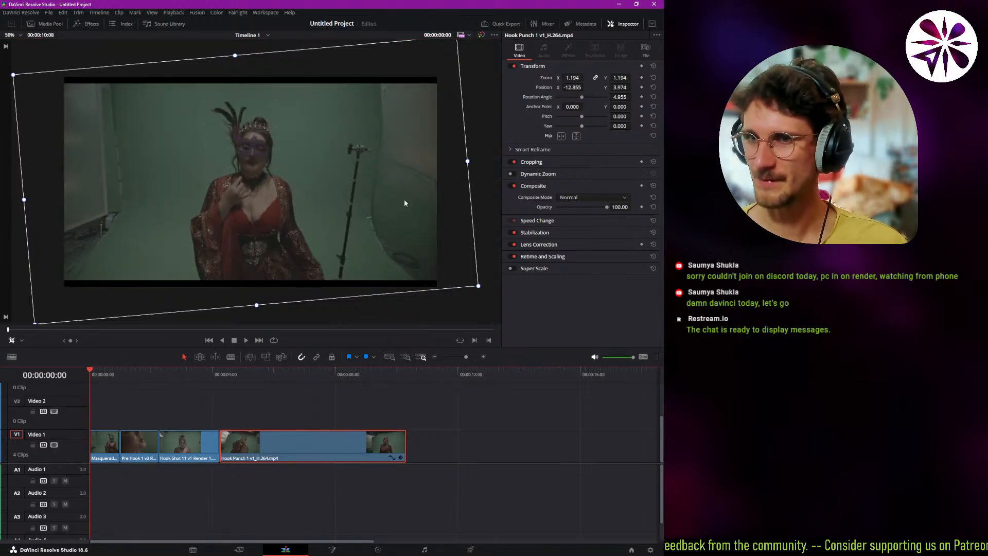
left_click(134, 442)
key("space")
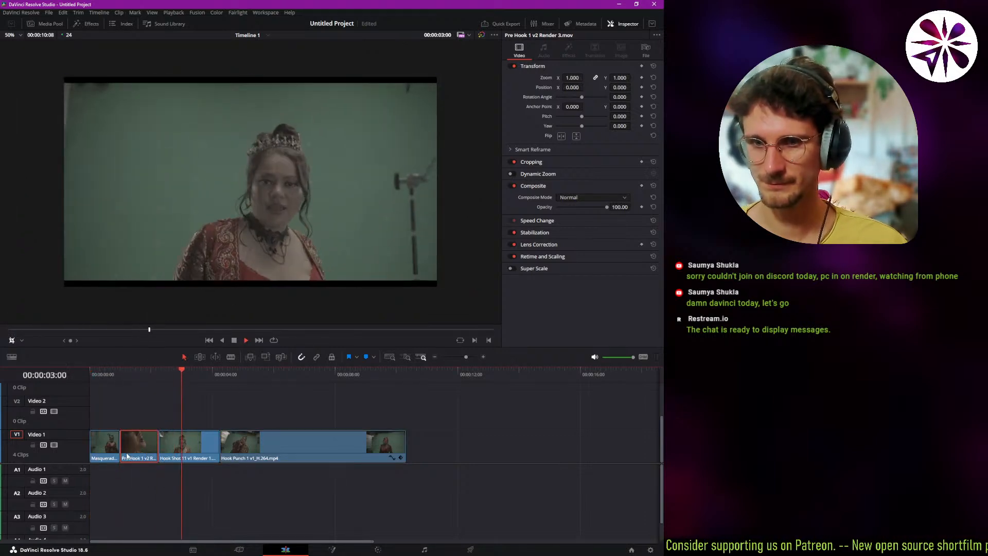
left_click(120, 372)
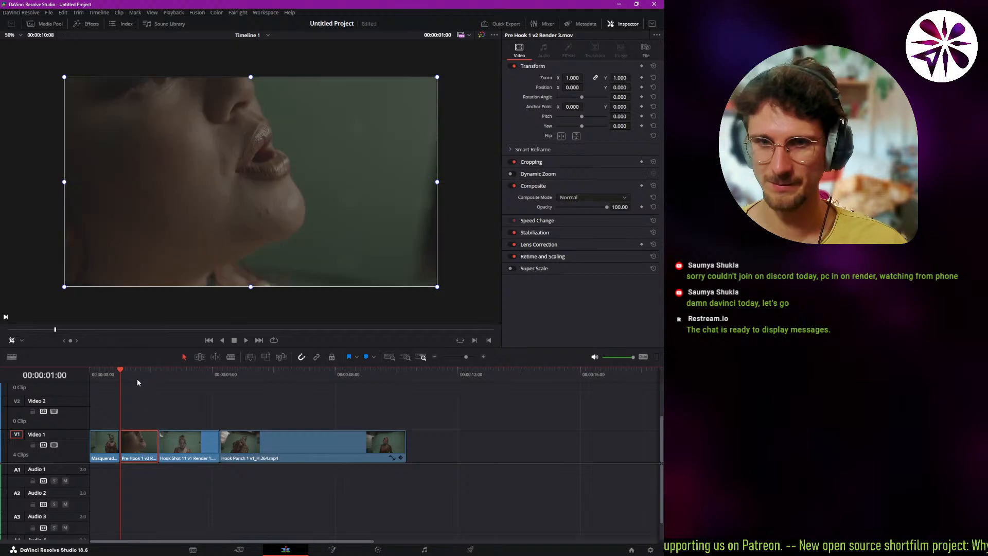
Show the Dynamic Zoom overlay on the Pre Hook 1 v2 clip and enlarge its red rectangle to the full frame.
left_click(22, 340)
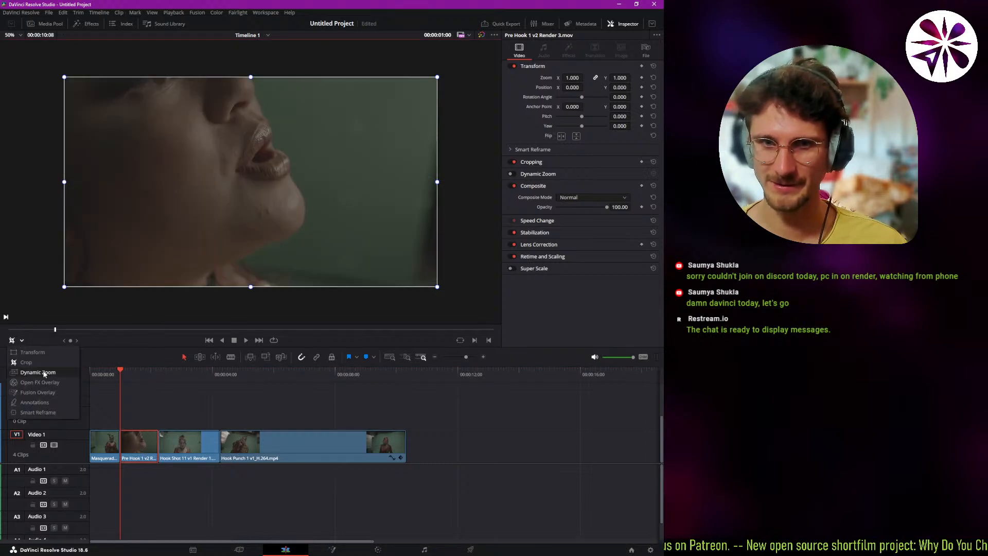
left_click(31, 396)
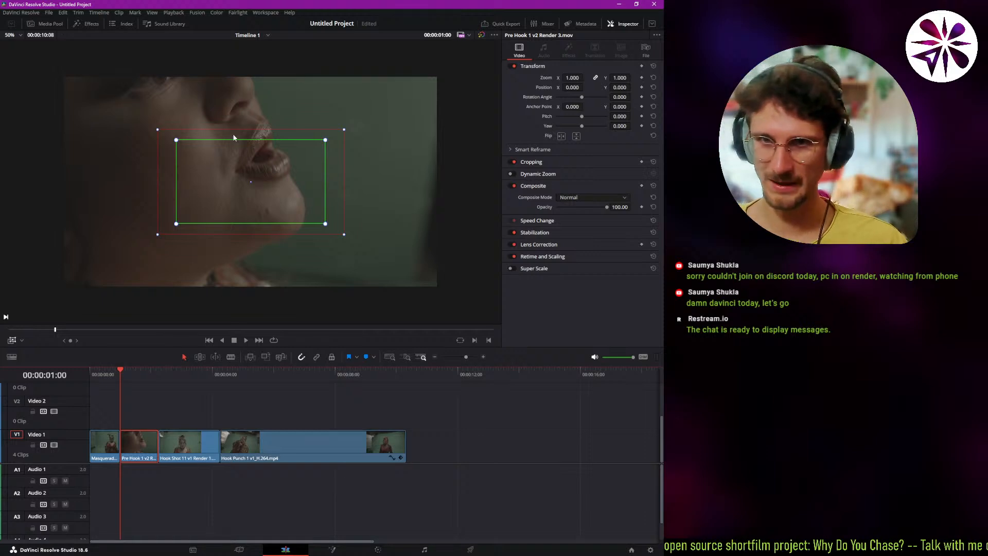
mouse_move(178, 226)
left_mouse_down()
mouse_move(187, 222)
mouse_move(177, 228)
left_mouse_up()
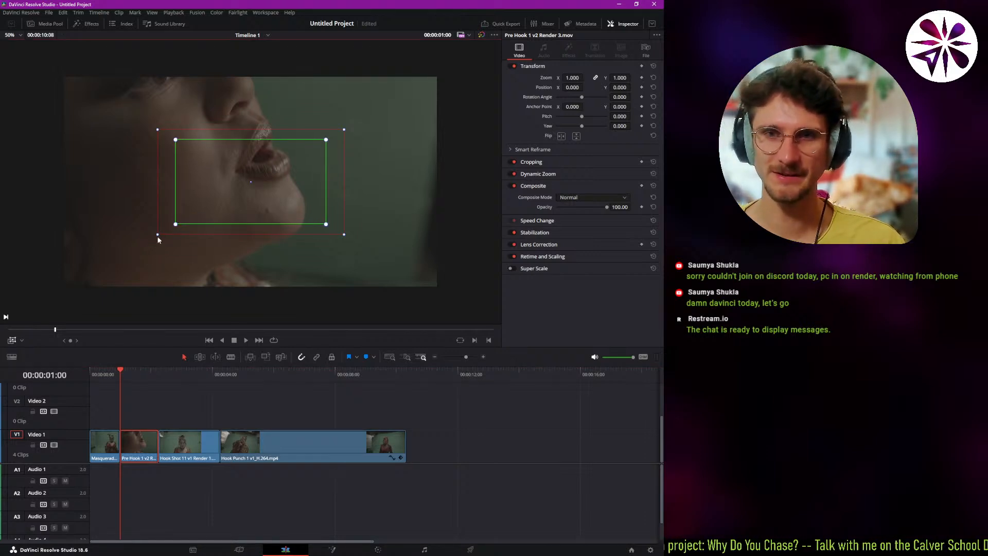
left_click_drag(157, 236, 71, 294)
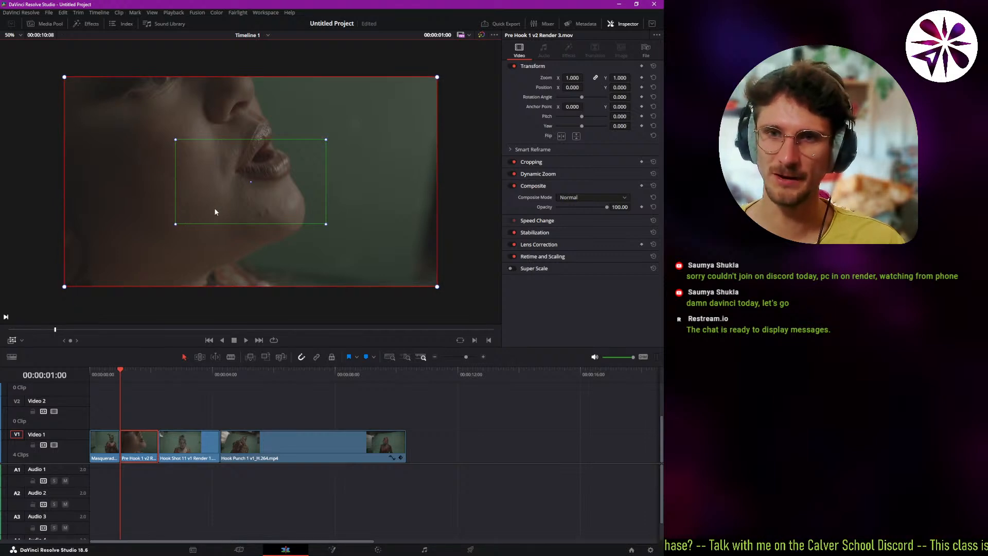
Play the Pre Hook 1 v2 clip several times from near its start to check the dynamic zoom movement.
key("space")
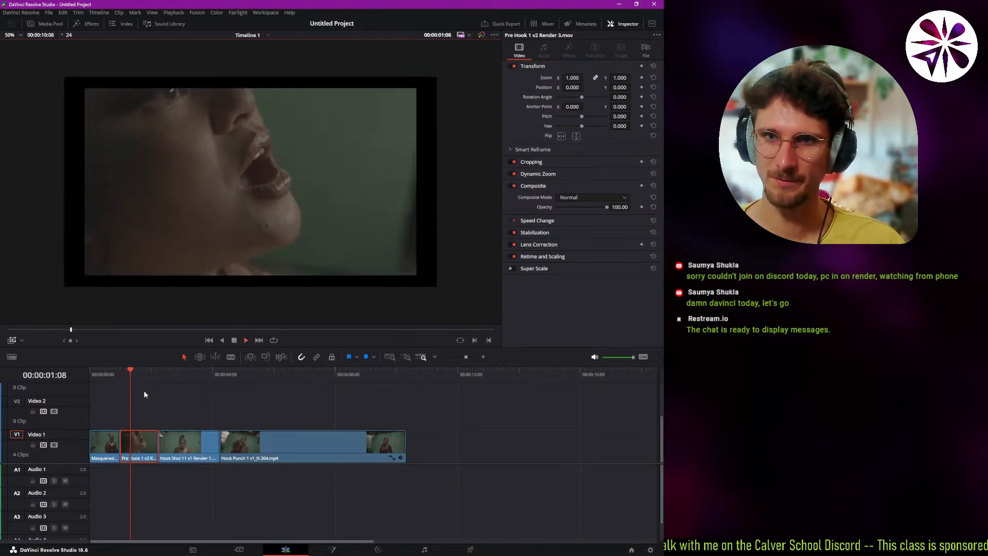
left_click(124, 371)
key("space")
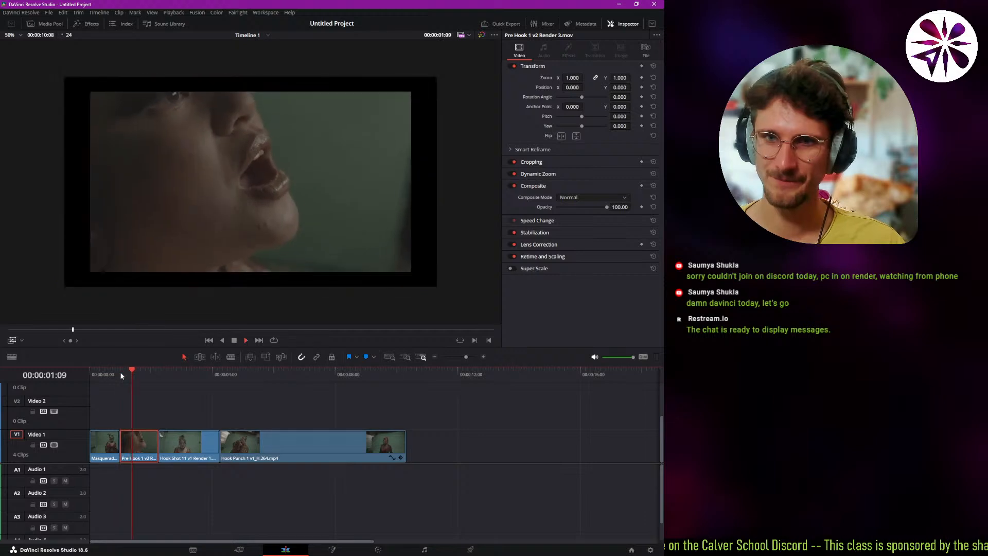
left_click(119, 371)
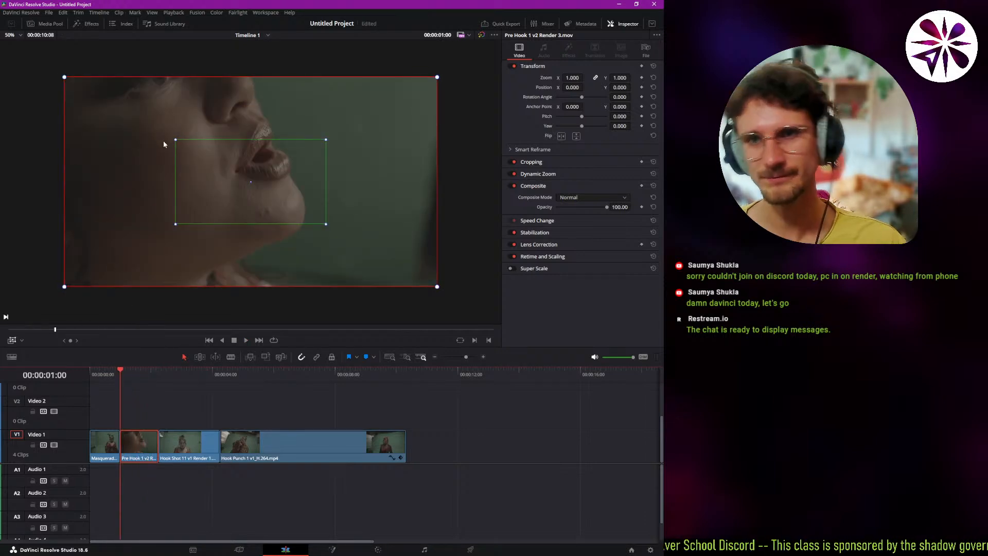
key("space")
Change the timeline proxy resolution used for playback.
left_click(173, 13)
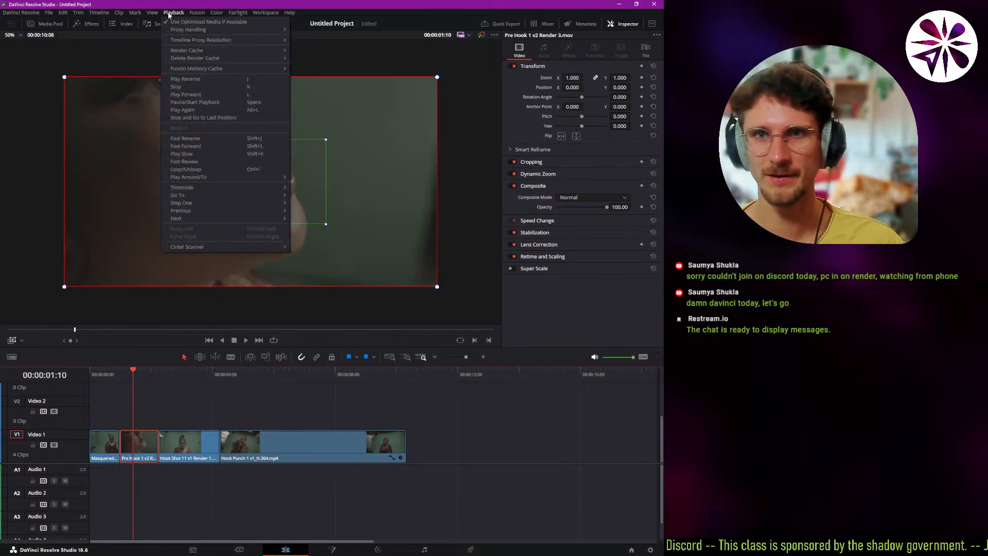
mouse_move(195, 41)
left_click(319, 40)
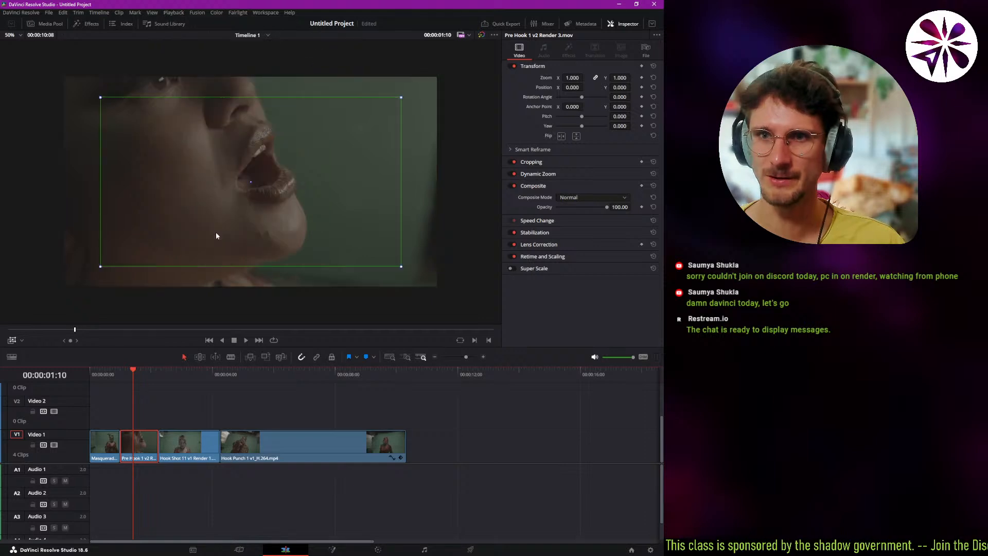
Shrink the green Dynamic Zoom rectangle of the Pre Hook 1 v2 clip and center it over the singer's mouth.
left_click(122, 381)
scroll(189, 232, "down", 4)
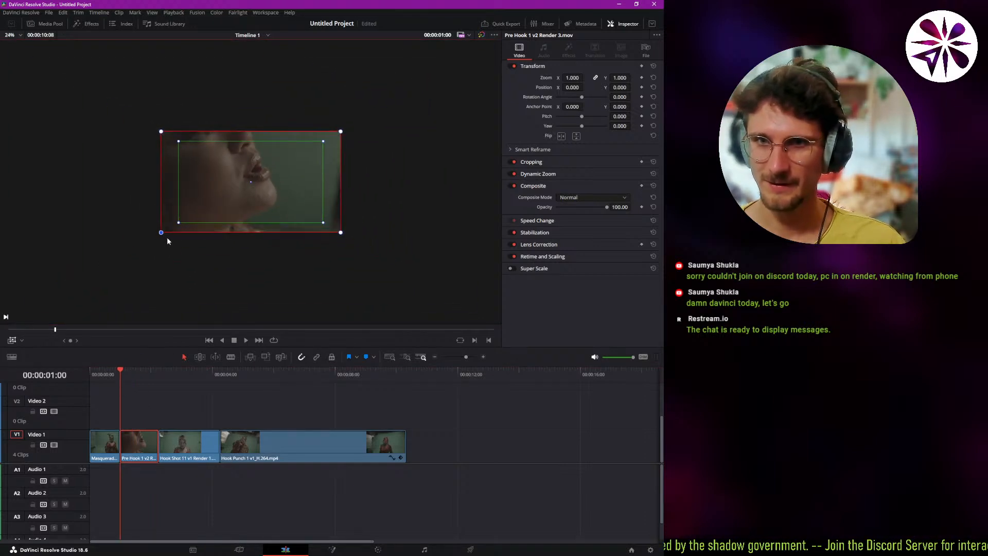
scroll(167, 236, "up", 3)
scroll(157, 235, "up", 1)
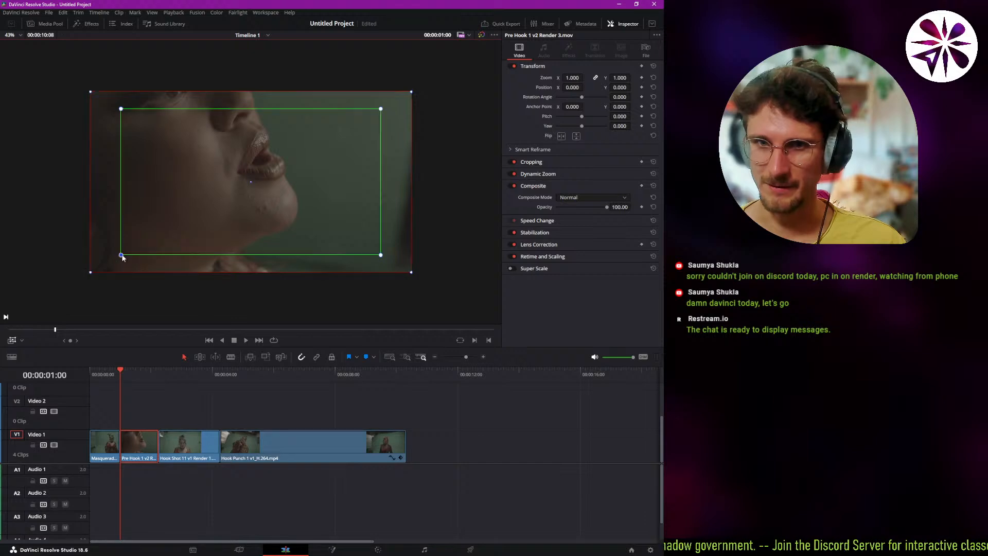
left_click_drag(129, 254, 248, 184)
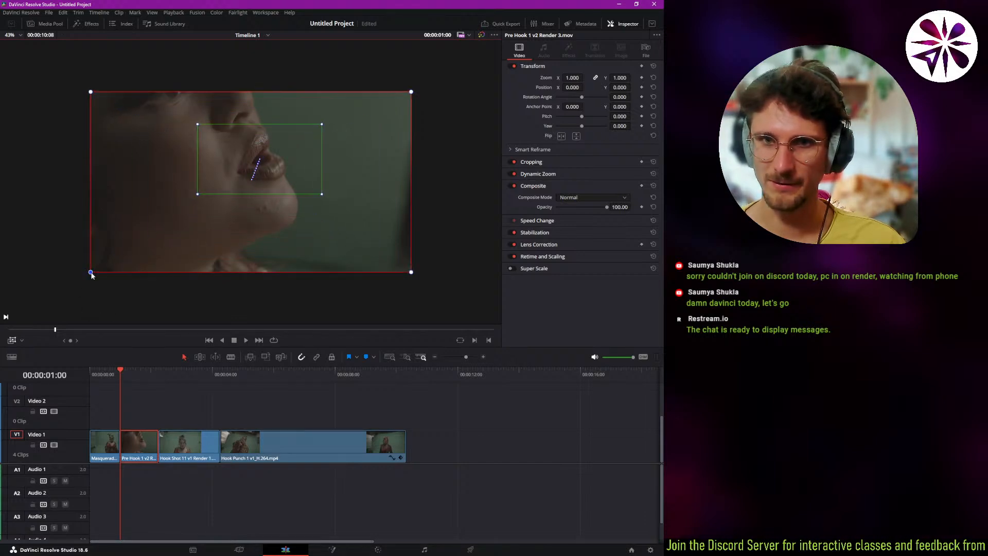
Play back the adjusted dynamic zoom from the Pre Hook 1 v2 clip and again from the timeline's beginning.
key("space")
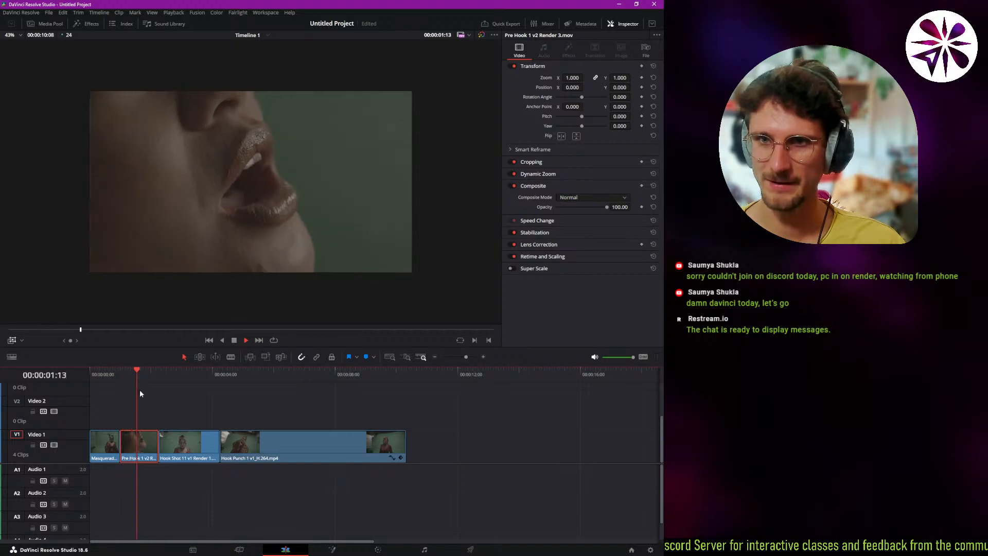
left_click_drag(103, 373, 88, 385)
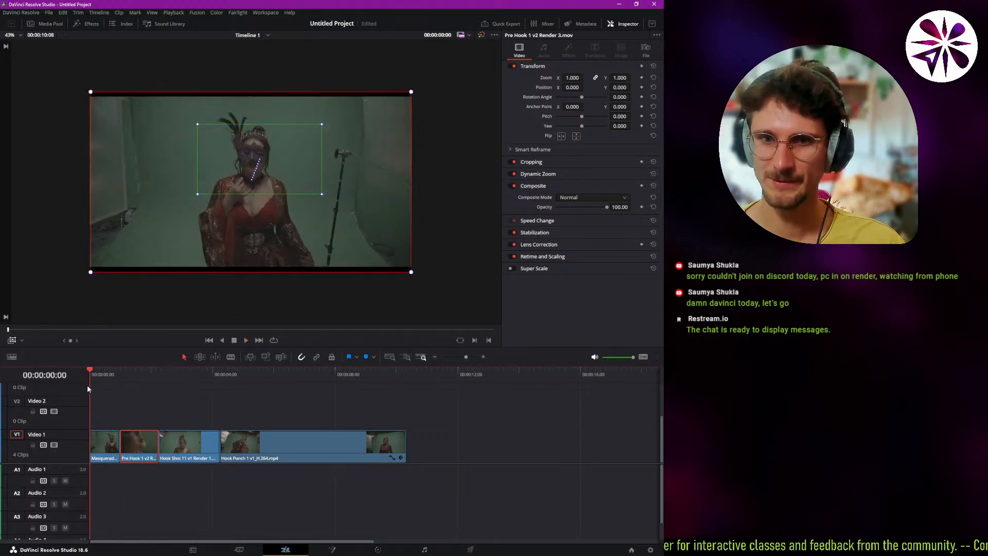
key("space")
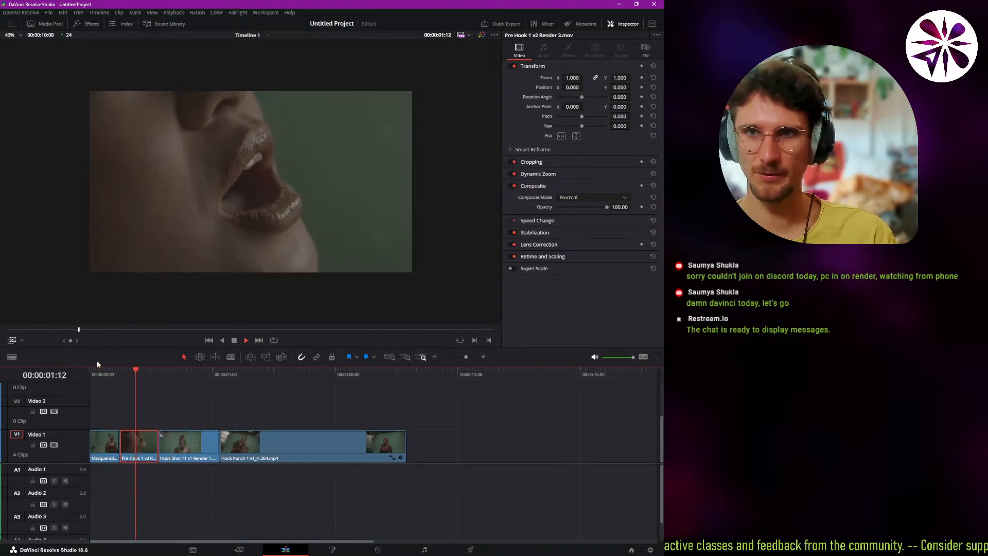
left_click(115, 378)
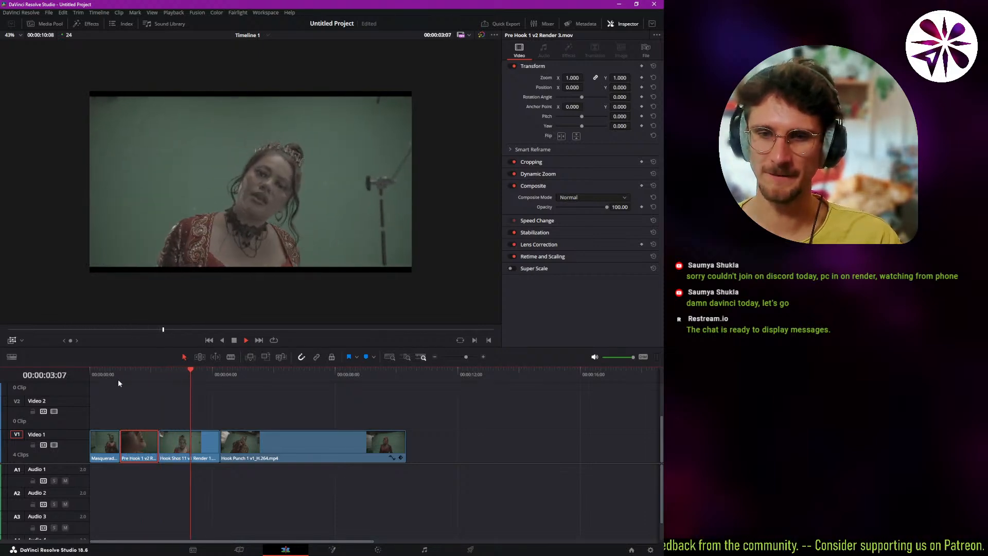
left_click(121, 378)
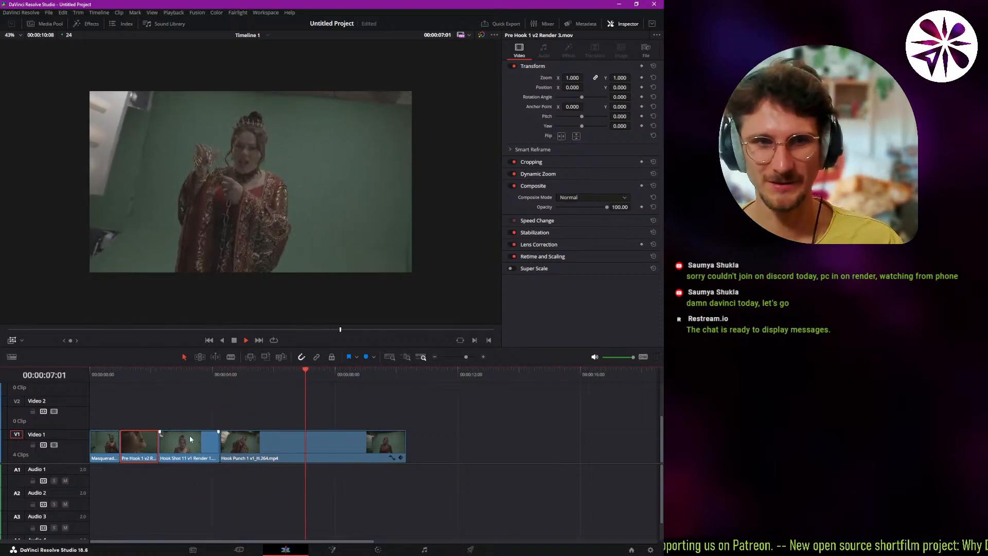
Stop playback over the Hook Punch 1 v1 clip, clear the clip selection and save the project.
key("space")
left_click(279, 416)
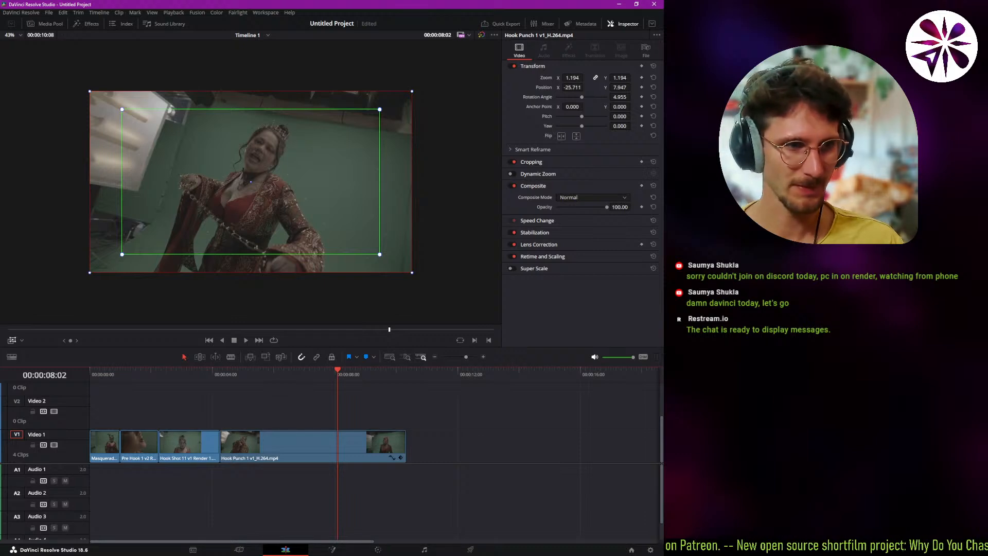
key("ctrl+s")
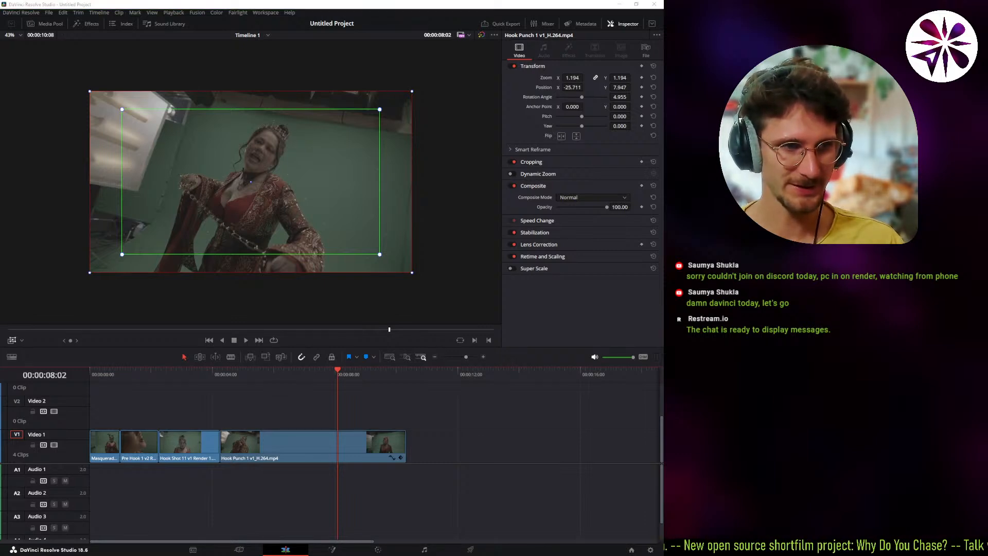
Turn off the viewer's on-screen Dynamic Zoom overlay and scrub through the Hook Punch 1 v1 clip.
left_click(282, 452)
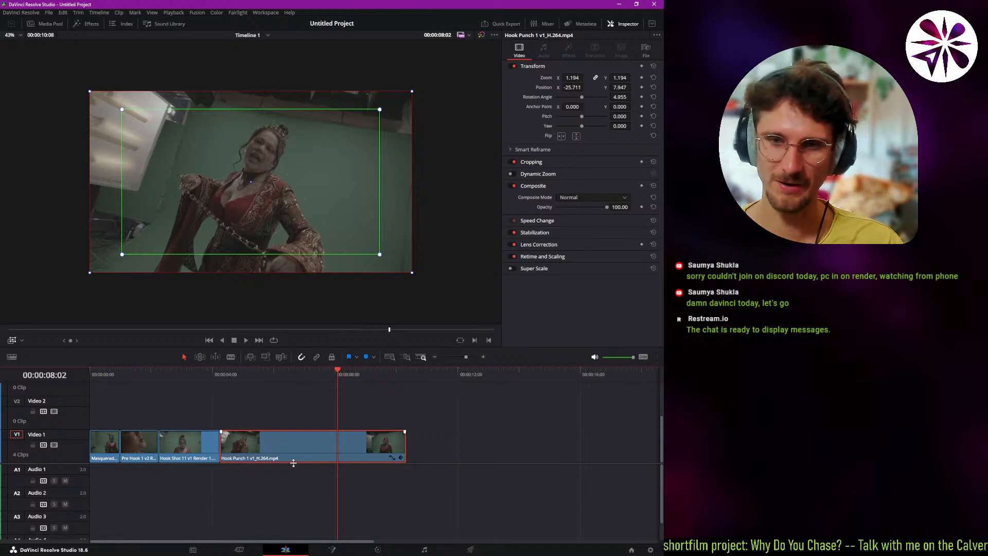
left_click(302, 421)
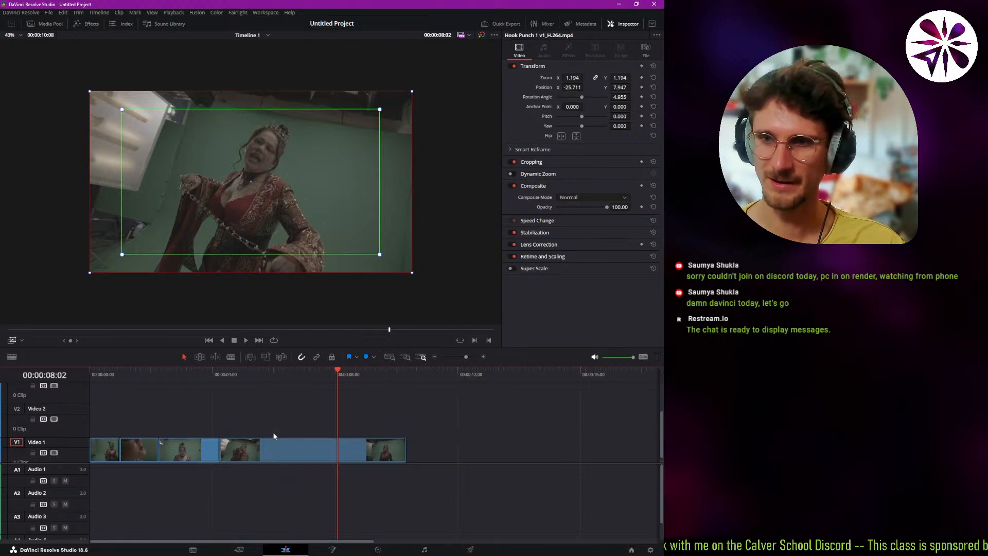
left_click_drag(318, 388, 276, 391)
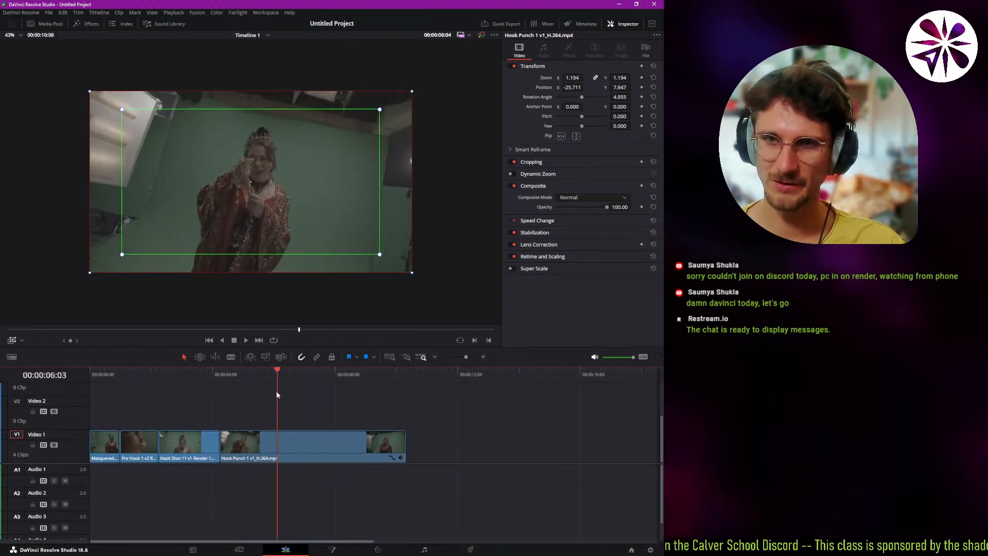
left_click(12, 340)
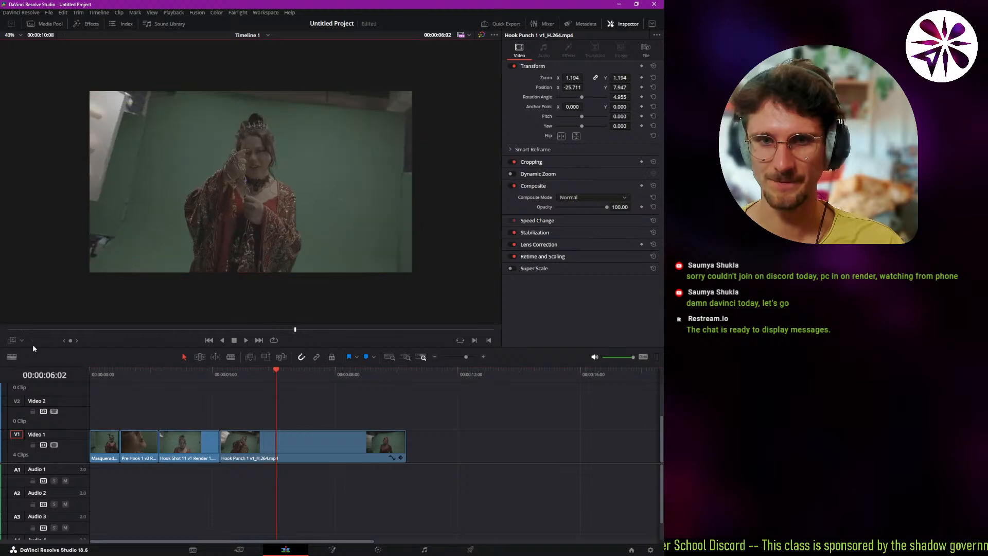
left_click(264, 378)
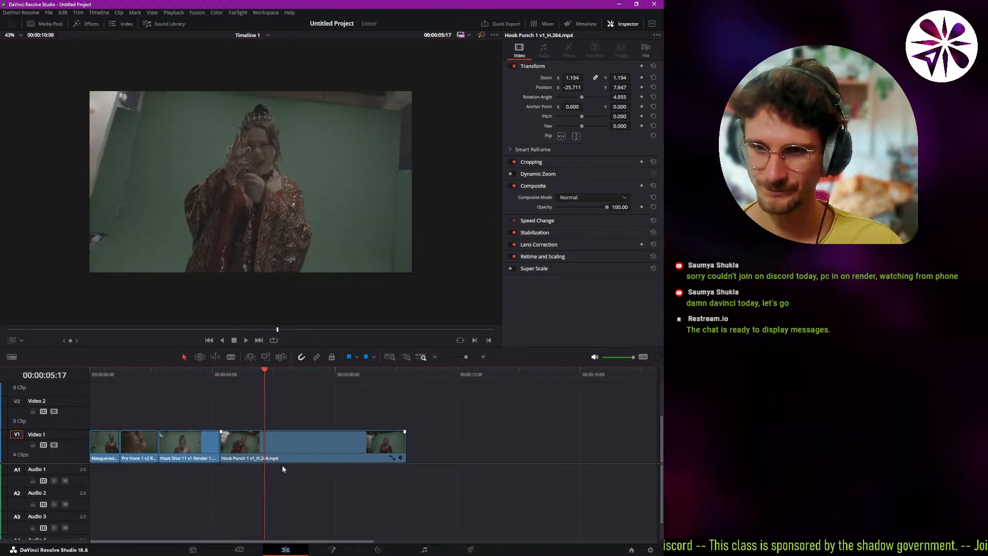
left_click_drag(265, 381, 320, 439)
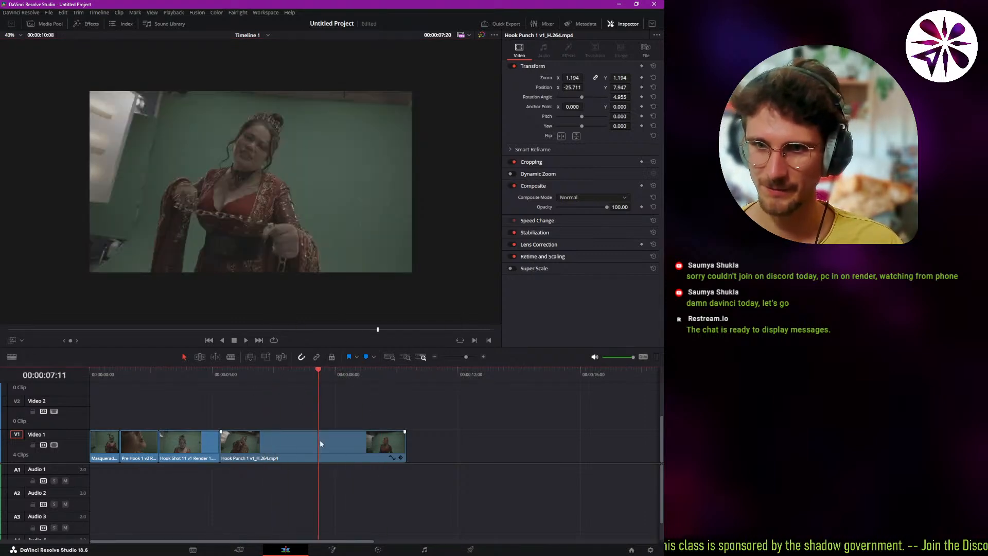
Open the Hook Punch 1 v1 clip on the Fusion page at different frames, scrub it there and return to the Edit page.
left_click(298, 449)
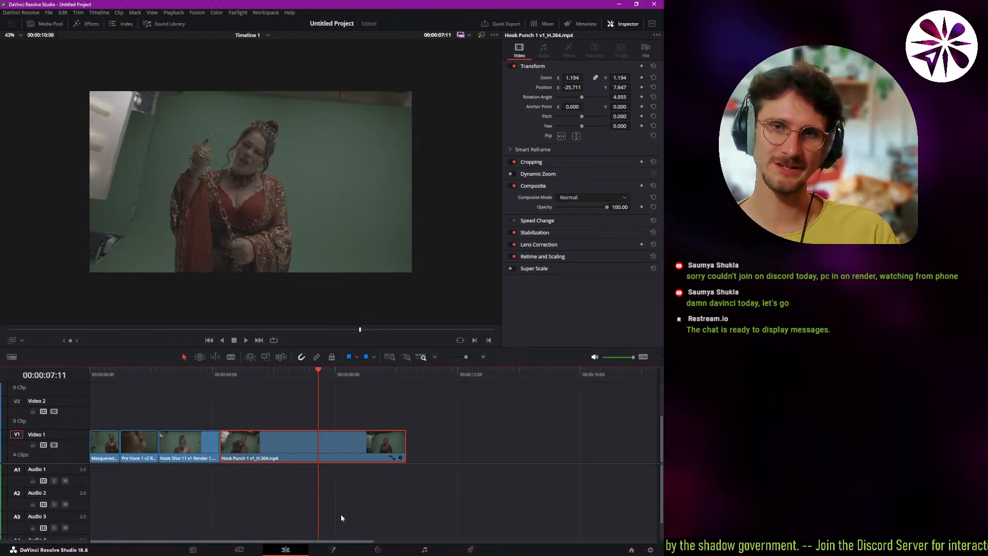
left_click(331, 550)
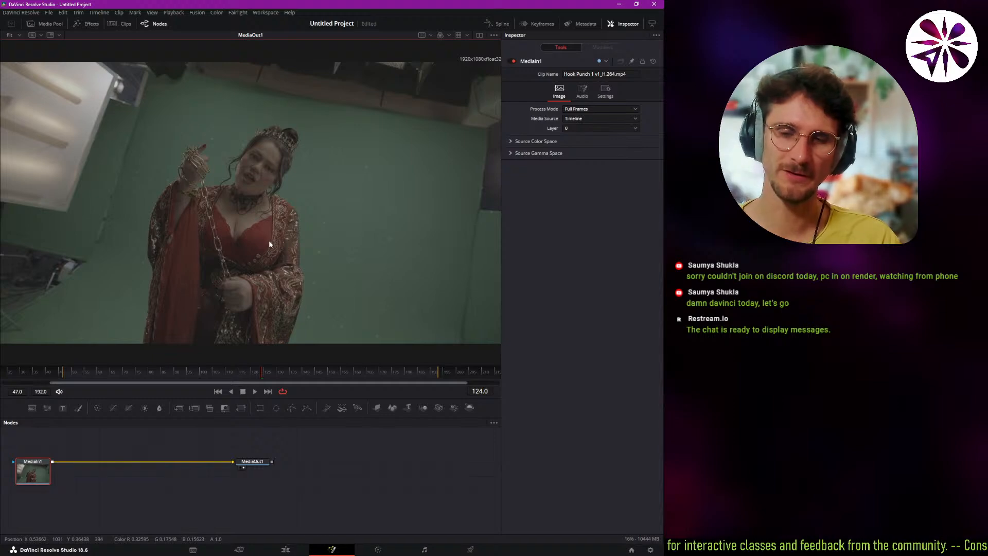
left_click(285, 550)
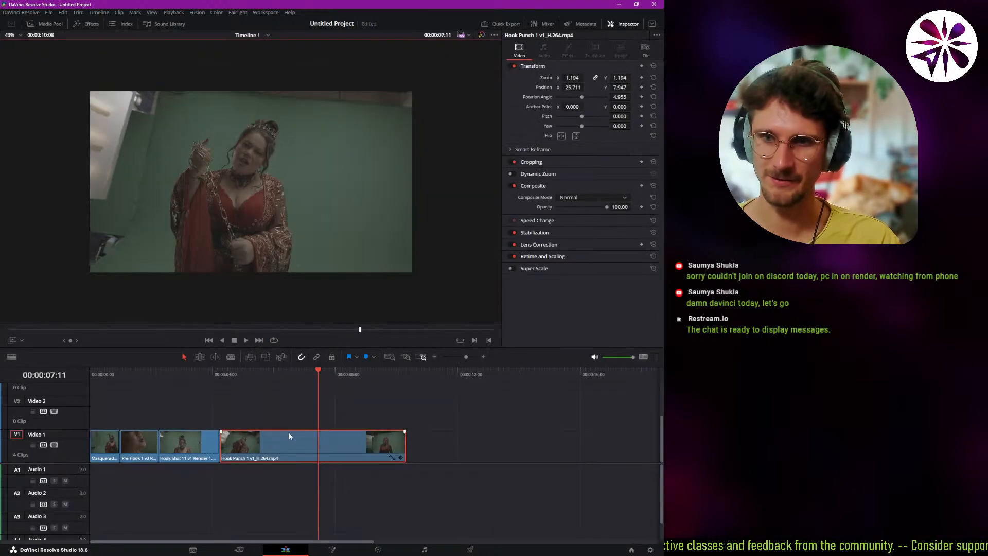
left_click_drag(305, 372, 285, 392)
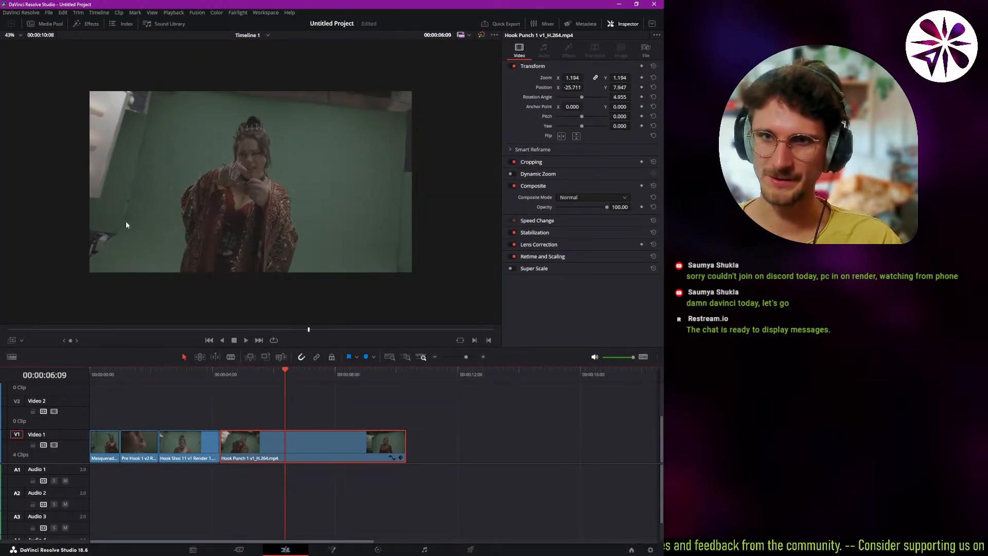
left_click(332, 549)
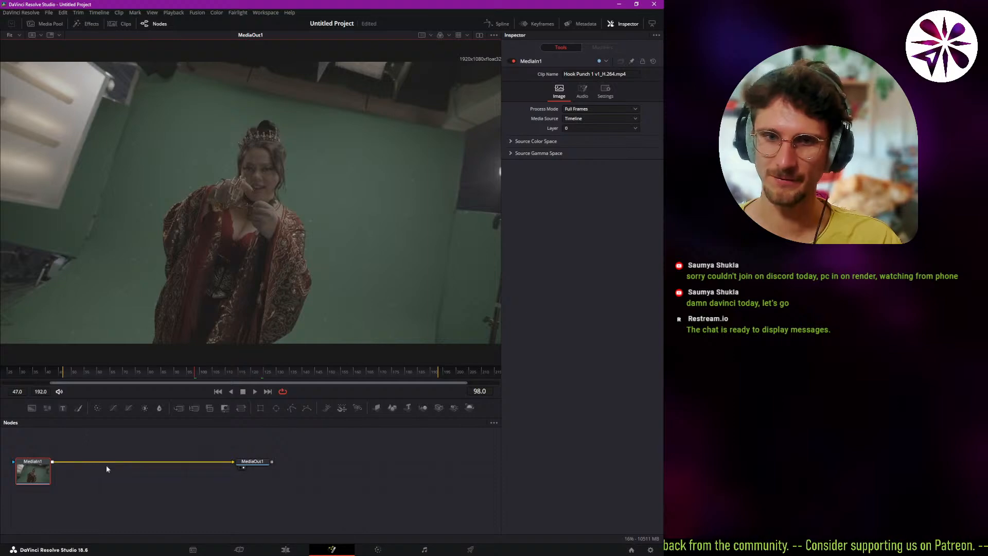
left_click_drag(144, 375, 161, 412)
key("shift+4")
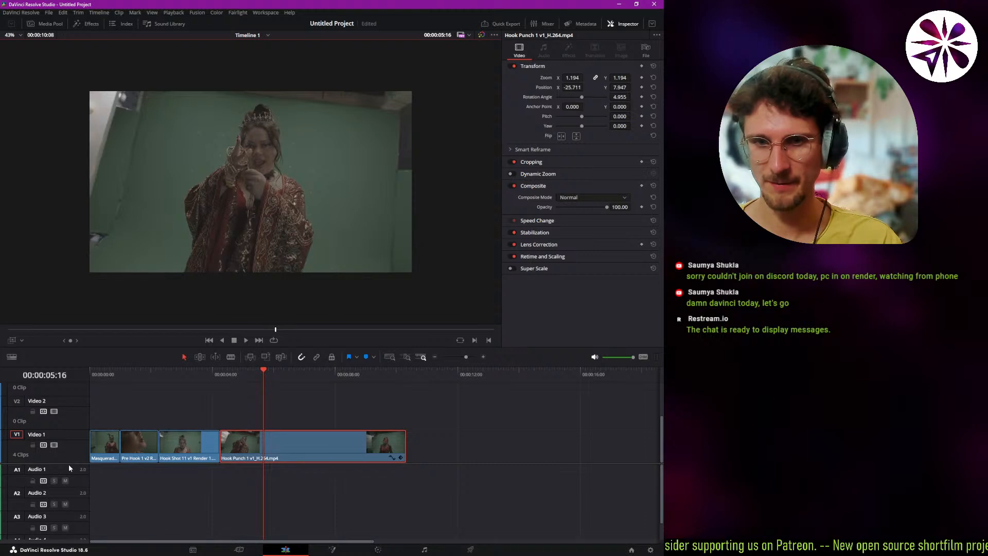
Add an Adjustment Clip from the effects library to Video 2, spanning all four clips on Video 1.
scroll(185, 452, "up", 3)
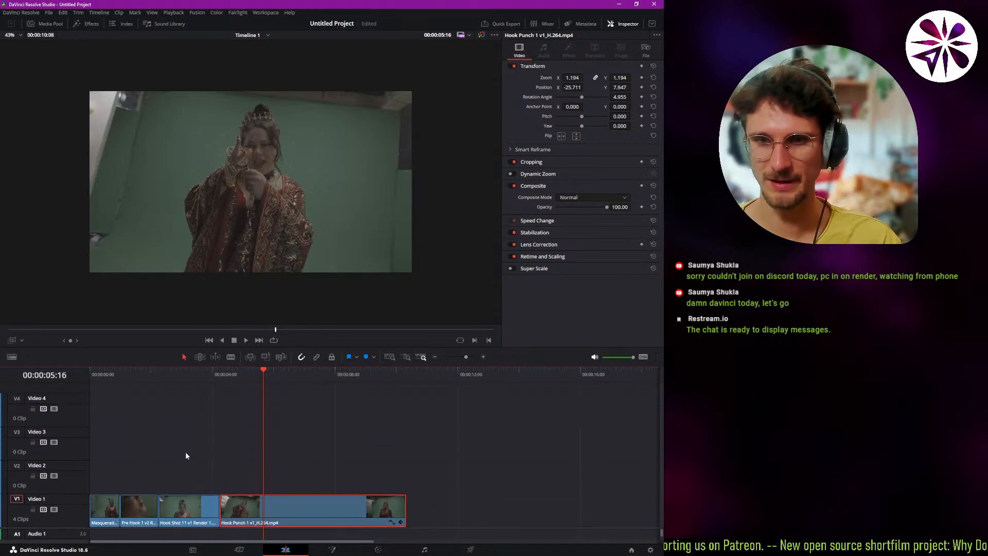
left_click(185, 451)
left_click(49, 21)
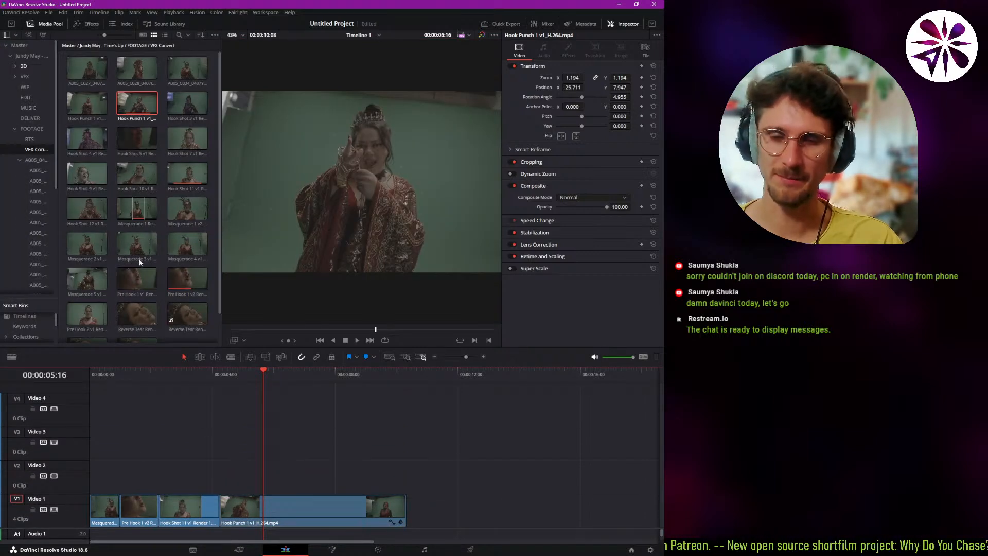
left_click(98, 23)
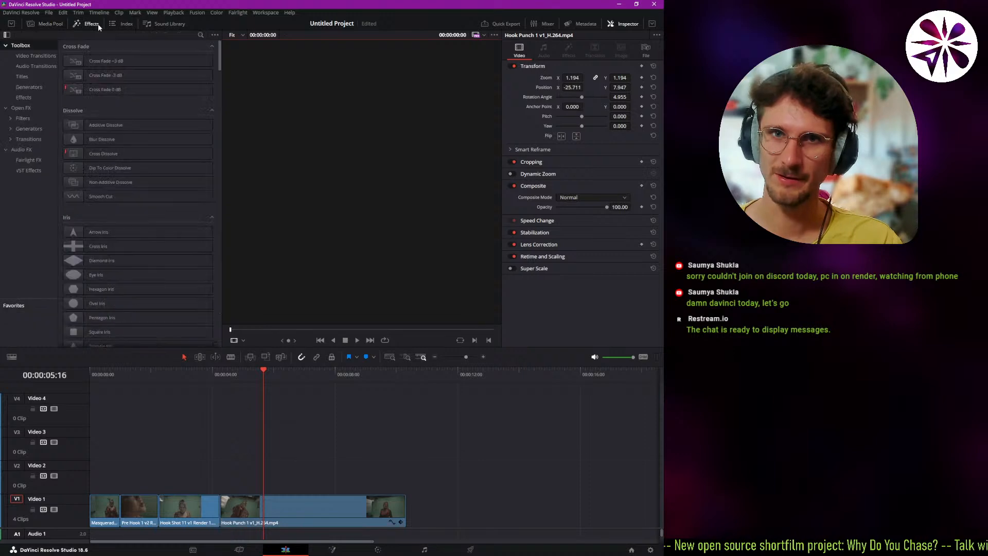
left_click(41, 98)
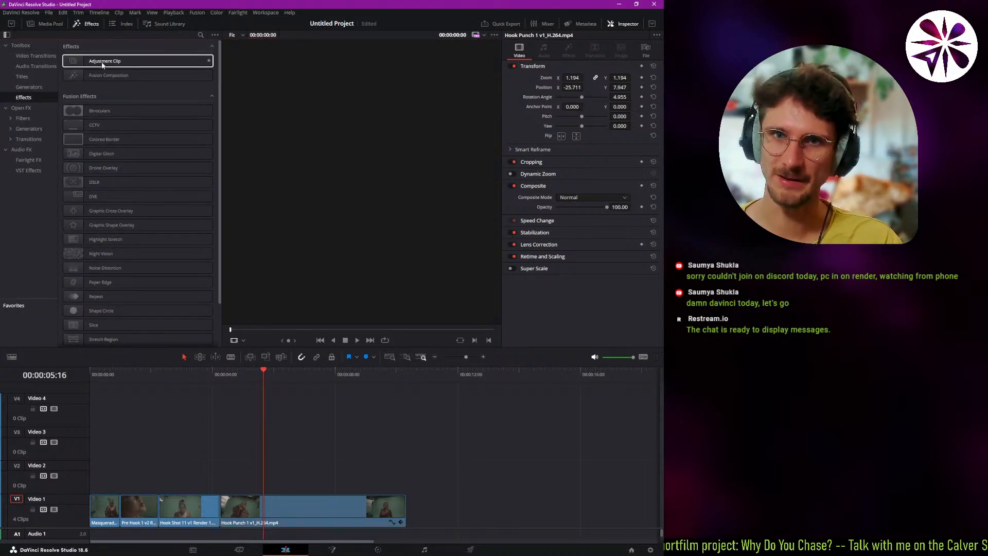
left_click_drag(102, 64, 405, 479)
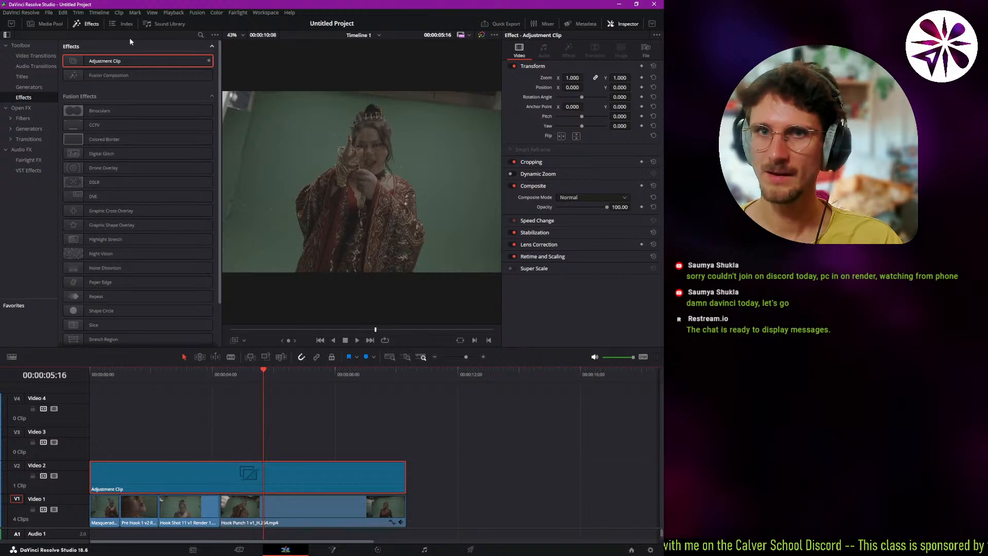
Search the effects for "glow", apply the Resolve FX Glow to the adjustment clip and set its Shine Threshold to 0.194.
left_click(36, 108)
left_click(201, 35)
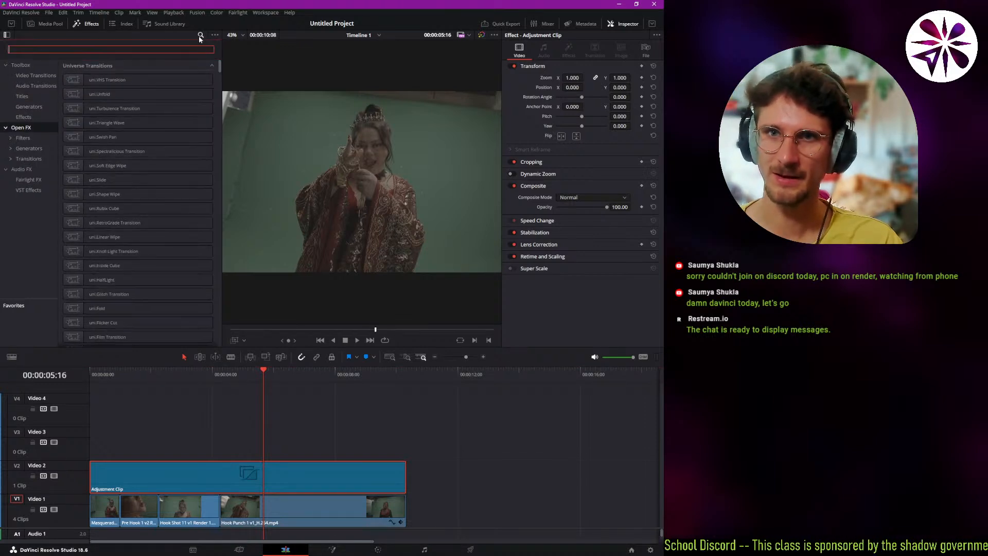
type("glow")
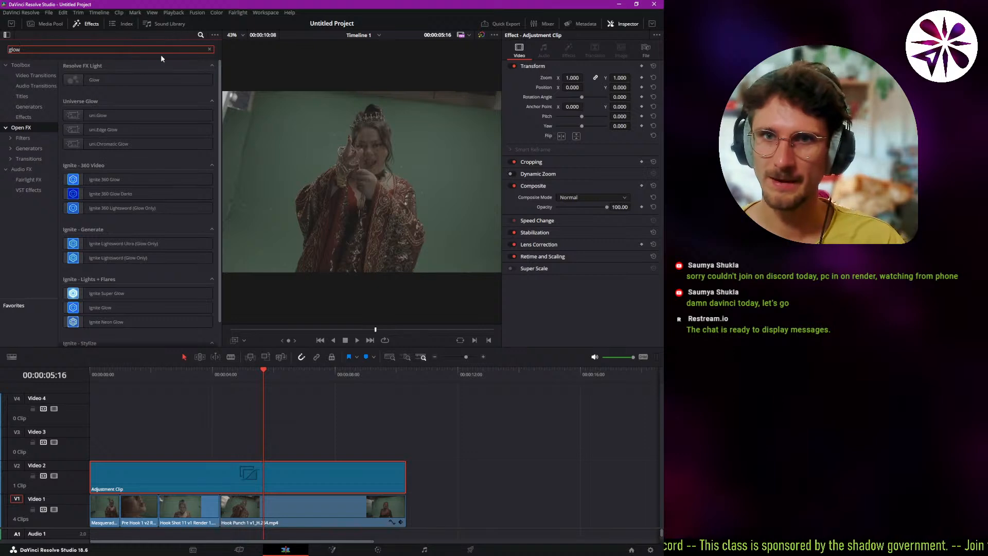
left_click_drag(137, 80, 286, 476)
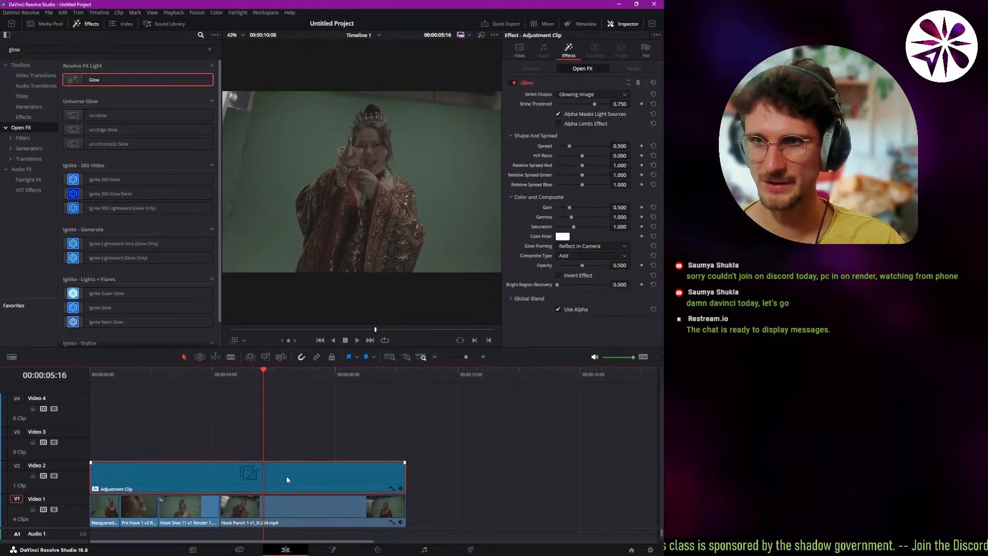
left_click_drag(593, 103, 564, 113)
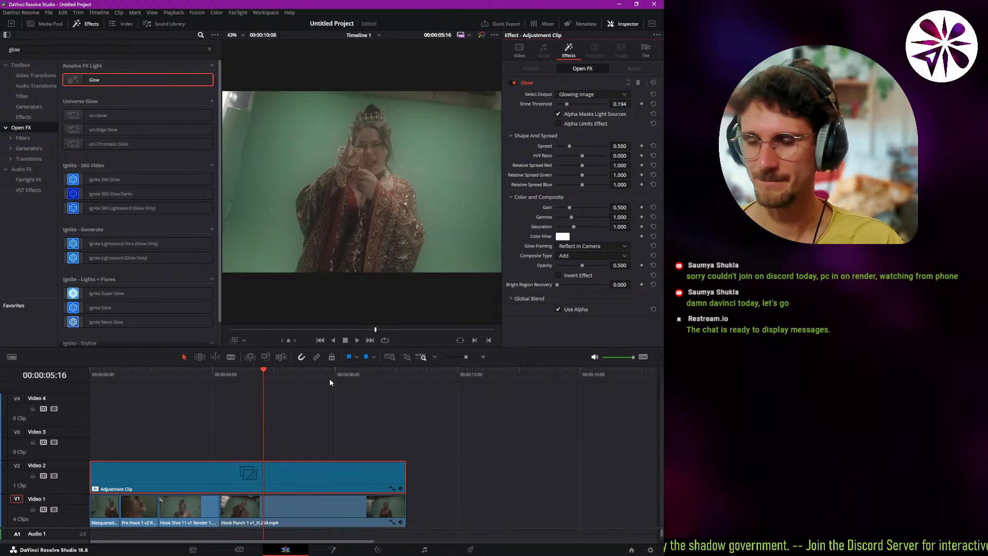
Play the timeline from its beginning to check the glow across the clips beneath the adjustment clip.
left_click_drag(261, 376, 90, 429)
key("space")
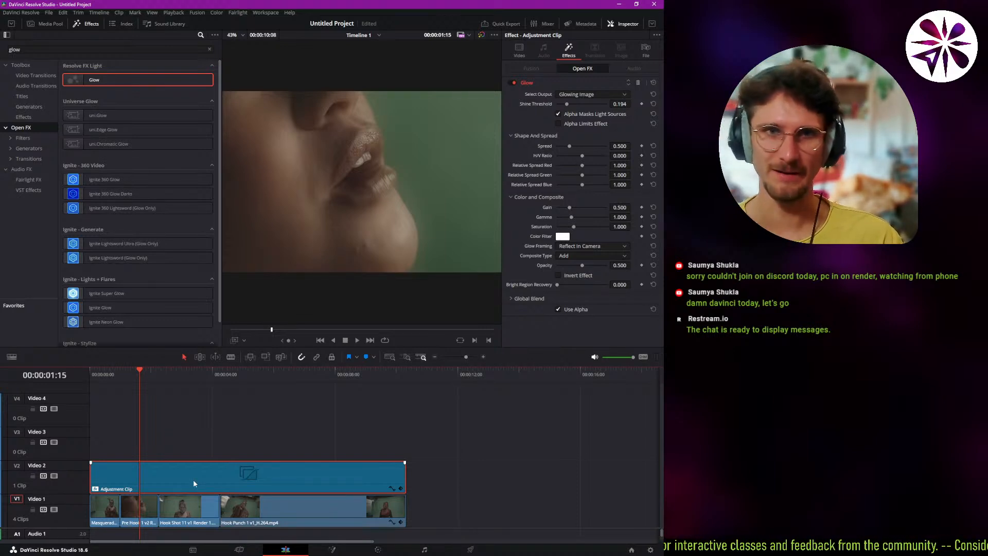
key("space")
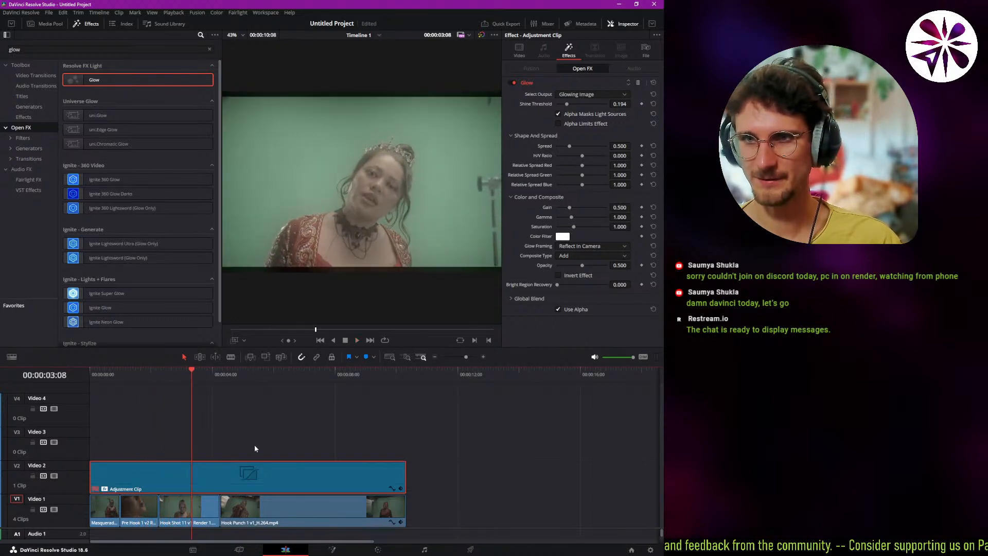
left_click(245, 468)
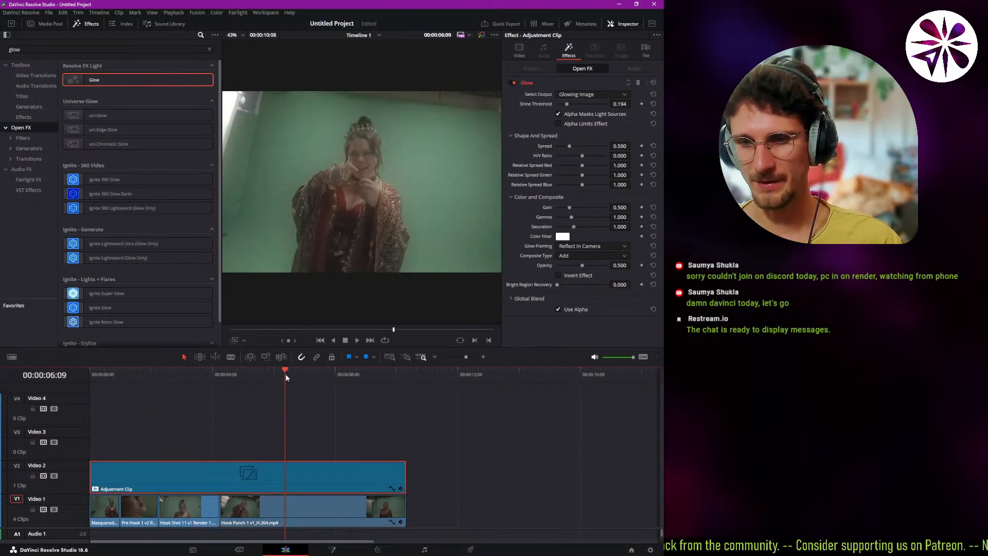
Select the Hook Punch 1 v1 clip, scrub the composition shown on the Fusion page and go back to that clip on the Edit page.
left_click(330, 521)
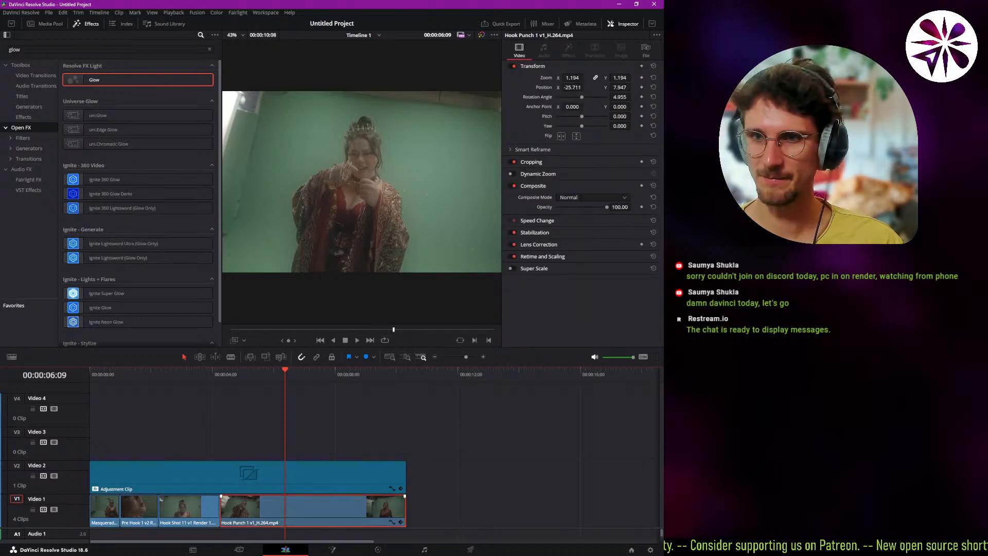
left_click(332, 549)
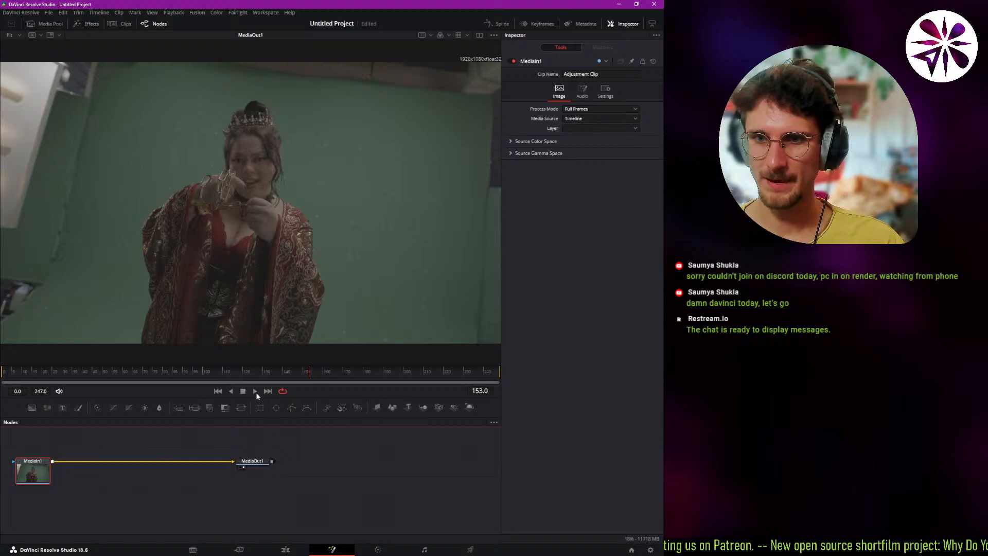
left_click_drag(305, 376, 106, 417)
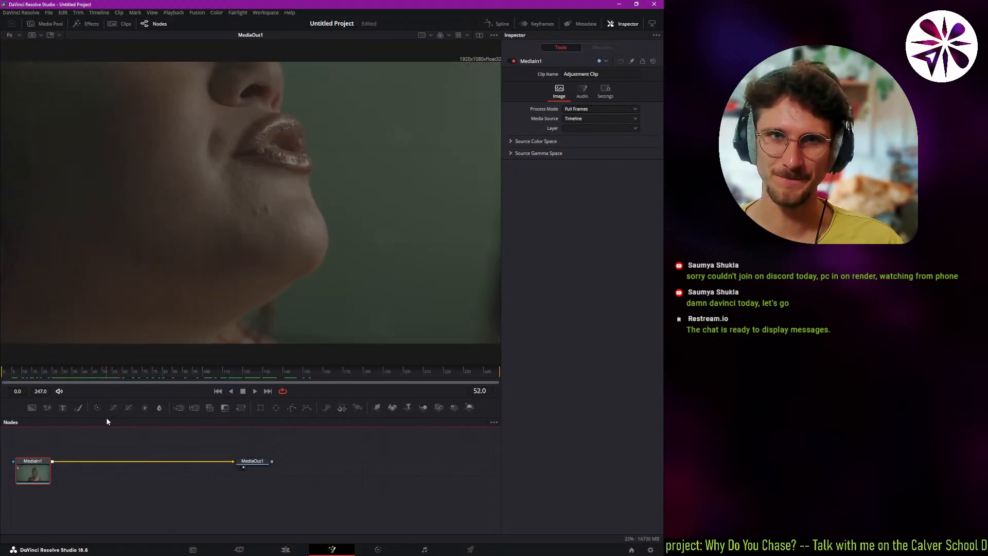
left_click(285, 550)
left_click(264, 379)
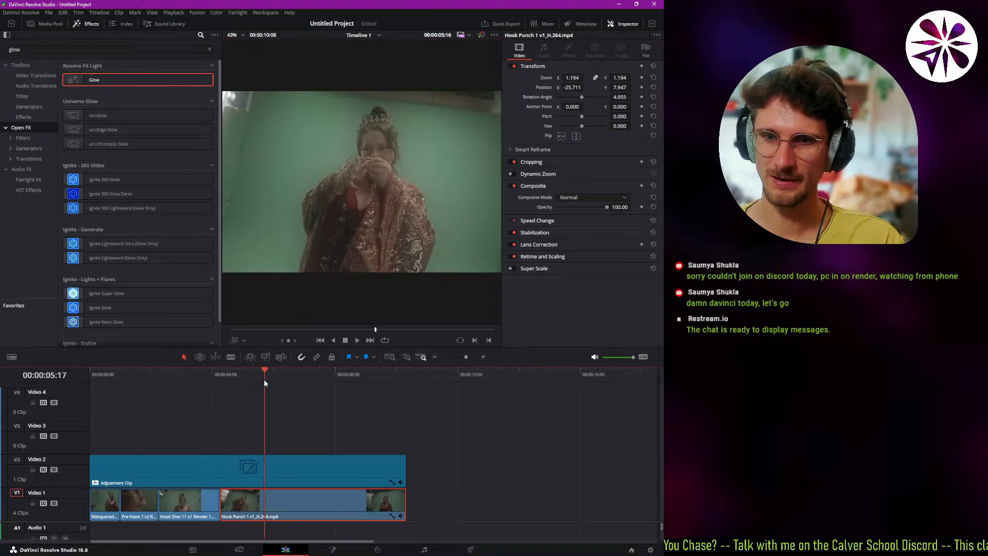
Open the Hook Punch 1 v1 clip beneath the adjustment clip directly in the Fusion page.
left_click(302, 484)
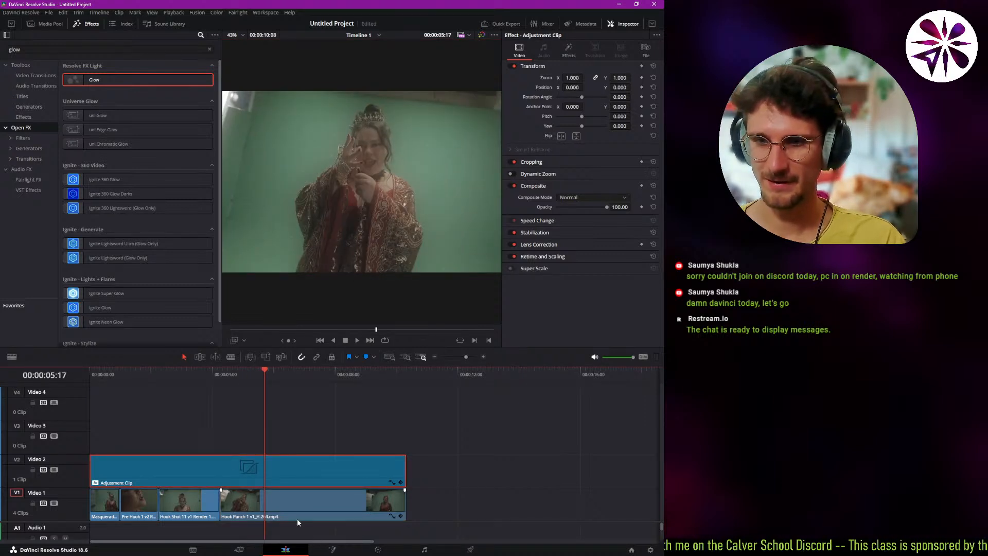
left_click(279, 506)
right_click(279, 506)
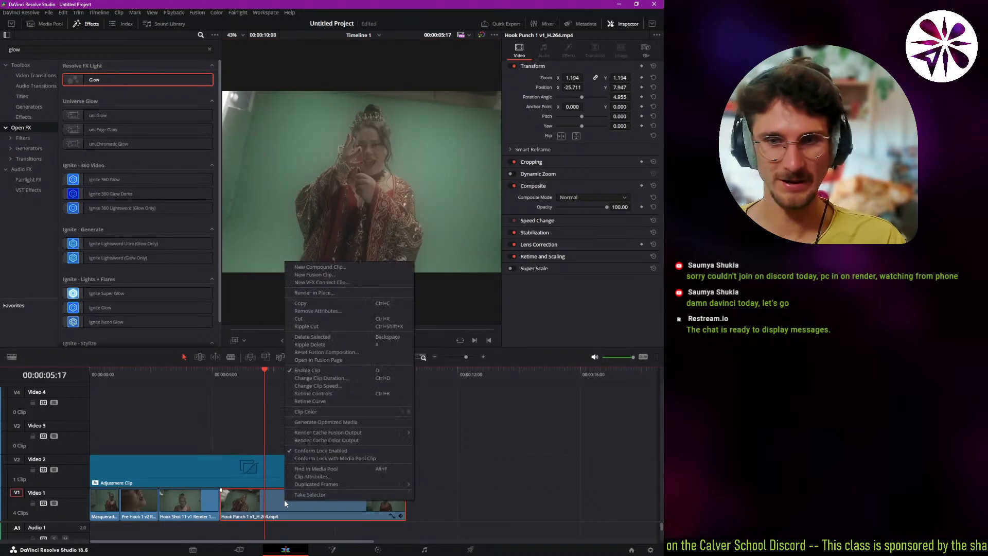
left_click(320, 360)
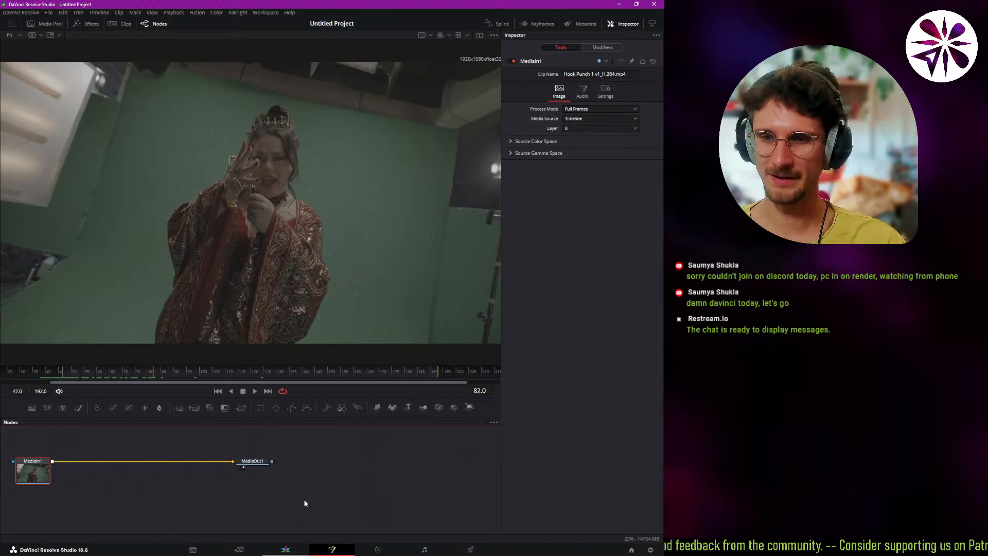
Return to the Edit page and reopen the Hook Punch 1 v1 clip beneath the adjustment clip in the Fusion page.
left_click(285, 549)
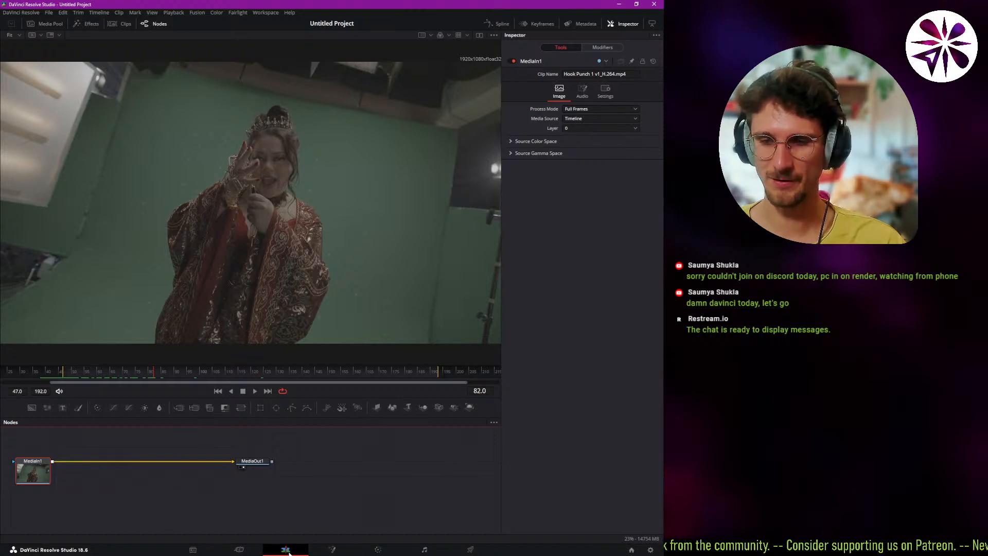
right_click(284, 505)
right_click(200, 504)
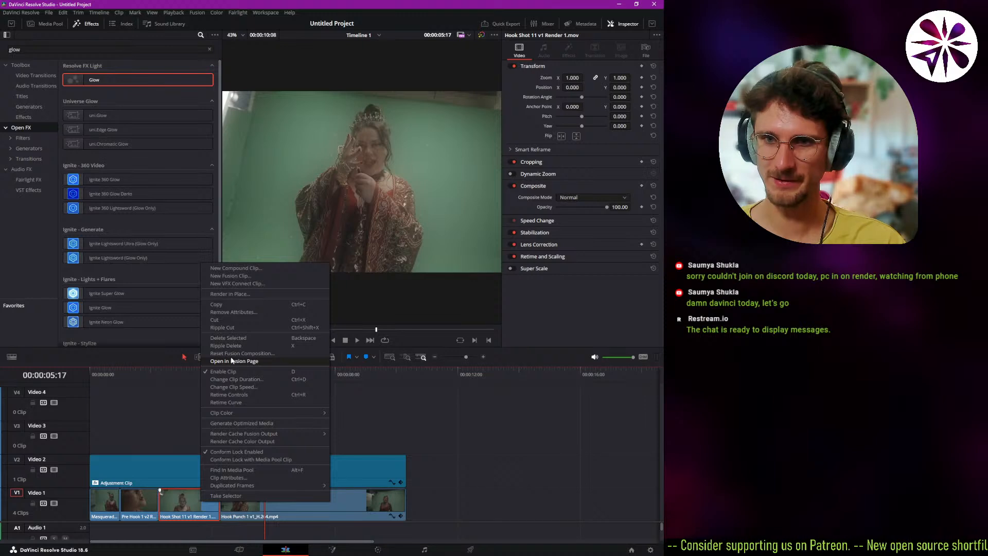
right_click(350, 495)
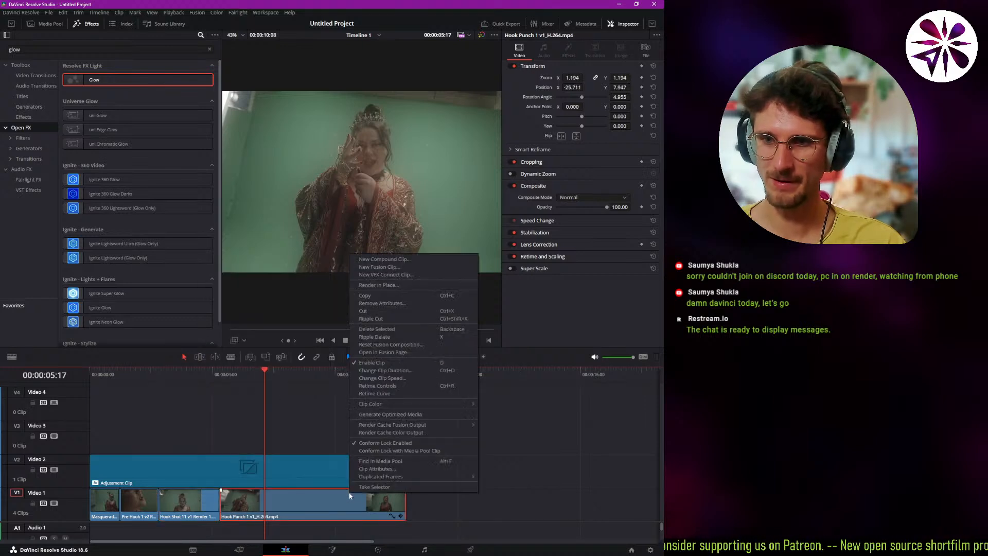
left_click(394, 352)
Enlarge the node editor upward, shorten the Inspector so the node area spans the full width, and bring both nodes comfortably into view.
left_click_drag(127, 502, 201, 502)
left_click_drag(210, 416, 223, 372)
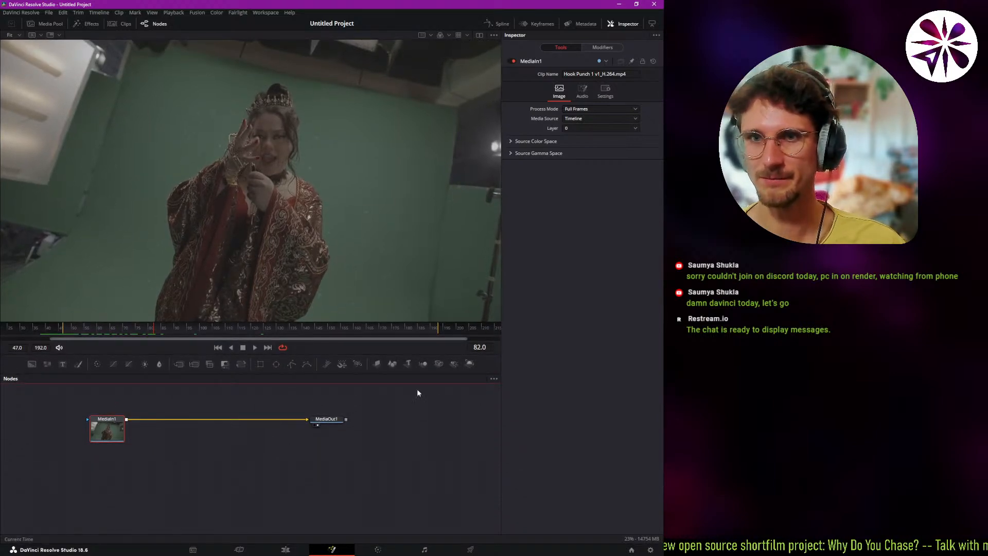
left_click(653, 24)
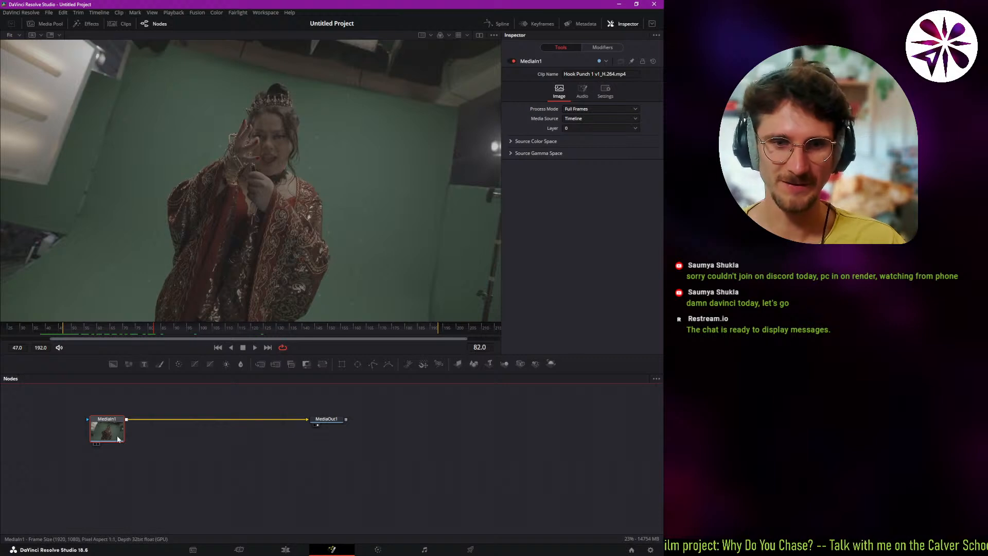
scroll(187, 449, "up", 2)
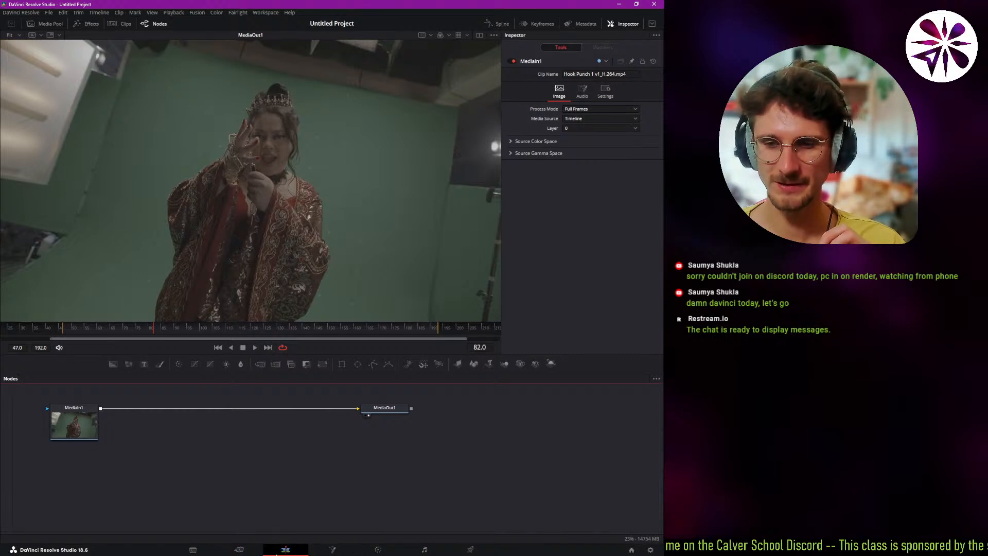
Back on the Edit page, select the adjustment clip and the Hook Punch 1 v1 clip in turn, and open the Hook Punch clip in Fusion.
left_click(285, 549)
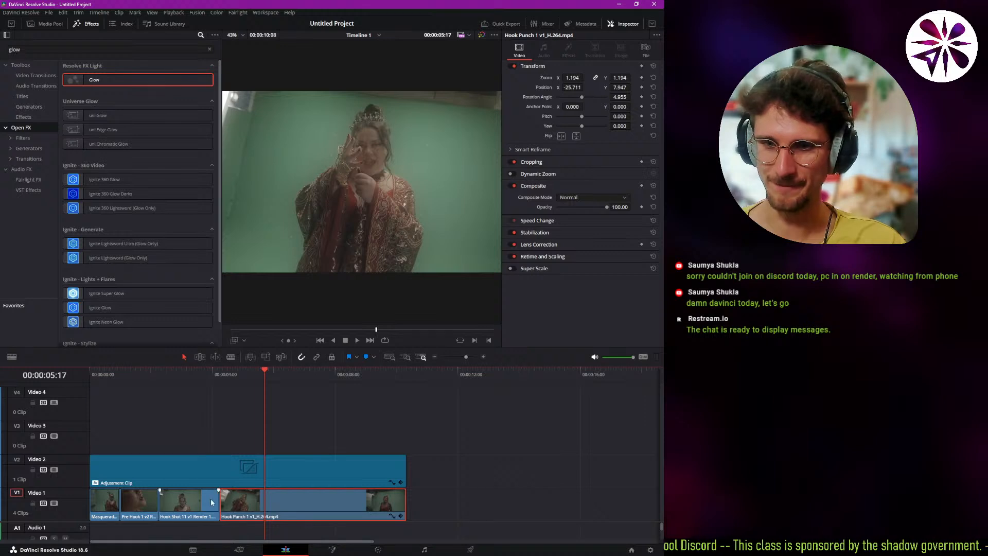
left_click(259, 475)
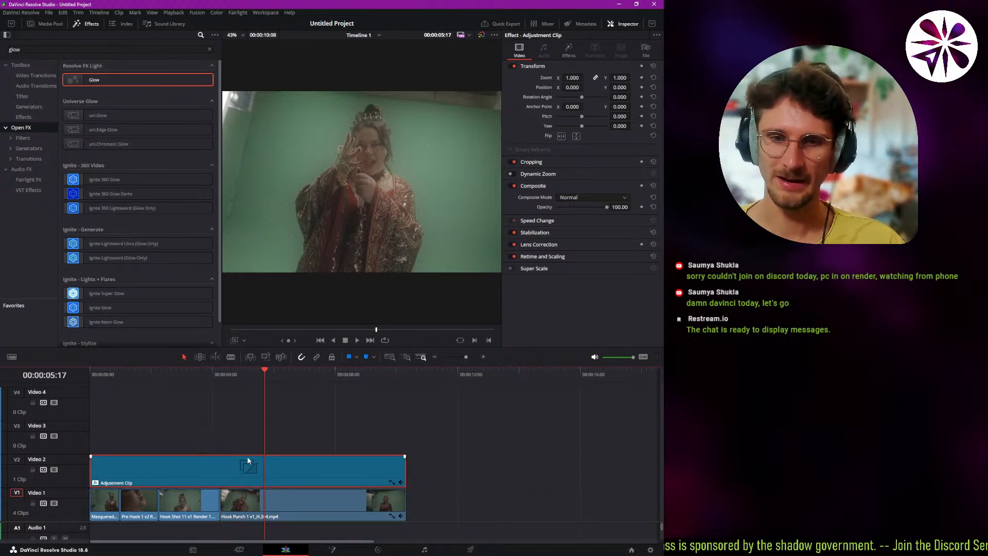
left_click(241, 514)
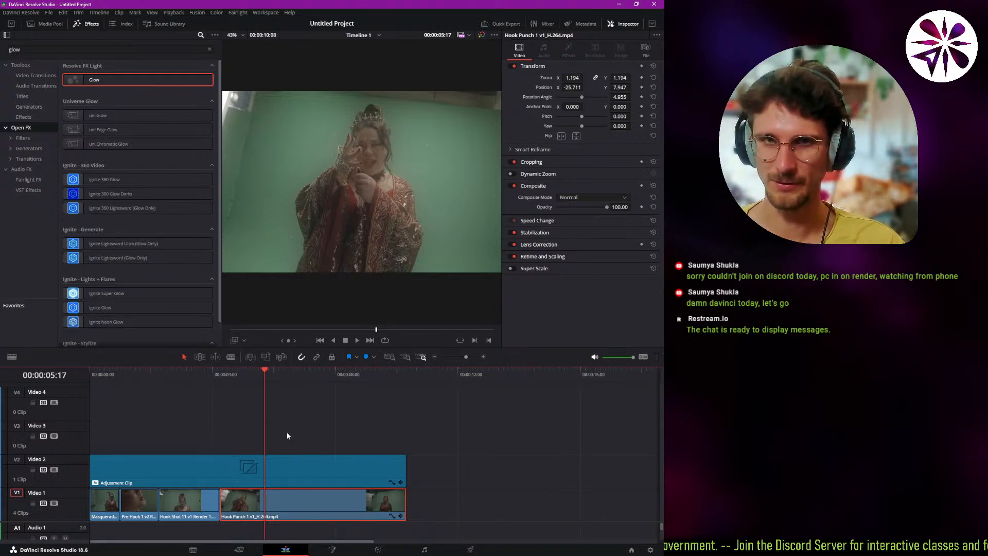
left_click(286, 476)
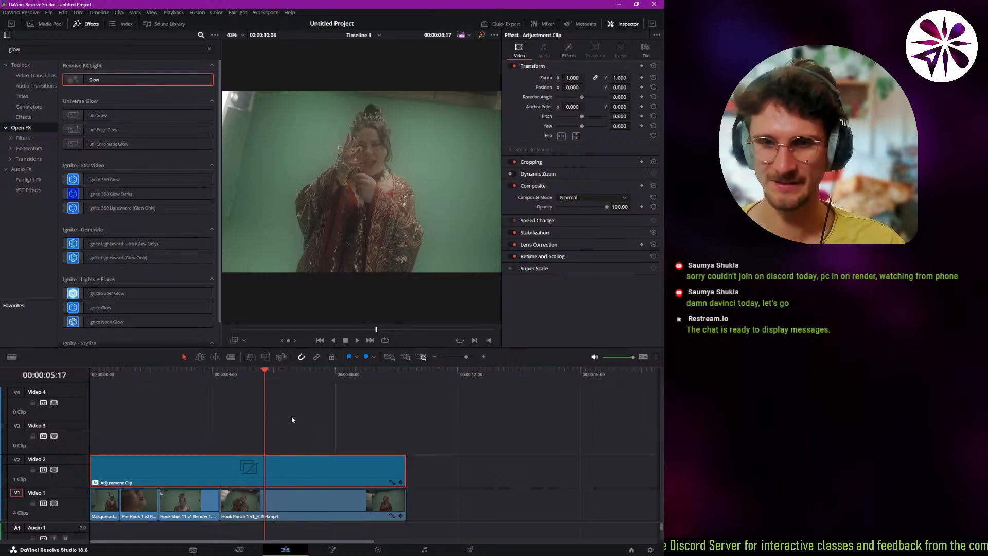
right_click(276, 498)
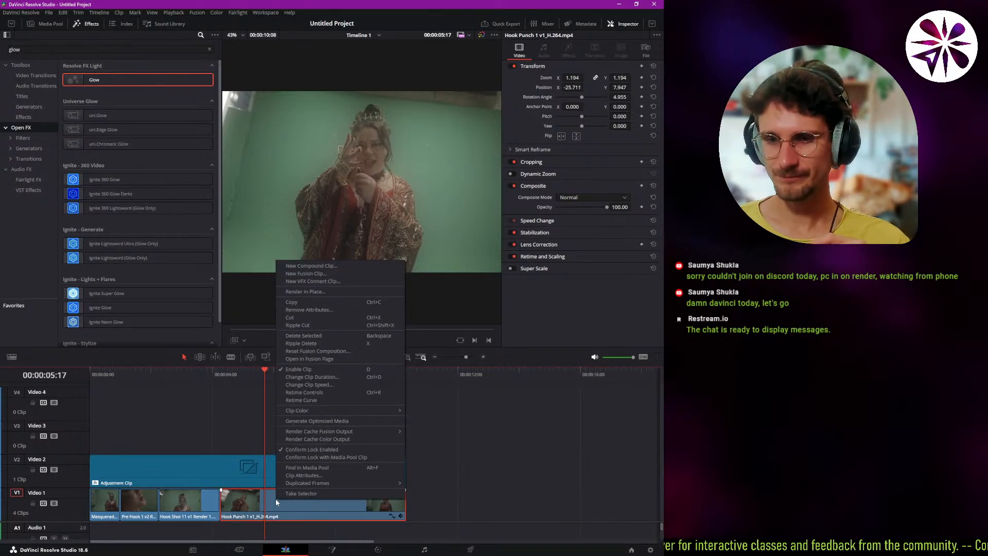
left_click(319, 359)
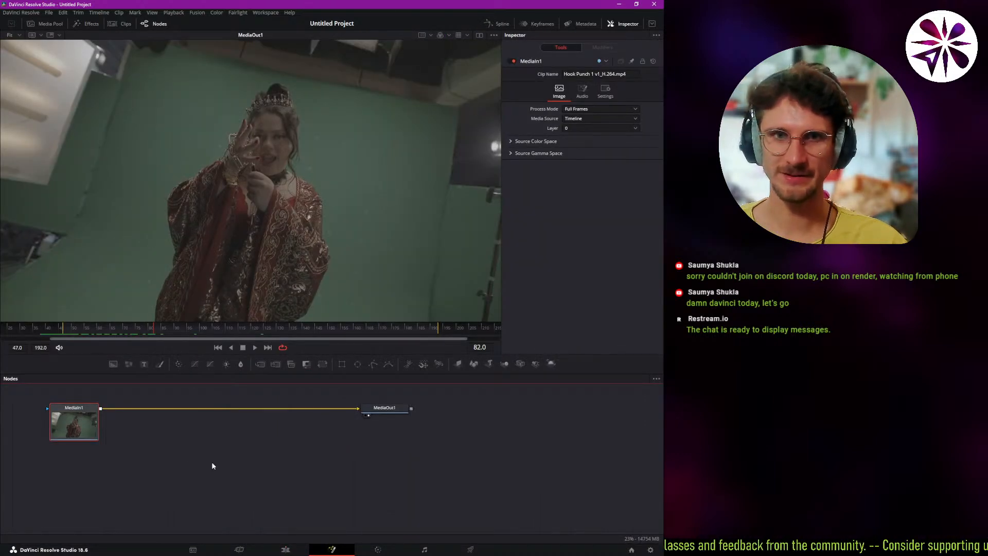
Select the MediaIn1 and MediaOut1 nodes in turn to examine the composition's source and output.
left_click(214, 458)
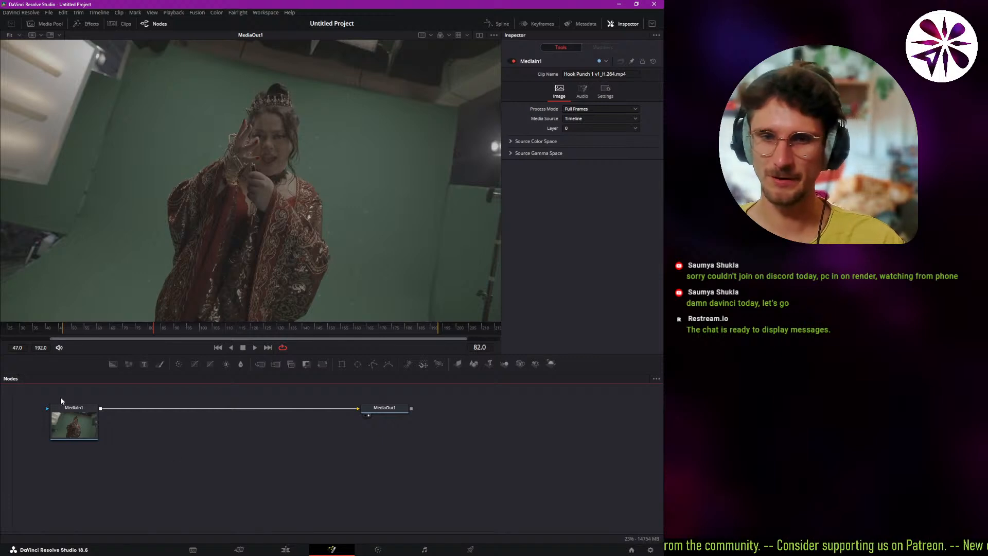
left_click(67, 419)
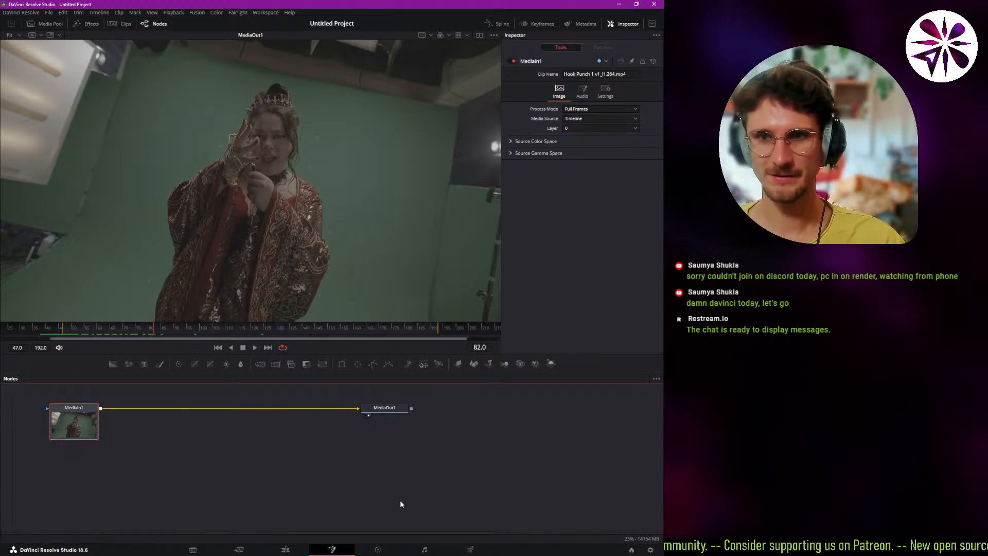
left_click(380, 410)
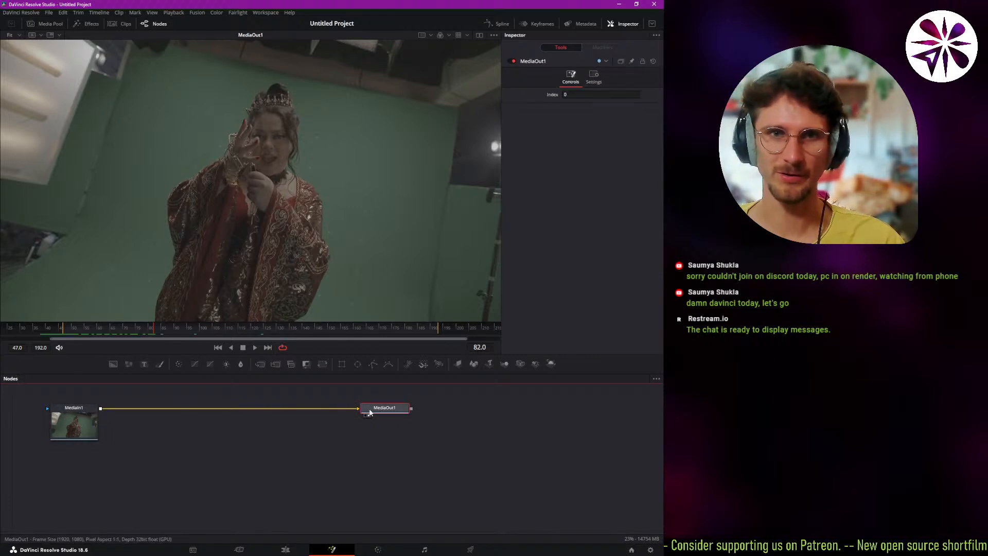
left_click(135, 479)
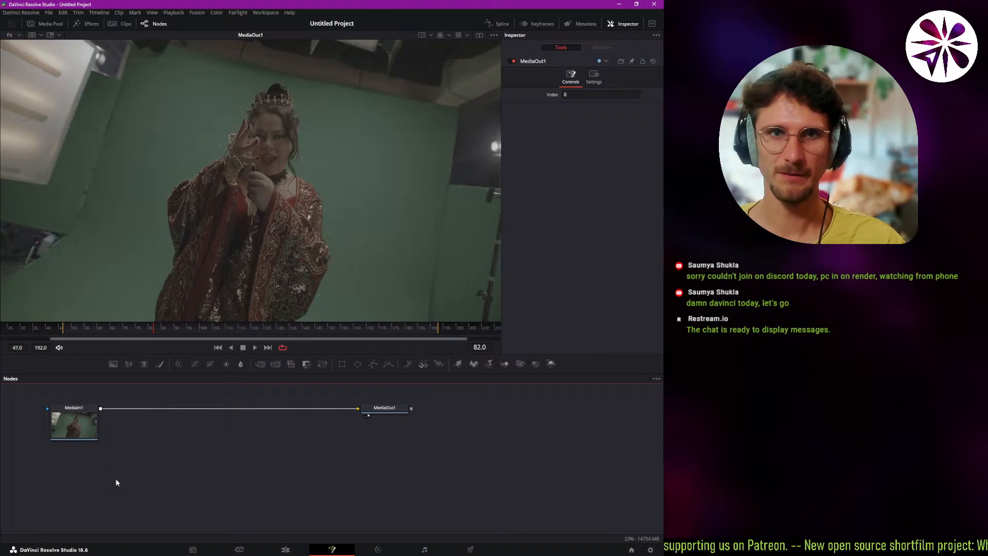
left_click(51, 411)
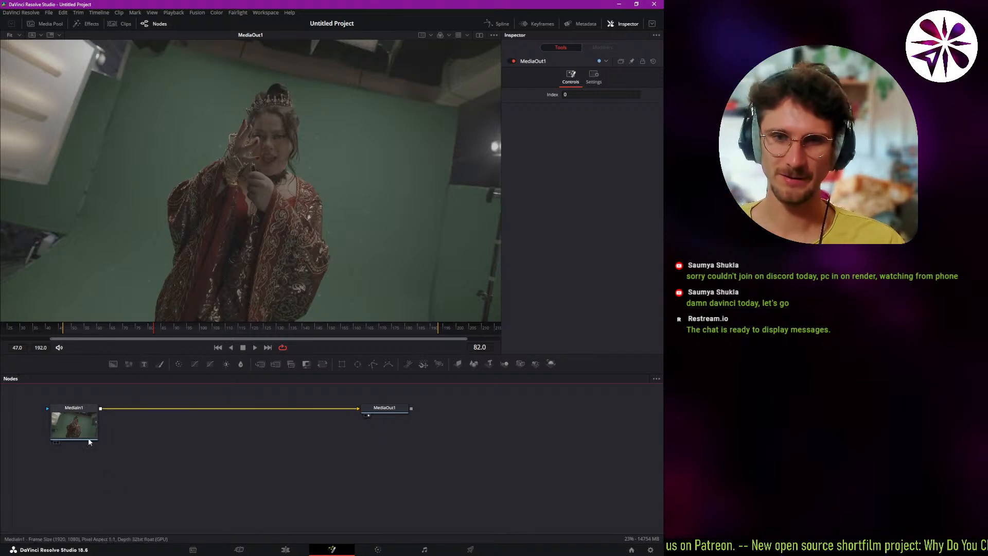
Scrub back in the Fusion composition and play it to check the footage passing from MediaIn1 to MediaOut1.
left_click_drag(87, 330, 79, 332)
key("space")
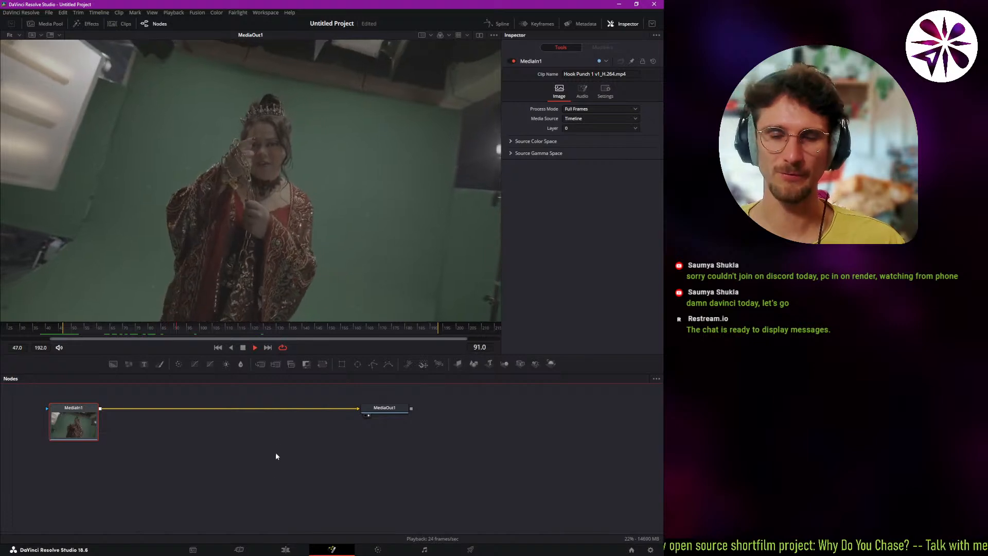
key("space")
Add an unconnected Background node, place it beneath MediaIn1 and connect its output to MediaOut1.
left_click(160, 468)
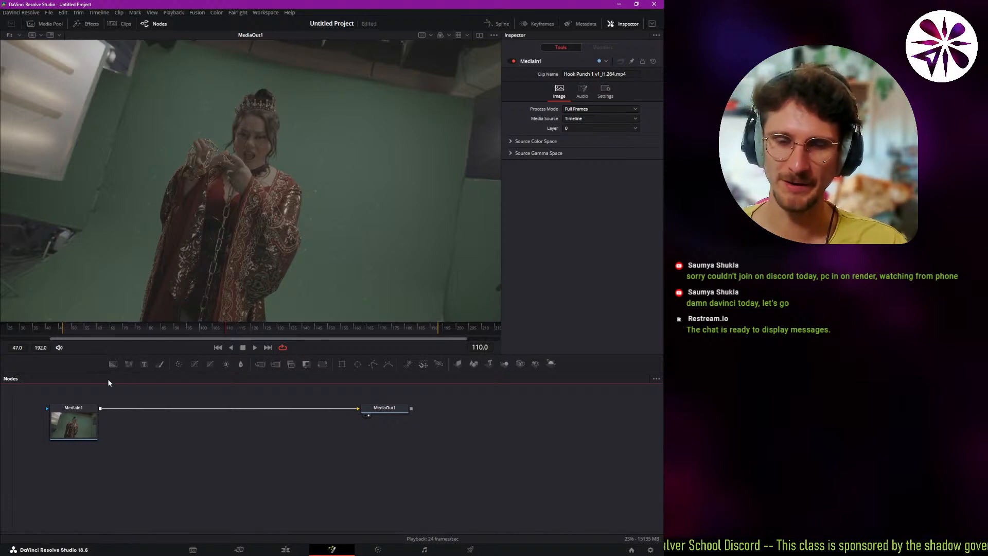
left_click(113, 364)
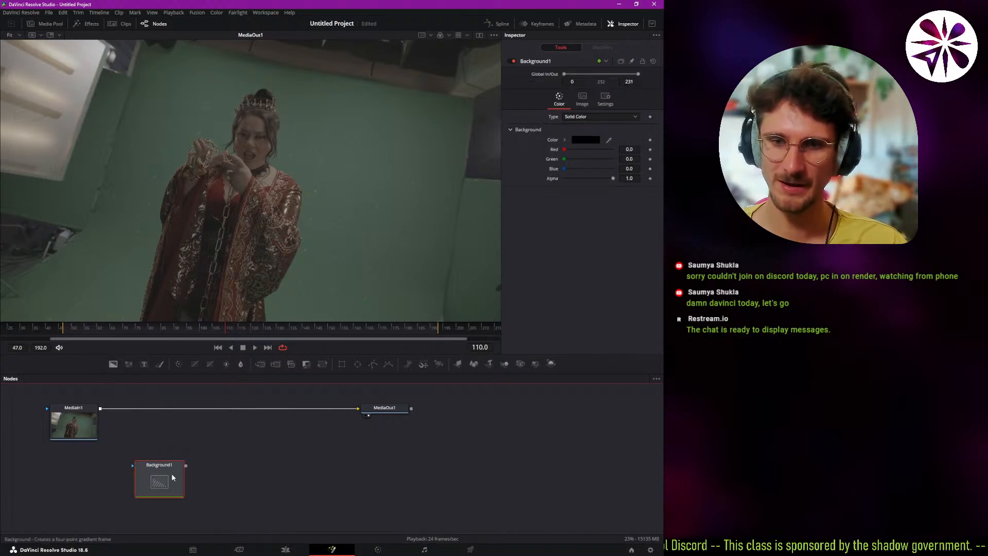
left_click_drag(163, 471, 81, 481)
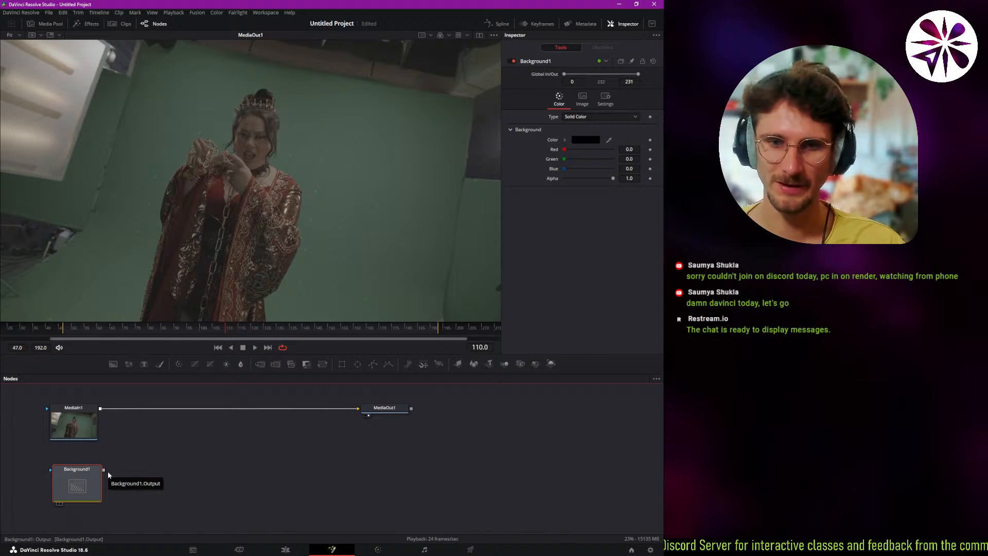
left_click_drag(104, 470, 356, 410)
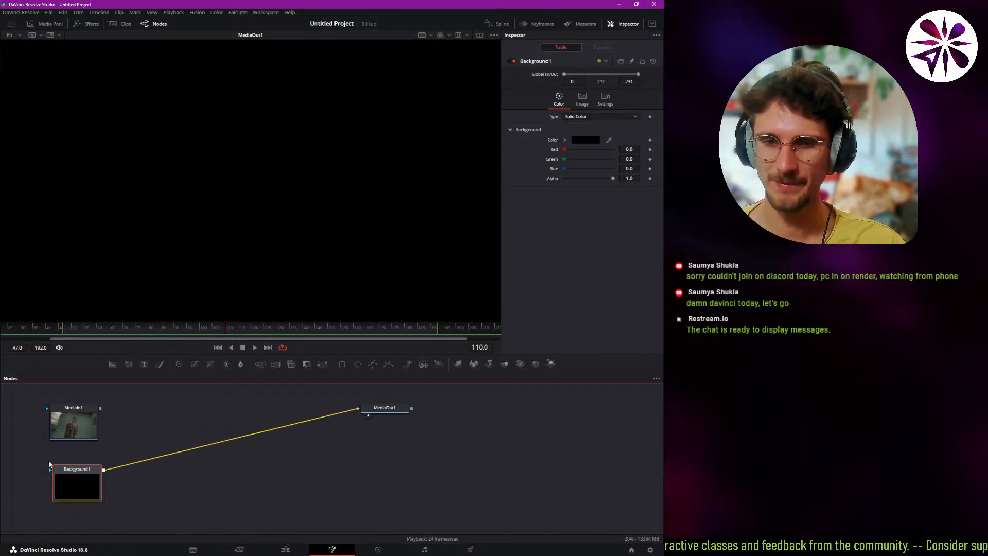
Play the black background, scrub to frame 100, set the Background's Red to 1.0 and align the node under MediaIn1.
key("space")
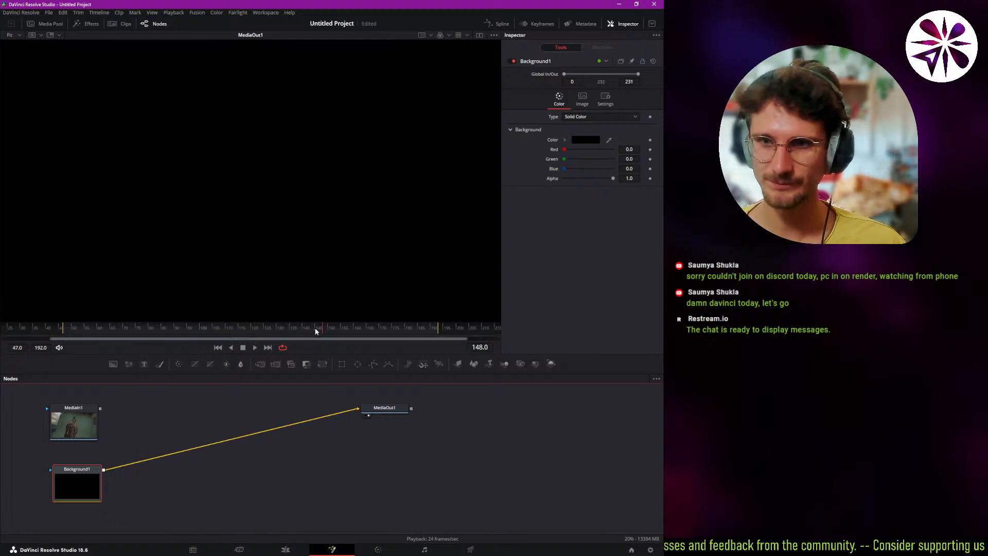
key("space")
left_click_drag(274, 336, 199, 333)
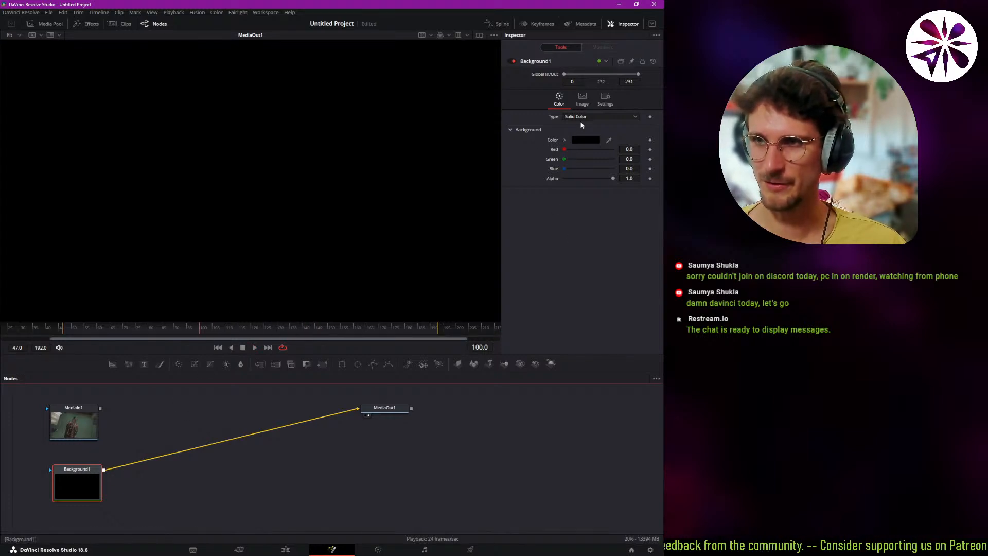
left_click_drag(569, 149, 614, 149)
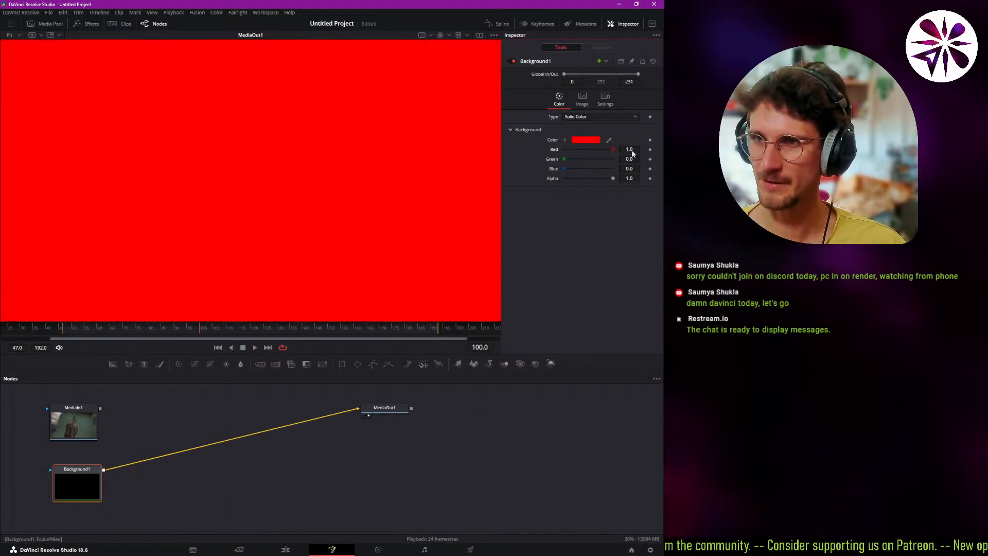
left_click_drag(77, 477, 72, 479)
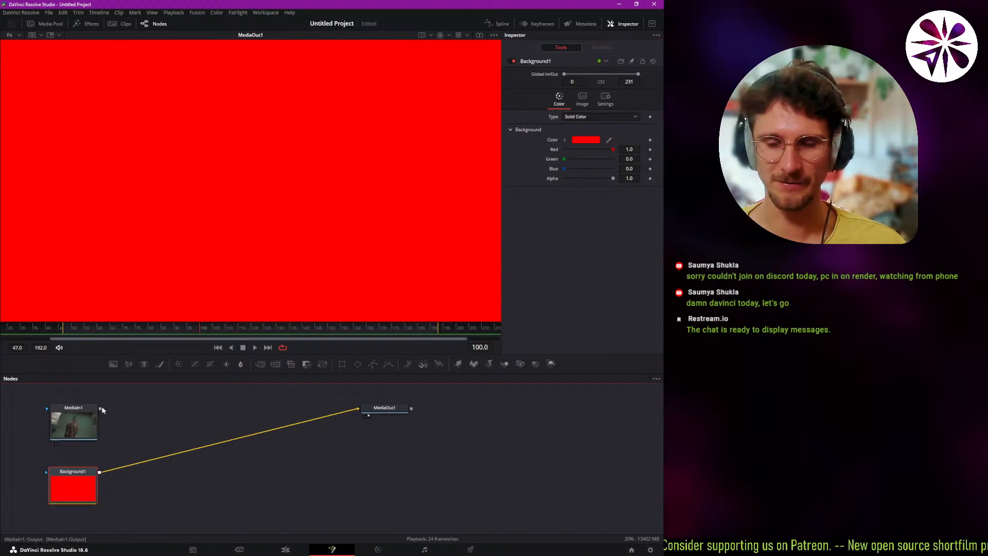
Connect MediaIn1 to MediaOut1 in place of the red Background, and check both source nodes' settings.
left_click_drag(100, 408, 355, 412)
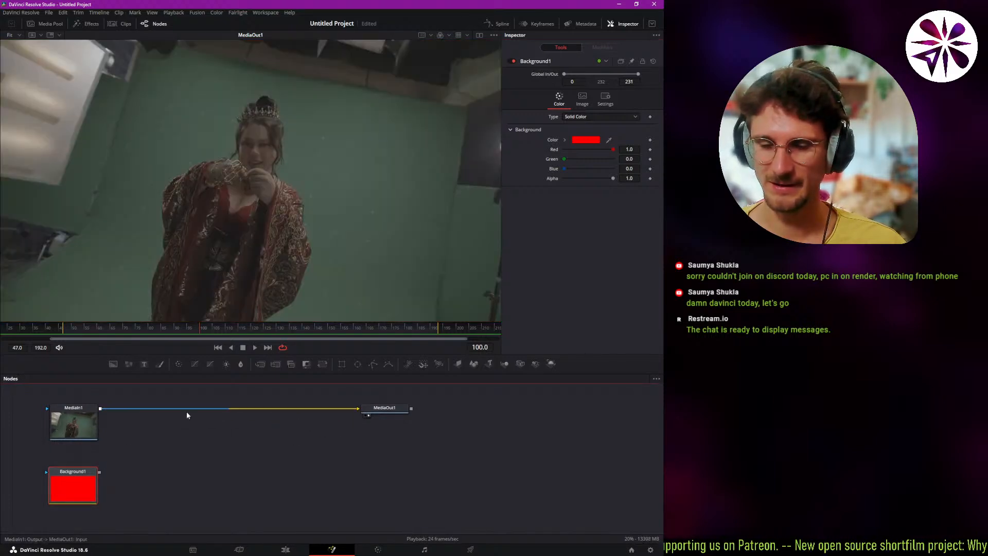
left_click(81, 430)
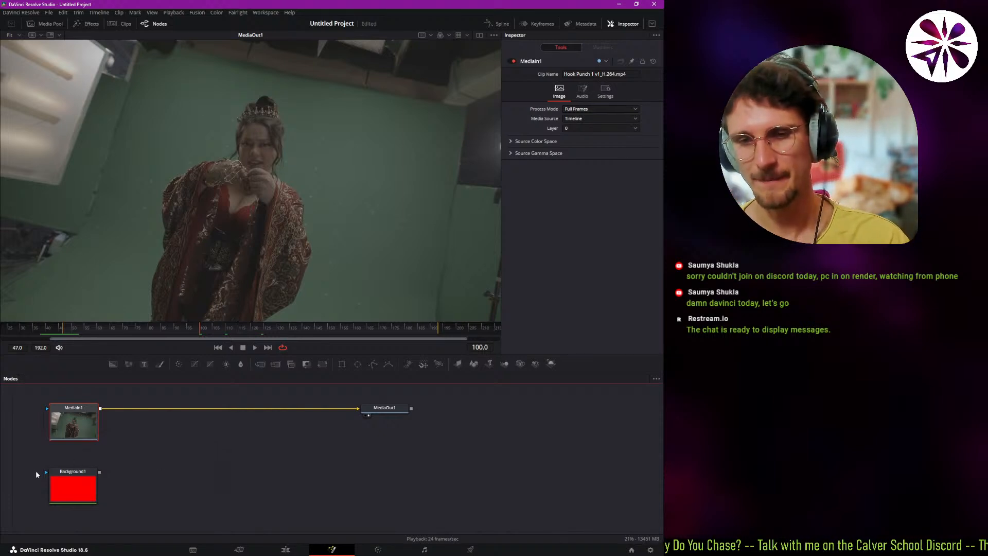
left_click(85, 493)
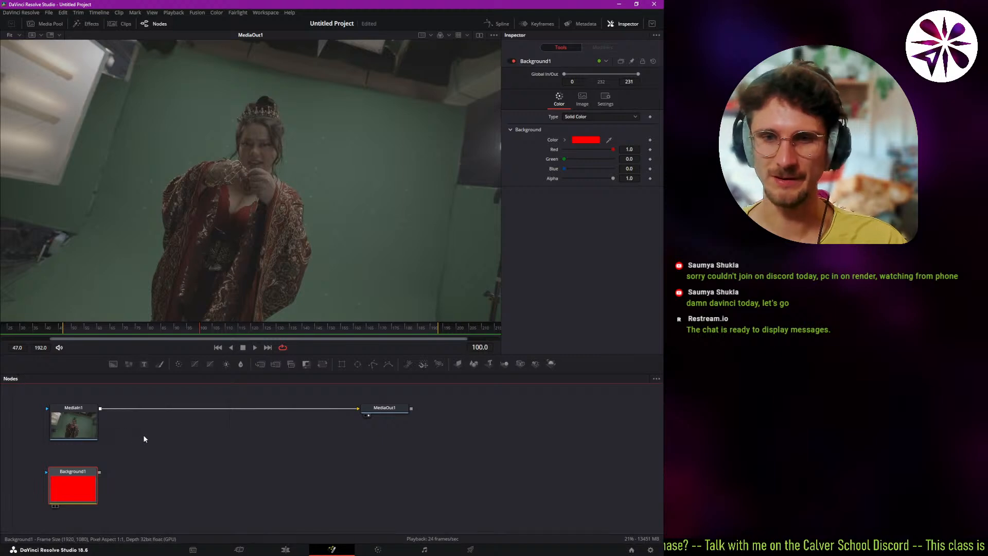
left_click(132, 373)
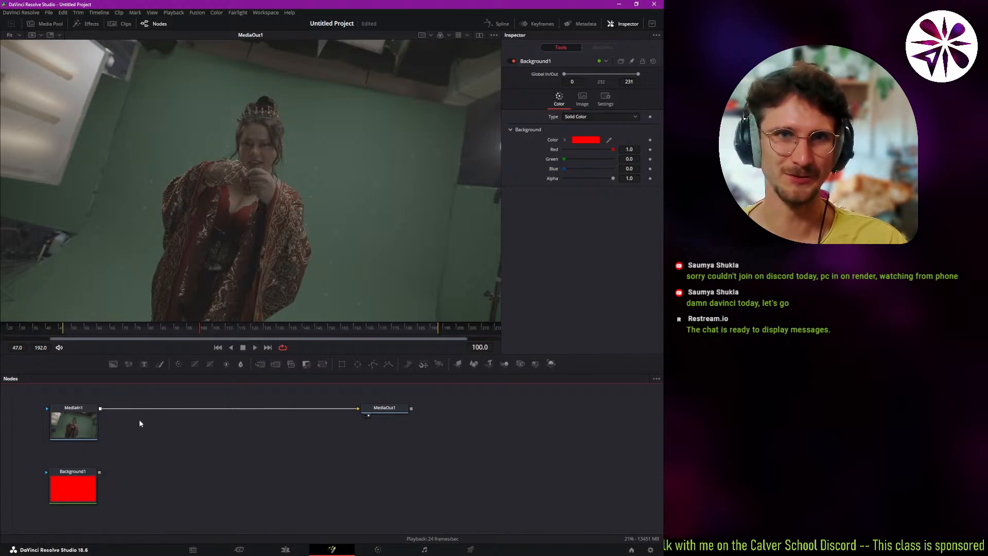
Try inserting a Merge node between MediaIn1 and MediaOut1, shift it along the connection and delete it.
left_click(91, 415)
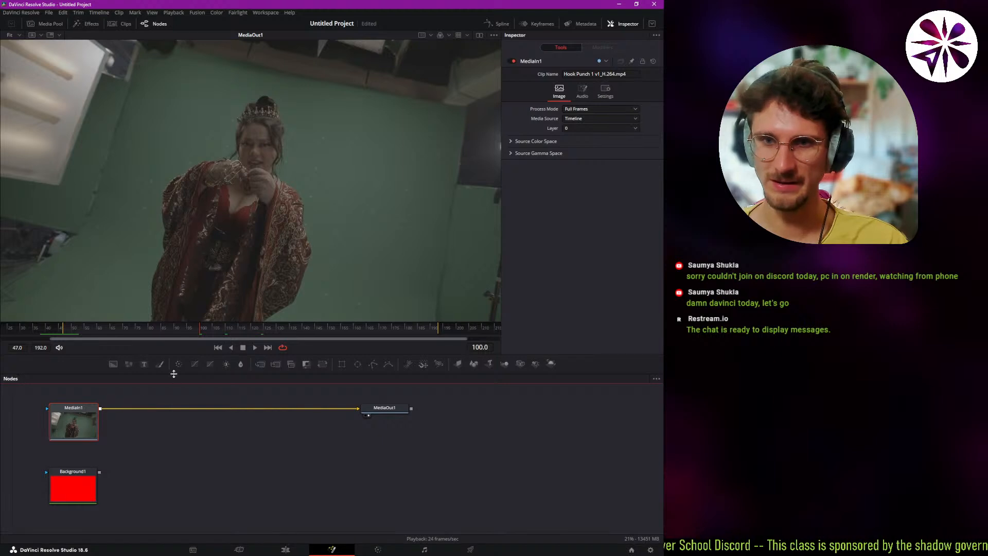
left_click(261, 365)
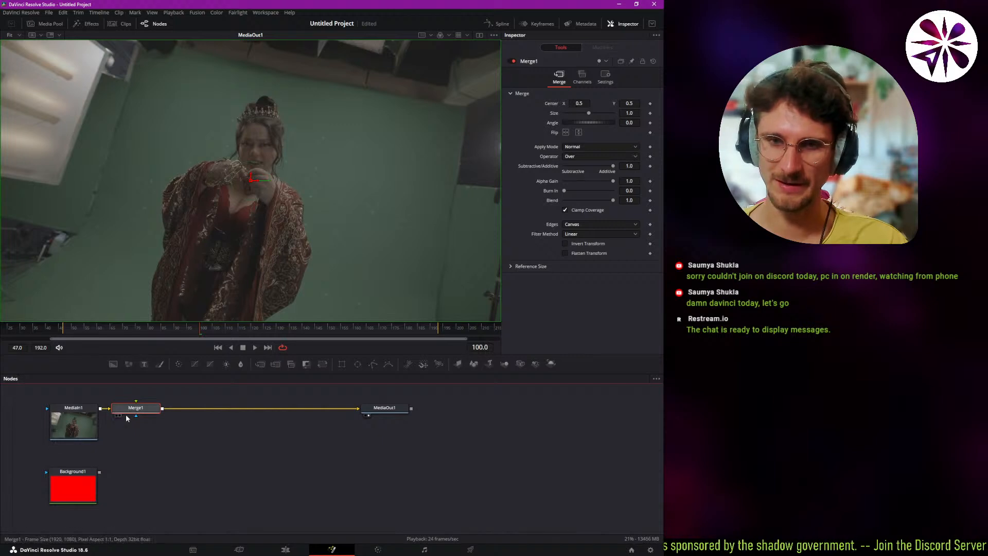
left_click_drag(138, 415, 155, 414)
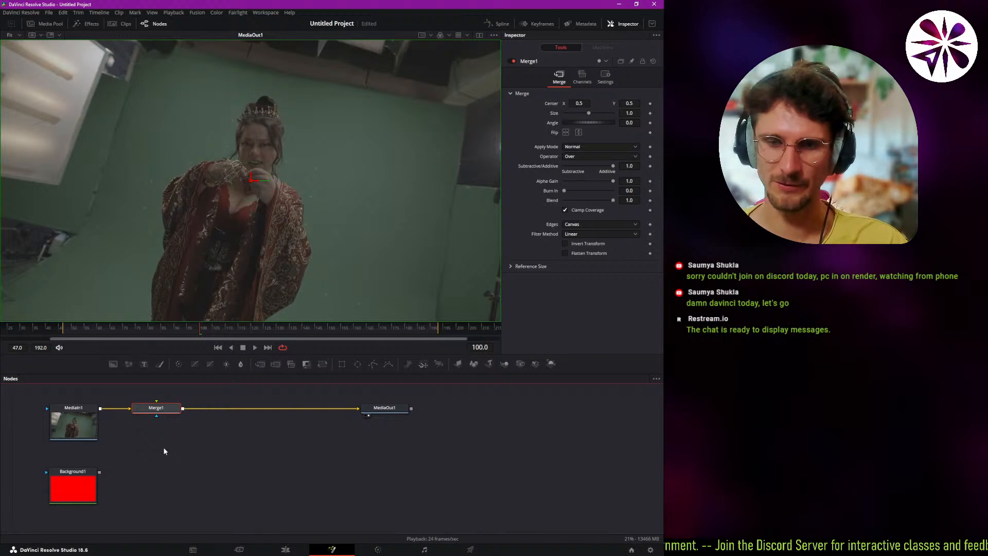
key("Delete")
Search the tools for "merge", insert Merge (Mrg) after MediaIn1 and move it slightly away from that node.
left_click(87, 414)
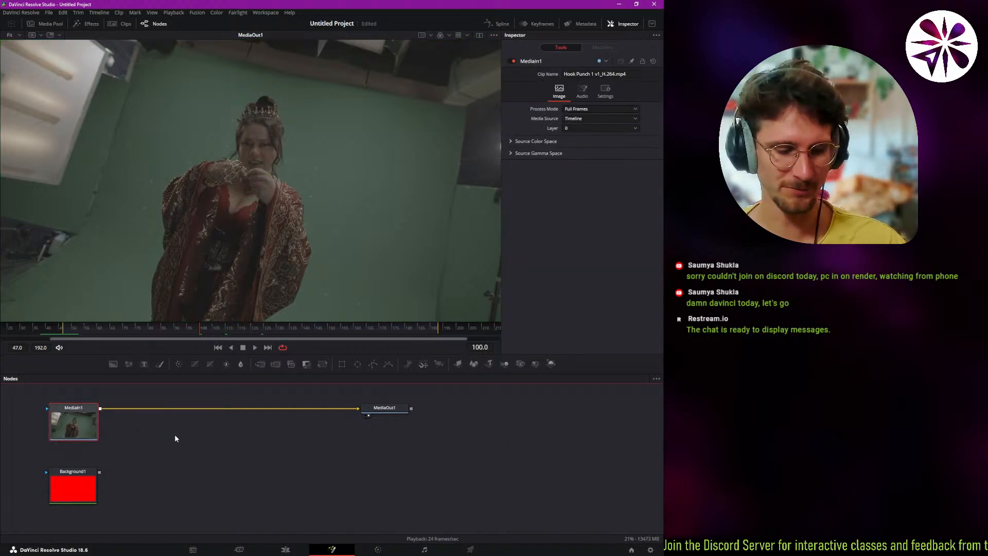
key("shift+space")
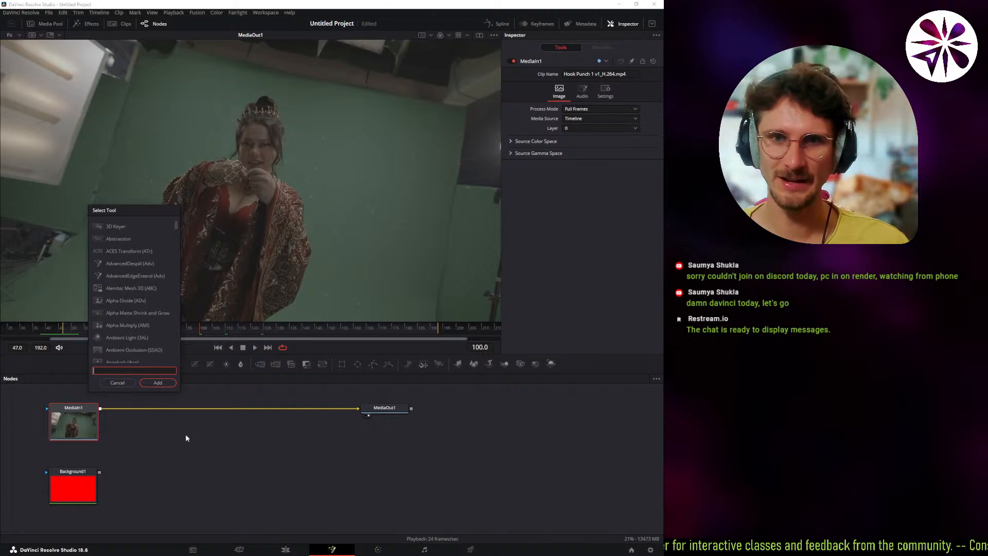
type("merge")
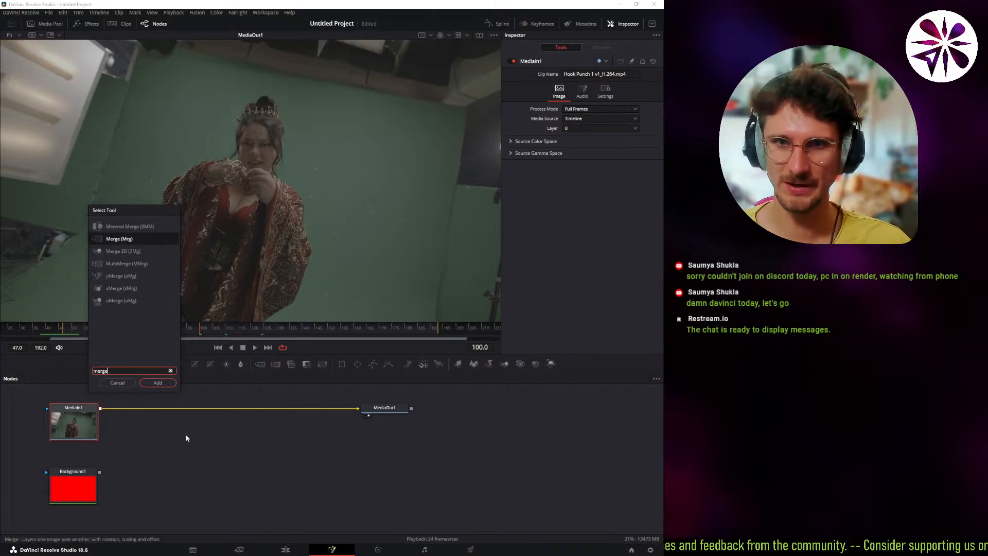
key("Return")
left_click_drag(159, 412, 175, 411)
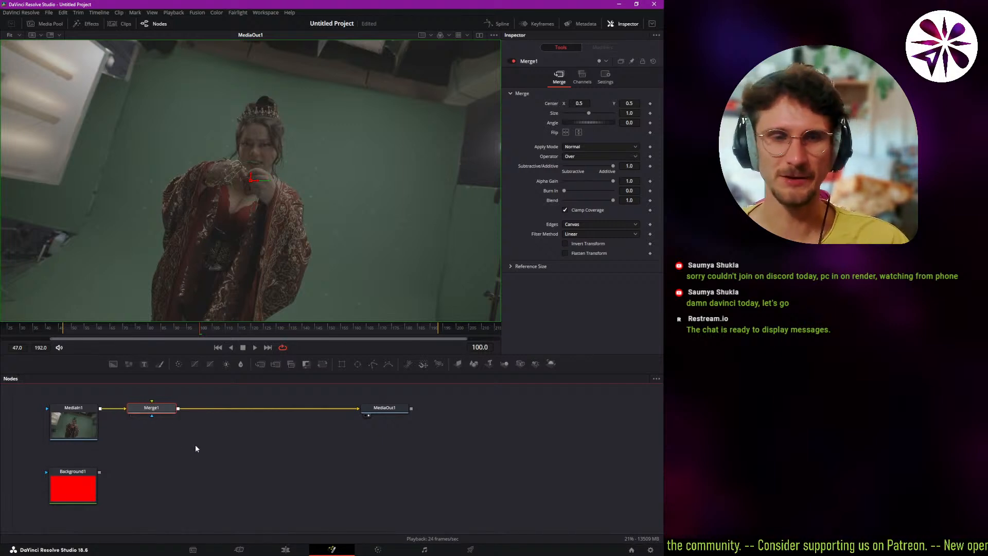
left_click_drag(145, 410, 153, 411)
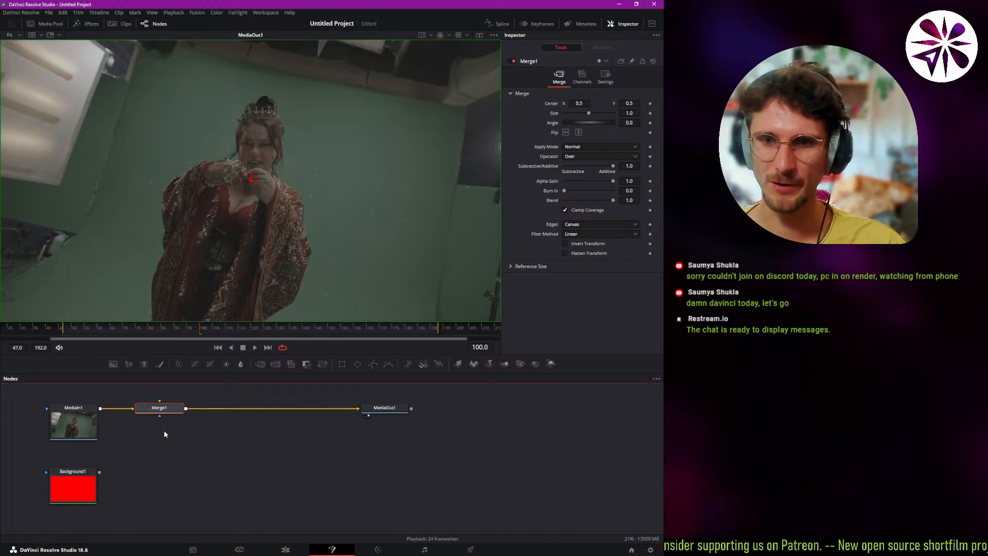
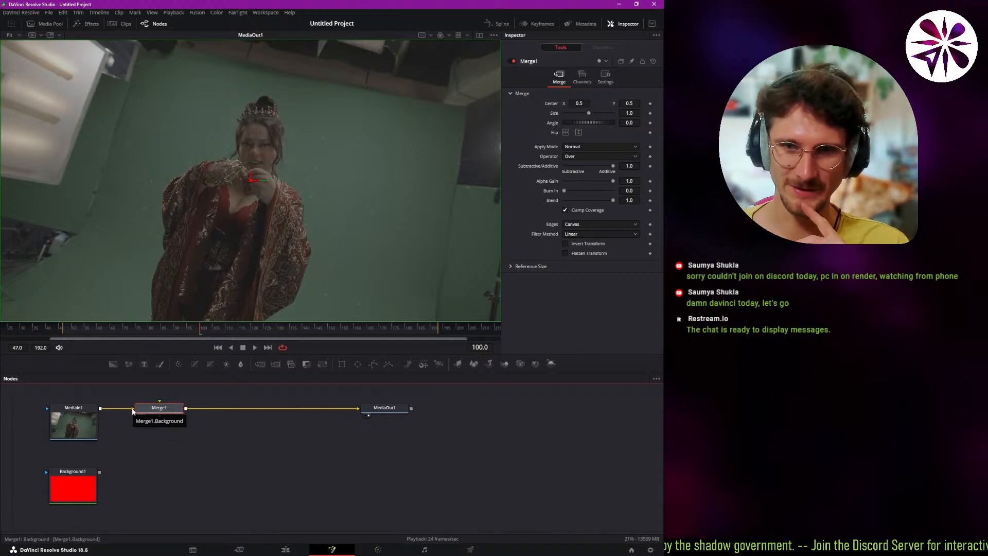
Connect Background1 to Merge1's foreground input and place the Background node directly below the Merge node.
left_click_drag(100, 472, 160, 406)
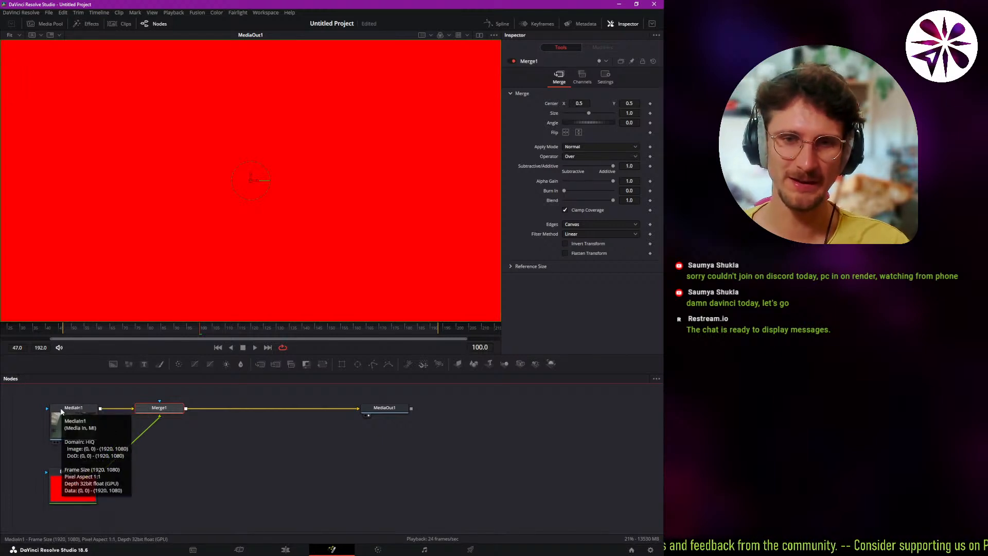
left_click(72, 426)
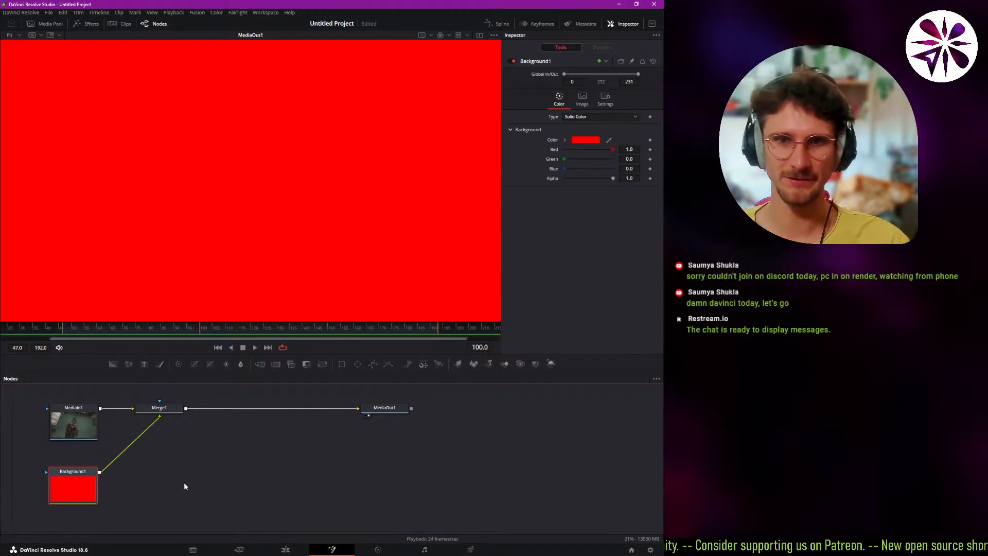
scroll(209, 216, "down", 1)
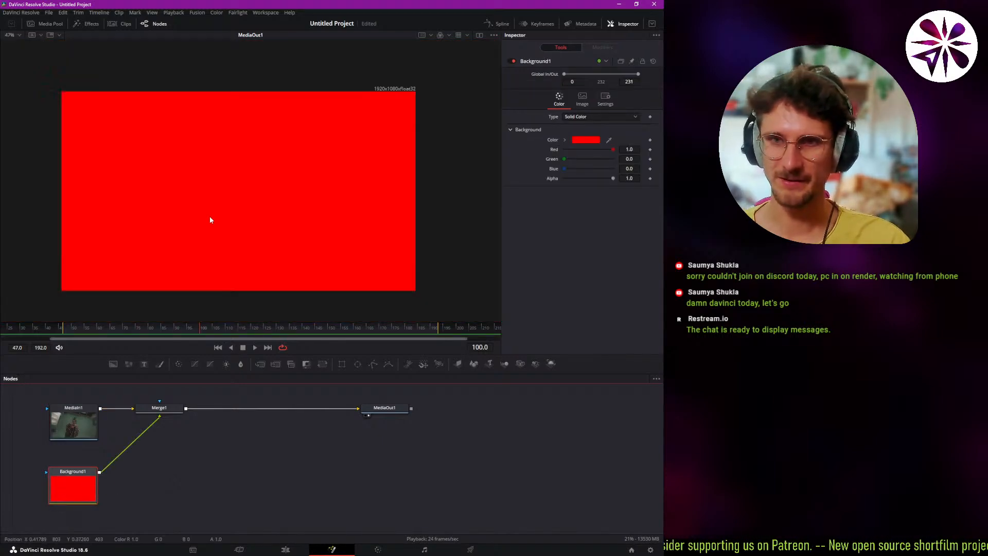
left_click_drag(107, 481, 160, 501)
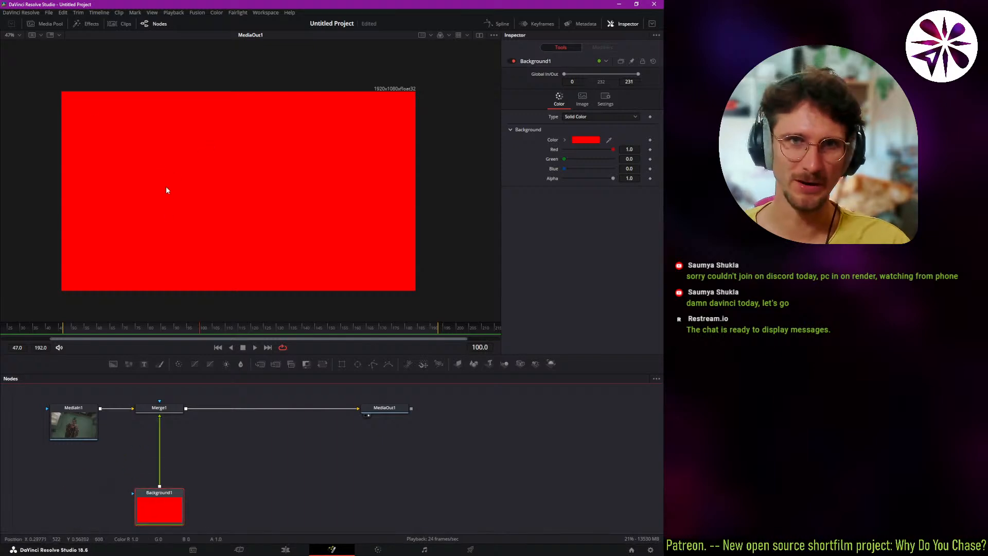
Using Merge1, shrink the red overlay to a size of about 0.33 and centre it near X 0.19, Y 0.20.
left_click(149, 409)
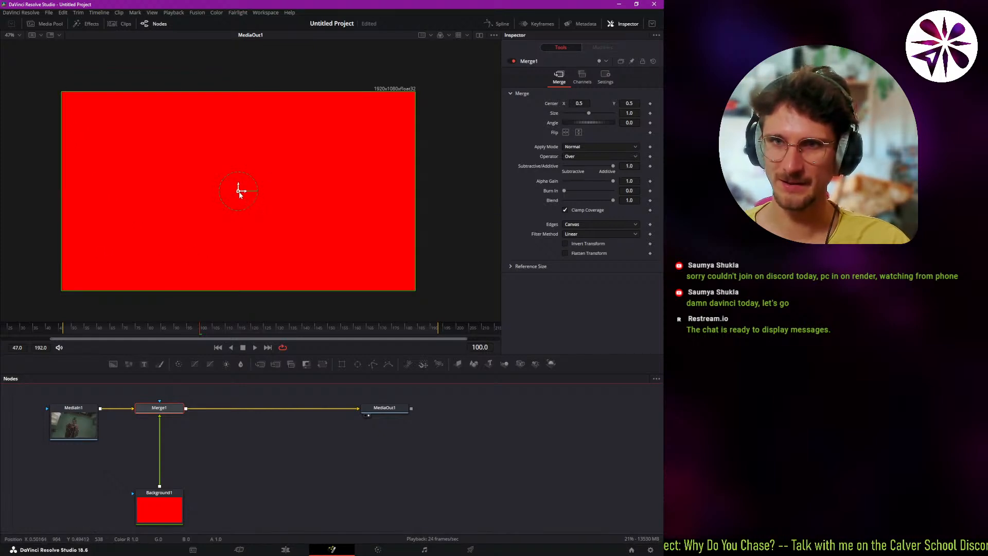
left_click_drag(240, 193, 288, 218)
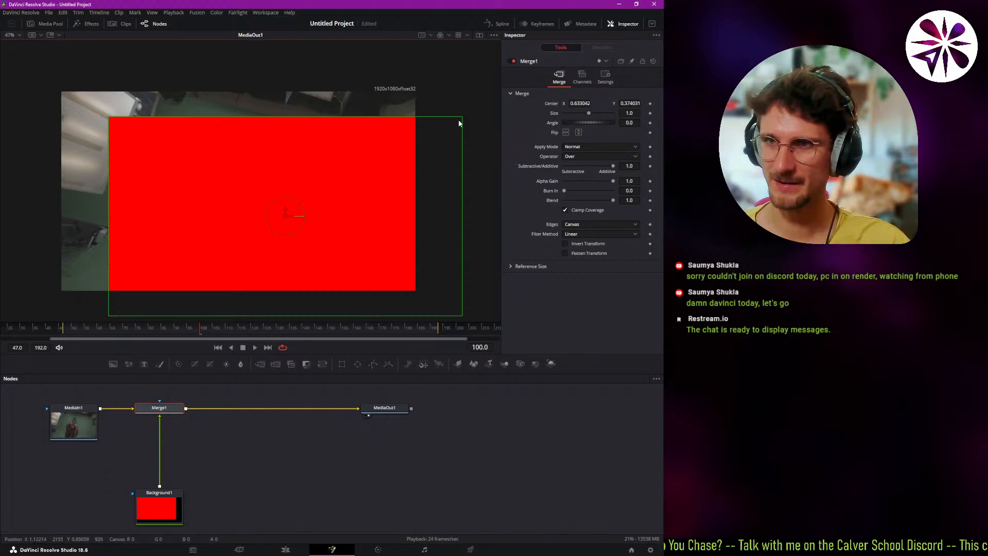
left_click_drag(460, 124, 172, 221)
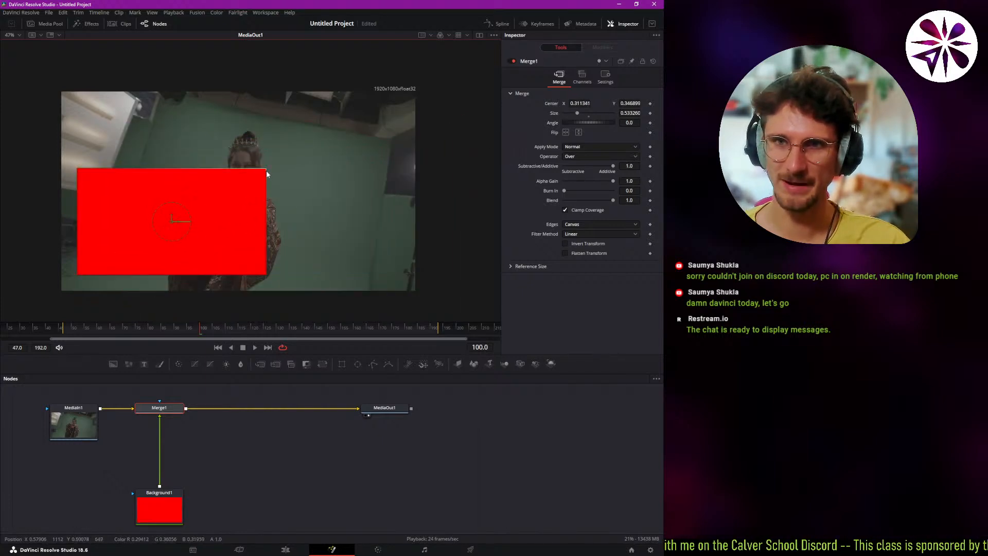
left_click_drag(266, 171, 219, 212)
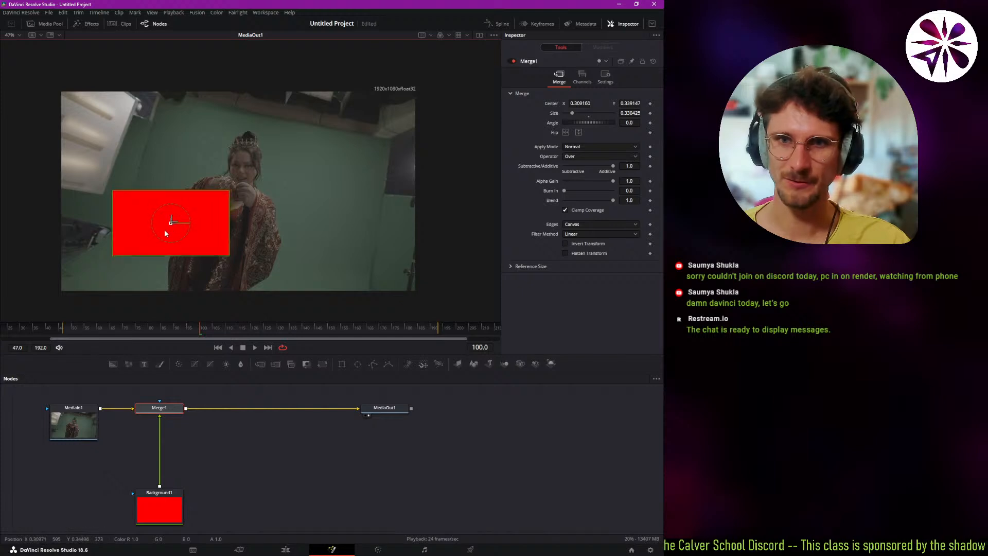
left_click_drag(165, 232, 129, 251)
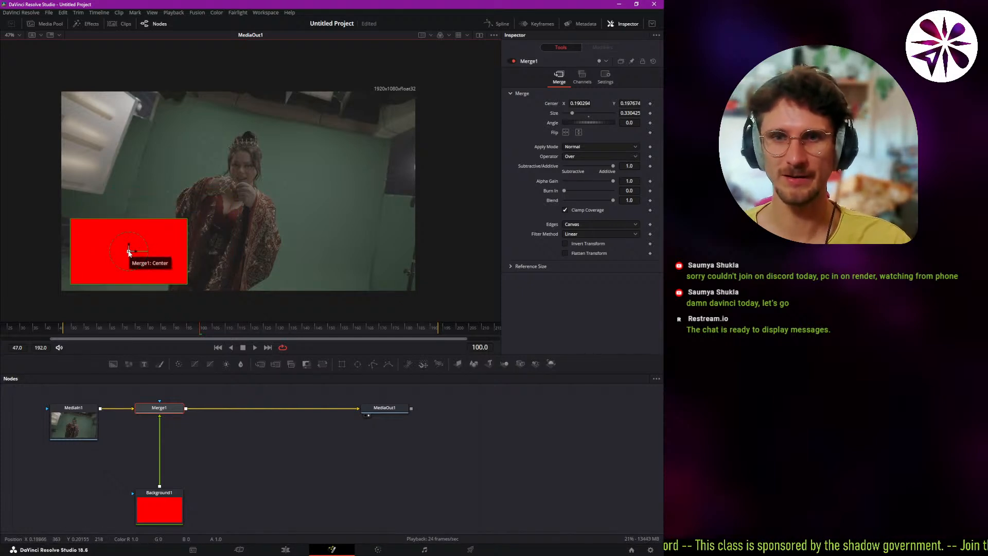
Reposition the red overlay in the right half of the frame through Merge1, and reset the node to its defaults.
left_click_drag(129, 251, 341, 247)
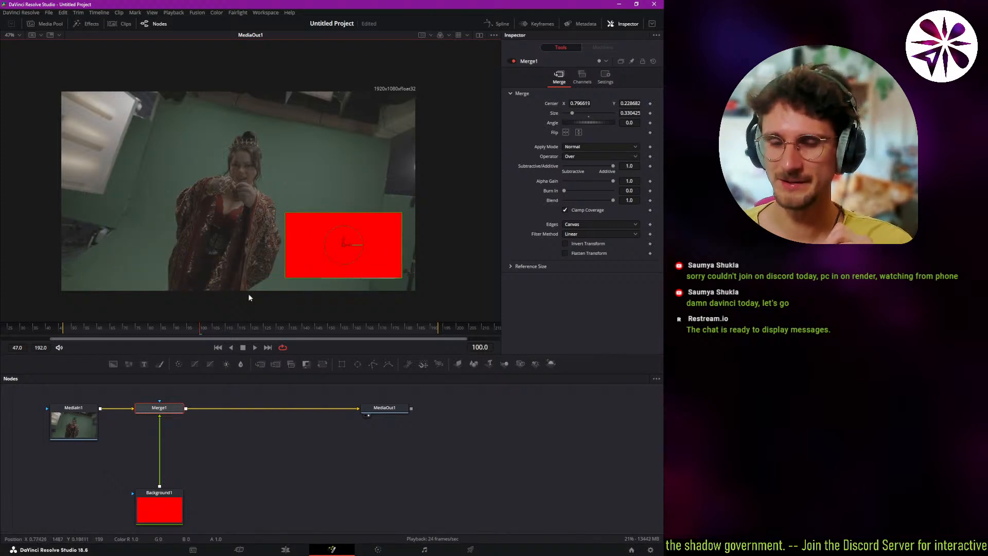
left_click(166, 412)
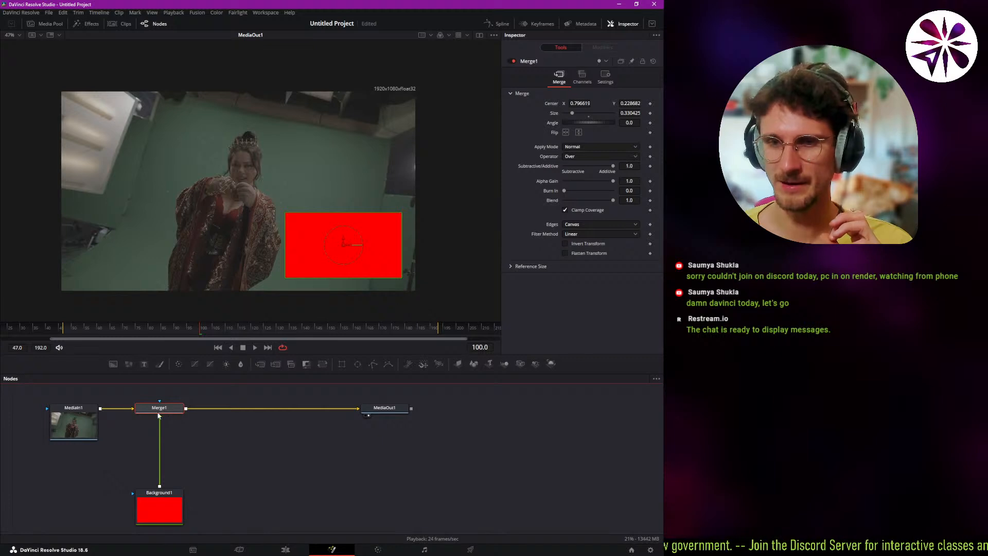
left_click_drag(342, 244, 341, 211)
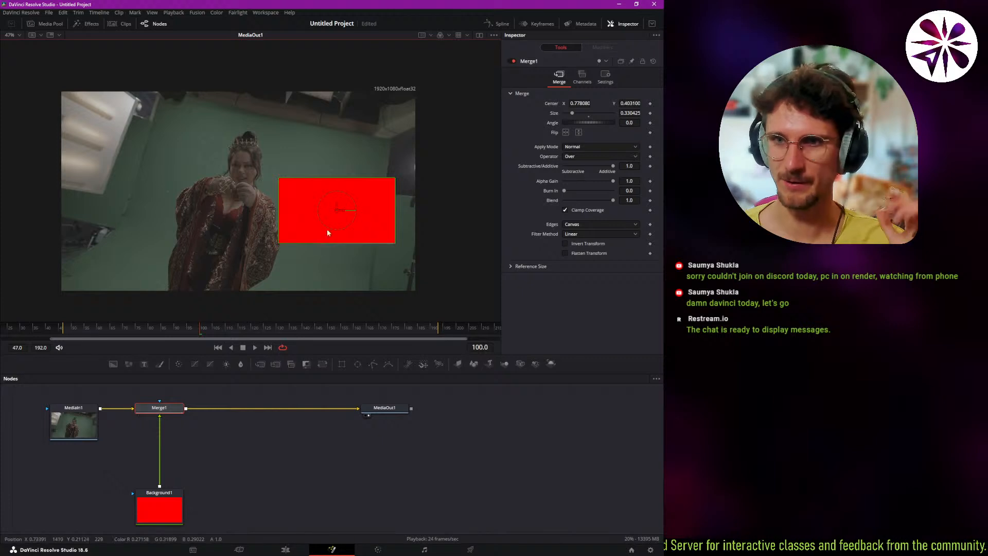
left_click_drag(335, 211, 315, 216)
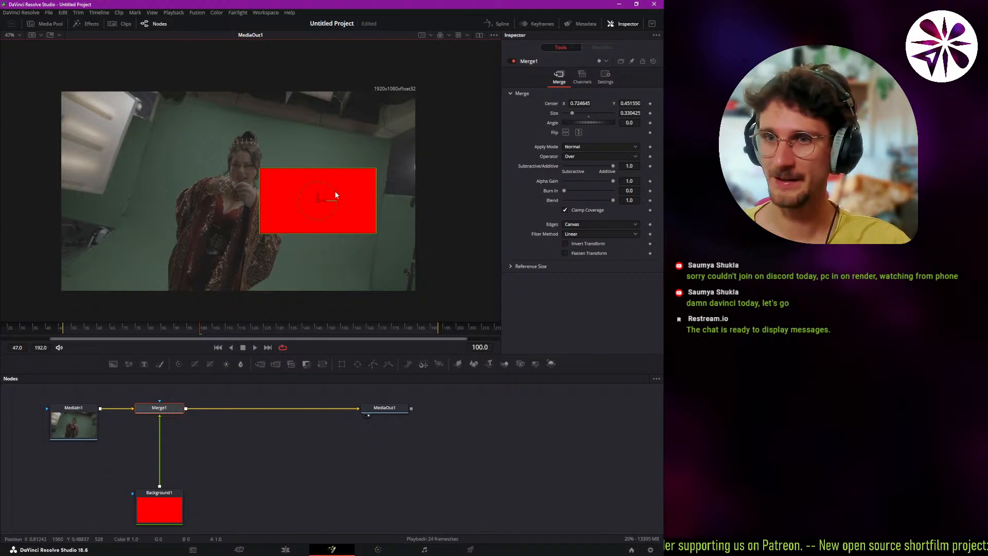
left_click(652, 62)
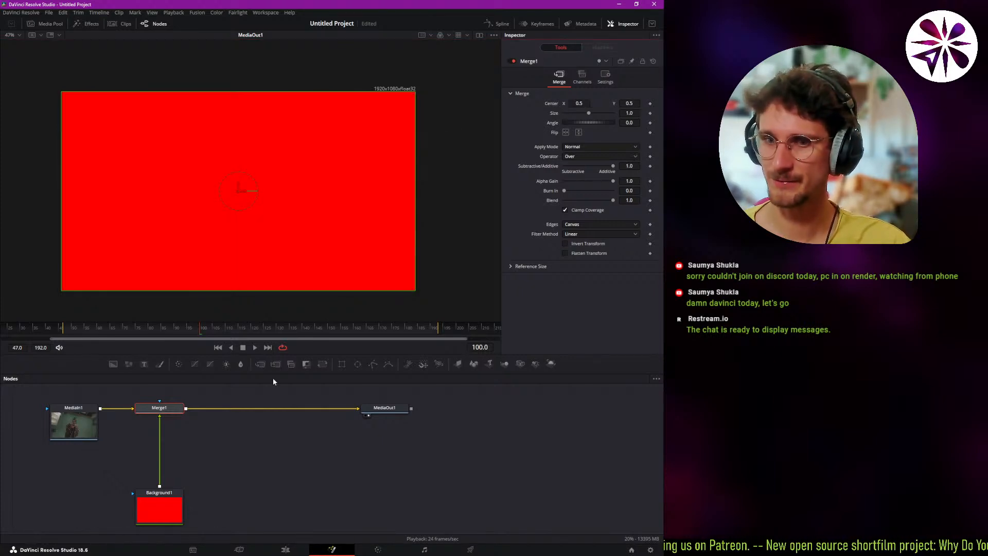
Insert a Transform node after Background1, scaling the red overlay to about 0.36 and centring it near X 0.77, Y 0.26.
left_click(163, 503)
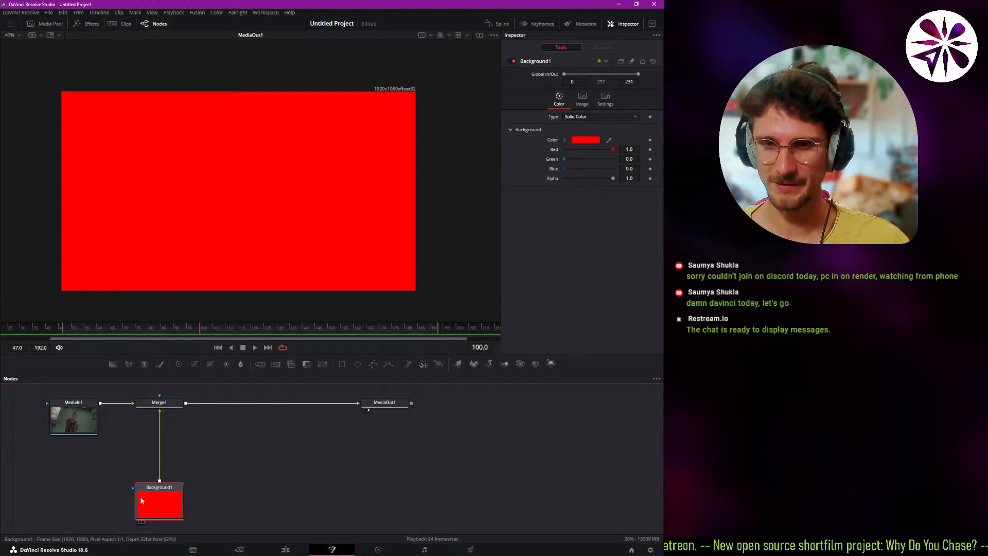
left_click(323, 363)
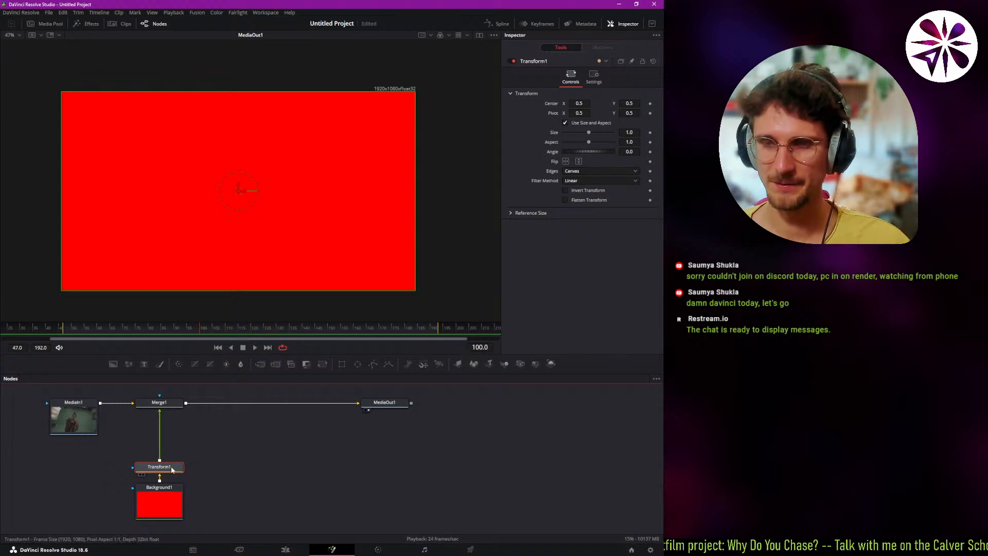
left_click_drag(241, 193, 280, 201)
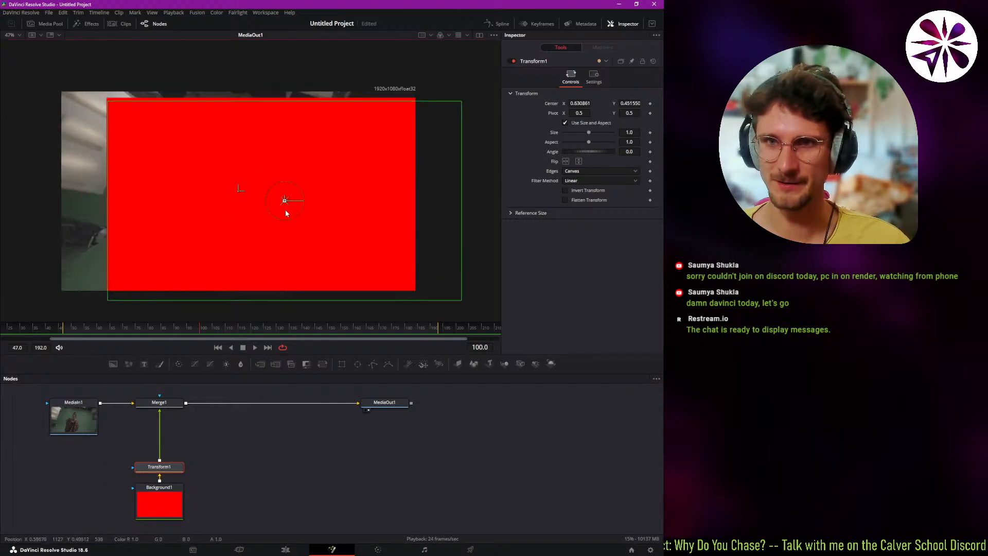
left_click_drag(453, 104, 340, 171)
left_click_drag(283, 204, 338, 241)
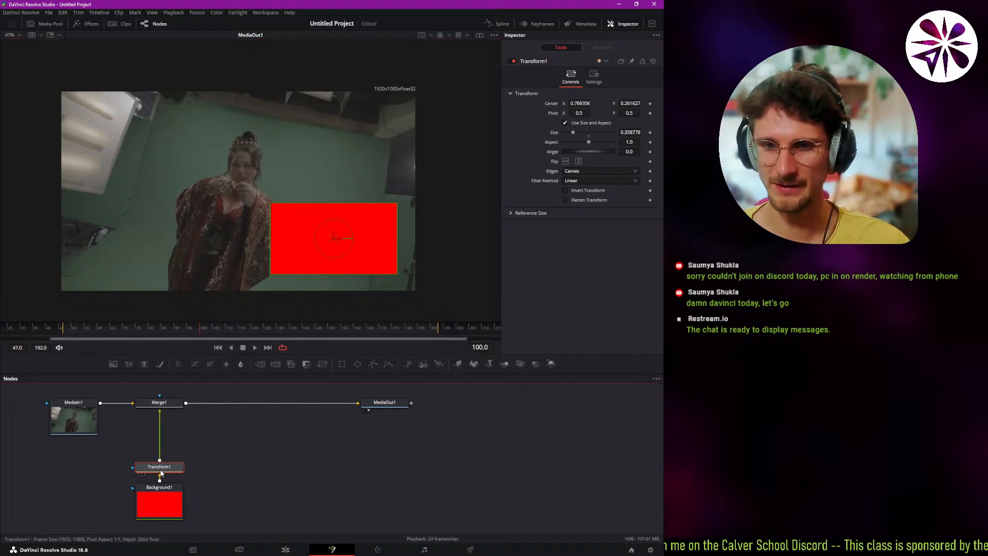
left_click(242, 486)
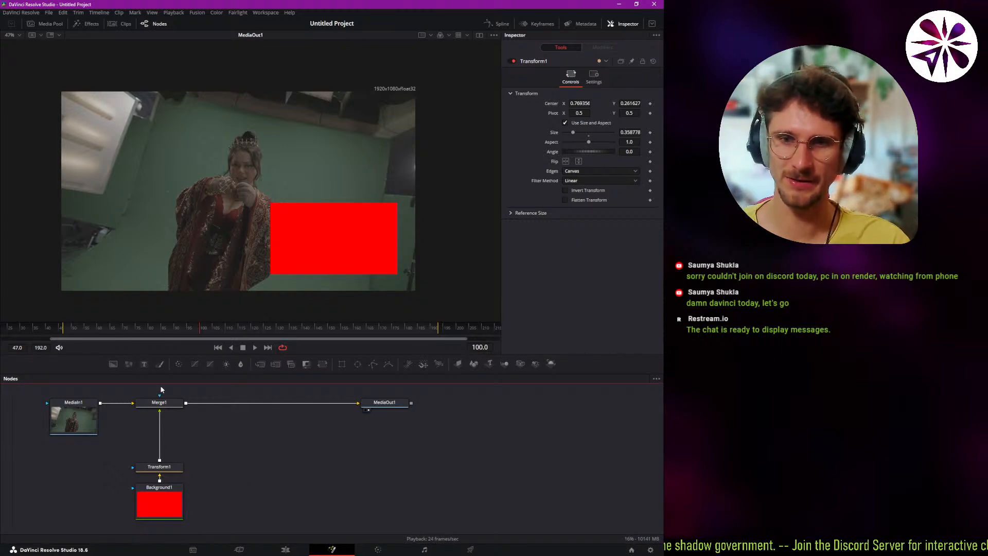
Review the settings of the MediaIn1, Transform1 and Background1 nodes.
left_click(85, 418)
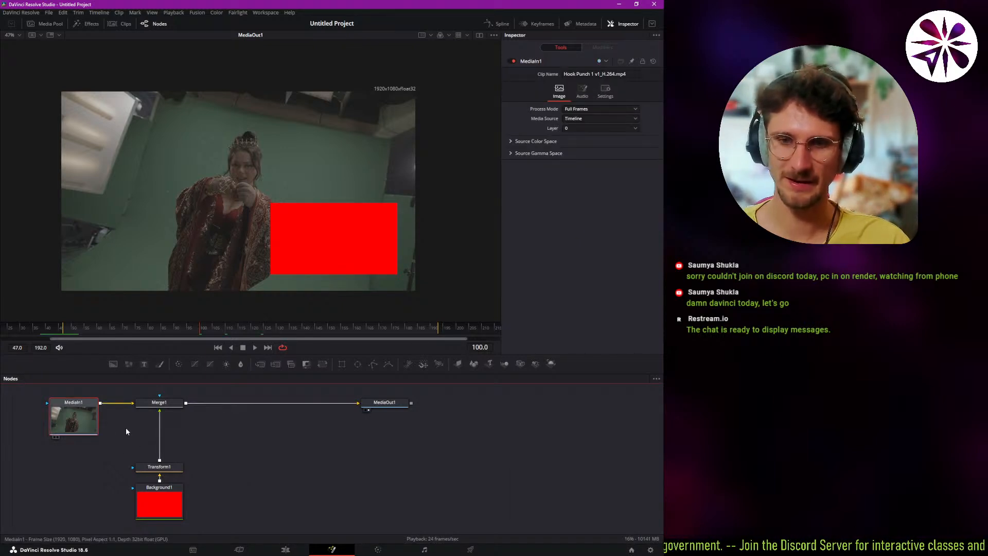
left_click(73, 412)
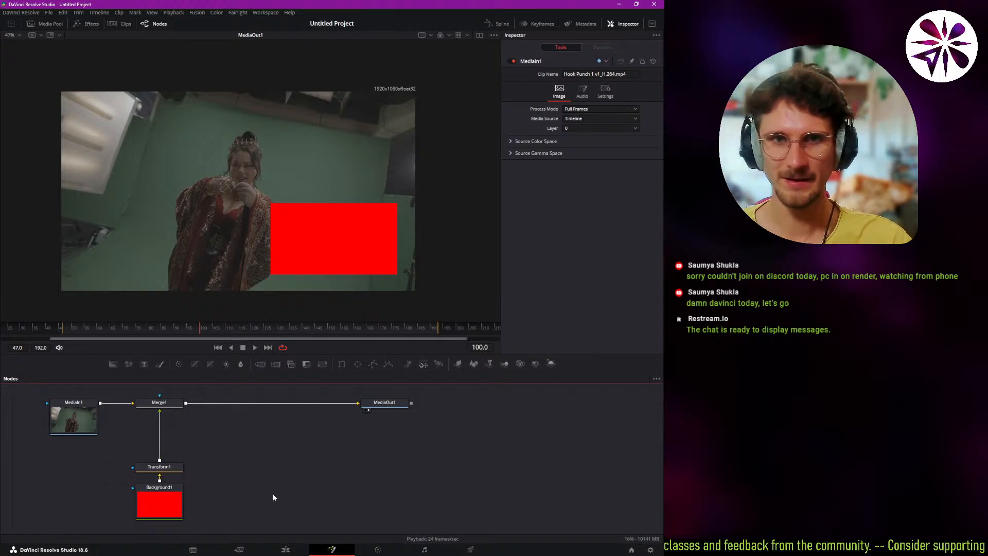
left_click(176, 467)
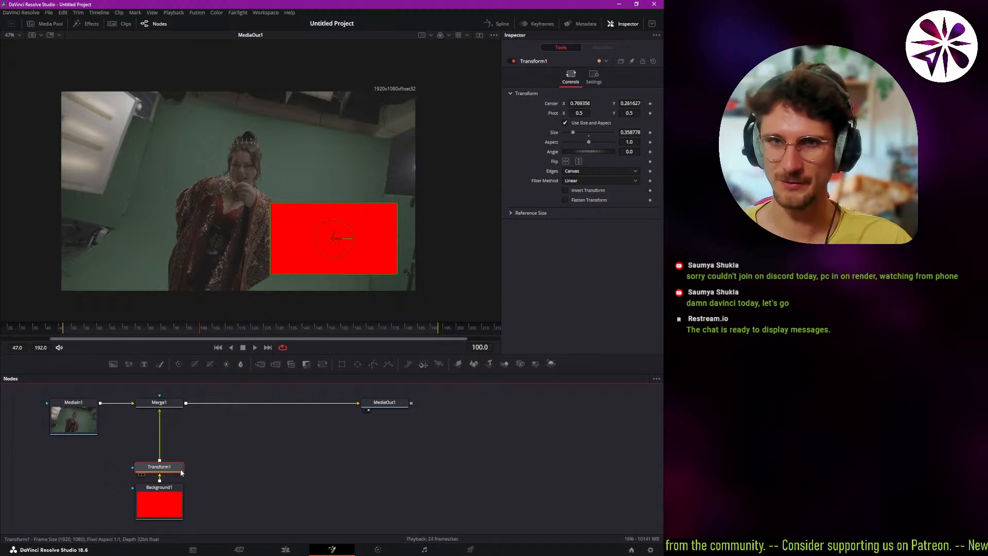
left_click(173, 506)
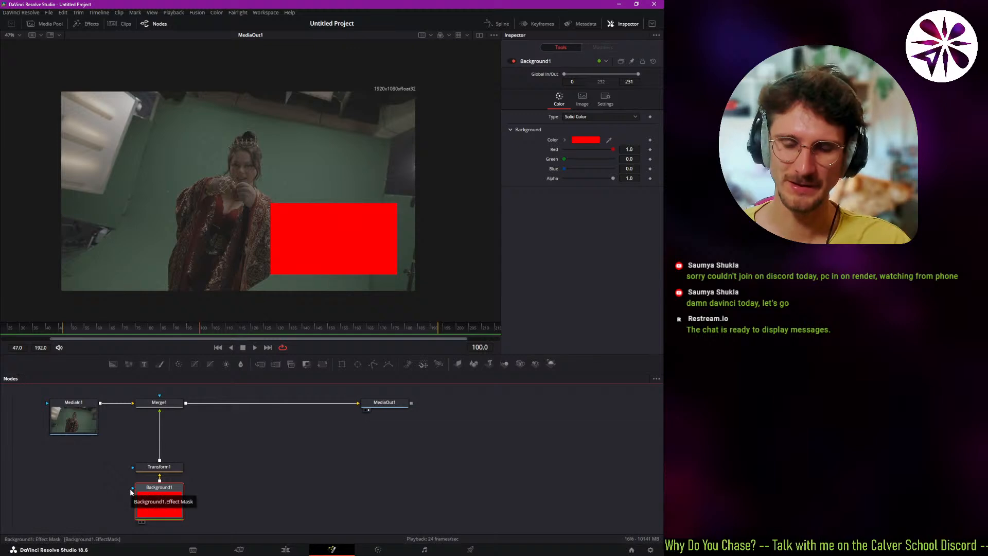
left_click_drag(197, 459, 220, 463)
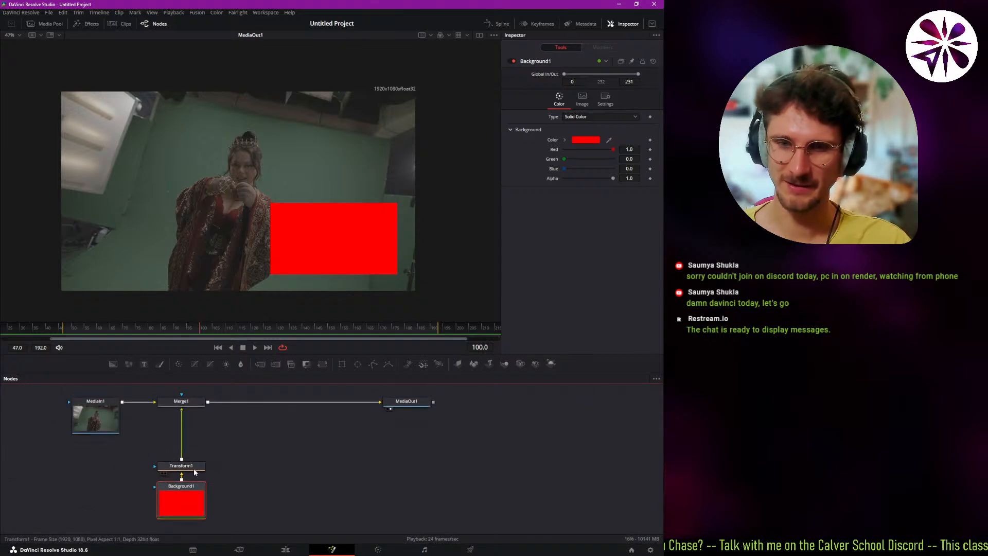
left_click(192, 466)
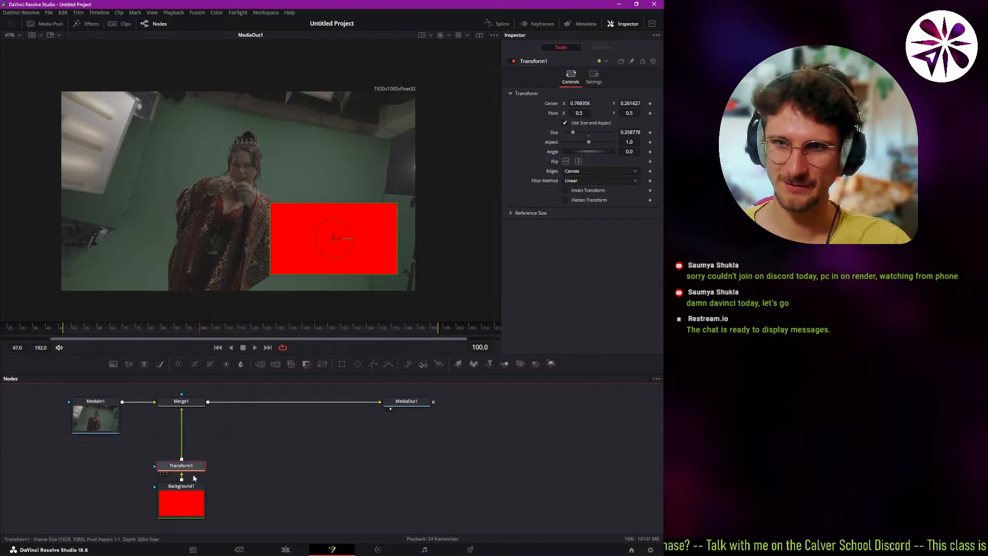
Add an Ellipse mask to Background1, arrange it below that node and enlarge the node graph area.
left_click(184, 501)
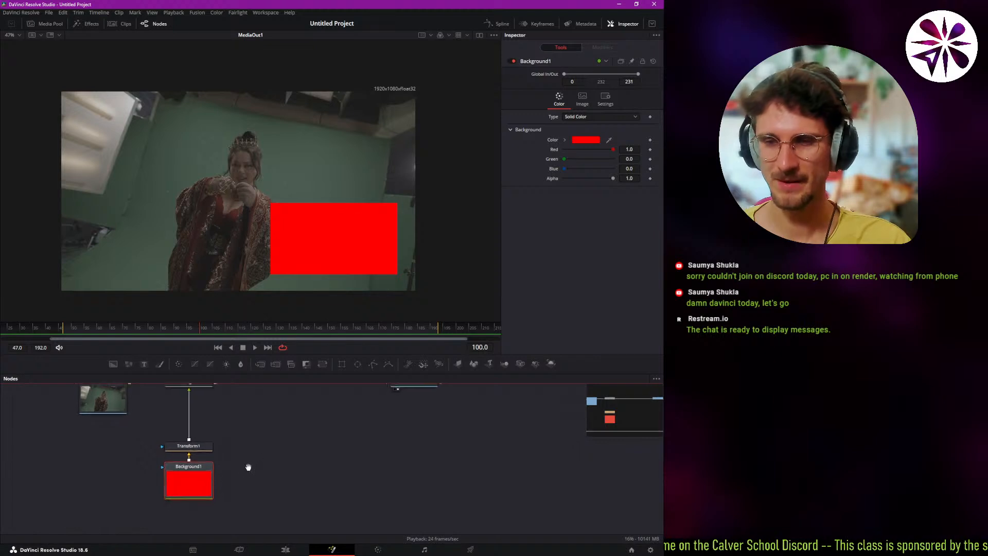
left_click_drag(248, 467, 245, 473)
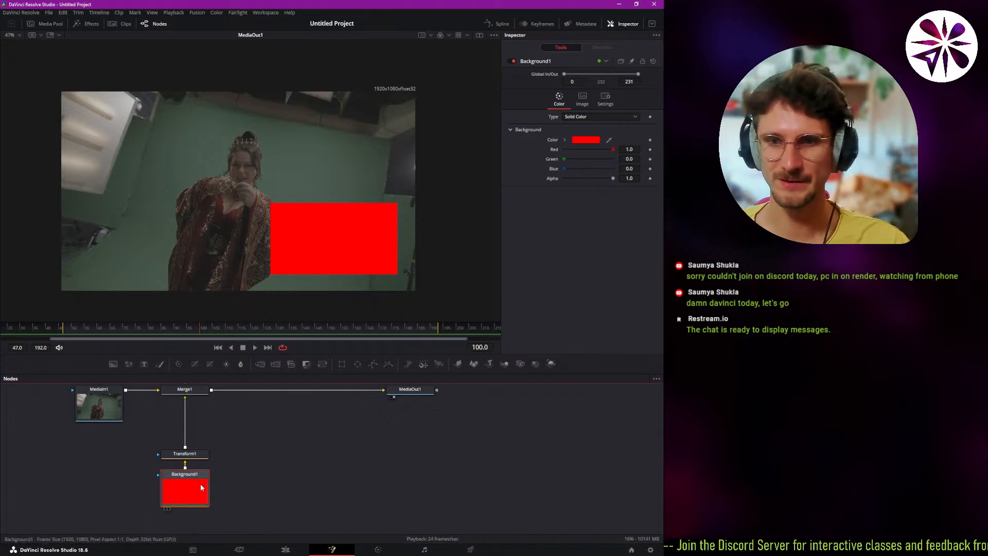
left_click(358, 364)
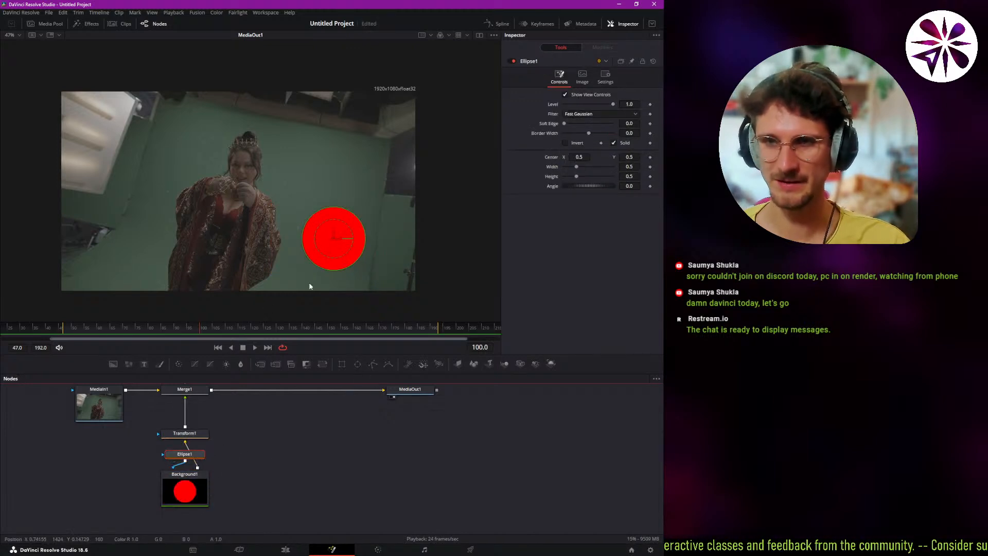
left_click_drag(207, 441, 201, 499)
mouse_move(239, 450)
left_mouse_down()
mouse_move(231, 481)
mouse_move(252, 436)
mouse_move(231, 455)
left_mouse_up()
left_click(253, 468)
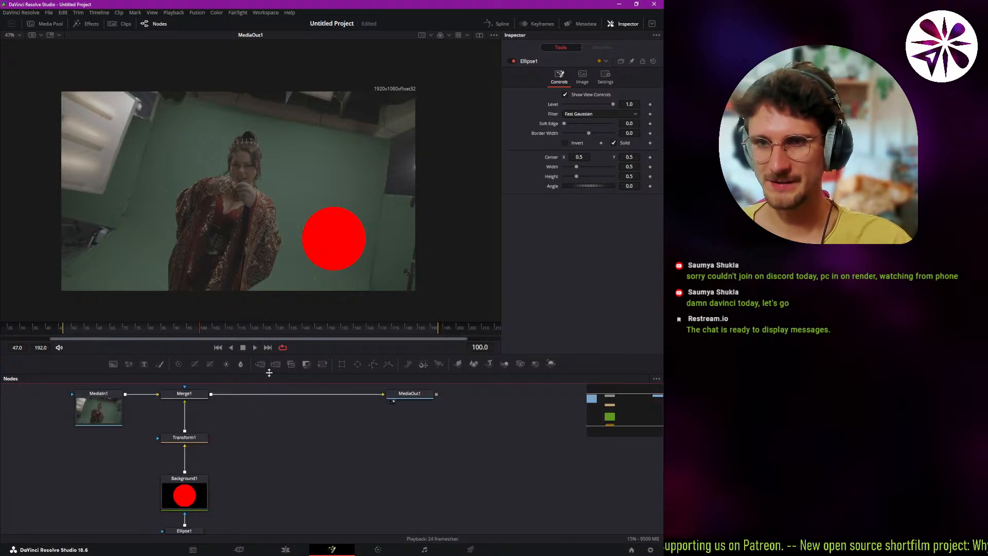
left_click_drag(269, 372, 269, 343)
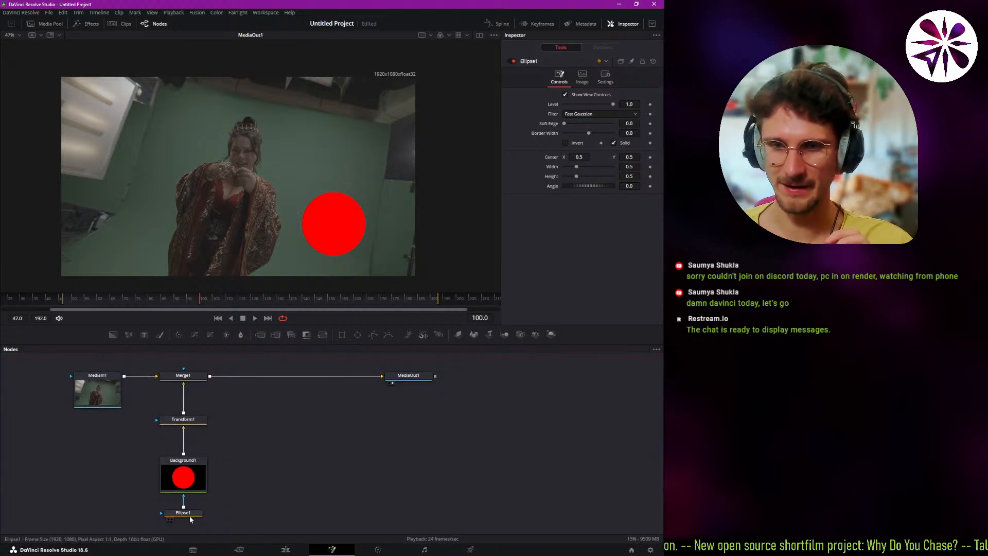
left_click_drag(190, 518, 191, 514)
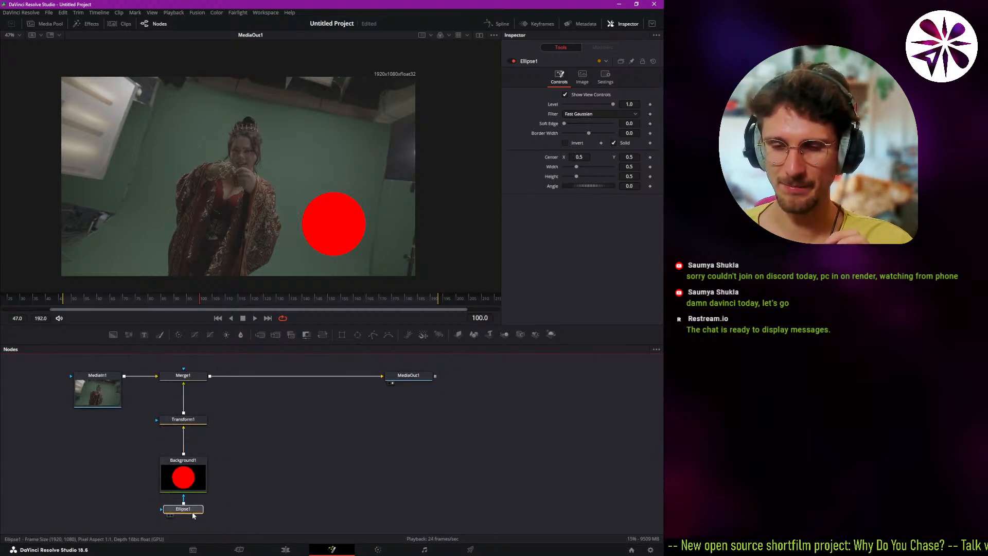
Move the masked red circle with Transform1 to a centre of about X 0.77, Y 0.22.
left_click(187, 484)
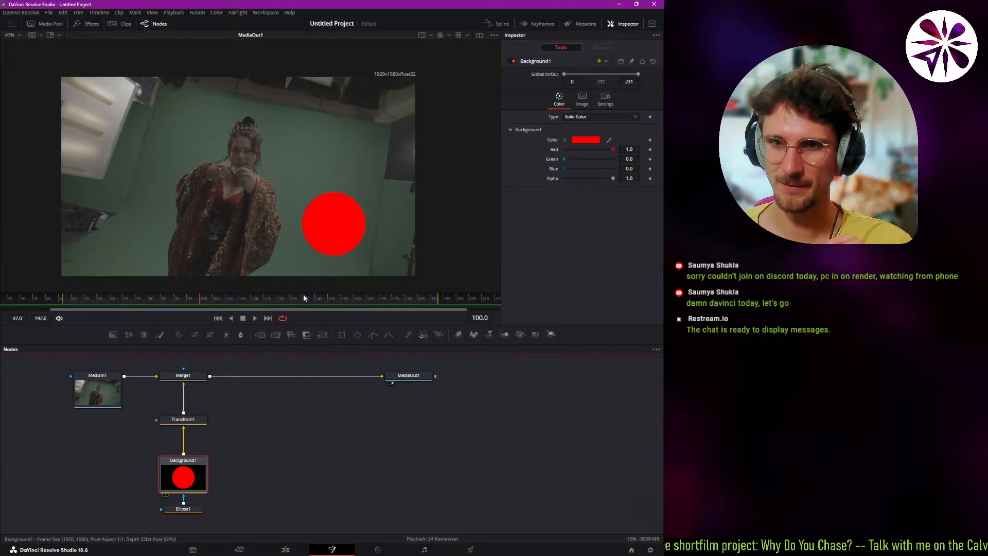
left_click(206, 420)
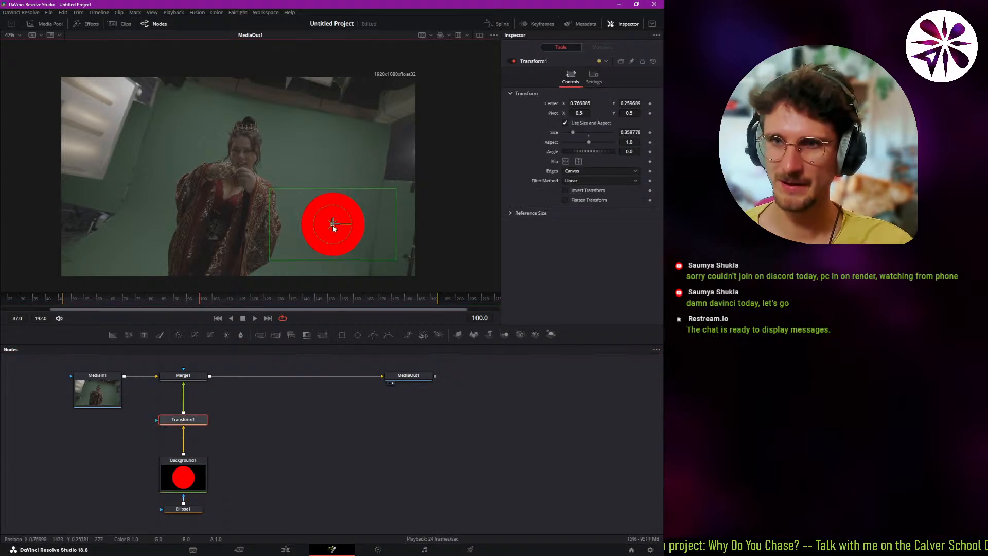
mouse_move(331, 225)
left_mouse_down()
mouse_move(272, 227)
mouse_move(287, 146)
mouse_move(236, 229)
mouse_move(329, 243)
mouse_move(319, 232)
mouse_move(334, 230)
left_mouse_up()
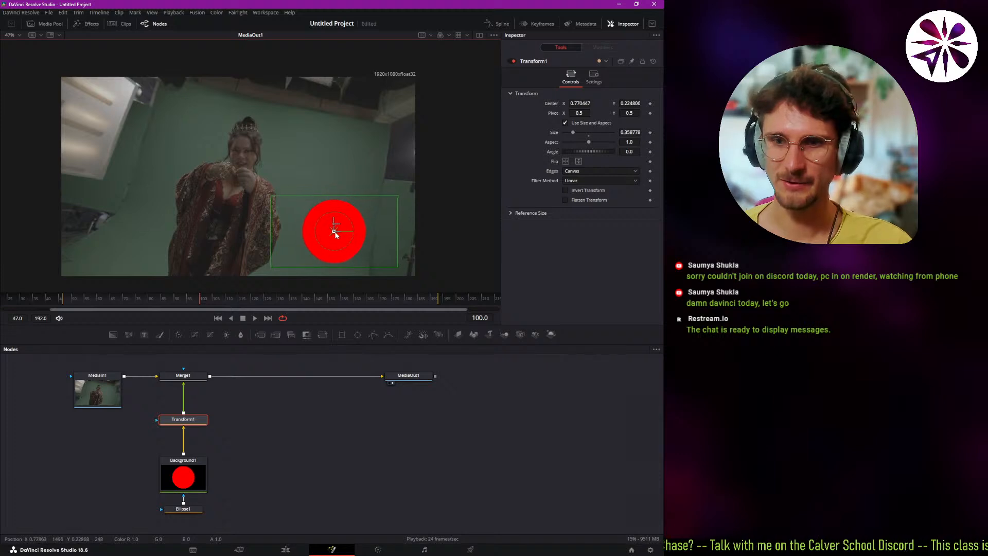
Detach Ellipse1 from Background1, place it above Merge1 and connect it to Merge1's effect mask input.
left_click_drag(184, 510, 200, 422)
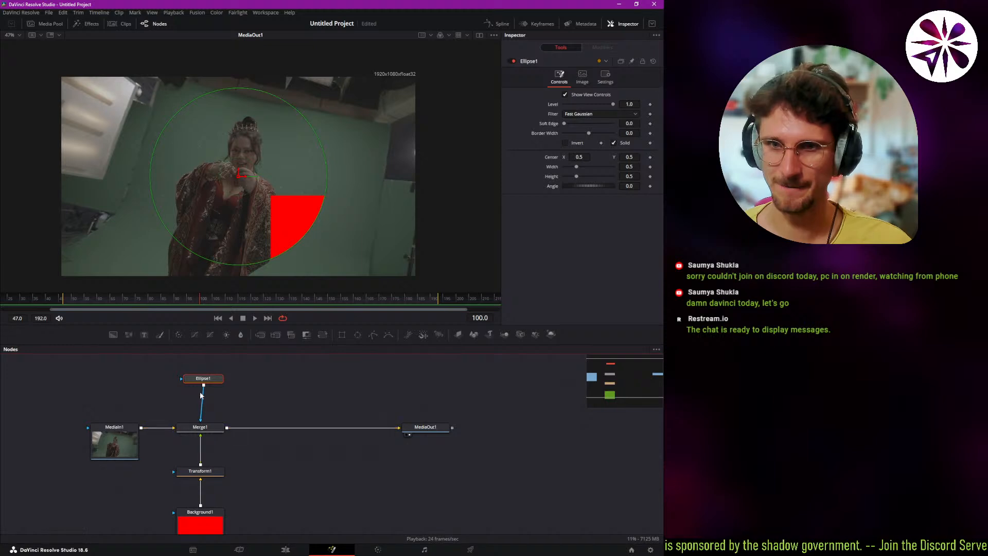
Move the red background with Transform1 to a centre of about X 0.80, Y 0.40.
left_click_drag(205, 382, 202, 399)
left_click_drag(254, 453, 249, 419)
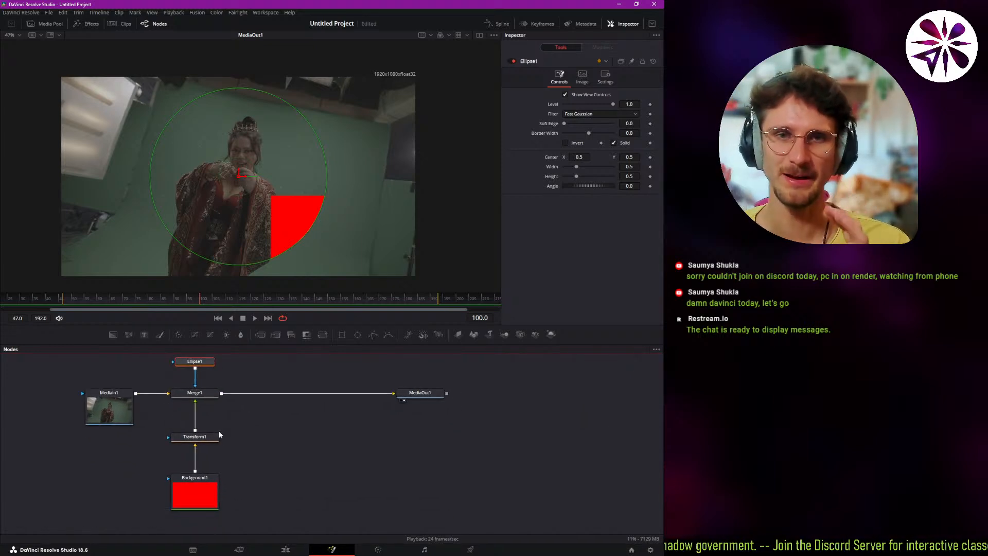
left_click(194, 393)
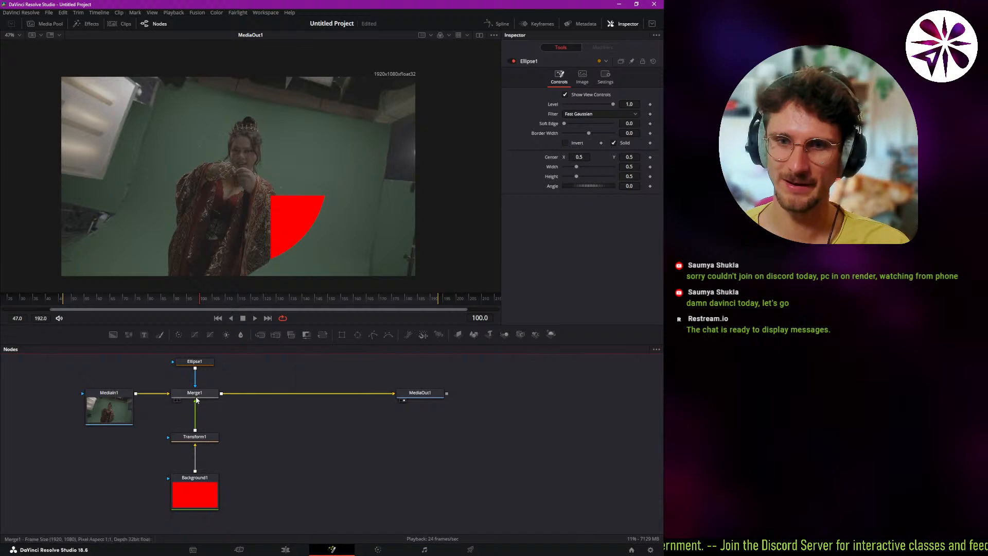
left_click(211, 437)
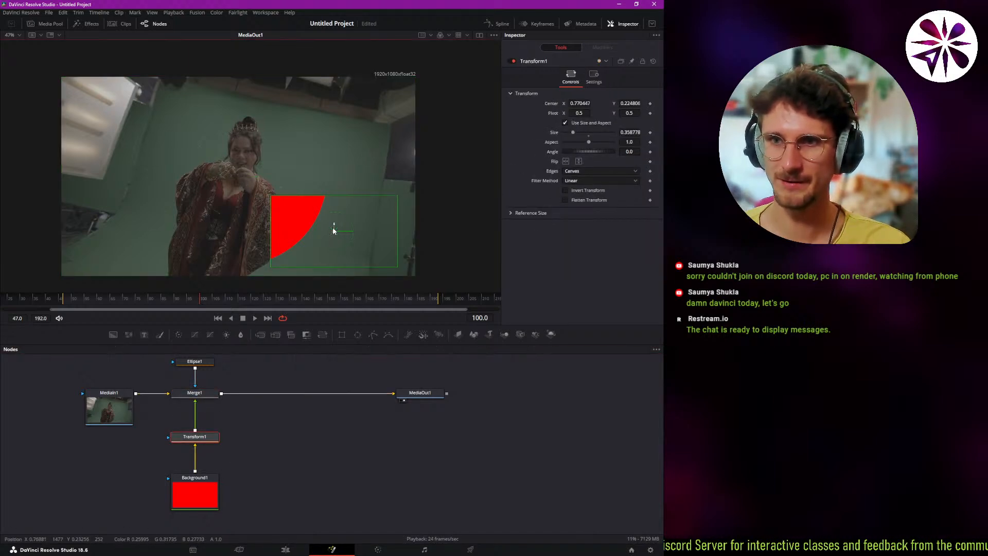
left_click_drag(332, 237, 247, 249)
left_click_drag(267, 257, 320, 187)
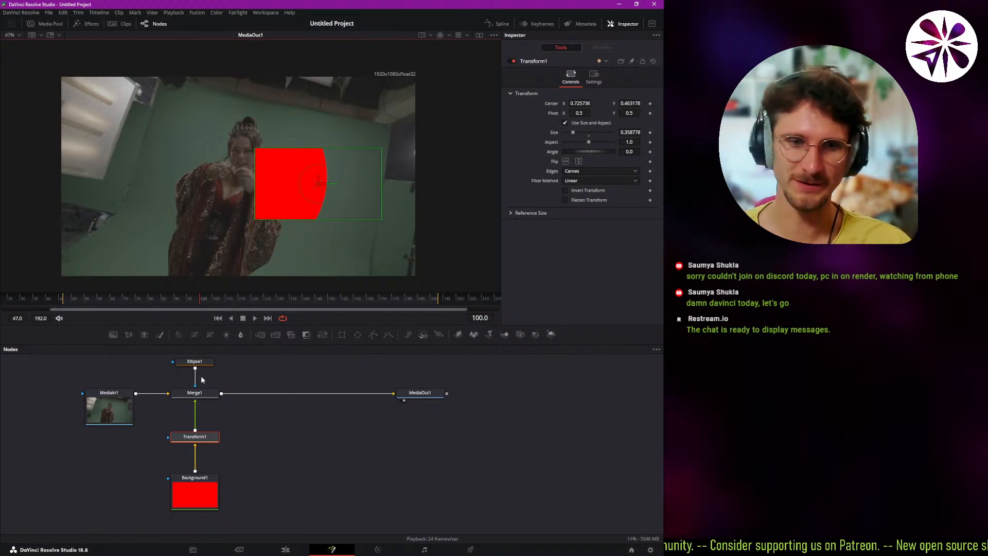
left_click_drag(320, 187, 346, 198)
Set Ellipse1's soft edge to about 0.017 and reset its border width to 0.
left_click_drag(201, 403, 198, 436)
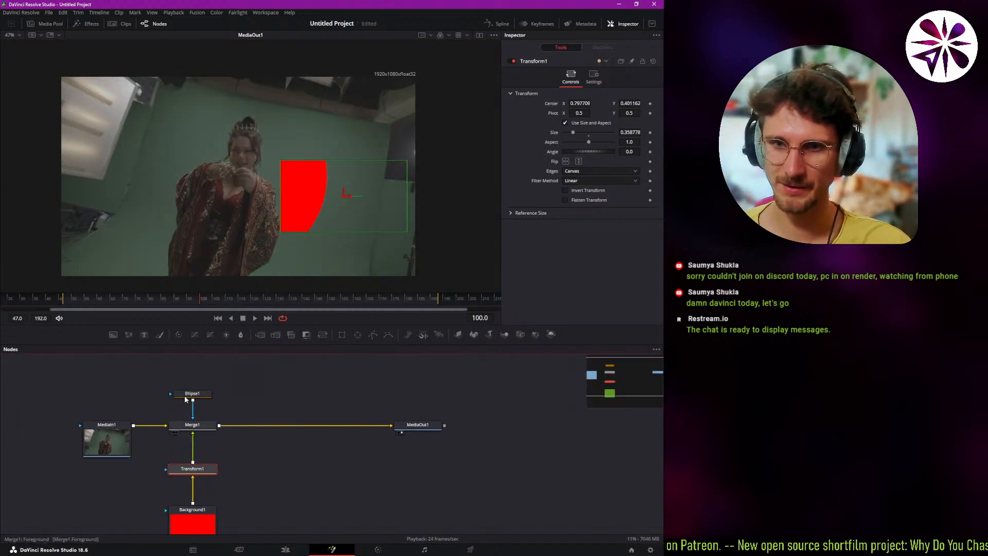
left_click(205, 395)
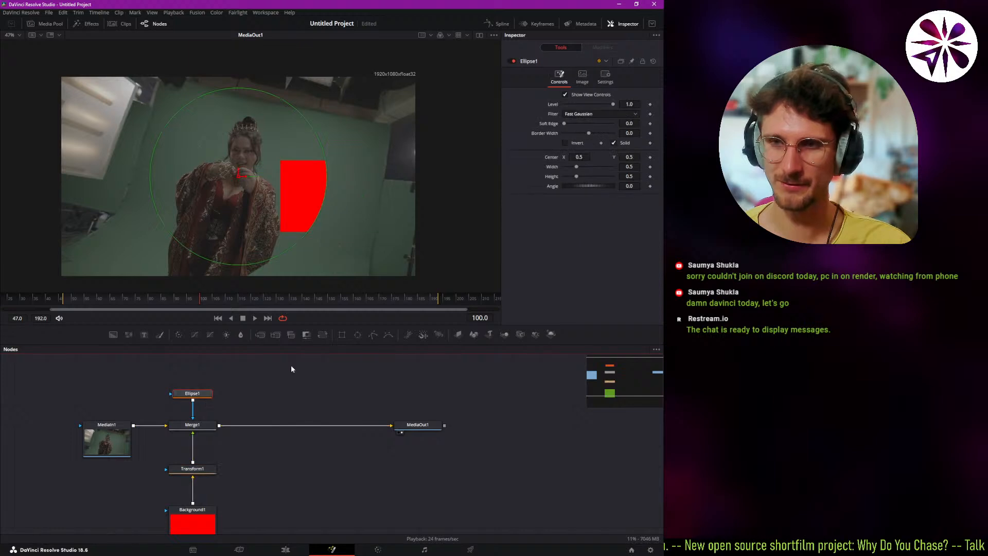
left_click_drag(564, 124, 587, 140)
double_click(587, 137)
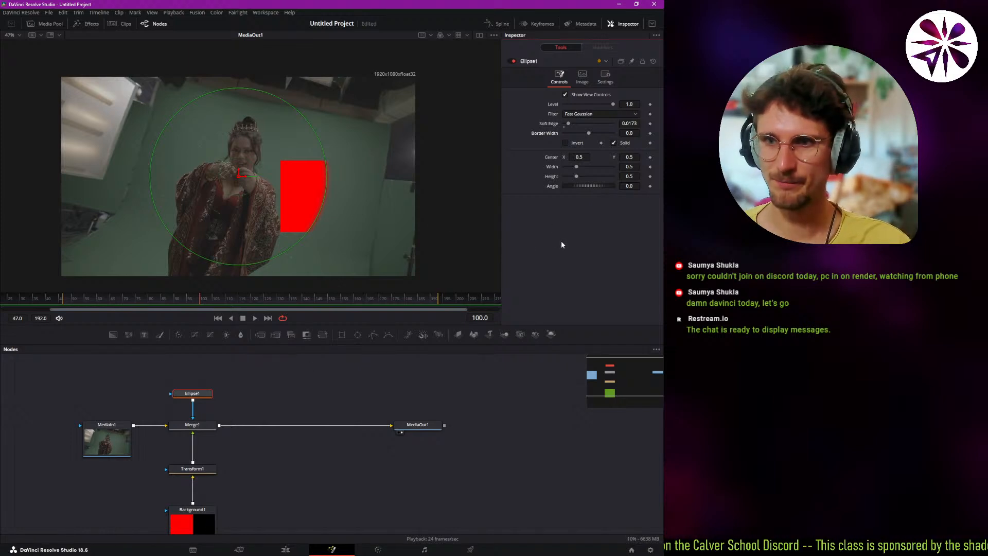
left_click(190, 392)
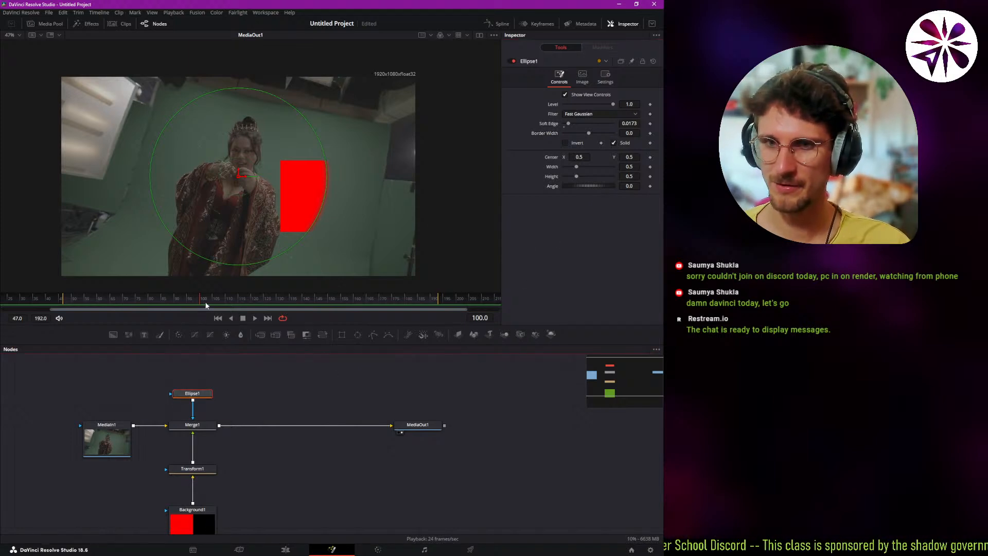
Keyframe Ellipse1's Center at X 0.5, Y 0.5 on frame 89 and at about X 0.93, Y 0.38 around frame 119.
left_click_drag(178, 306, 171, 305)
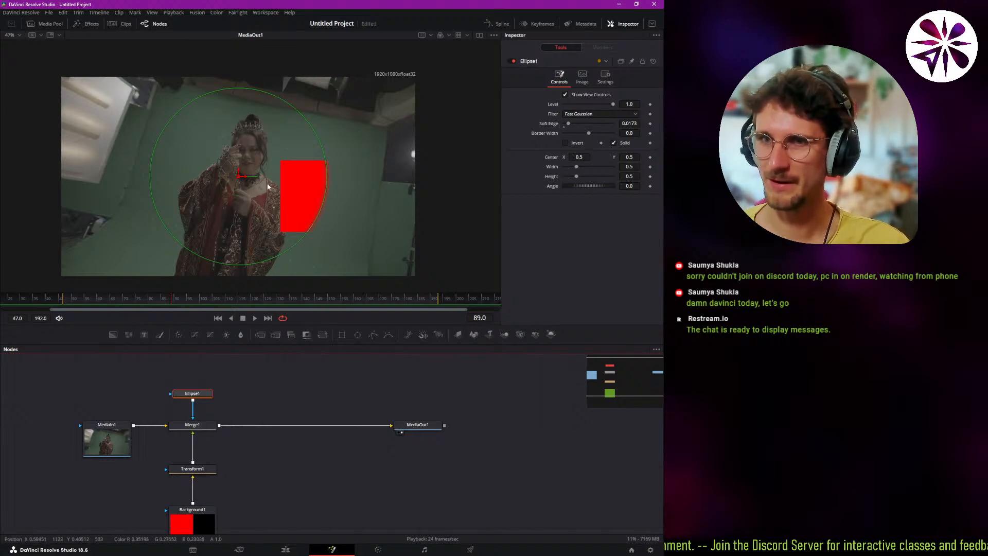
left_click_drag(268, 186, 292, 183)
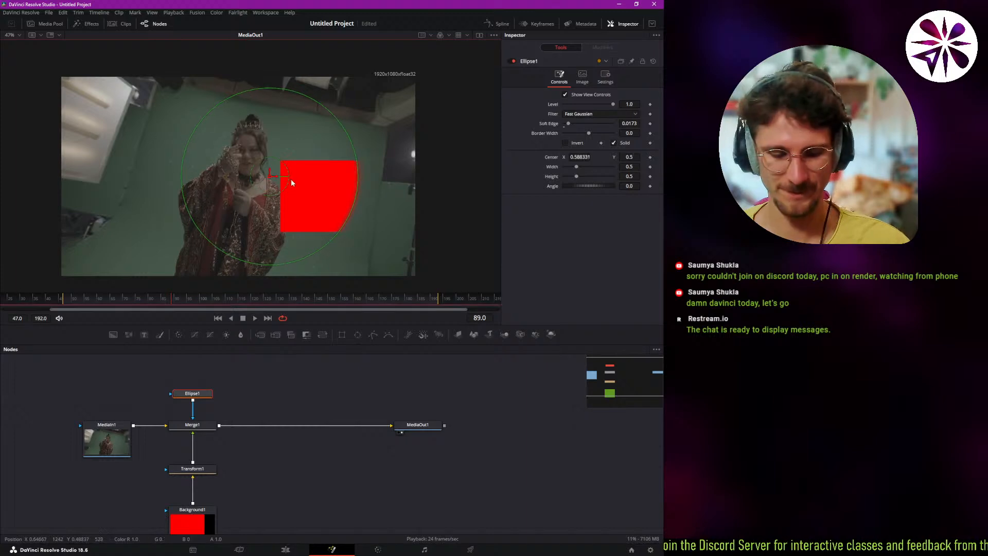
key("ctrl+z")
left_click(650, 157)
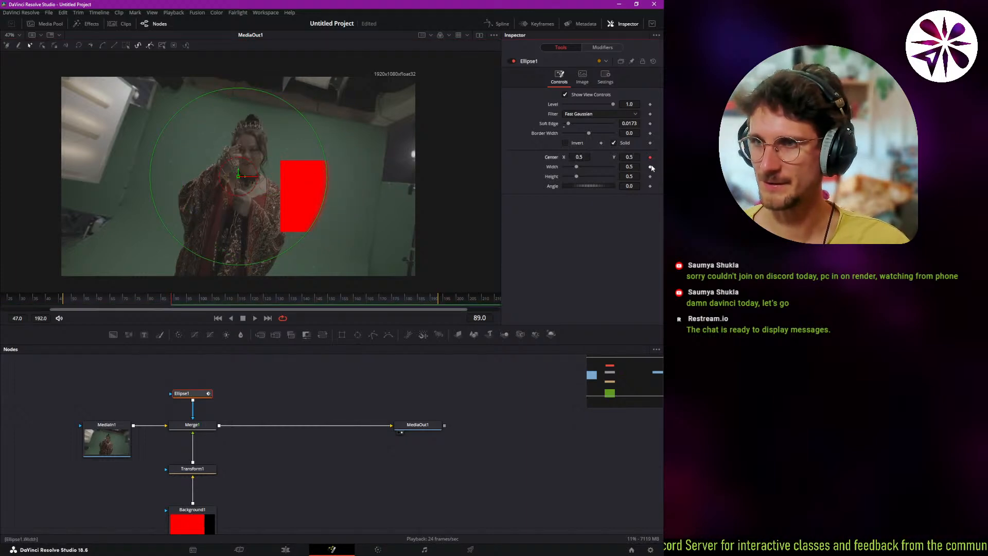
left_click_drag(203, 301, 249, 299)
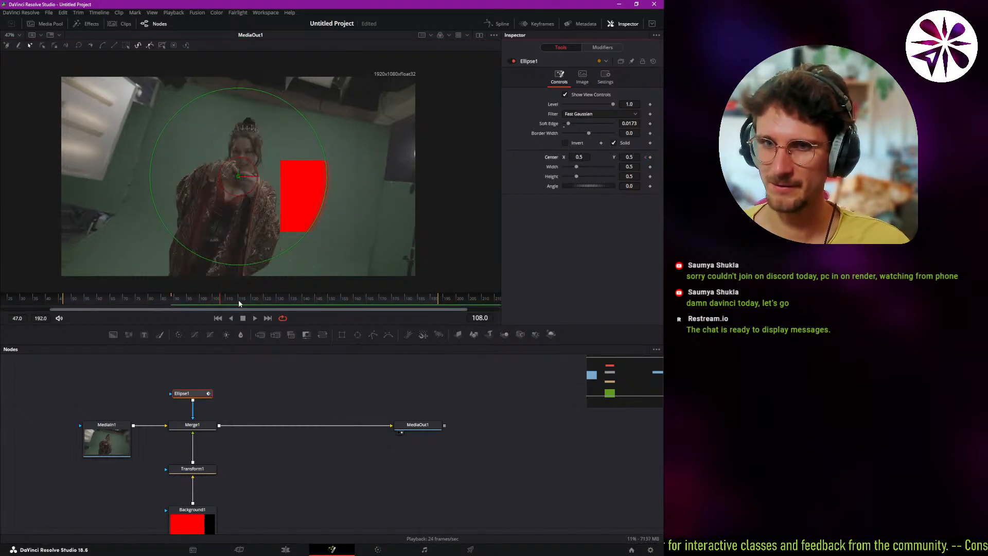
left_click_drag(236, 176, 391, 199)
Play the mask animation from frame 83, first with Ellipse1 selected and again with Merge1 selected.
left_click_drag(252, 303, 161, 304)
key("Left")
key("Left")
key("Left")
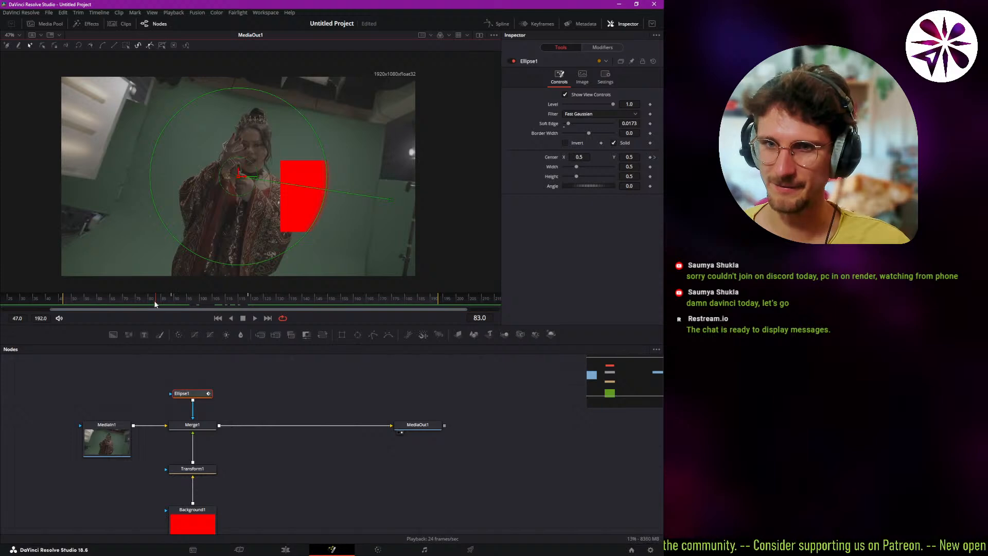
key("space")
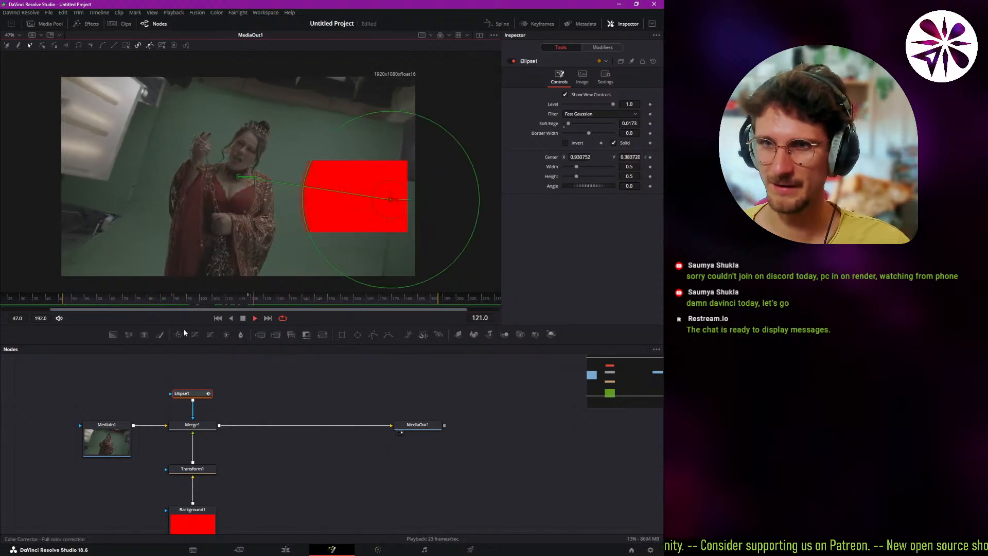
key("space")
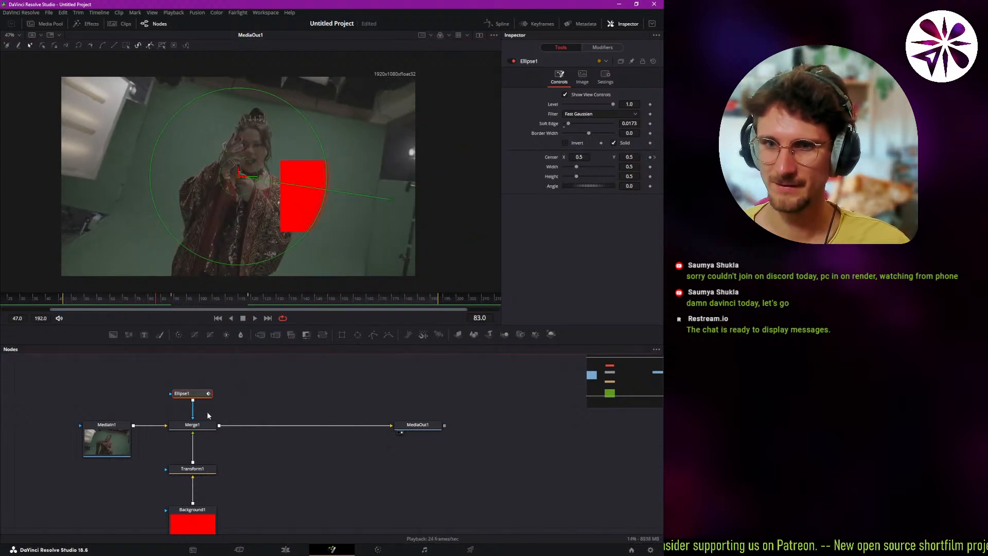
left_click(200, 427)
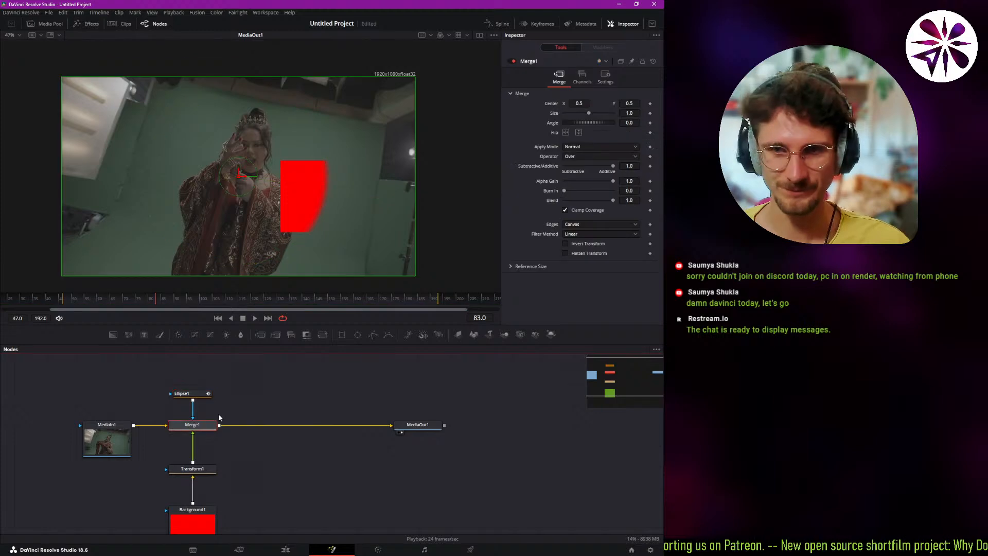
key("space")
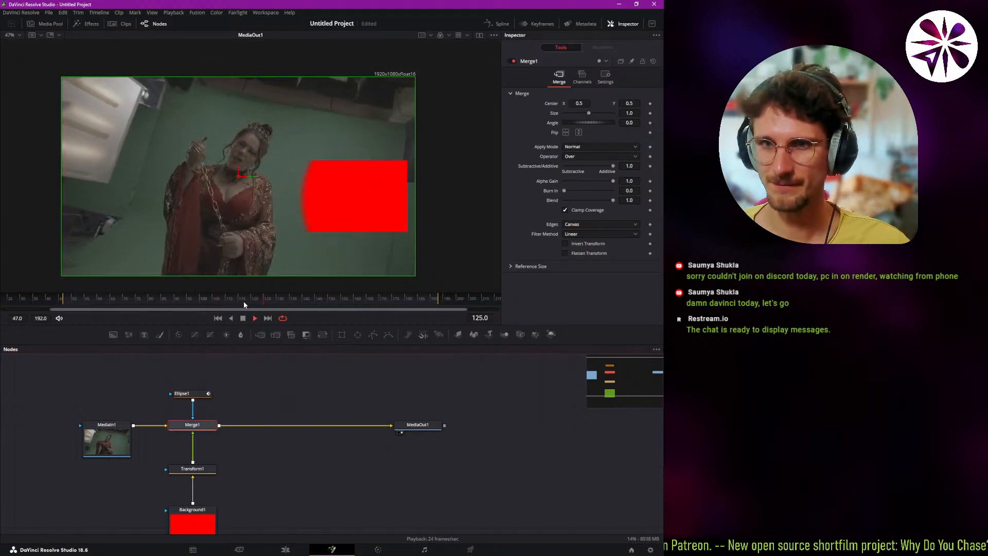
key("space")
Examine Ellipse1's Center keyframes in the Keyframes editor, expanding and collapsing its track, and close the editor.
left_click(196, 393)
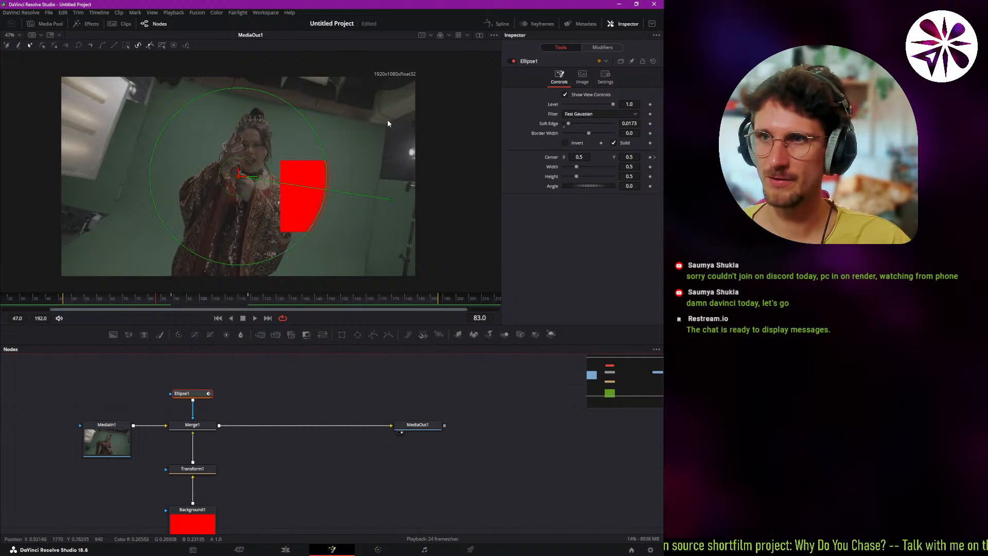
left_click(541, 25)
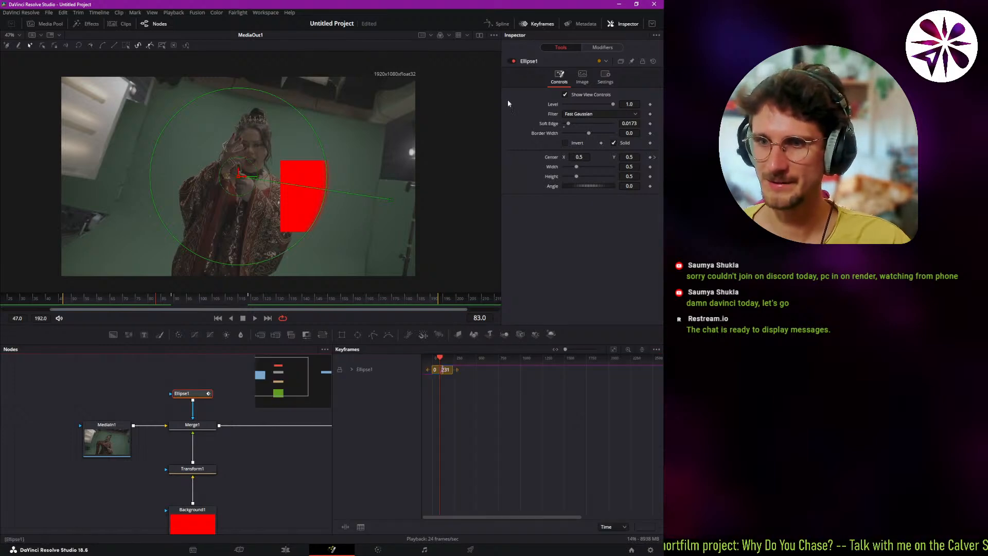
left_click_drag(452, 395, 508, 415)
scroll(499, 402, "up", 5)
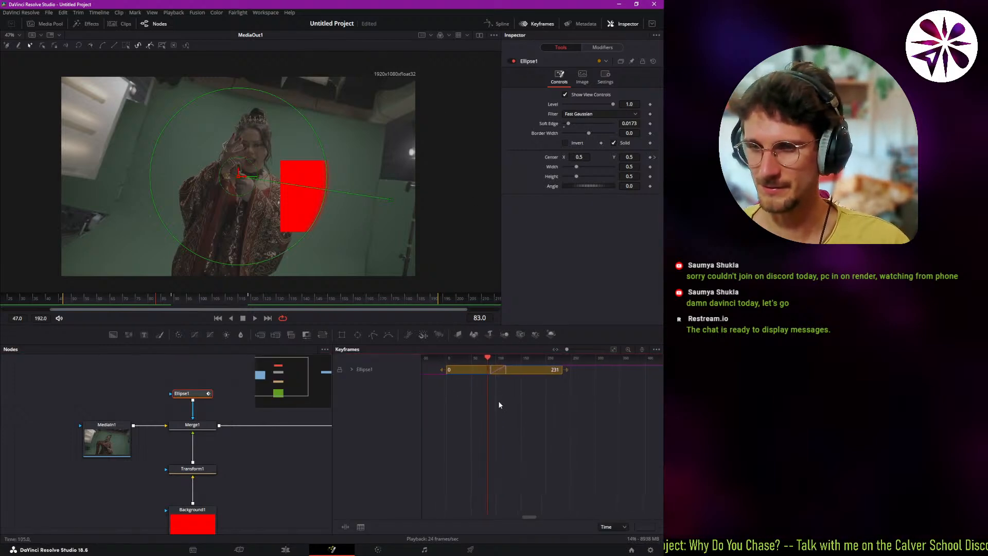
left_click(351, 369)
scroll(516, 390, "up", 3)
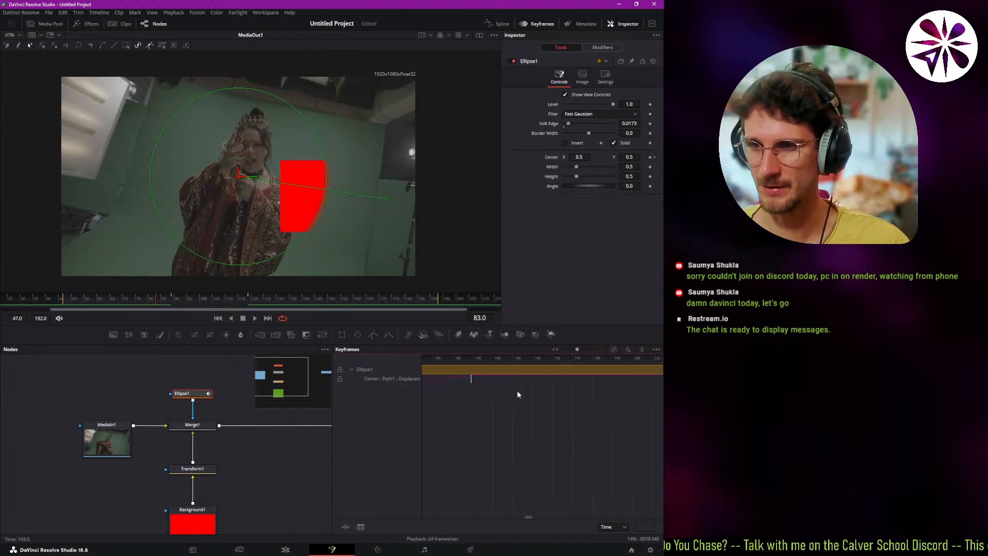
scroll(516, 390, "down", 3)
left_click(351, 369)
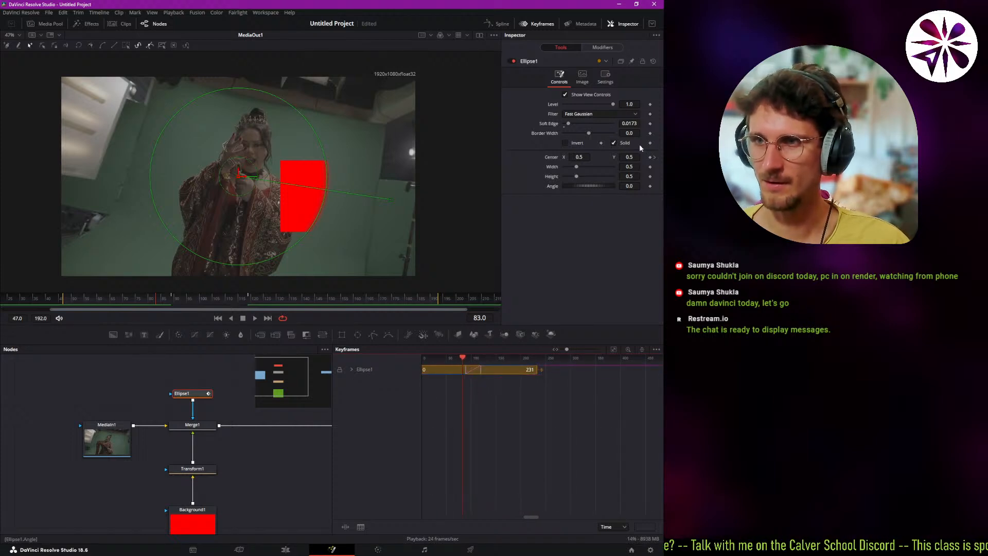
left_click(535, 24)
Show the Displacement curve of Ellipse1's Center path in the Spline editor.
left_click(499, 24)
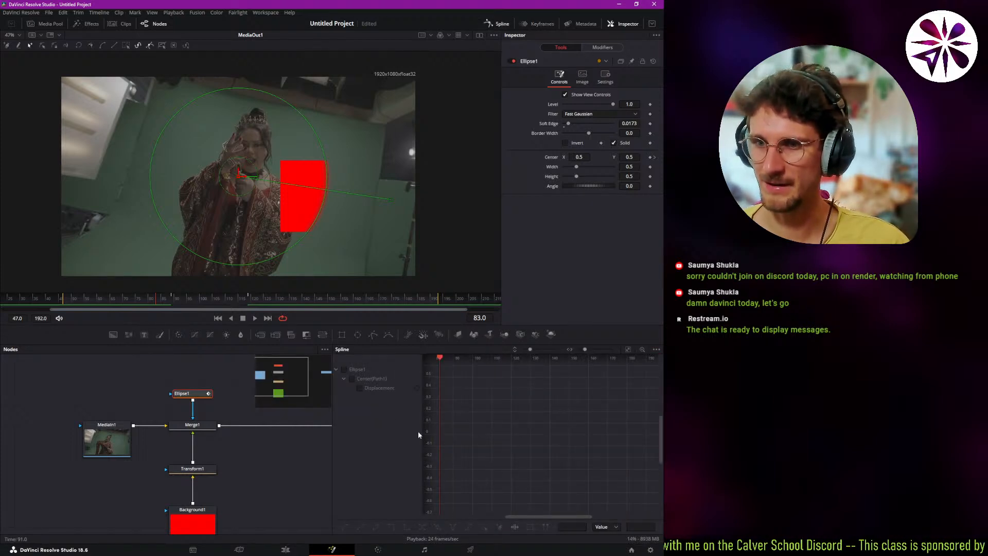
mouse_move(503, 390)
left_mouse_down()
mouse_move(542, 398)
mouse_move(510, 390)
left_mouse_up()
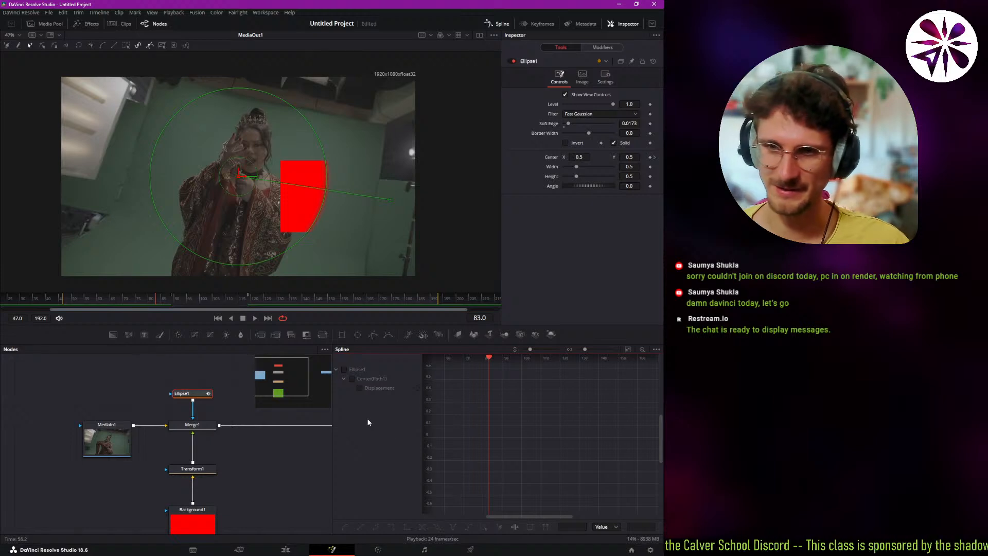
left_click(359, 387)
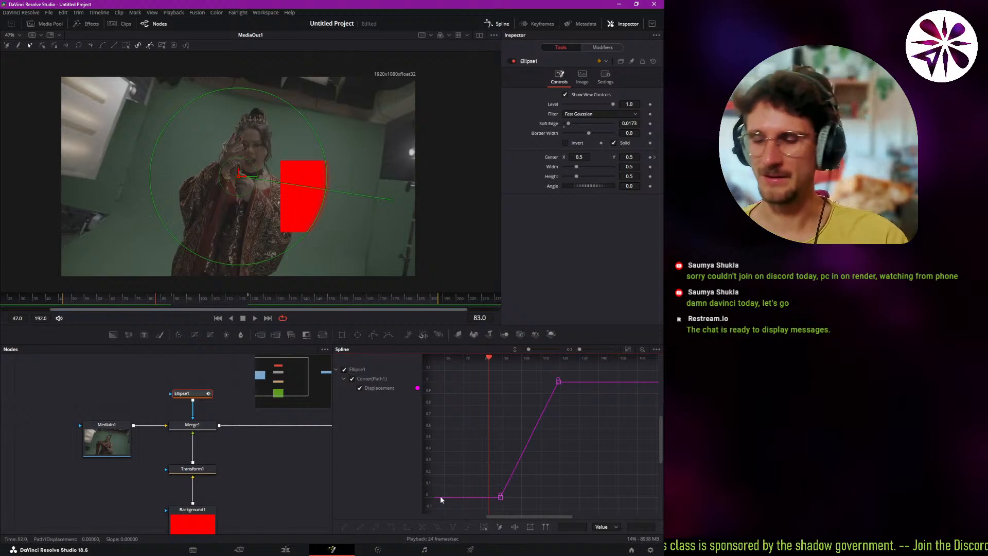
left_click_drag(479, 486, 473, 481)
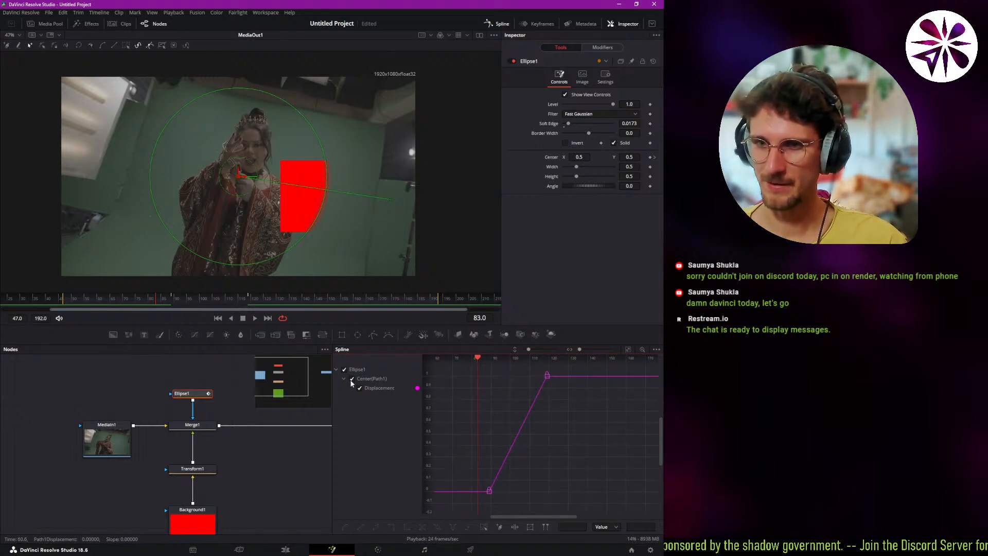
Select both Displacement keyframes and flatten their handles horizontally to shape a steep ease-in, ease-out S-curve.
left_click_drag(463, 459, 502, 497)
left_click_drag(579, 369, 495, 490)
key("space")
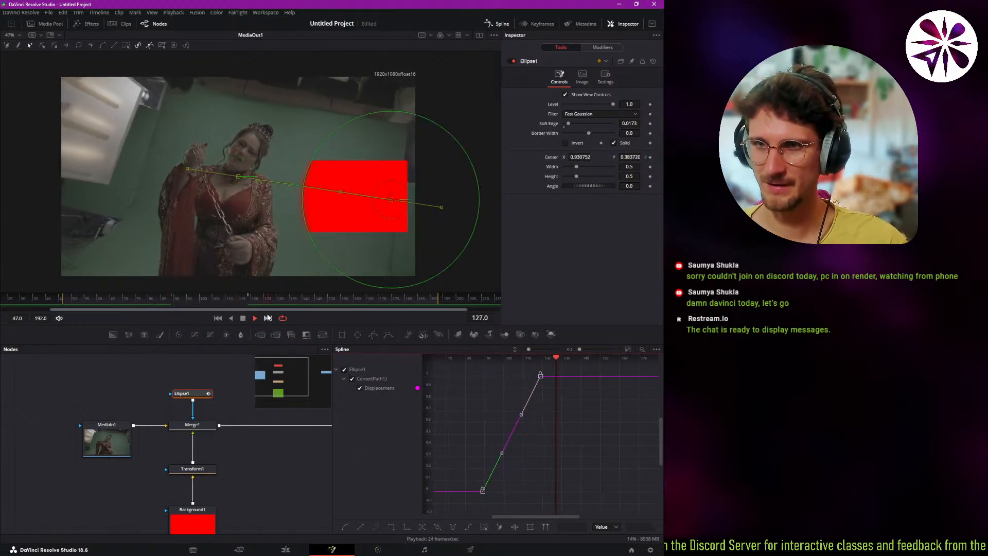
key("space")
left_click_drag(524, 452, 547, 491)
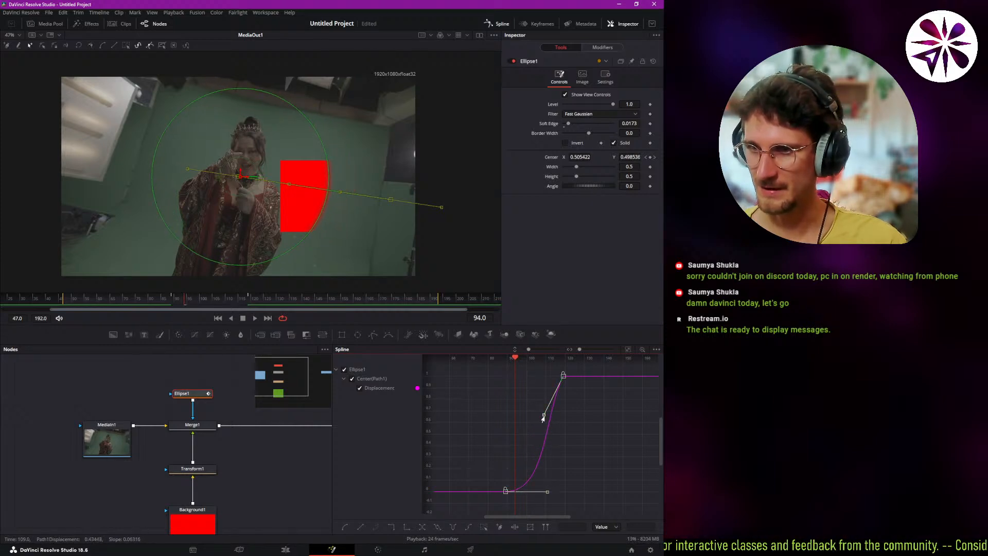
left_click_drag(545, 416, 493, 380)
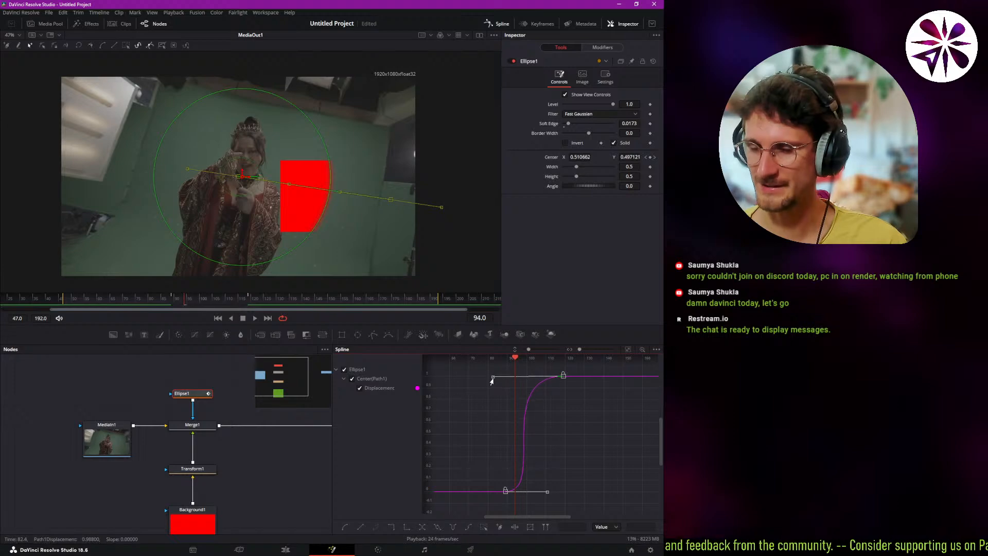
Play back the eased mask movement from before the first keyframe with Ellipse1 deselected.
left_click(146, 298)
key("space")
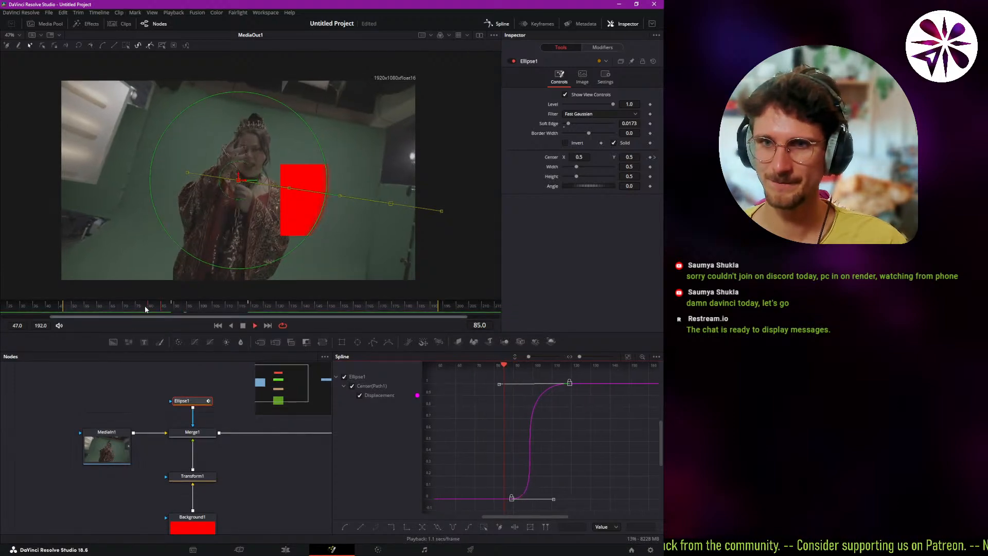
left_click(150, 412)
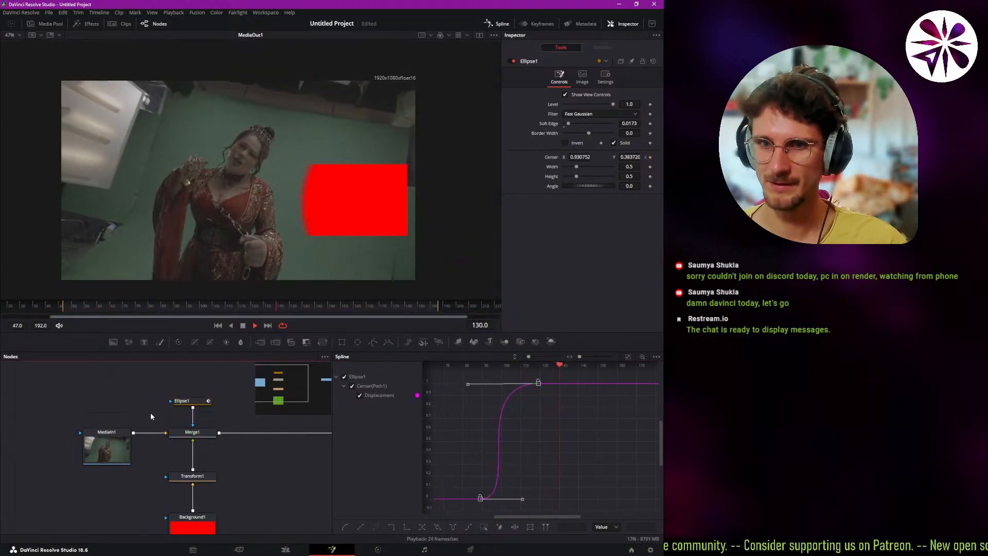
left_click(146, 303)
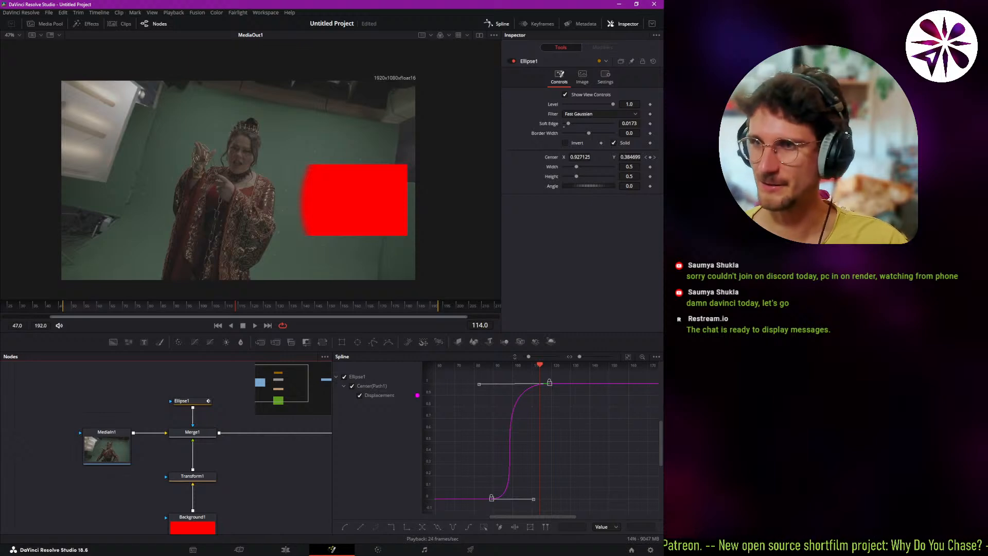
left_click_drag(247, 478, 238, 414)
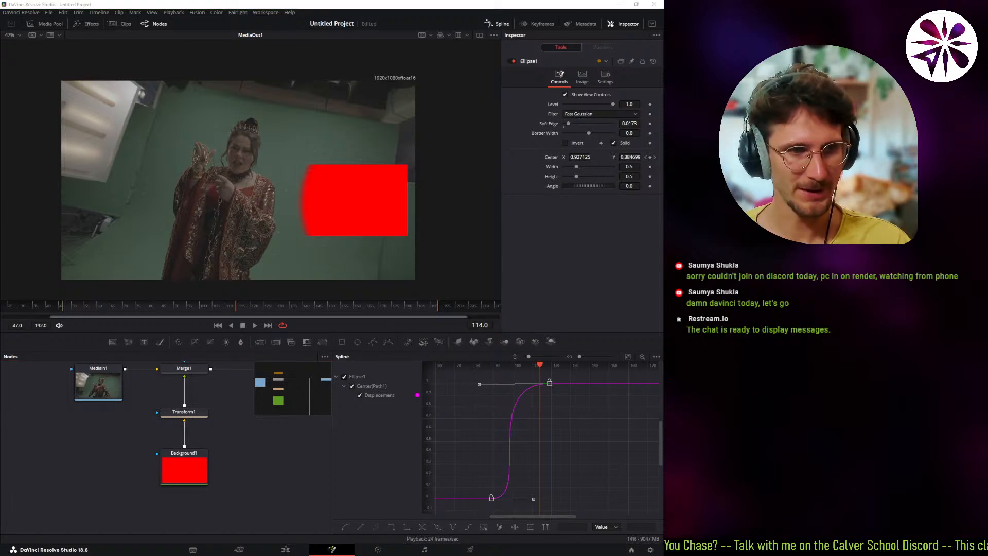
left_click(236, 429)
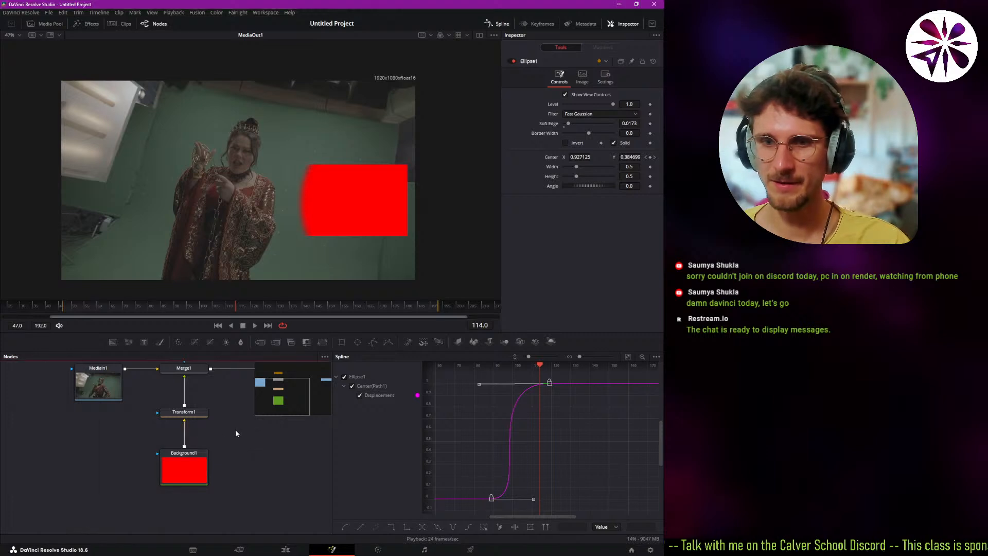
left_click_drag(204, 421, 200, 466)
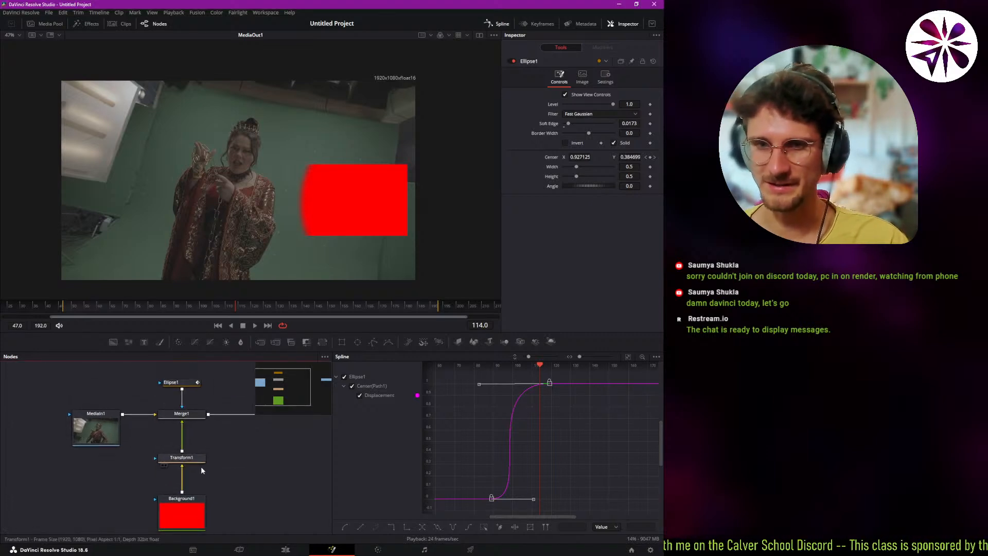
Move Ellipse1 from Merge1's mask input to Background1's and restore the ellipse to its default, unanimated settings.
left_click(173, 381)
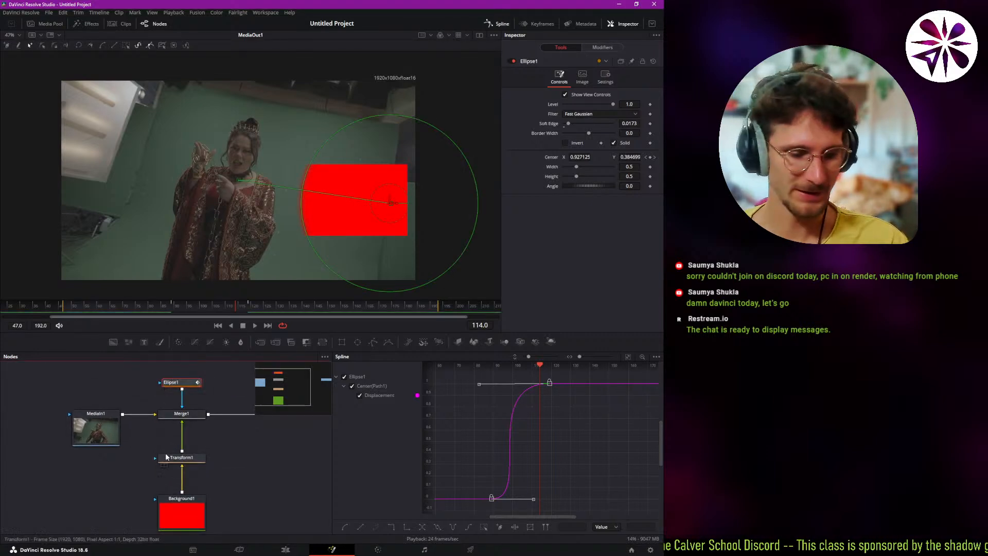
left_click_drag(183, 406, 184, 468)
left_click_drag(108, 452, 188, 508)
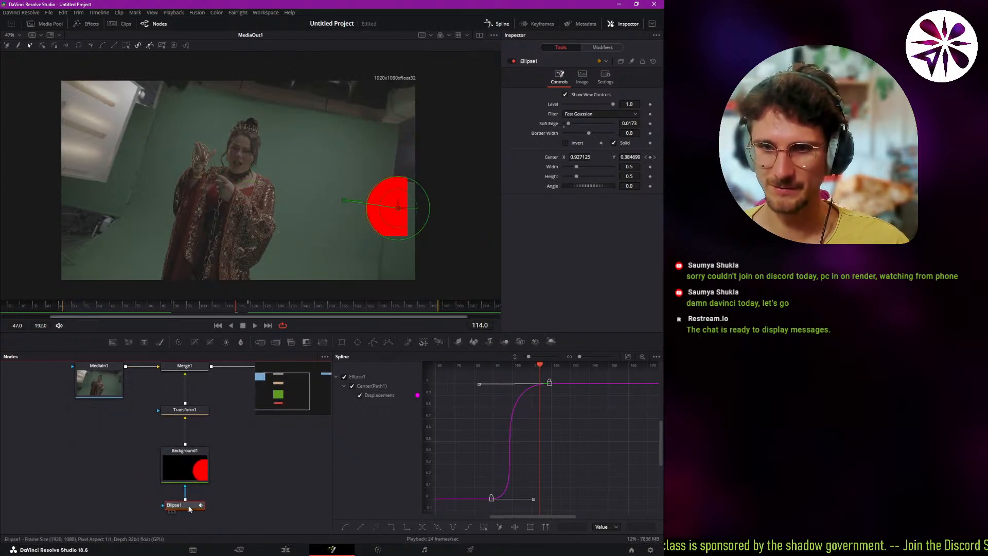
left_click(186, 453)
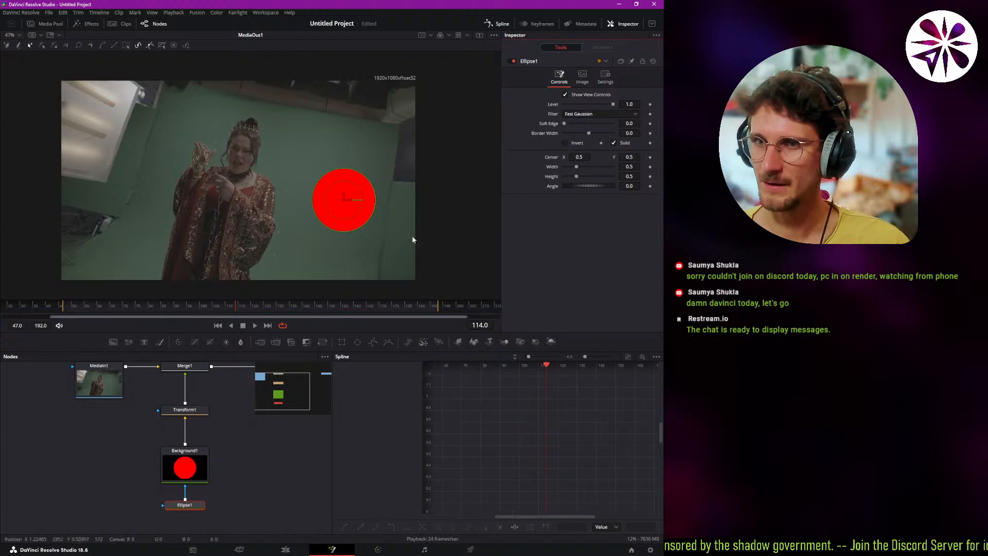
Move the red circle with Transform1's Center to about X 0.658, Y 0.339 and keyframe Center at frame 98.
left_click(184, 410)
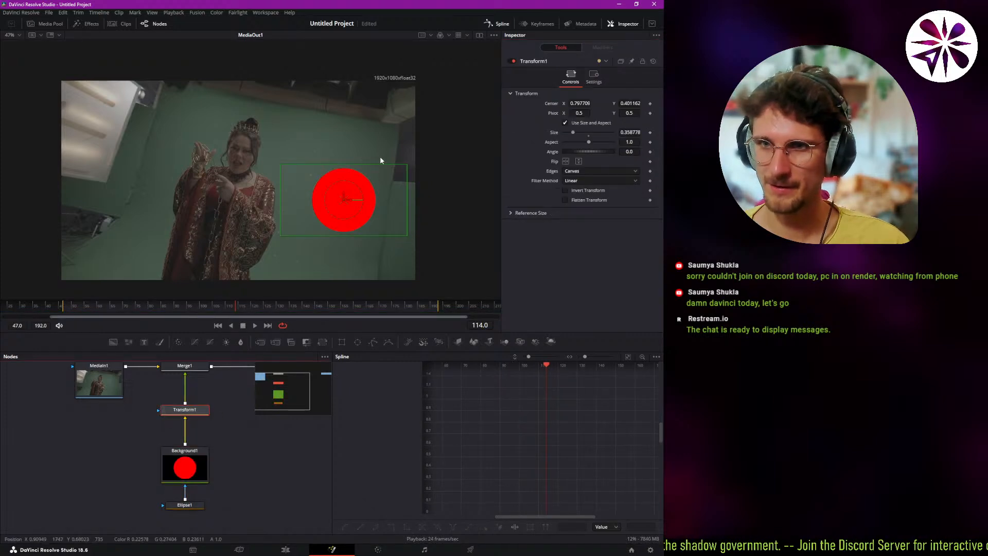
left_click_drag(344, 199, 294, 213)
left_click_drag(202, 310, 195, 310)
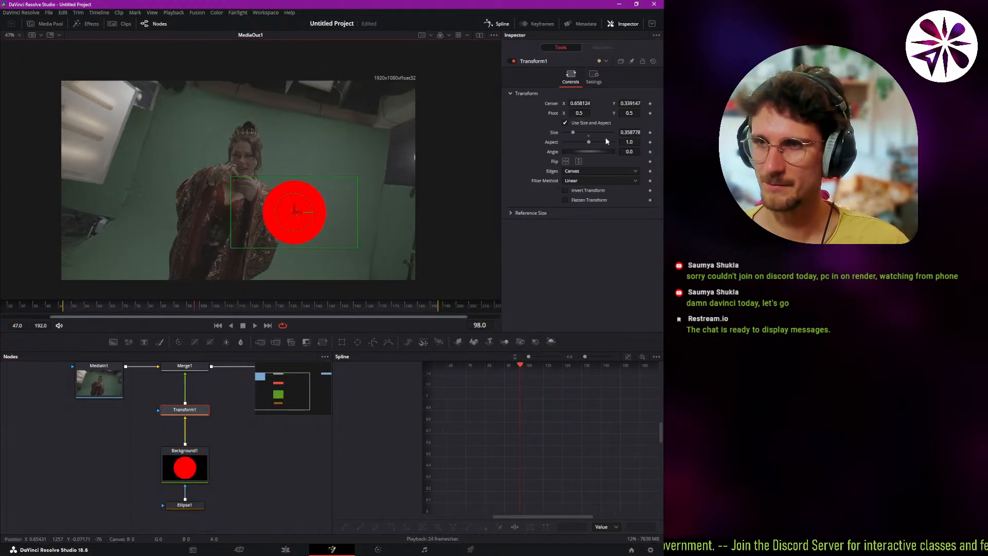
left_click(650, 102)
At frame 121, move Transform1's Center up and right to about X 0.742, Y 0.645 for a second keyframe.
left_click(211, 307)
left_click_drag(211, 308, 254, 308)
left_click_drag(294, 212, 324, 151)
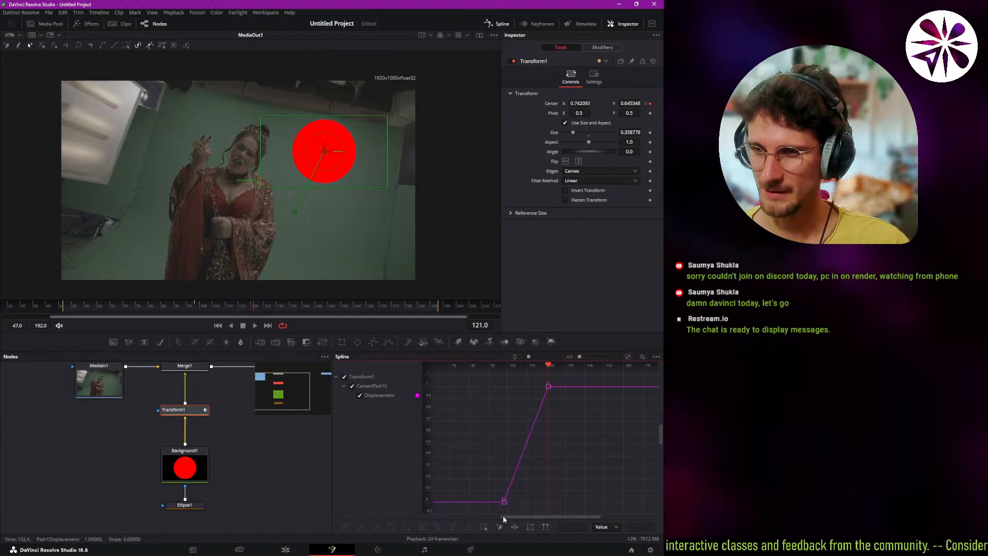
Smooth both Displacement keyframes of Transform1's Center path and play back the circle's movement from frame 96.
key("ctrl+a")
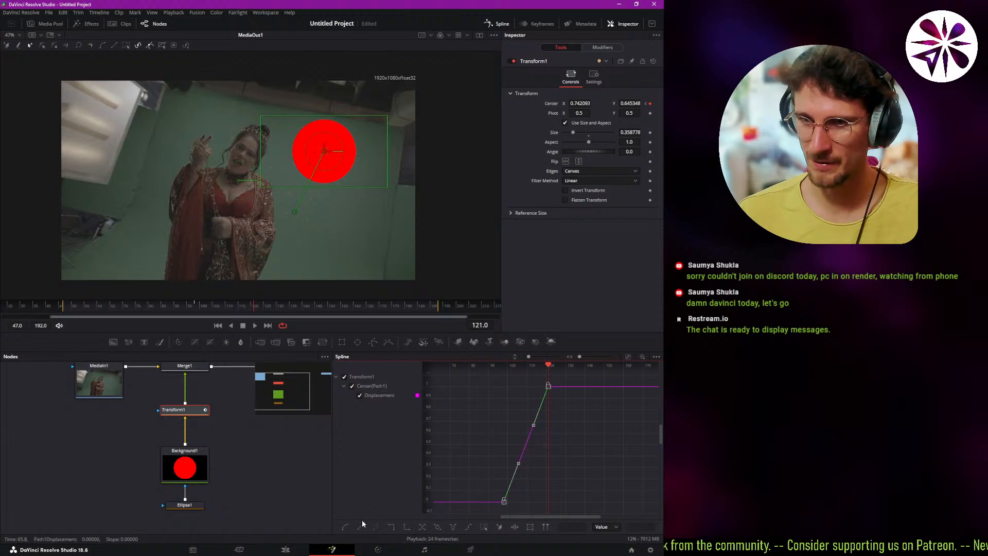
left_click(345, 527)
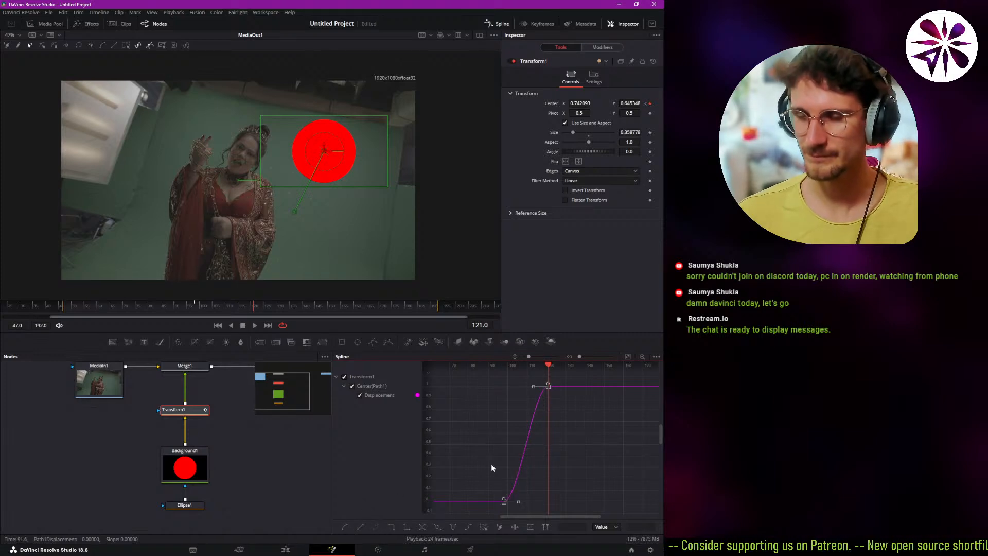
key("space")
left_click(188, 307)
left_click(246, 431)
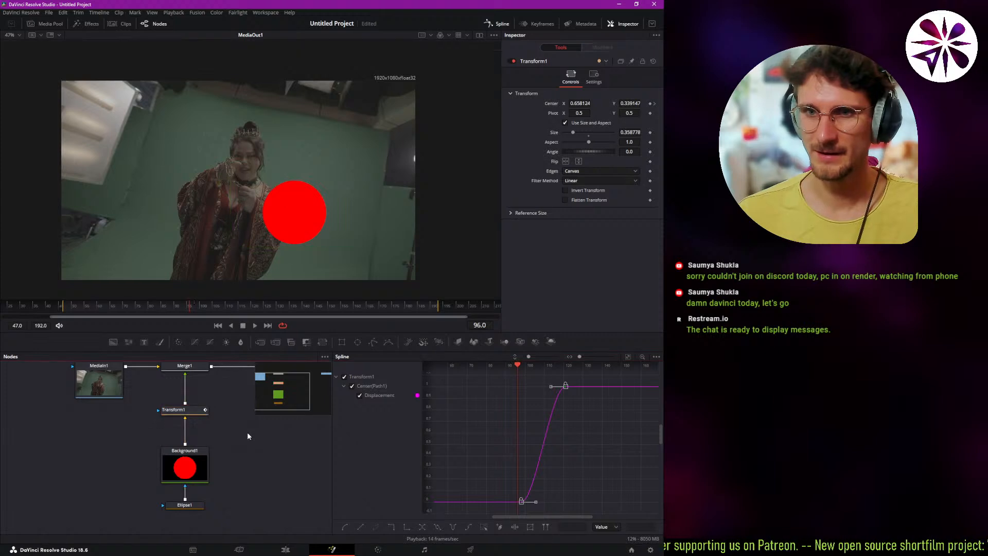
key("space")
left_click(220, 306)
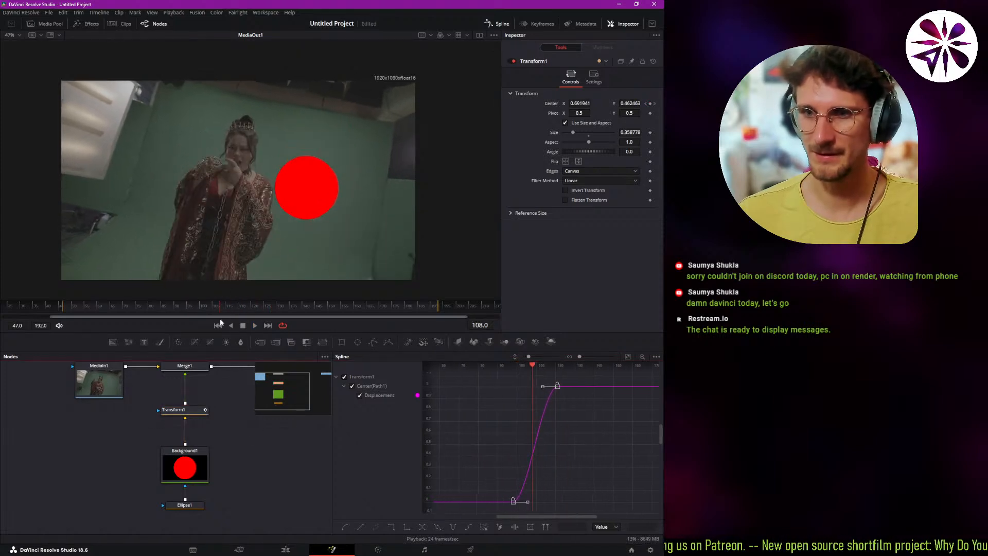
Speed up the circle's movement by shifting the last Displacement keyframe earlier to frame 107, and play back the result.
left_click_drag(557, 388, 514, 387)
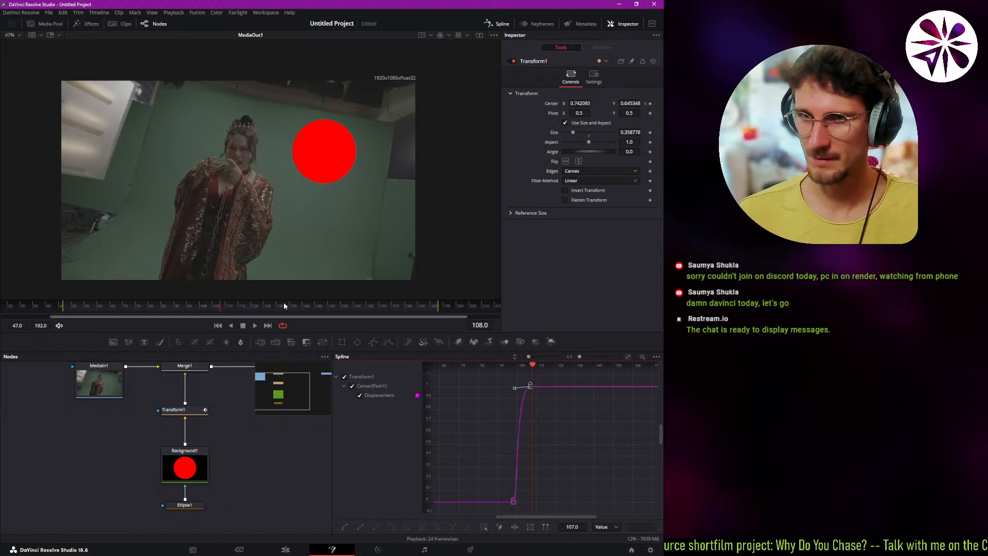
left_click_drag(284, 306, 179, 306)
left_click(182, 412)
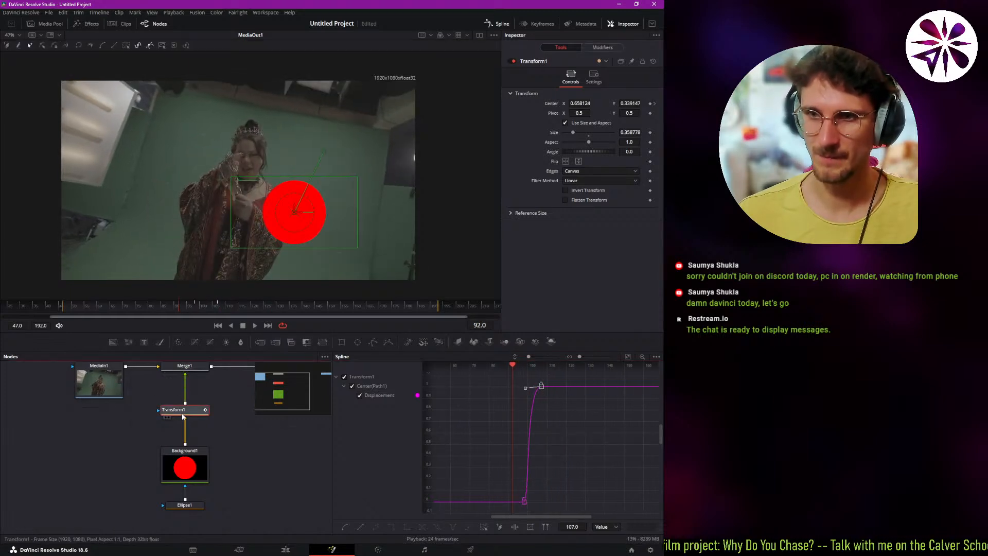
key("space")
key("space")
left_click_drag(214, 308, 202, 315)
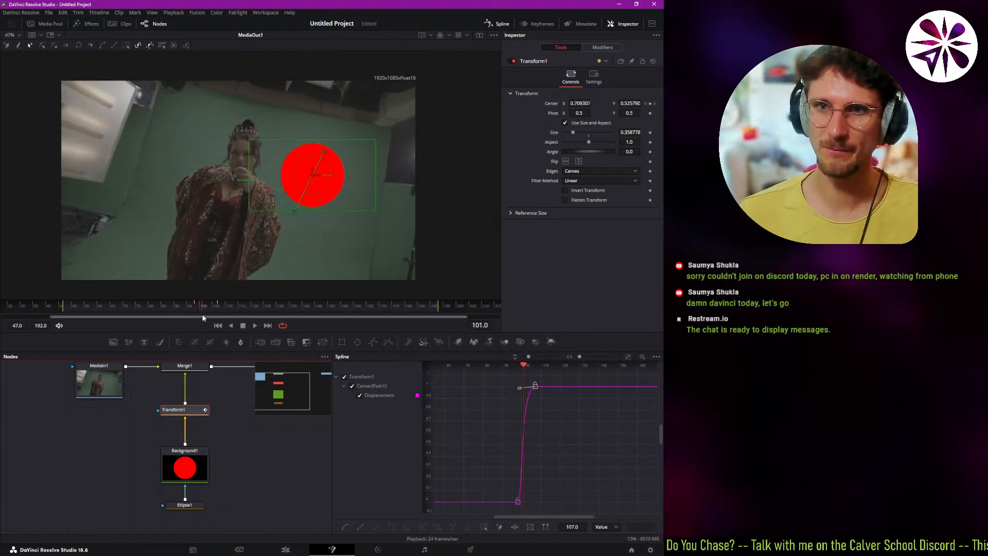
left_click(241, 440)
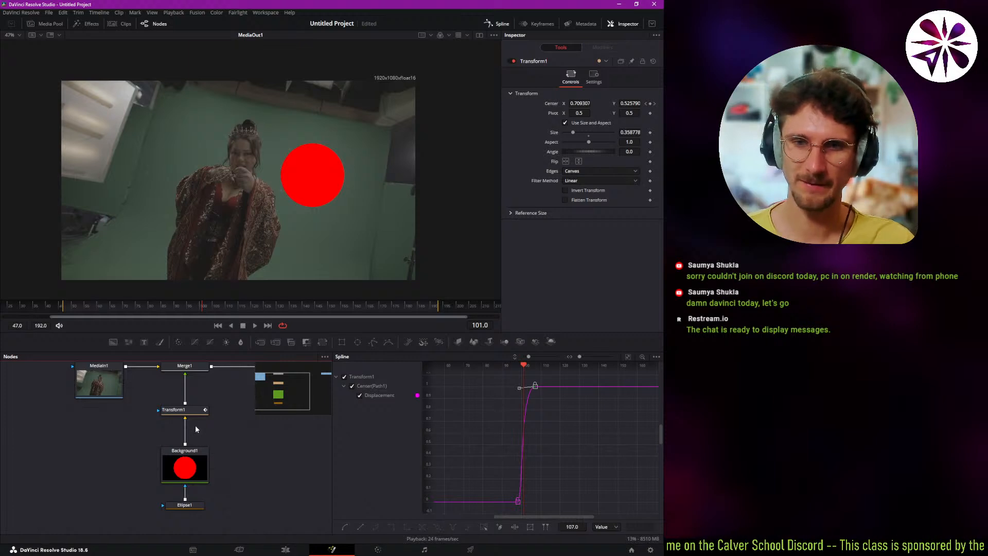
Enable Motion Blur in Transform1's settings.
left_click(190, 410)
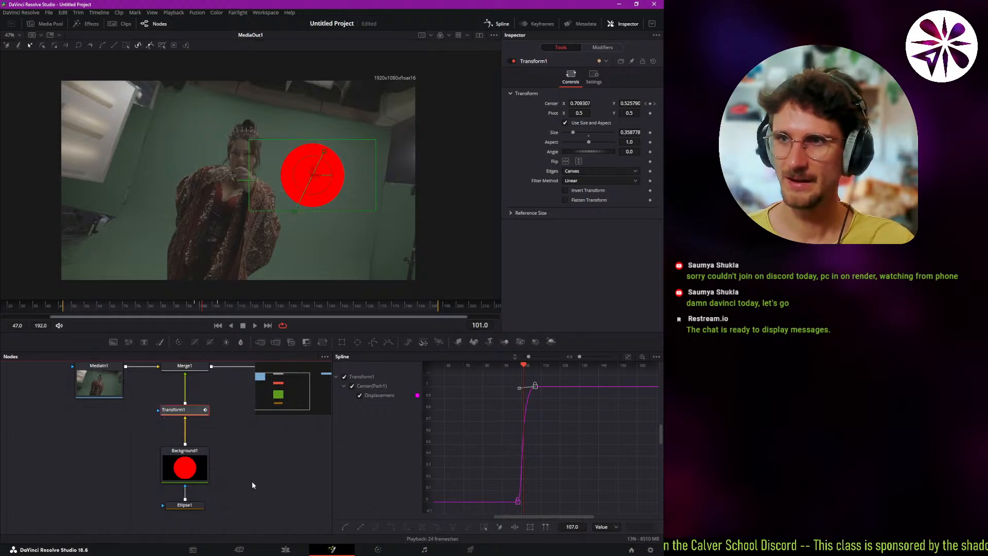
left_click(592, 78)
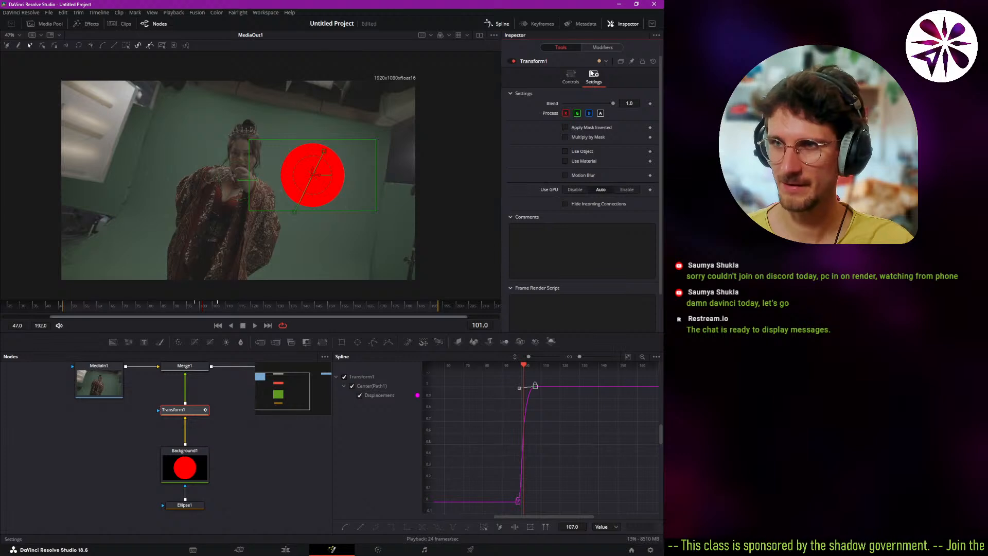
left_click(565, 174)
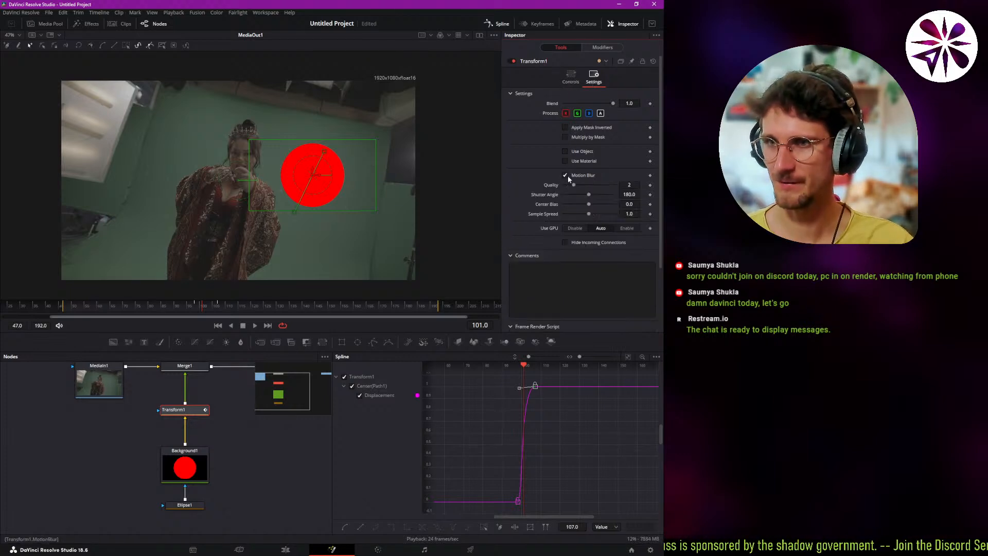
Play back the blurred movement from before the first keyframe, stop at frame 100 and examine the circle's edges up close.
left_click(193, 307)
left_click(142, 420)
key("space")
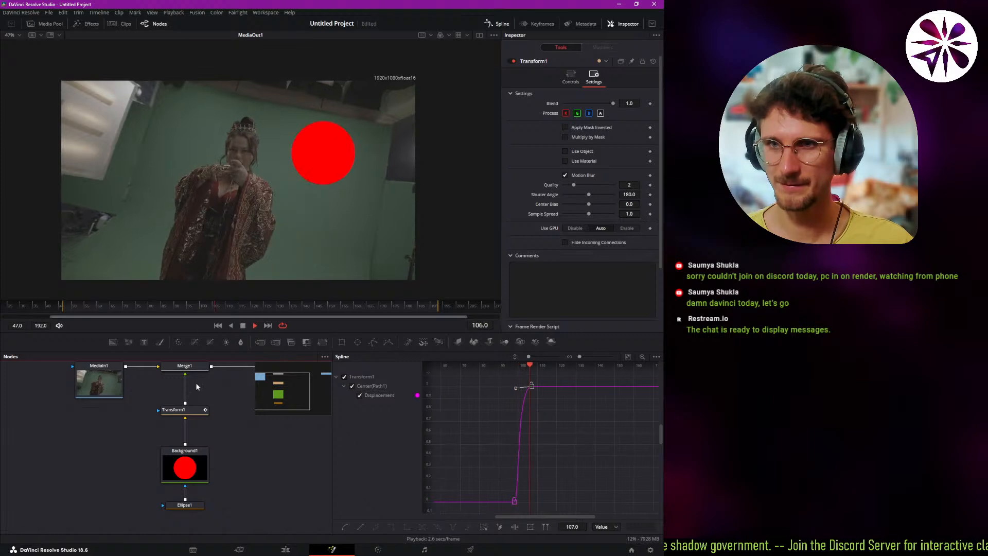
left_click(190, 306)
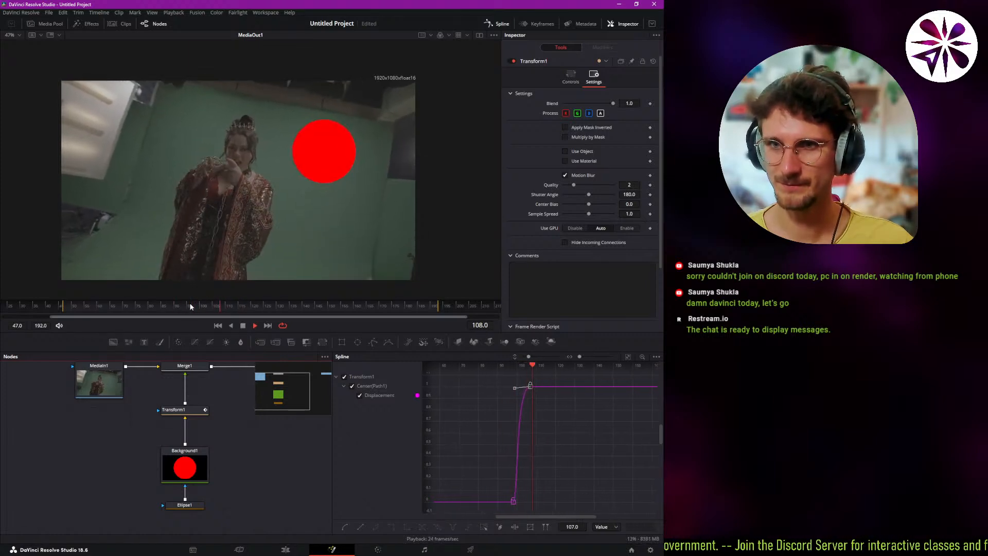
left_click(190, 306)
left_click_drag(190, 306, 201, 304)
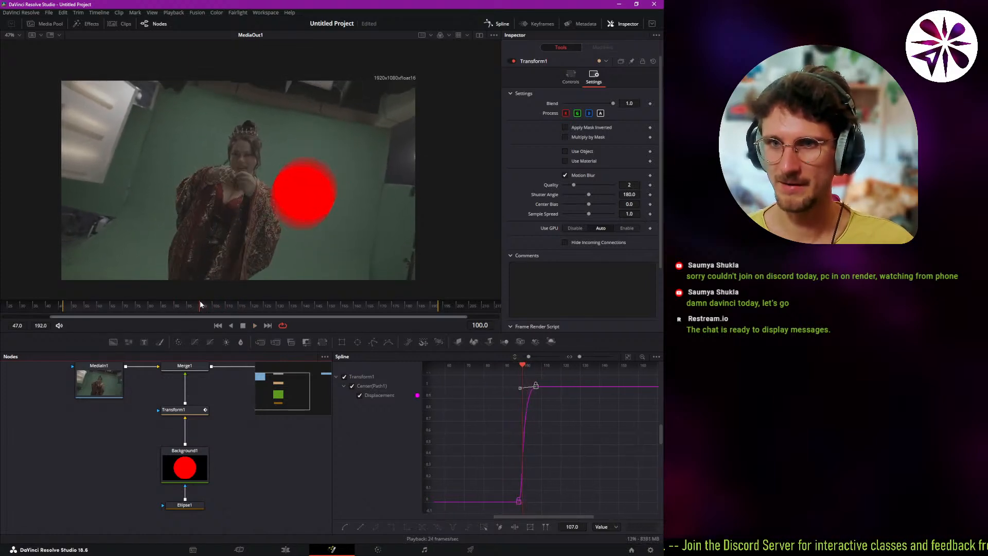
scroll(306, 205, "down", 4)
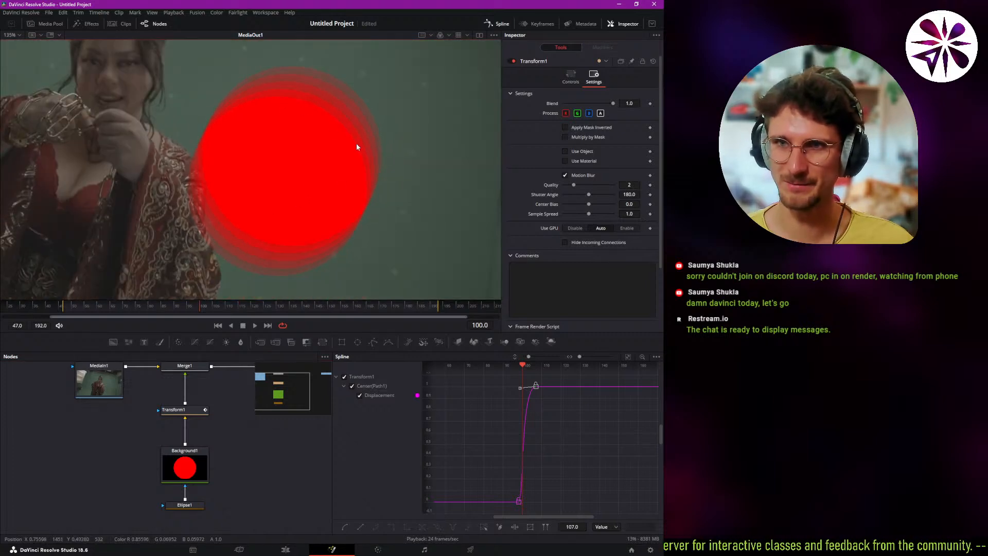
Set Transform1's motion blur Quality to 6.
left_click(198, 413)
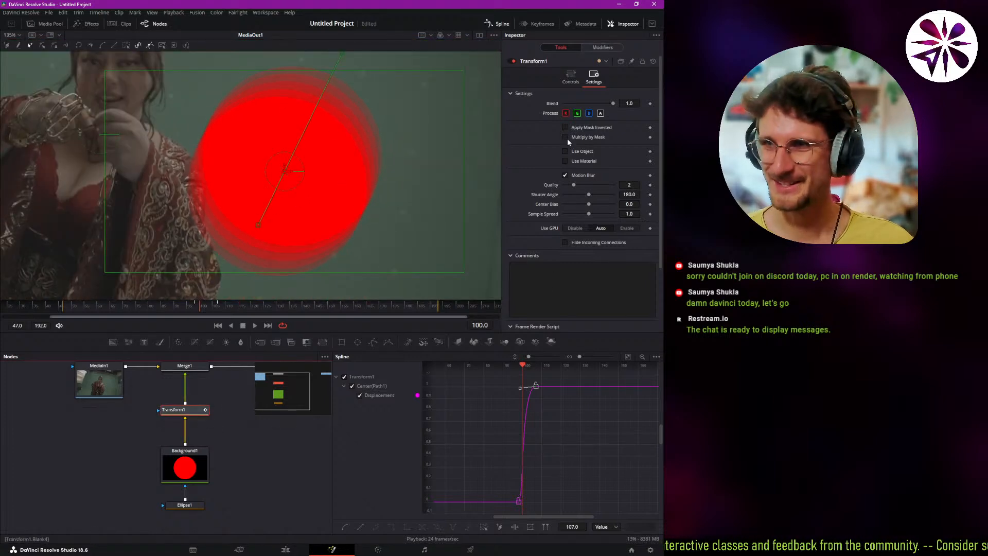
left_click(314, 438)
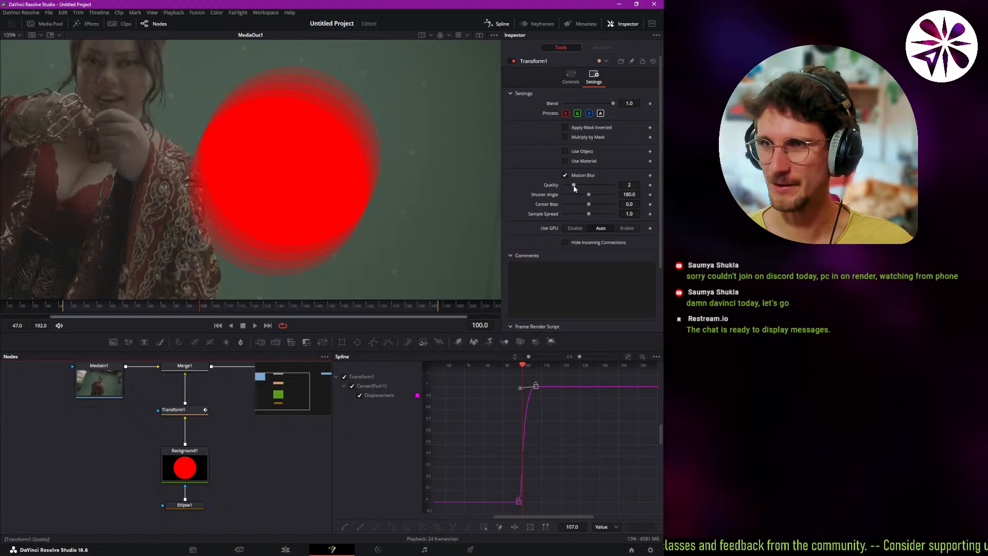
left_click_drag(573, 184, 594, 185)
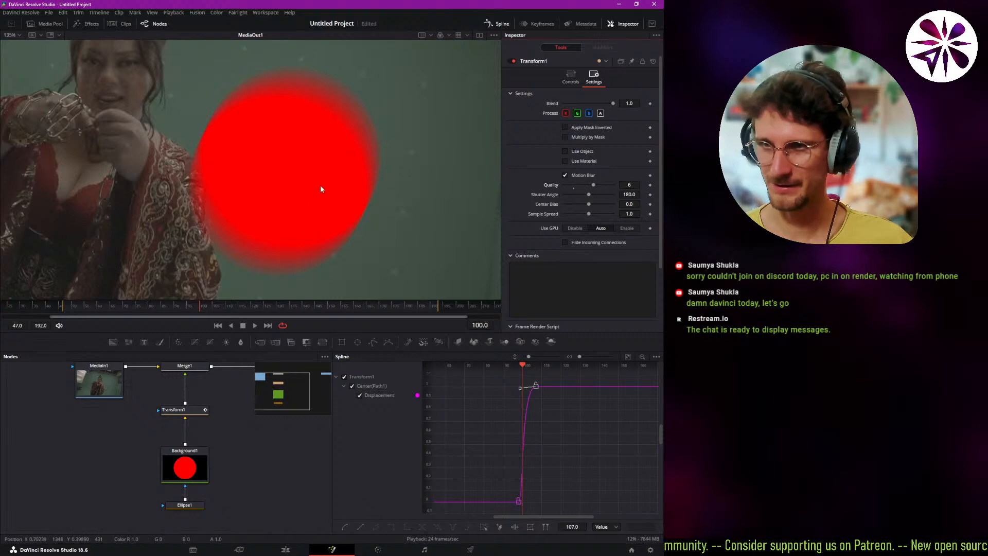
Check the higher-quality motion blur on the full frame and play back the circle's movement from before its first keyframe.
scroll(258, 219, "down", 3)
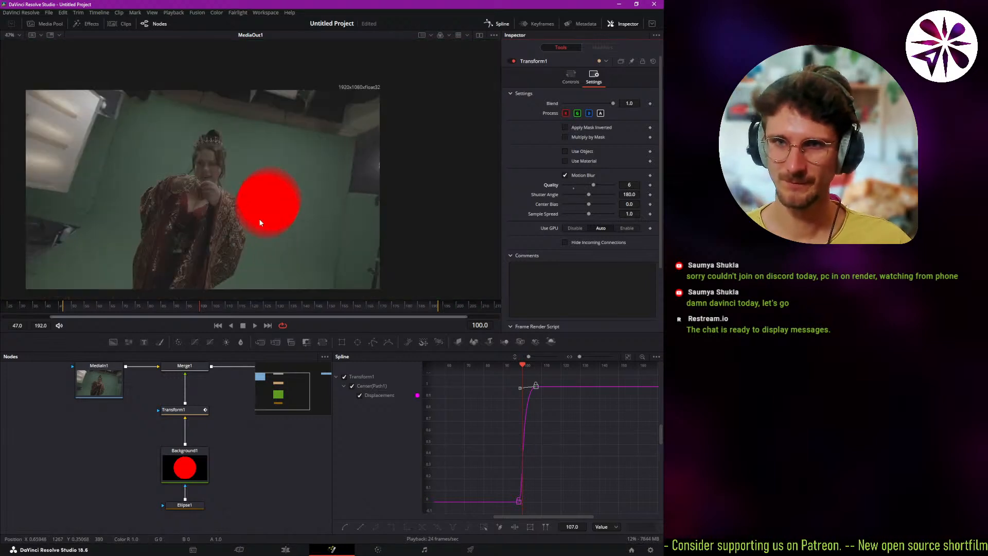
scroll(245, 221, "up", 1)
scroll(246, 223, "down", 1)
left_click_drag(246, 223, 275, 208)
left_click_drag(199, 306, 174, 309)
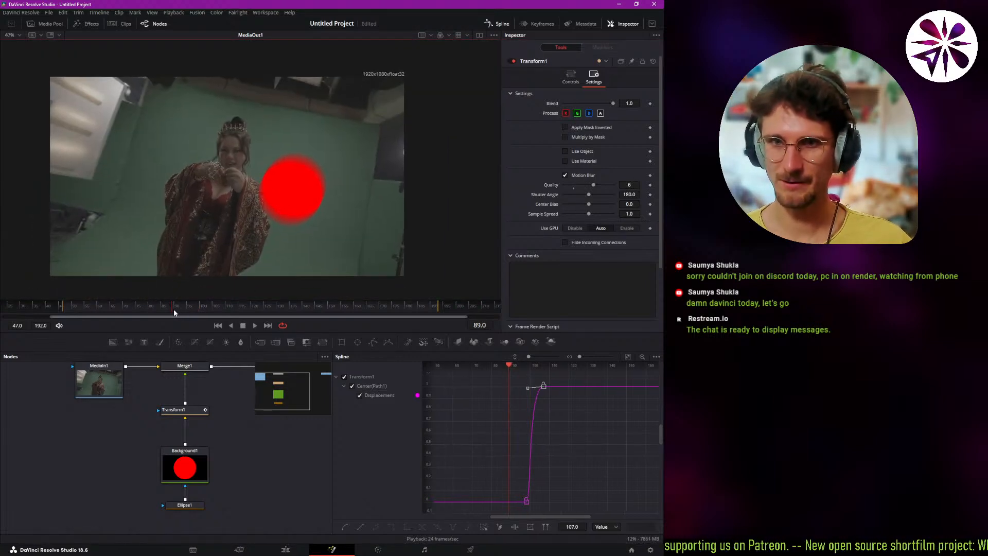
key("space")
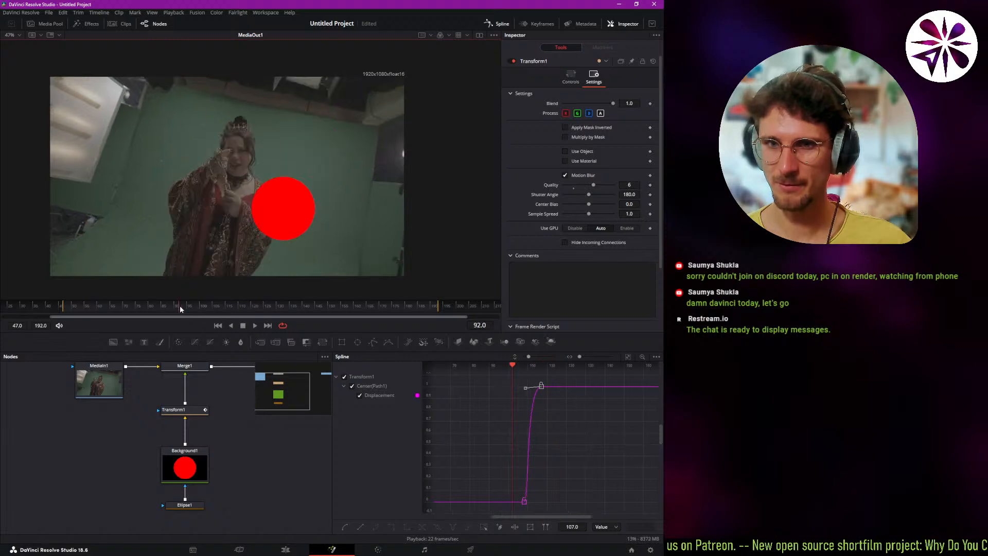
left_click(209, 309)
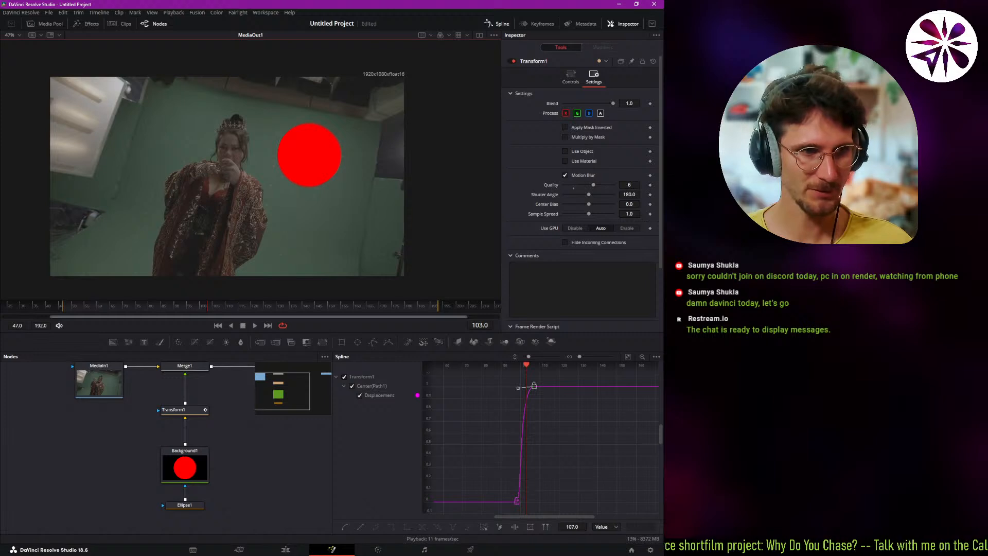
Close the Spline editor to give the node graph the full width.
key("alt+Tab")
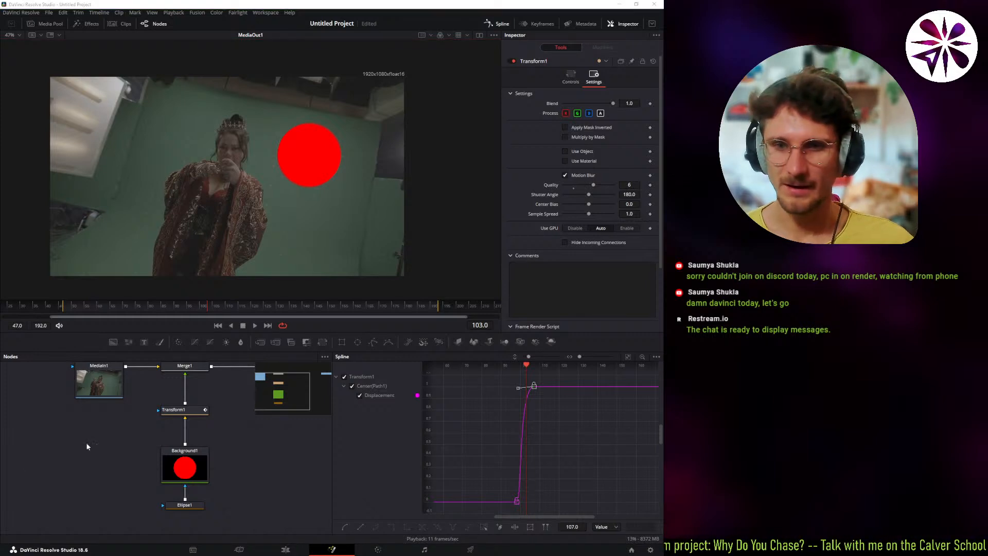
left_click_drag(174, 447, 153, 459)
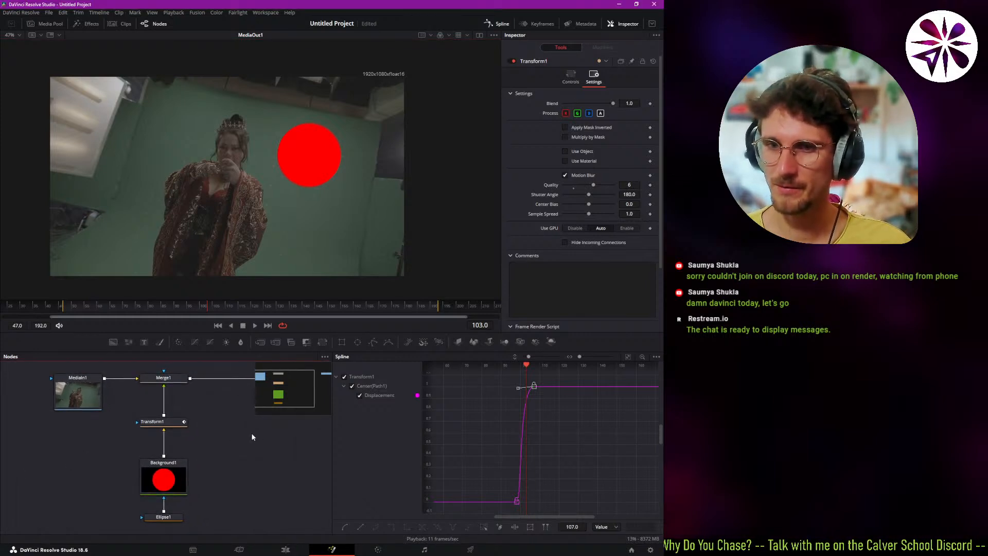
left_click(496, 24)
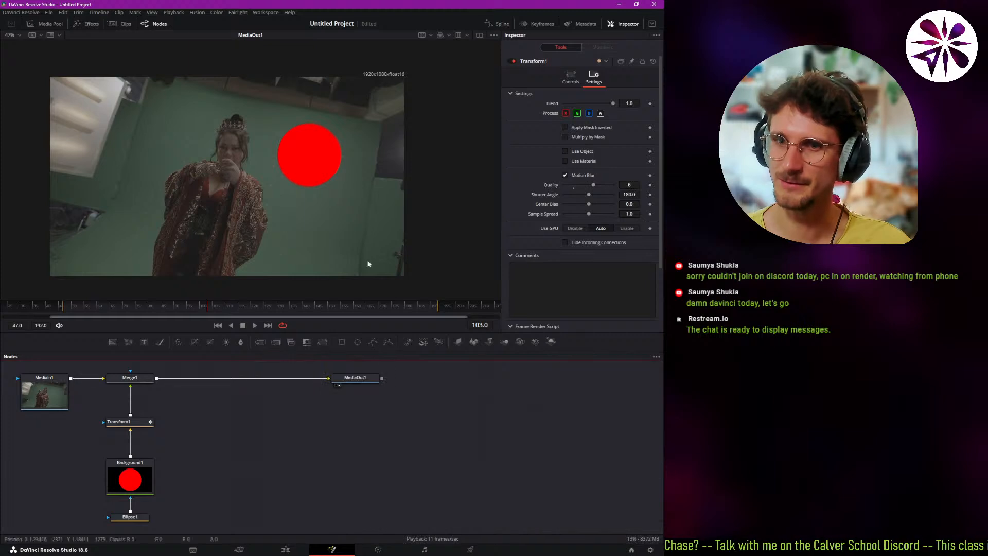
Add an unconnected Text node in the free space beside the Transform1 and Background1 nodes.
left_click_drag(225, 455, 228, 456)
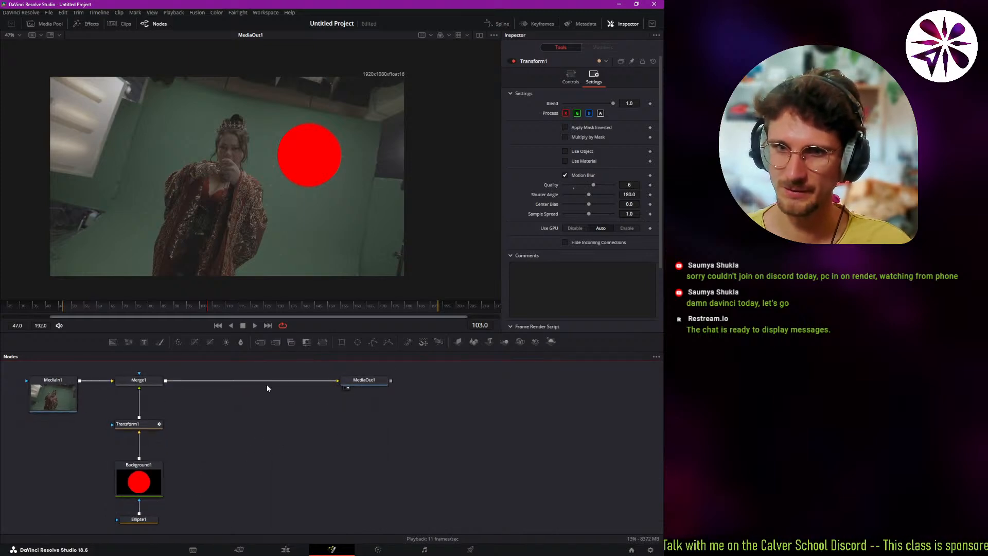
left_click_drag(239, 435, 253, 436)
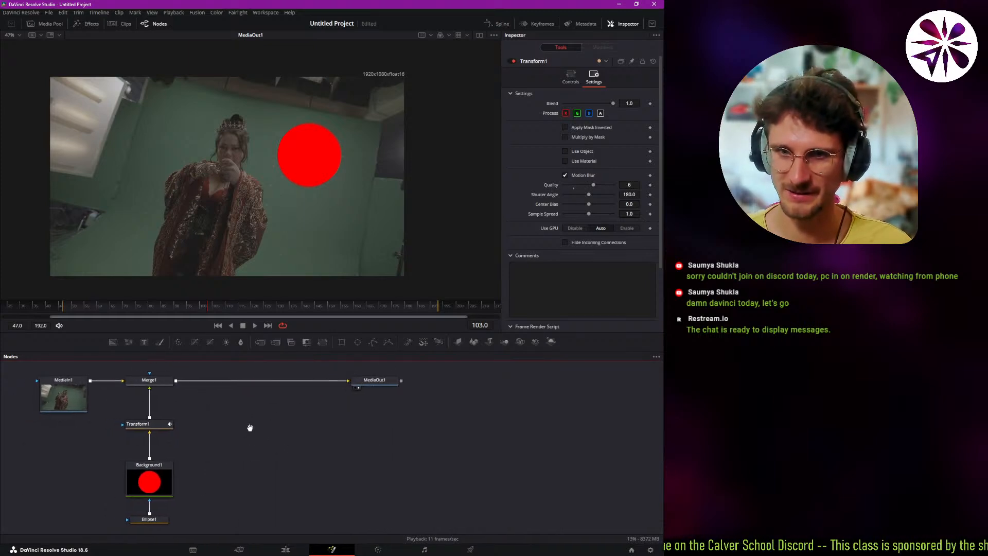
left_click(145, 342)
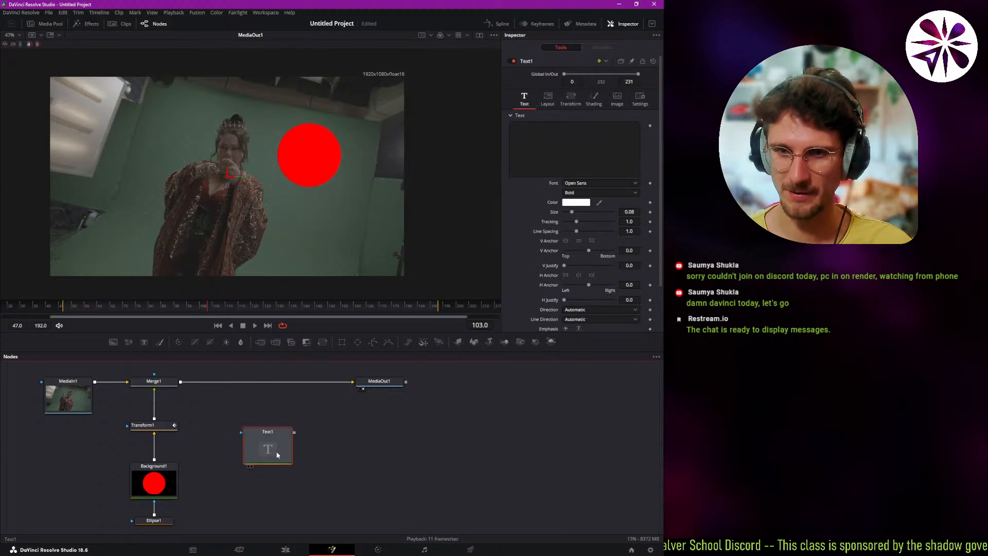
left_click_drag(269, 467, 246, 482)
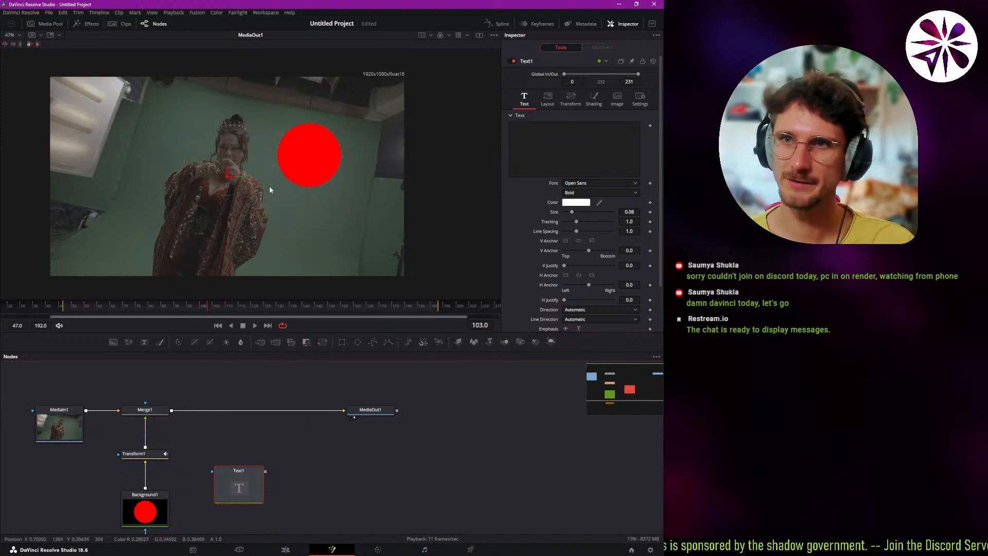
Split the view into dual viewers and show the Text1 node in the first viewer beside MediaOut1.
left_click(479, 36)
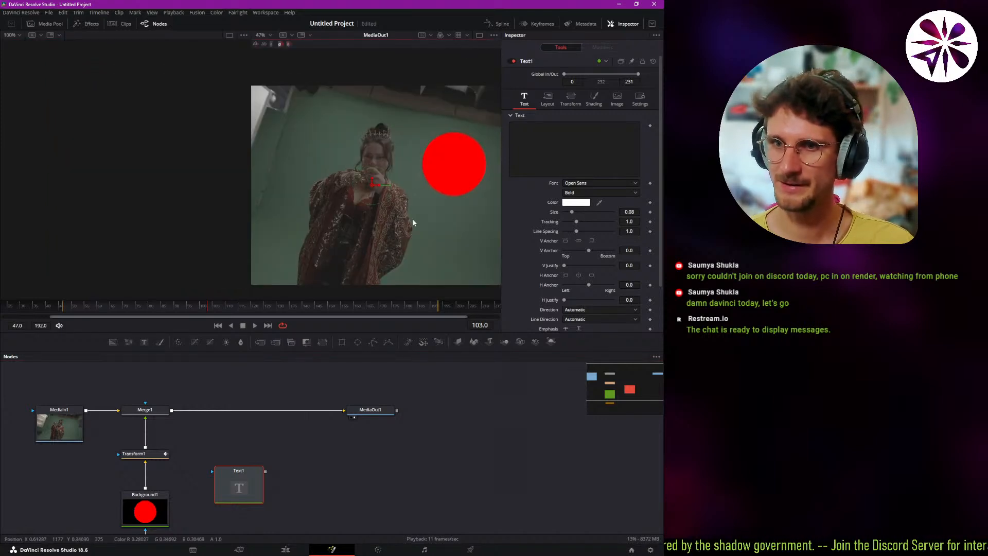
left_click_drag(412, 220, 394, 211)
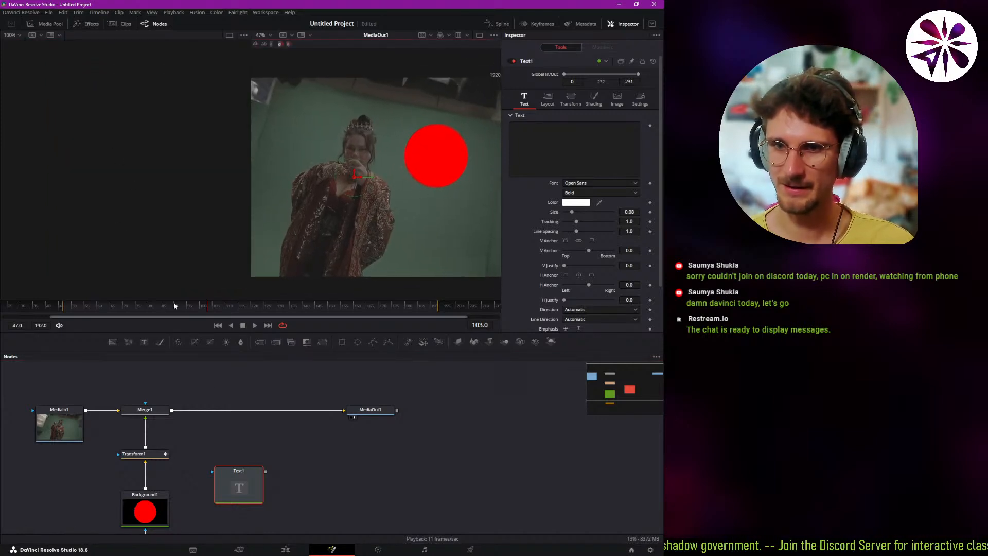
left_click(370, 410)
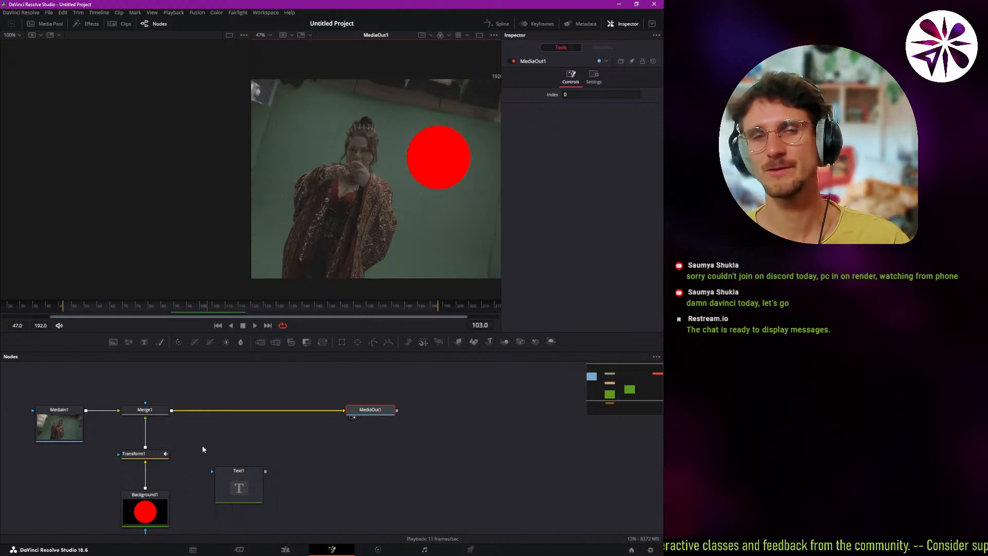
left_click(233, 475)
mouse_move(245, 486)
left_mouse_down()
mouse_move(259, 473)
mouse_move(251, 476)
left_mouse_up()
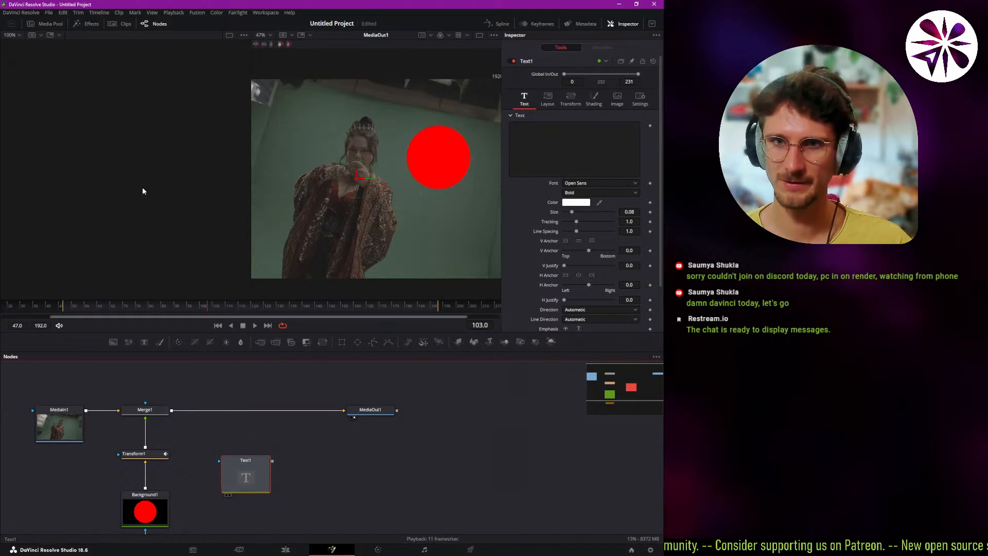
key("1")
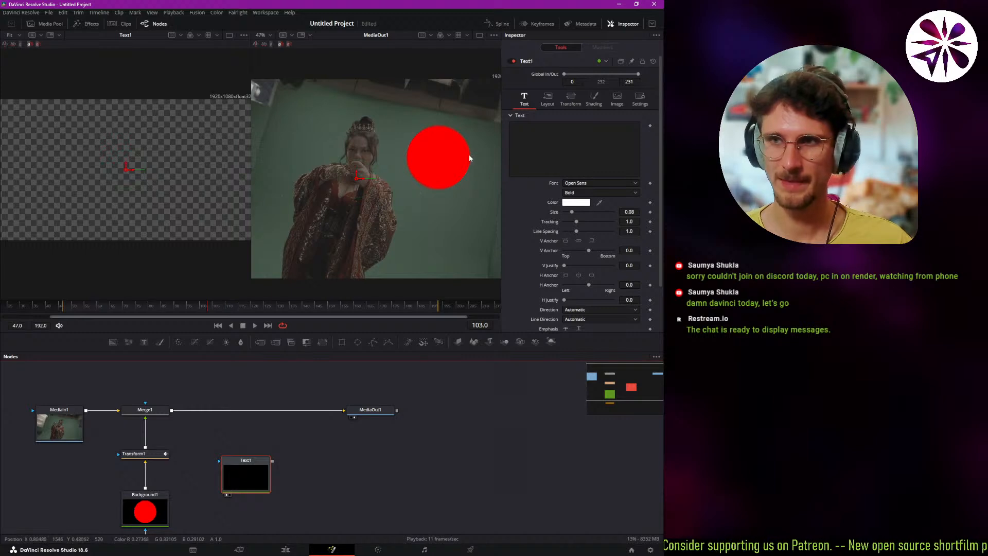
Enter "Hello World" as the text of the Text1 node.
left_click(523, 153)
type("Hello World")
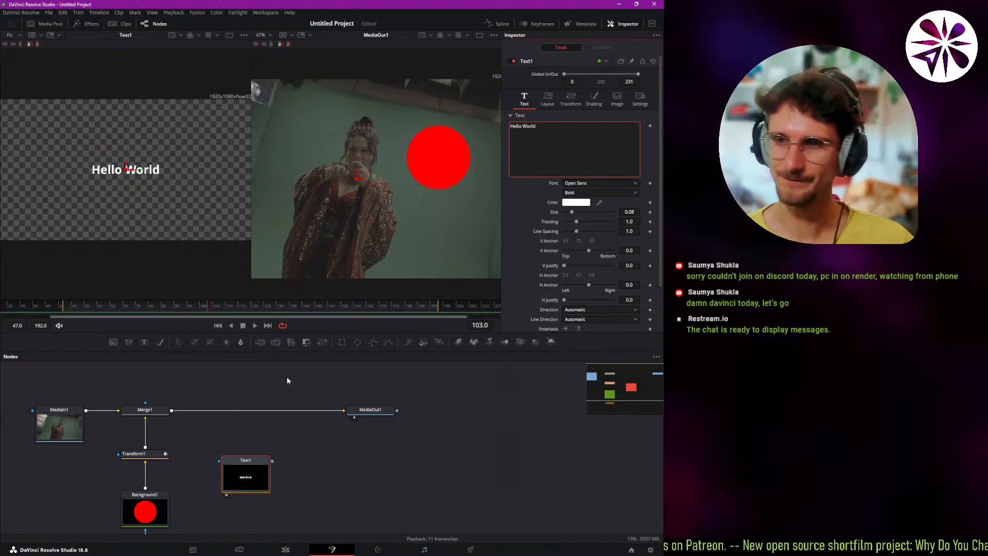
left_click(290, 442)
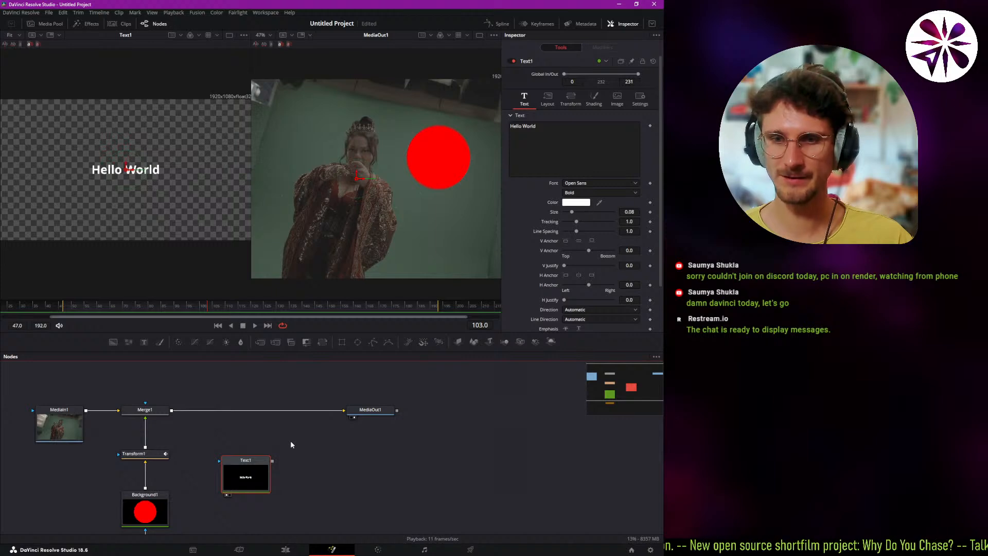
left_click(251, 441)
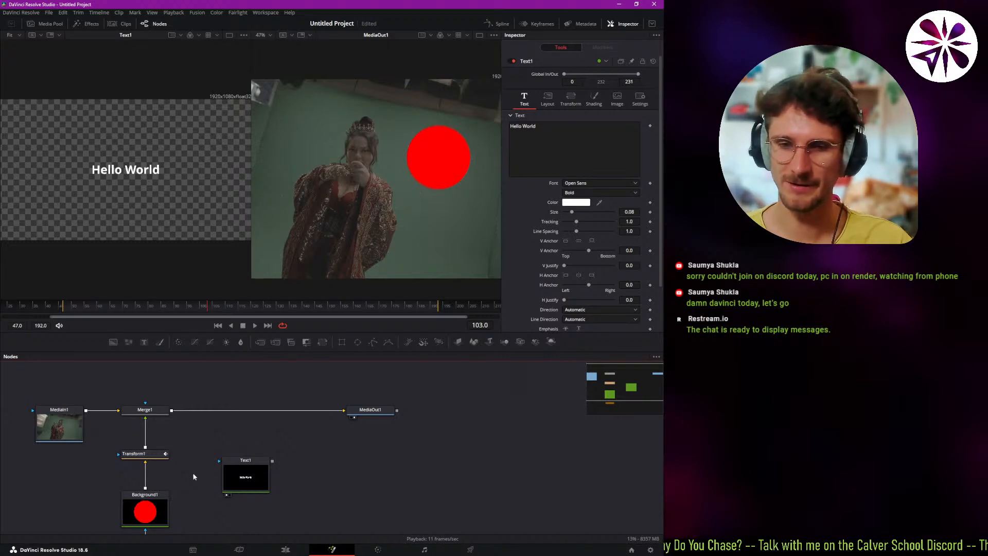
Preview Background1 and Transform1 separately in the first viewer while scrubbing the circle's animation, and return the viewer to Text1.
left_click_drag(145, 510, 113, 214)
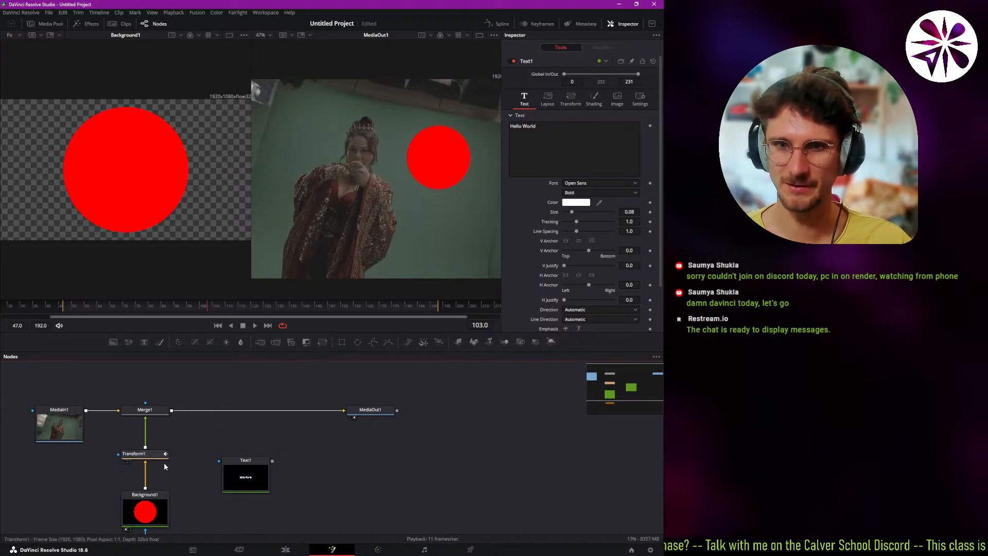
left_click(181, 306)
left_click_drag(172, 313, 232, 311)
left_click_drag(152, 454, 143, 236)
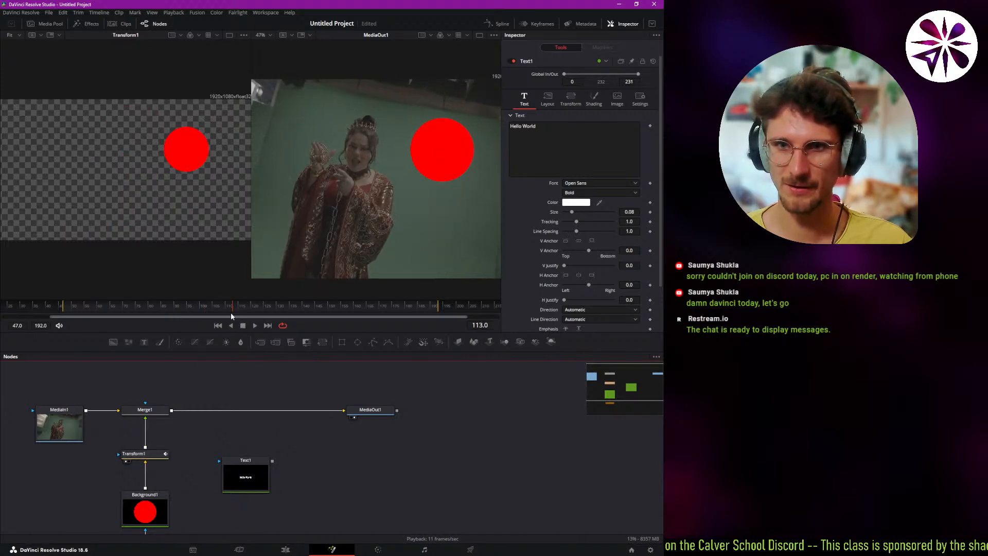
left_click_drag(231, 312, 200, 328)
left_click_drag(234, 460, 169, 231)
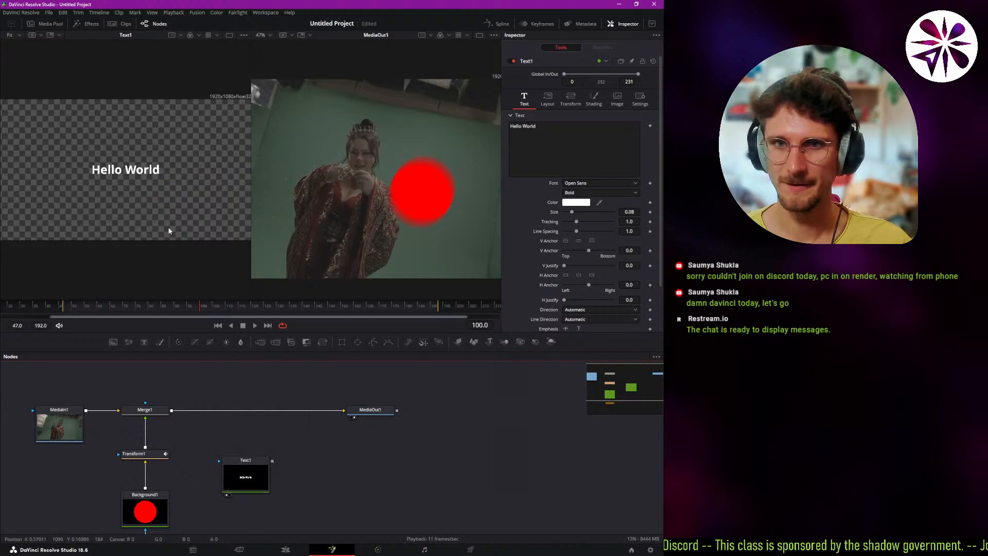
Enlarge the "Hello World" text to a size of about 0.19 and set its font to Noto Mono Regular.
left_click(548, 141)
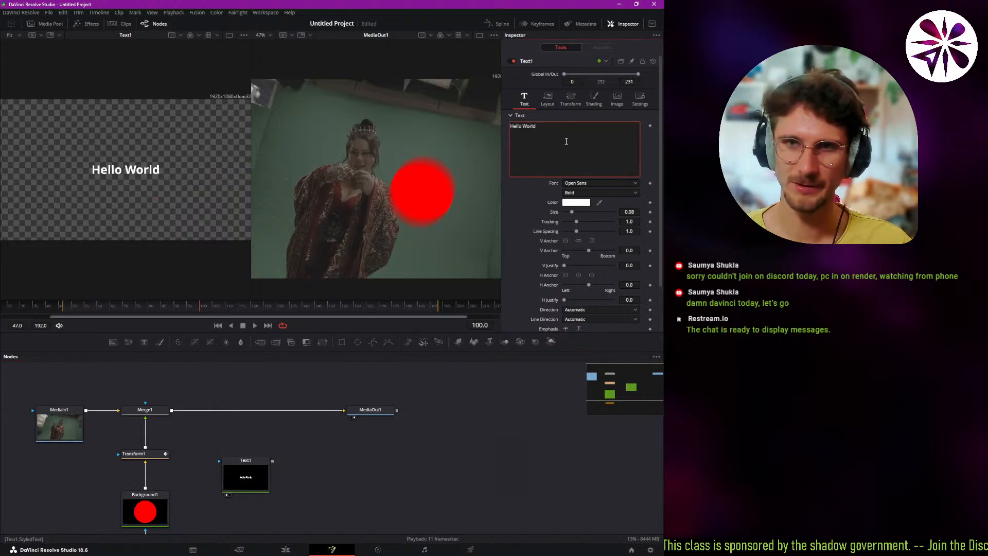
left_click_drag(572, 212, 585, 212)
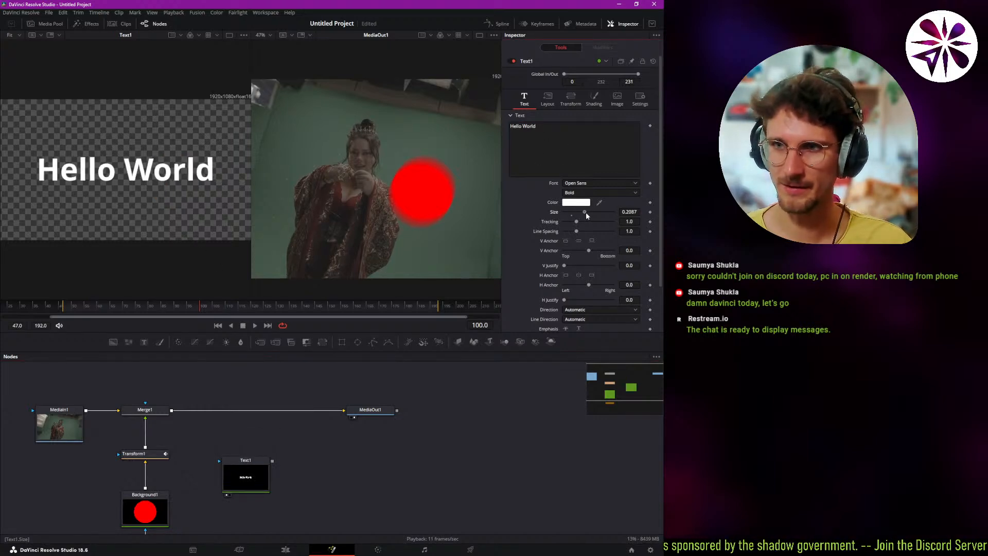
left_click(595, 183)
left_click(580, 218)
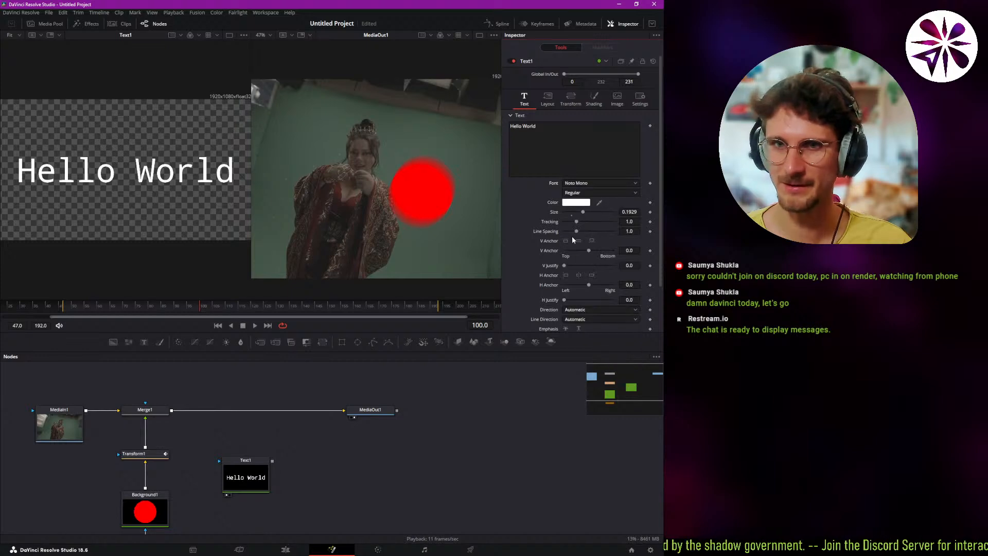
Merge Text1 over the output of Merge1 ahead of MediaOut1, and delete the new merge node.
left_click_drag(253, 476, 241, 479)
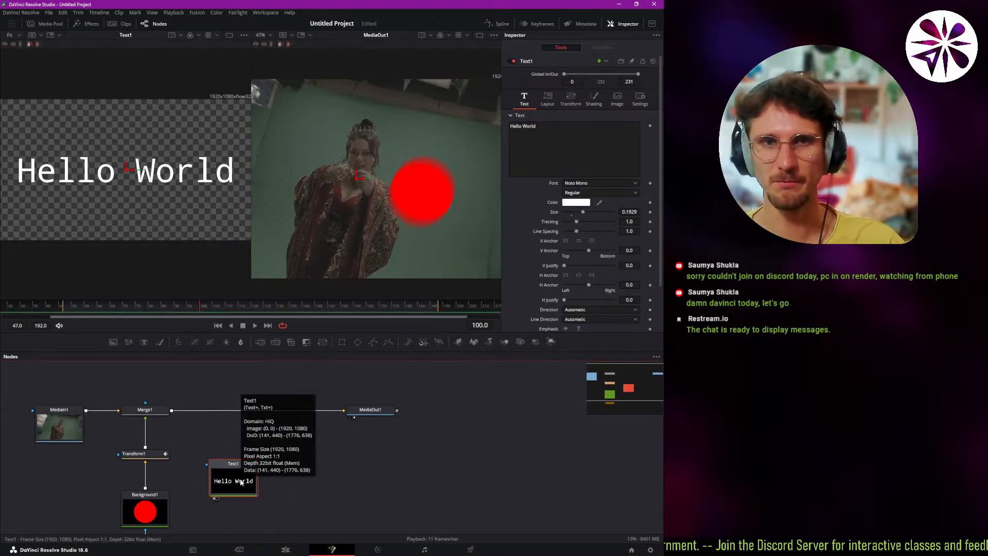
left_click(305, 483)
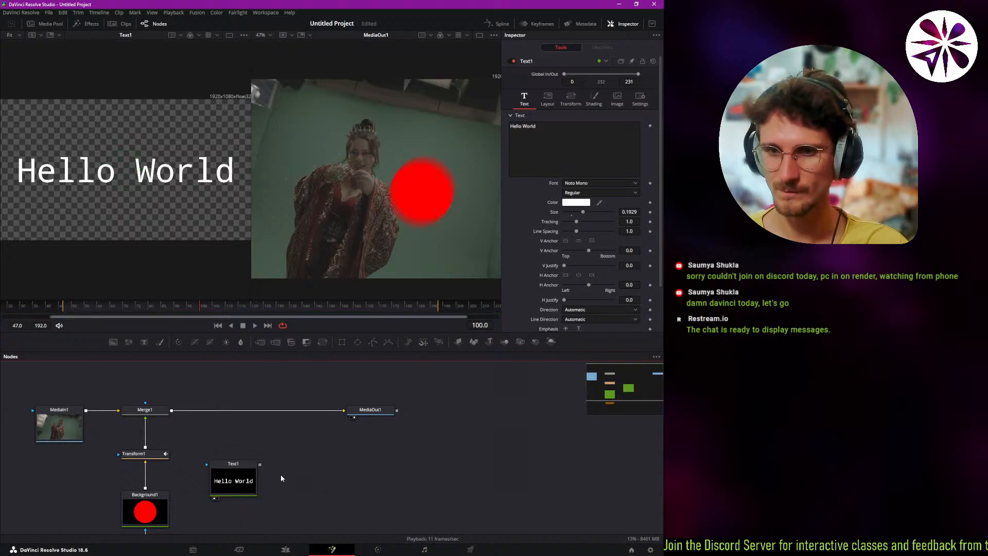
left_click_drag(260, 465, 293, 462)
left_click_drag(218, 429, 171, 410)
left_click_drag(294, 468, 235, 415)
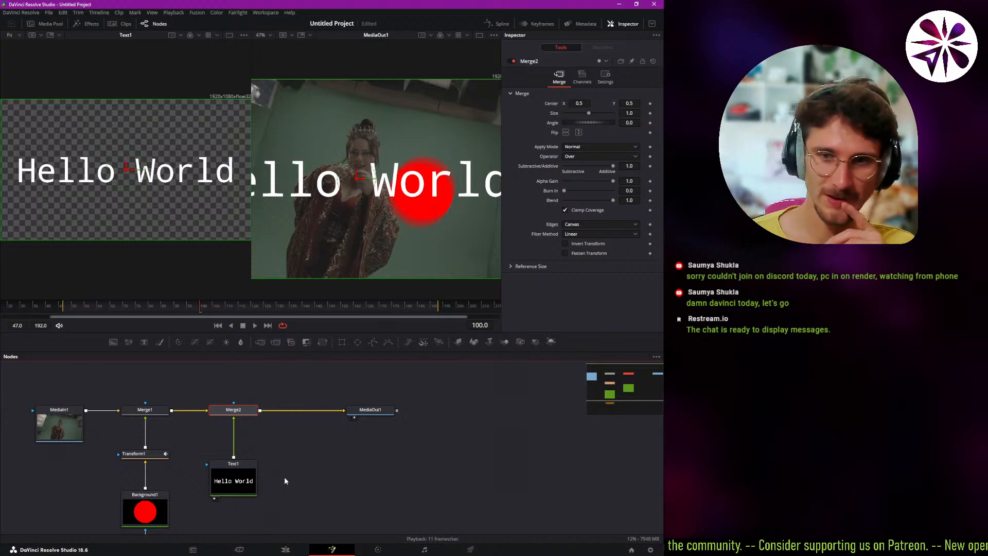
key("Delete")
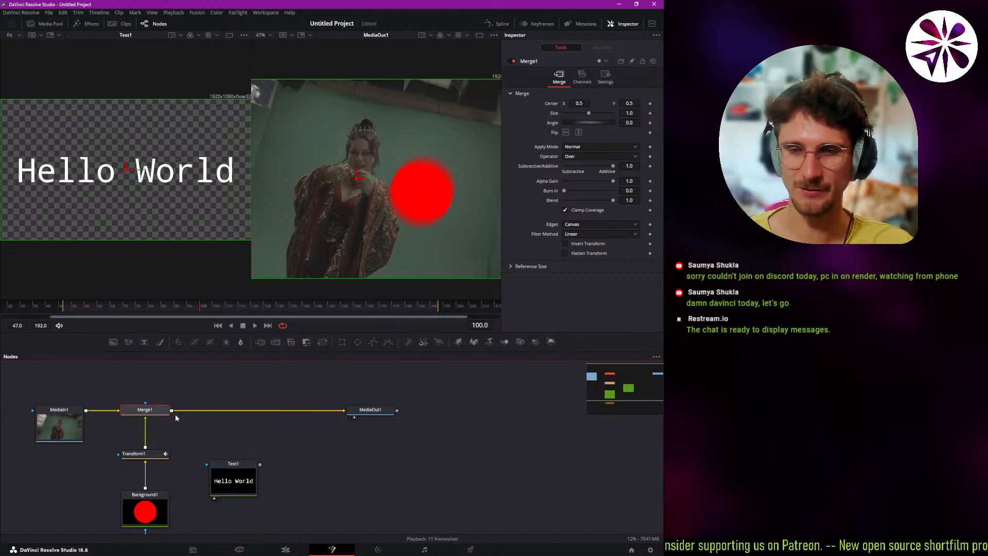
Merge the outputs of Text1 and Merge1 in a new merge node, feed it into MediaOut1, and align it with the main node row.
left_click(229, 471)
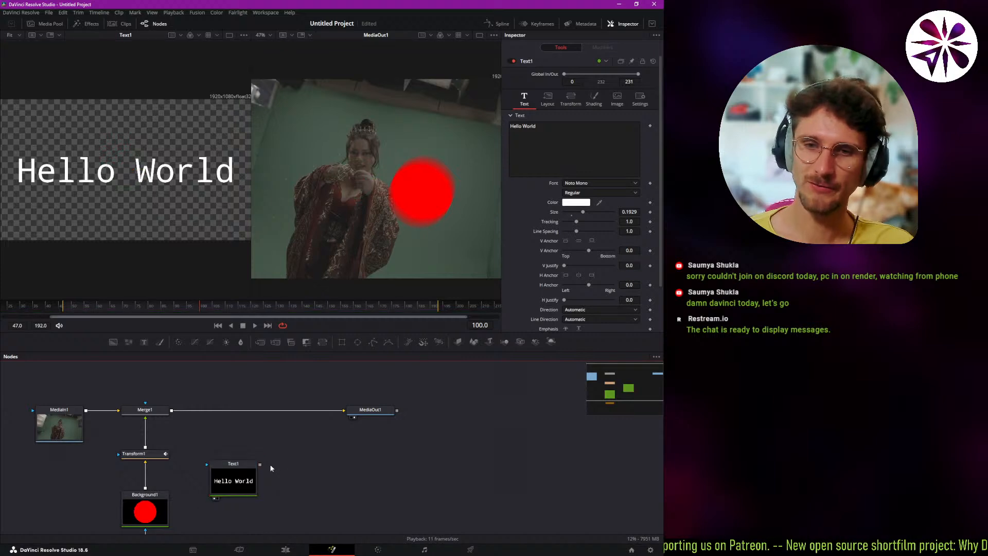
left_click_drag(260, 465, 223, 441)
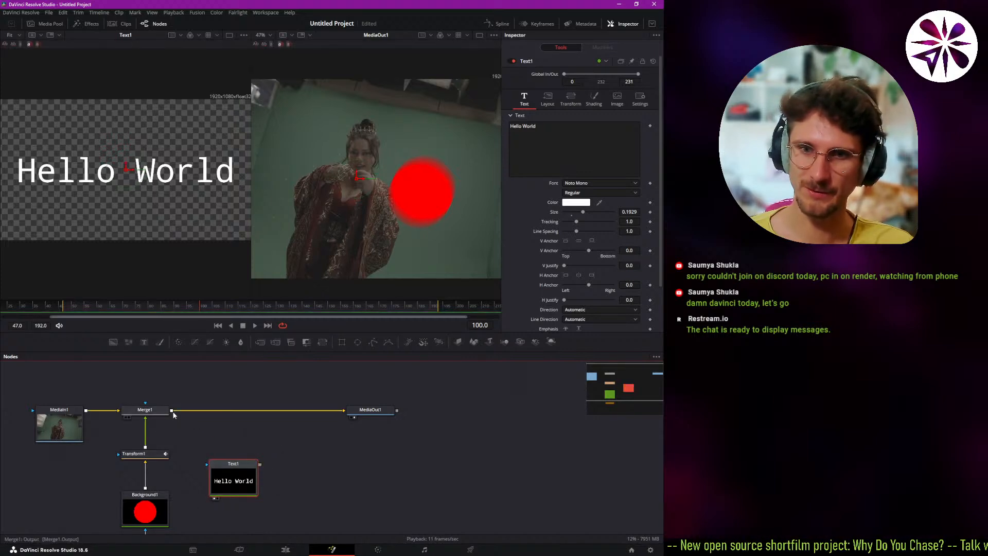
left_click_drag(171, 410, 344, 410)
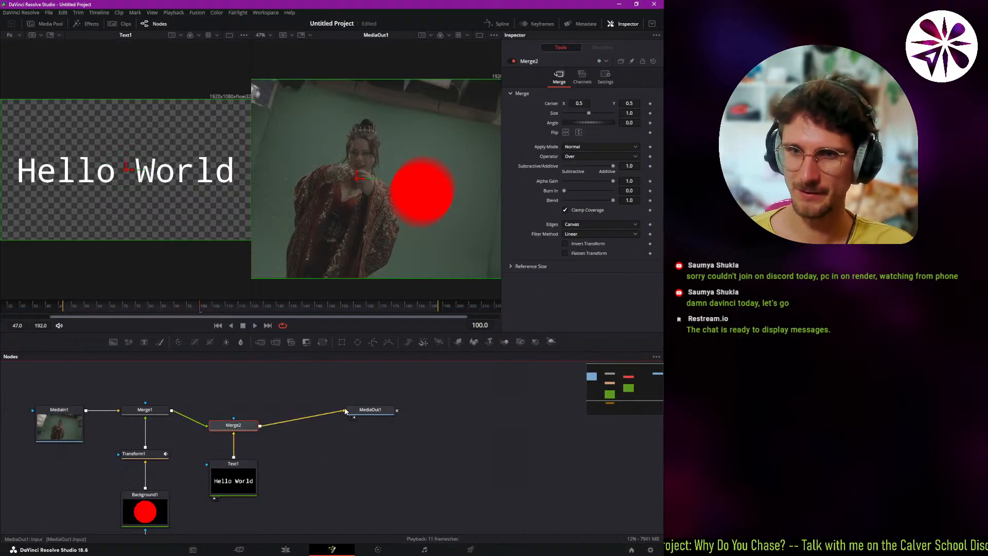
left_click_drag(250, 427, 250, 412)
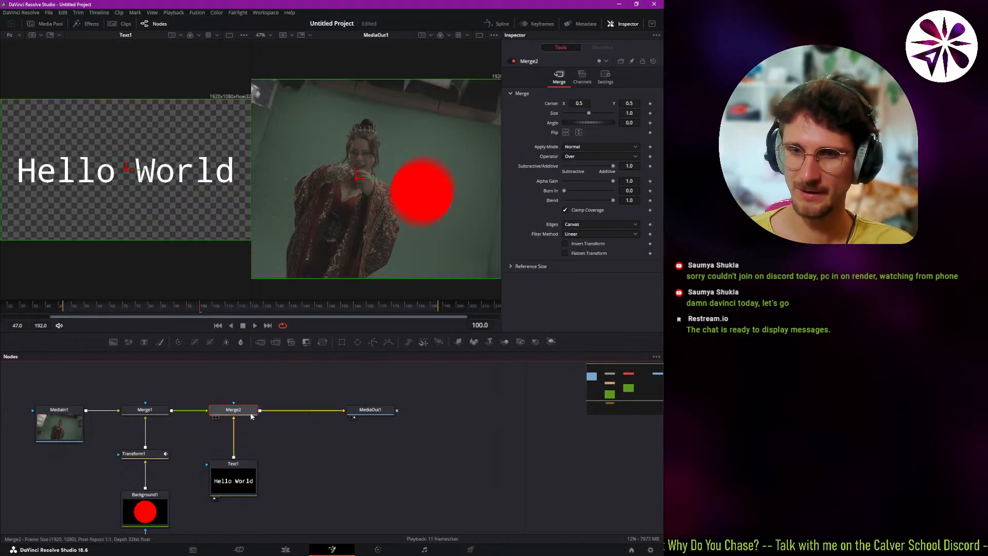
Swap the foreground and background inputs of Merge2 so that Text1 lies over the footage and circle.
left_click(233, 486)
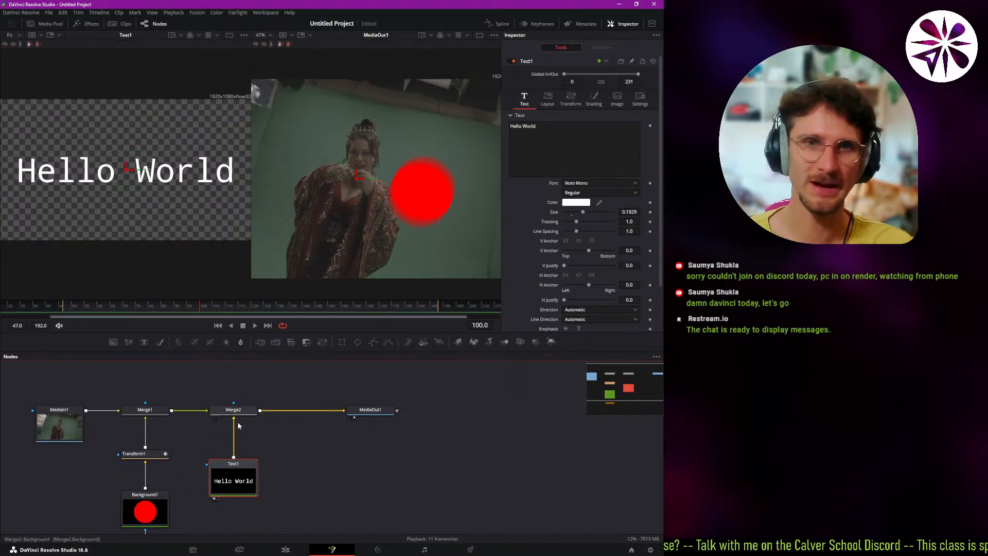
left_click(249, 416)
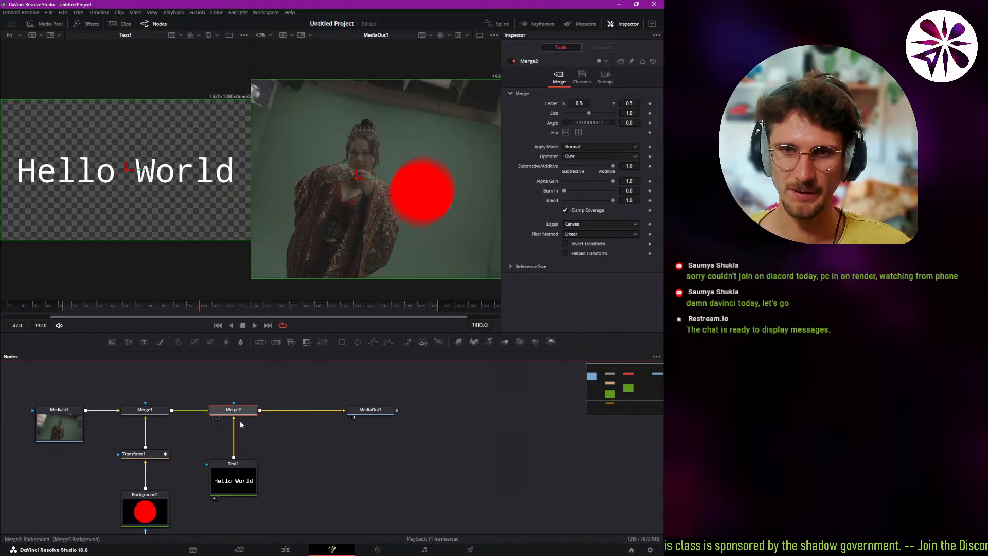
key("ctrl+t")
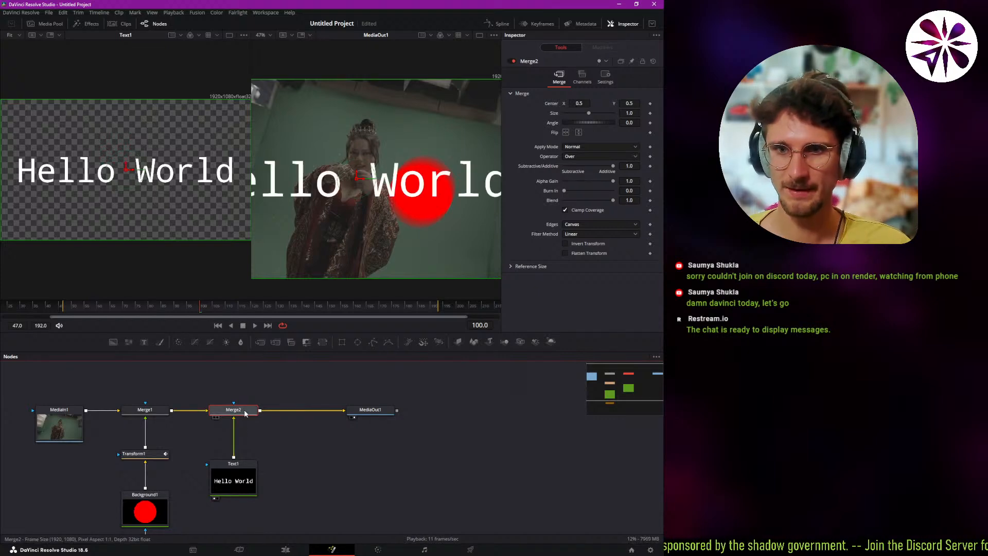
key("ctrl+t")
key("ctrl+t")
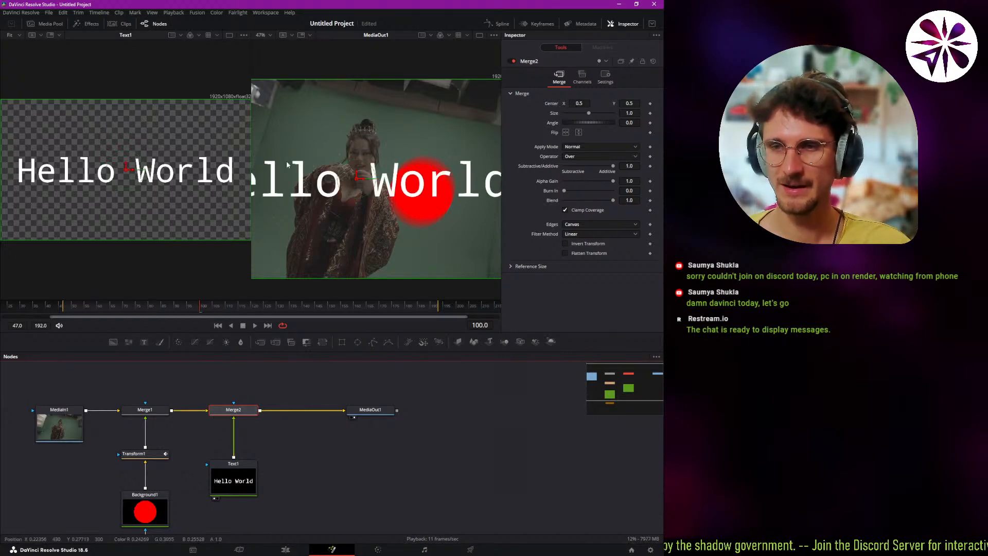
Fit MediaOut1 to its viewer, play back the composite with text, and return the playhead to frame 100.
scroll(366, 163, "down", 2)
mouse_move(359, 175)
left_mouse_down()
mouse_move(386, 187)
mouse_move(351, 192)
left_mouse_up()
key("ctrl+f")
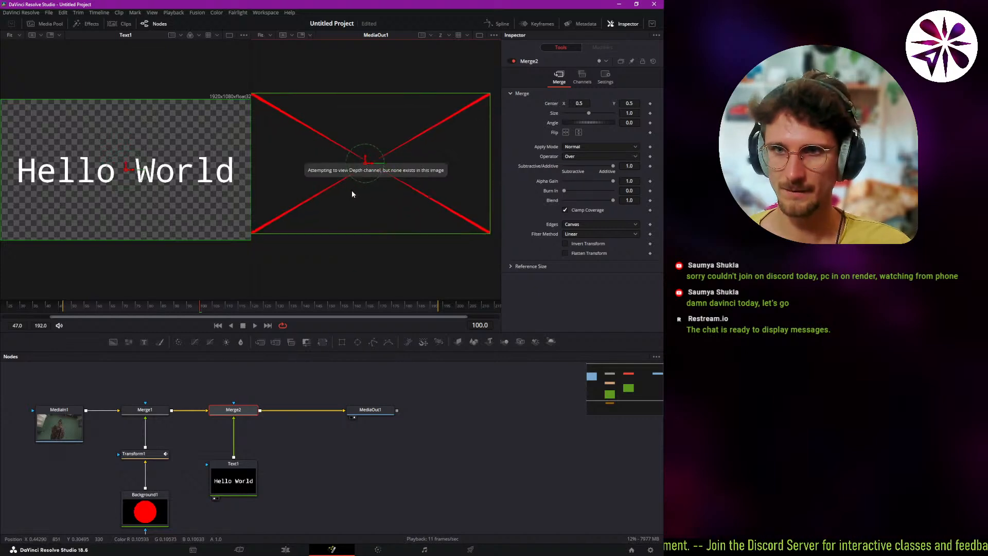
key("ctrl+f")
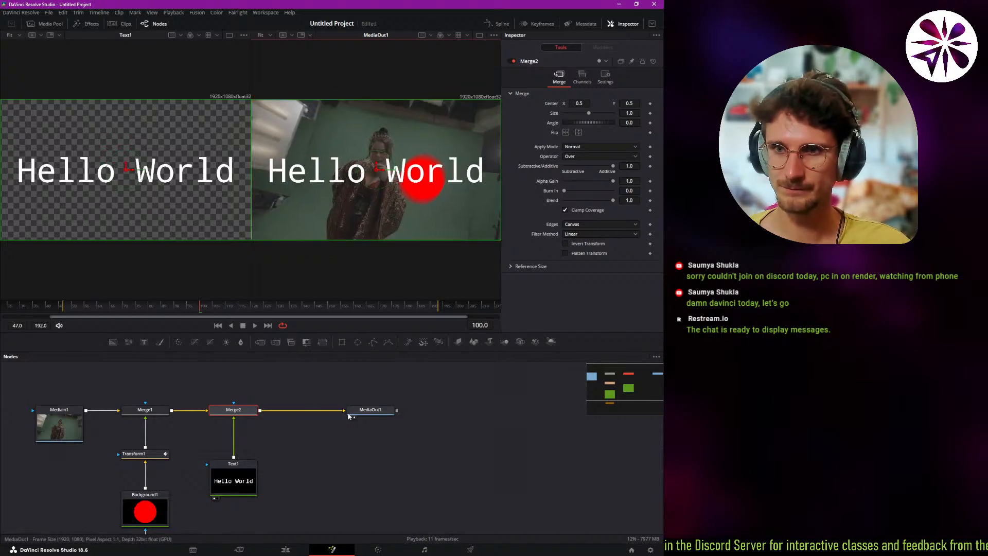
left_click(339, 387)
key("space")
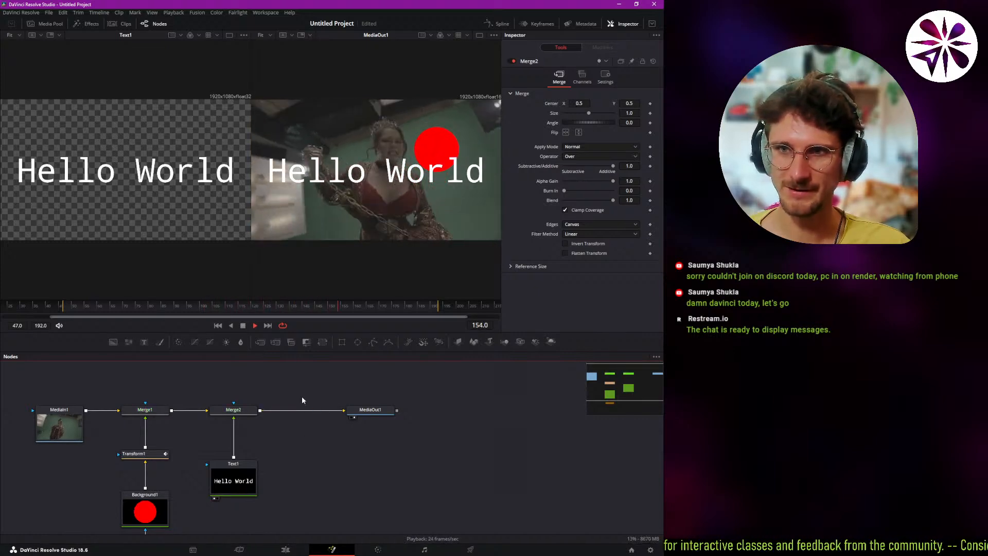
key("space")
left_click_drag(316, 309, 200, 324)
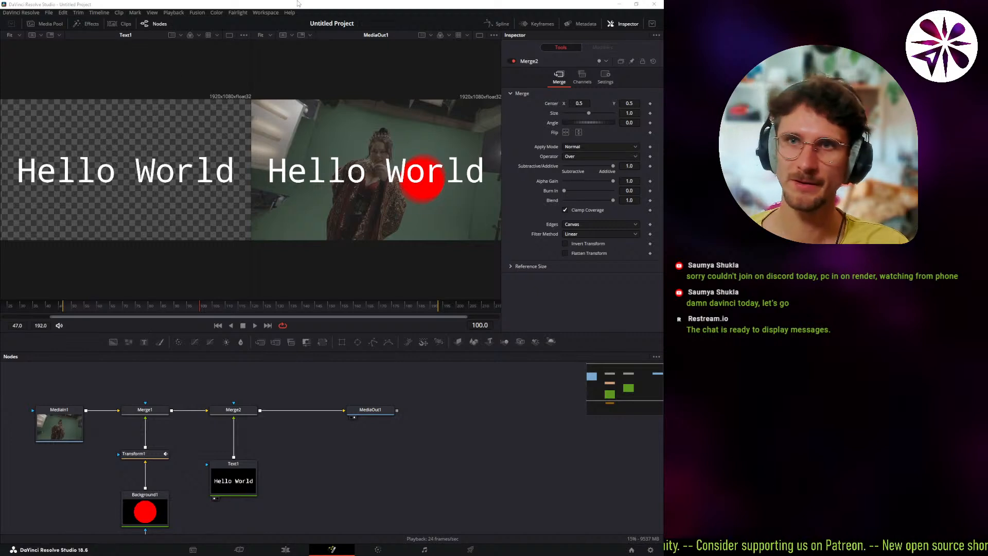
Look through the Media Pool and the Effects library, closing each one again.
left_click(181, 29)
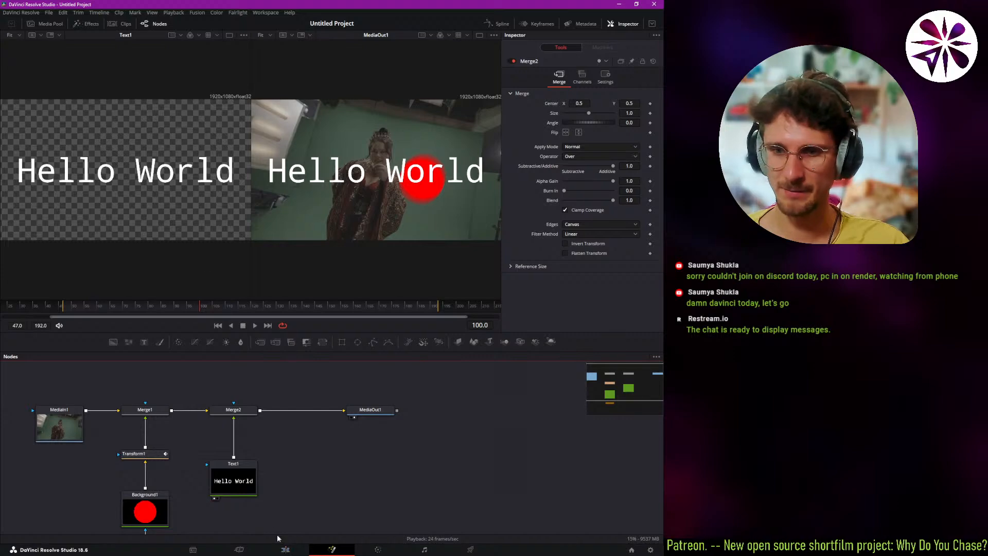
left_click(49, 24)
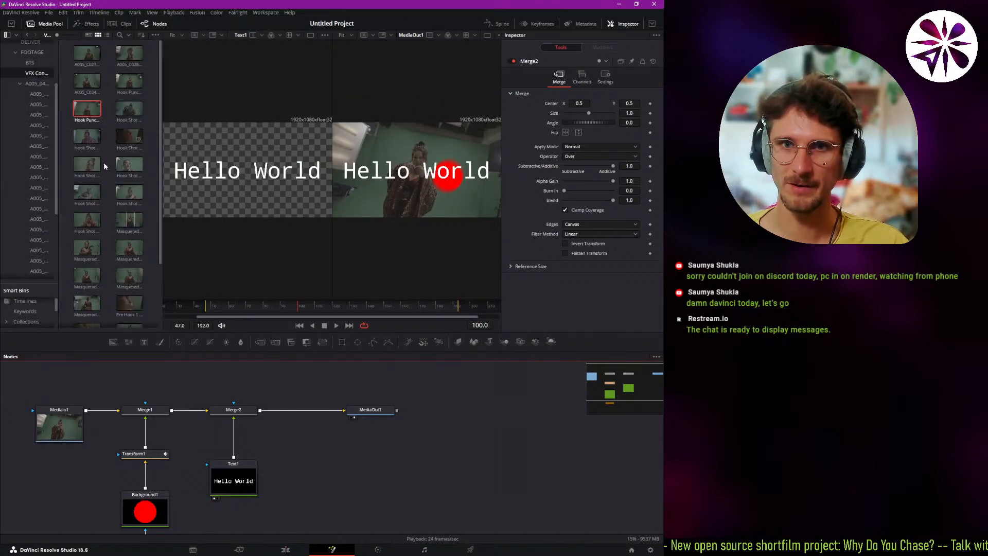
left_click(49, 26)
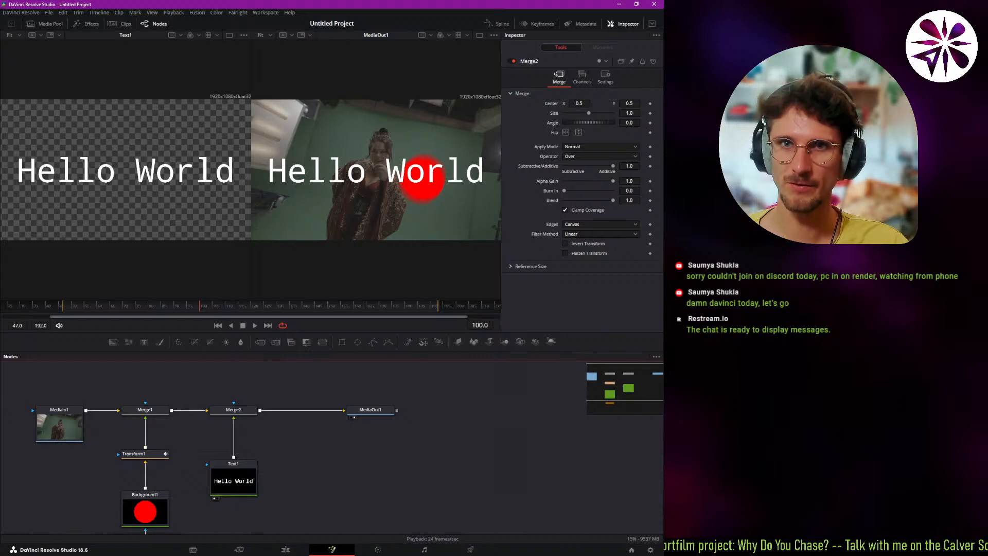
left_click(83, 24)
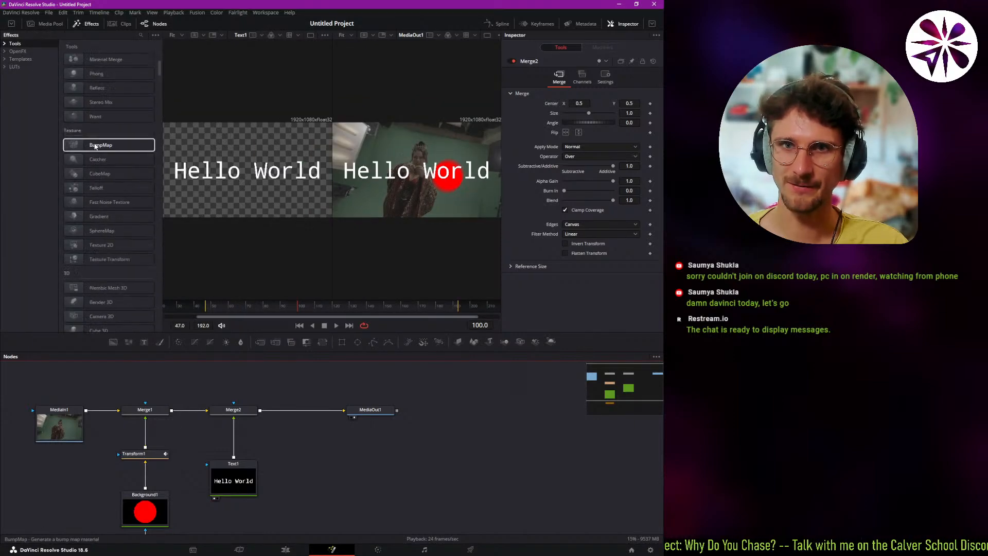
left_click(89, 24)
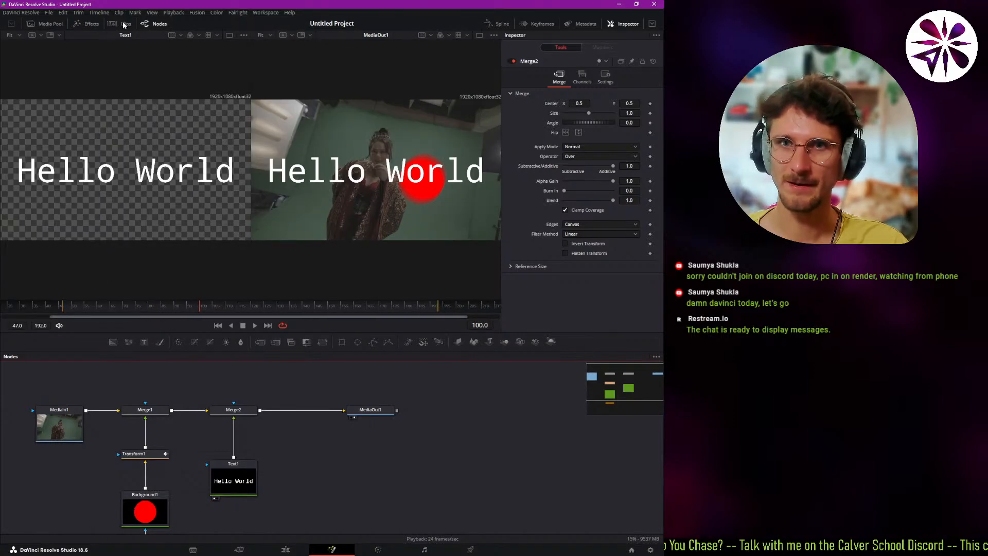
Show the clips strip, switch the composition to clip 04 and back to clip 05, and hide the strip.
left_click(125, 26)
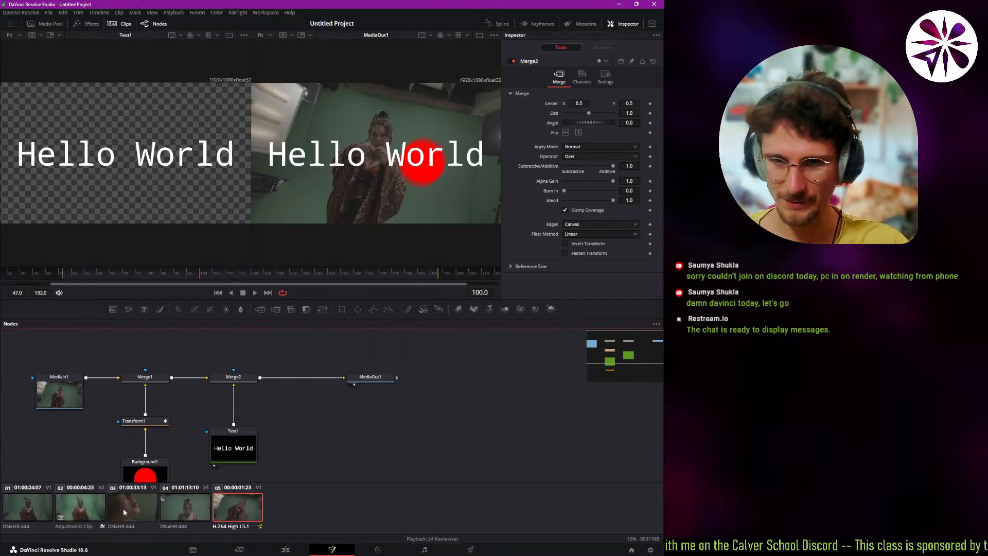
left_click(184, 514)
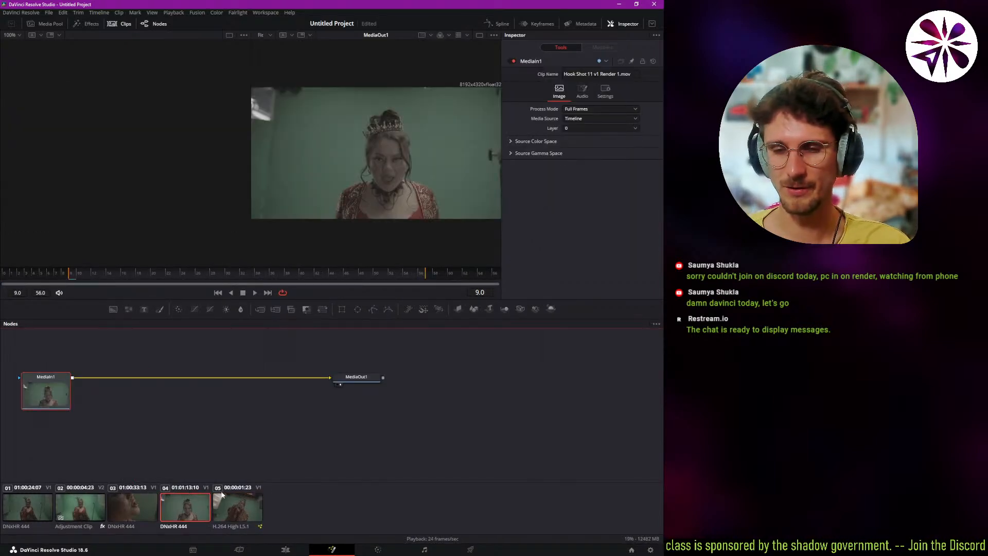
left_click(227, 501)
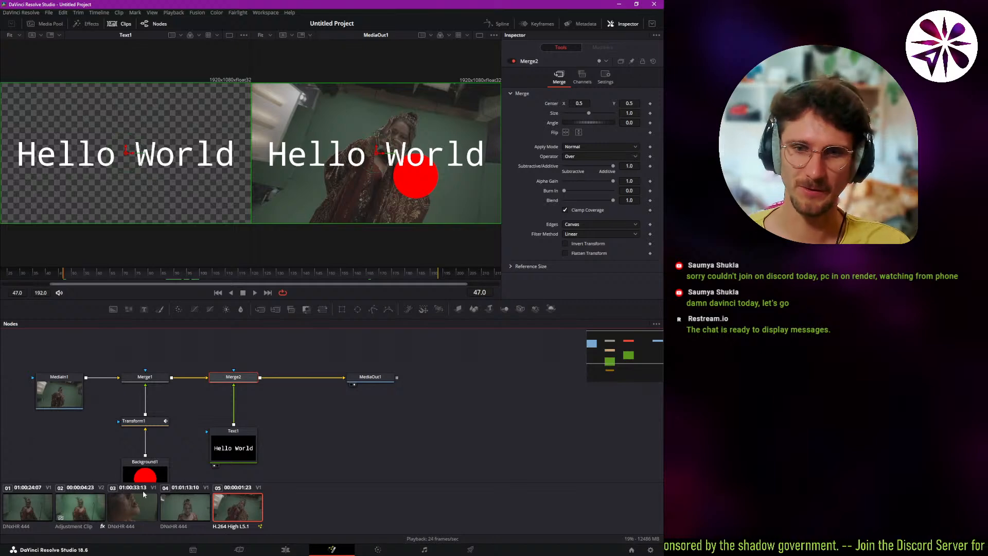
left_click(132, 25)
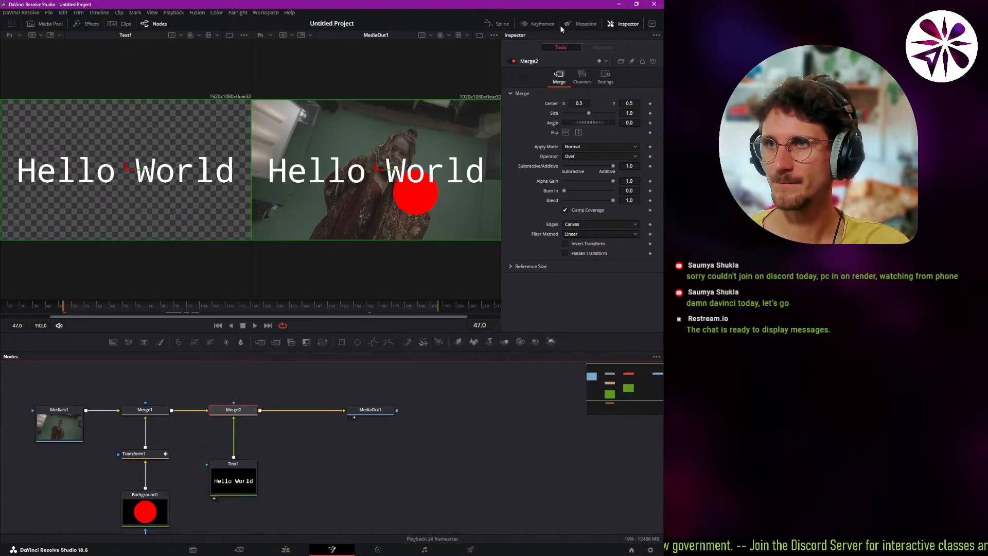
Examine the clip metadata while selecting Text1, Background1 and MediaIn1 in turn, and close the Metadata panel.
left_click(581, 24)
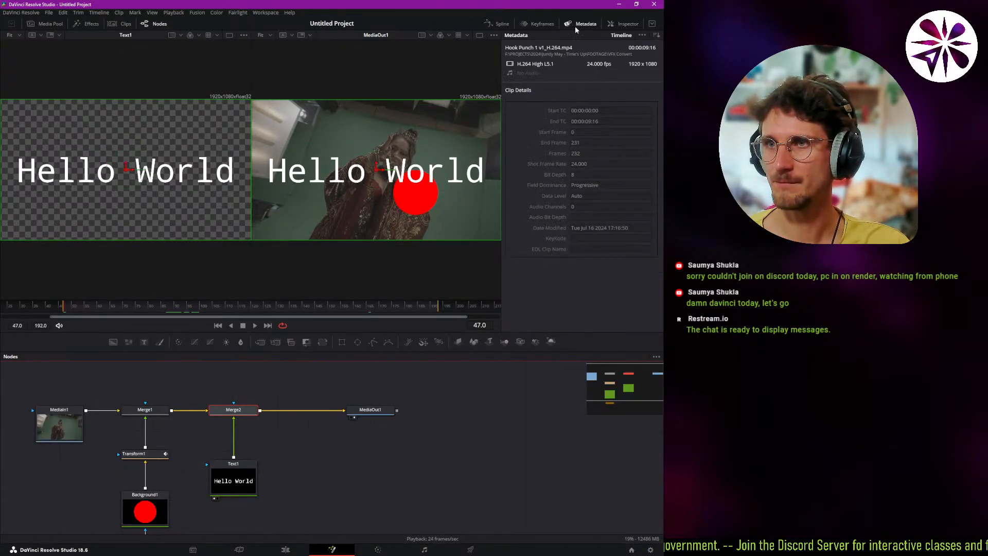
left_click(240, 476)
left_click(137, 505)
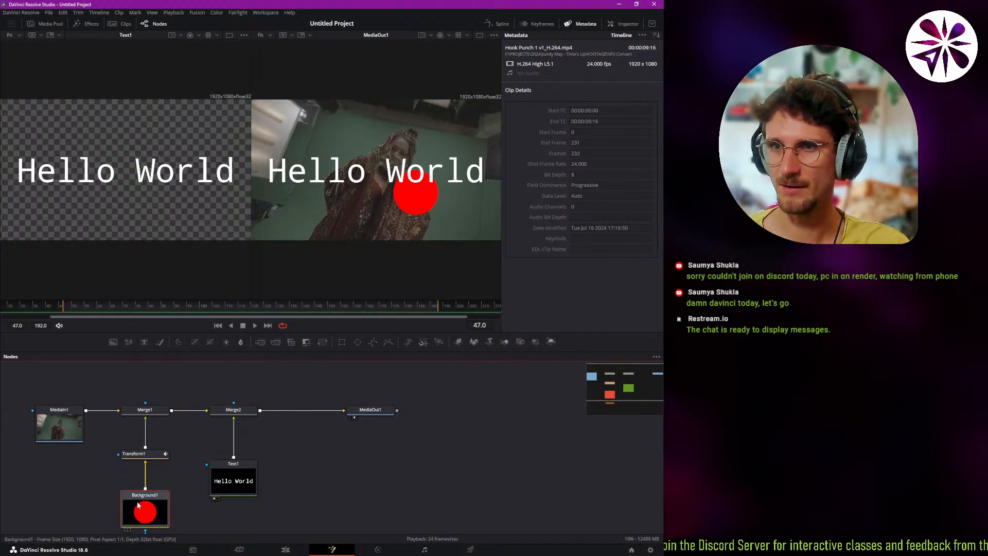
left_click(82, 432)
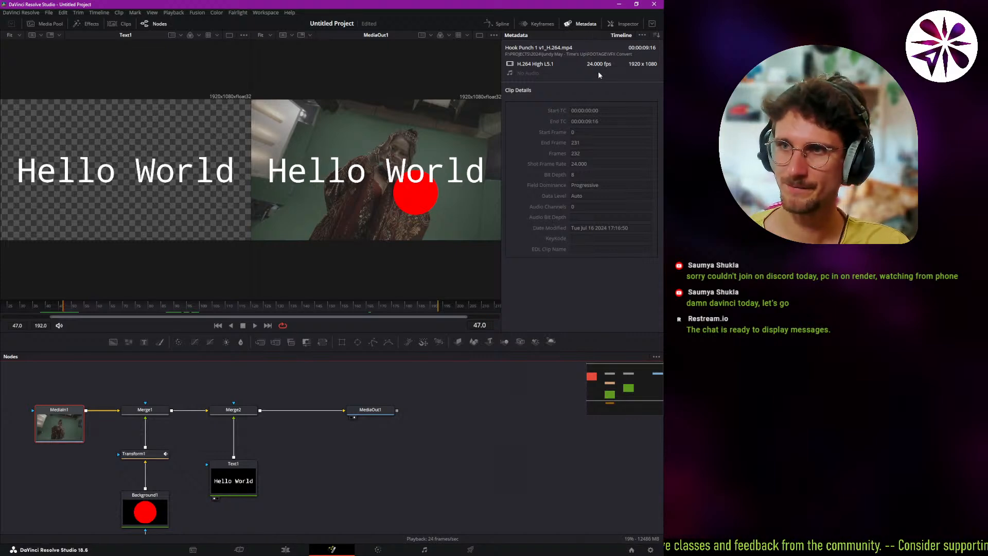
left_click(585, 25)
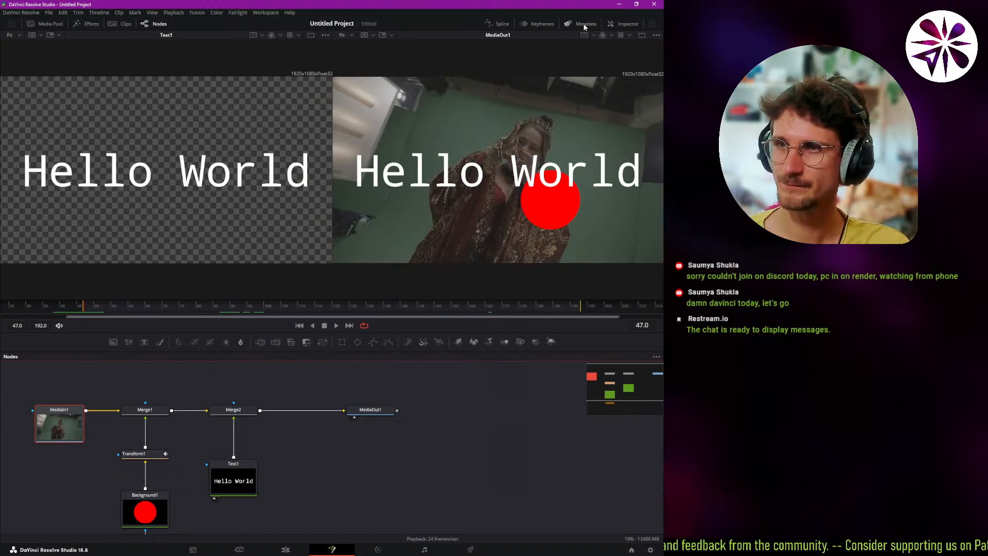
Show Metadata and the Media Pool, try each side at full height, and return both to partial height.
left_click(569, 24)
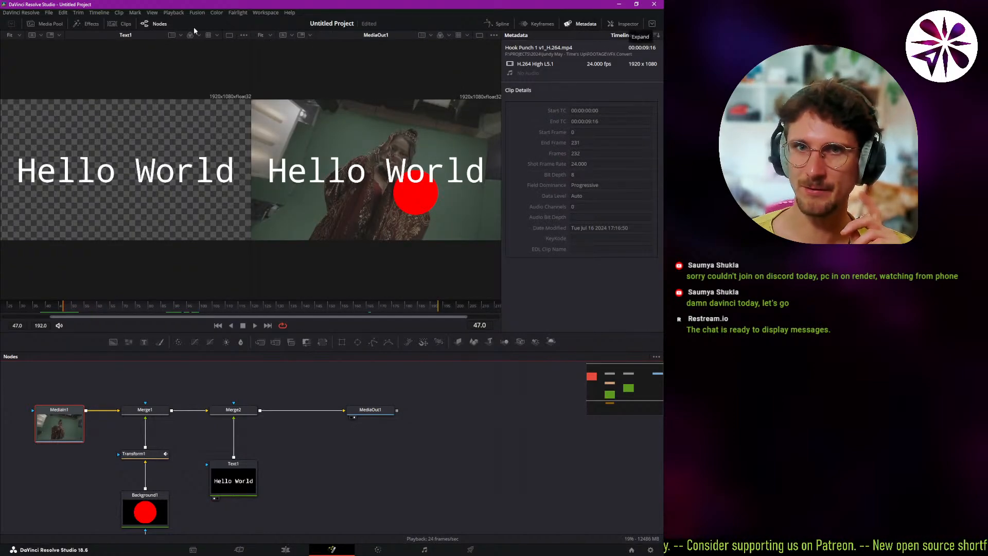
left_click(49, 23)
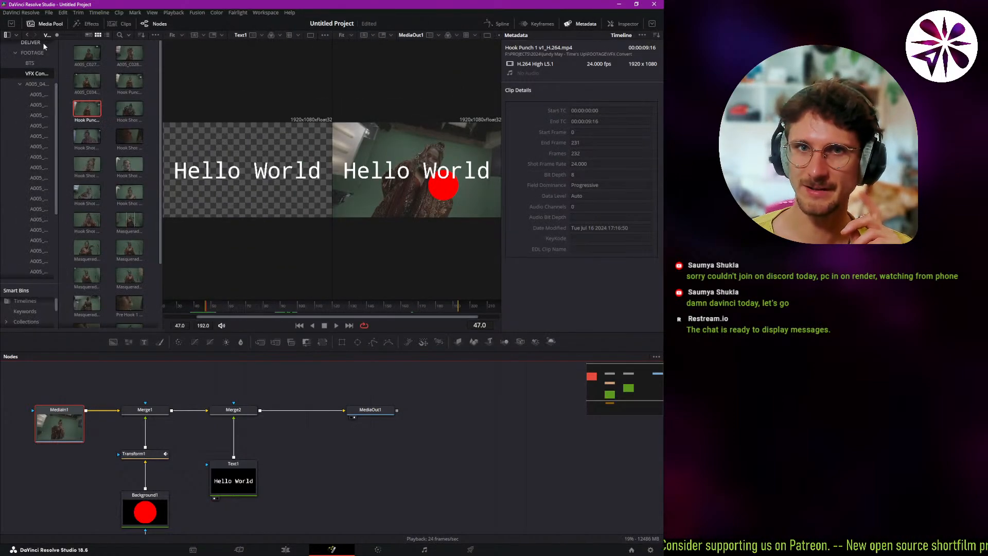
left_click(651, 25)
left_click(652, 25)
left_click(651, 25)
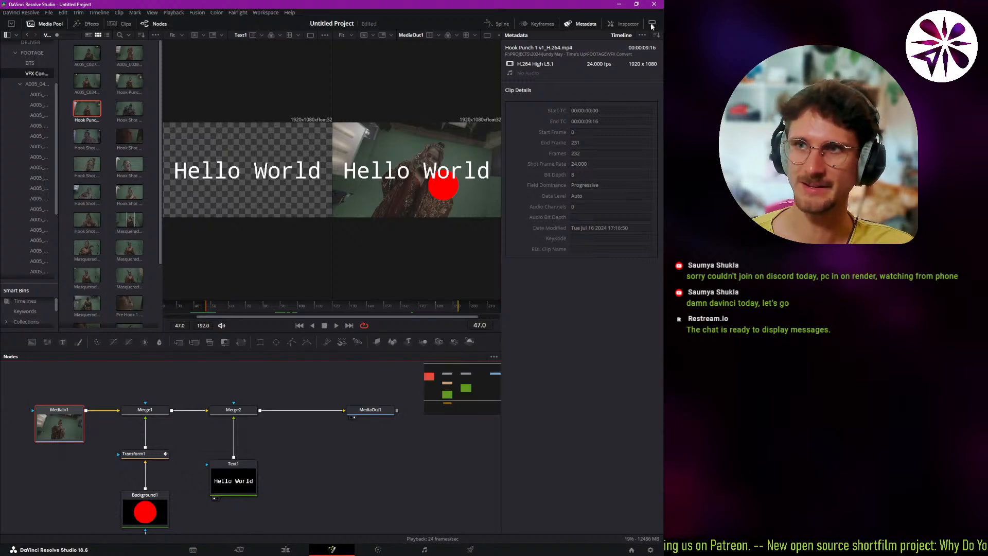
left_click(652, 24)
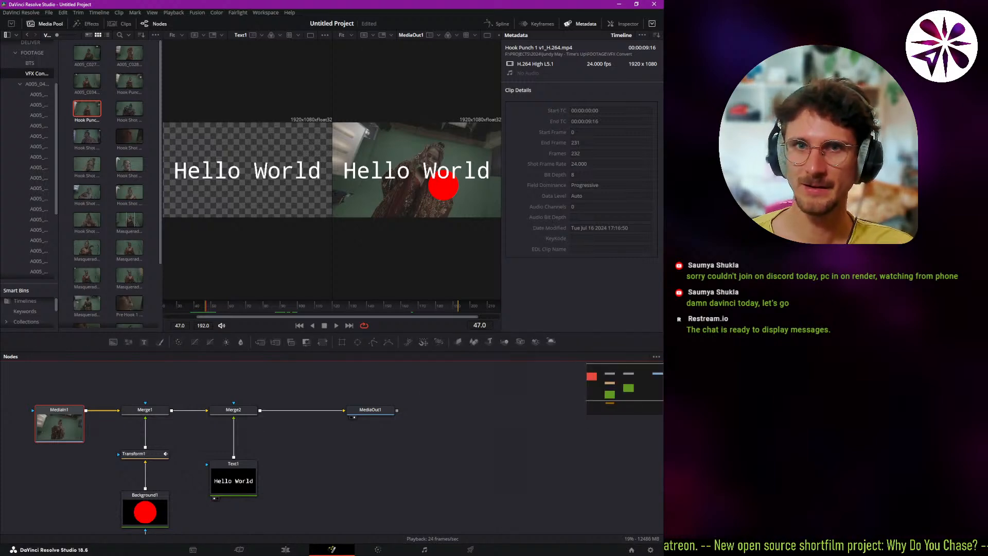
left_click(11, 25)
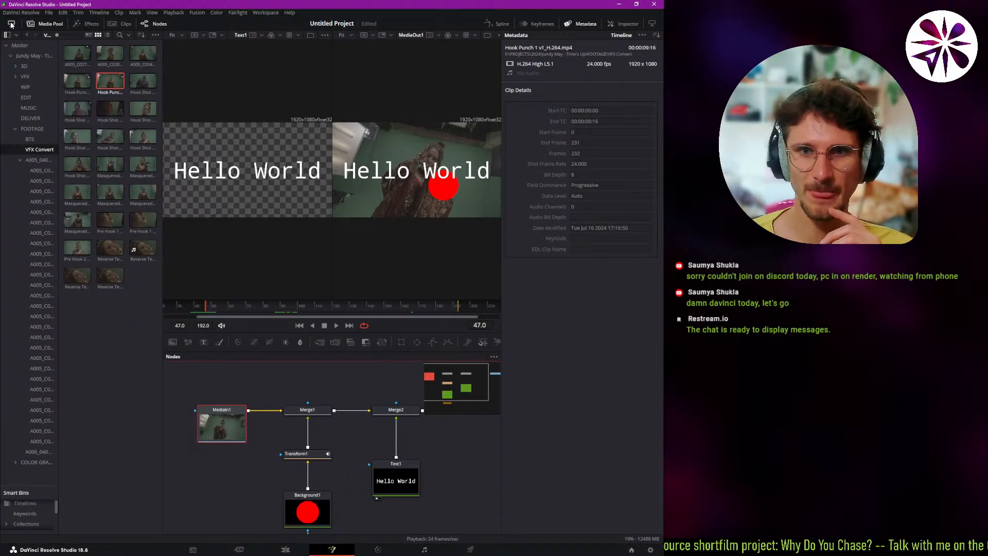
left_click(12, 24)
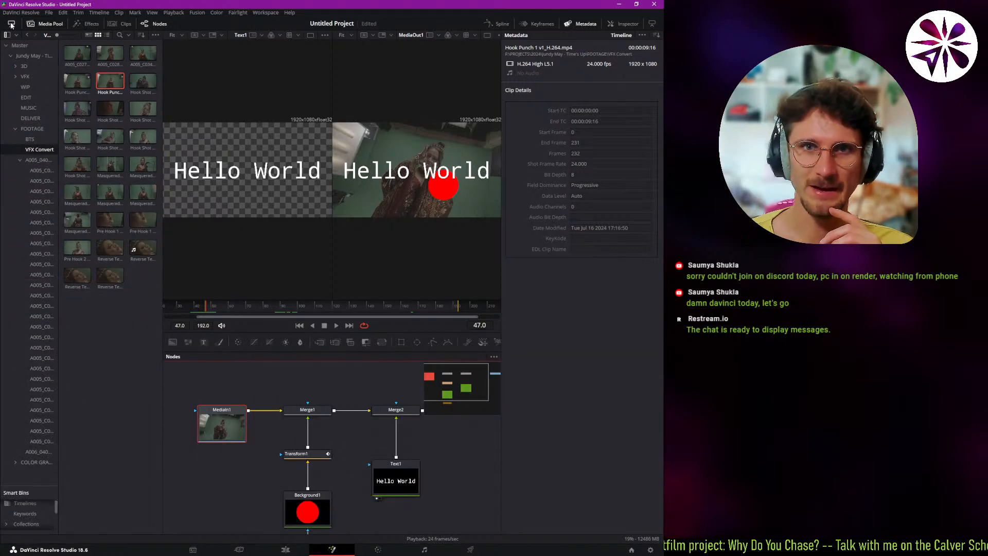
left_click(652, 24)
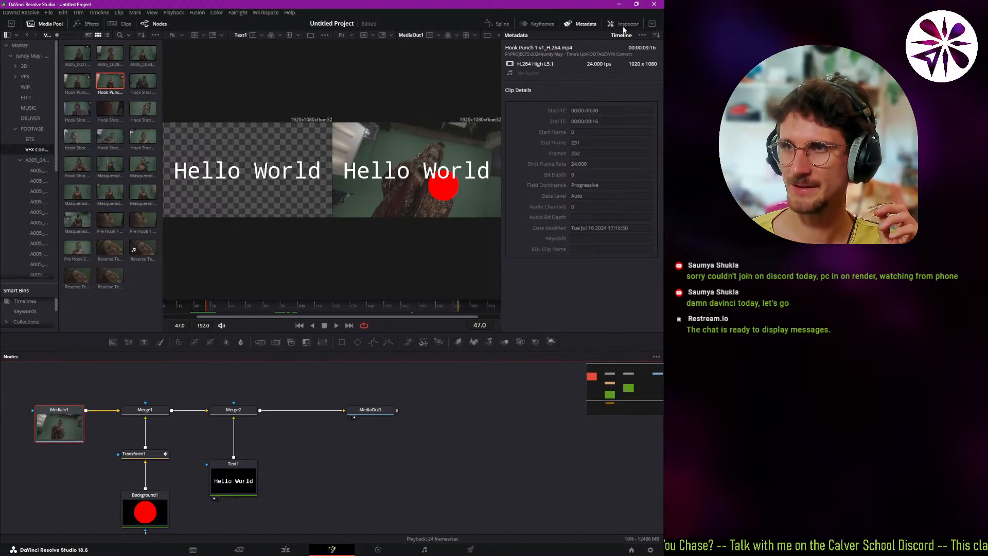
Stack the Inspector and Metadata at full height, and shift their divider downward to give the Inspector more room.
left_click(598, 23)
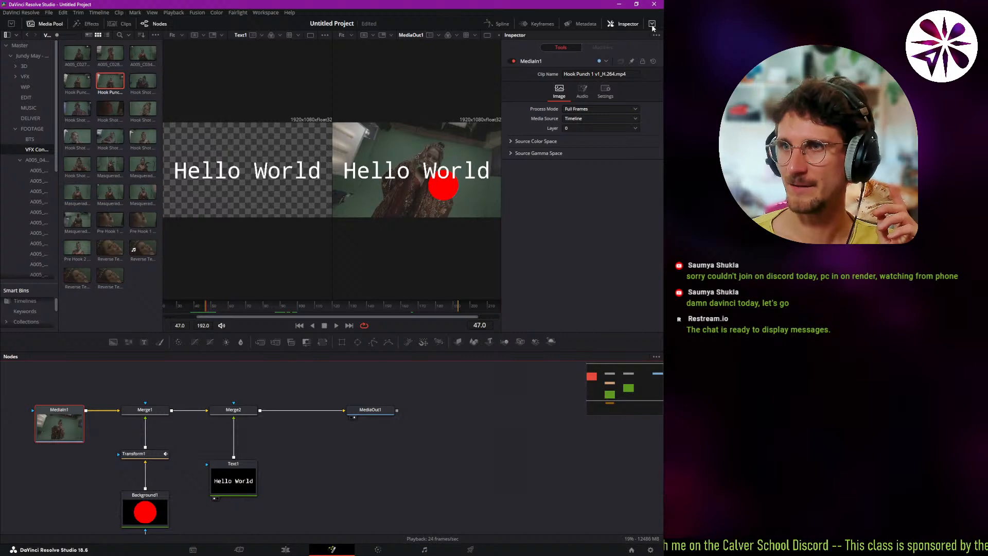
left_click(652, 25)
left_click(589, 23)
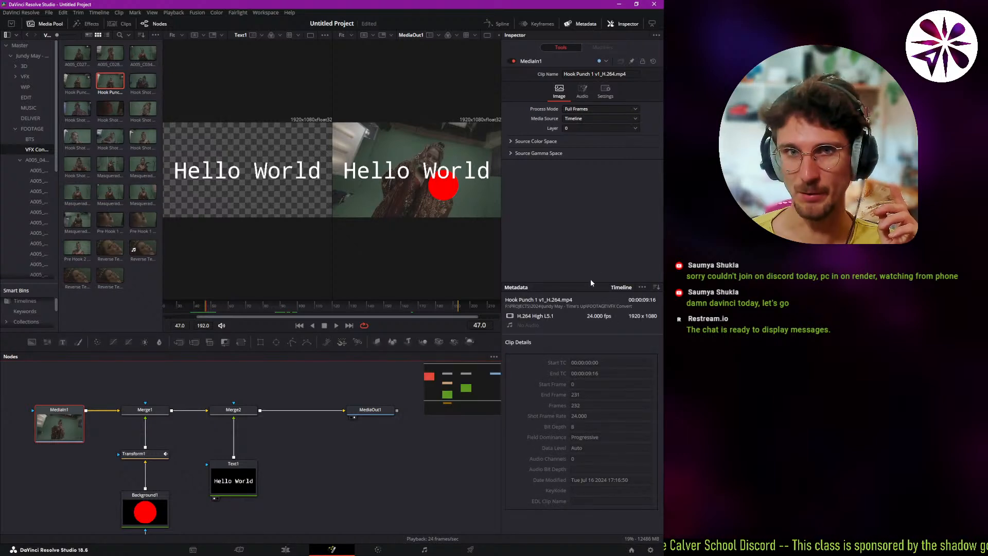
left_click_drag(587, 281, 579, 335)
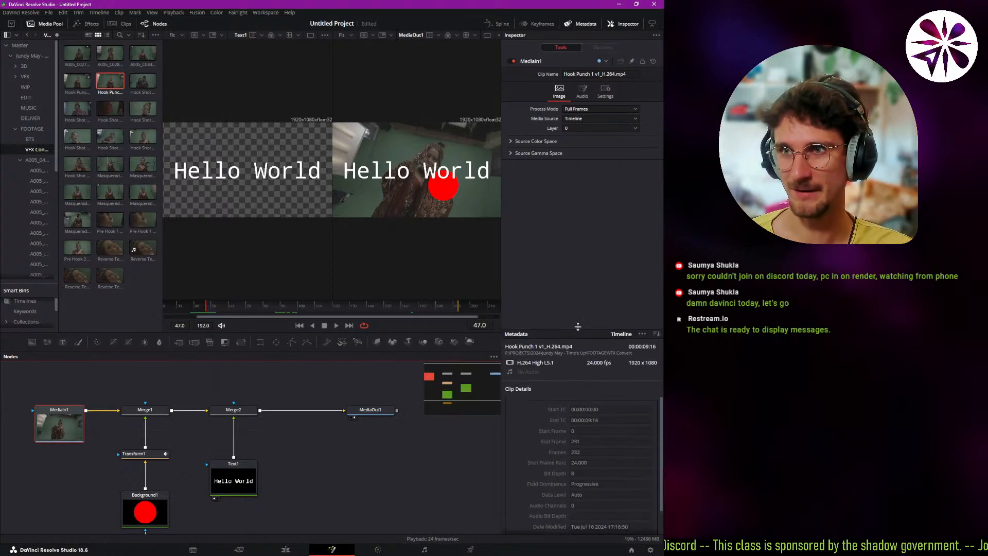
Restore the Inspector alone at partial height and close the Media Pool.
left_click(536, 27)
left_click(536, 27)
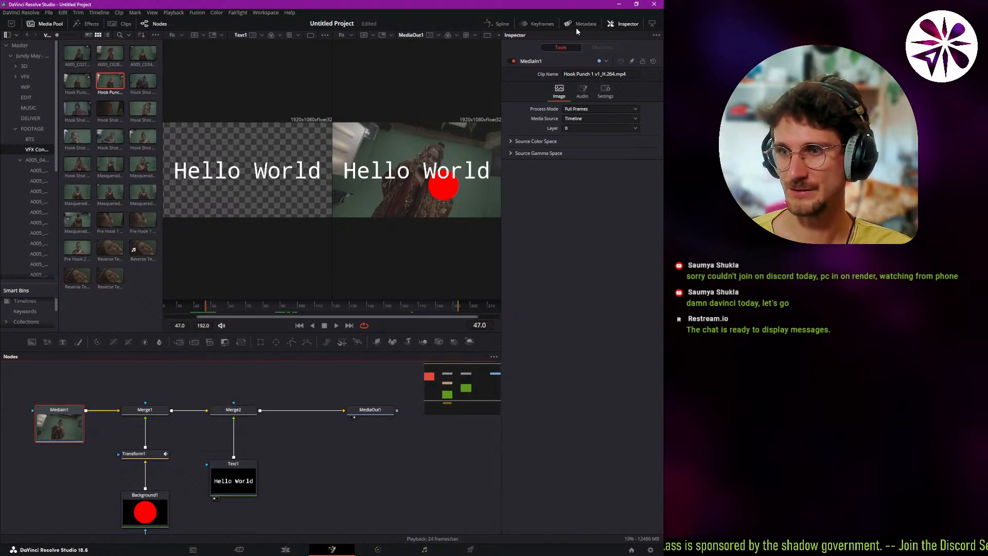
left_click(653, 25)
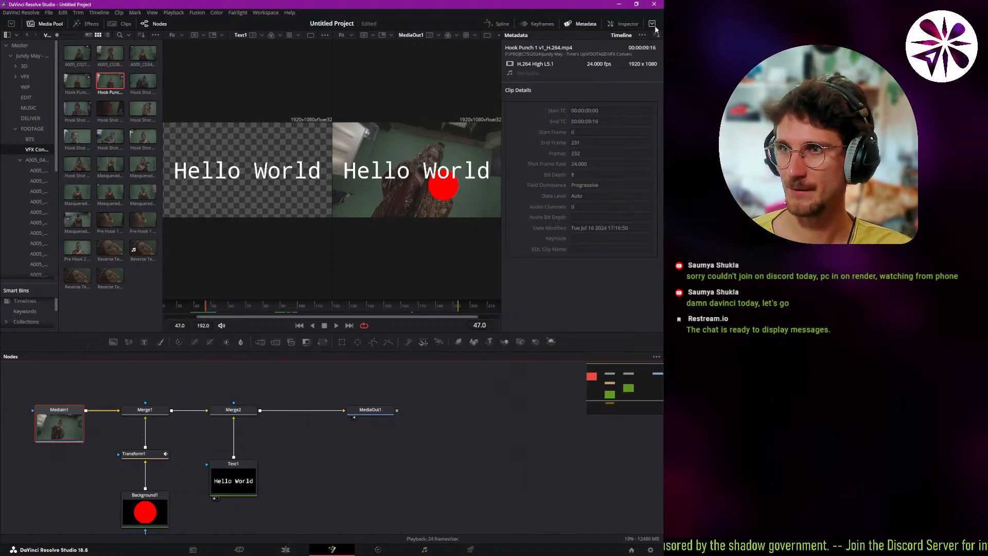
left_click(616, 24)
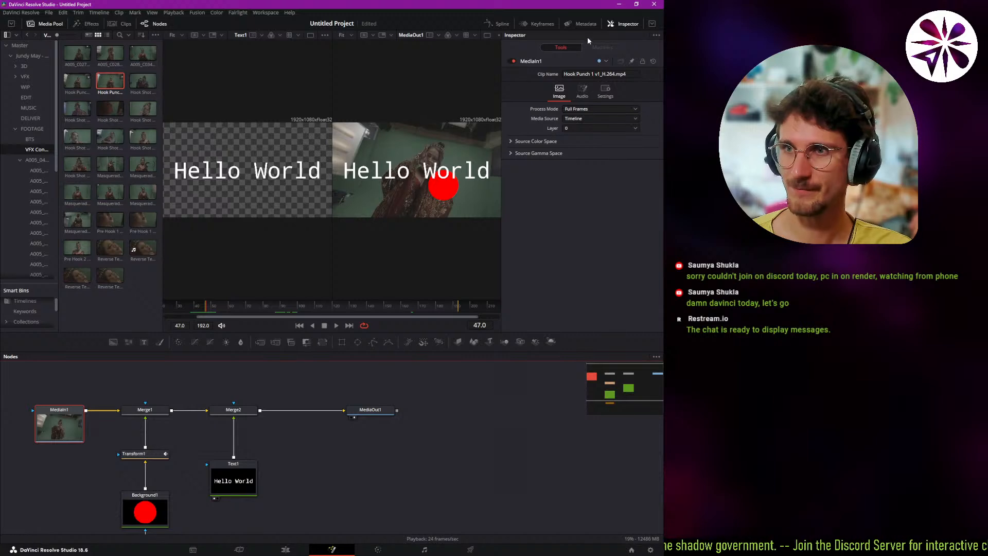
left_click(48, 24)
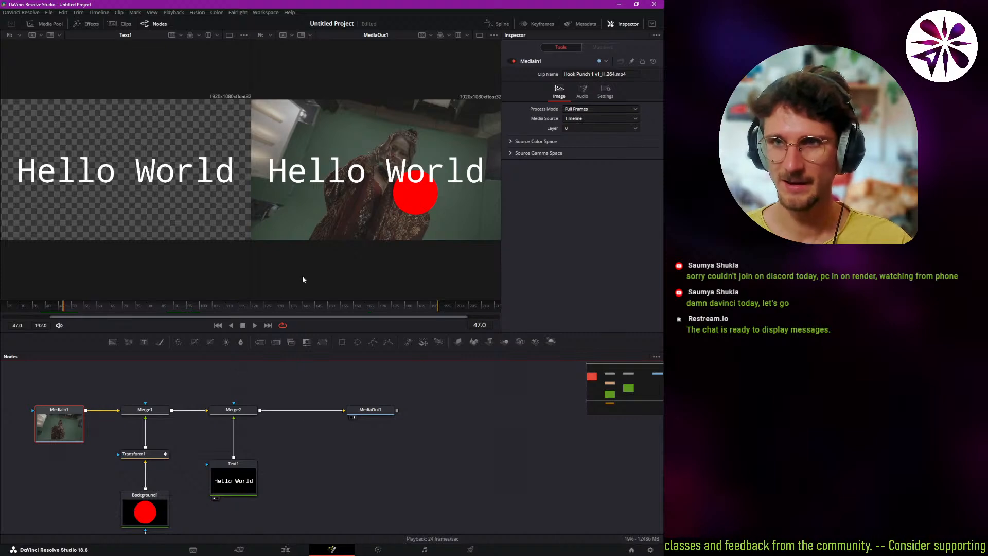
Set Fusion to a single MediaOut1 viewer, return to the Edit page, scrub to 00:00:07:09 and select the adjustment clip.
left_click(475, 35)
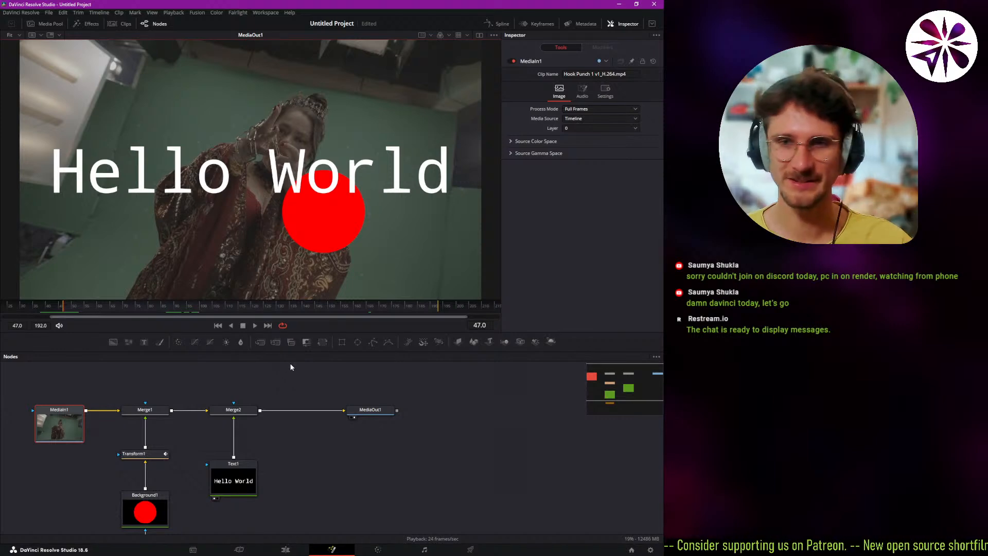
left_click(266, 550)
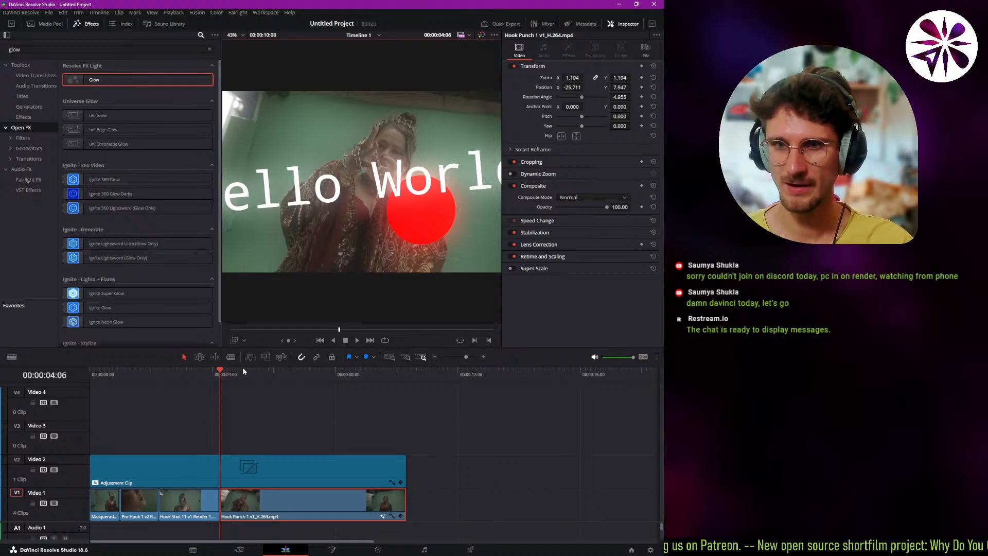
left_click_drag(243, 371, 316, 407)
left_click(253, 468)
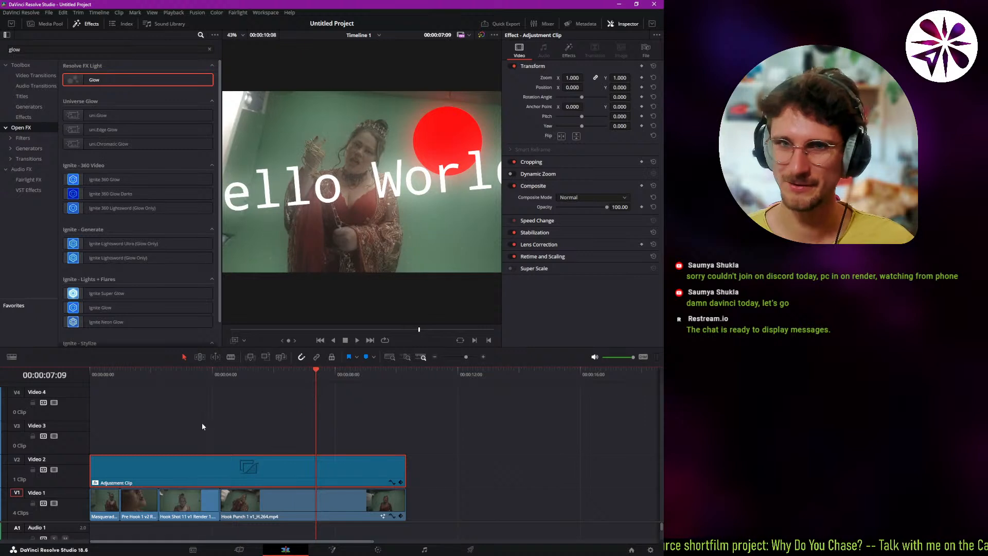
Show the Media Pool, hide the Inspector, collapse the FOOTAGE bin, and open the 3D > Render > Hook Punch 1 v1 bin.
left_click(49, 24)
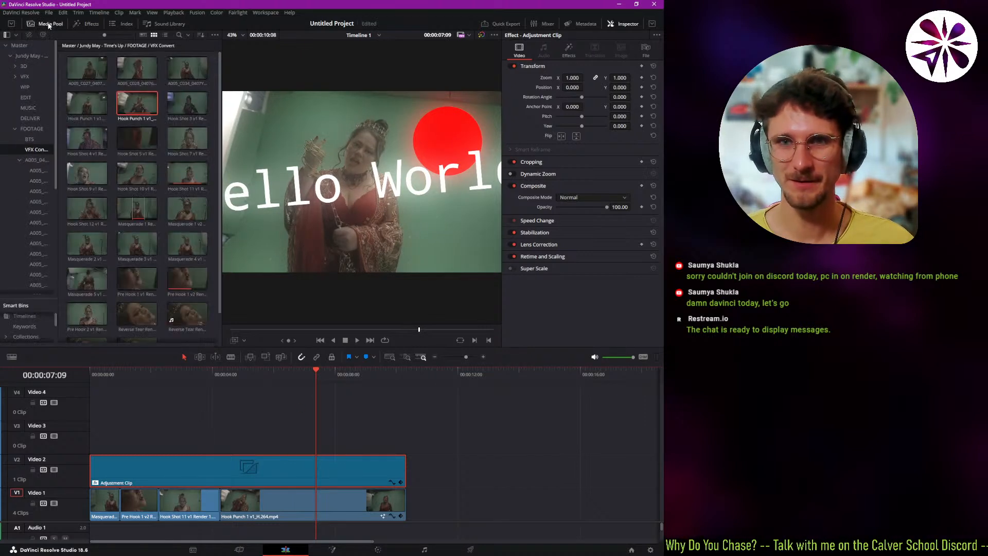
left_click(626, 24)
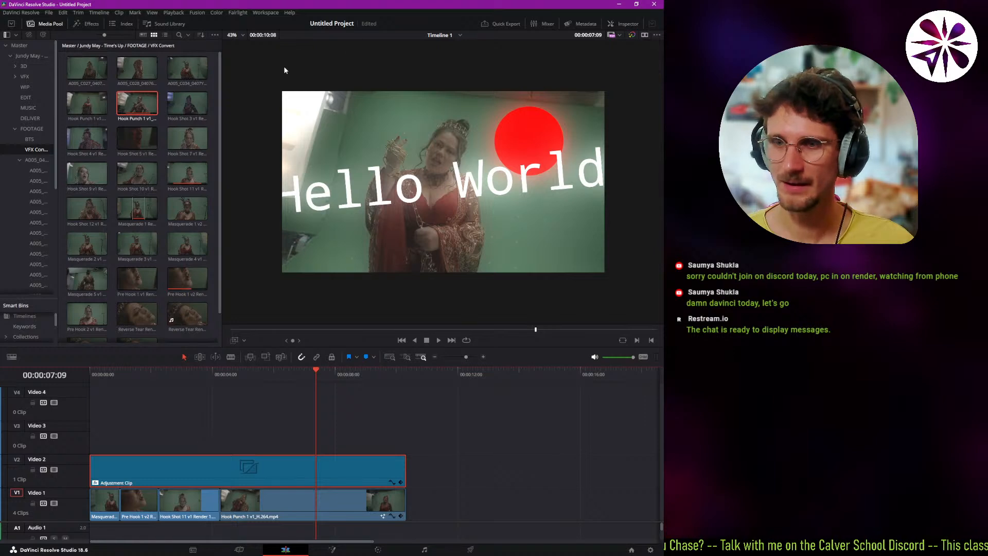
left_click(20, 160)
left_click(14, 128)
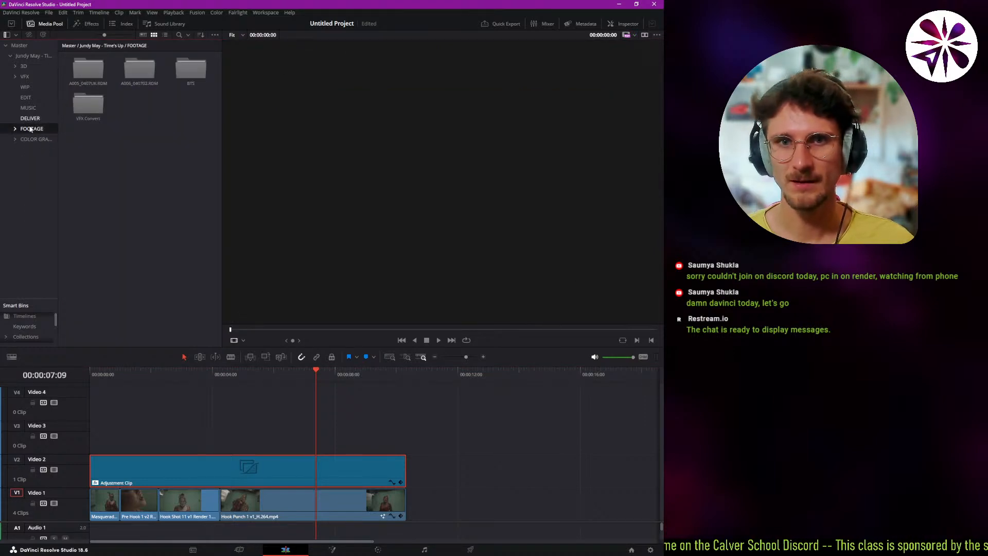
left_click(15, 66)
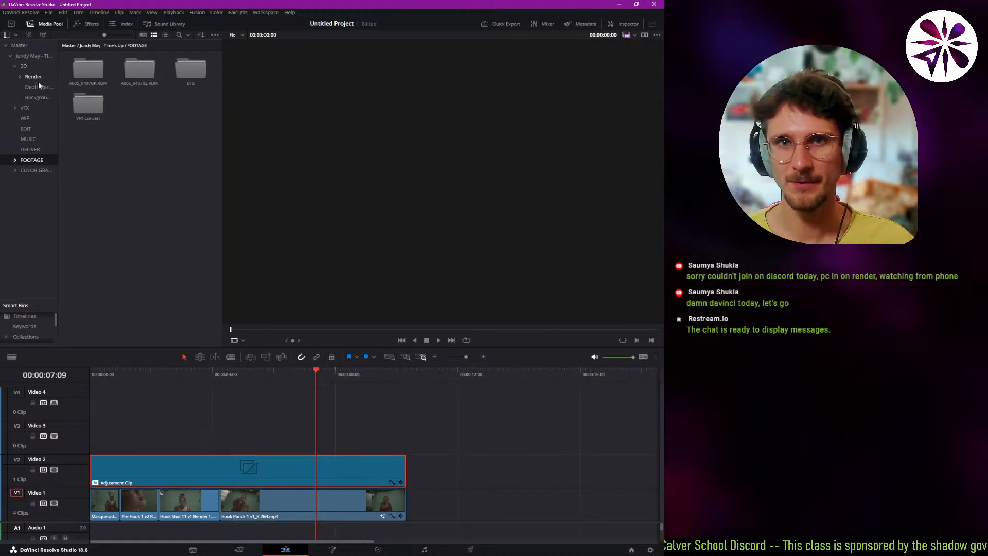
left_click(20, 78)
left_click(20, 77)
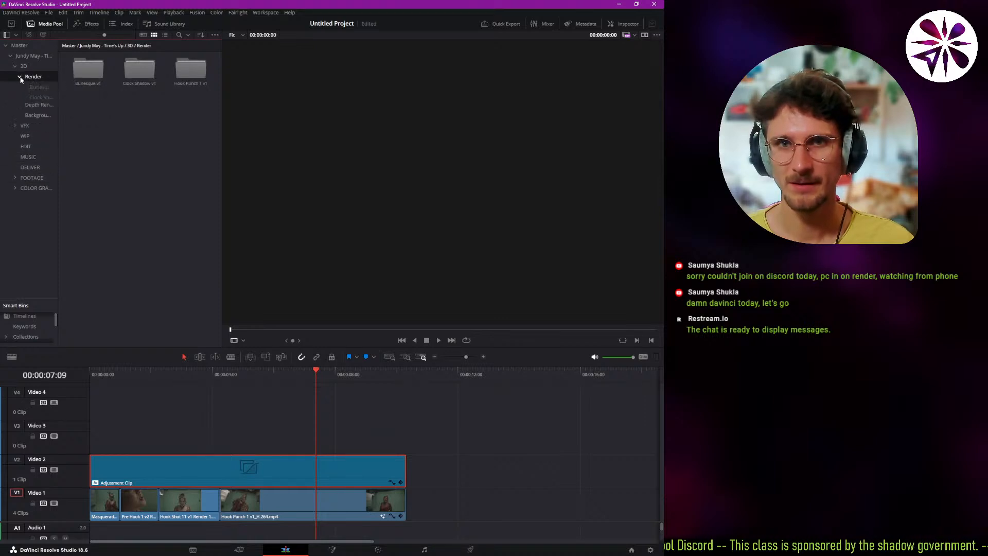
left_click(46, 109)
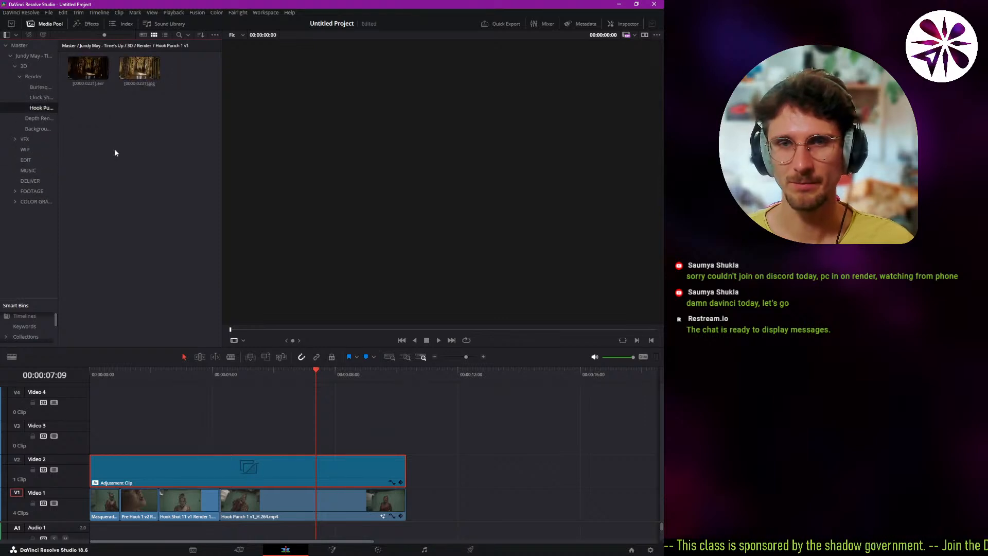
Select the Hook Punch 1 clip on Video 1, then compare the EXR and JPG sequences in the Hook Punch 1 v1 bin.
left_click(331, 509)
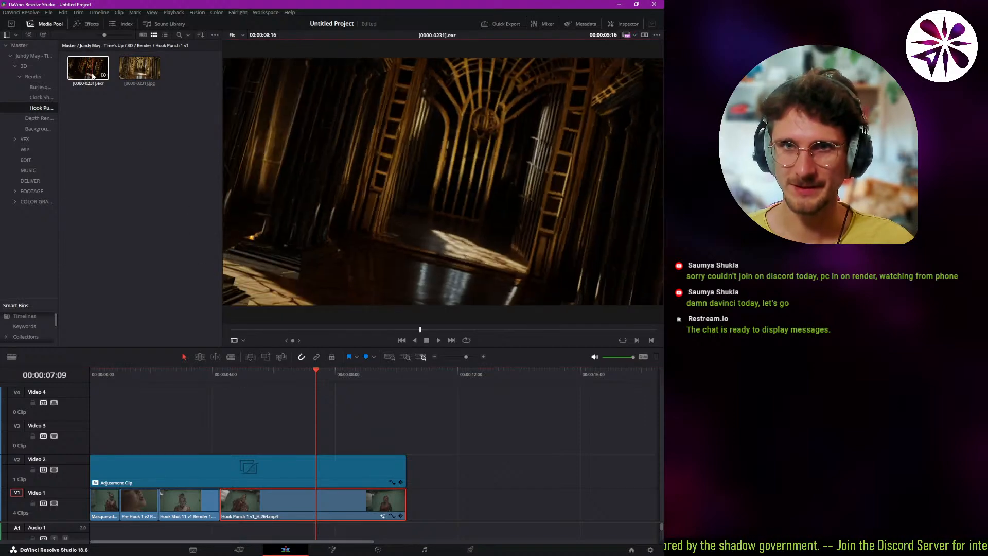
left_click(153, 75)
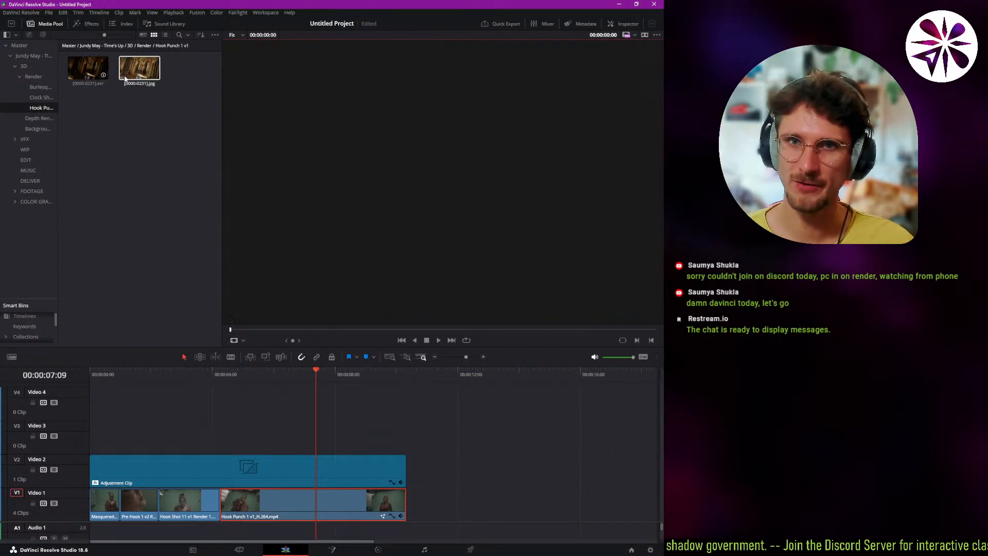
left_click(106, 76)
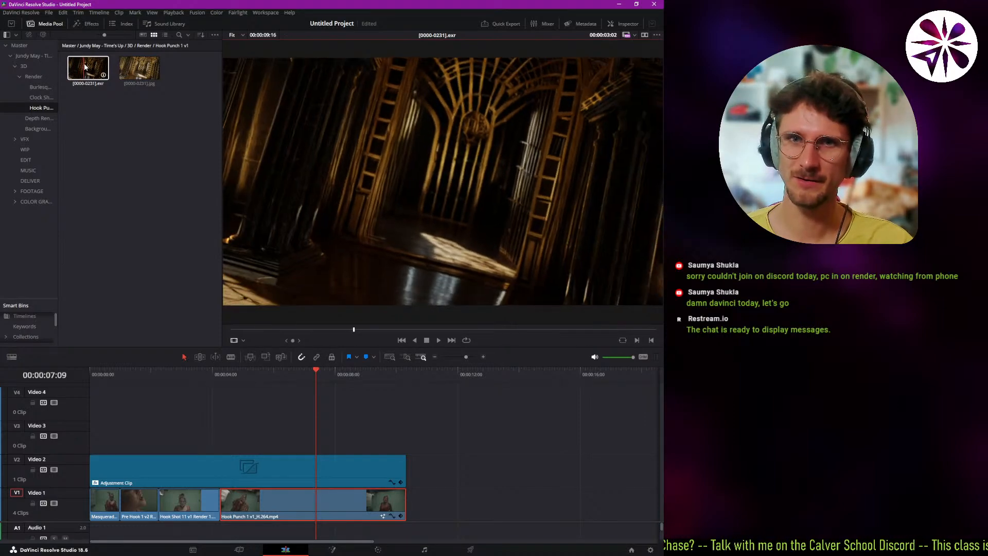
Apply the VFX IO LUT Linear to Gamma 2.2 to the EXR sequence in the Hook Punch 1 v1 bin.
right_click(91, 67)
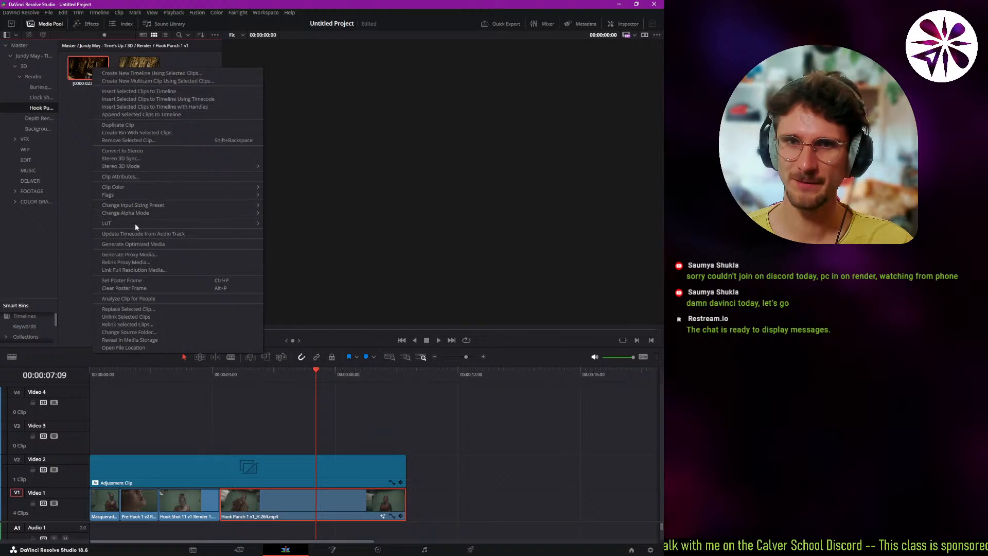
mouse_move(131, 226)
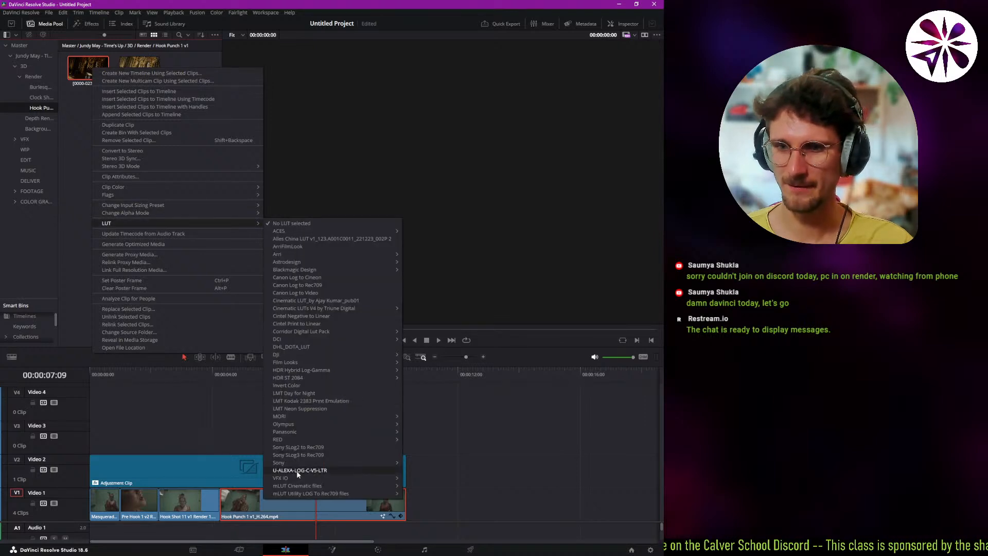
mouse_move(299, 479)
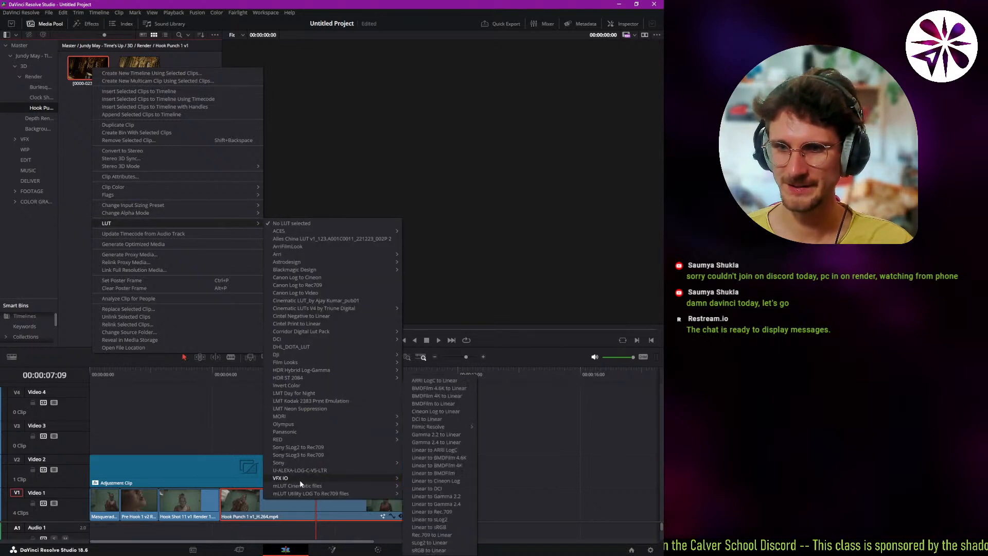
left_click(462, 495)
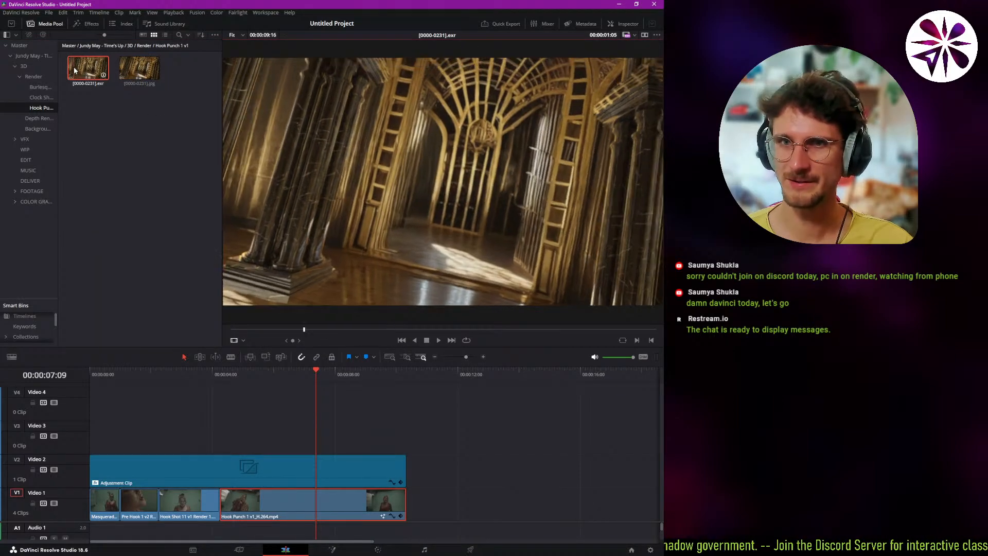
Place the EXR sequence on Video 1 at about 12 seconds, stack the JPG sequence above it on Video 2, and move the playhead to 00:00:12:18.
left_click(93, 70)
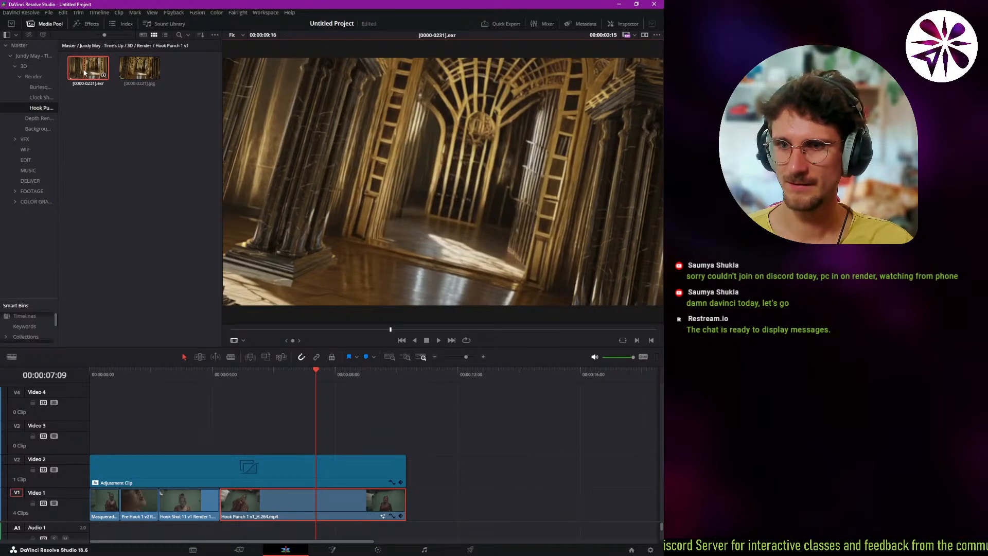
left_click_drag(84, 72, 454, 506)
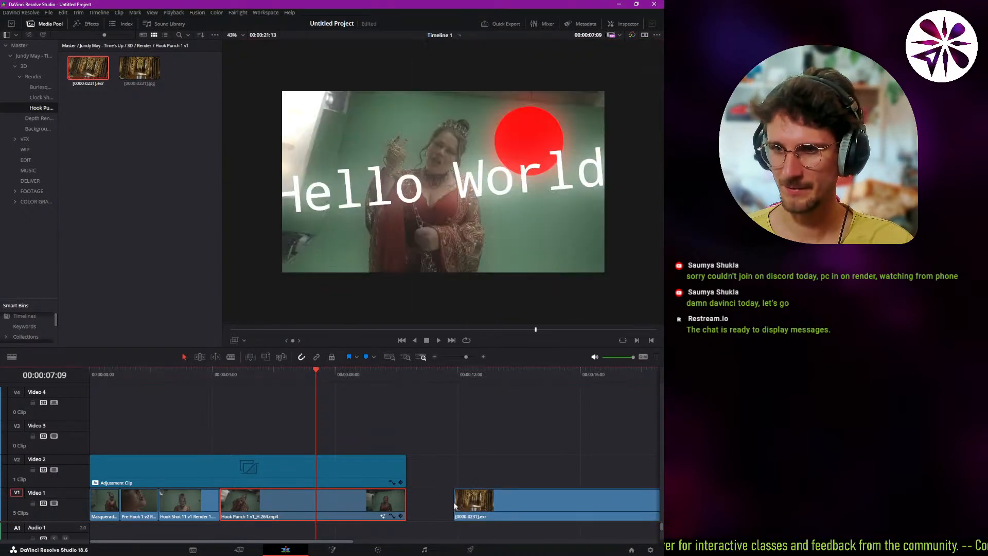
left_click_drag(139, 70, 457, 478)
left_click(480, 375)
left_click(512, 465)
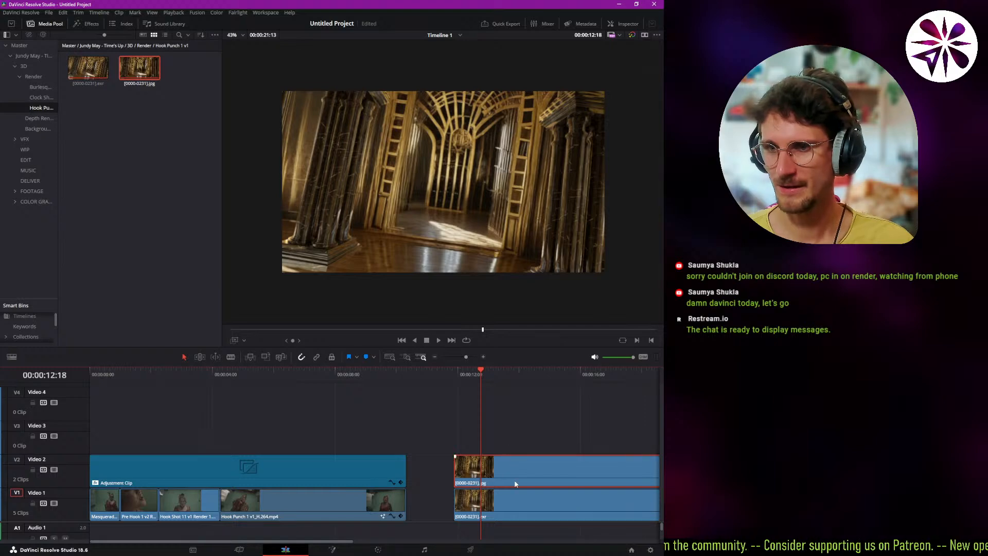
Change the LUT of the EXR sequence in the bin to VFX IO Linear to Gamma 2.4.
left_click(84, 61)
right_click(82, 57)
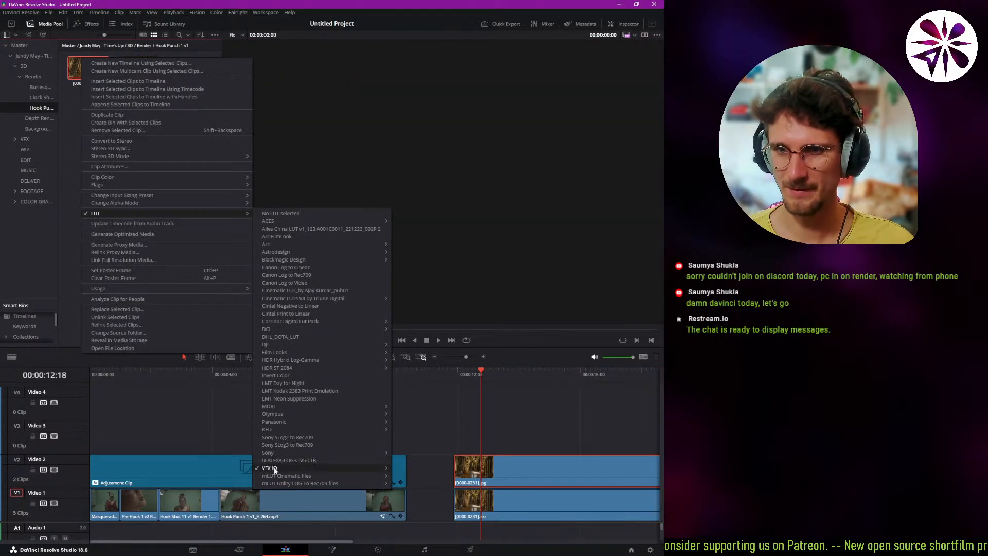
mouse_move(275, 470)
left_click(435, 504)
Toggle the JPG clip on Video 2 off and on repeatedly to compare it with the EXR below, leaving it disabled.
left_click(516, 480)
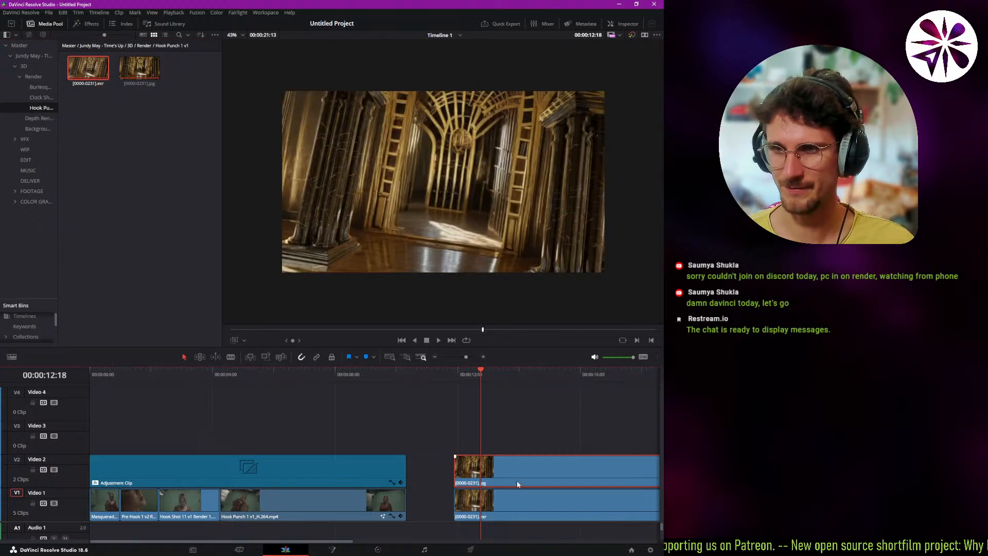
key("d")
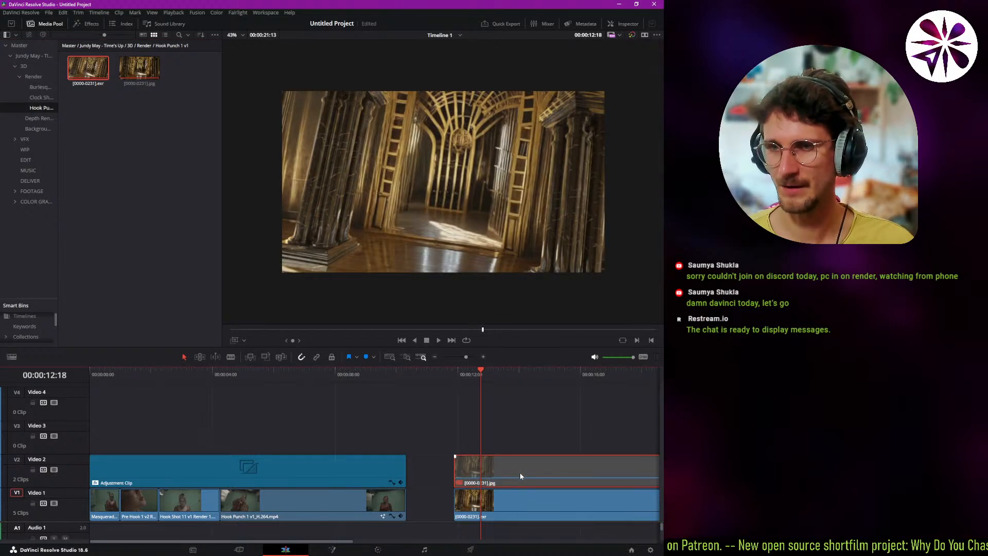
key("d")
key("d")
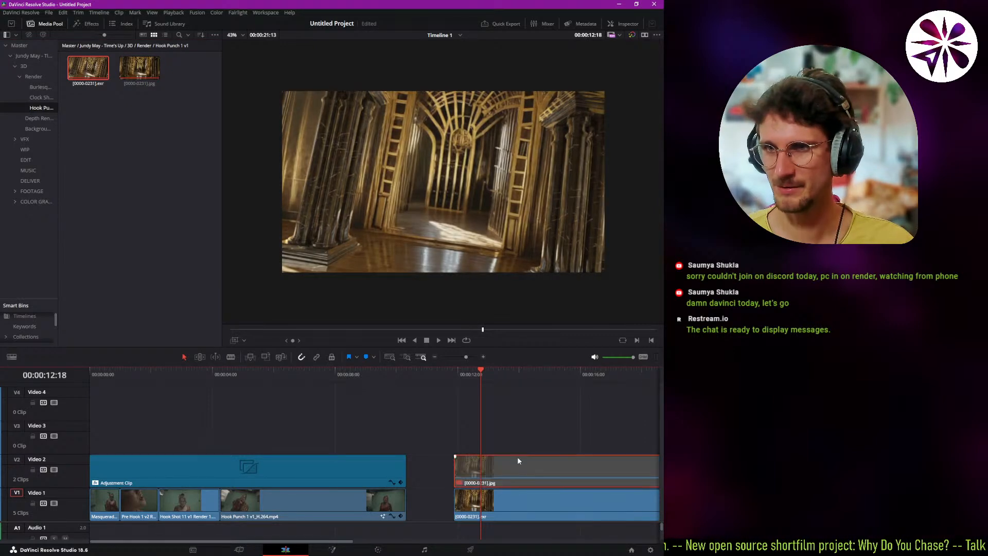
key("d")
key("d")
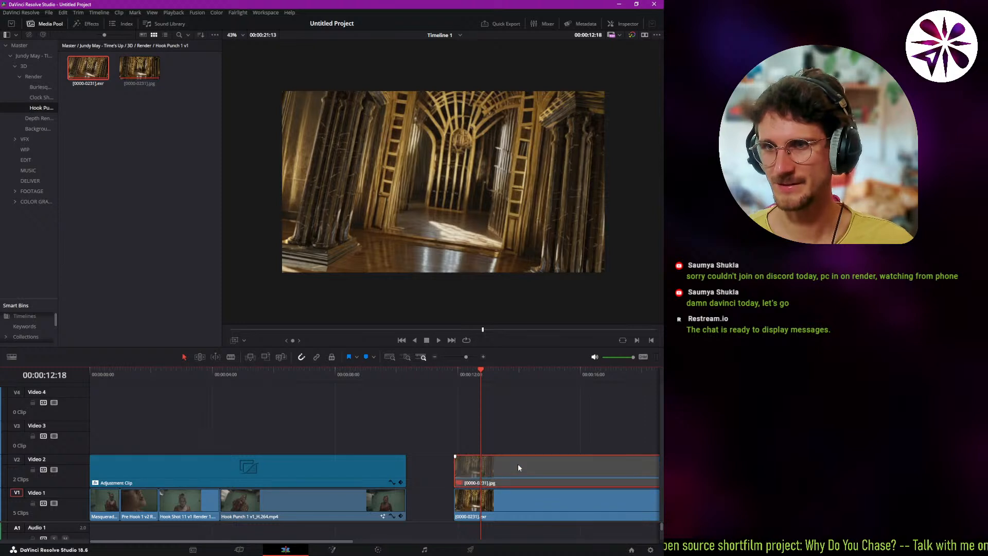
key("d")
key("d")
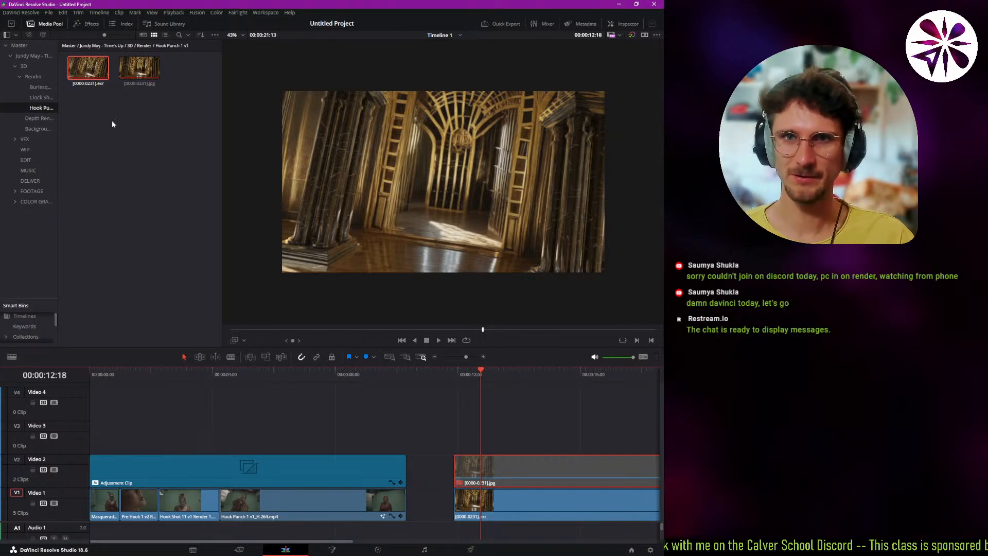
Remove the LUT from the EXR sequence in the Hook Punch 1 v1 bin.
double_click(93, 71)
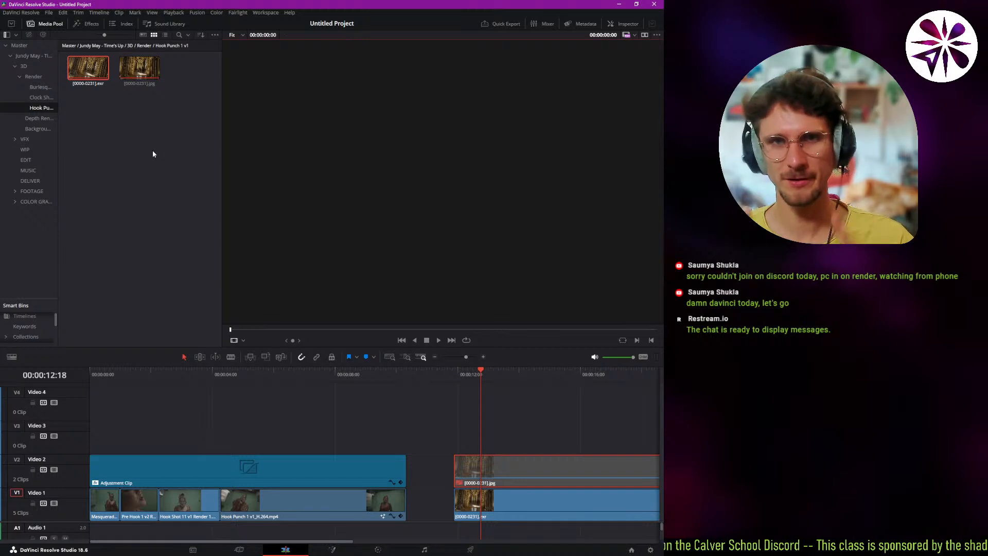
right_click(83, 76)
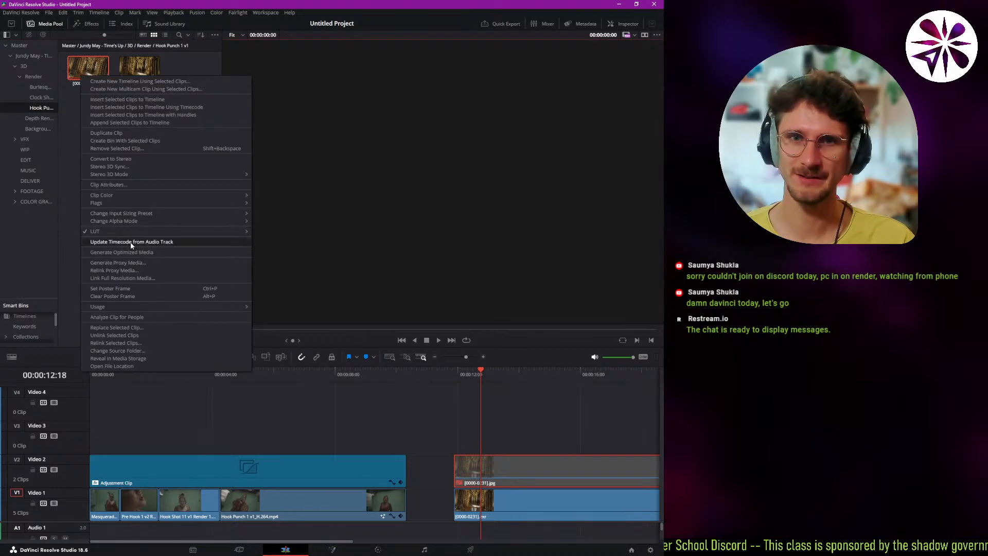
left_click(274, 233)
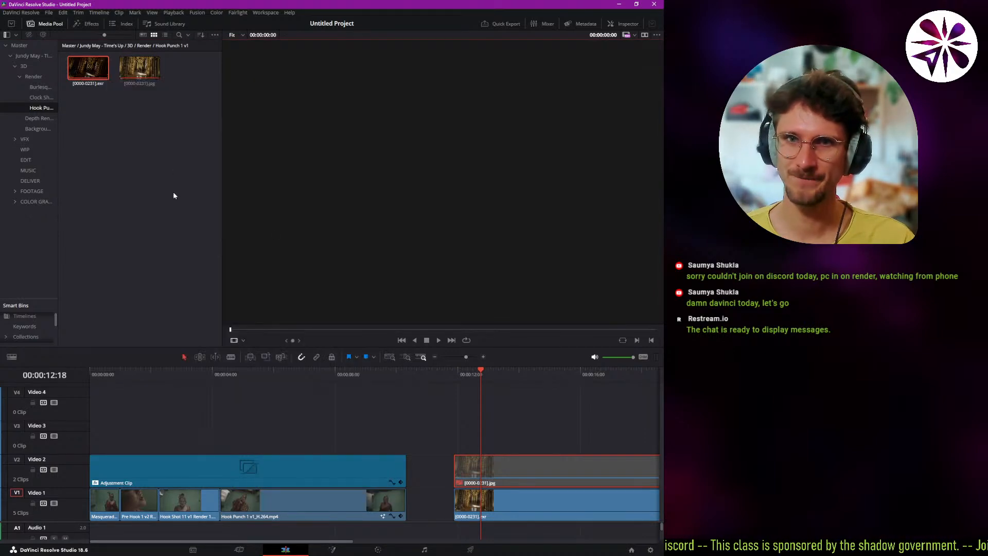
Open the EXR timeline clip in Fusion and insert an OCIO Colorspace node between MediaIn1 and MediaOut1, spacing it slightly away from MediaIn1.
left_click(535, 513)
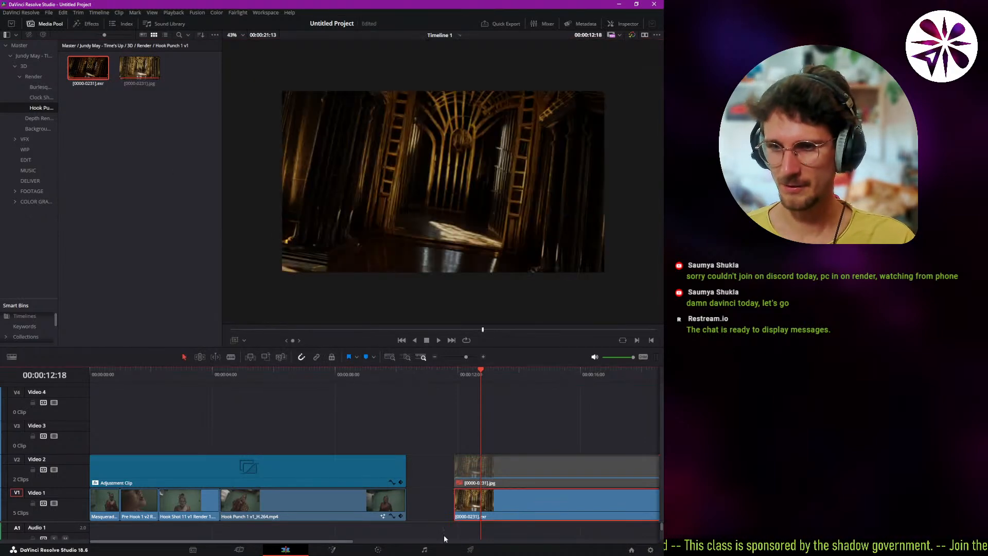
left_click(334, 548)
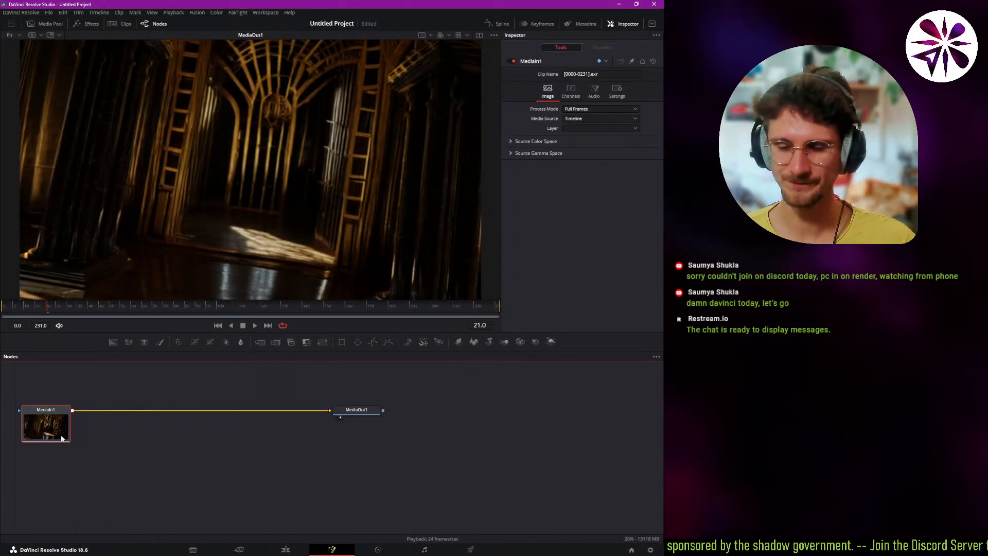
key("shift+space")
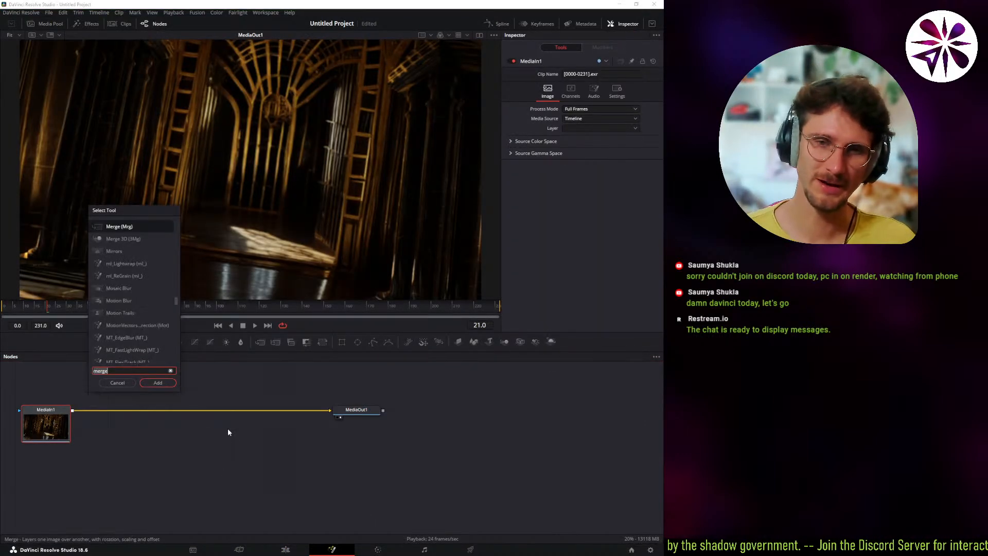
type("ocio")
key("Down")
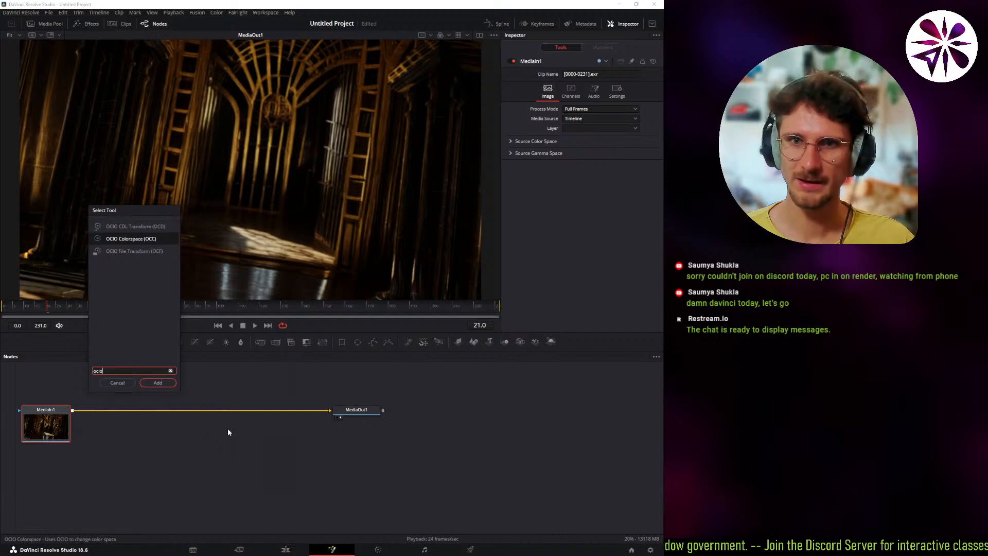
key("Return")
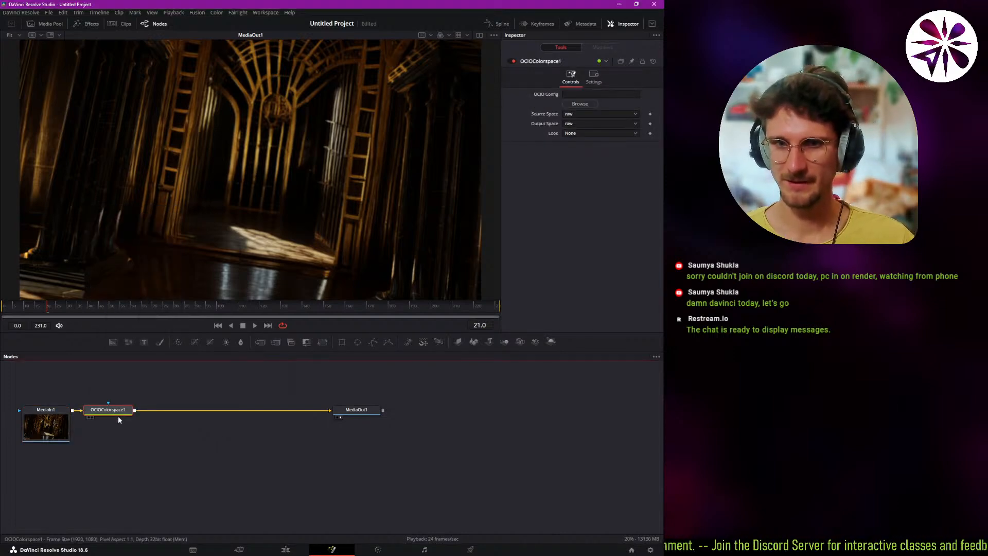
left_click_drag(118, 411, 130, 412)
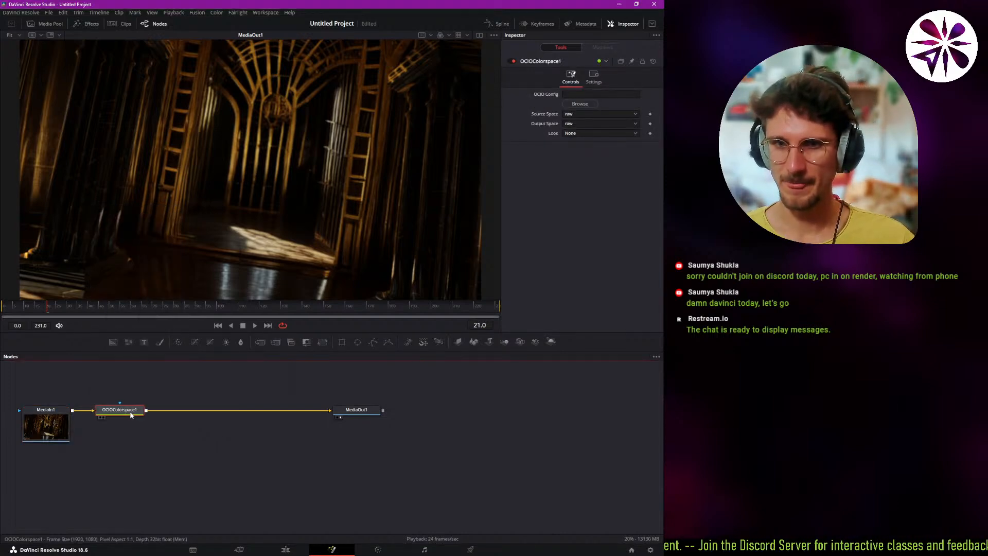
Load config.ocio from C: > Program Files > Blender Foundation > Blender 4.1 > 4.1 > datafiles > colormanagement as the OCIO Colorspace node's config.
left_click(562, 98)
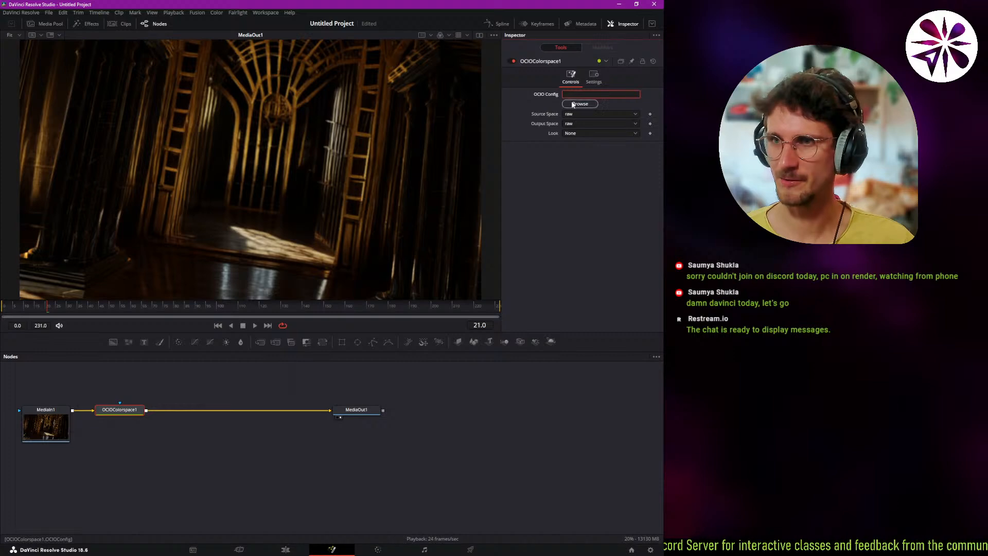
left_click(572, 104)
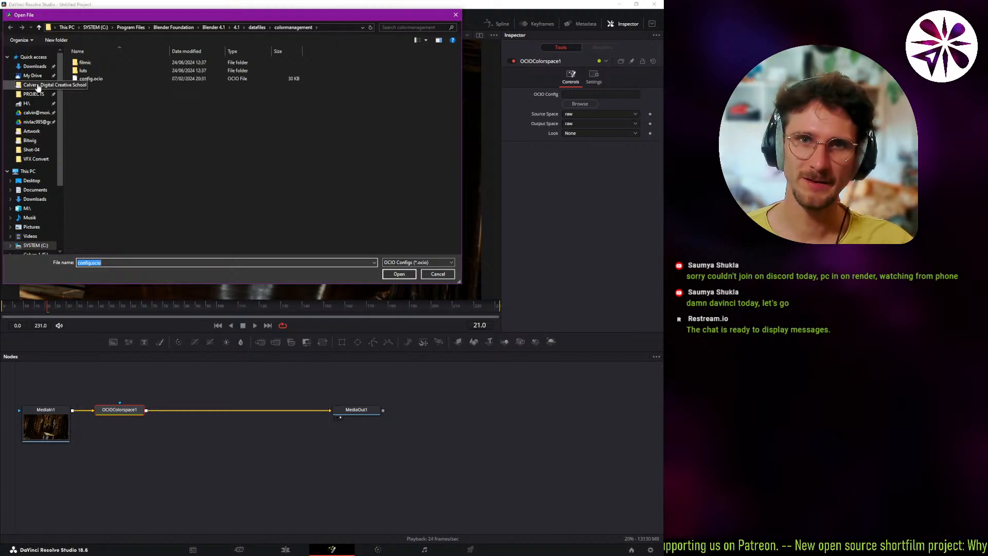
left_click(28, 171)
double_click(118, 124)
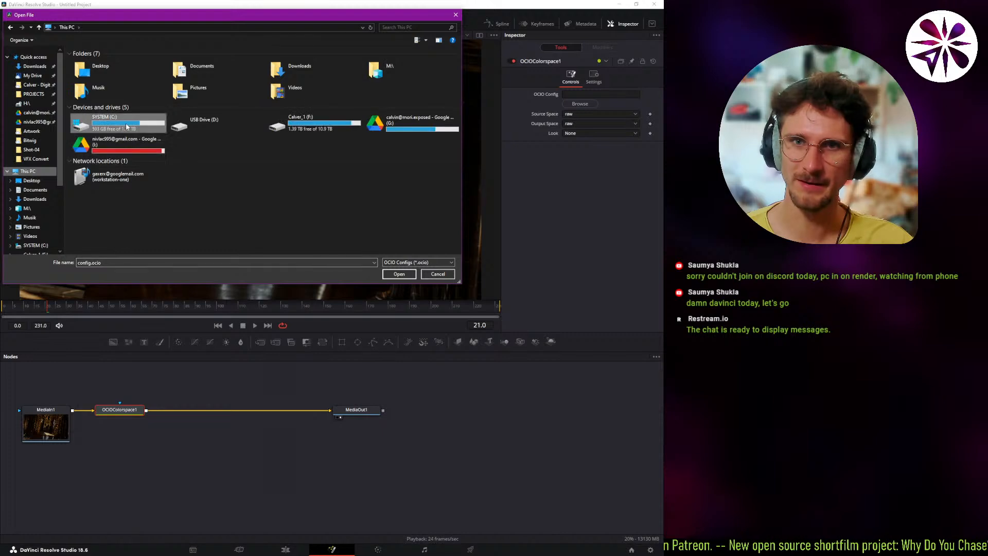
double_click(119, 102)
type("ble")
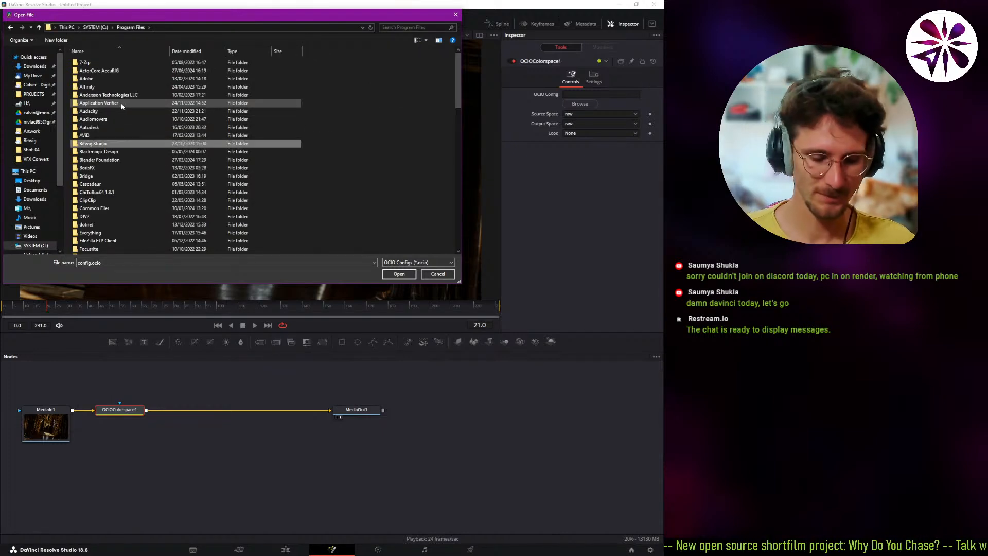
key("Return")
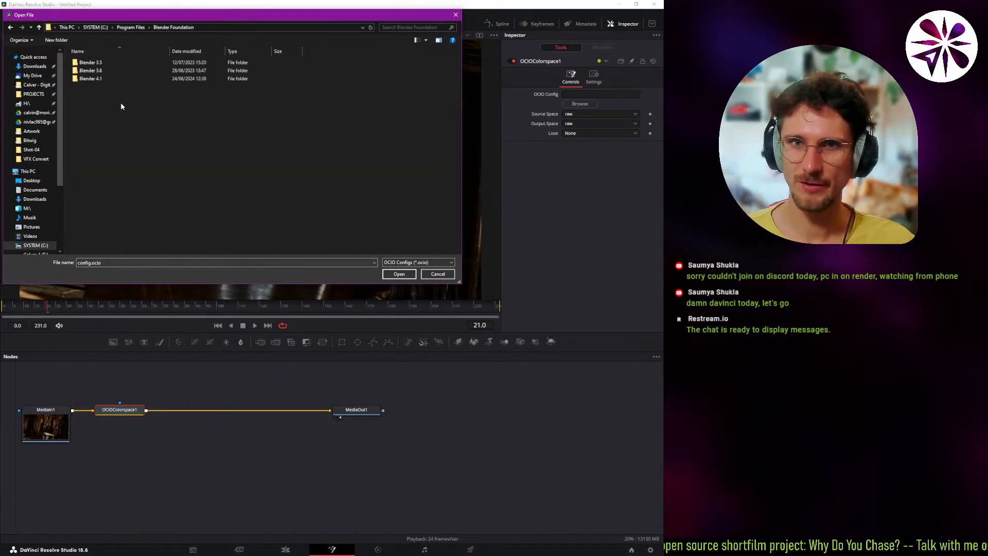
double_click(106, 77)
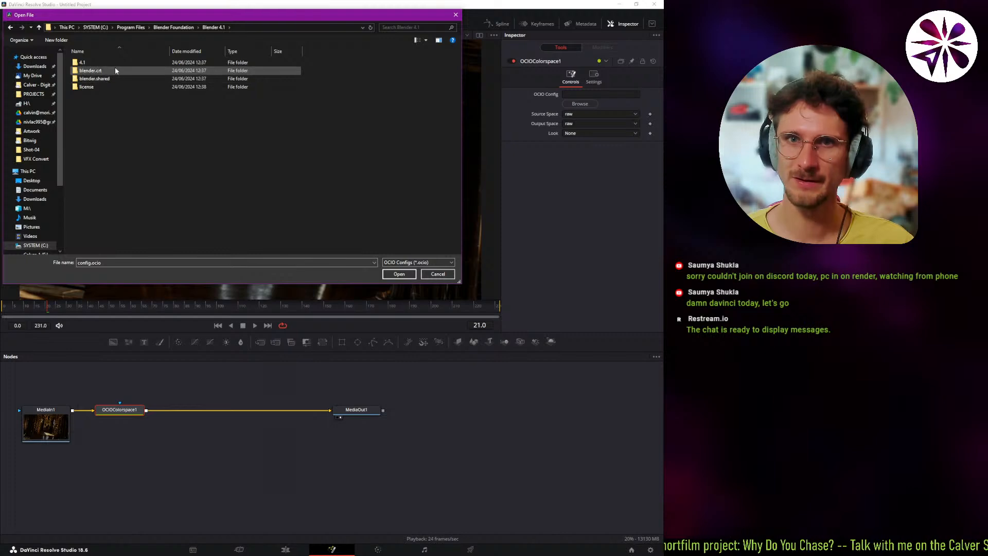
double_click(116, 64)
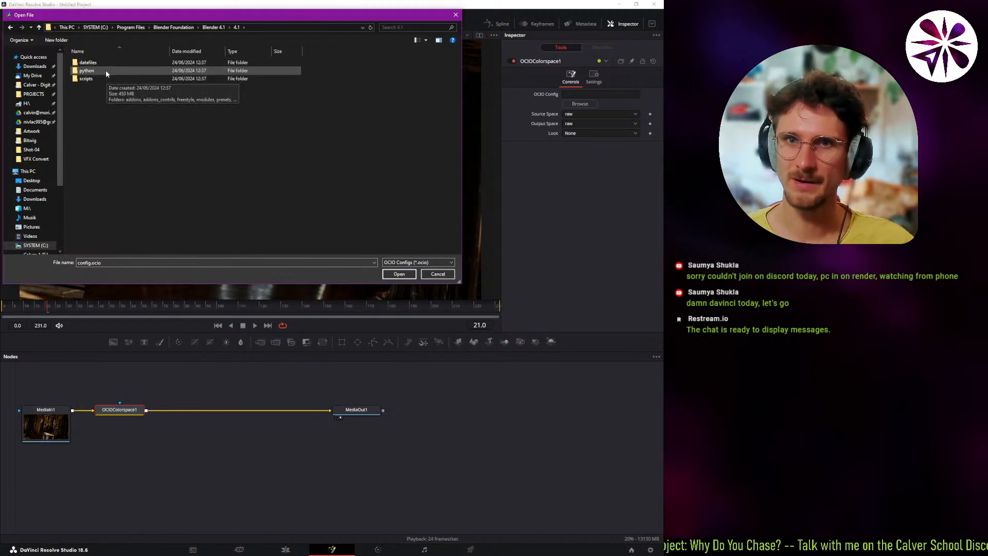
double_click(108, 64)
double_click(107, 75)
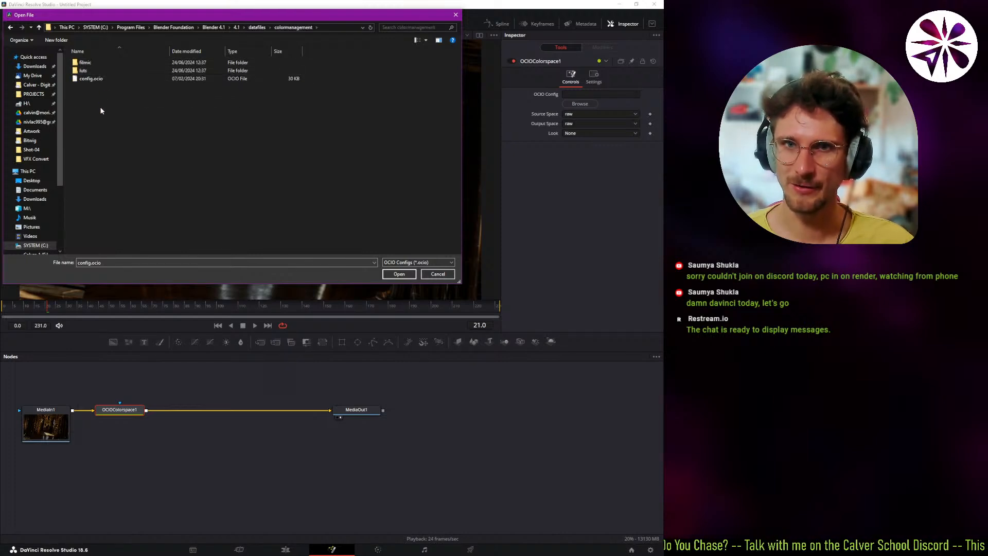
left_click(77, 83)
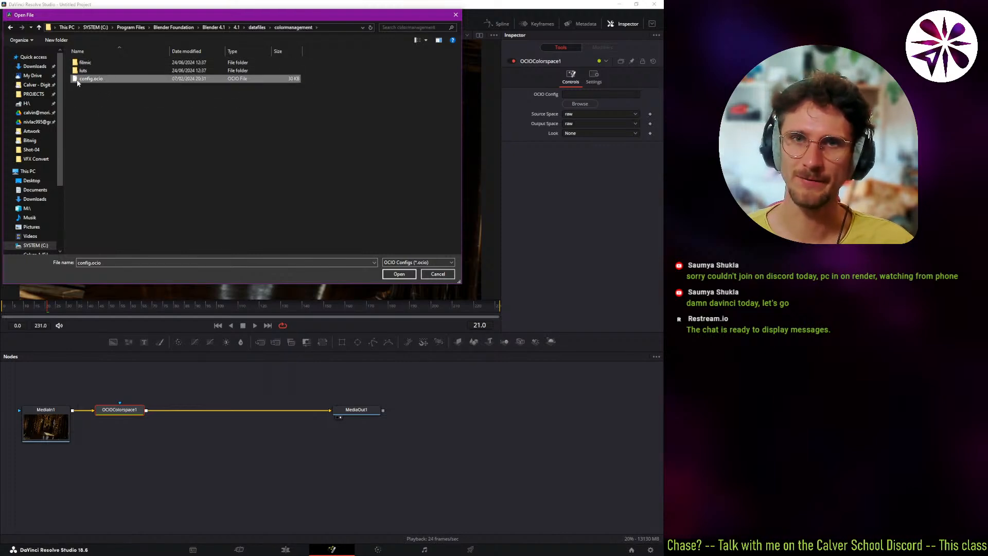
double_click(105, 79)
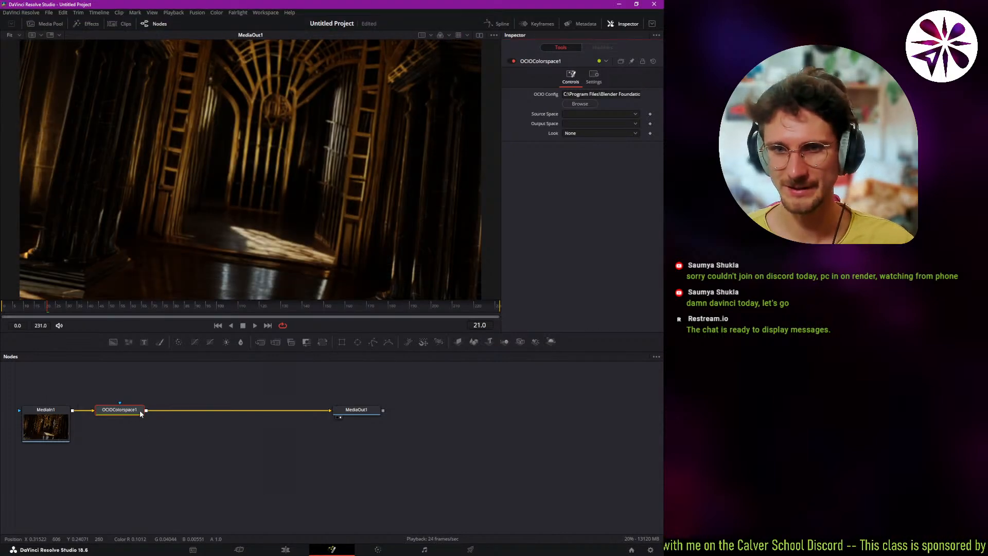
Space the OCIO Colorspace node further from MediaIn1 and set its source space to Linear Rec.709 and output space to AgX Base sRGB.
left_click_drag(142, 410, 149, 410)
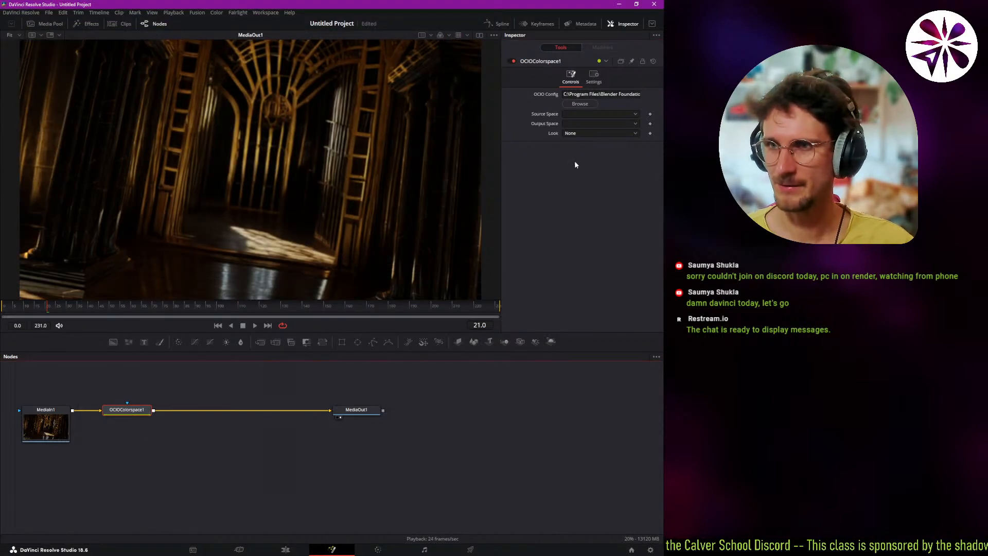
left_click(582, 115)
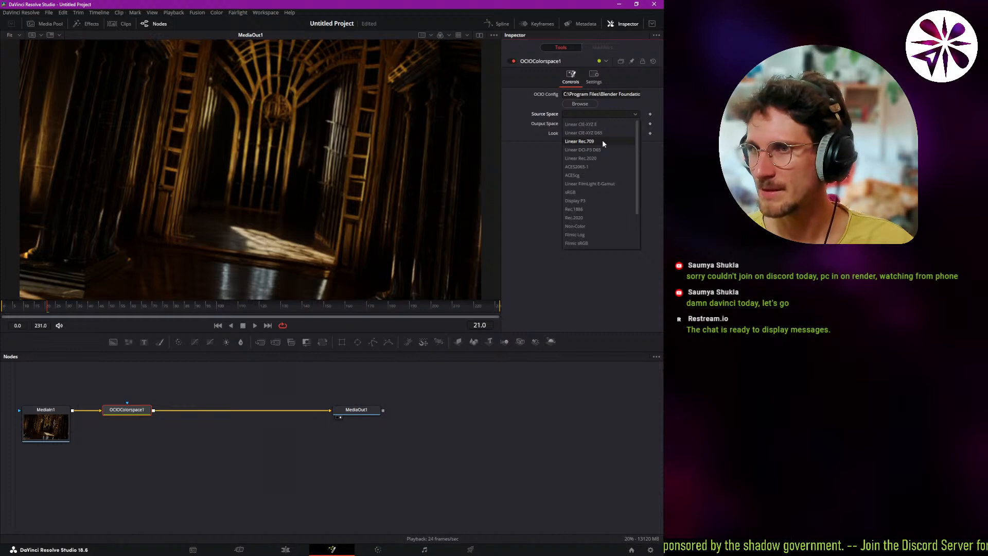
left_click(603, 142)
left_click(603, 124)
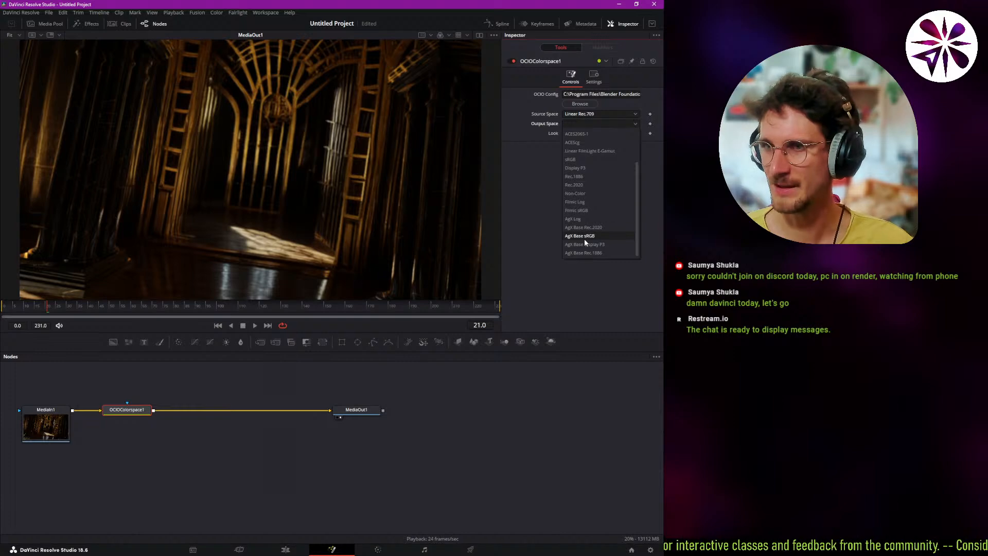
left_click(584, 238)
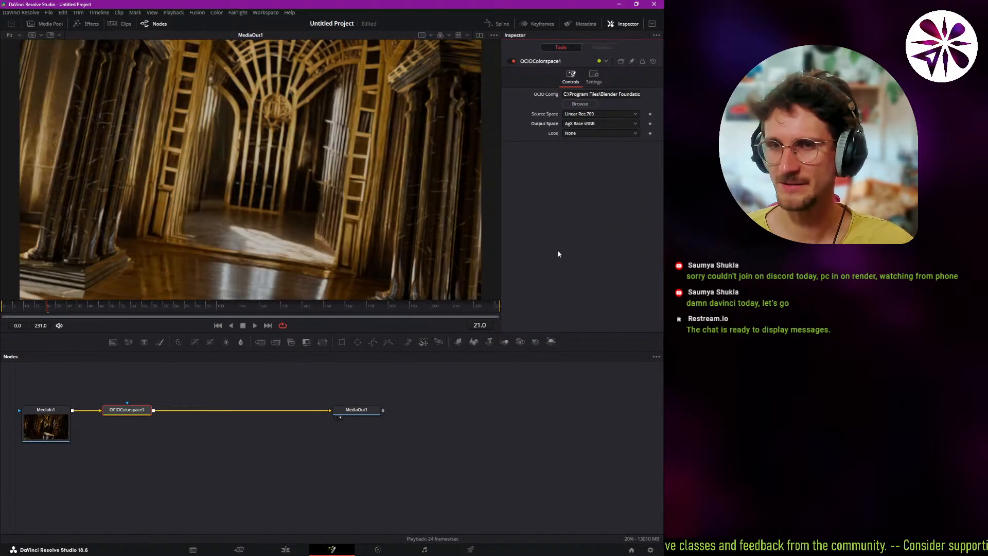
Play the converted sequence briefly and check which looks the OCIO Colorspace node offers.
left_click(144, 414)
key("space")
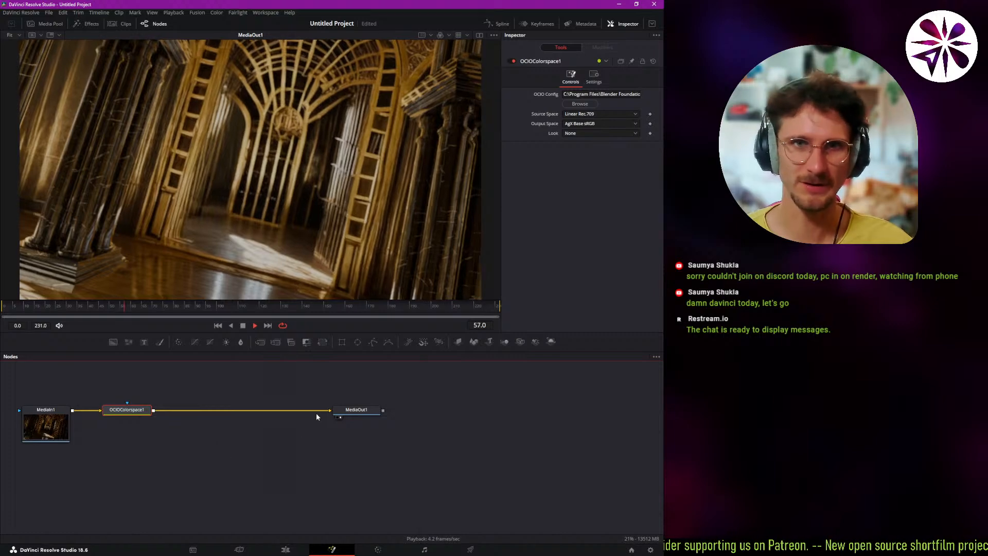
key("space")
left_click(582, 133)
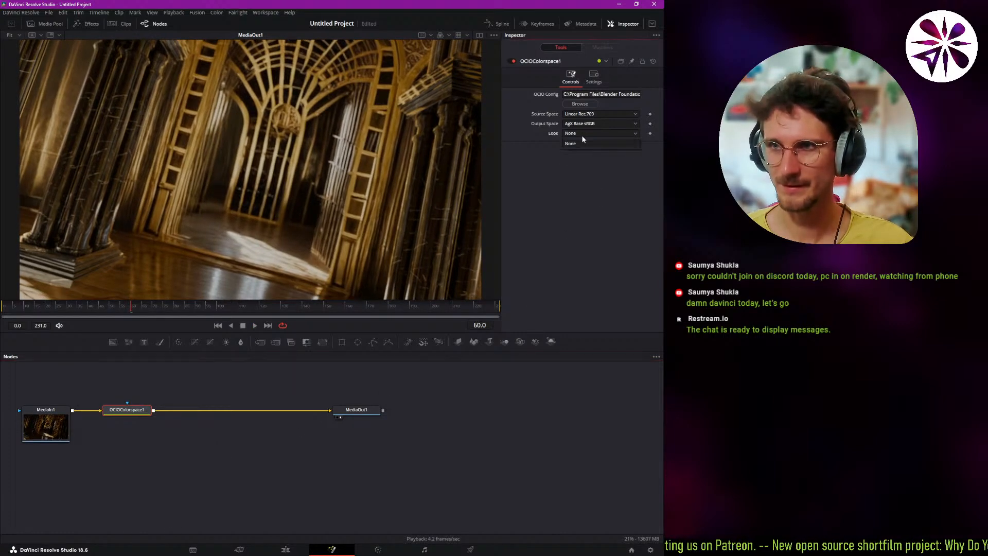
left_click(561, 217)
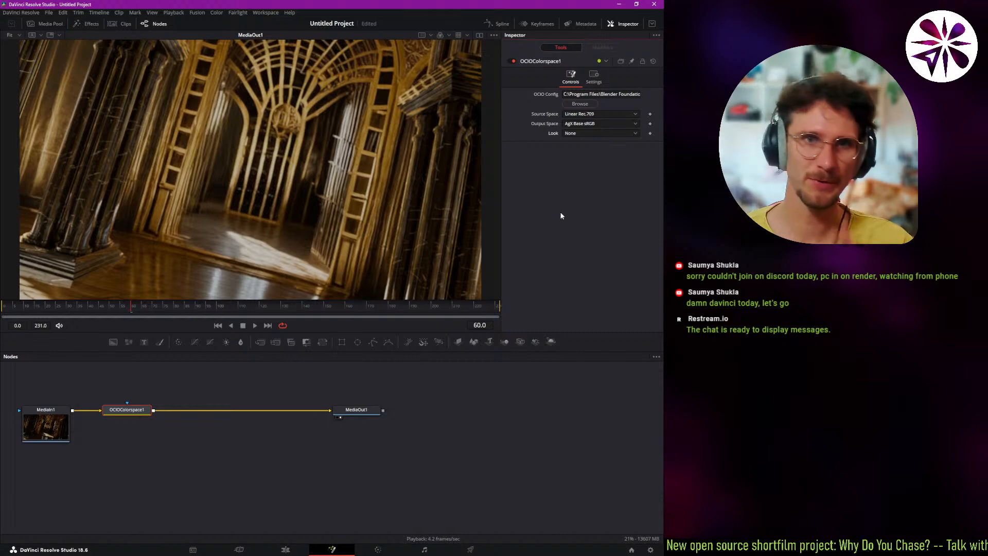
left_click(133, 412)
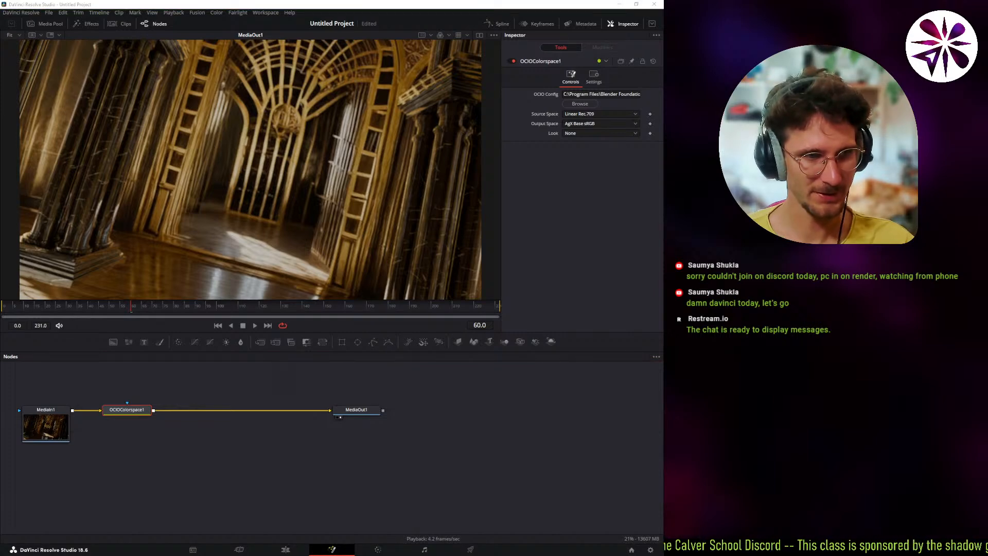
Cycle MediaIn1's layer through Pass.Mist.Z, Pass.Noisy Image and Pass.Combined, leaving it set to Composite.Combined.
left_click(59, 435)
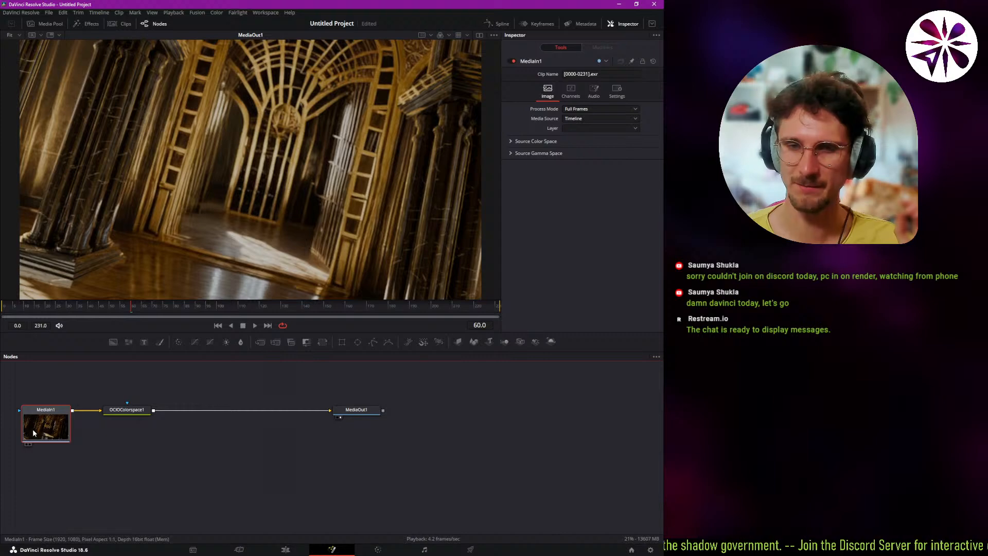
left_click(600, 129)
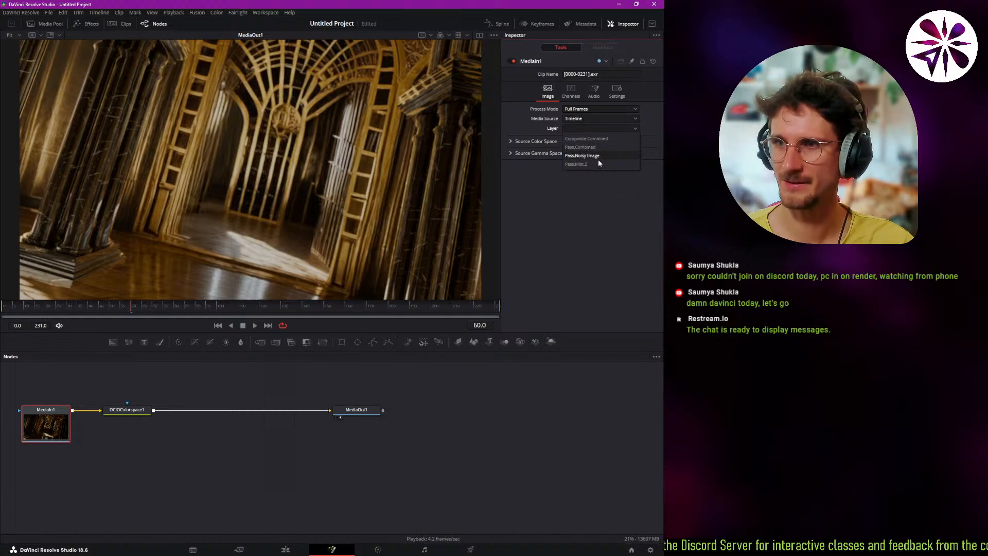
left_click(598, 163)
left_click(589, 129)
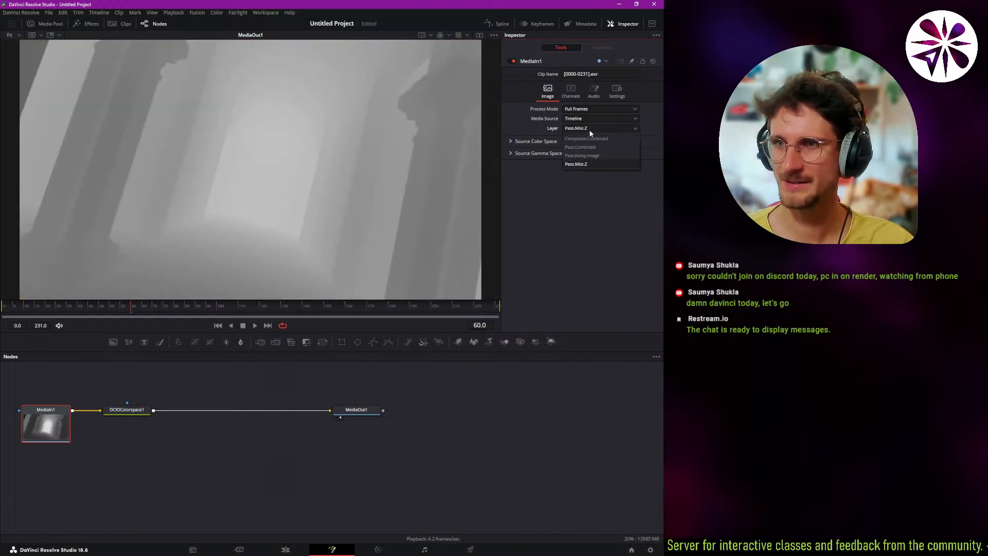
left_click(590, 155)
left_click(592, 128)
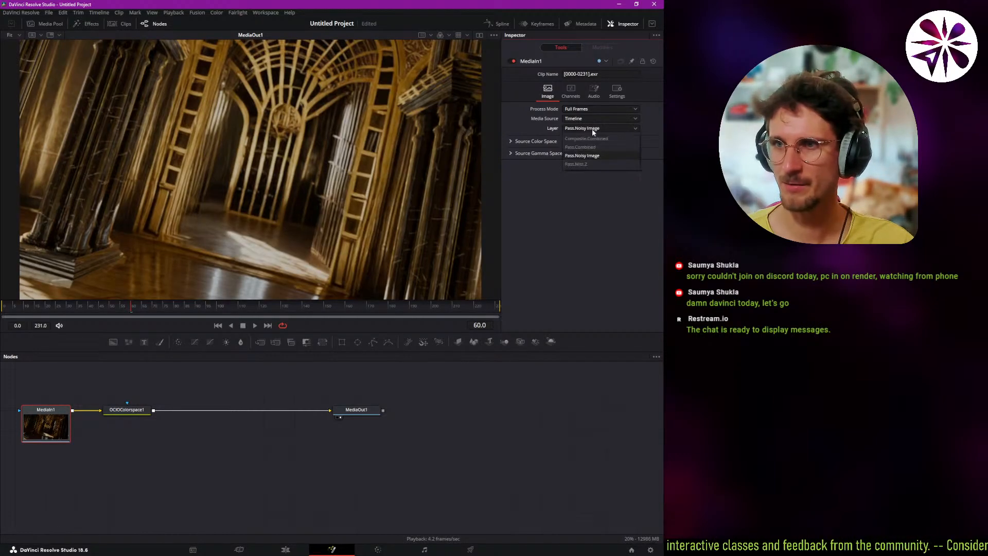
left_click(595, 146)
left_click(585, 130)
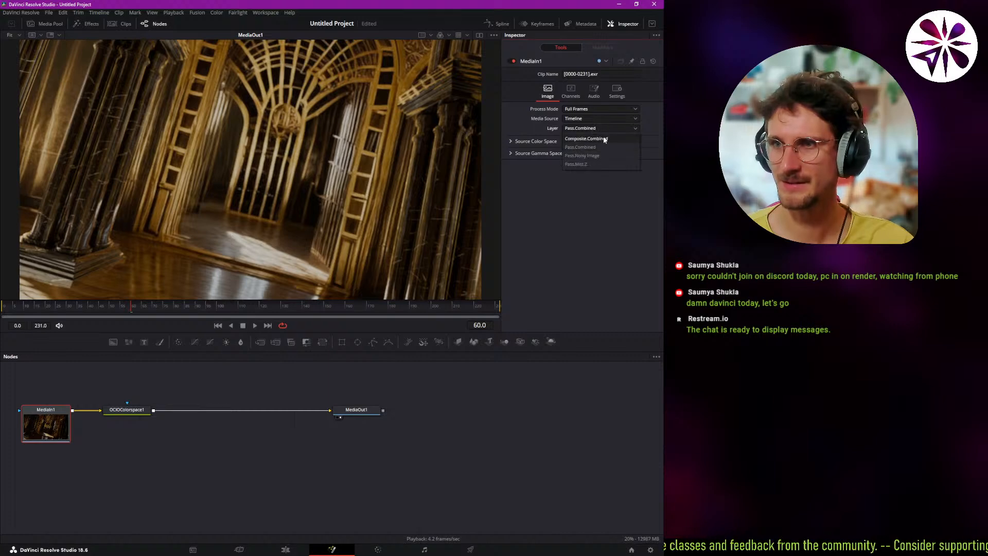
left_click(609, 139)
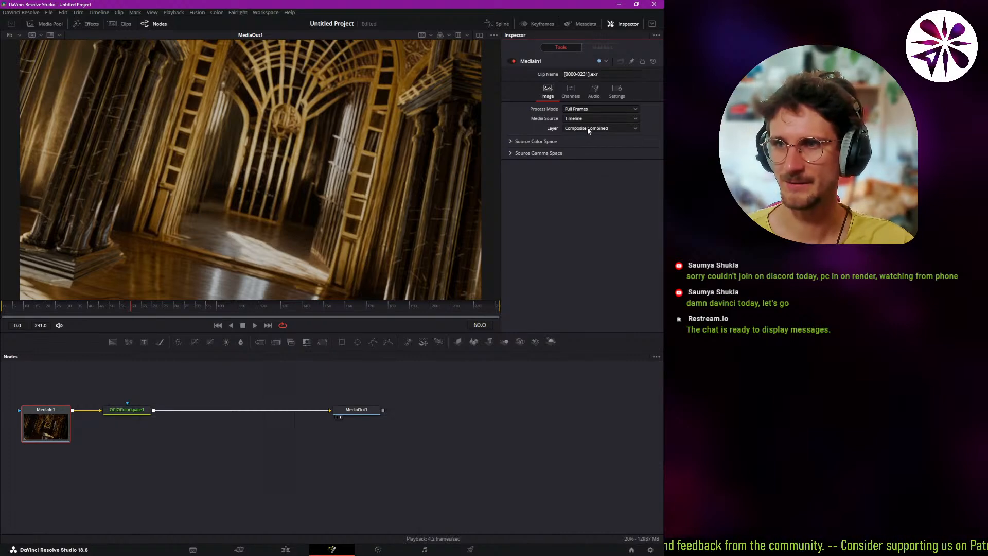
Review the render layers available in MediaIn1's EXR sequence without changing the selected layer.
left_click(598, 131)
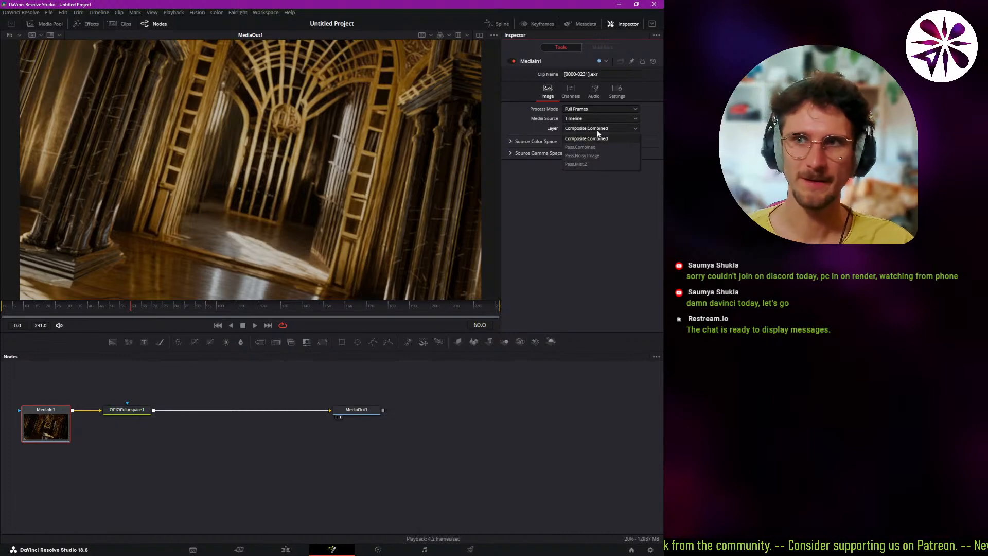
left_click(604, 129)
left_click(601, 129)
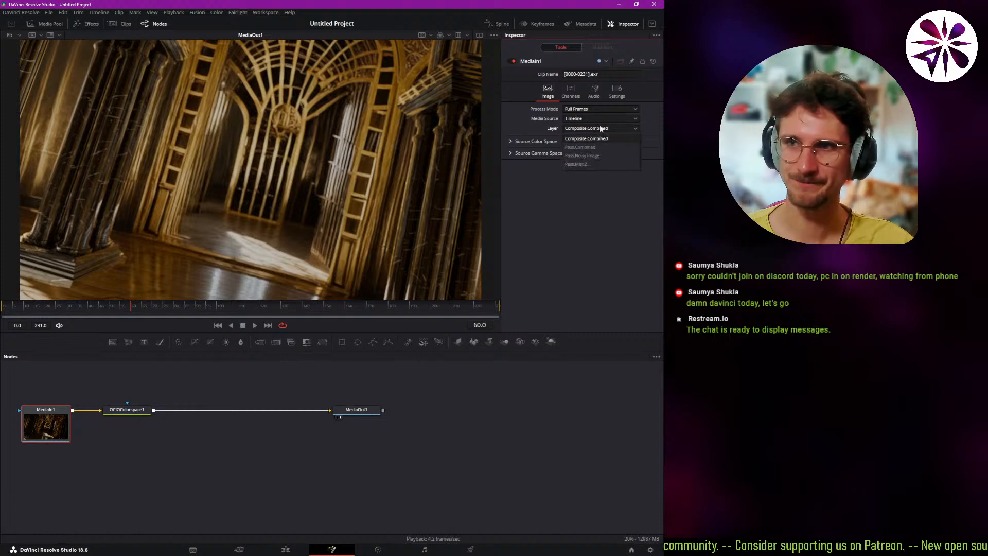
left_click(600, 128)
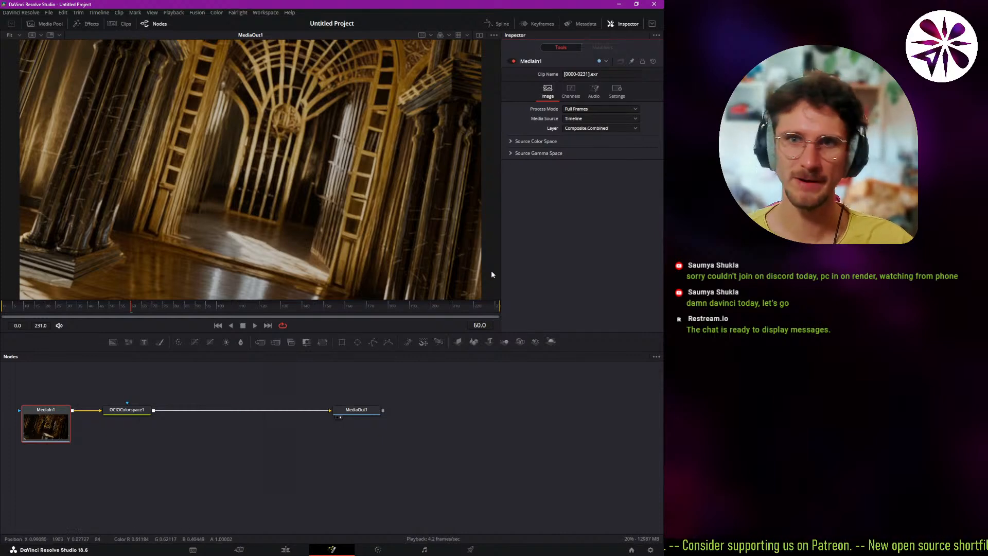
left_click(596, 128)
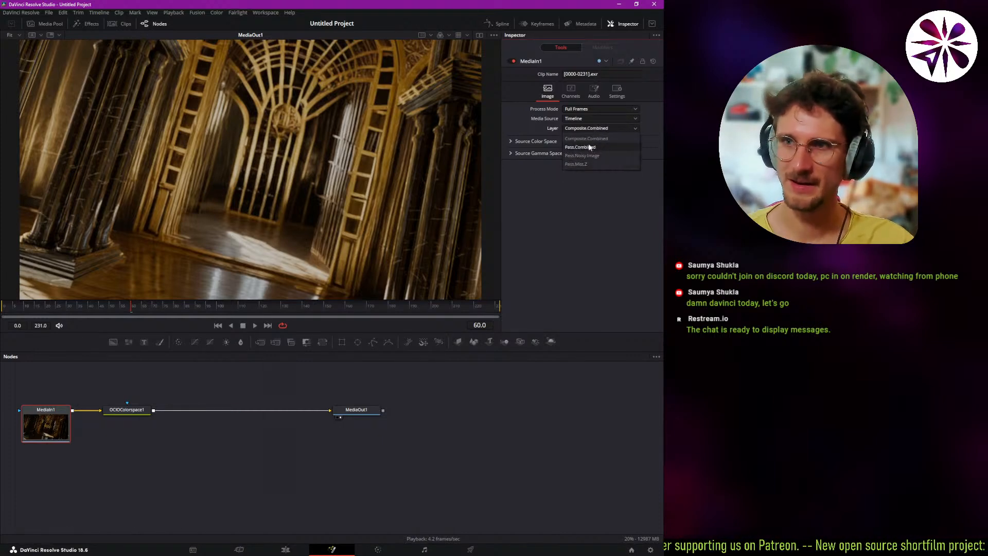
left_click(596, 128)
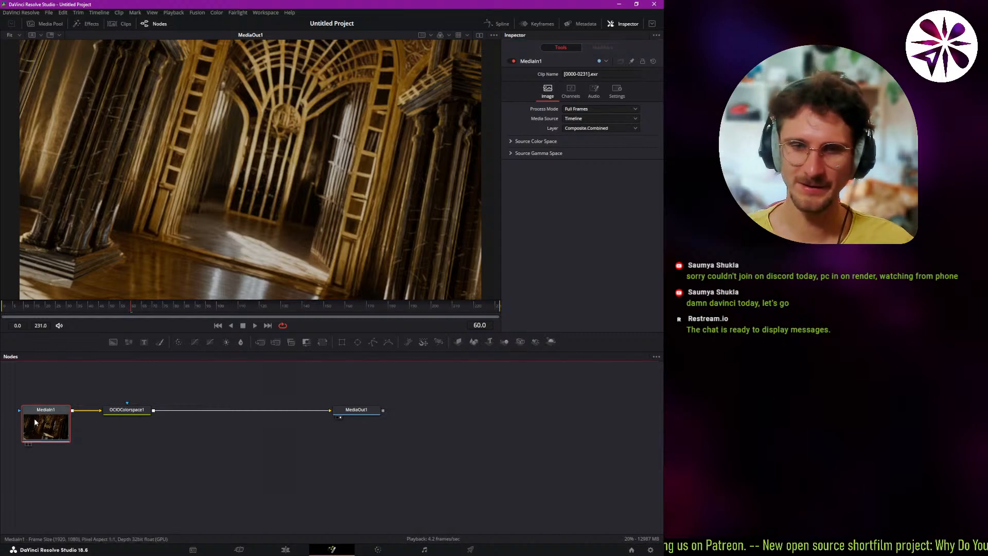
Move the OCIO Colorspace node closer to MediaIn1 and duplicate both nodes below the originals.
left_click_drag(131, 416, 114, 410)
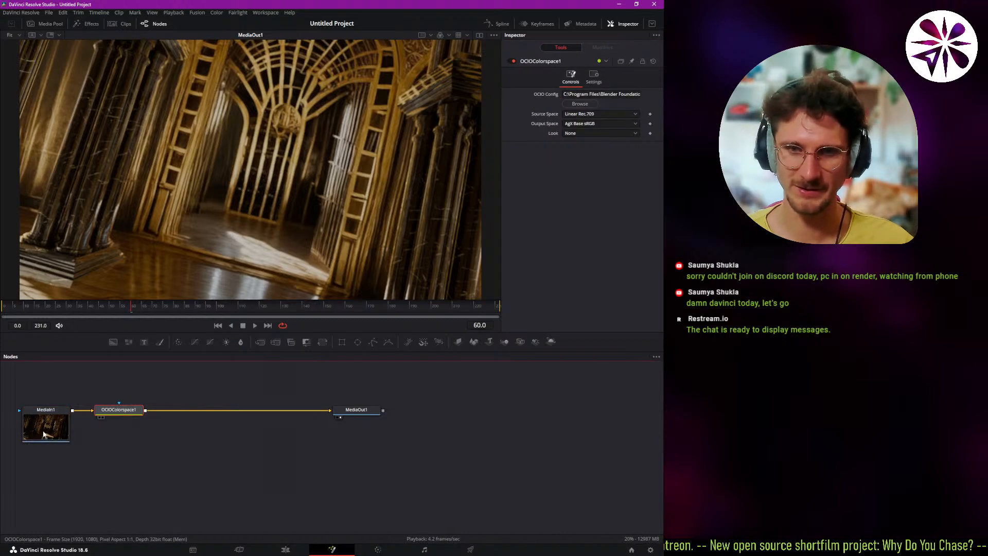
left_click_drag(140, 467, 59, 400)
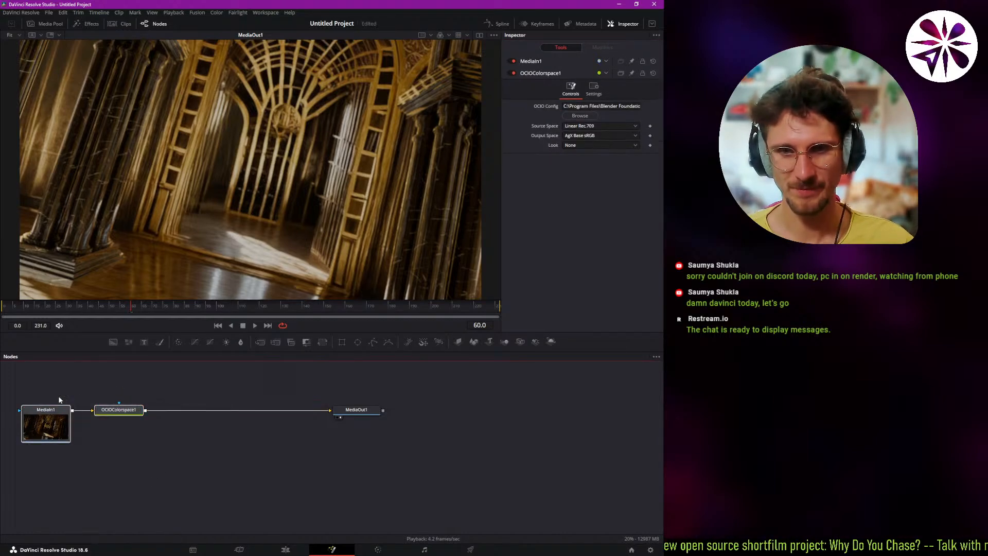
key("ctrl+c")
key("ctrl+v")
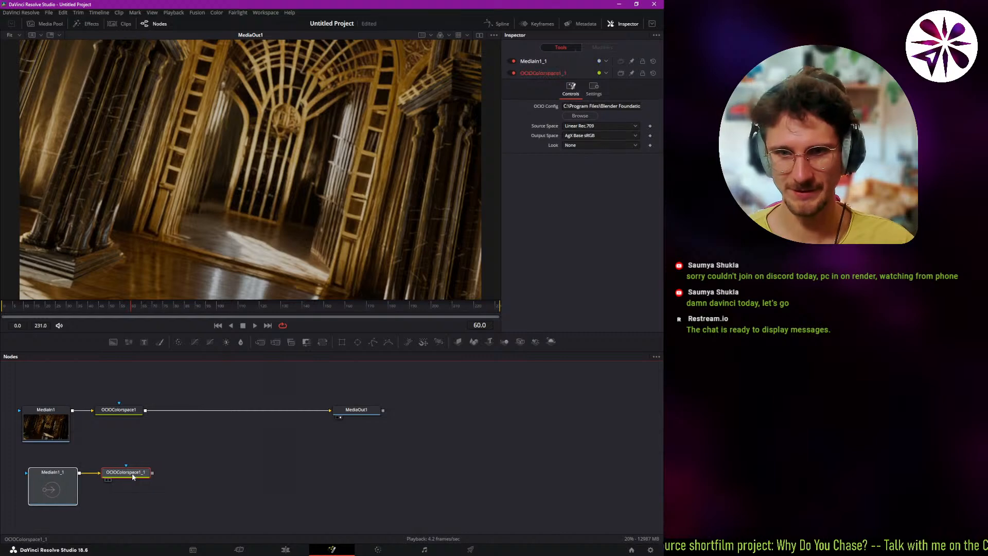
Preview the duplicated OCIO Colorspace node beside MediaOut1, set the duplicated MediaIn's layer to Pass.Mist.Z, and return to a single viewer.
left_click(136, 475)
key("1")
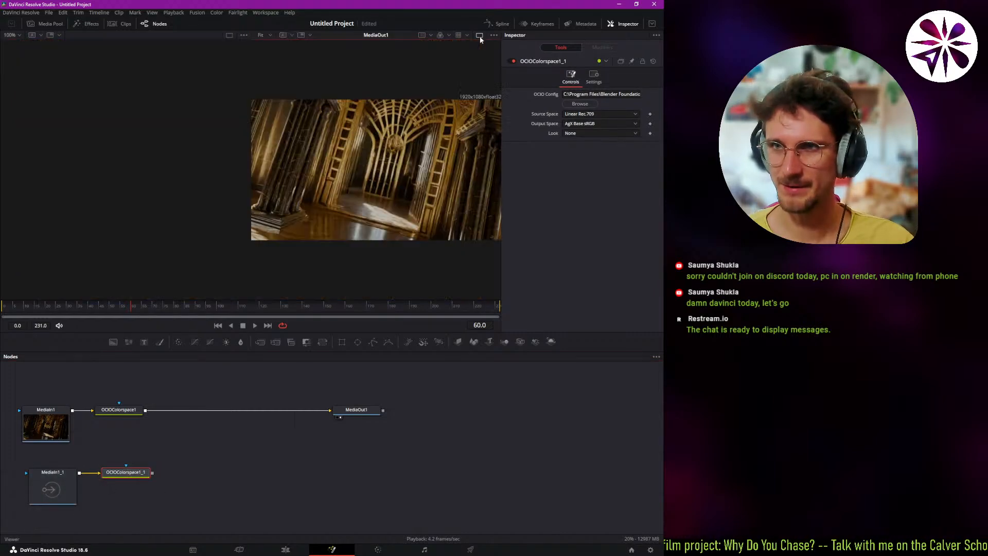
left_click_drag(137, 472, 128, 241)
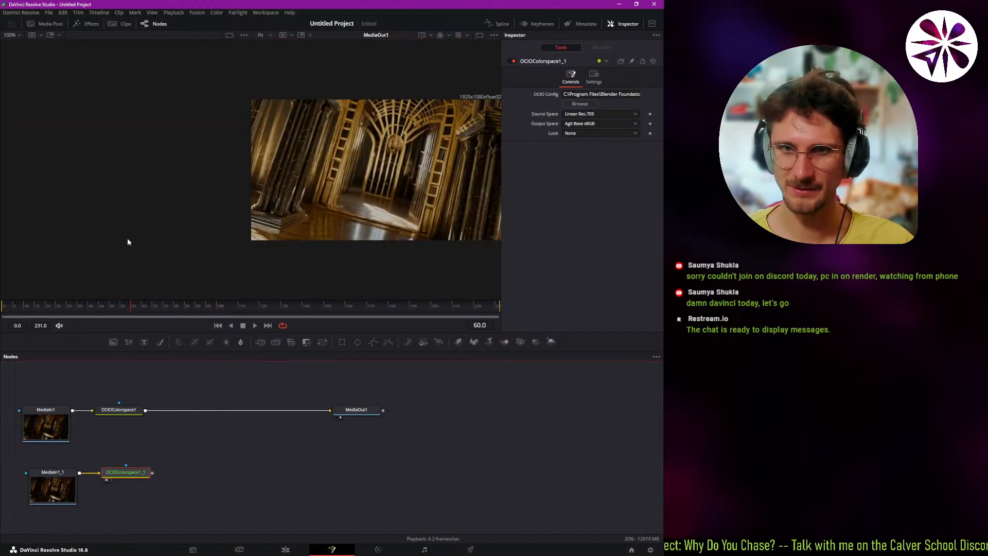
left_click(57, 485)
left_click(610, 127)
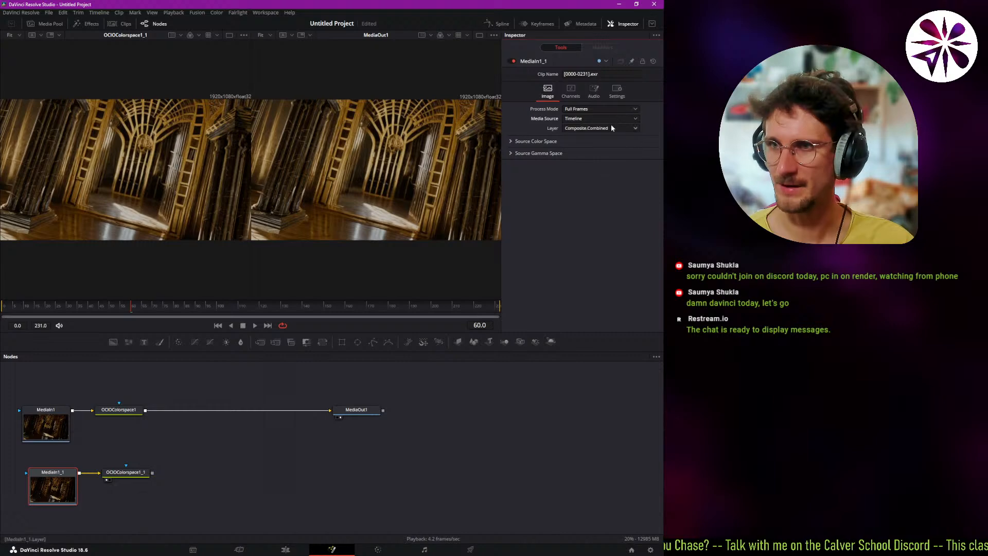
left_click(576, 163)
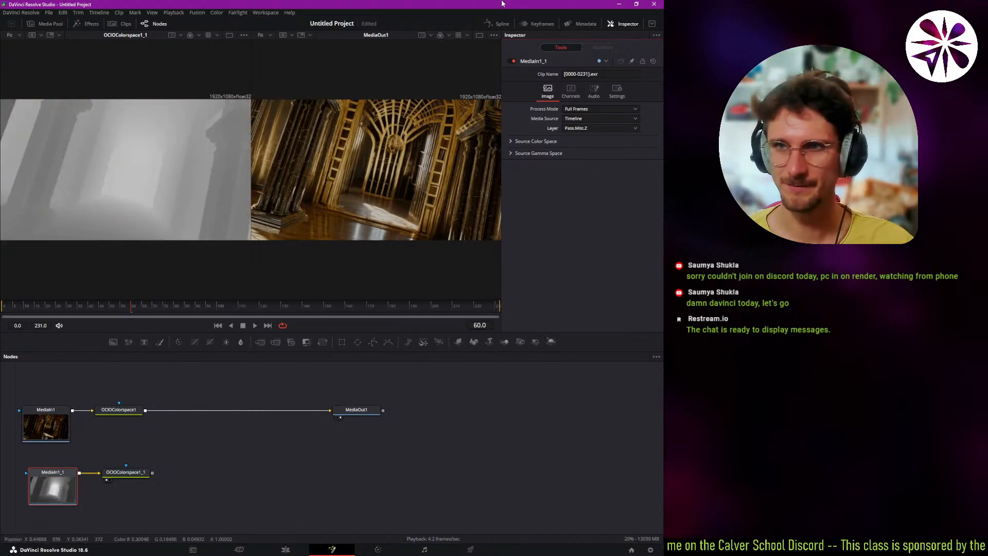
left_click(479, 35)
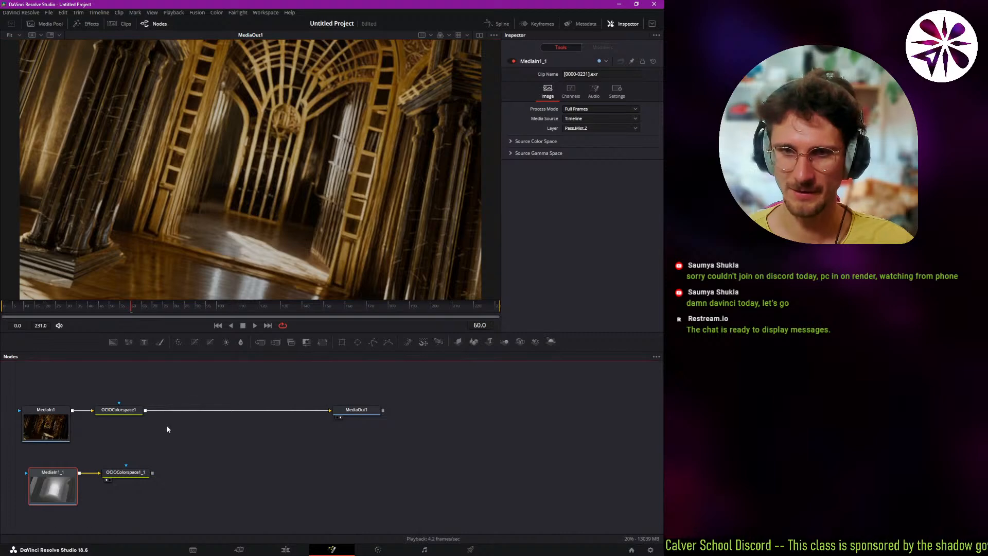
Insert a Depth Blur node between OCIOColorspace1 and MediaOut1, keeping its blur channel at Z and spacing it further from OCIOColorspace1.
left_click(125, 413)
key("shift+space")
type("ocio")
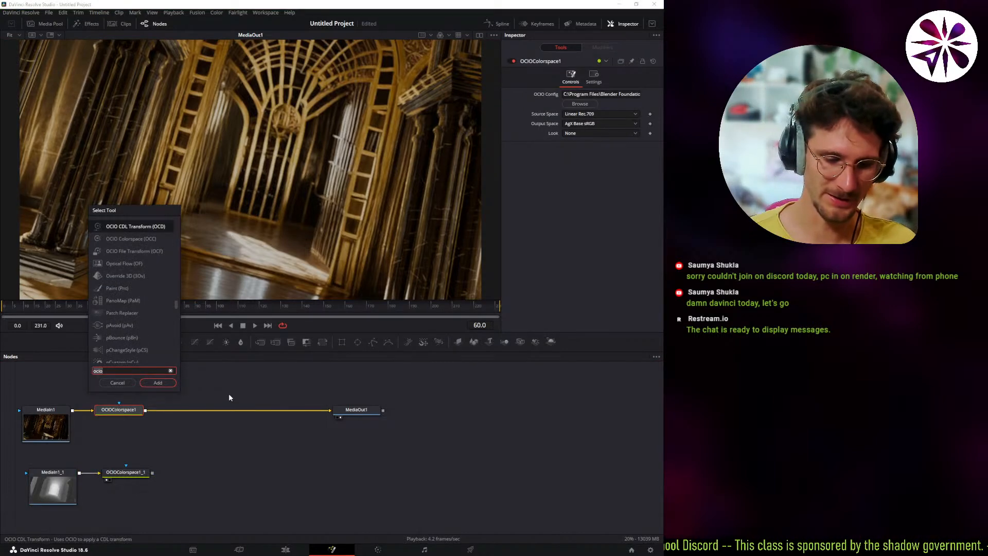
key("BackSpace")
key("BackSpace")
key("BackSpace")
key("BackSpace")
type("dep")
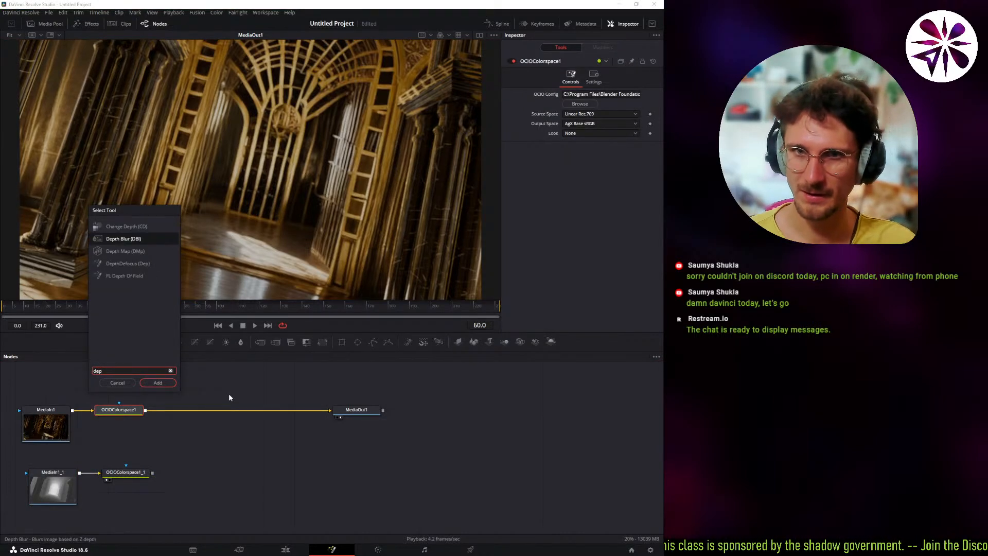
key("Return")
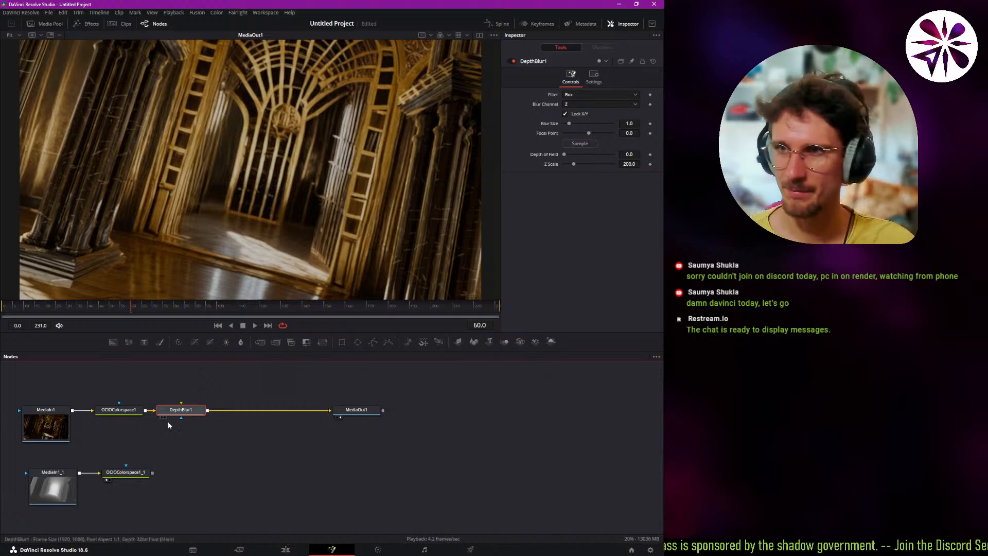
left_click(594, 105)
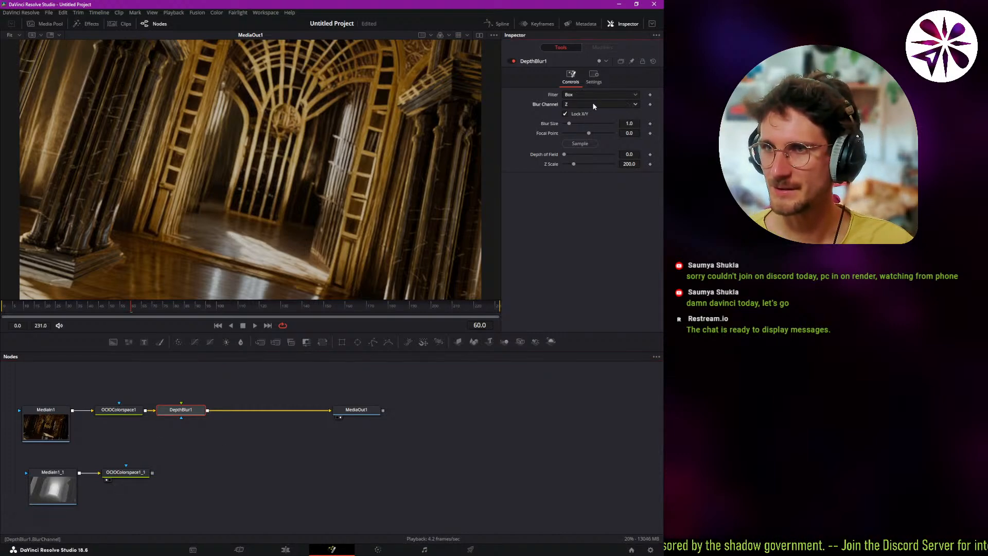
left_click(594, 105)
left_click(185, 412)
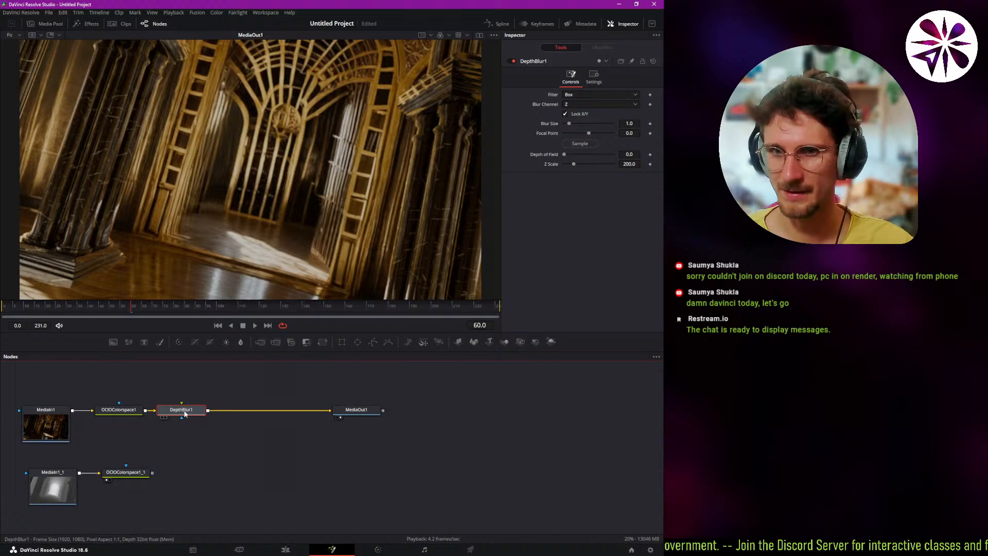
left_click_drag(184, 412, 200, 413)
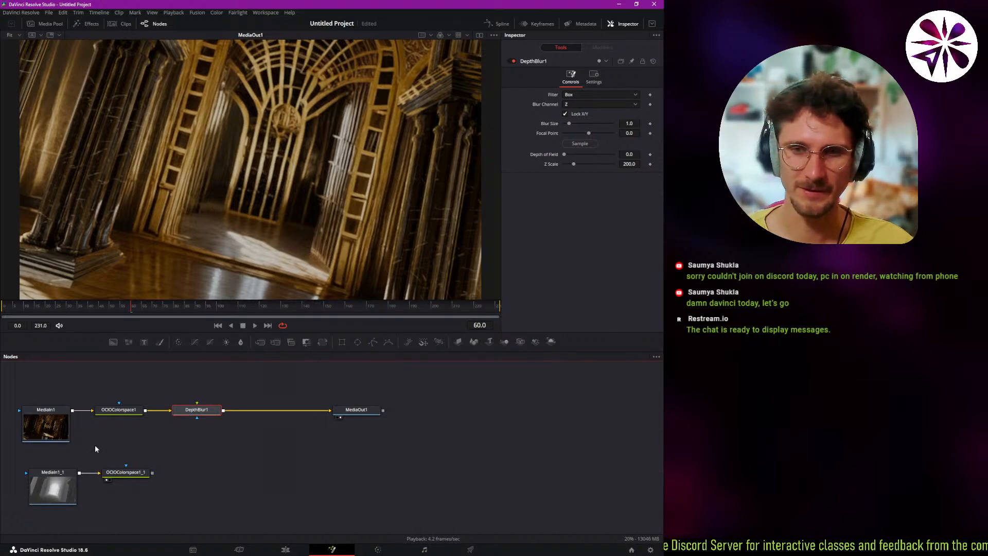
Assign the Pass.Mist.Z pass to MediaIn1's Z channel.
left_click(45, 440)
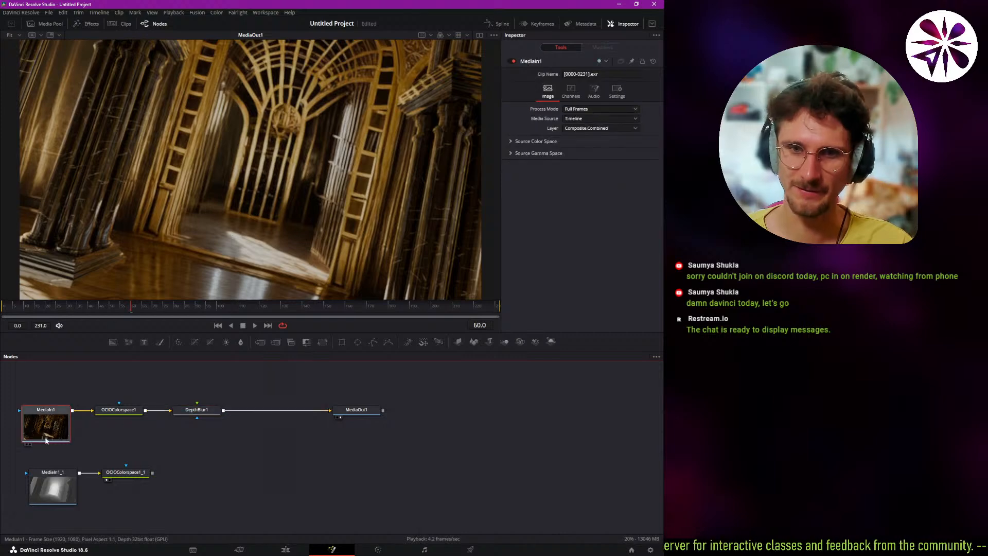
left_click(569, 95)
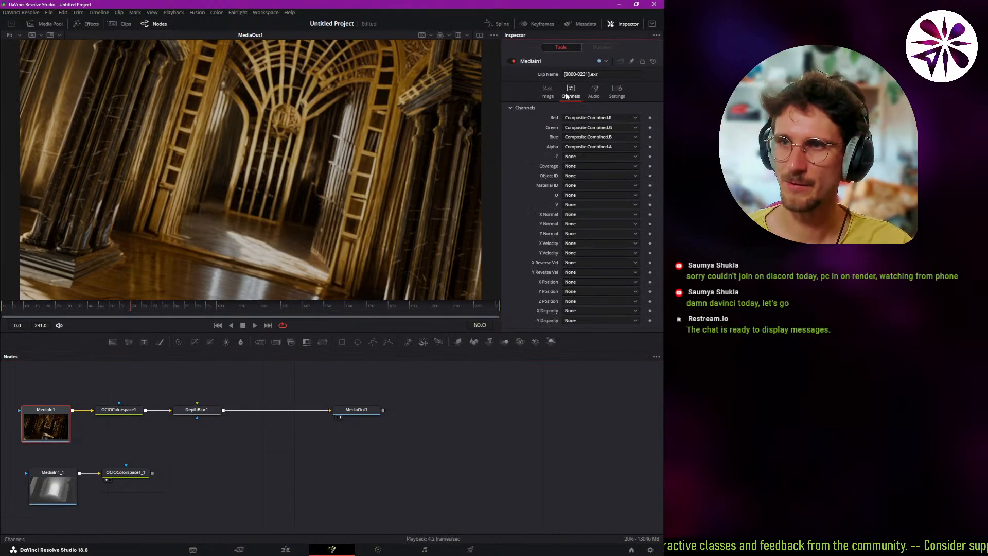
left_click(572, 156)
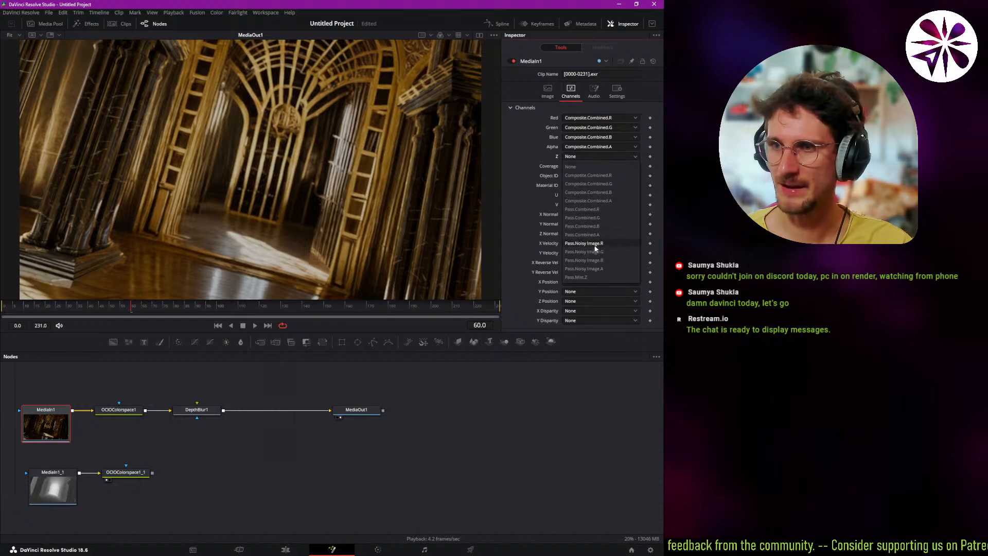
left_click(584, 278)
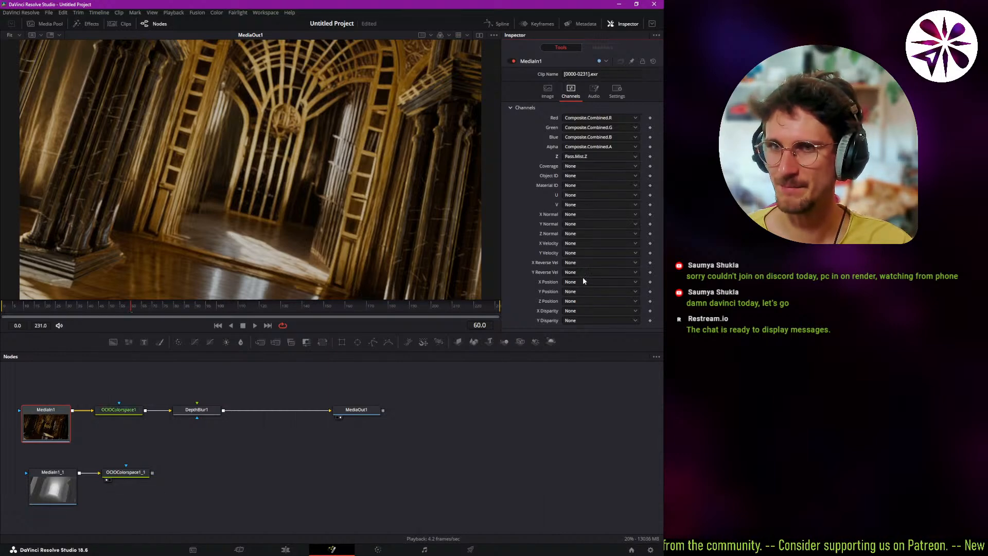
Set DepthBlur1's blur size to about 8.11 and sample its focal point from the image, about 0.57.
left_click(212, 414)
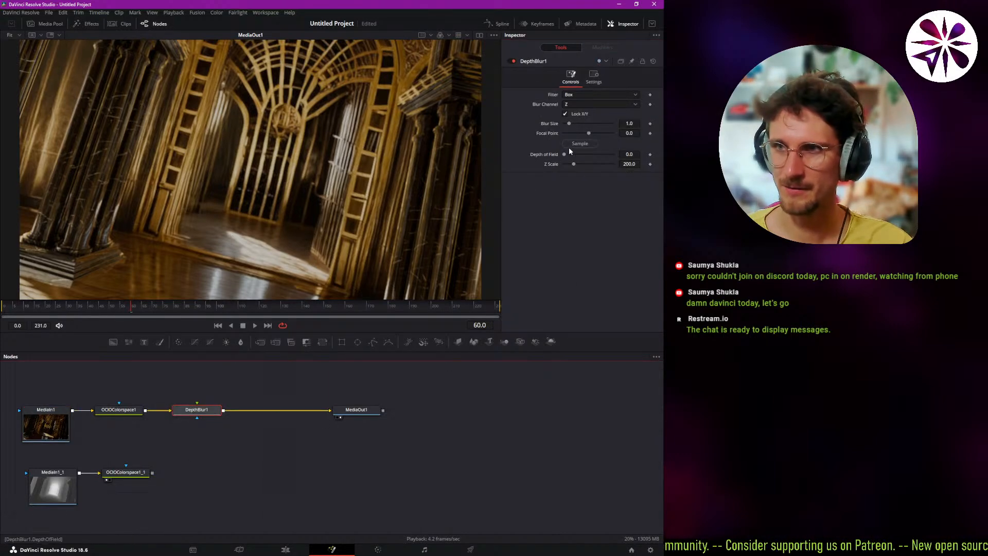
left_click_drag(570, 124, 606, 128)
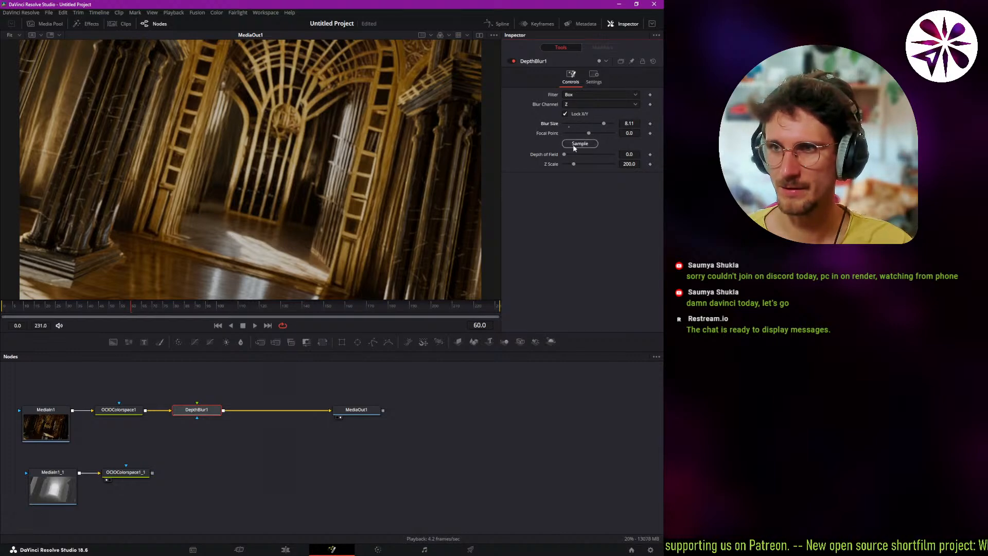
left_click_drag(579, 143, 232, 253)
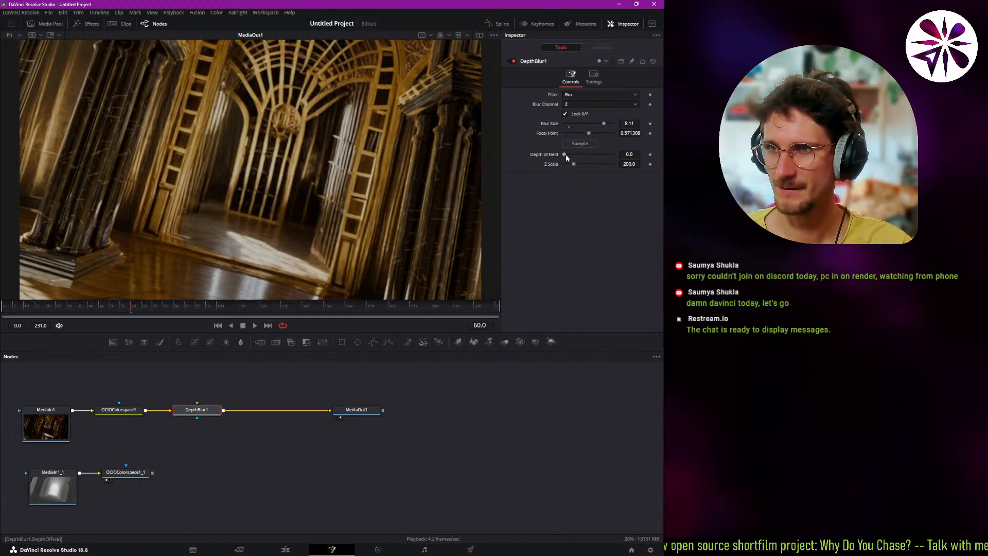
Set DepthBlur1's Z scale to 7 and sample a new focal point on the foreground column, about 0.27.
mouse_move(566, 154)
left_mouse_down()
mouse_move(587, 160)
mouse_move(550, 175)
mouse_move(570, 164)
mouse_move(561, 169)
left_mouse_up()
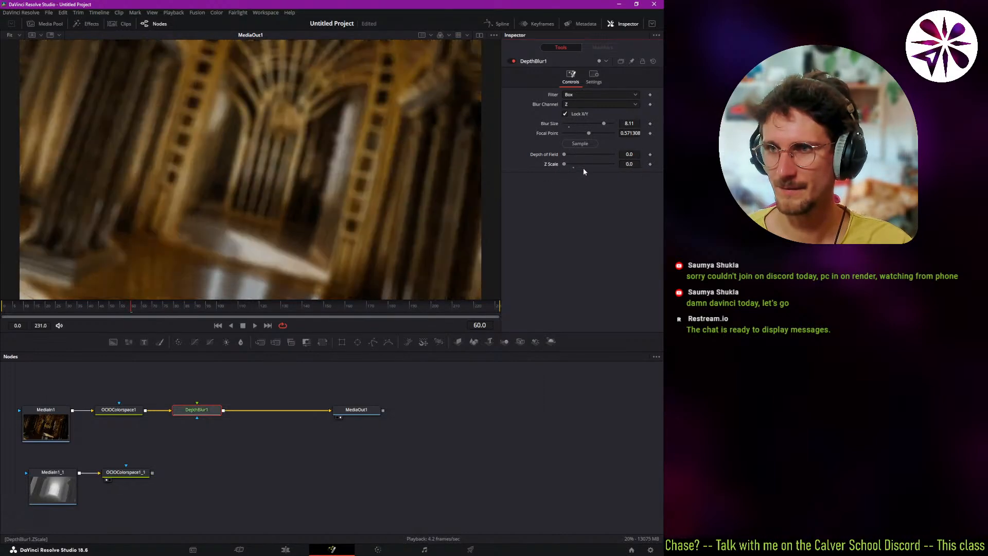
left_click_drag(631, 164, 635, 164)
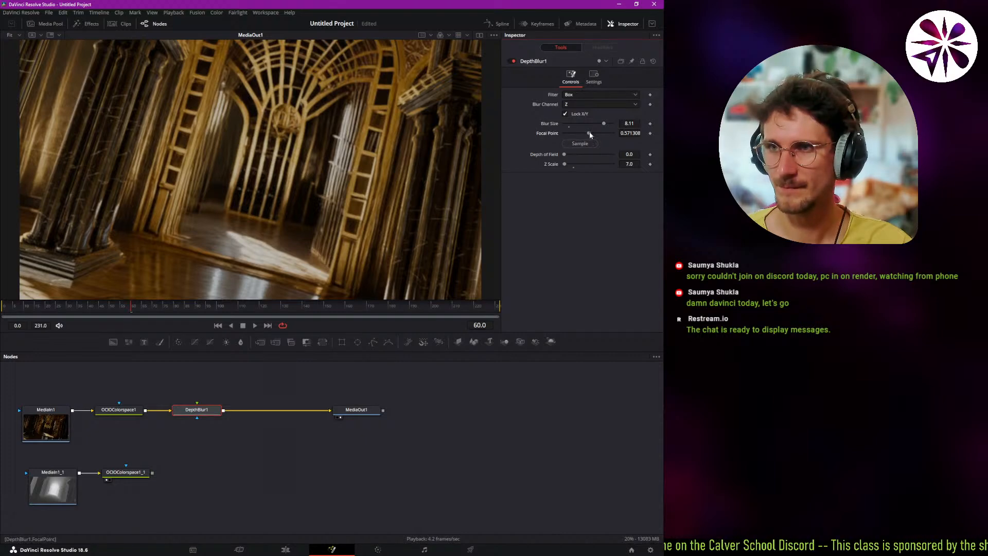
left_click_drag(589, 133, 75, 212)
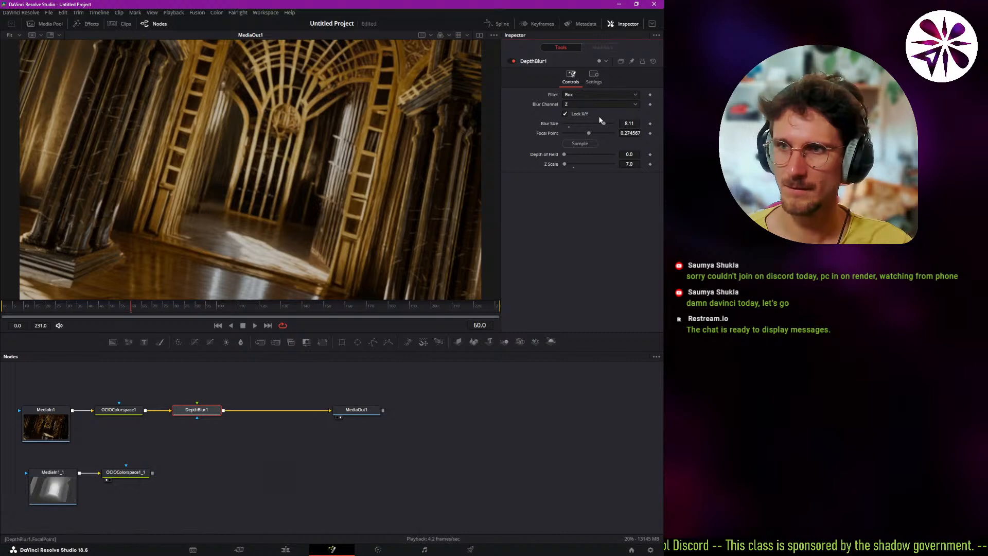
Raise DepthBlur1's blur size through 10, 20 and 50 up to 100.
left_click(629, 124)
type("10")
key("Return")
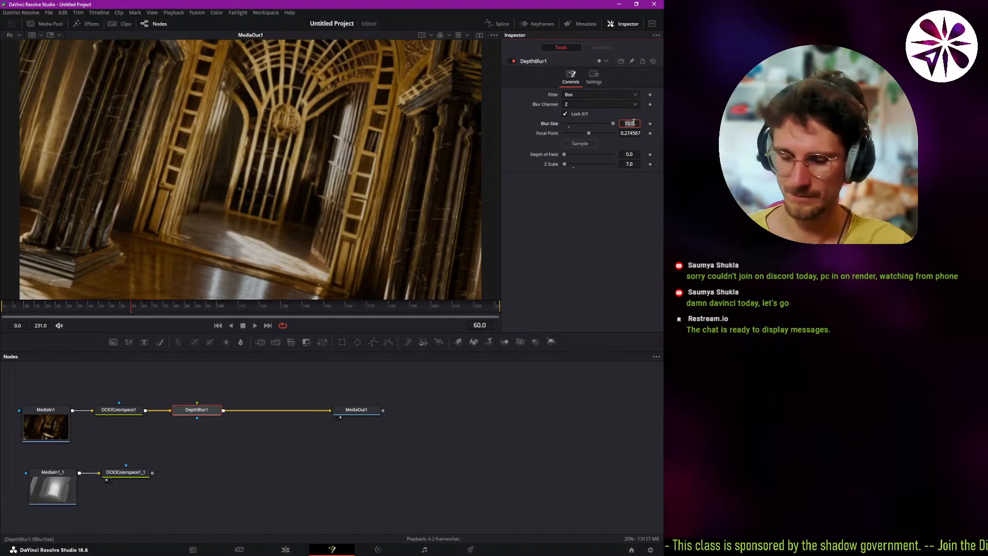
type("20")
key("Tab")
left_click(633, 122)
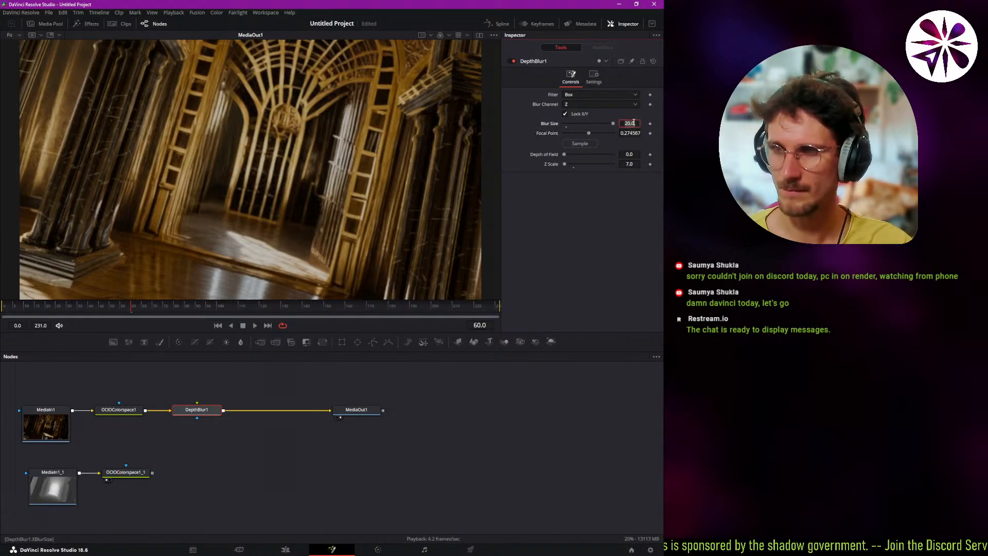
type("50")
key("Return")
left_click(634, 122)
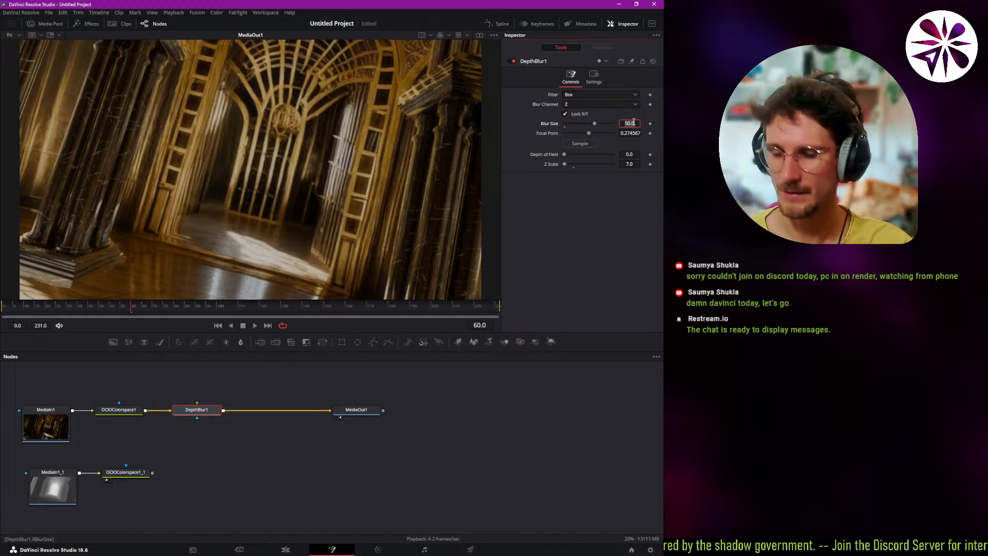
type("100")
key("Tab")
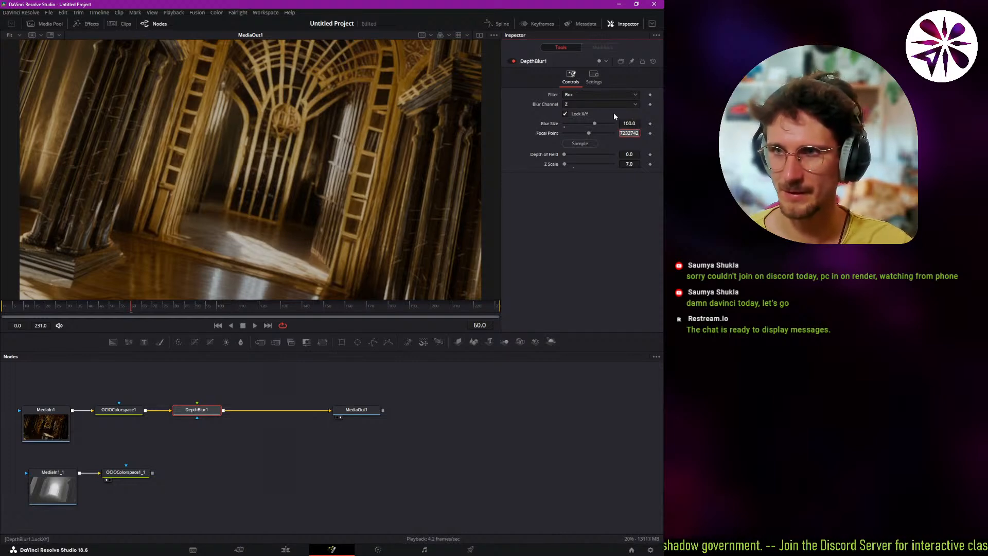
Lower DepthBlur1's Z scale to 2.
left_click_drag(564, 155, 545, 160)
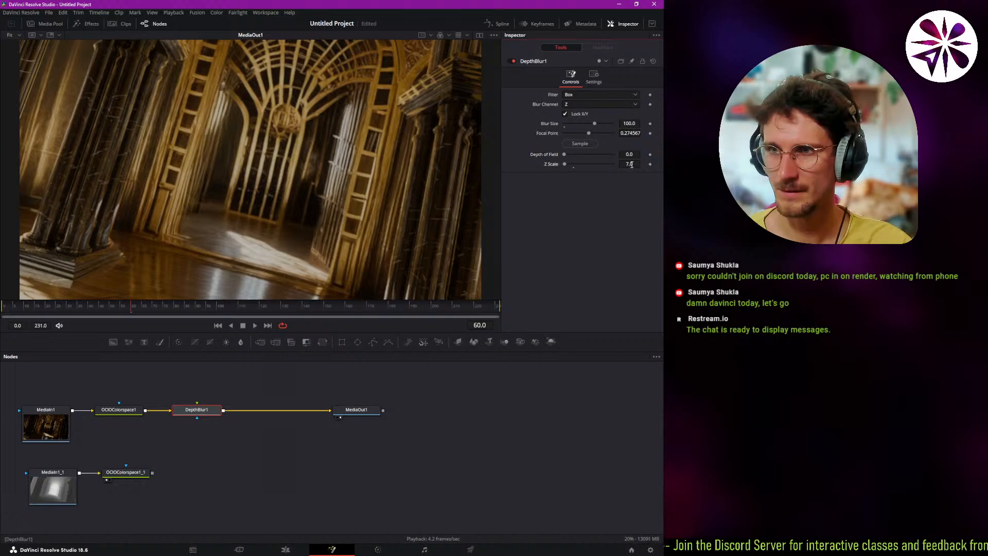
left_click_drag(629, 165, 597, 164)
left_click_drag(314, 184, 222, 180)
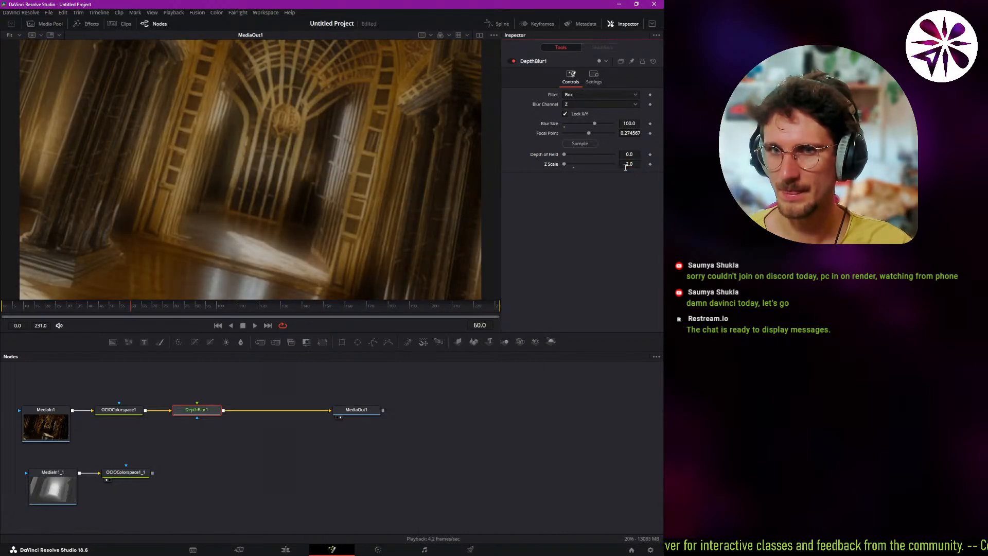
Set DepthBlur1's blur channel to Luma, connect OCIOColorspace1_1 as its blur image, and set the blur size to 31.5.
left_click(582, 104)
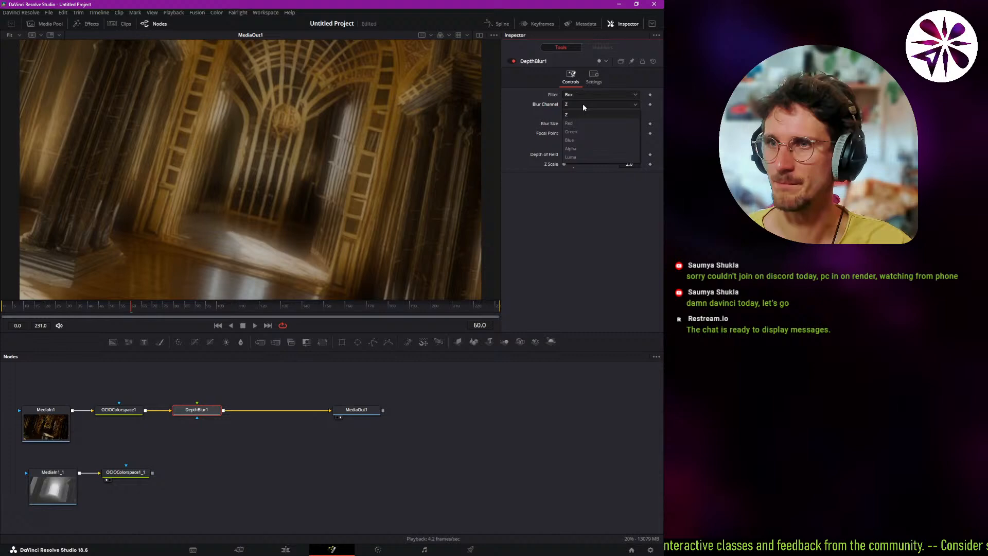
left_click(576, 157)
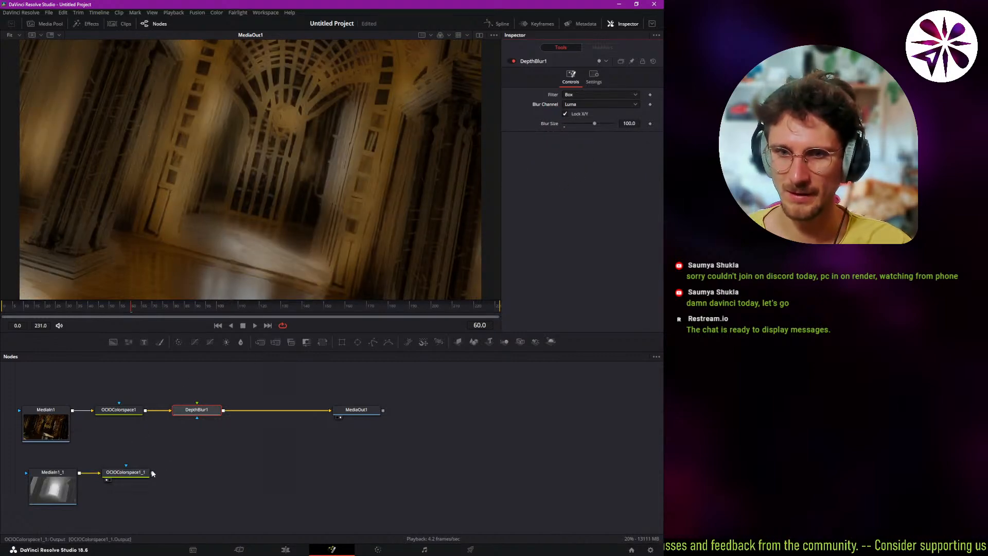
left_click_drag(152, 472, 201, 414)
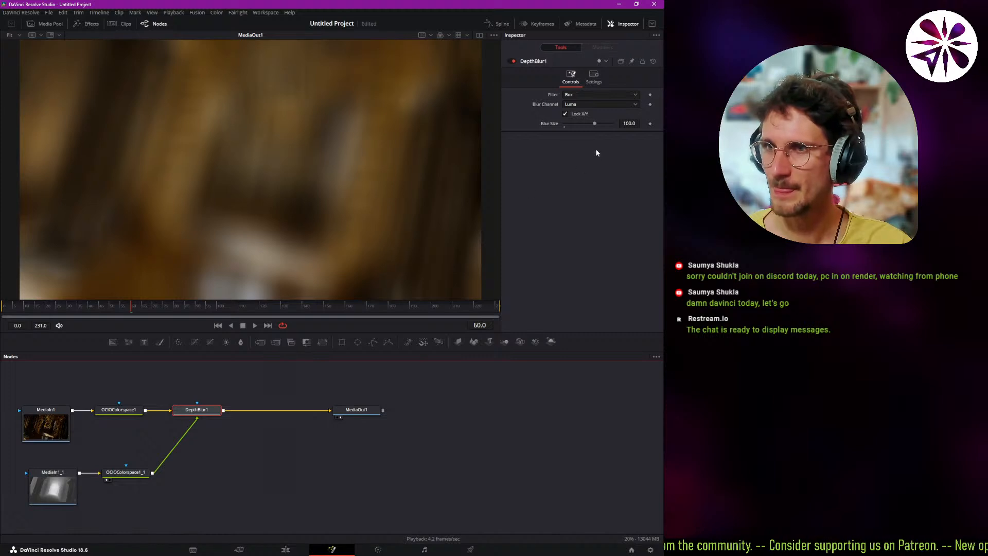
left_click_drag(594, 124, 575, 134)
Delete the DepthBlur1 node between OCIOColorspace1 and MediaOut1.
left_click(125, 475)
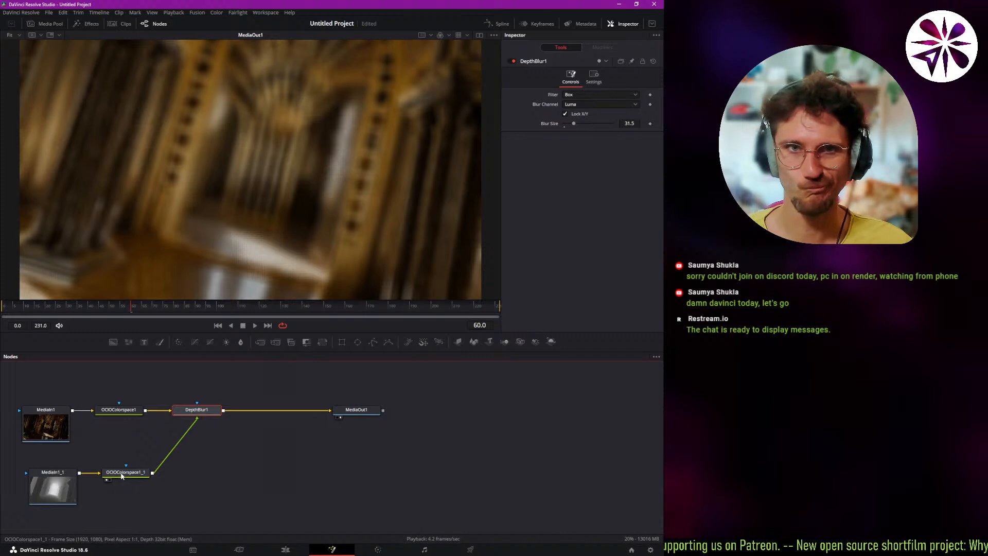
left_click(122, 474)
left_click(196, 411)
key("Delete")
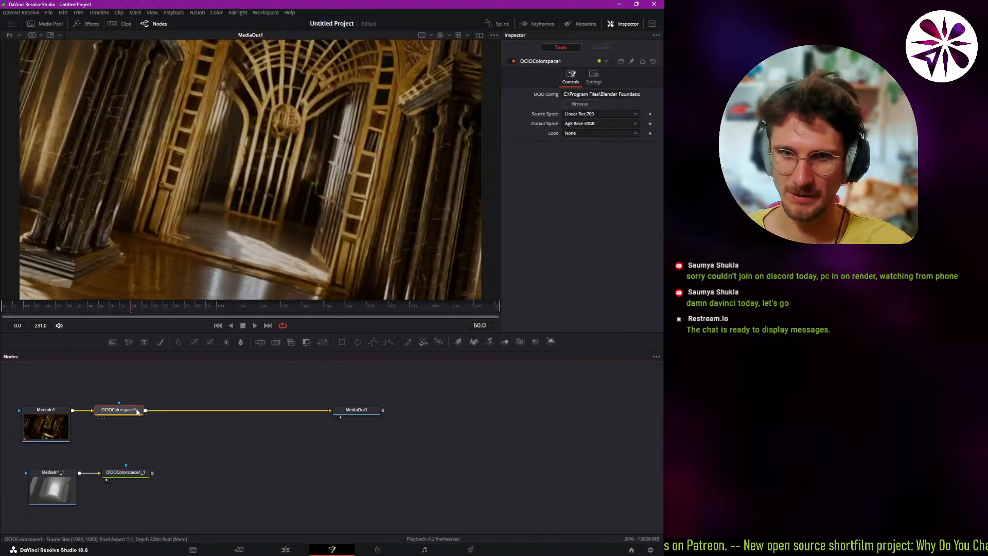
Insert a DepthDefocus node between OCIOColorspace1 and MediaOut1, spacing it slightly further from OCIOColorspace1.
key("shift+space")
type("dpe")
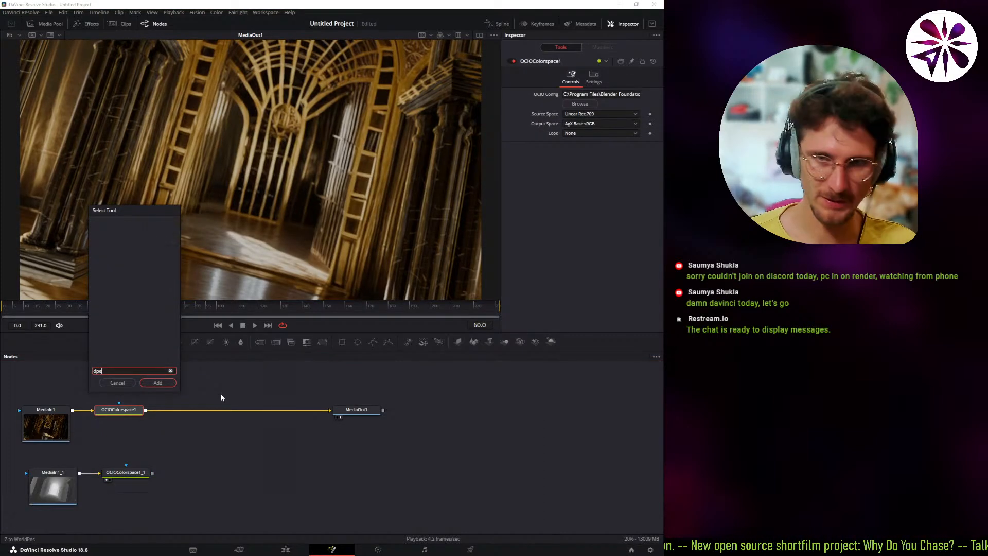
key("BackSpace")
key("BackSpace")
type("epth")
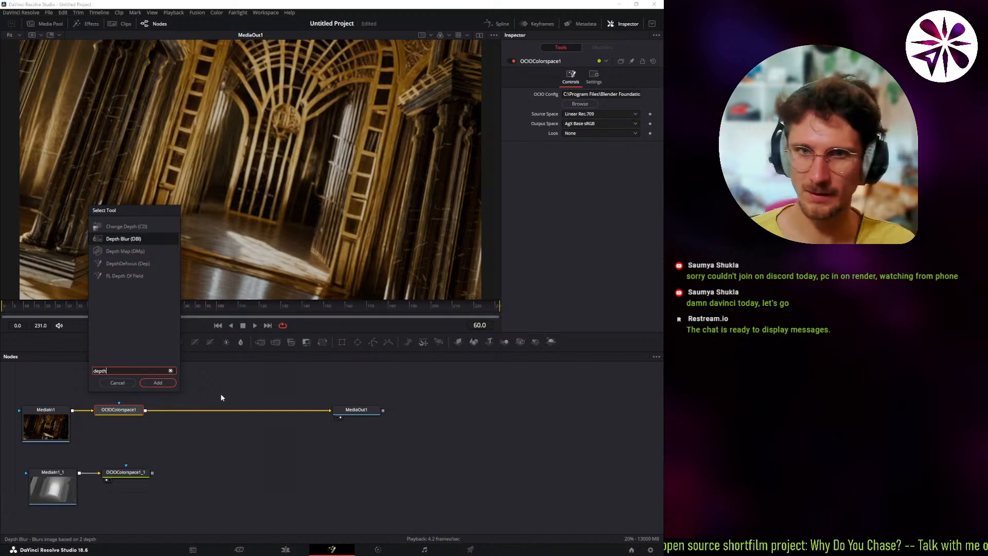
key("Down")
key("Up")
key("Up")
key("Down")
key("Down")
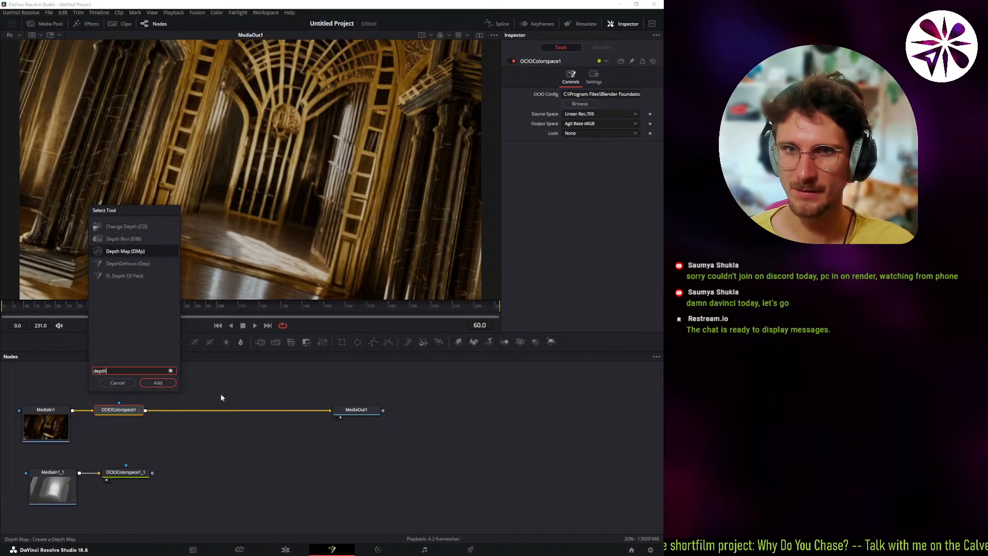
key("Down")
key("Return")
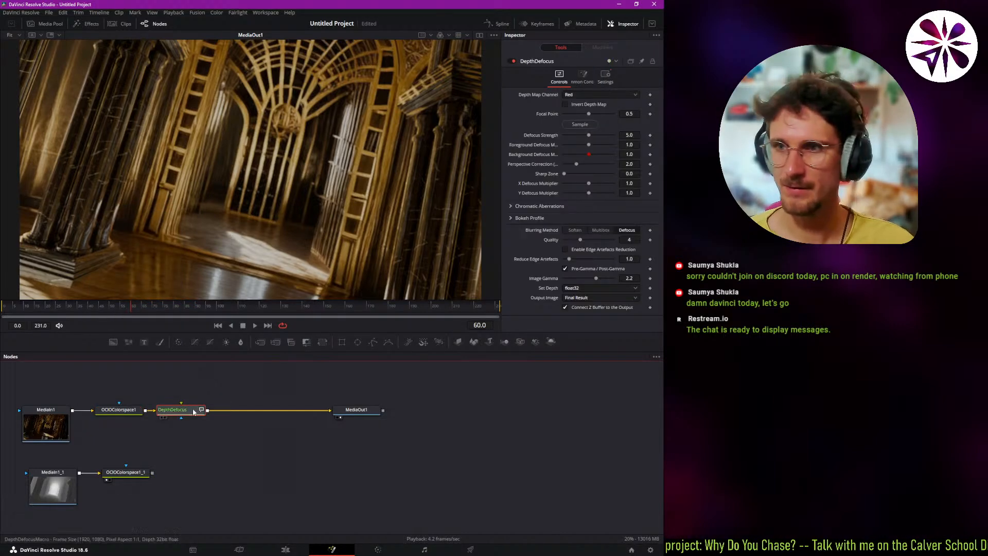
left_click_drag(201, 413, 211, 414)
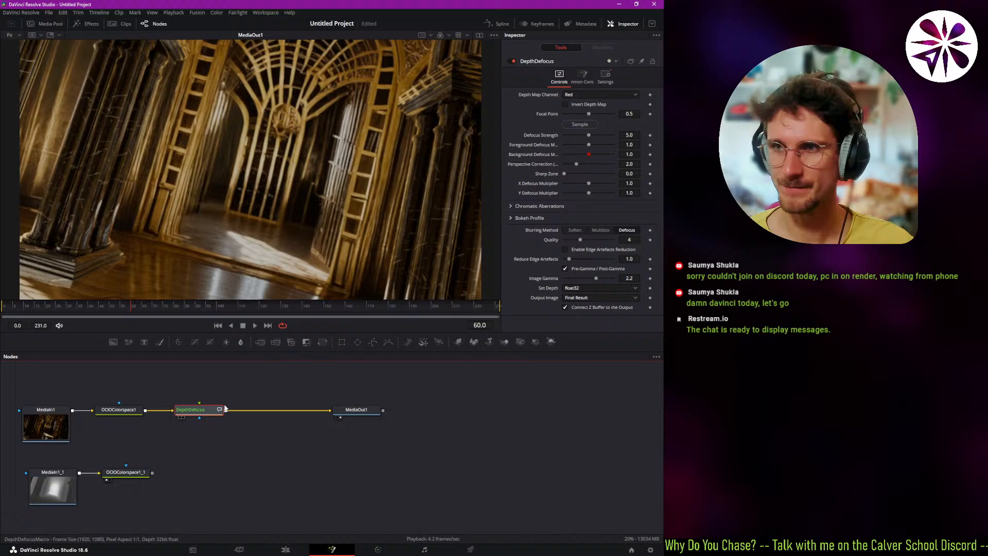
Set DepthDefocus's depth map channel to Z, its focal point to about 0.45, and its defocus strength to 10.
left_click(576, 95)
left_click(575, 139)
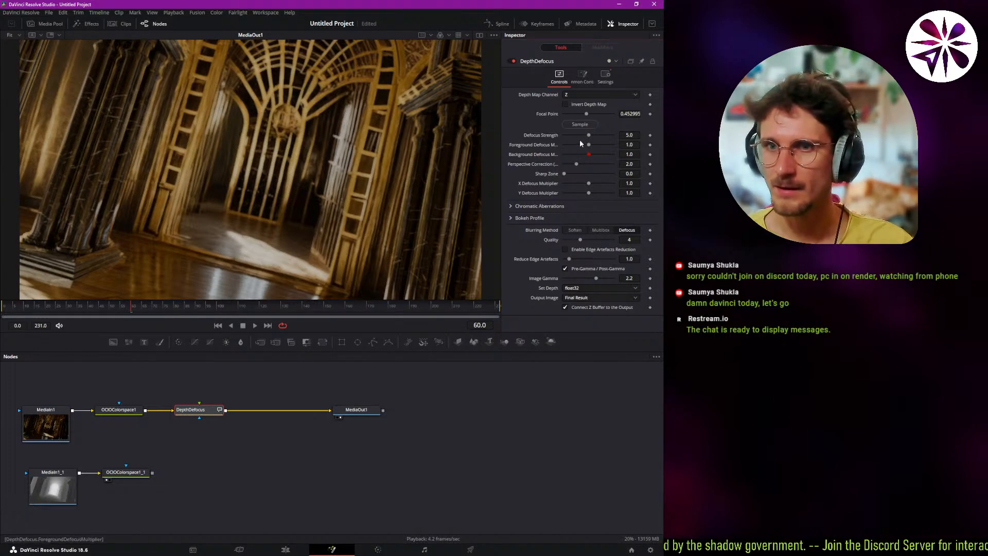
left_click_drag(590, 135, 627, 135)
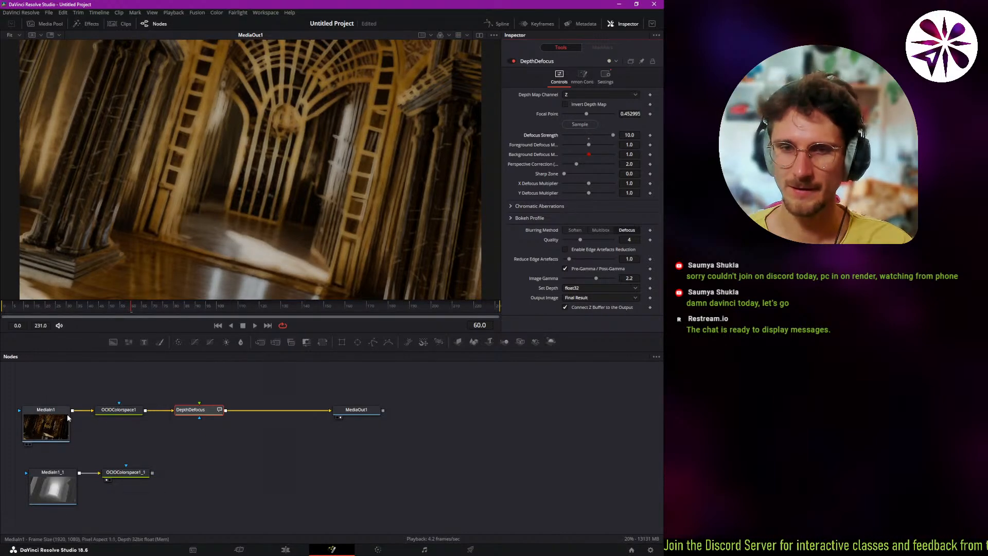
Check the pass assigned to MediaIn1's Z channel, keep it, and delete the DepthDefocus node.
left_click(55, 424)
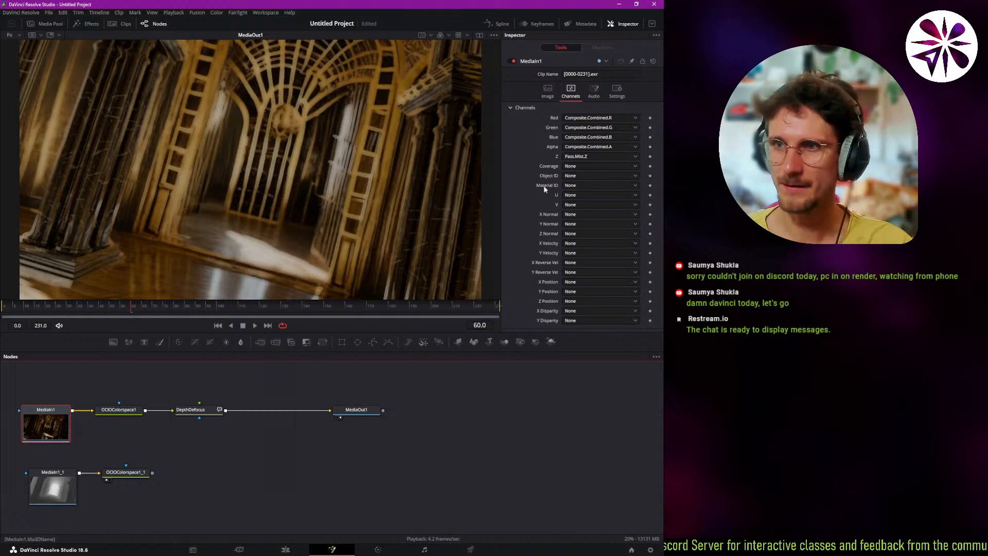
left_click(593, 157)
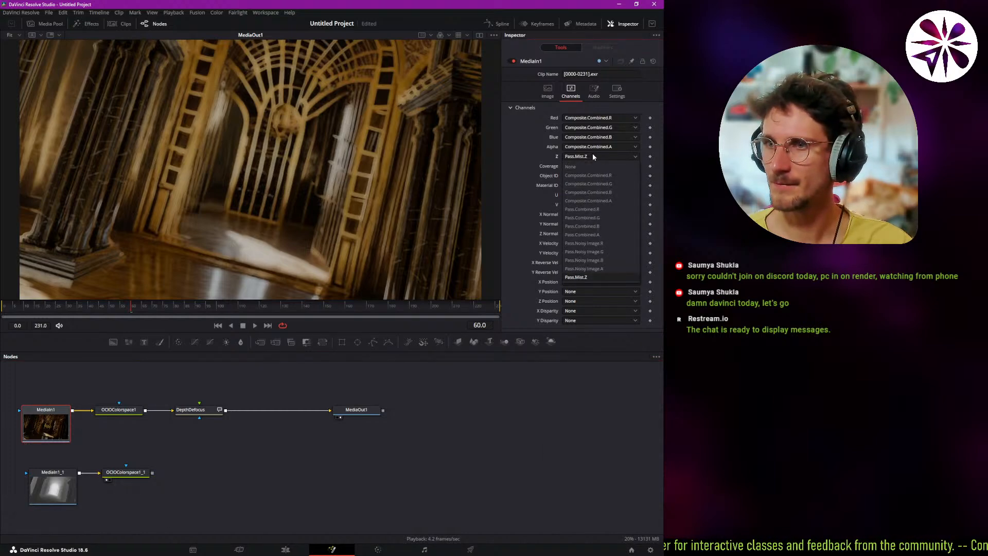
left_click(591, 155)
left_click(190, 412)
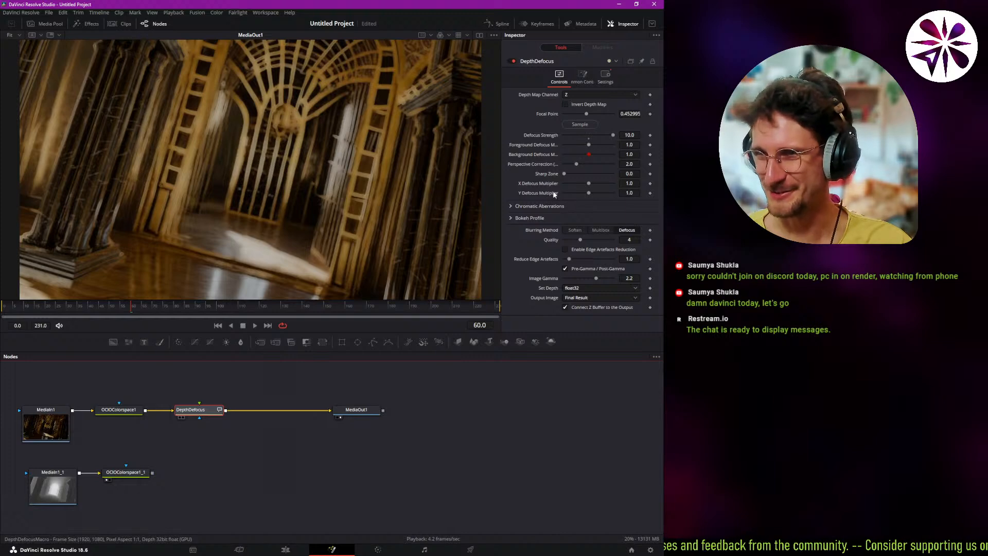
key("Delete")
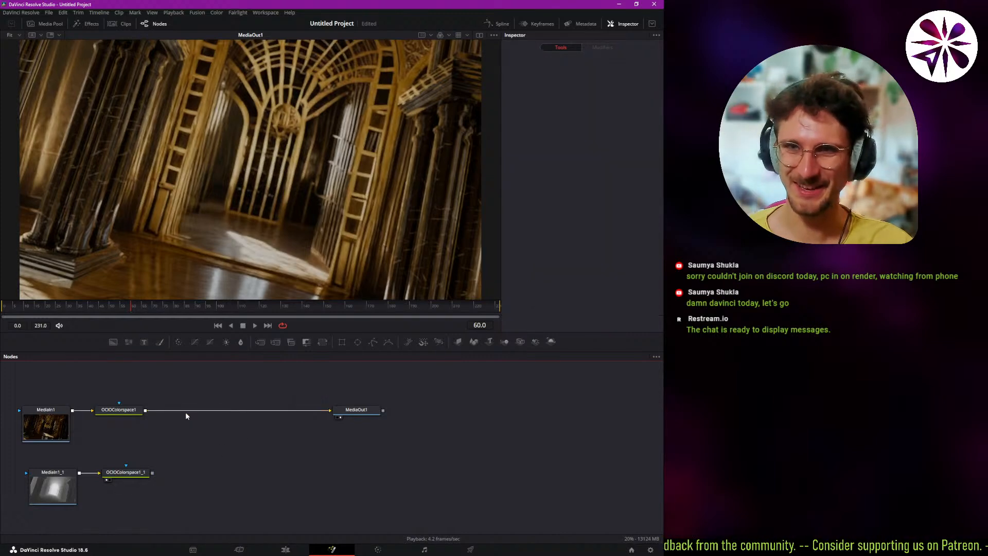
Delete the duplicated MediaIn1_1 and OCIOColorspace1_1 nodes.
left_click(122, 477)
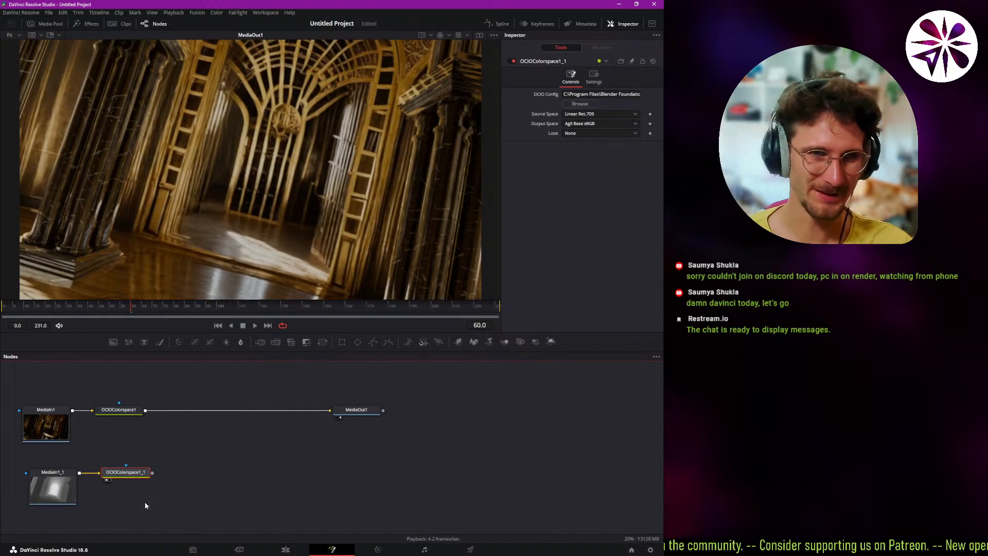
left_click_drag(149, 504, 26, 465)
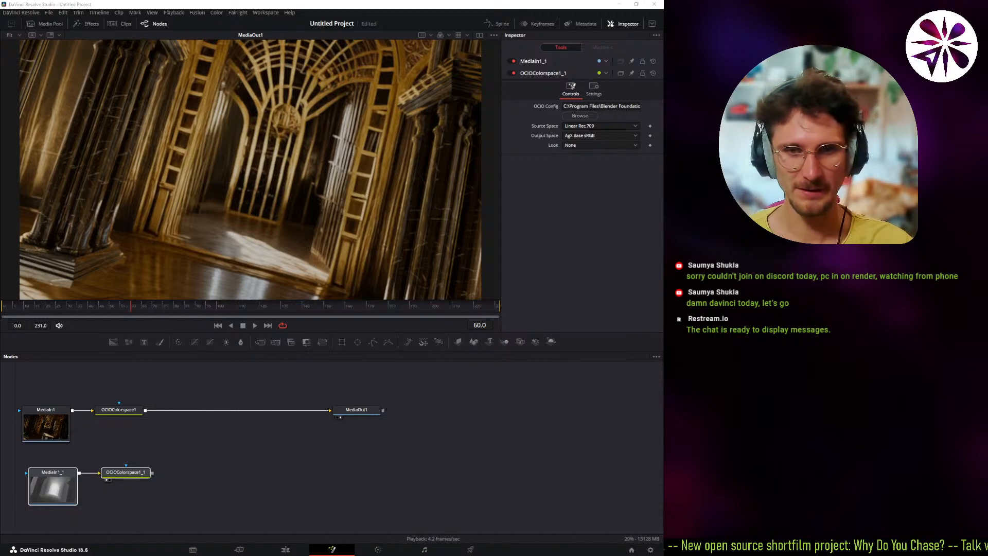
left_click(208, 510)
left_click_drag(226, 522, 44, 475)
key("Delete")
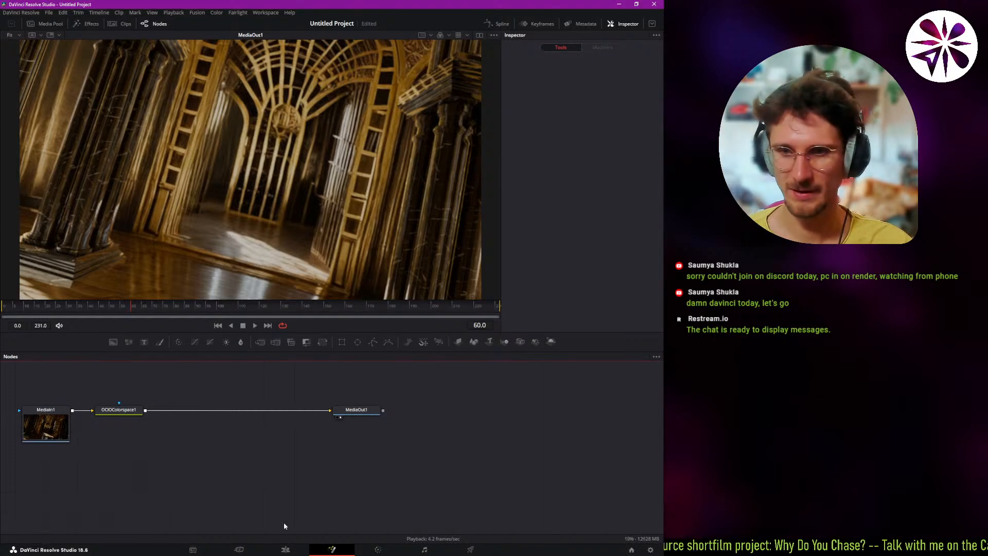
Switch to the Color page, hide the effects library, and widen the viewer against the node graph.
left_click(379, 550)
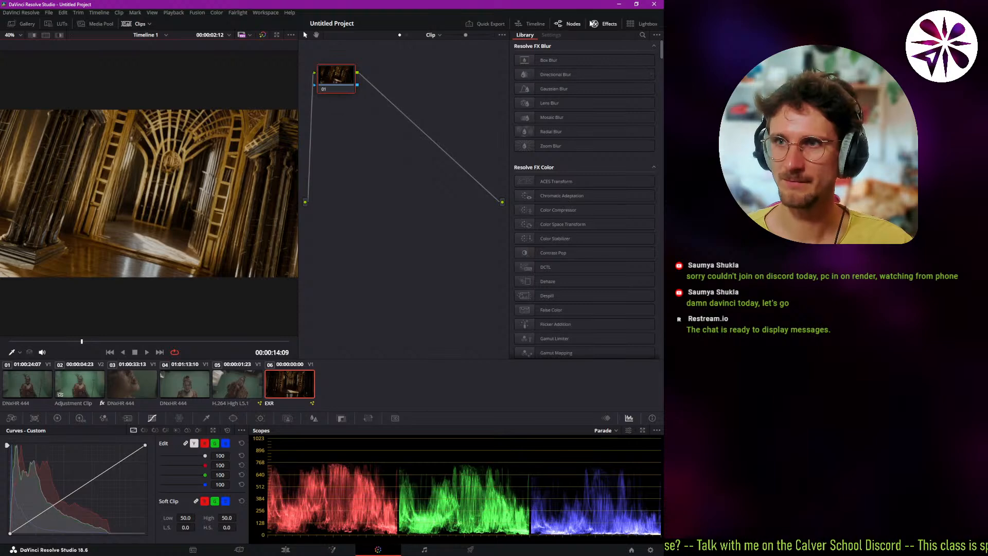
left_click(595, 24)
left_click_drag(298, 277, 401, 276)
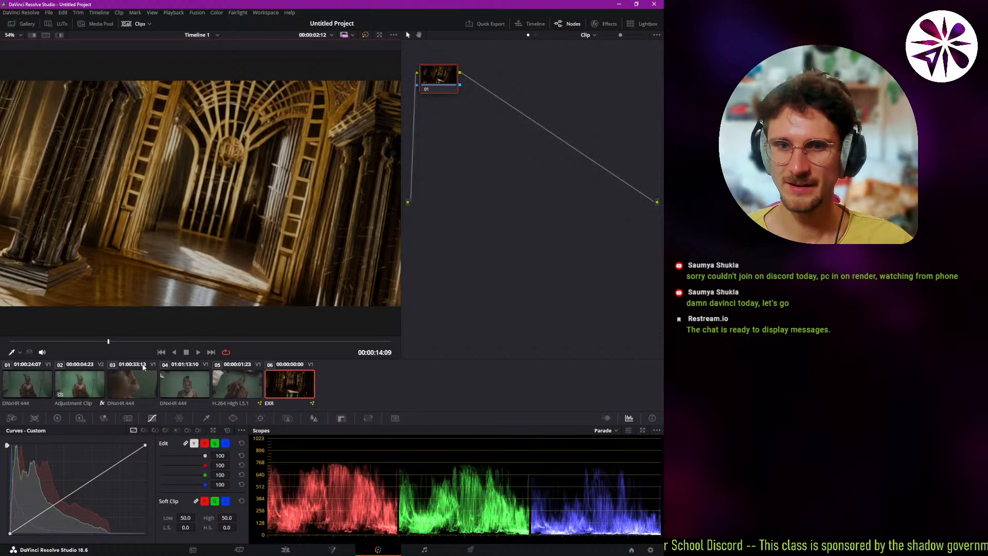
Delete the adjustment clip and the [0000-0231].jpg clip from Video 2 in the edit timeline.
left_click(286, 549)
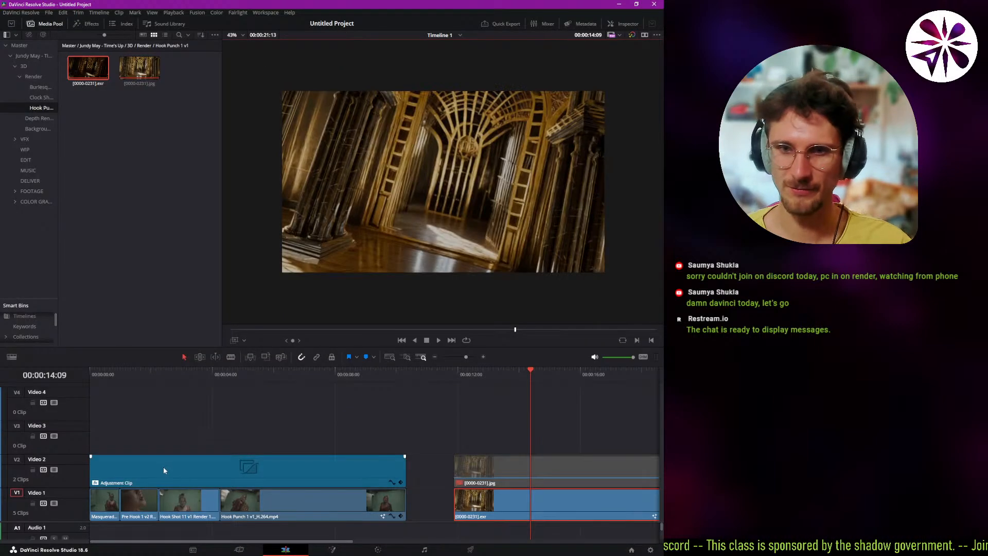
key("Delete")
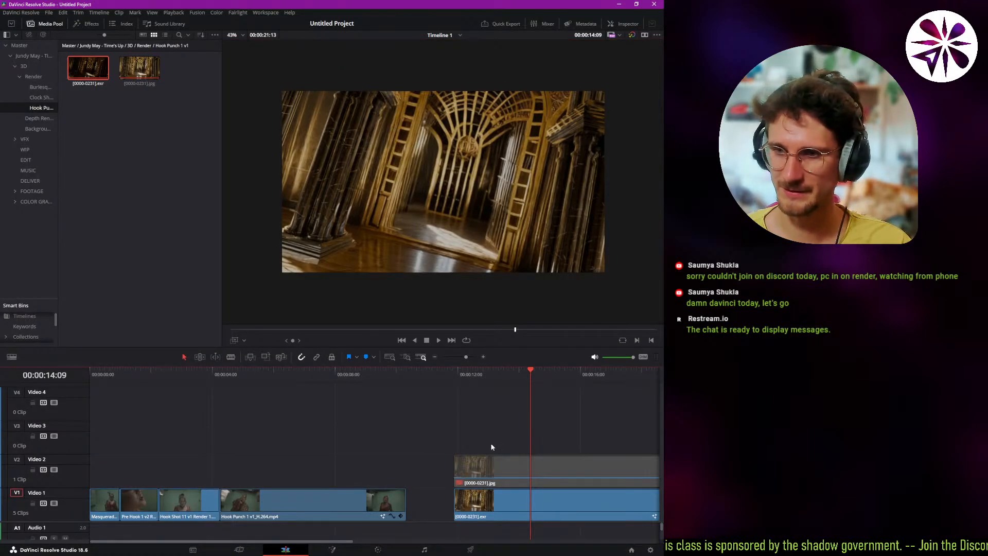
scroll(394, 443, "right", 4)
scroll(447, 468, "left", 2)
left_click(446, 467)
key("Delete")
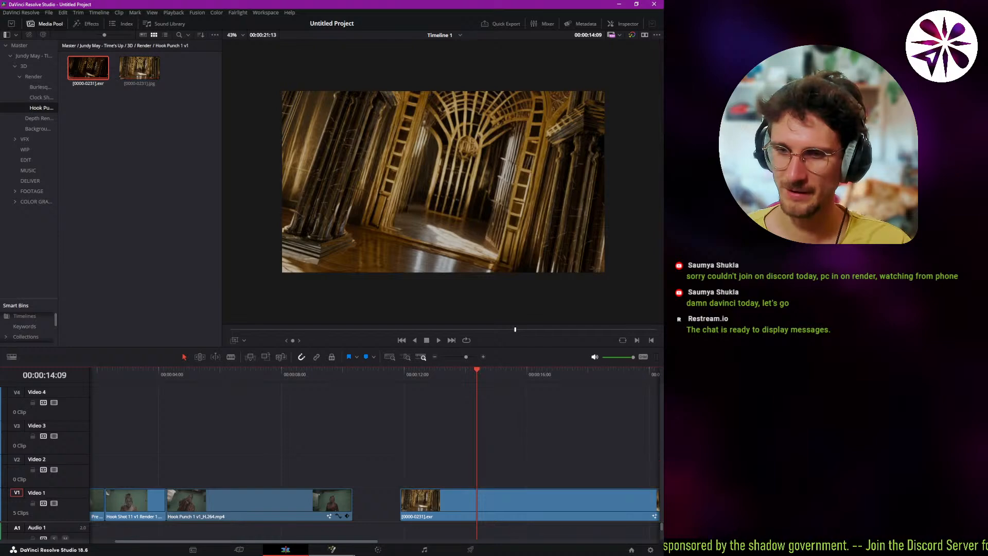
Return to the Color page and try toggling the mini timeline and clip thumbnails, scrubbing to 00:00:05:06.
left_click(378, 549)
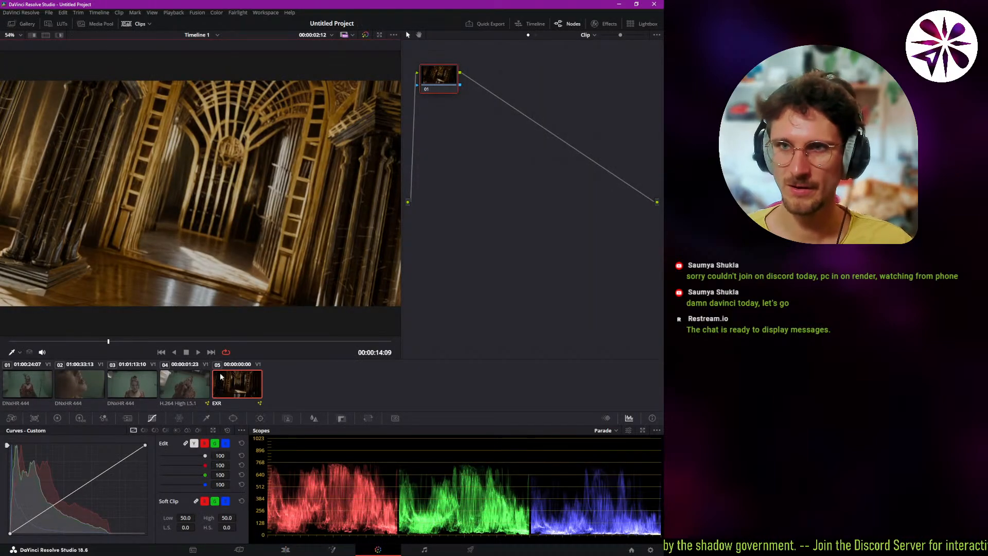
left_click(534, 24)
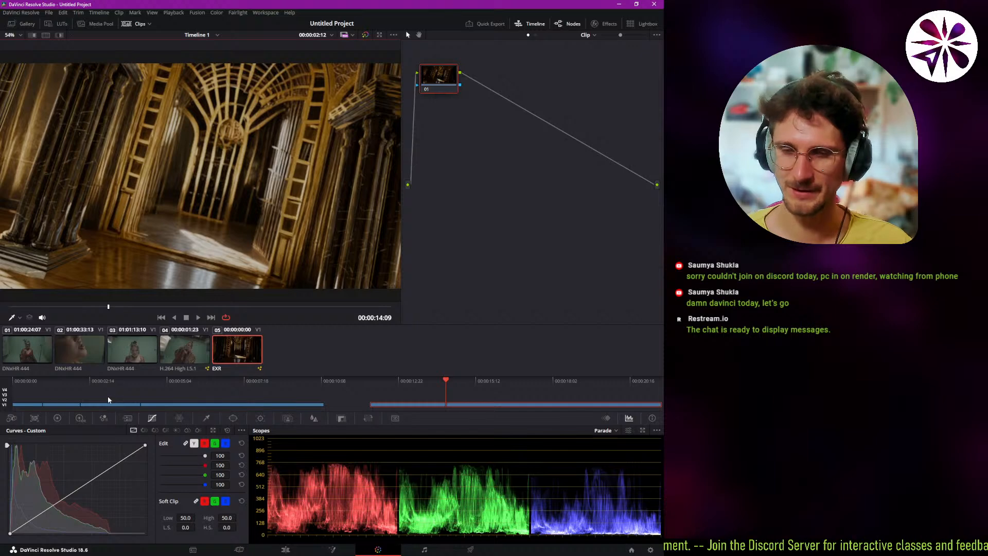
left_click_drag(108, 399, 170, 392)
left_click(130, 24)
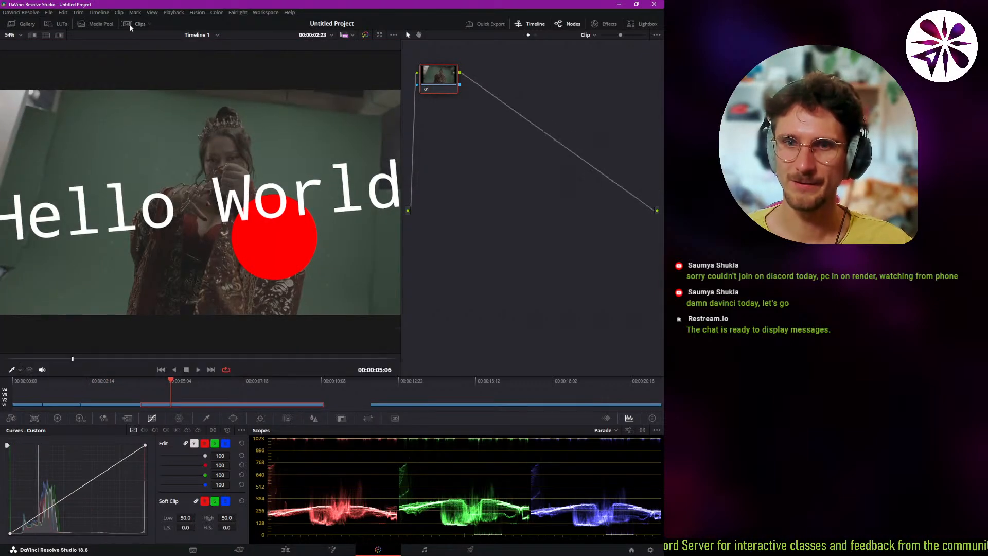
left_click(131, 24)
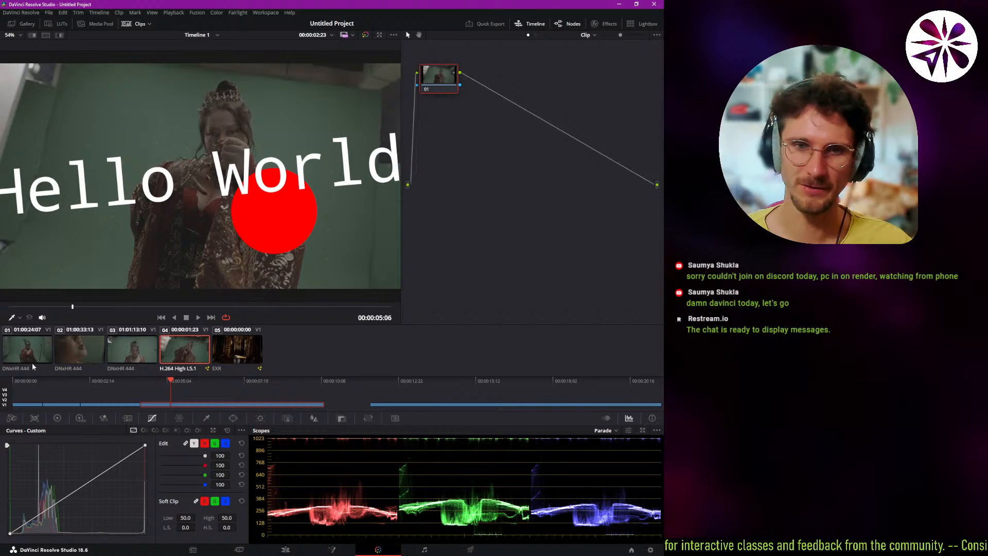
left_click(538, 24)
Browse the clip thumbnails and load the first clip for grading, with the playhead at 00:00:00:06.
left_click(133, 389)
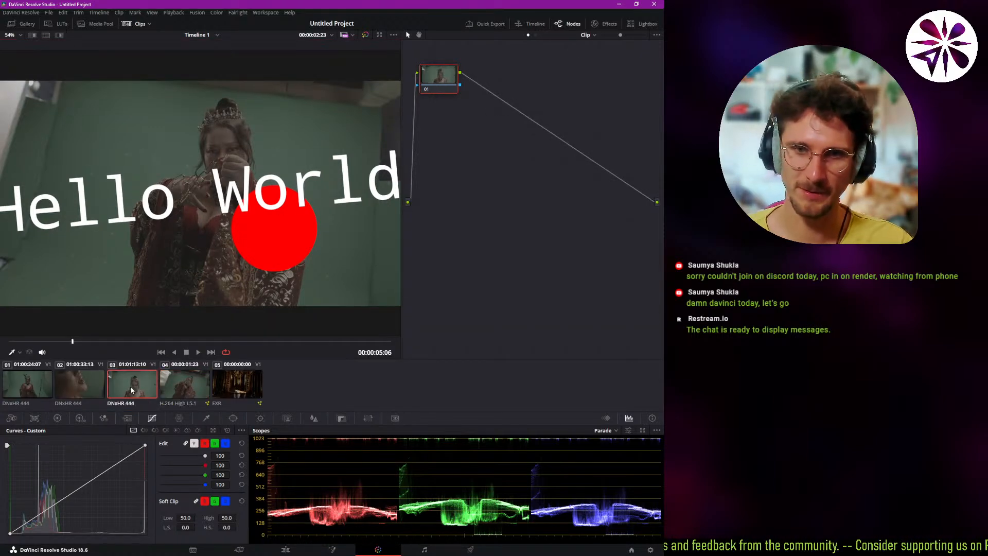
left_click(182, 380)
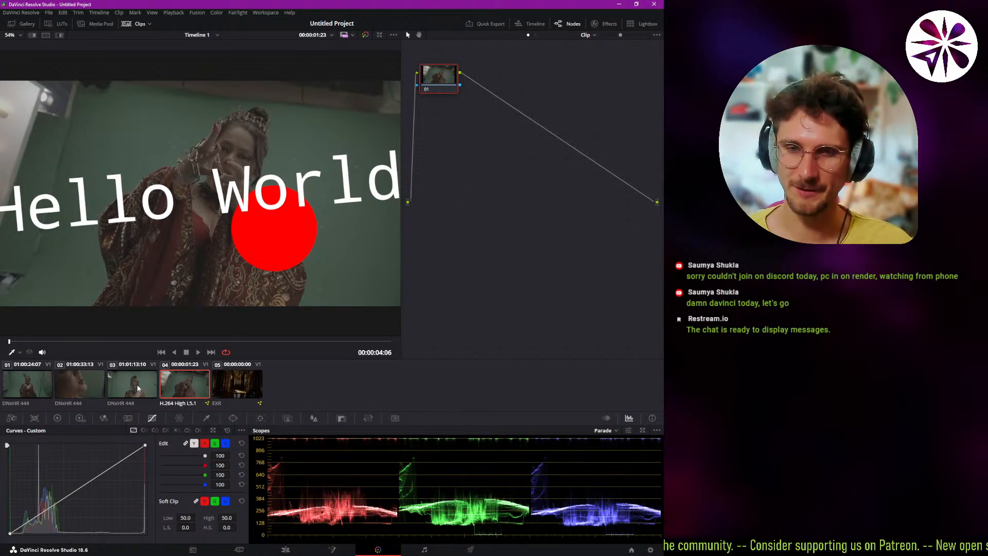
left_click(23, 387)
left_click(109, 341)
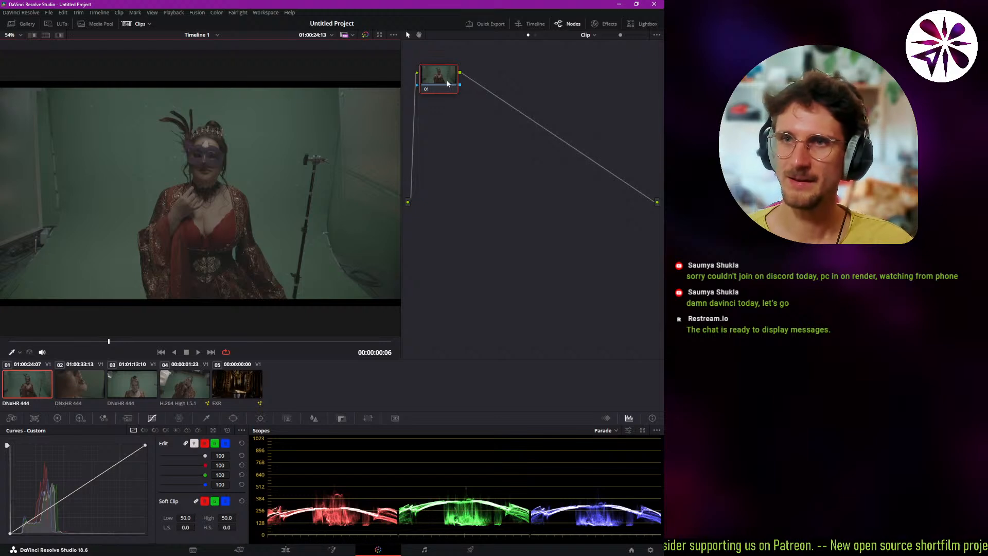
Add a serial node after node 01 and space the new node slightly further from it.
left_click_drag(447, 83, 461, 95)
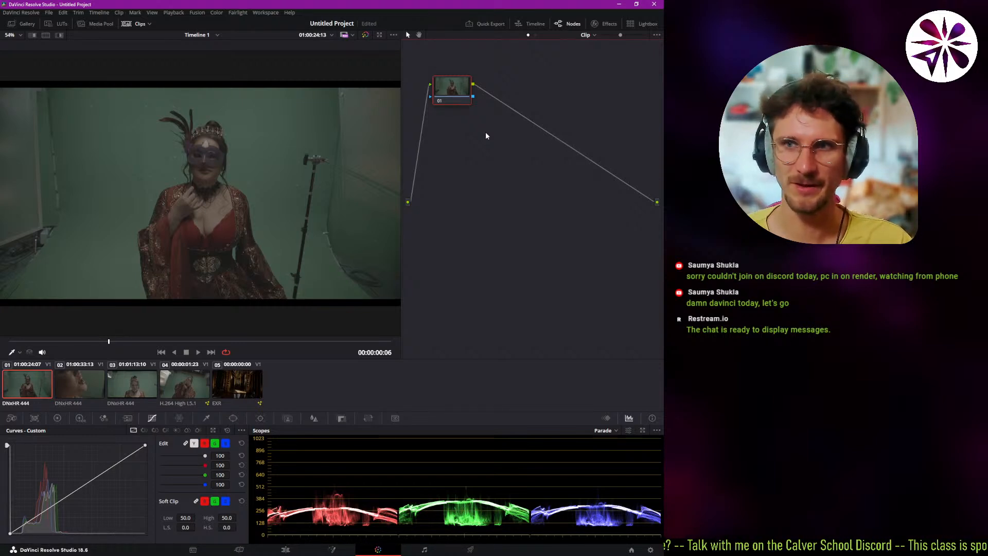
right_click(452, 91)
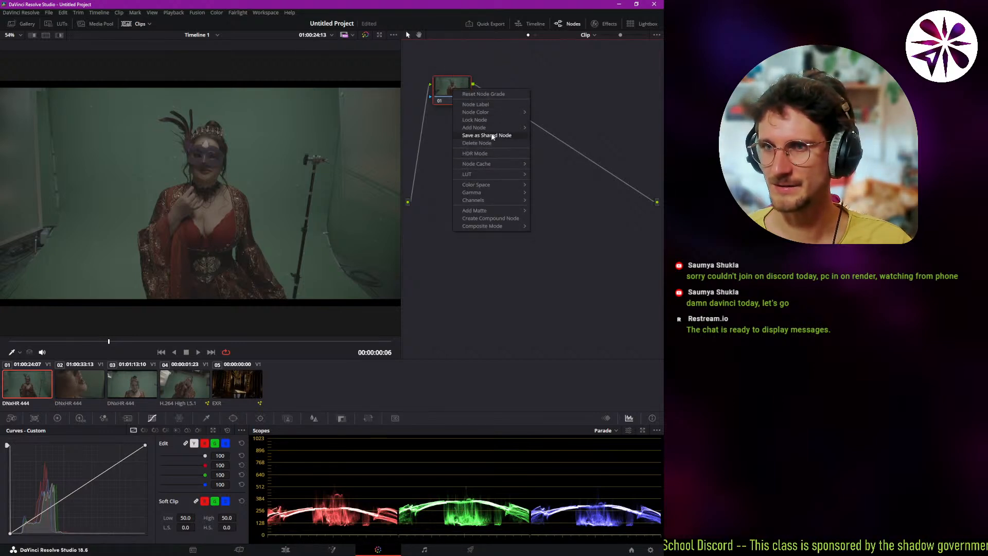
mouse_move(496, 128)
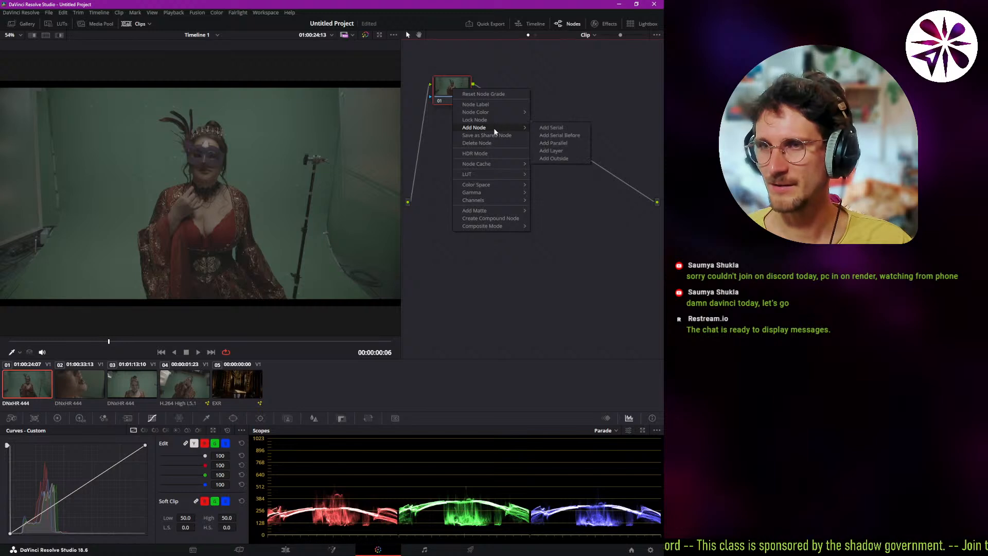
left_click(545, 128)
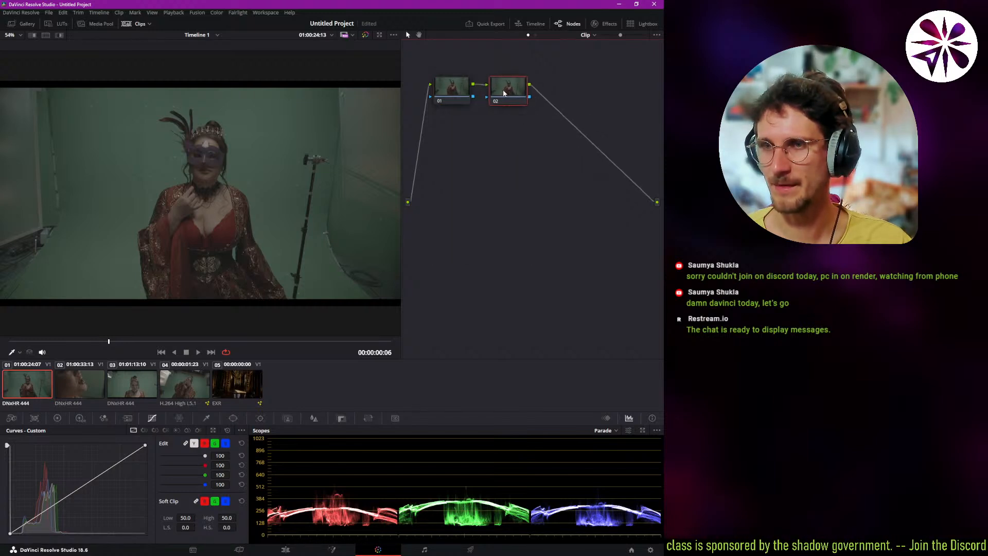
left_click_drag(506, 91, 514, 94)
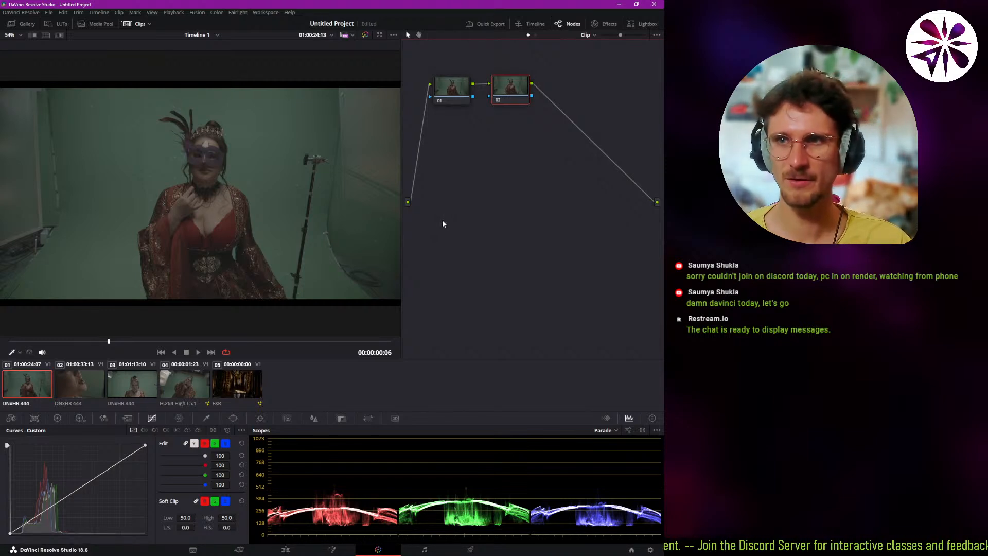
left_click(452, 91)
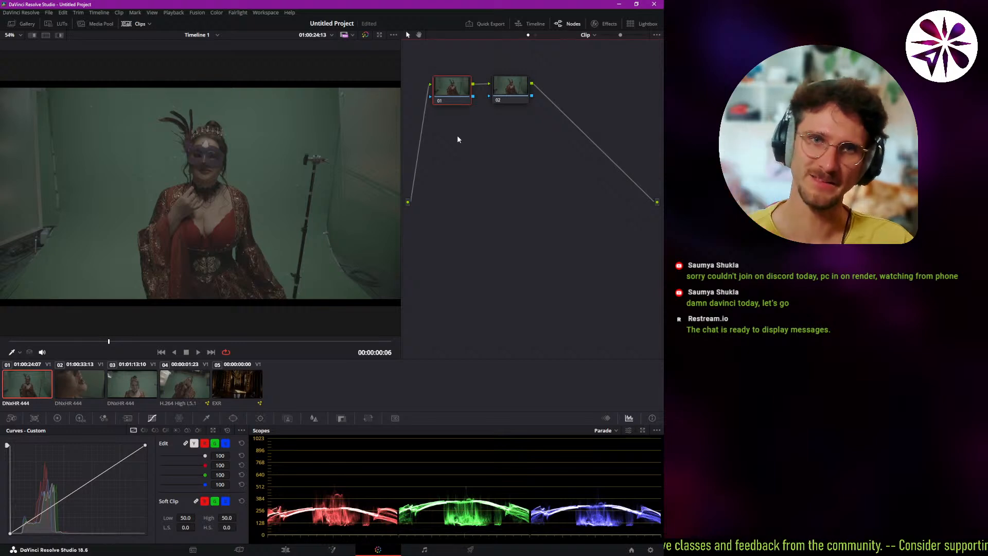
left_click_drag(498, 103, 508, 103)
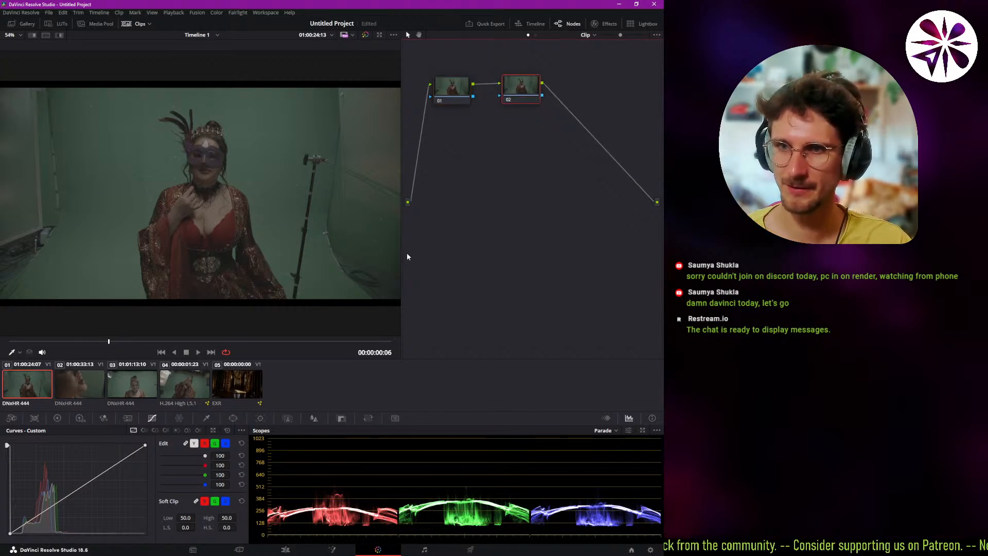
Enlarge the viewer and bring up the Primaries color wheels for node 02.
left_click_drag(402, 255, 459, 256)
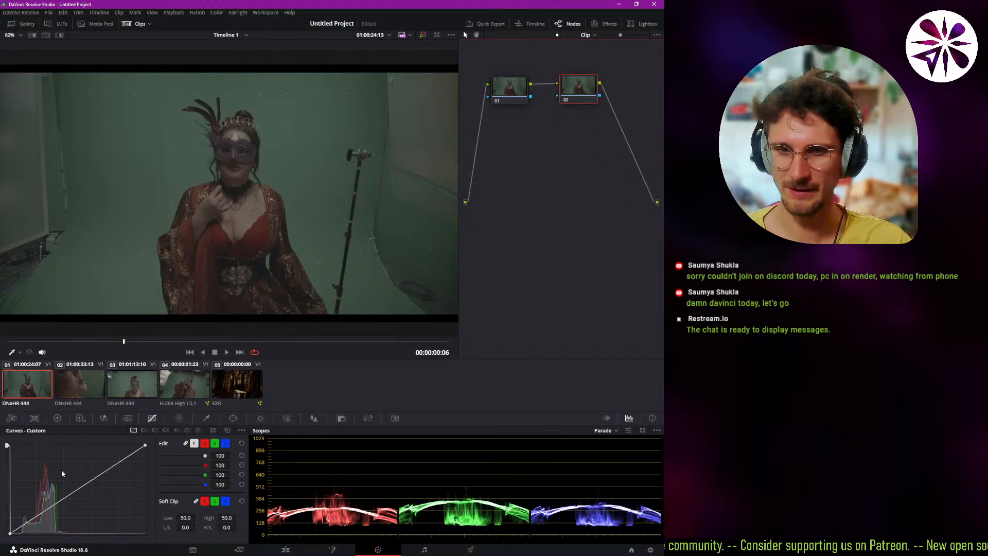
left_click(11, 418)
left_click(39, 418)
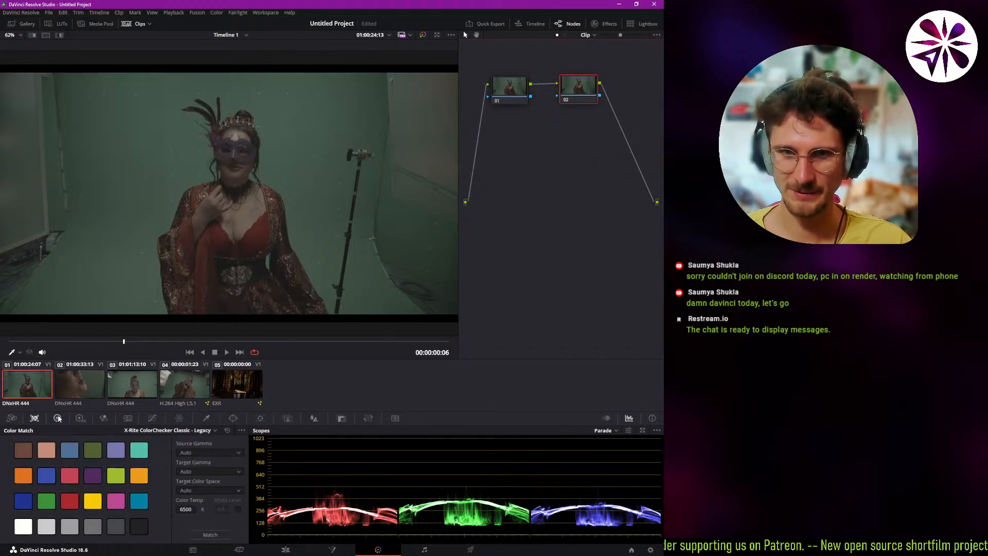
left_click(57, 418)
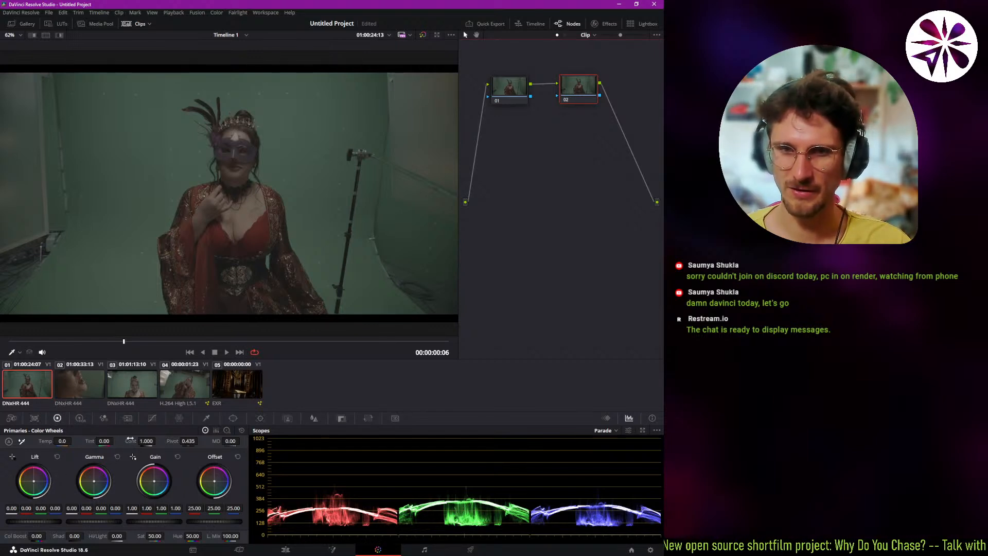
Set node 02's temperature to 240, saturation to 93.40, and contrast to about 1.26.
left_click_drag(66, 440, 73, 441)
left_click_drag(61, 441, 65, 441)
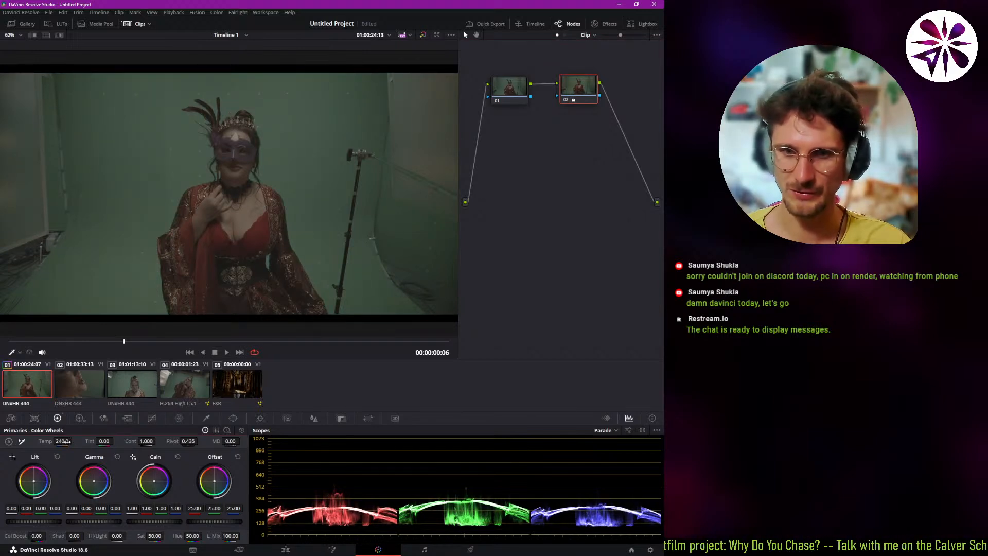
left_click_drag(154, 535, 160, 536)
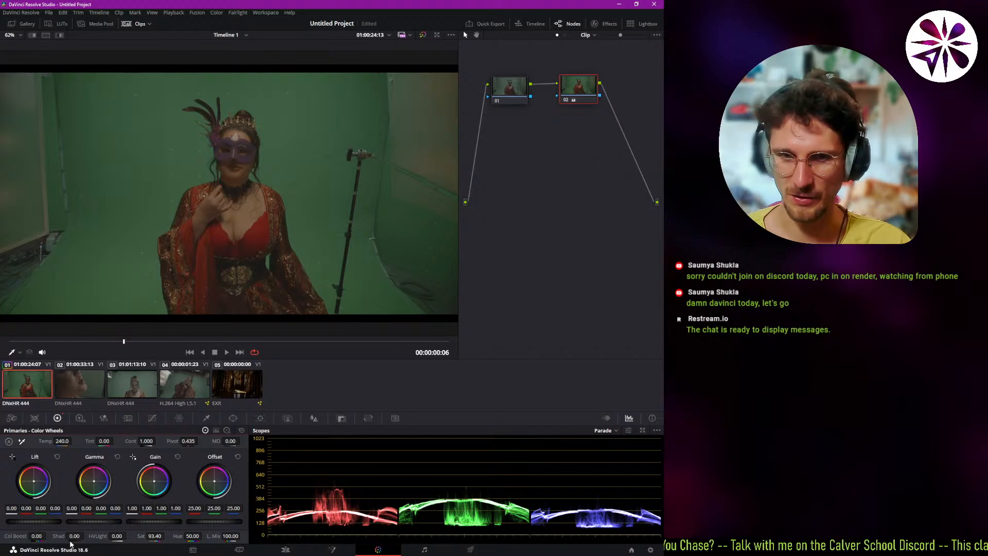
mouse_move(138, 440)
left_mouse_down()
mouse_move(158, 440)
mouse_move(140, 441)
left_mouse_up()
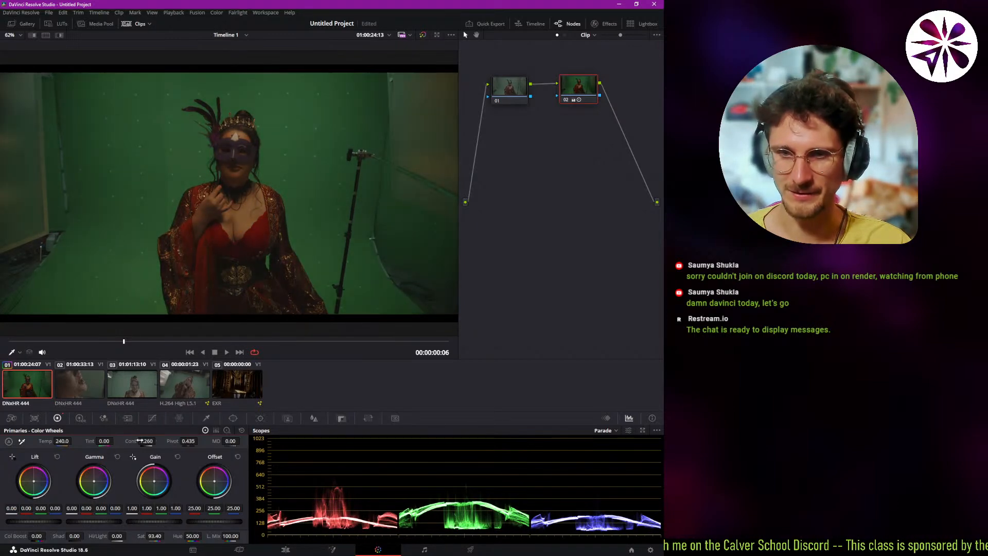
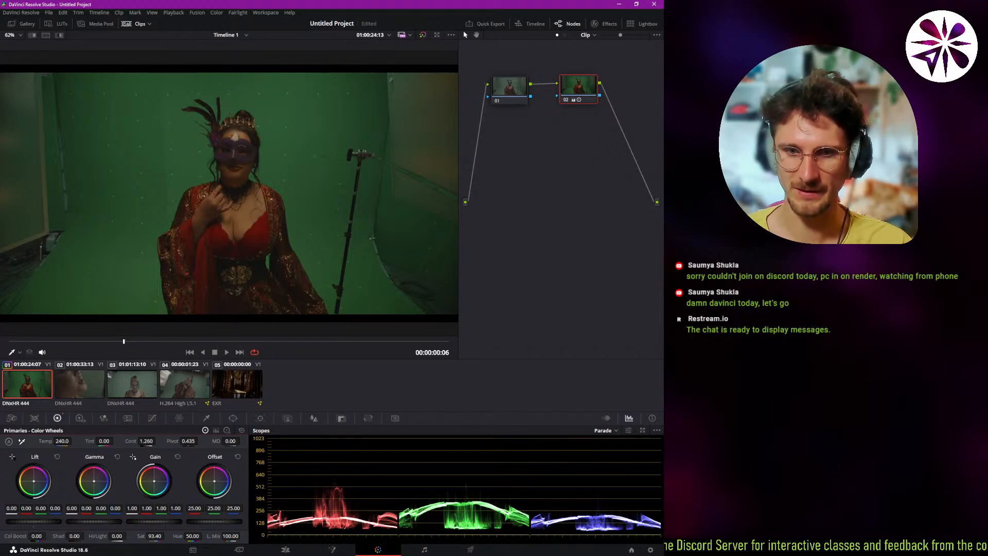
On node 02, set lift to 0.01, gamma to -0.05 and gain to 1.77, and tint the gain toward red and the lift toward blue.
mouse_move(33, 521)
left_mouse_down()
mouse_move(60, 521)
mouse_move(36, 521)
left_mouse_up()
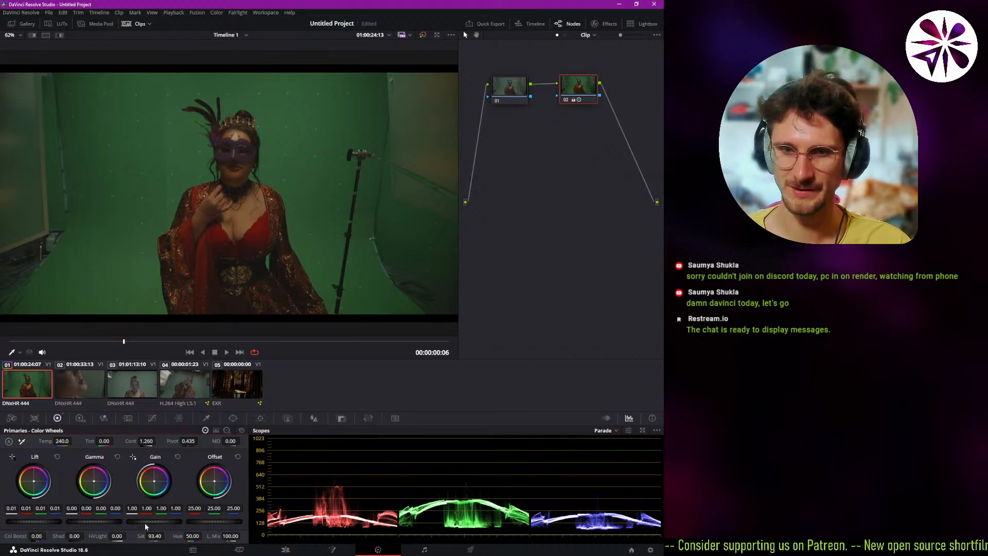
left_click_drag(153, 521, 466, 508)
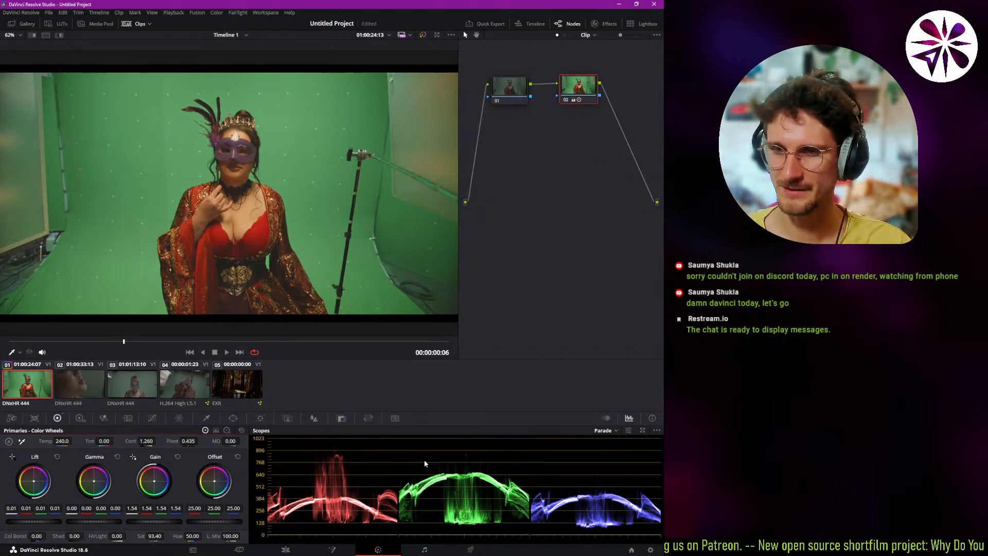
left_click_drag(166, 523, 68, 521)
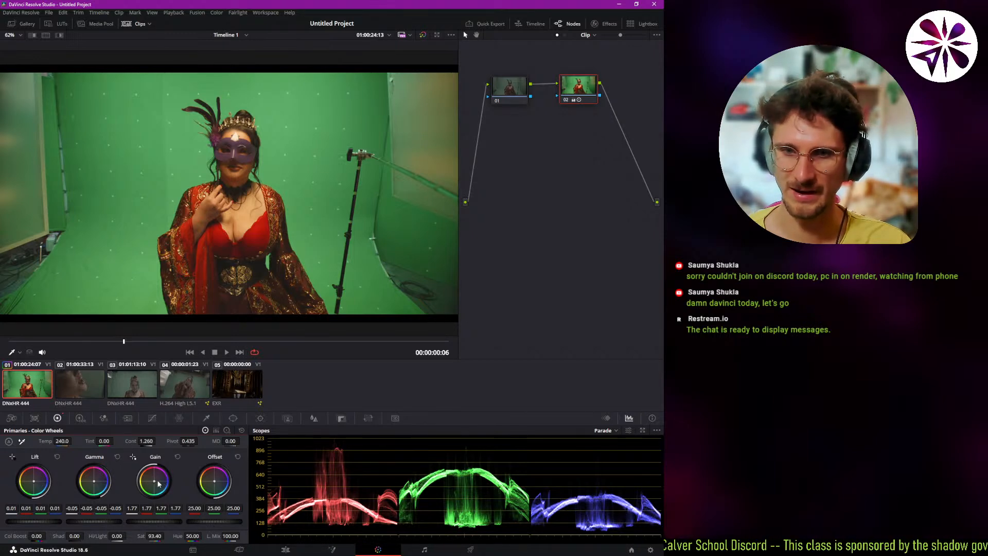
left_click_drag(154, 485, 159, 483)
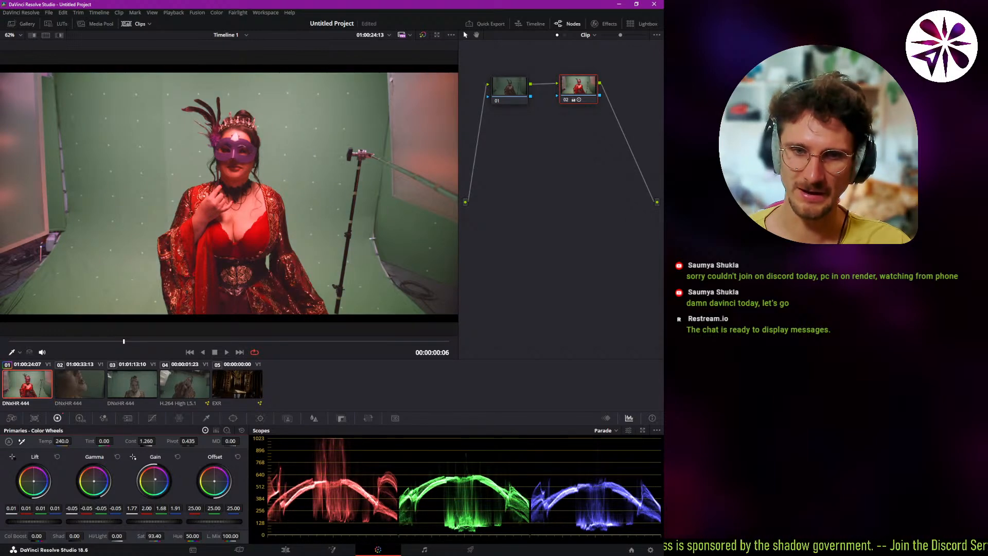
left_click_drag(33, 480, 104, 487)
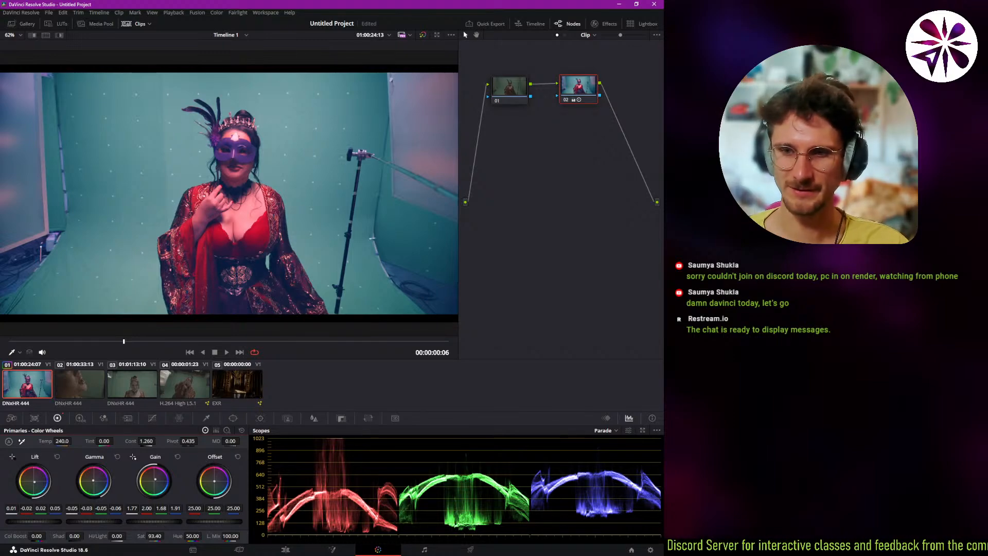
mouse_move(218, 522)
left_mouse_down()
mouse_move(244, 522)
mouse_move(185, 521)
mouse_move(242, 521)
mouse_move(216, 521)
left_mouse_up()
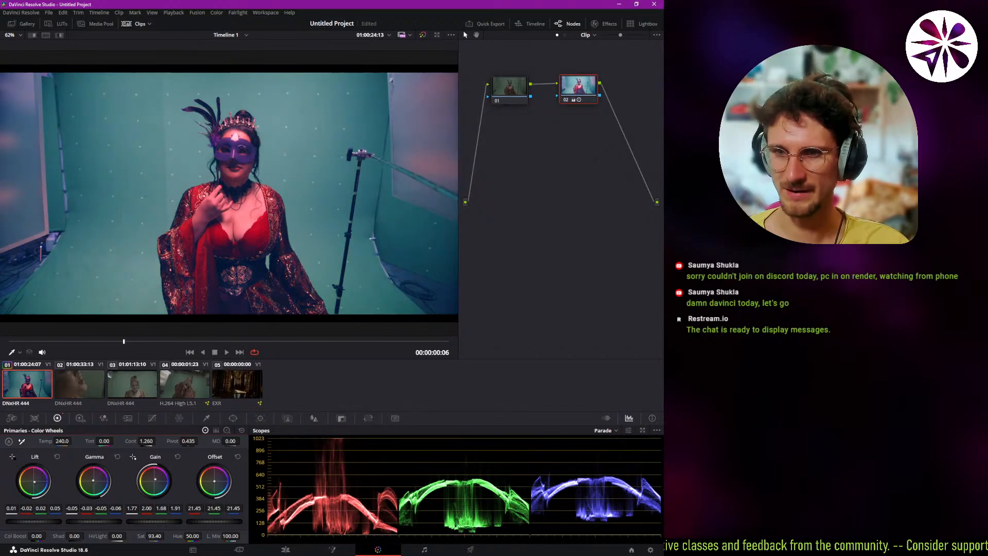
left_click_drag(214, 480, 219, 485)
double_click(221, 493)
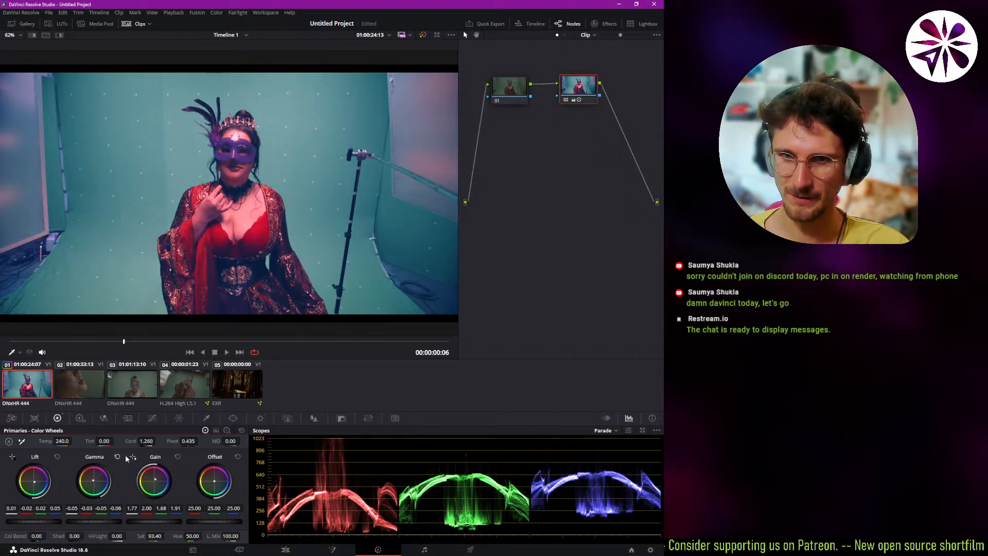
left_click(241, 430)
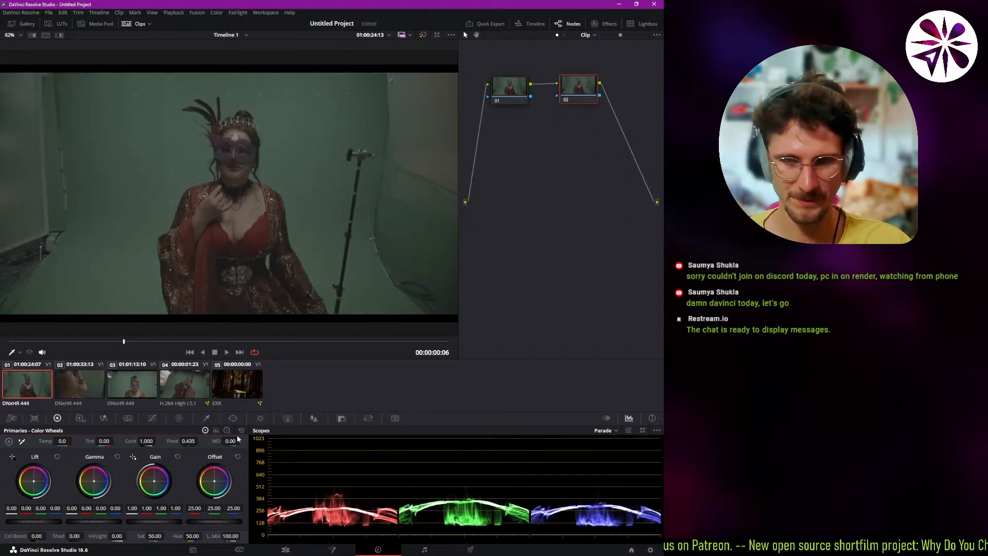
key("ctrl+z")
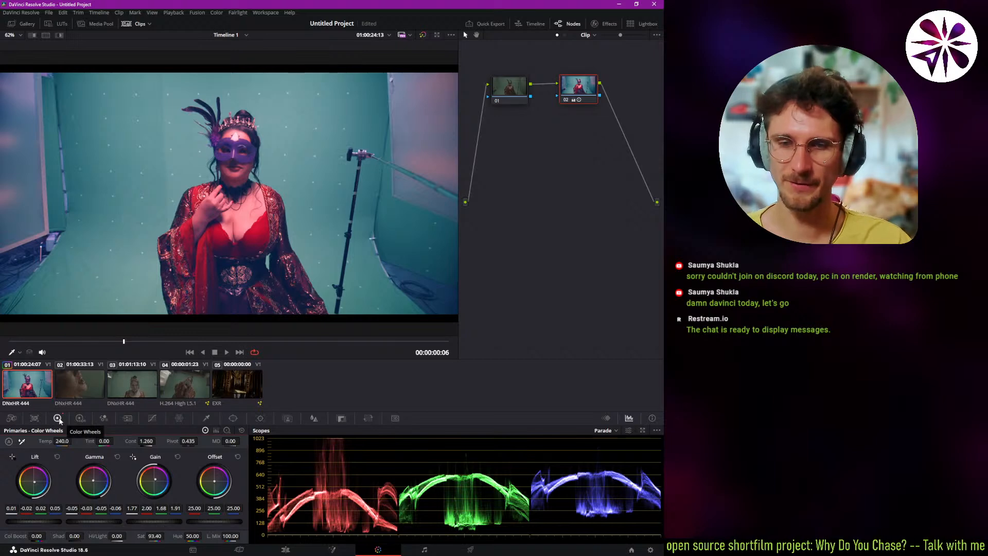
Add a serial node after node 02, disable node 02, and make the new node 03 active.
key("alt+s")
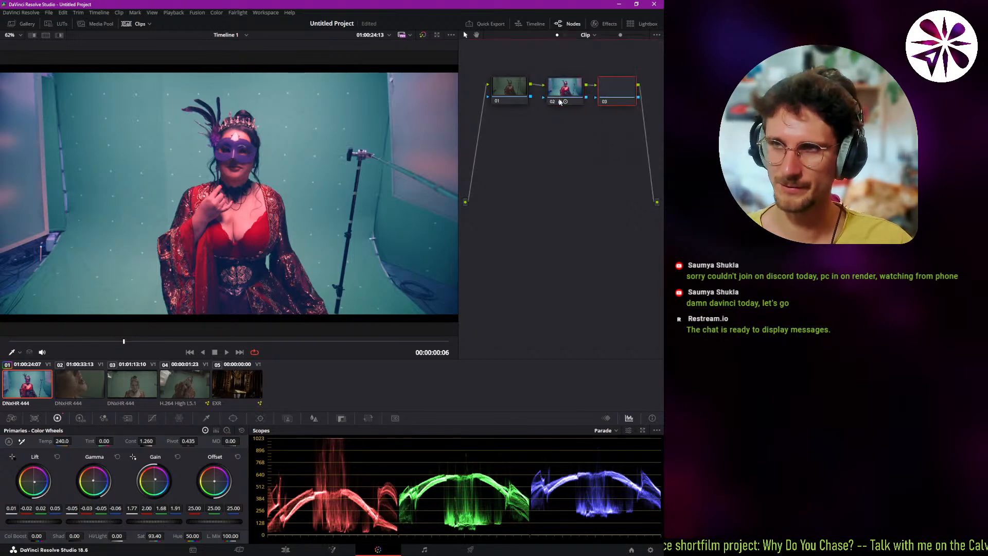
left_click(564, 92)
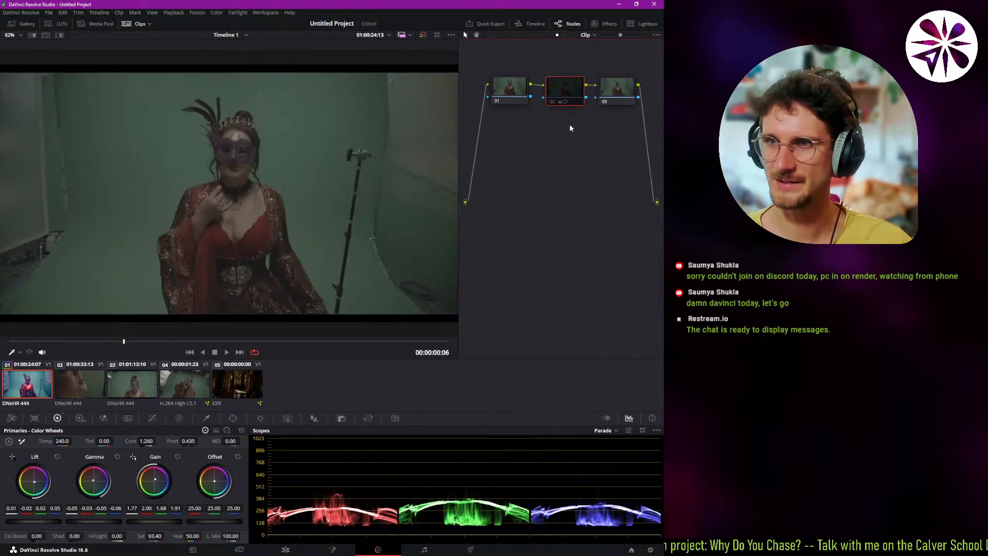
left_click(619, 89)
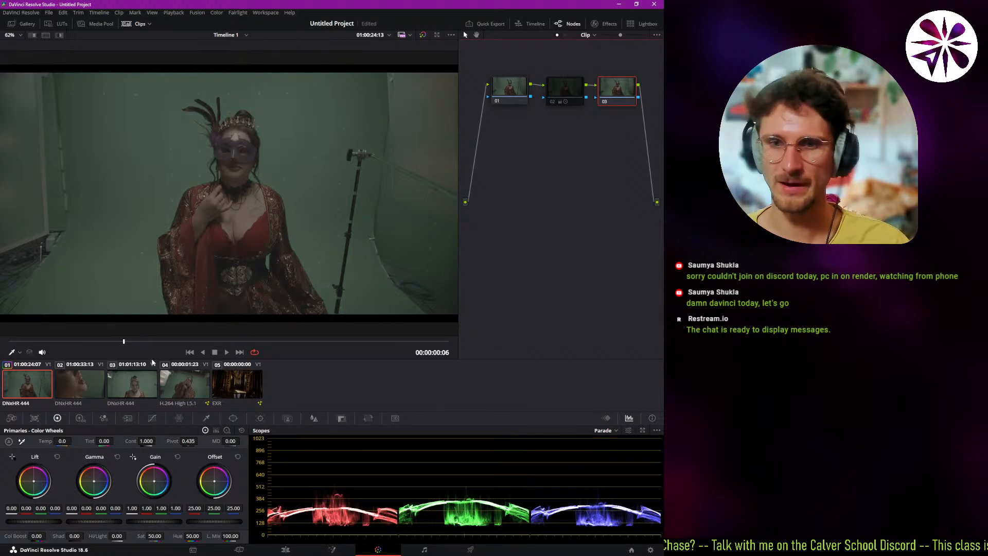
Shape node 03's custom curve into an S-curve, pulling the shadows down and lifting the upper midtones.
left_click(152, 418)
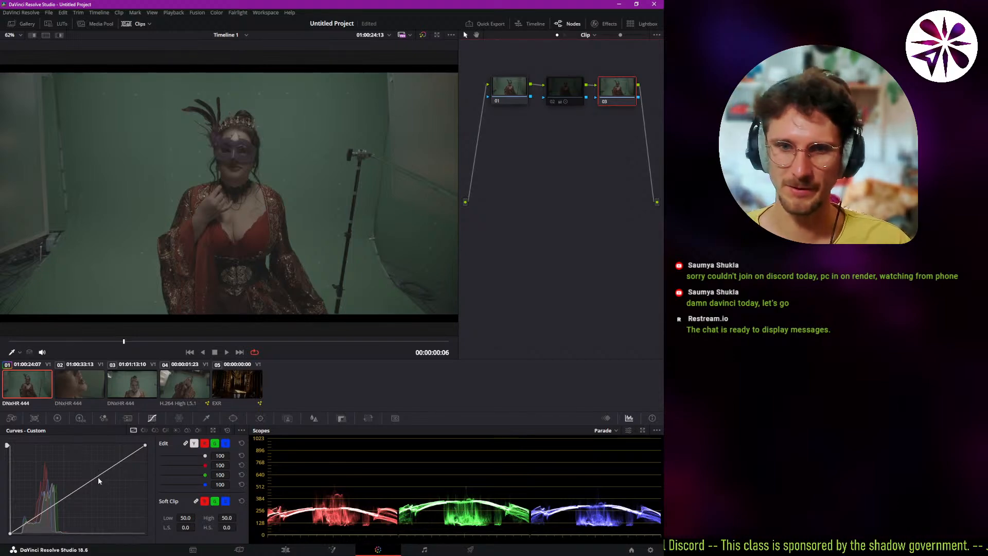
left_click_drag(98, 476, 73, 465)
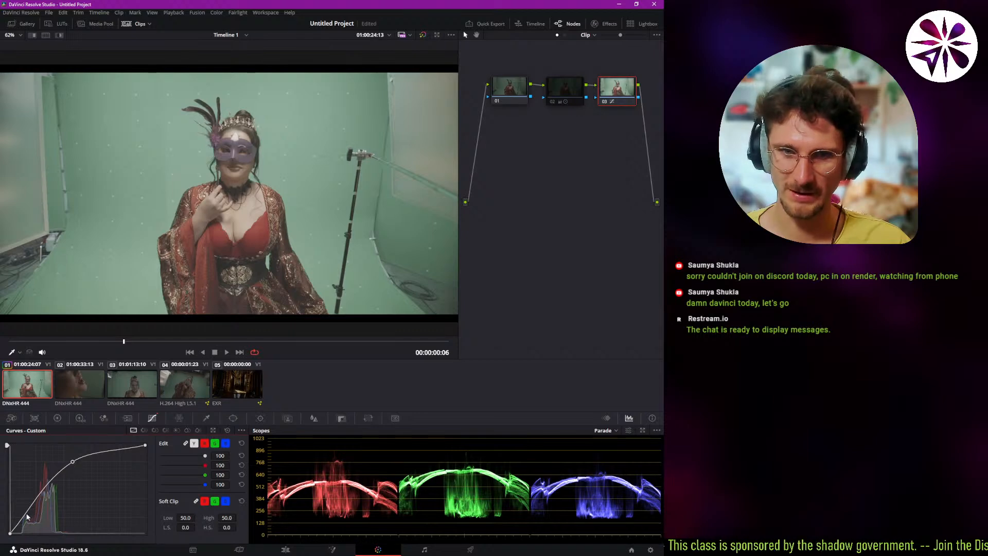
left_click_drag(27, 516, 27, 526)
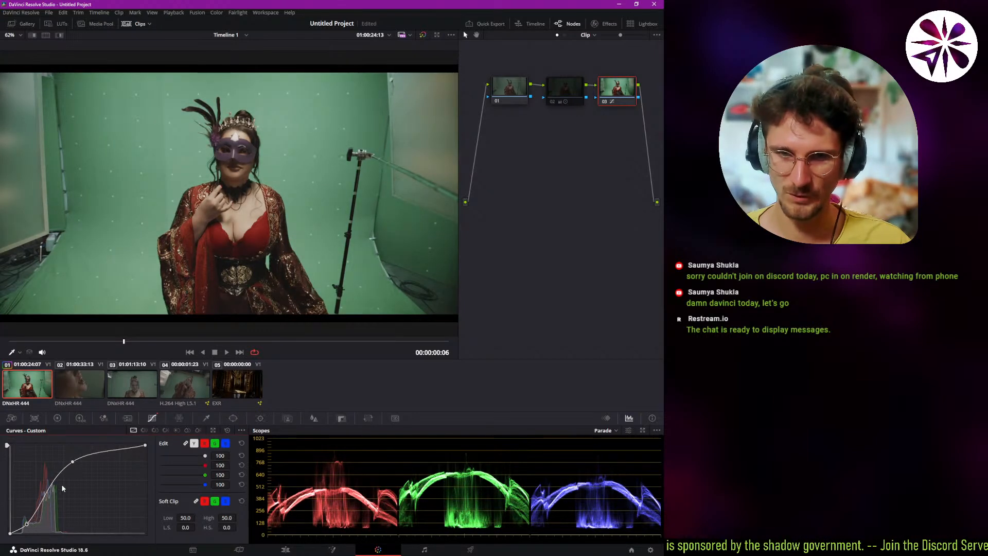
left_click_drag(72, 462, 71, 463)
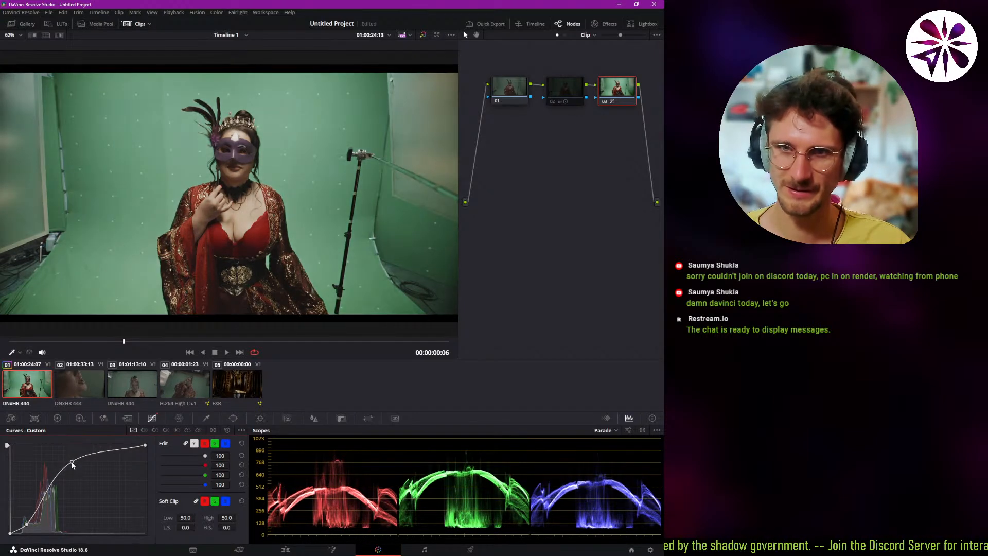
left_click_drag(44, 496, 57, 481)
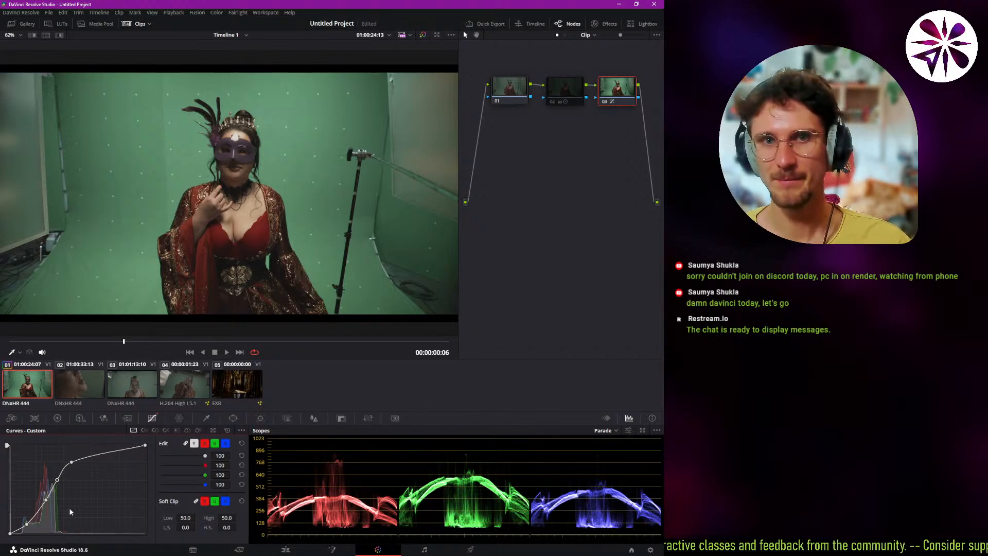
With Hue Vs Sat on node 03, sample the green backdrop and set its saturation to 0.00, and raise the sampled red dress to 1.60.
left_click(155, 430)
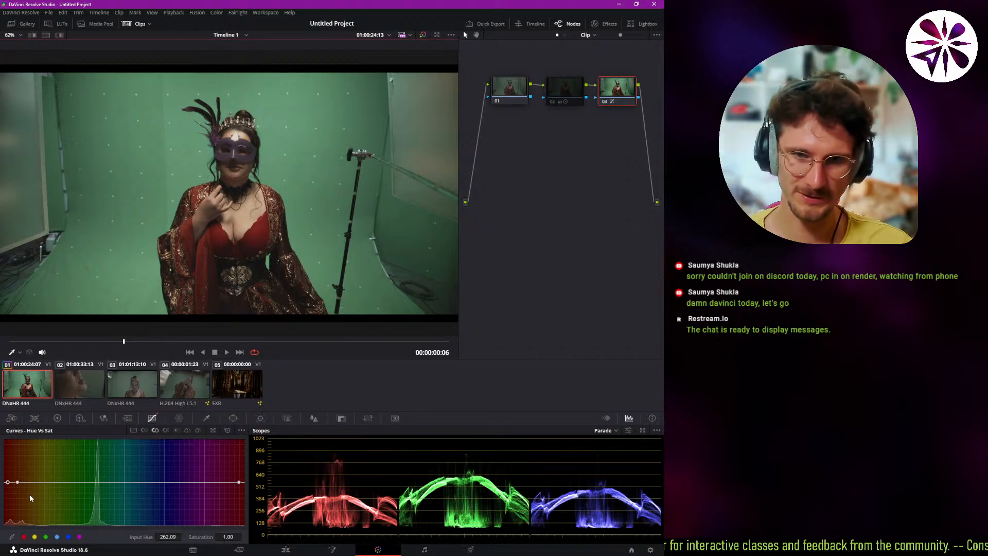
key("ctrl+z")
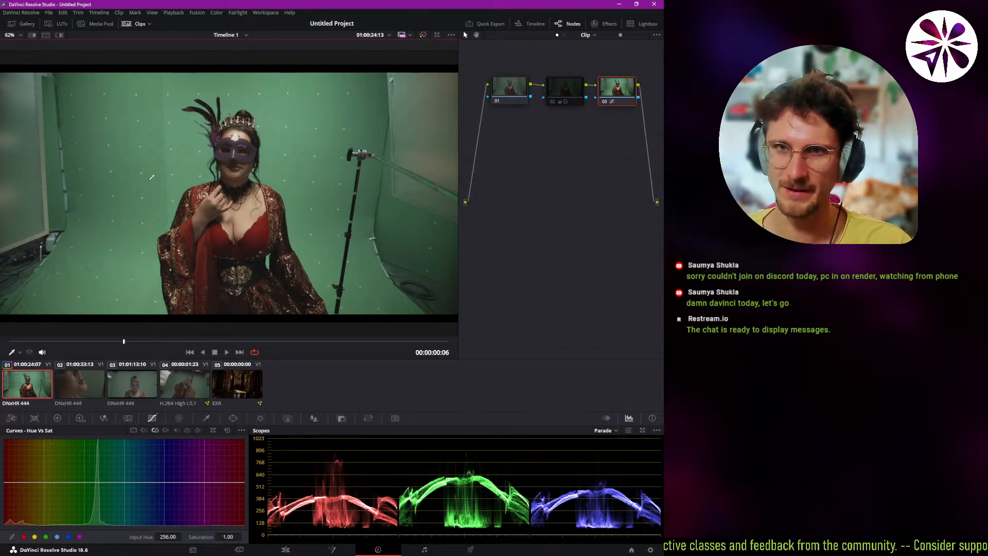
left_click(160, 162)
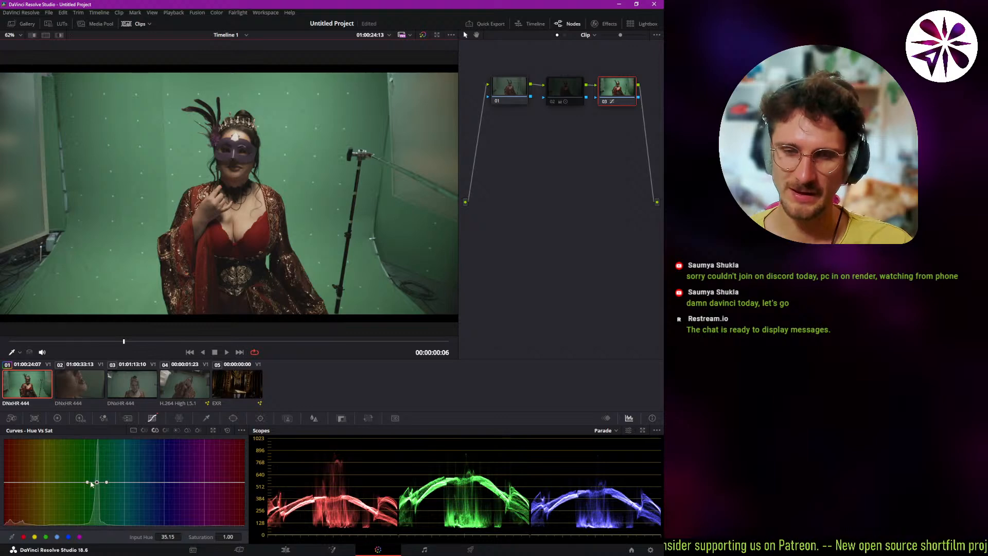
left_click_drag(97, 482, 102, 445)
left_click_drag(99, 446, 93, 533)
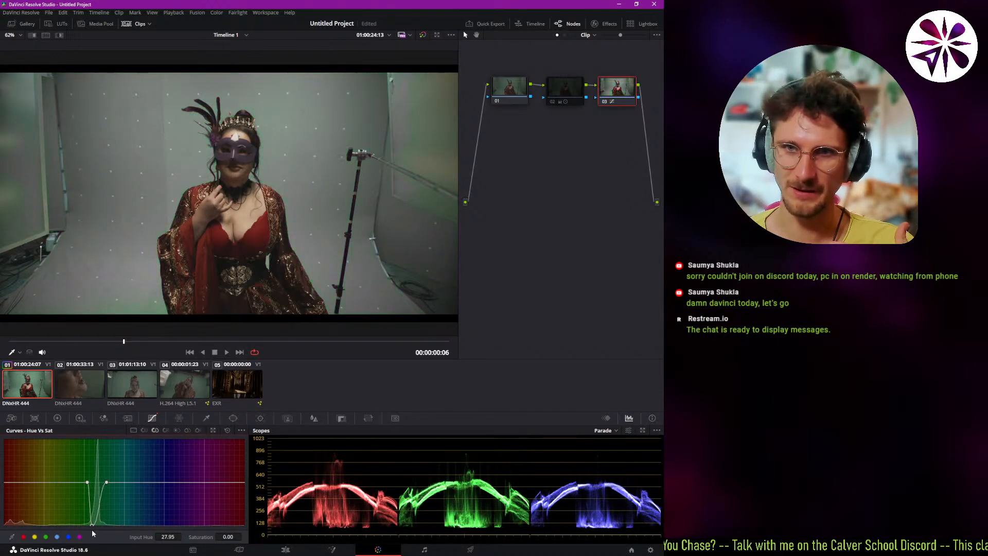
left_click(264, 235)
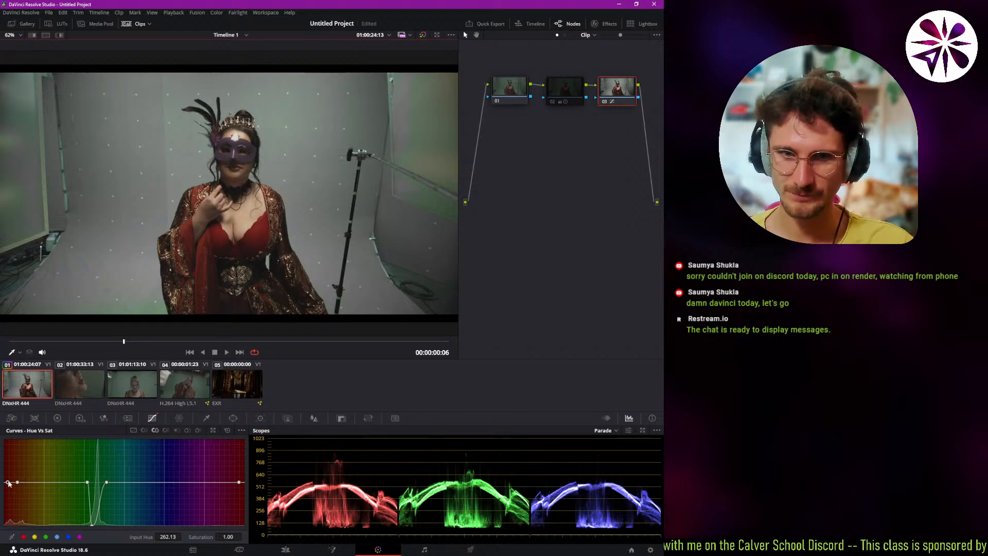
left_click_drag(9, 483, 6, 458)
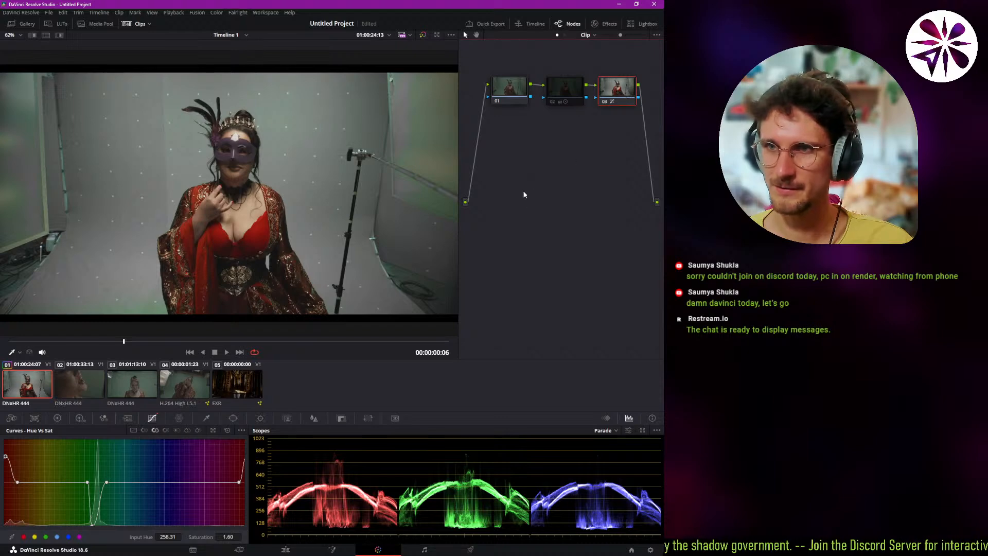
Add a serial node after node 03, place it below the first row of nodes, and bring up its Lum Vs Sat curve.
key("alt+s")
left_click_drag(505, 128, 545, 146)
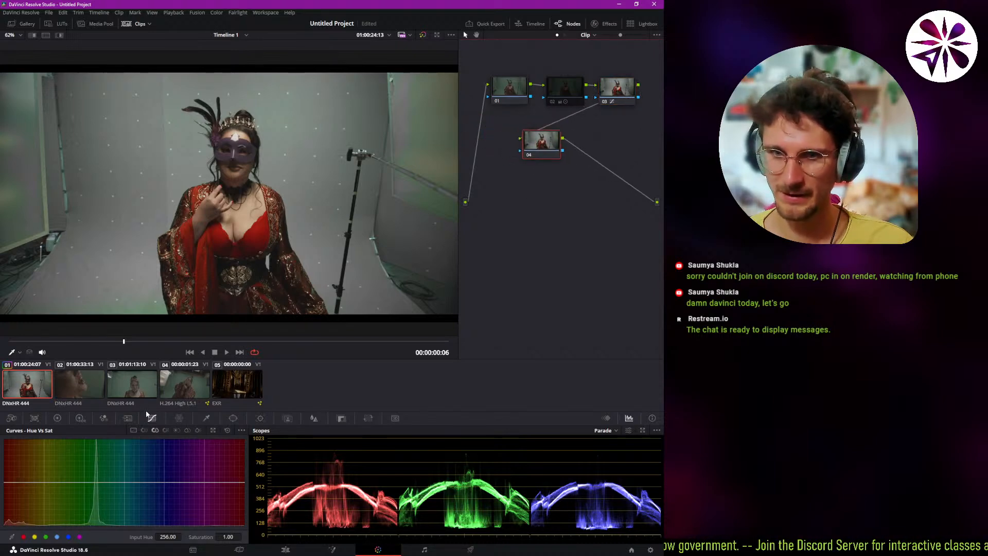
left_click(180, 430)
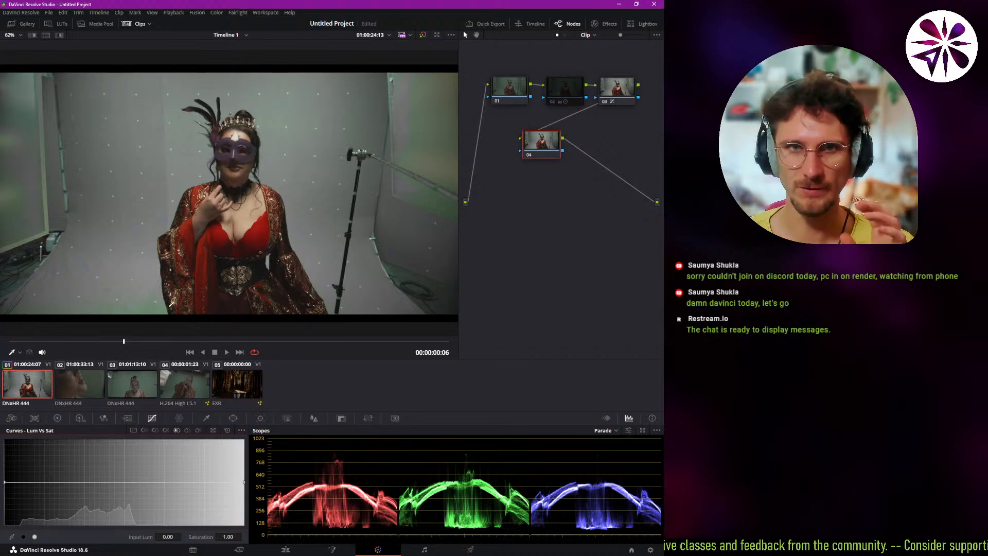
Enable node 02 and disable node 03 in the node graph.
left_click(560, 91)
key("ctrl+d")
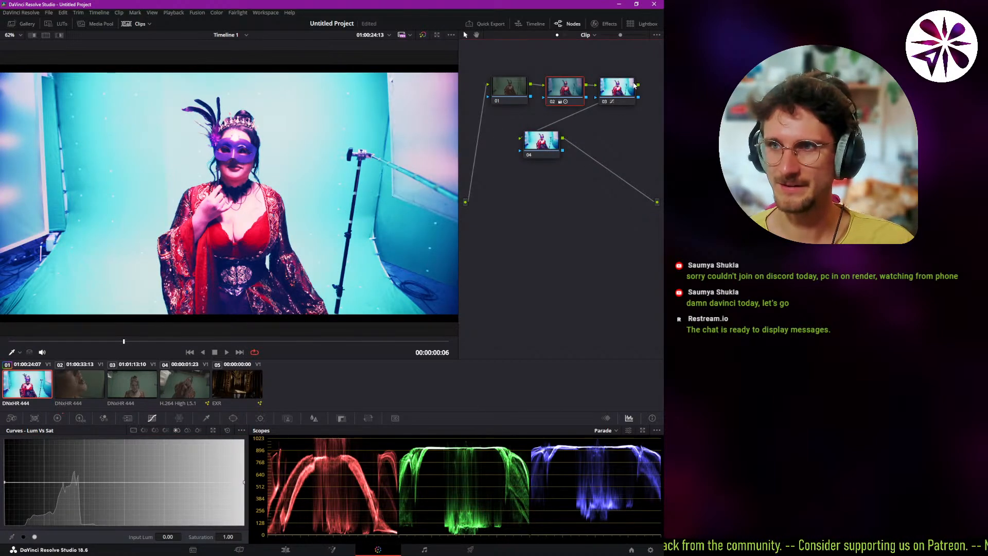
left_click(623, 91)
key("ctrl+d")
left_click(568, 96)
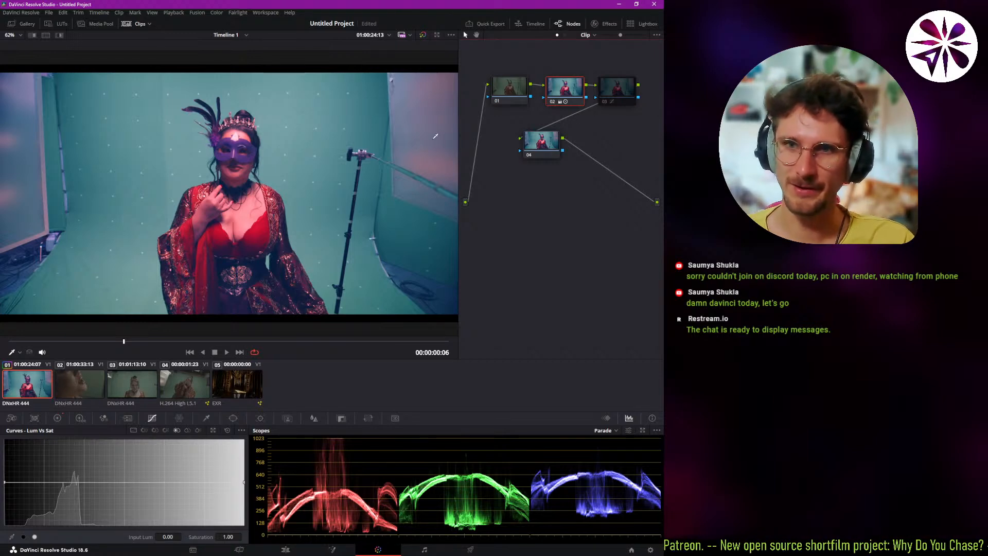
Desaturate node 04's shadows with Lum Vs Sat, placing points at luminance 0.00 with saturation 0.00, about 0.14 with 0.13, and 0.29 with 0.99.
left_click(541, 142)
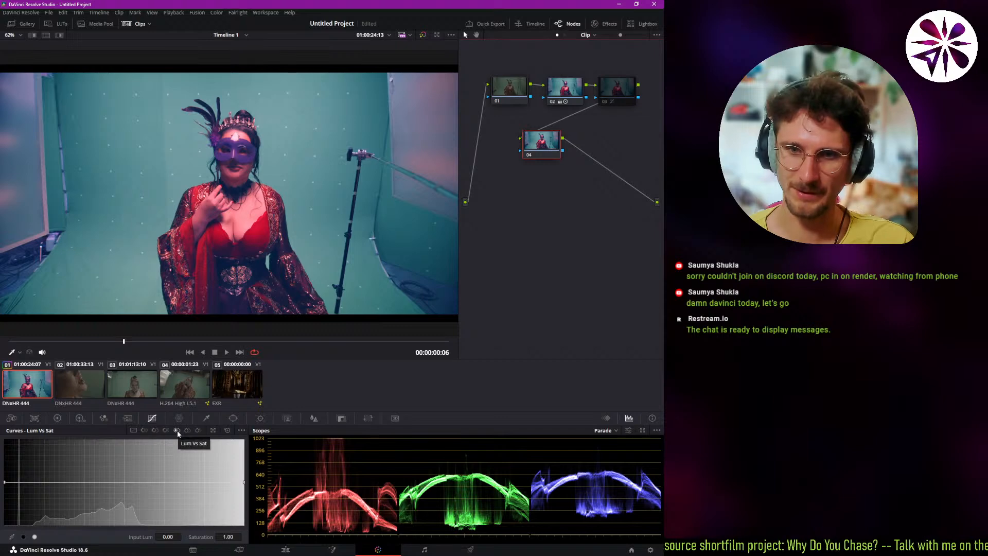
left_click(45, 483)
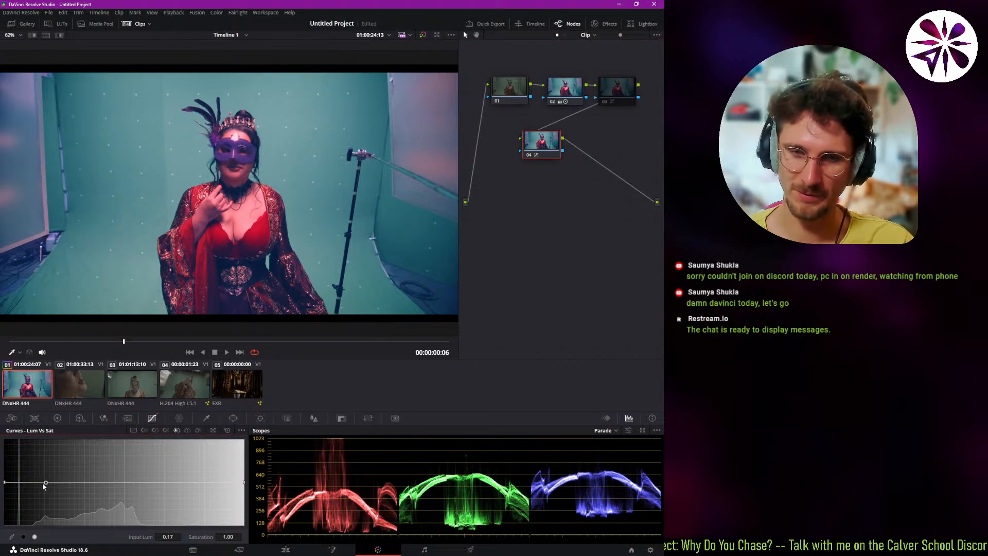
left_click_drag(45, 483, 23, 551)
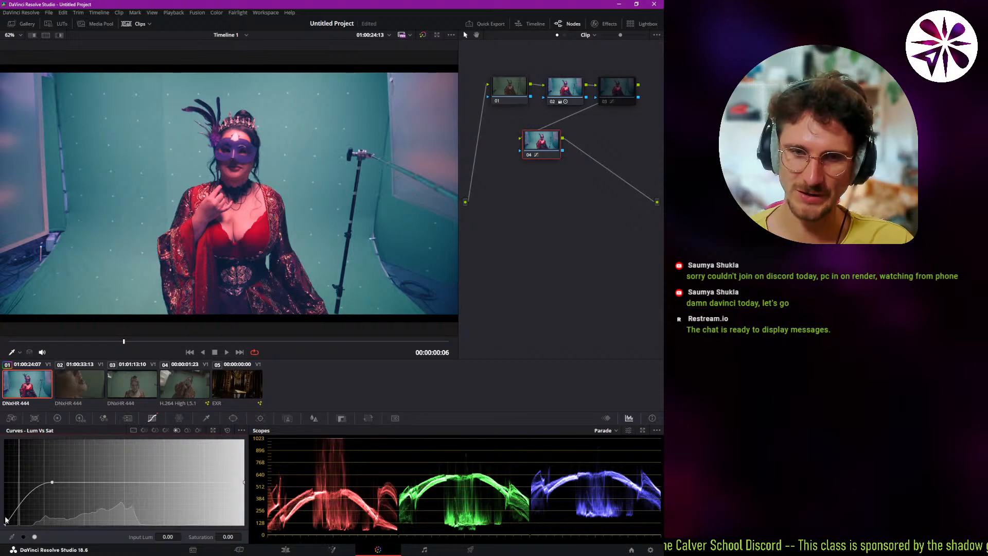
left_click_drag(26, 503, 39, 523)
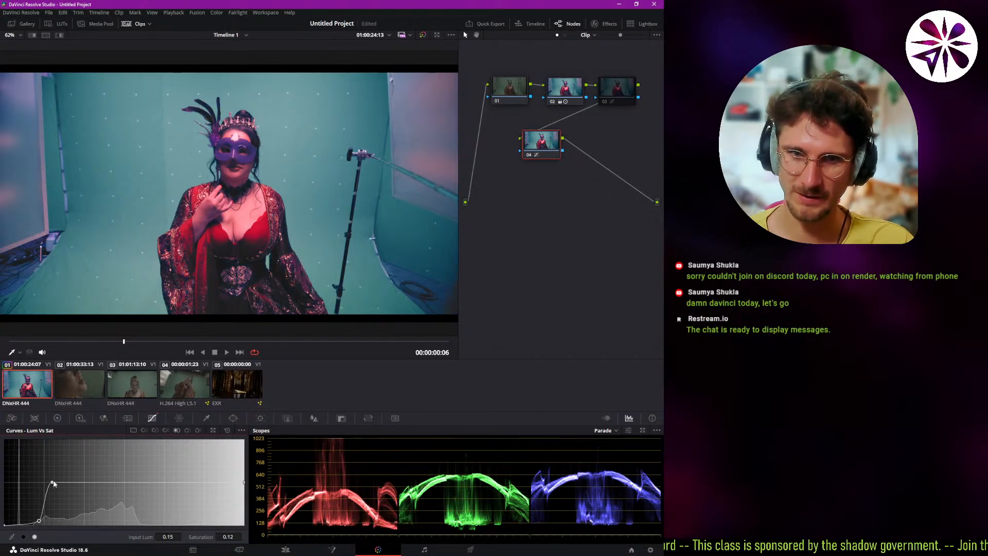
left_click_drag(53, 483, 73, 483)
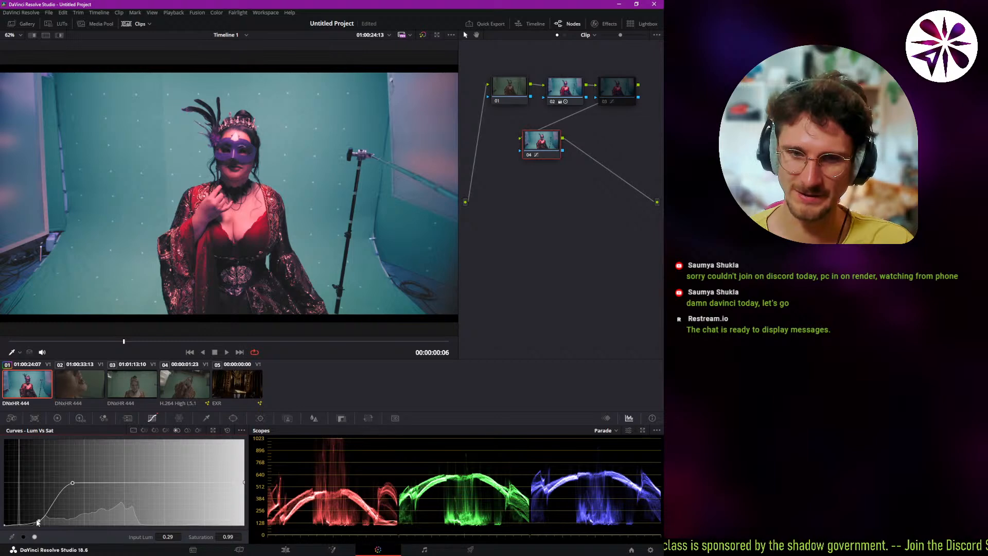
left_click_drag(37, 522, 37, 523)
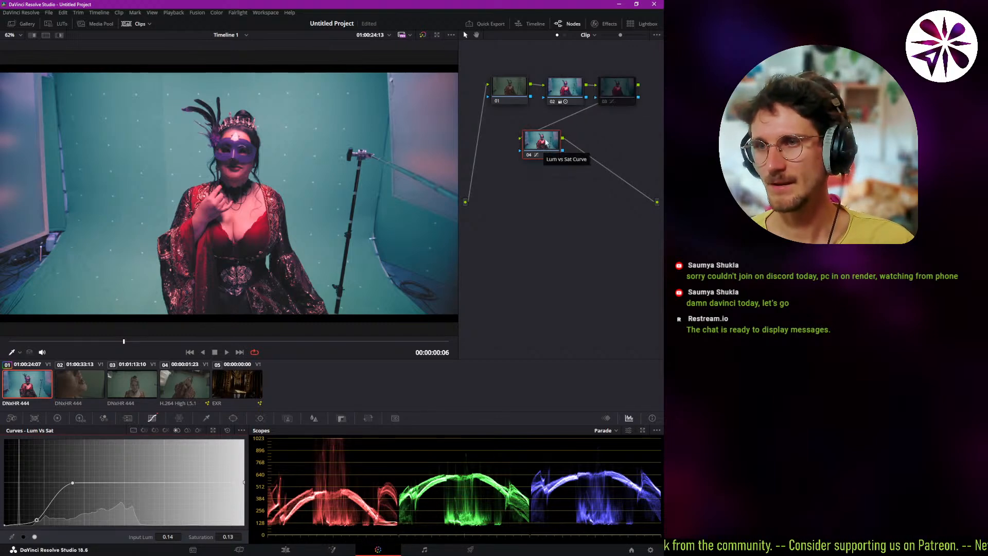
Toggle node 02 off and on repeatedly to compare the image with and without its grade.
left_click(564, 88)
key("ctrl+d")
key("ctrl+d")
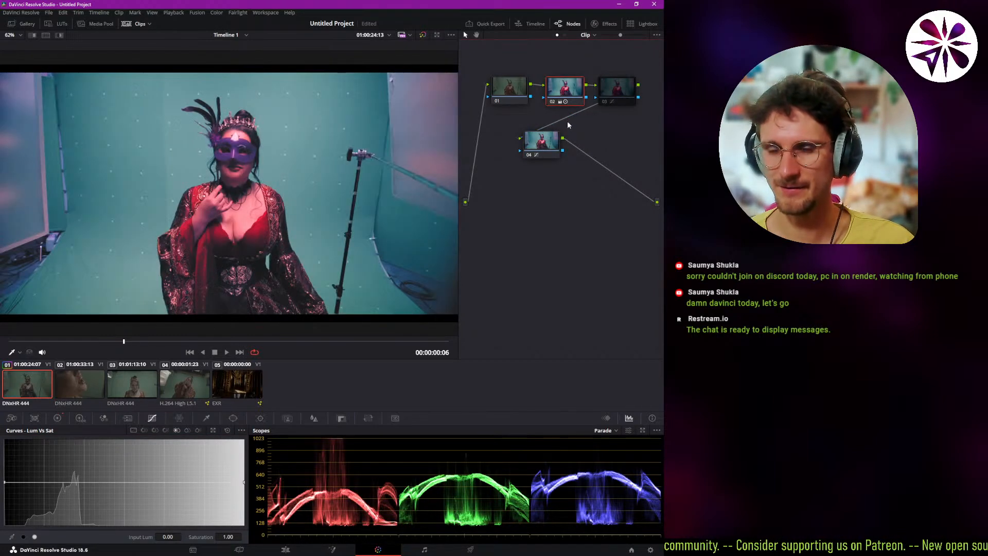
key("ctrl+d")
key("ctrl+d")
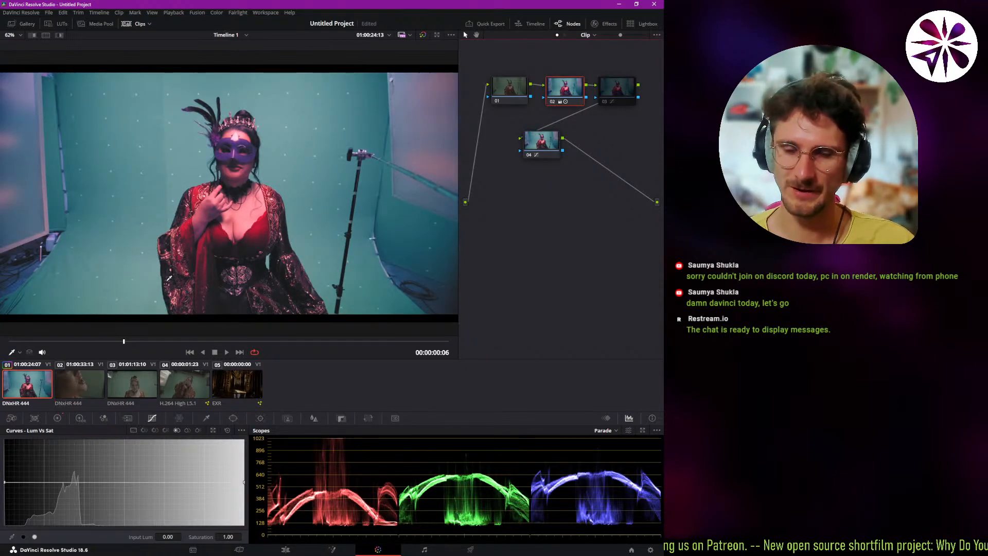
Add a rectangular power window to node 02, place it over the left half of the picture, and stretch it vertically beyond the frame.
left_click(232, 420)
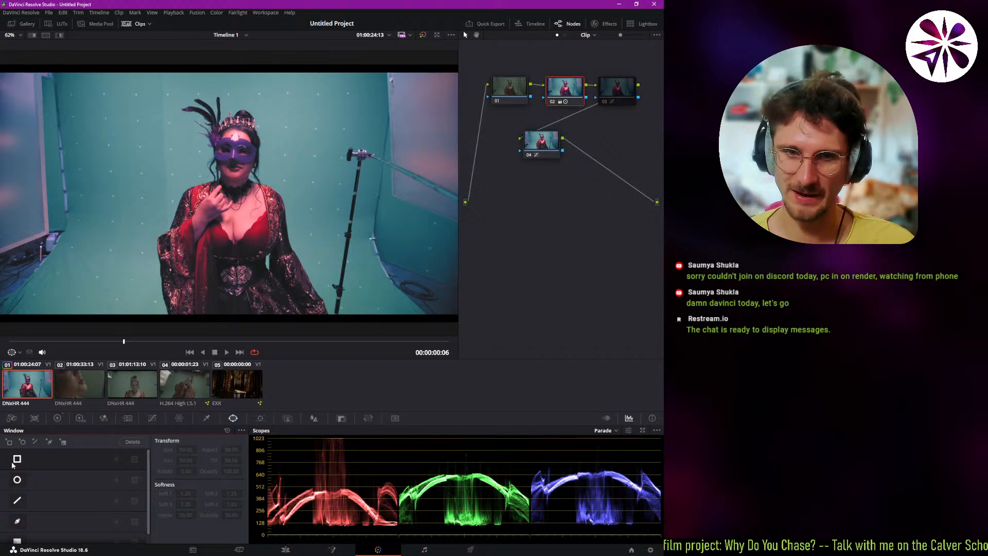
left_click(17, 459)
left_click_drag(260, 204, 189, 188)
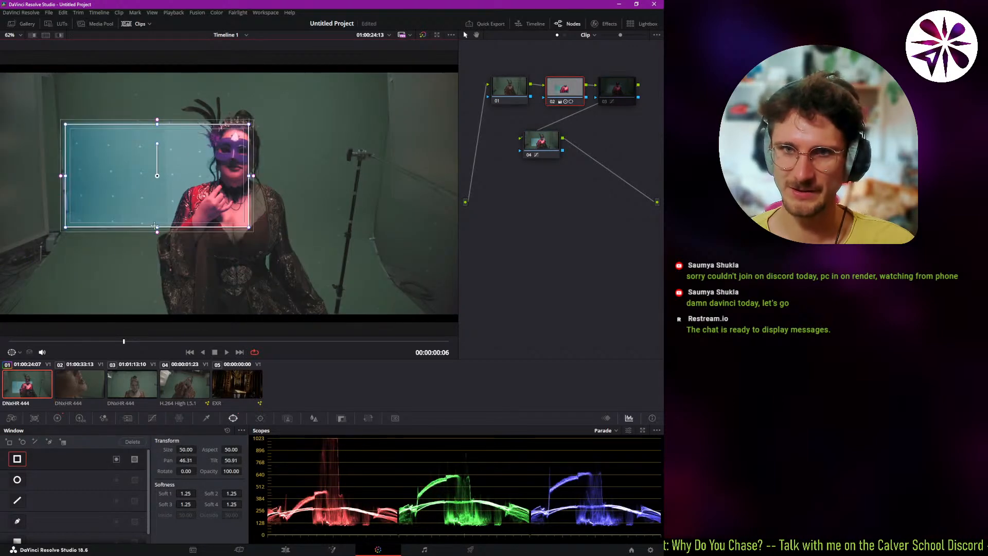
left_click_drag(157, 231, 154, 261)
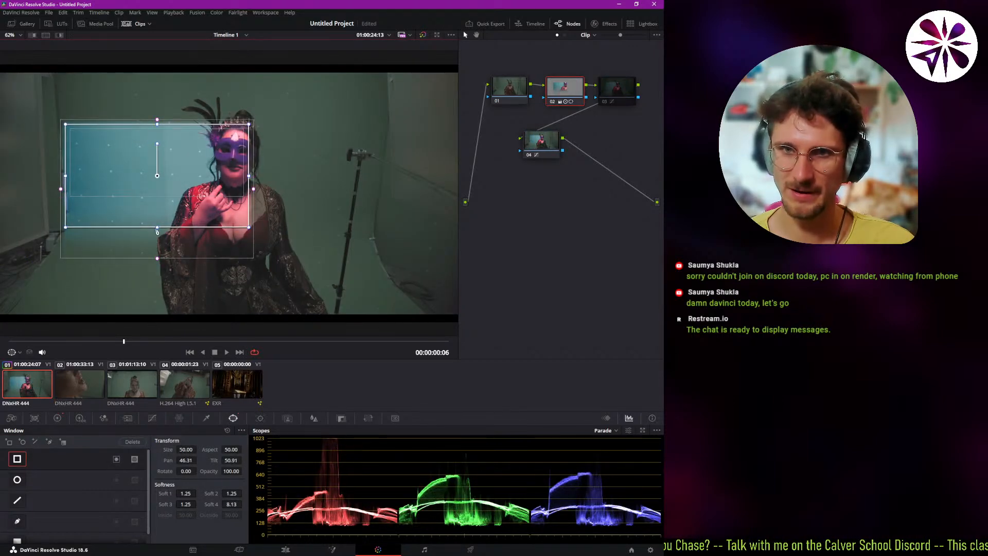
left_click_drag(157, 227, 152, 355)
left_click_drag(188, 130, 191, 50)
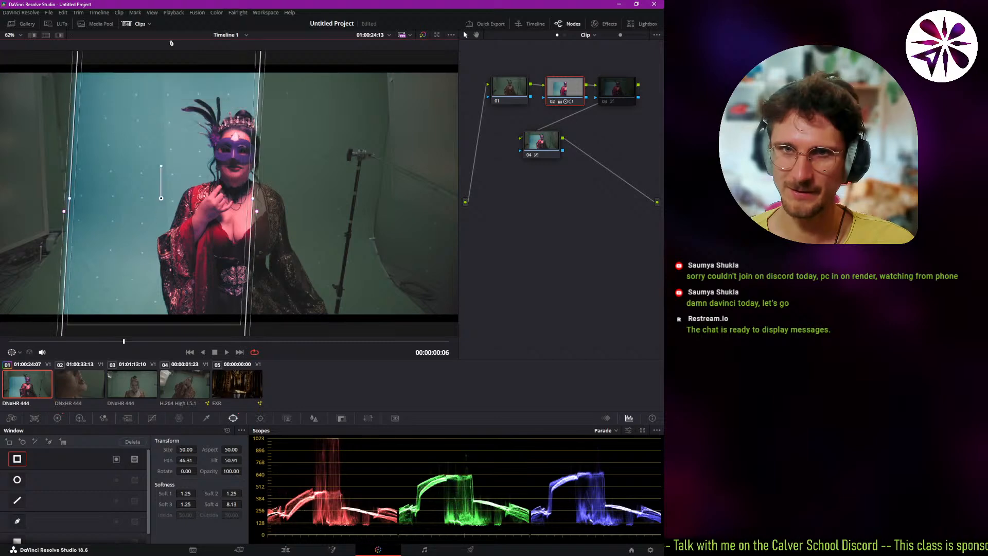
Check the windowed grade without its outline by selecting node 04, and turn off the rectangular window on node 02.
left_click(532, 150)
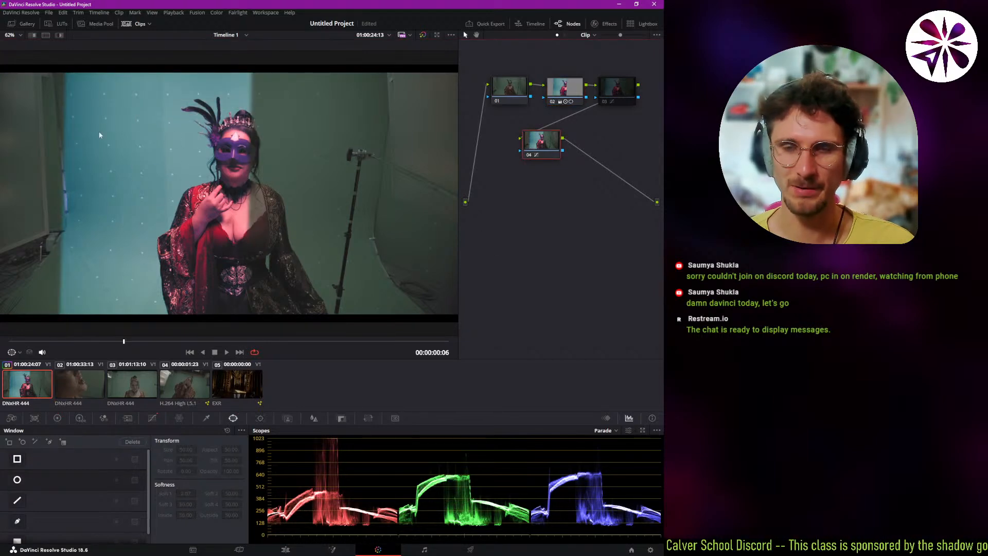
left_click(557, 88)
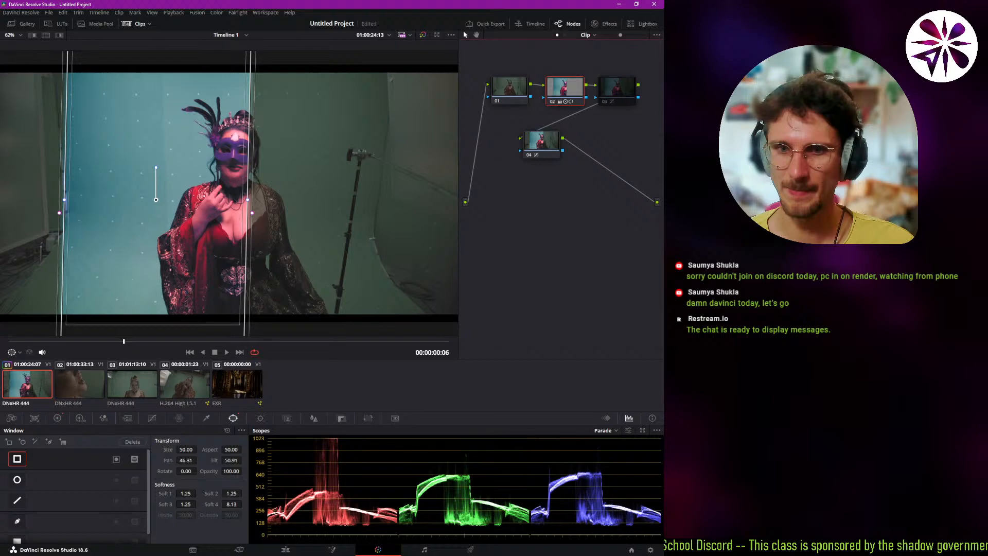
left_click(17, 460)
Start a freeform curve window on node 02, tracing the left edge of the green backdrop down past the frame's lower-left corner.
scroll(57, 461, "down", 1)
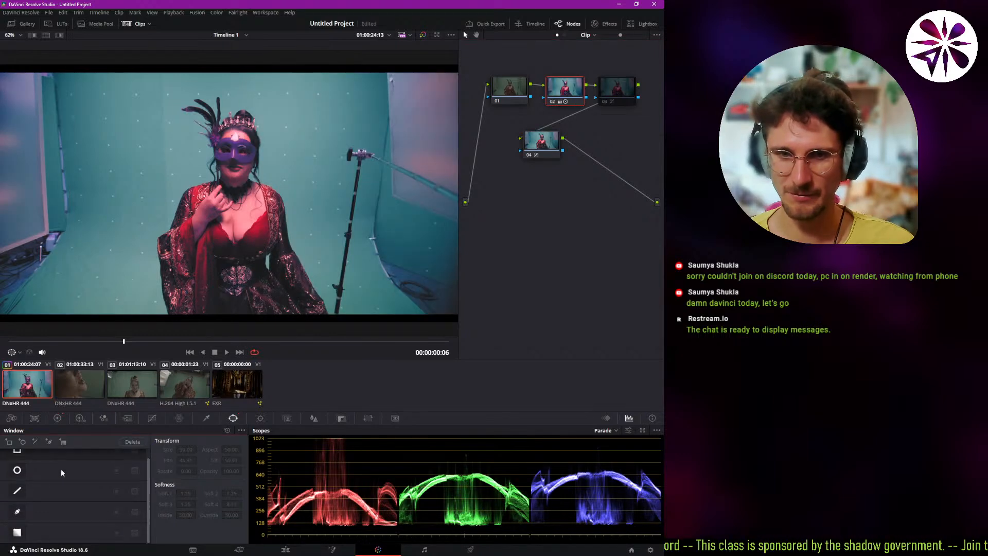
left_click(18, 513)
scroll(123, 253, "down", 1)
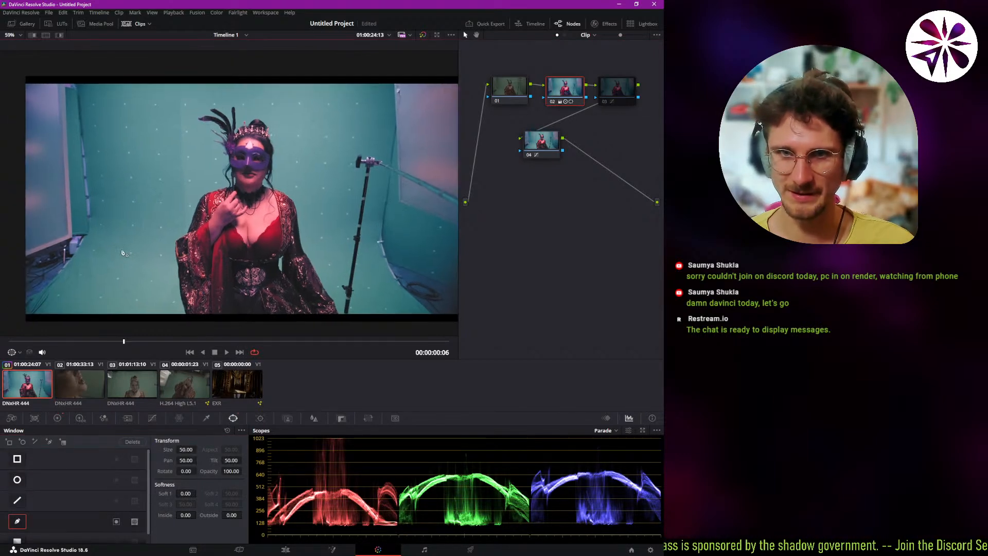
left_click(81, 86)
left_click_drag(86, 135, 89, 153)
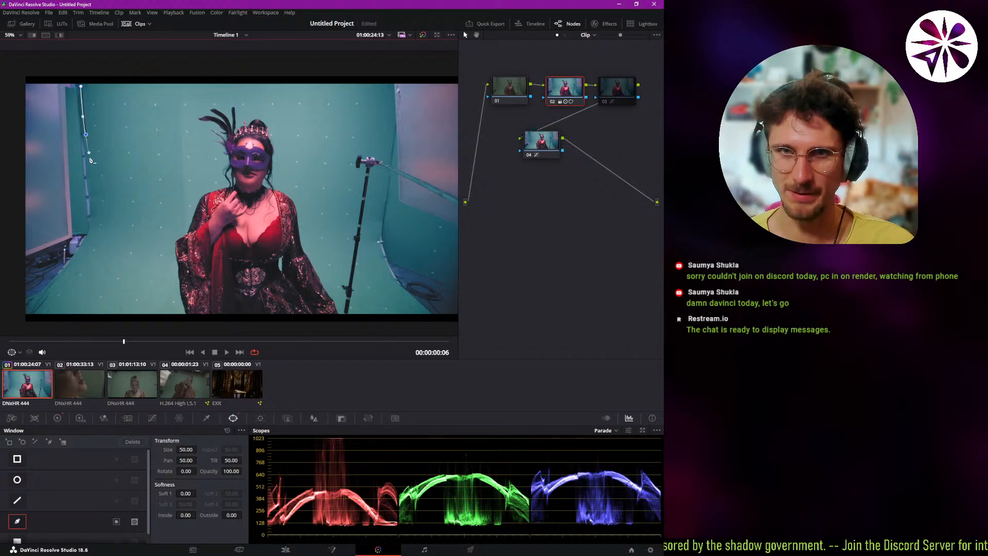
left_click_drag(90, 228, 87, 240)
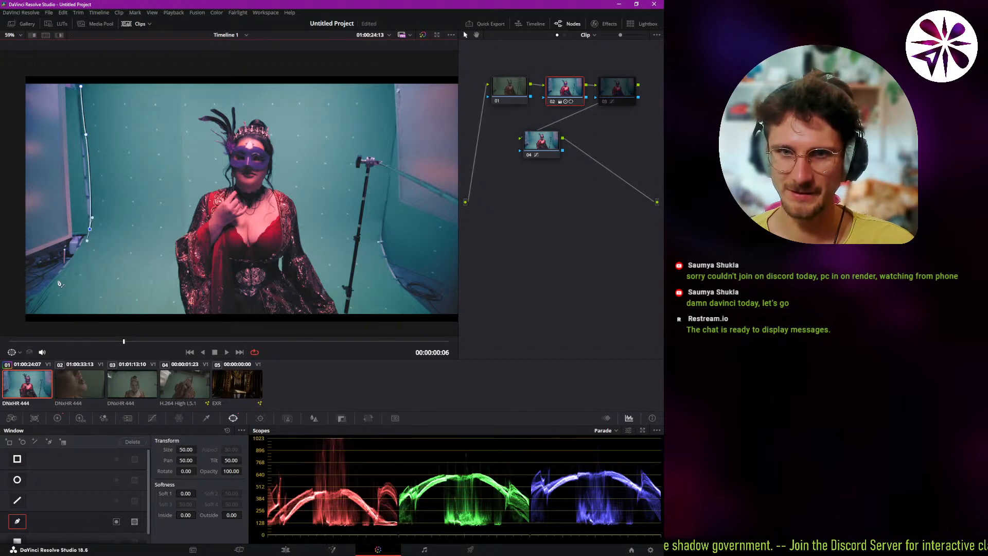
left_click_drag(20, 323, 17, 330)
Continue the curve window beneath the frame and up the backdrop's right edge, closing the outline above the picture.
left_click_drag(175, 308, 163, 228)
left_click(442, 257)
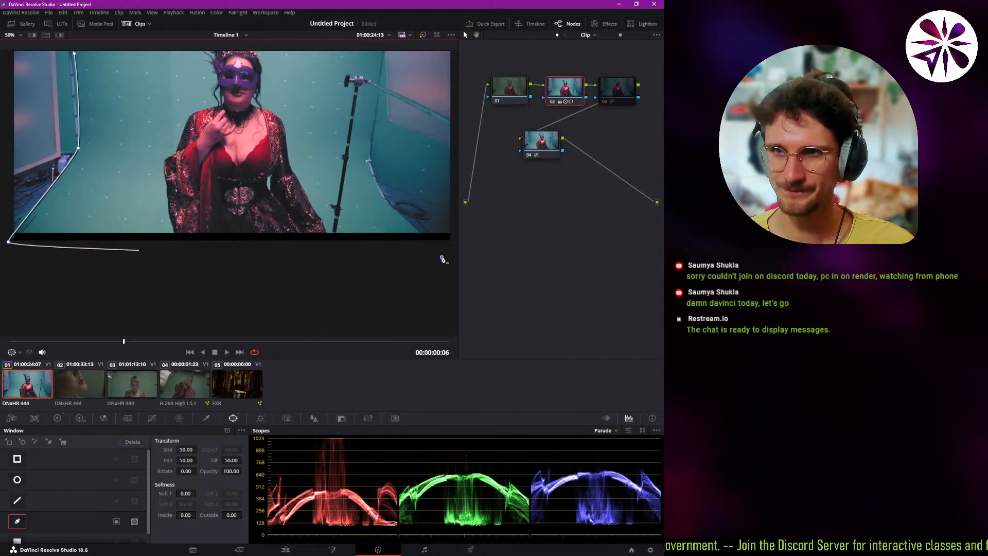
left_click(413, 228)
mouse_move(371, 184)
left_mouse_down()
mouse_move(374, 149)
mouse_move(382, 192)
left_mouse_up()
left_click_drag(388, 128, 394, 111)
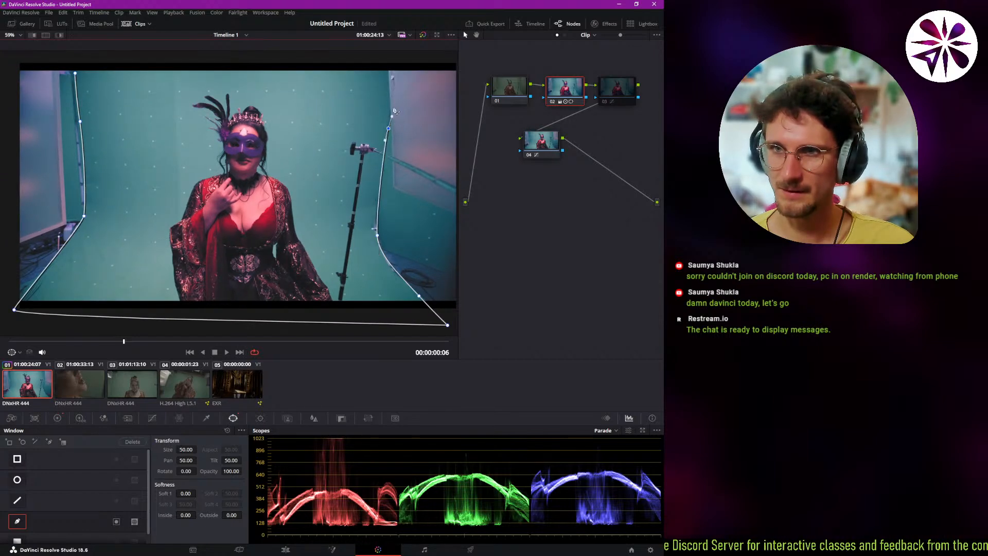
left_click(394, 59)
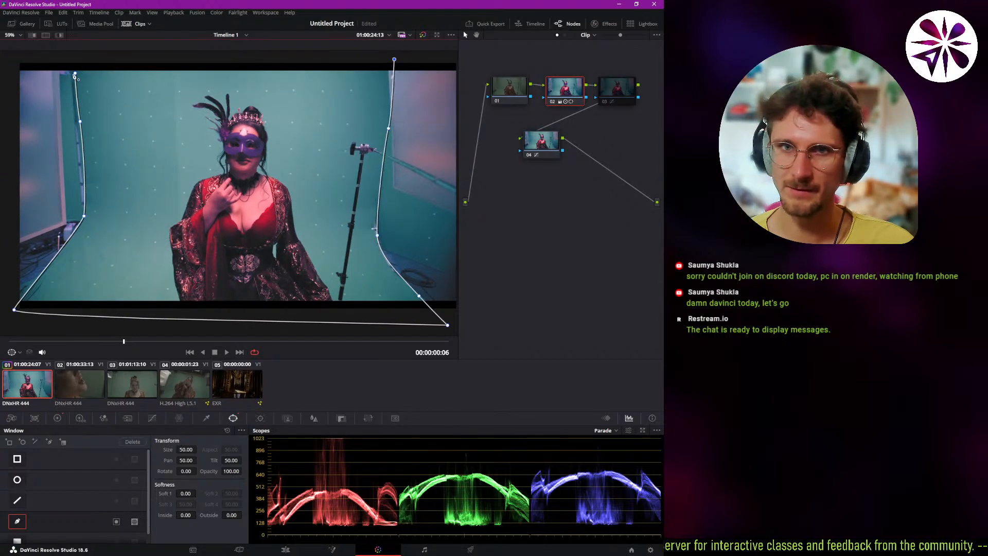
left_click(75, 74)
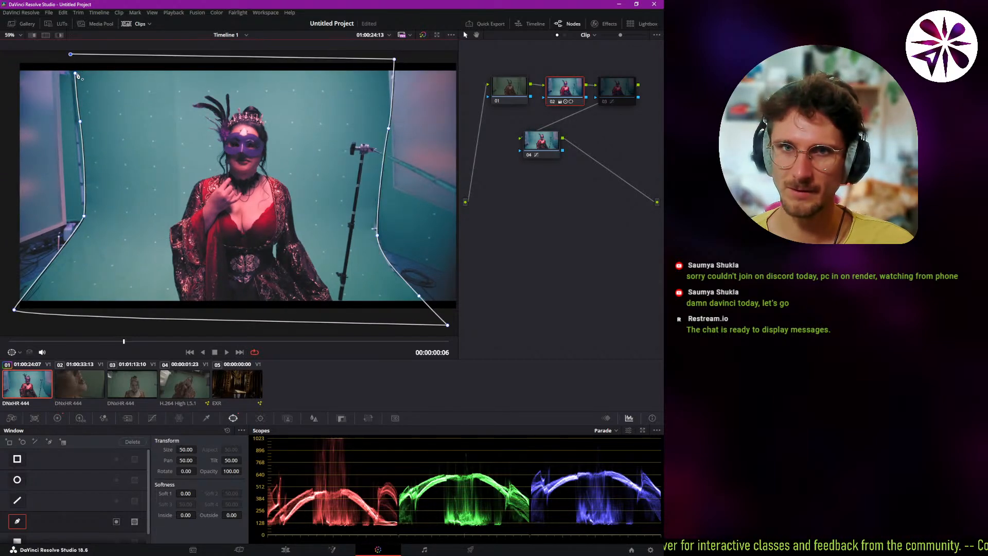
Preview the masked grade without its outline, play the clip against node 02's window, and return the playhead to 01:00:24:12.
left_click(539, 149)
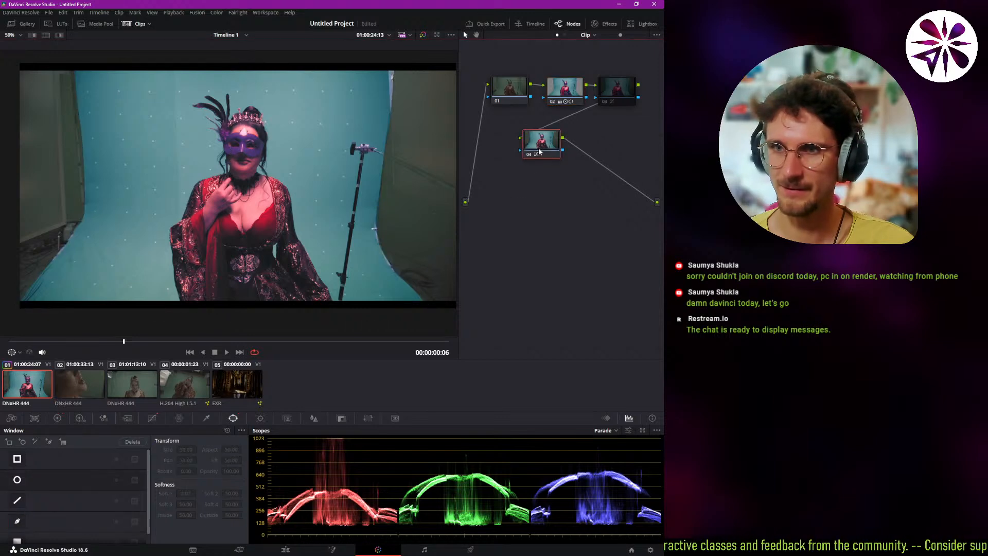
left_click(563, 104)
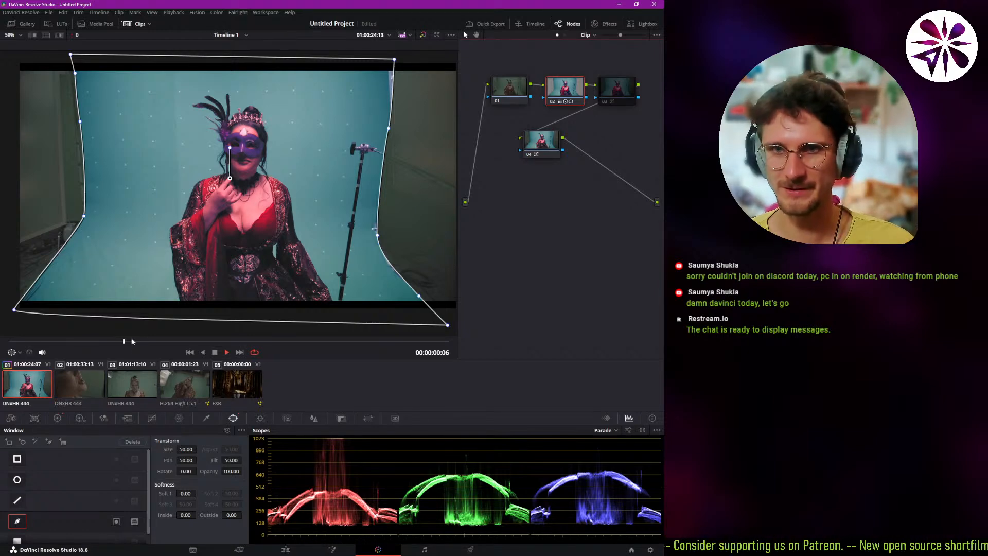
key("space")
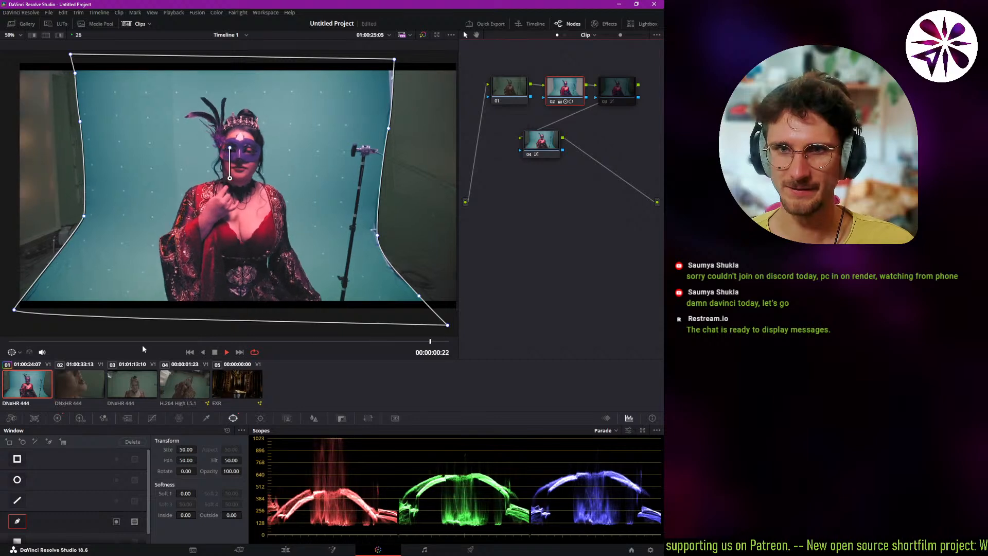
key("space")
left_click_drag(93, 352, 114, 355)
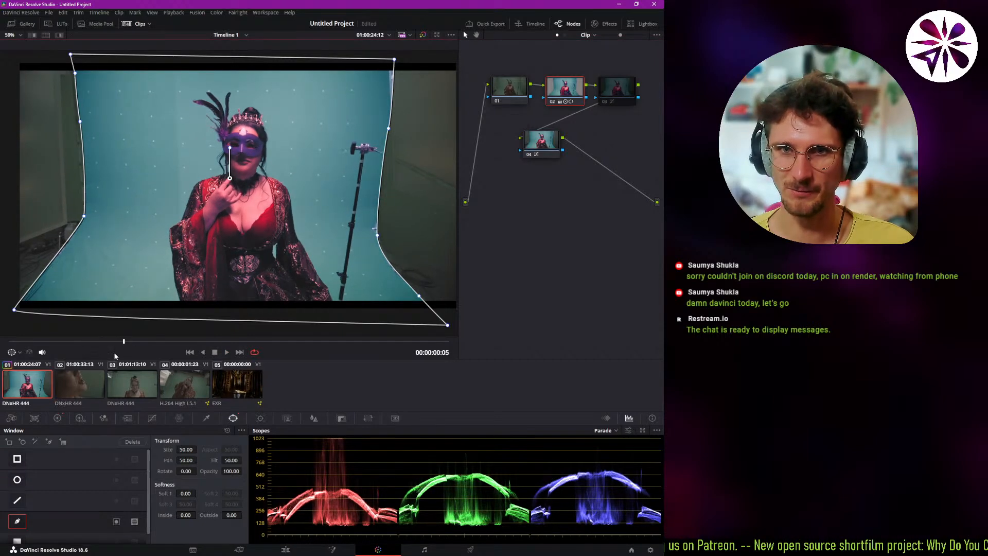
Track node 02's curve window forward and in reverse with the Cloud Tracker, and play the clip to check the tracking.
left_click(259, 418)
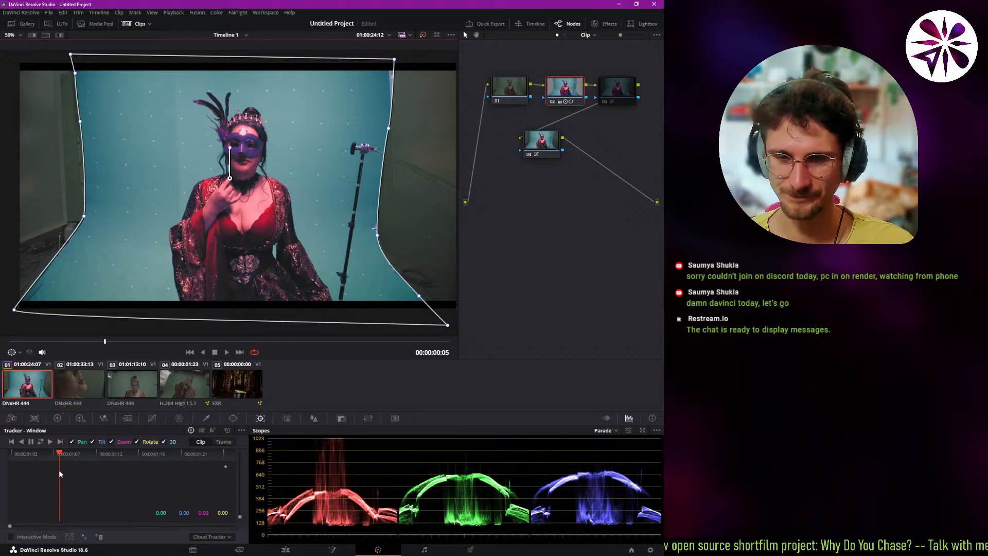
left_click(41, 442)
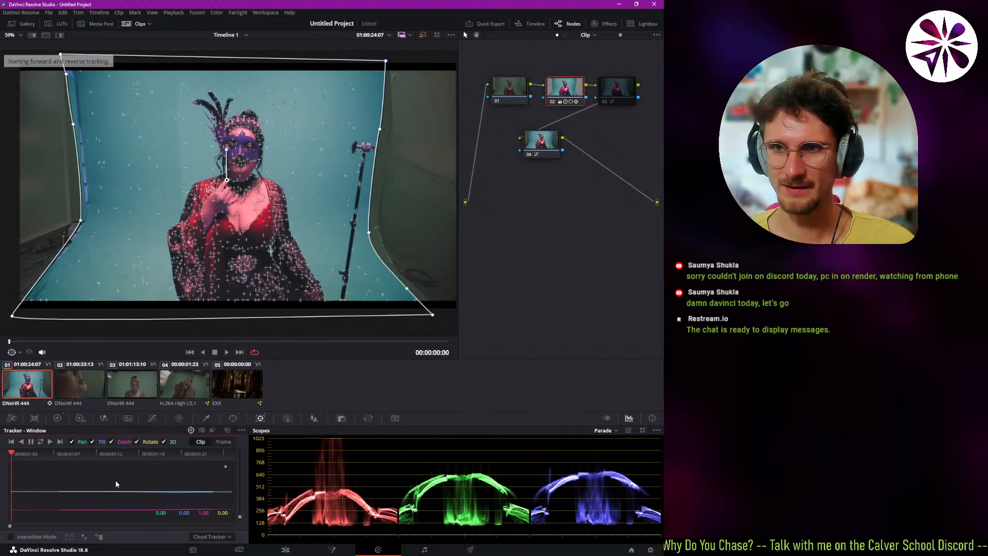
left_click(30, 340)
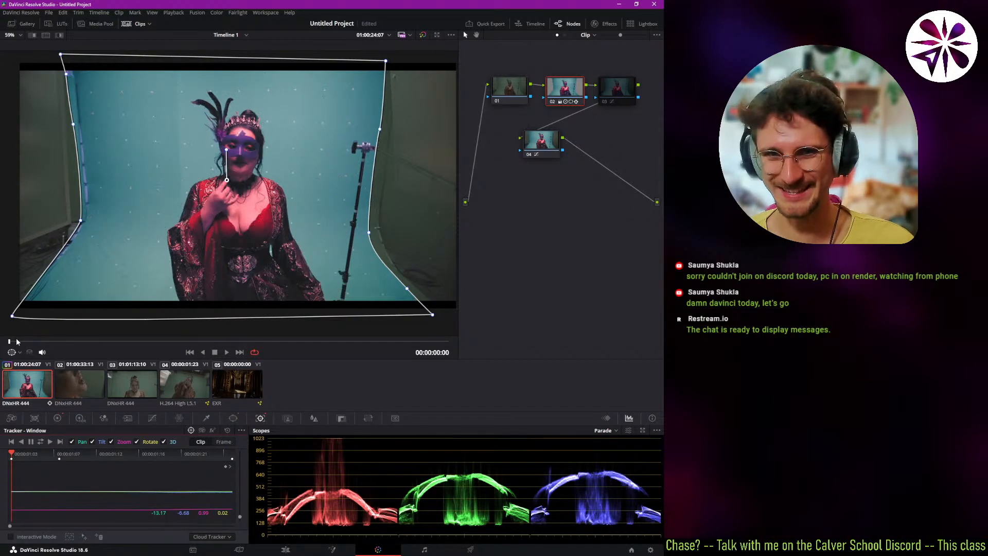
key("space")
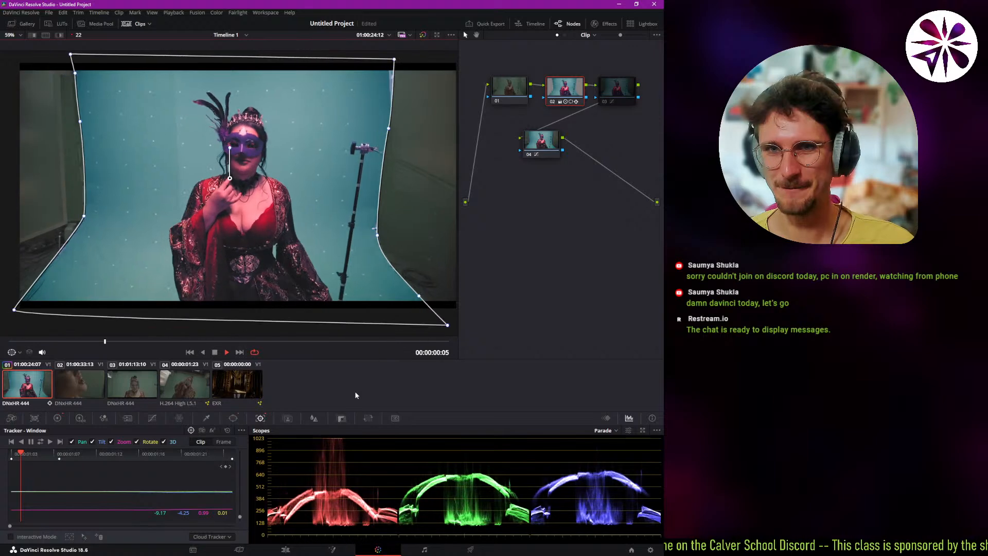
key("space")
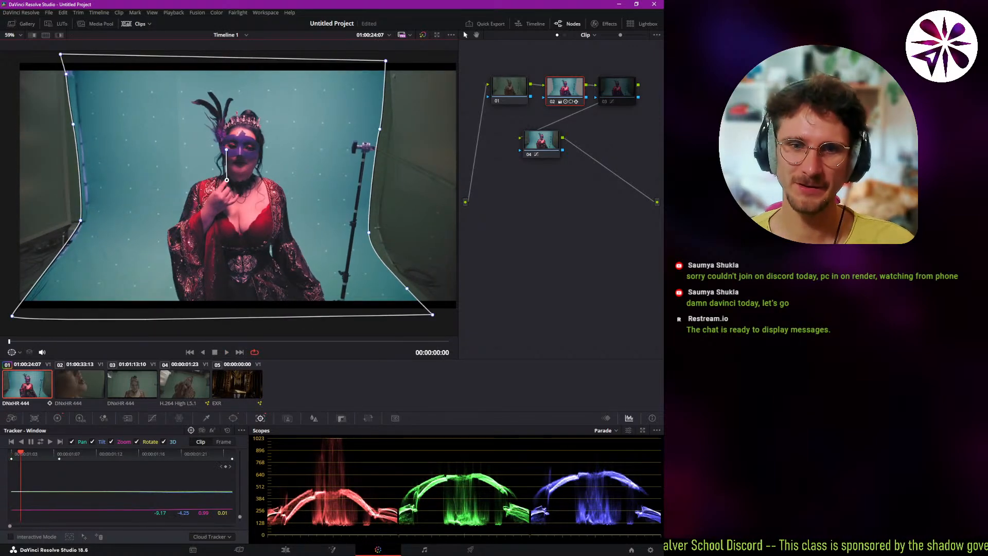
Delete node 02 and the desaturation node in the second row, enable the remaining curves node, and move it closer to node 01.
key("Delete")
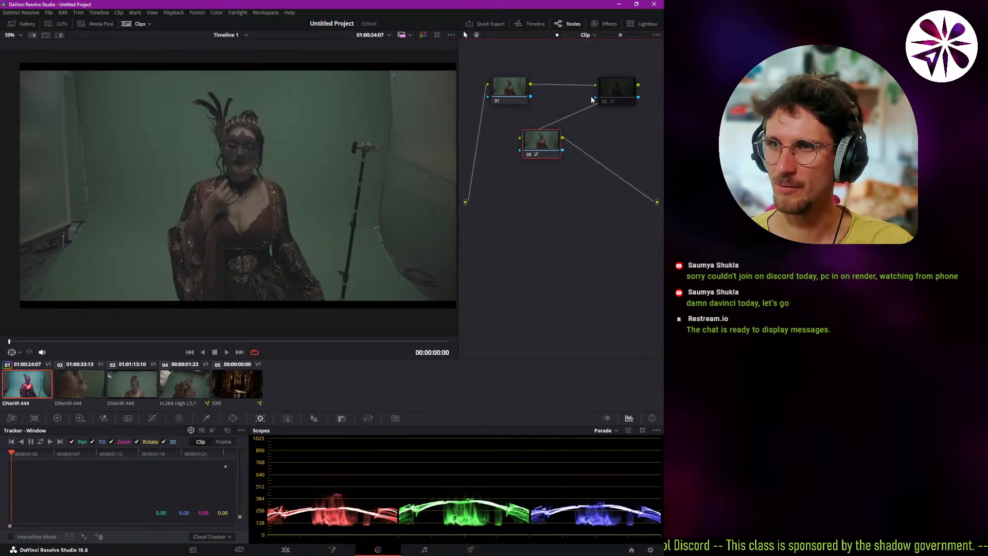
left_click(551, 139)
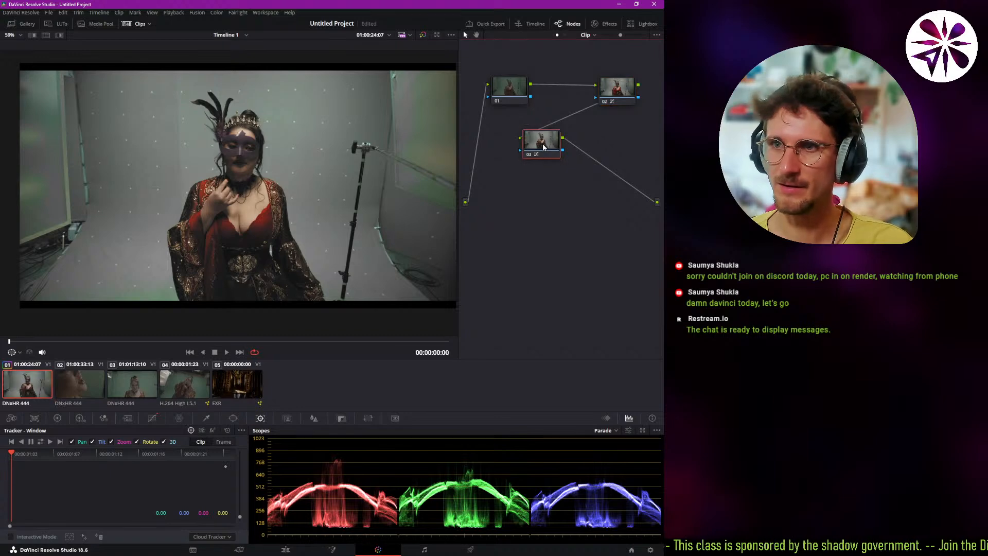
key("Delete")
left_click_drag(617, 90, 576, 91)
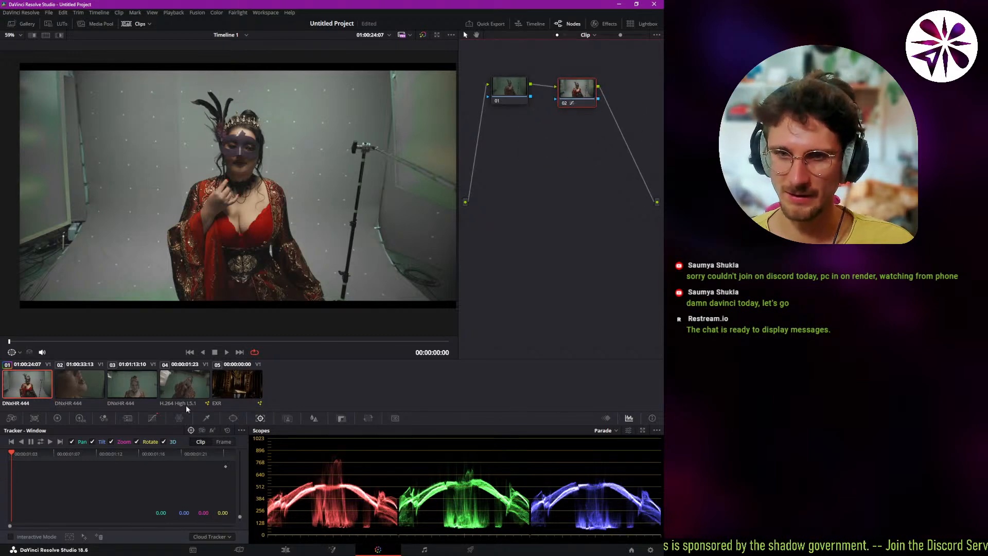
Reset the Hue Vs Sat curve on node 02.
left_click(157, 416)
left_click(134, 430)
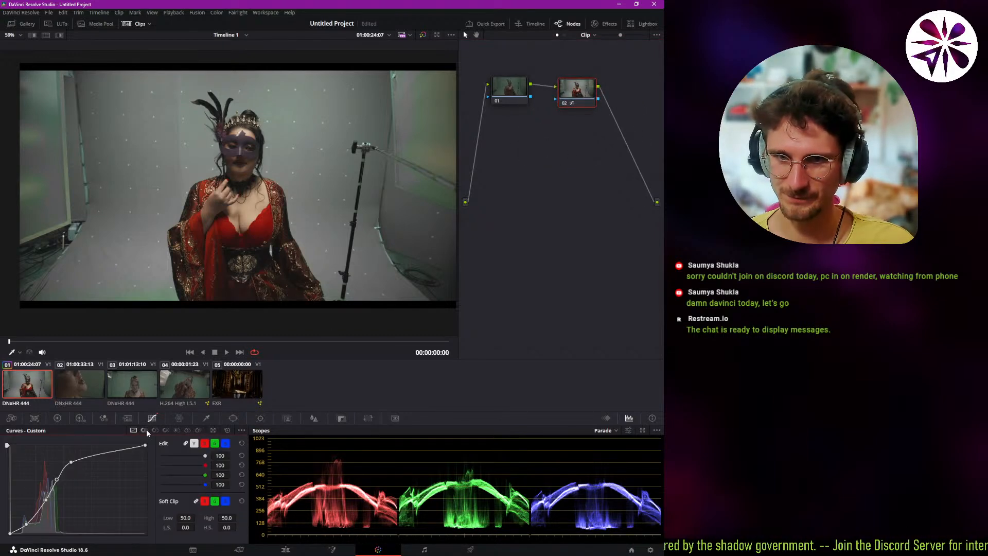
left_click(144, 430)
left_click(155, 429)
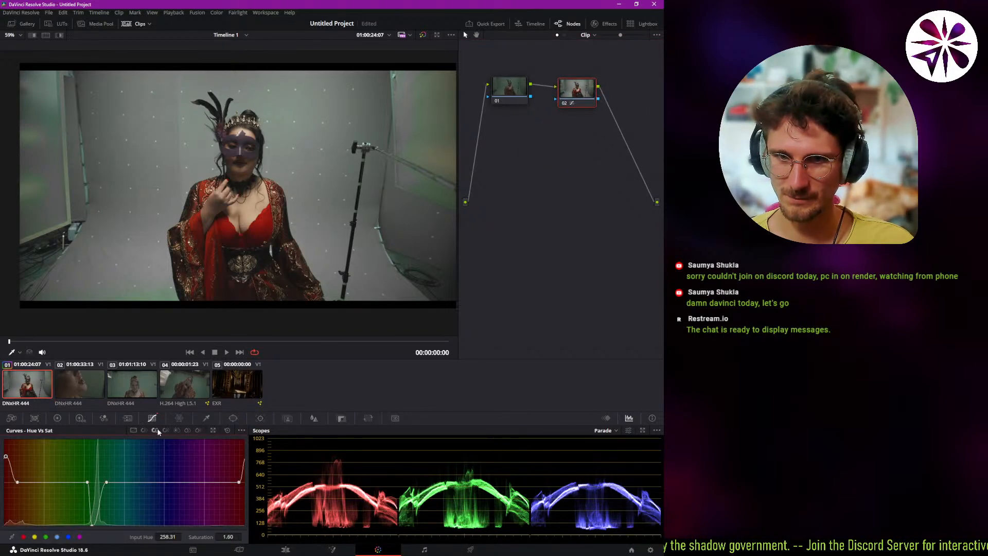
left_click(228, 430)
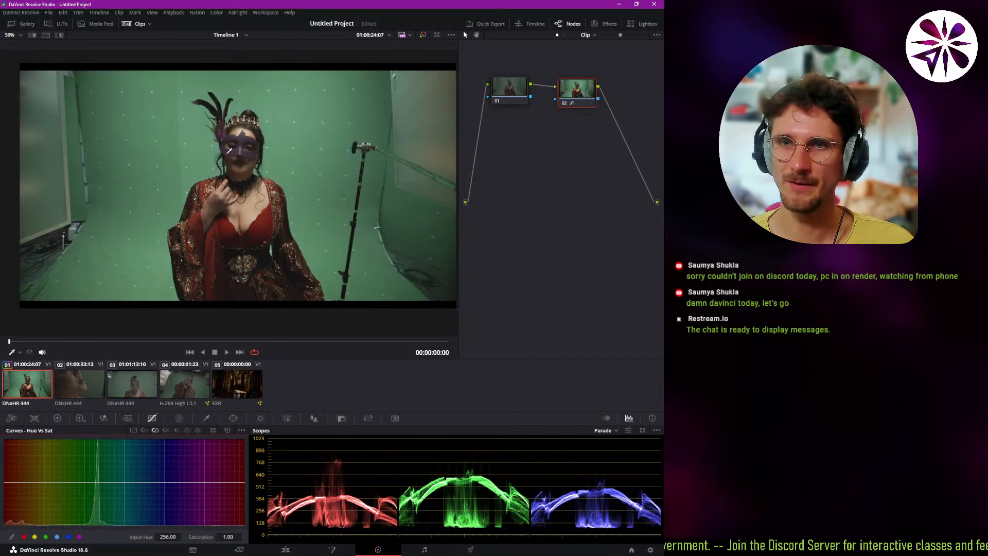
Add a serial node after node 02, place it below the first row of nodes, and play the clip.
scroll(253, 145, "up", 2)
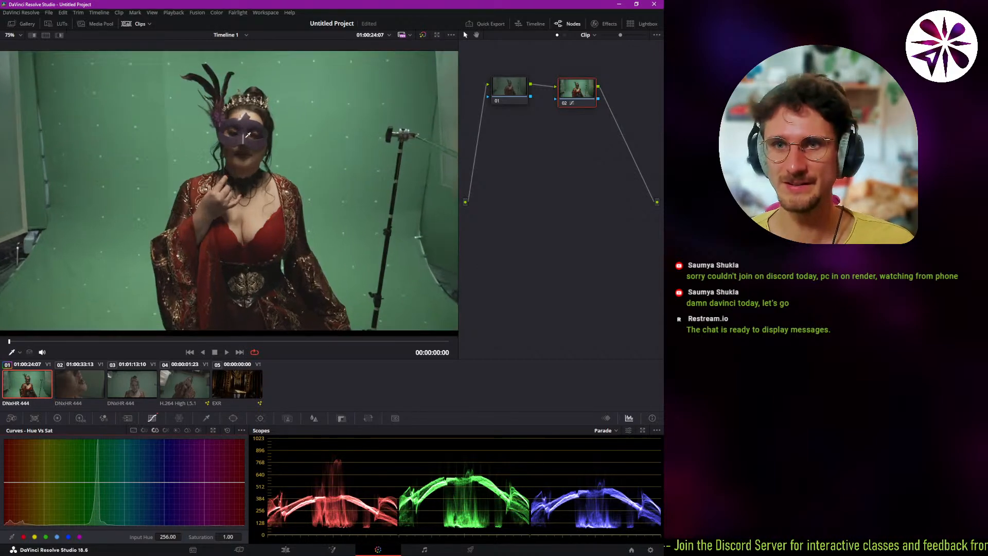
scroll(247, 135, "down", 1)
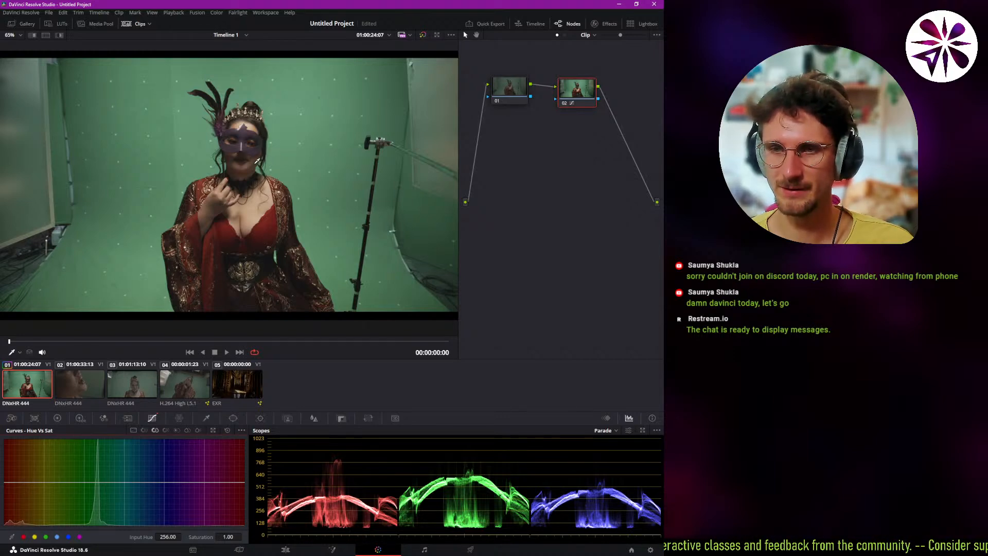
left_click_drag(228, 175, 234, 183)
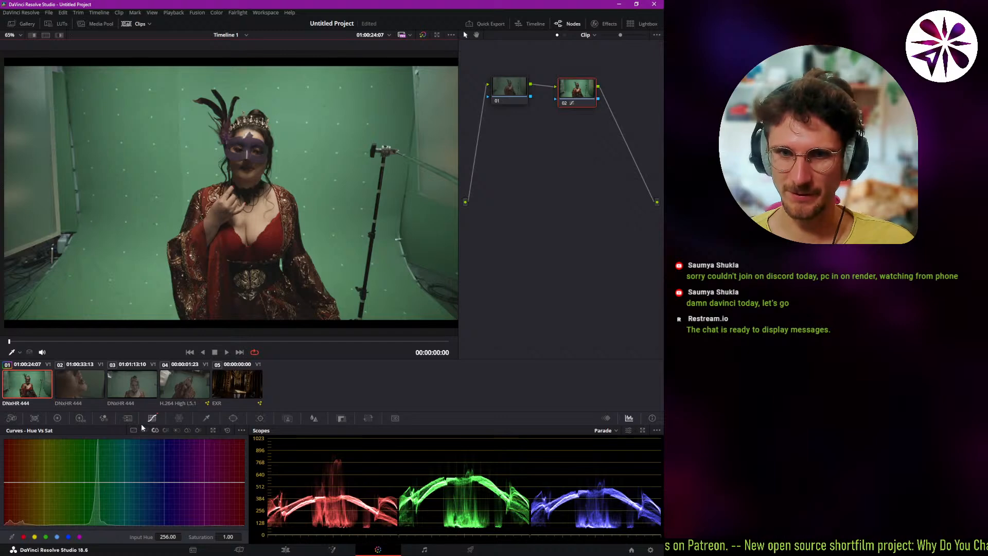
key("alt+s")
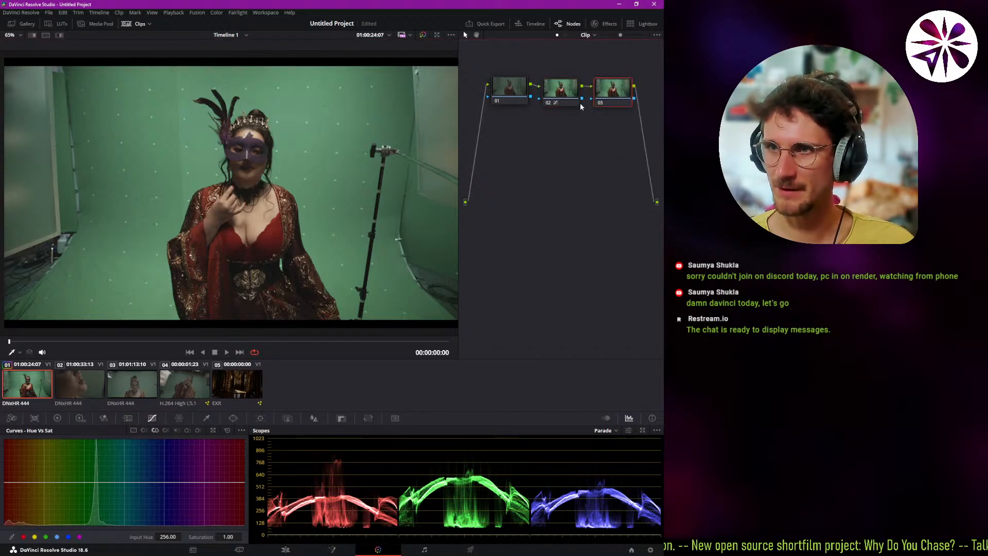
left_click_drag(612, 92, 525, 158)
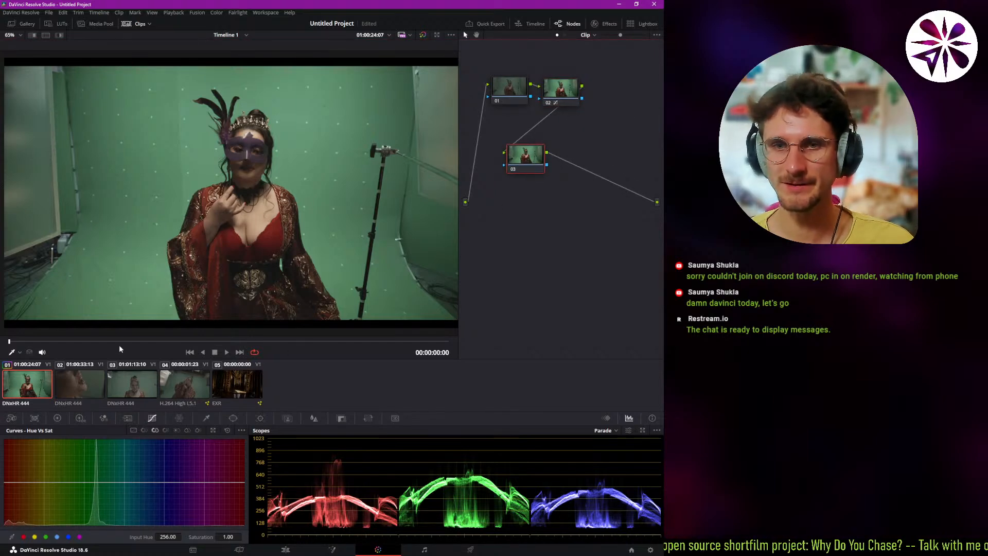
key("space")
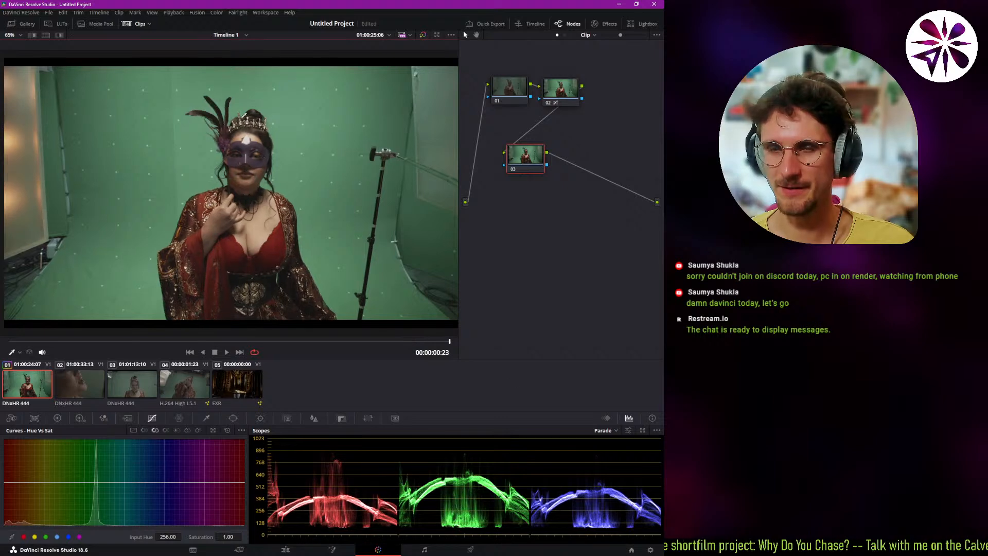
Draw a closed curve window on node 03 around the outline of the woman's purple mask.
scroll(252, 170, "up", 4)
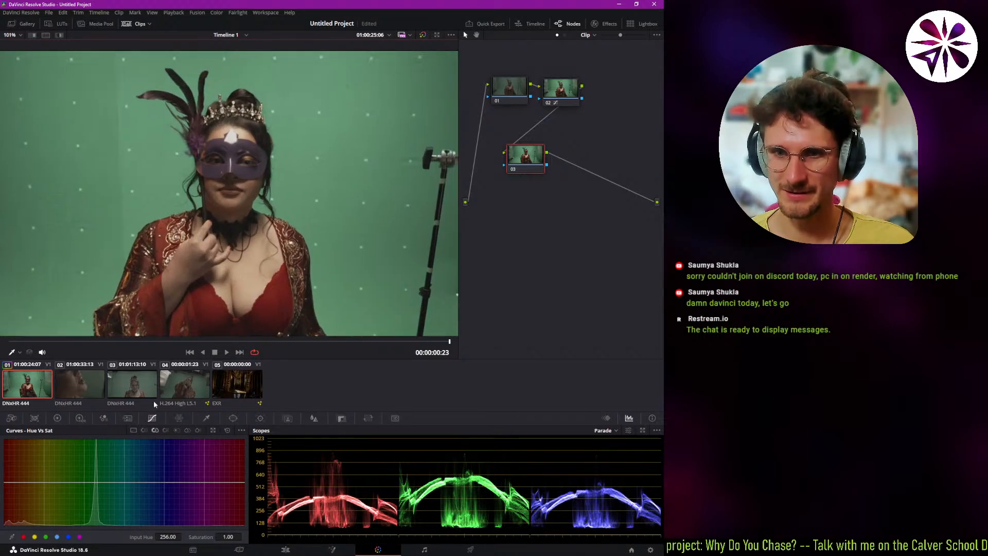
left_click(233, 418)
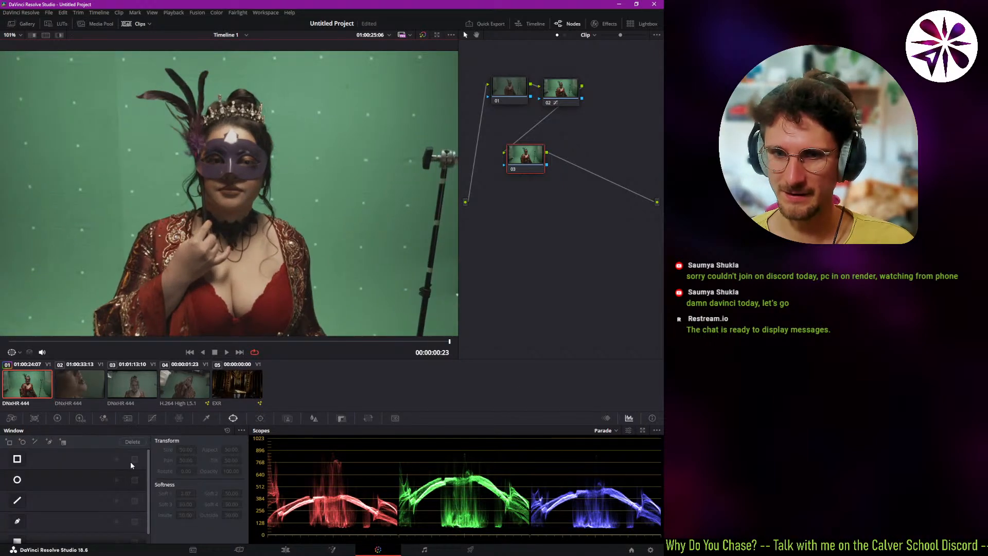
left_click(17, 521)
scroll(202, 234, "up", 3)
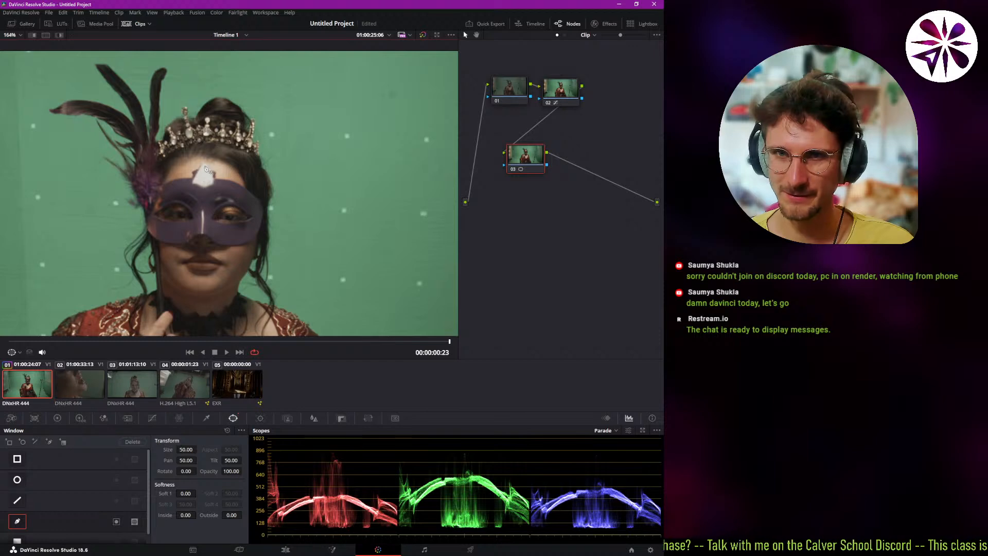
left_click(204, 166)
left_click_drag(244, 186, 251, 190)
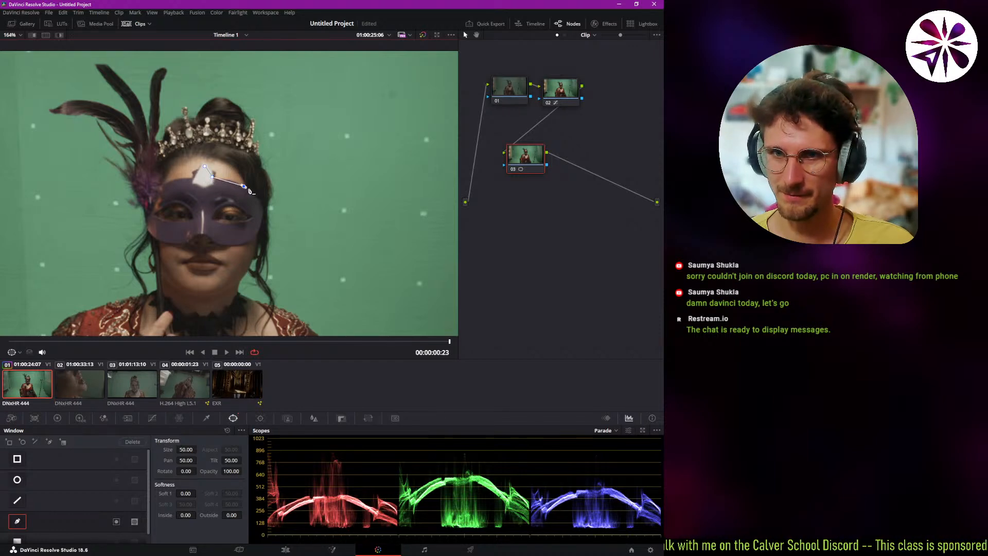
left_click(262, 206)
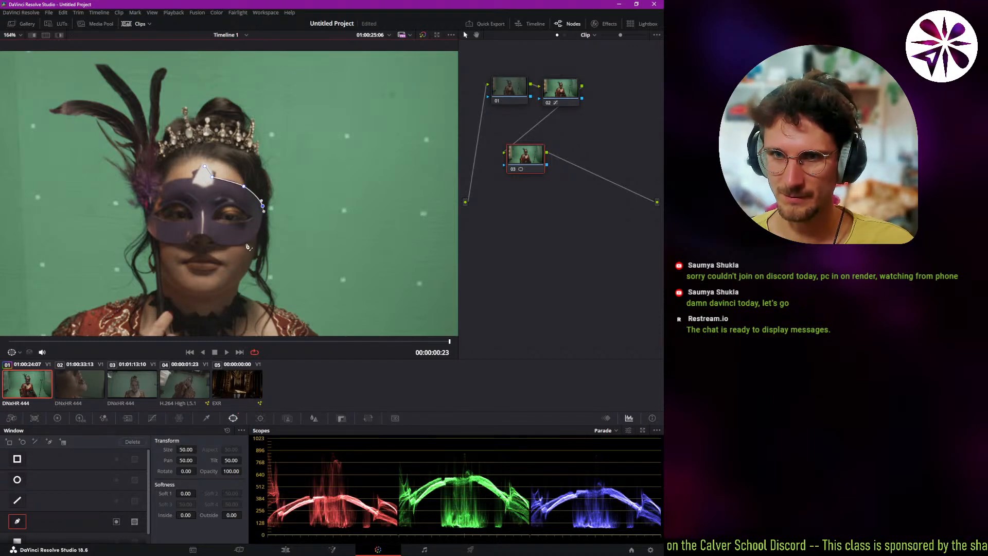
left_click_drag(243, 242, 194, 179)
left_click(204, 167)
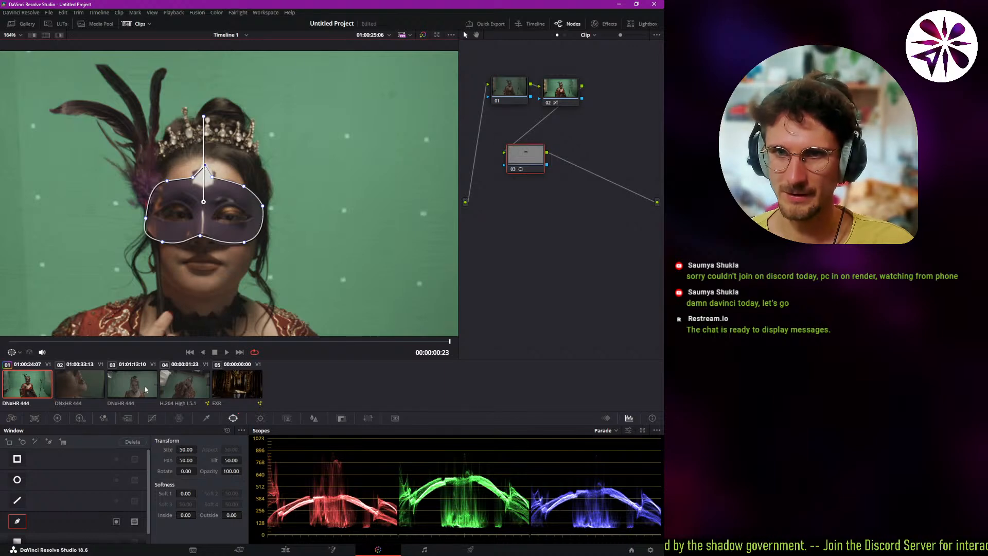
Brighten the mask by lifting the middle of node 03's custom curve, and set the node's saturation to 100.
left_click(151, 417)
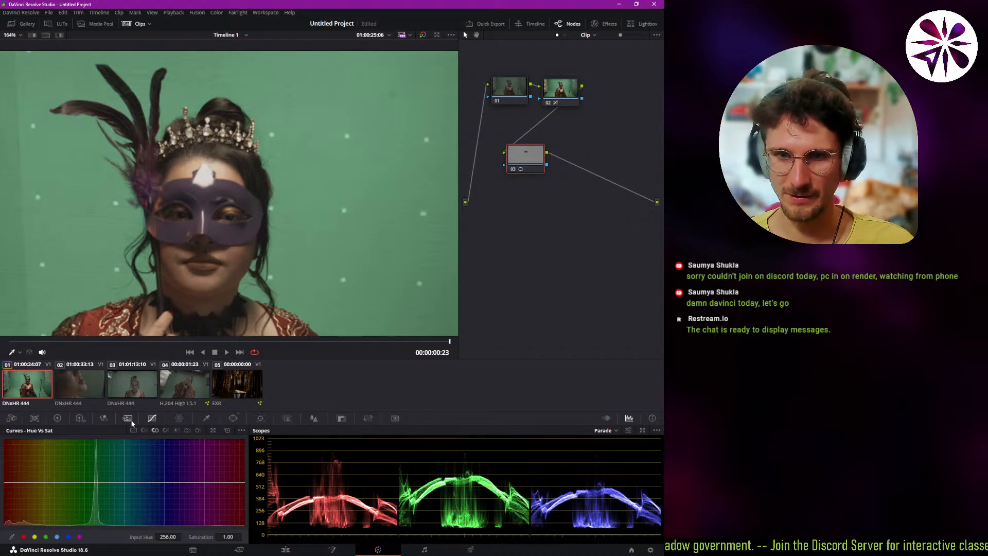
left_click(133, 430)
left_click_drag(80, 486, 88, 465)
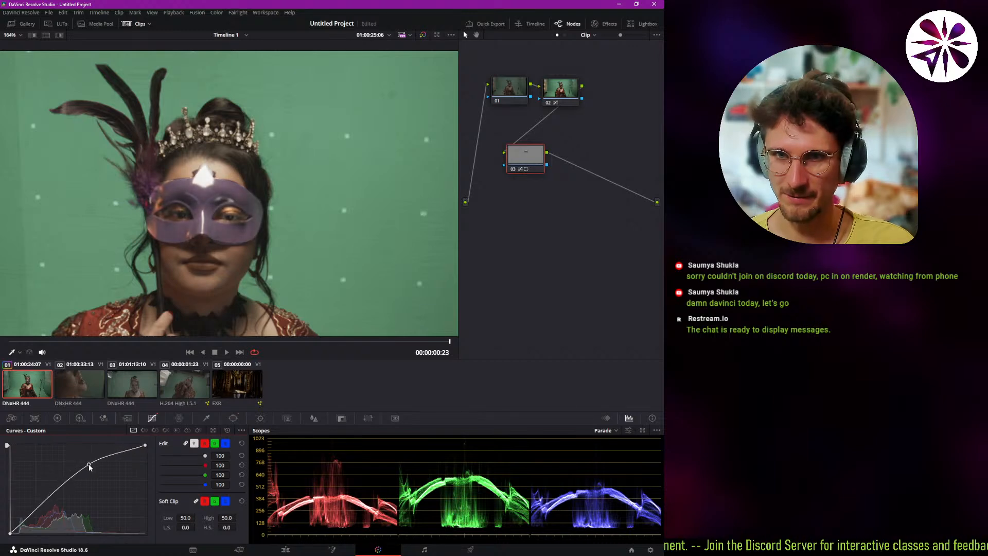
left_click(57, 418)
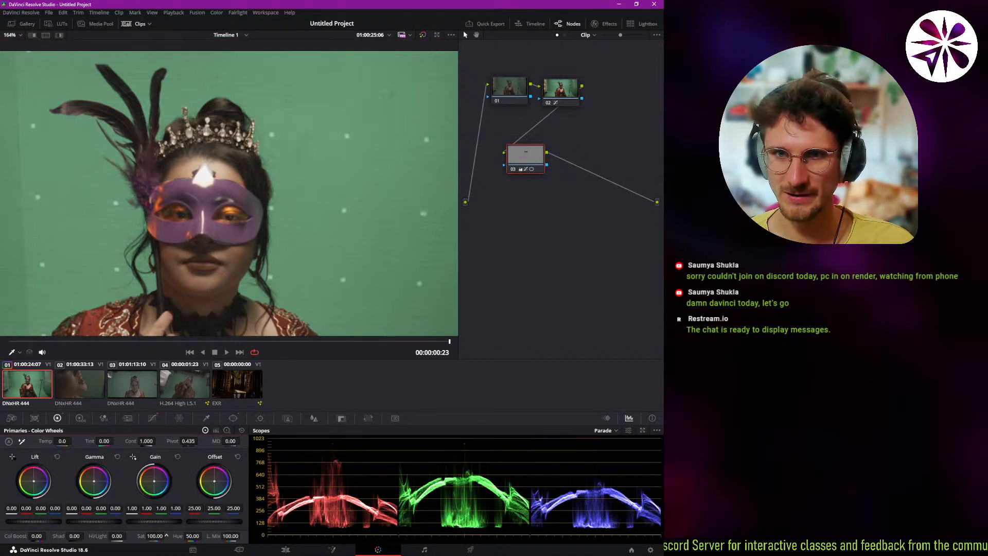
Set the mask window's Soft 1 to 0.94 and track the window forward and in reverse through the clip.
left_click(233, 418)
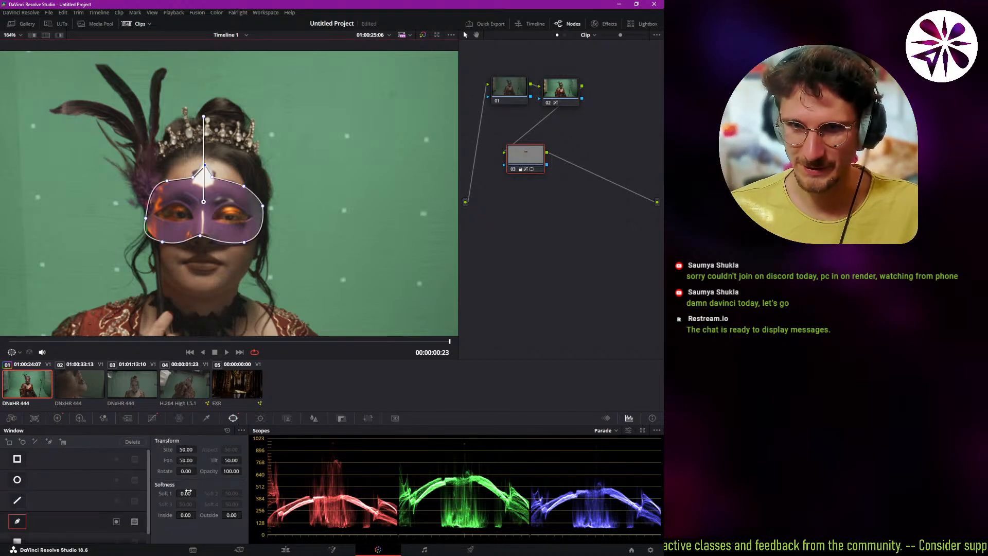
left_click_drag(186, 493, 198, 493)
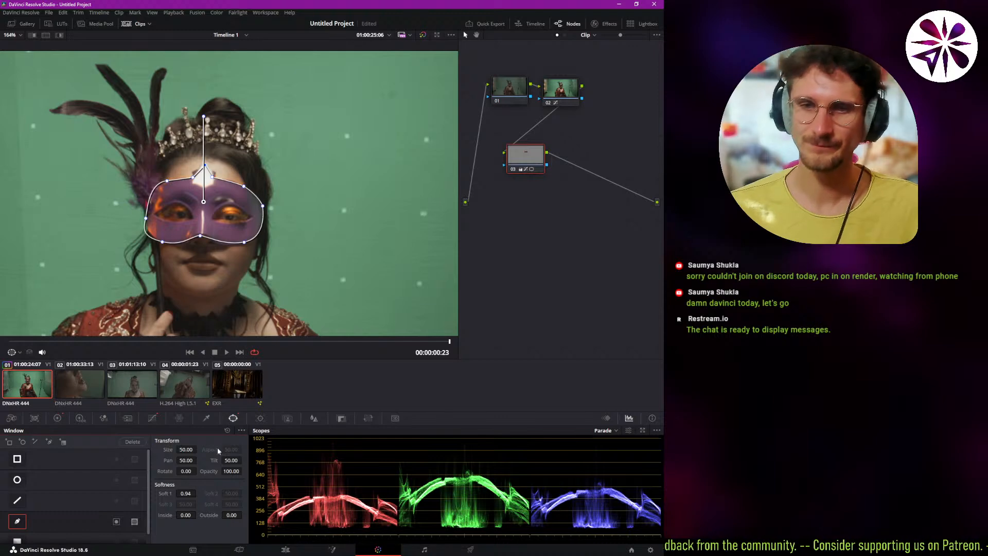
left_click(261, 418)
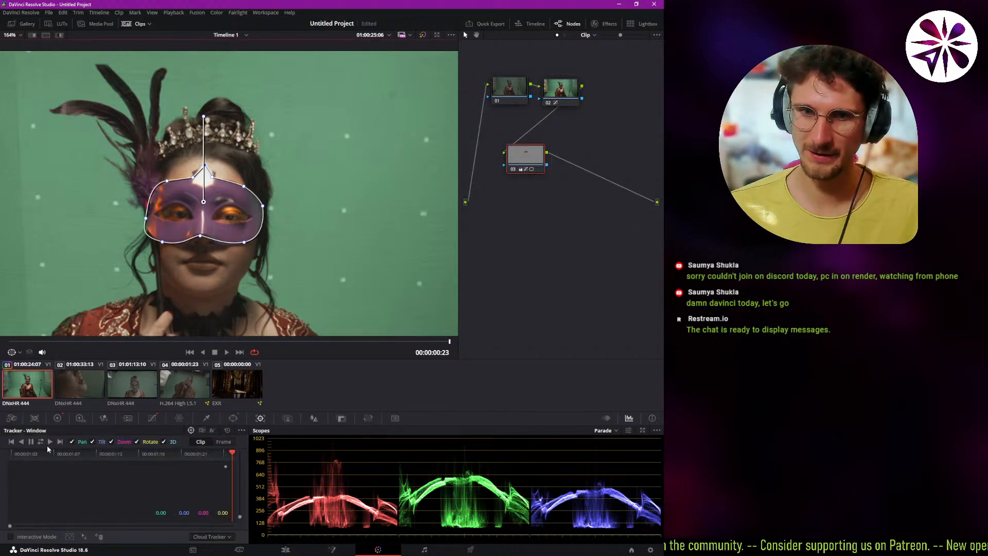
left_click(41, 442)
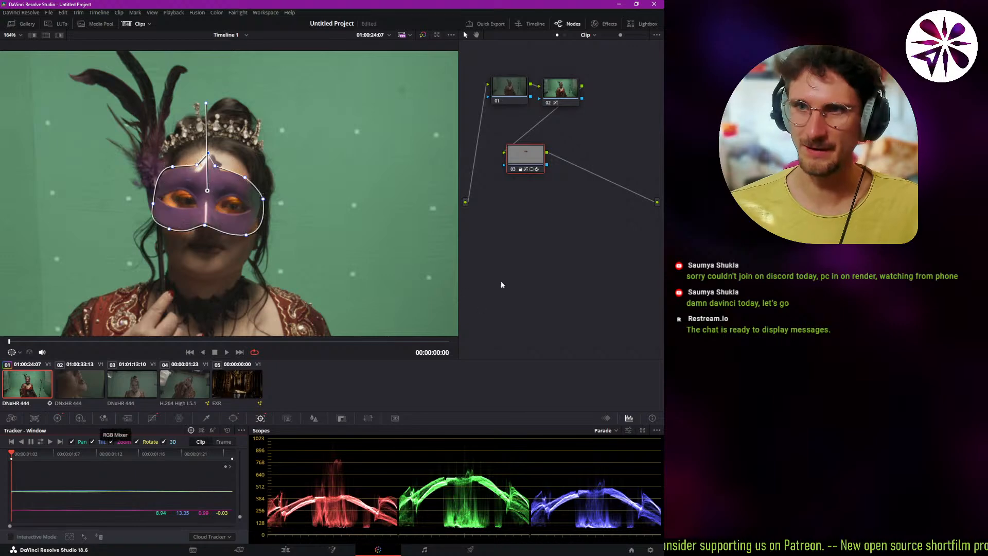
Play the clip with node 02 selected to check the tracked mask grade across the whole frame.
key("space")
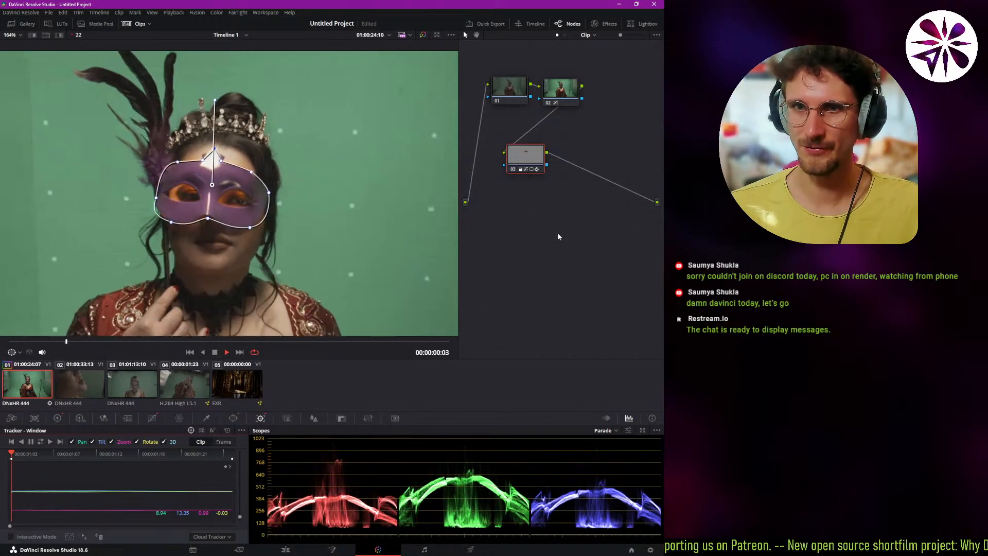
left_click(557, 93)
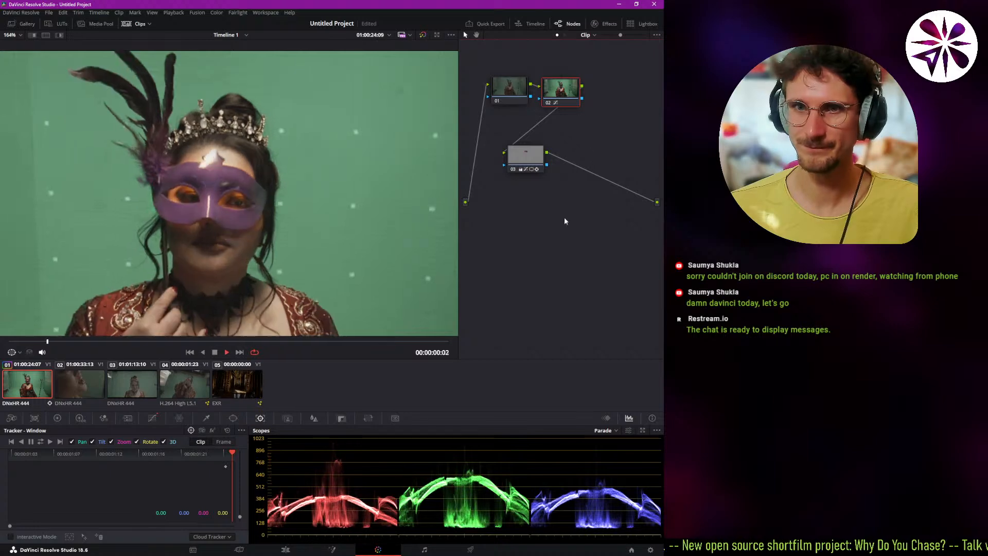
scroll(288, 222, "down", 3)
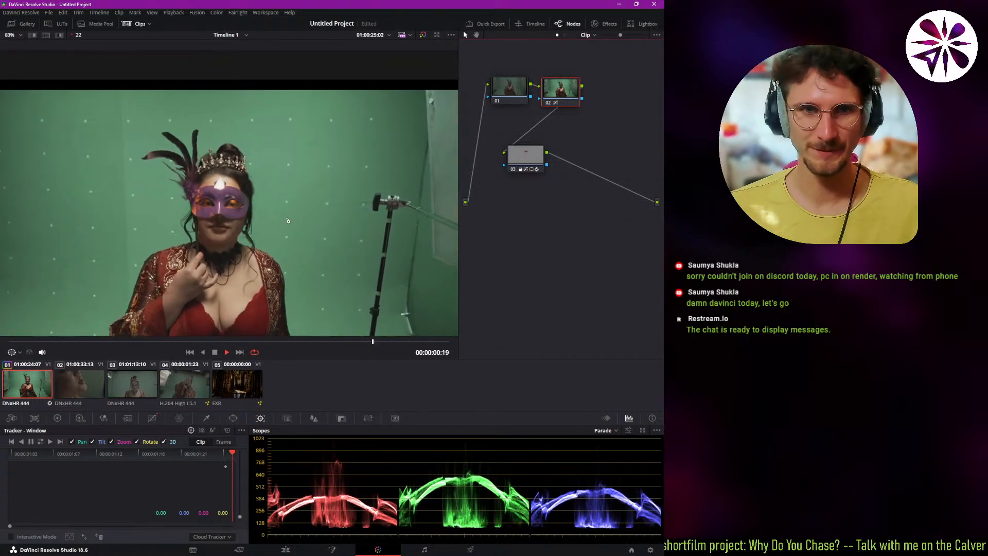
key("space")
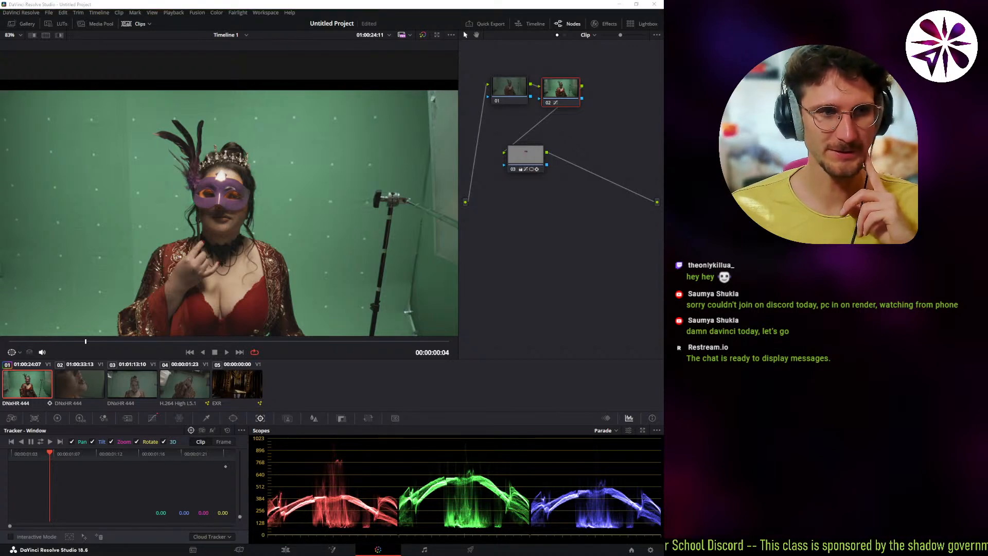
Visit the Fairlight page and continue to the Deliver page.
left_click(494, 433)
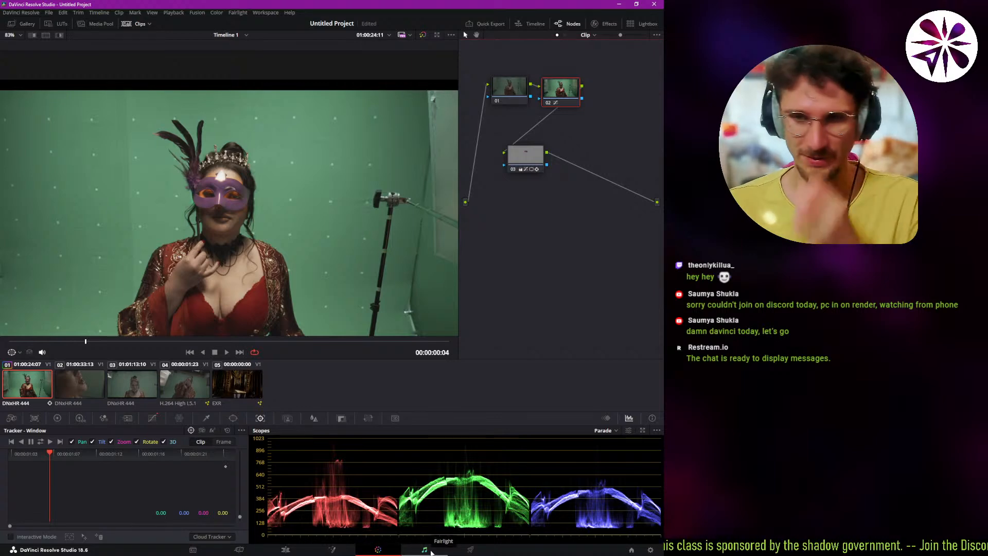
left_click(425, 549)
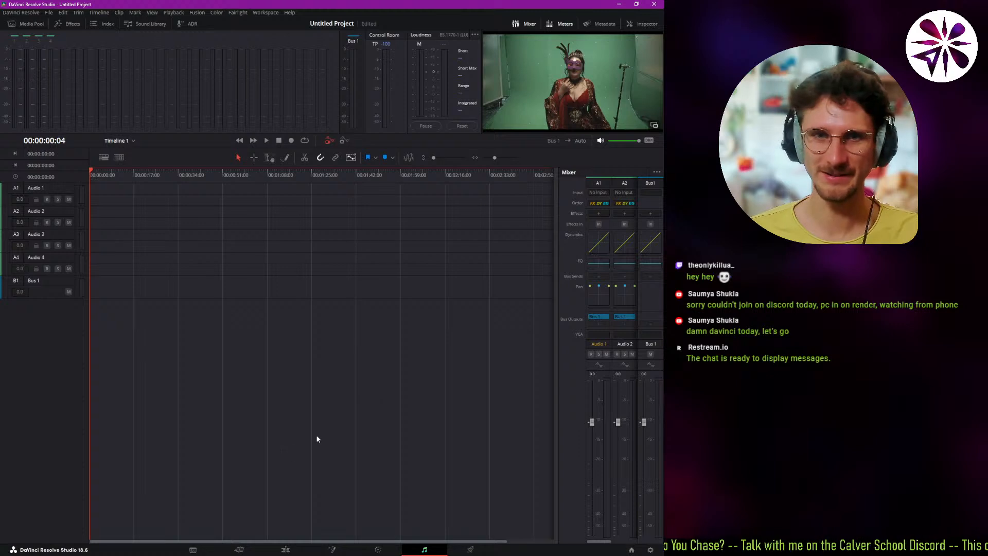
left_click(471, 551)
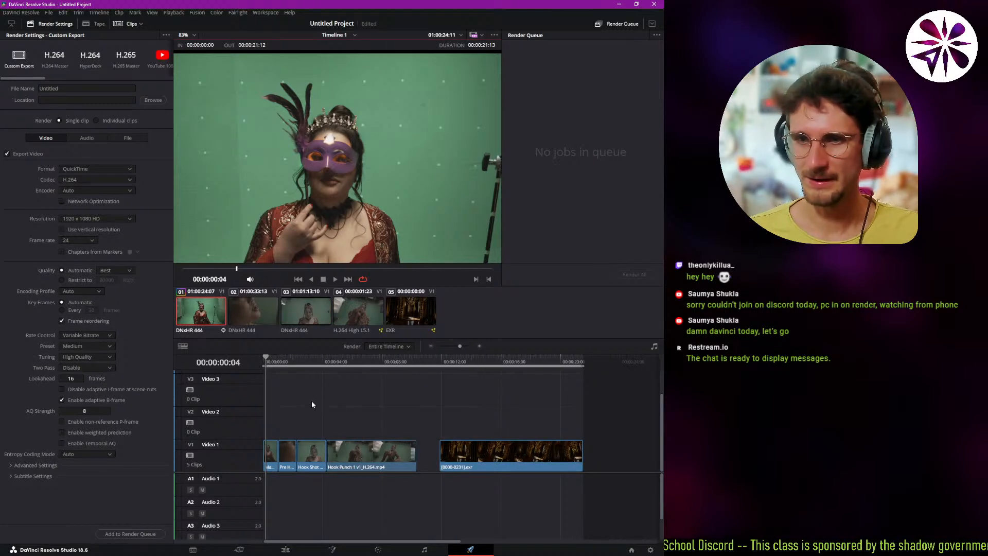
Move the playhead to the start of the timeline and fit the whole frame in the Deliver viewer.
left_click_drag(290, 367, 182, 367)
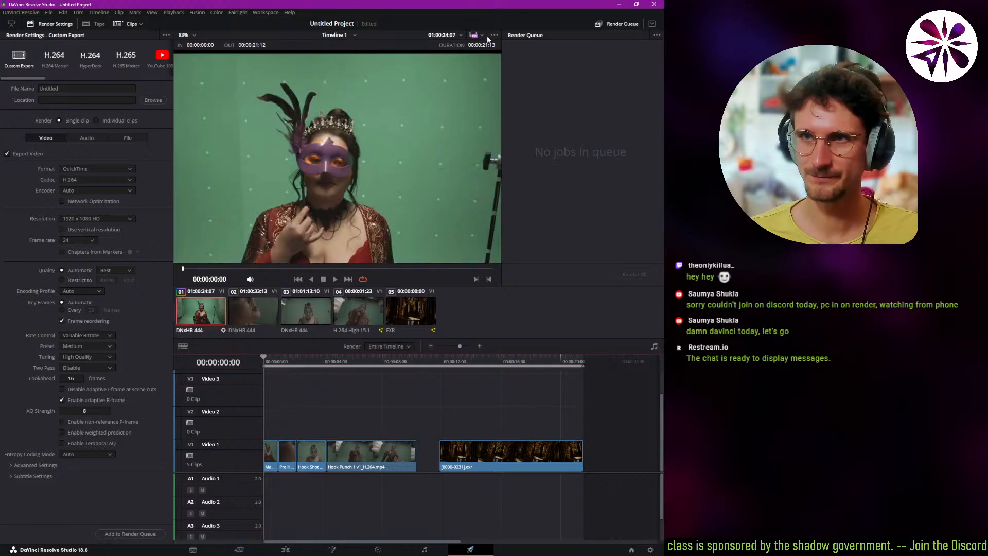
left_click(190, 35)
left_click(195, 44)
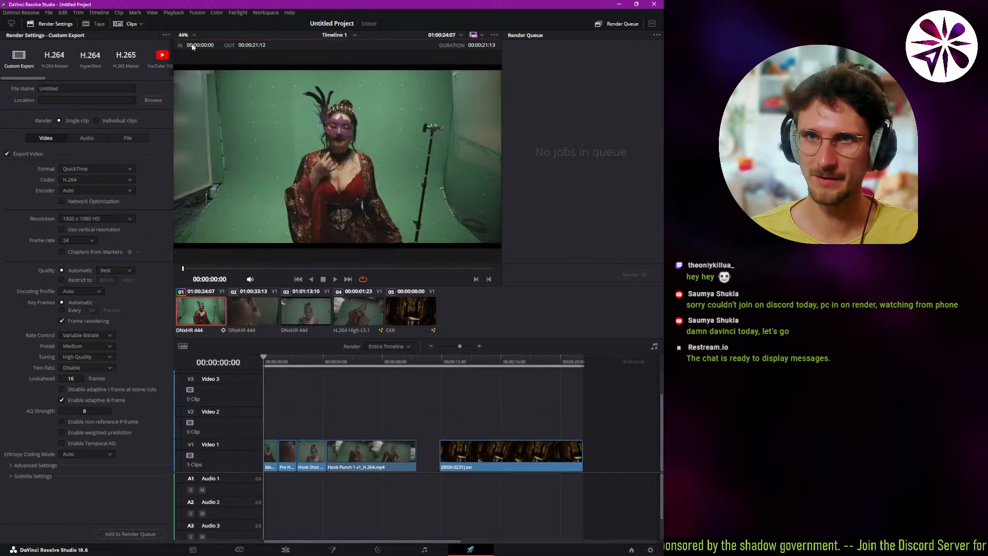
left_click_drag(296, 361, 233, 387)
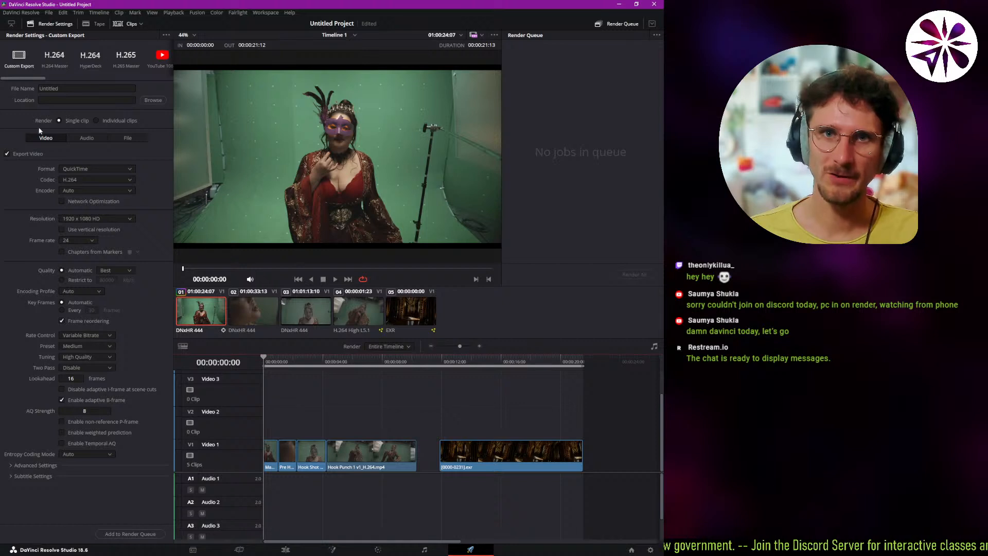
Choose the H.264 Master render preset and review its format and codec choices, keeping QuickTime and H.264.
left_click(51, 60)
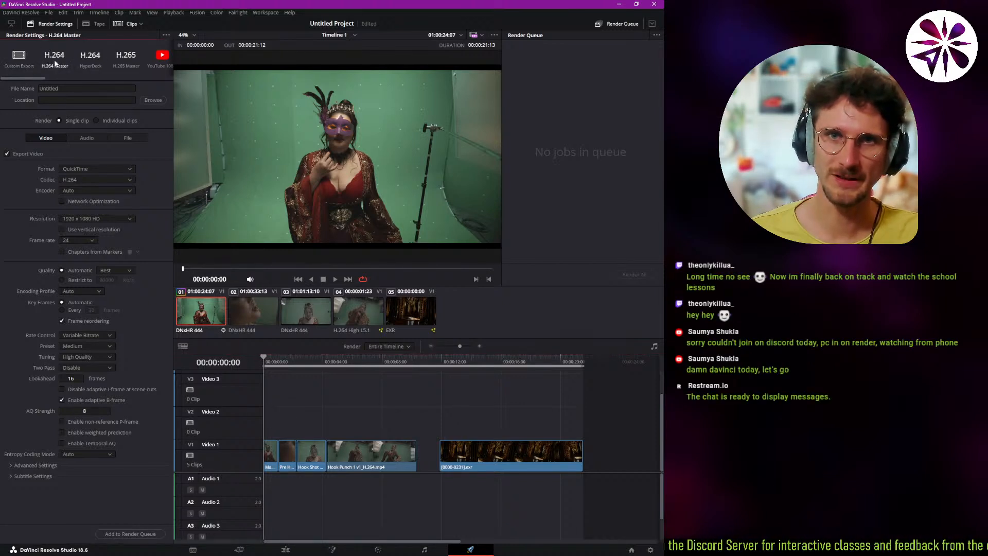
mouse_move(35, 77)
left_mouse_down()
mouse_move(166, 82)
mouse_move(19, 68)
left_mouse_up()
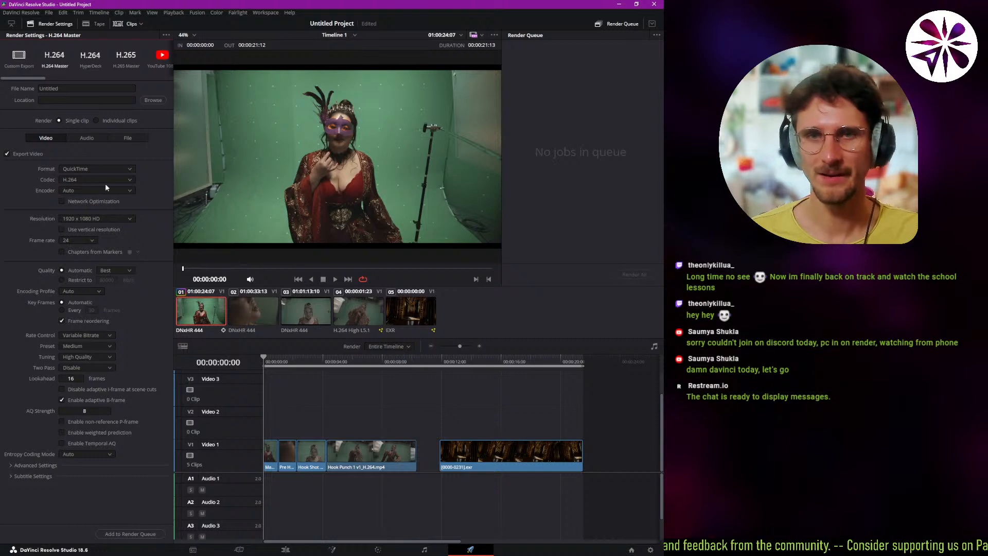
left_click(86, 170)
left_click(89, 170)
left_click(91, 179)
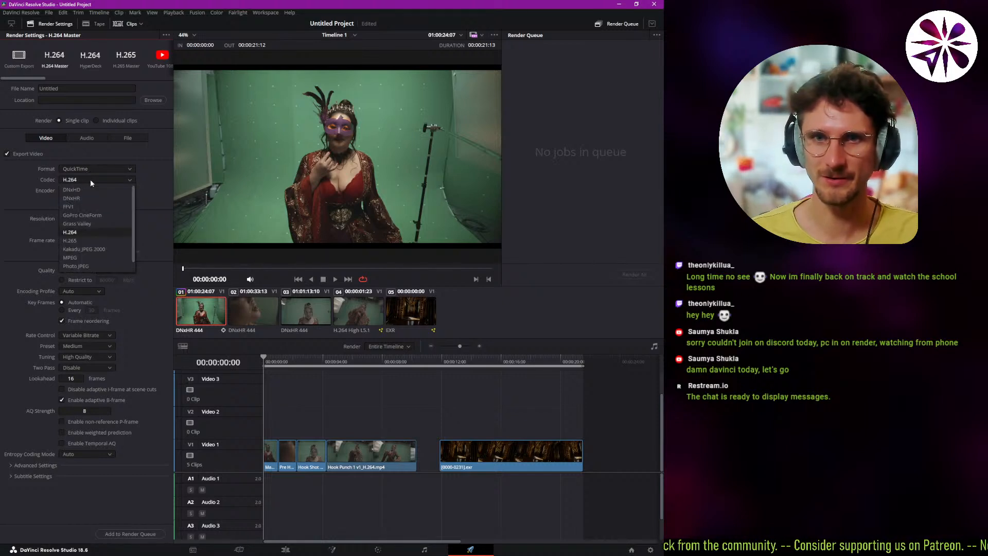
left_click(90, 179)
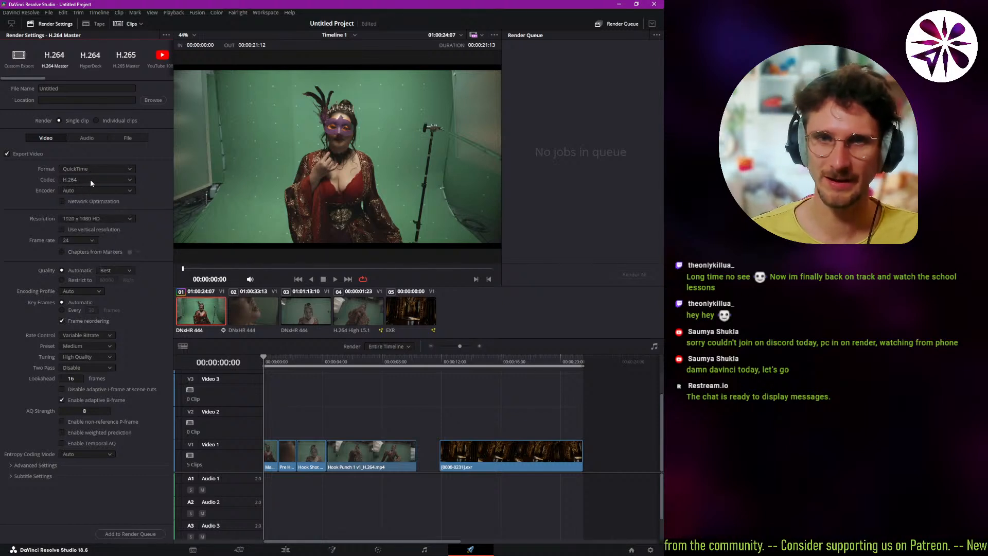
Check the audio export settings and choose Best for the automatic video quality.
left_click(86, 137)
left_click(61, 139)
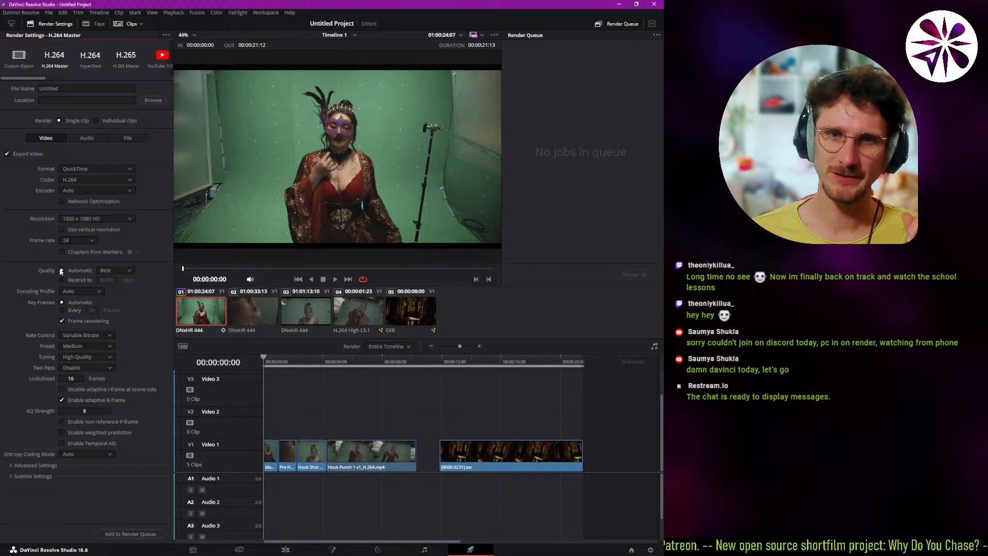
left_click(128, 269)
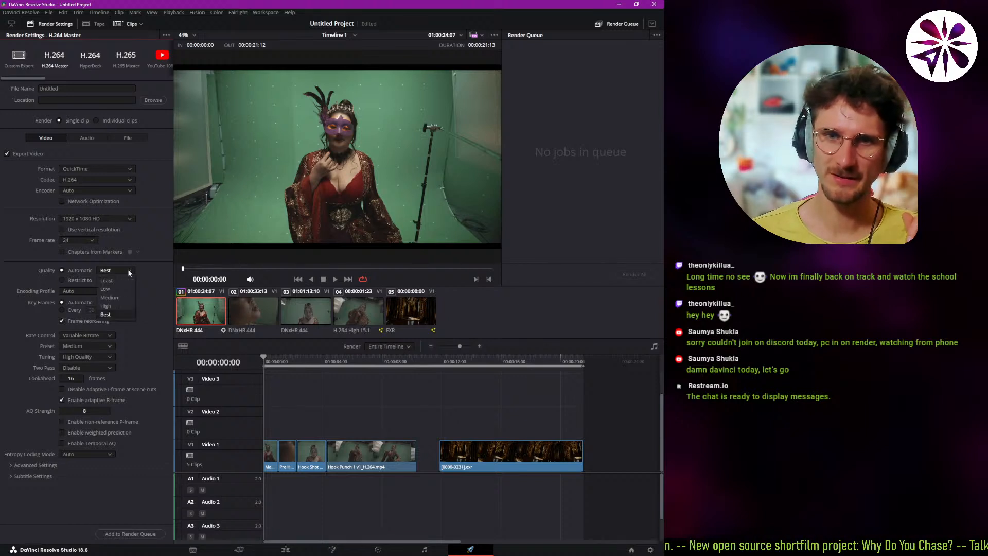
left_click(117, 315)
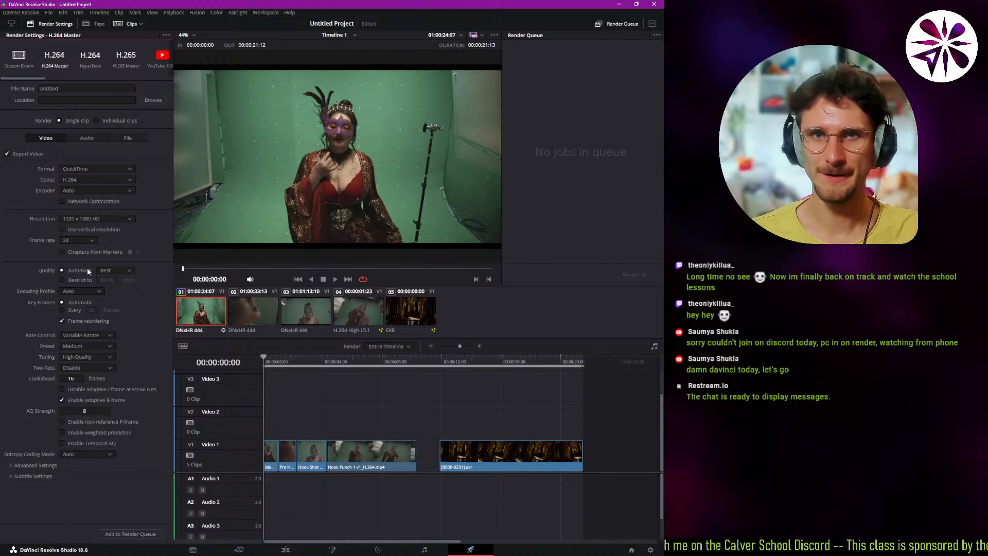
Set the render destination to the Downloads folder with the file name "Resolve course test" and add the job to the render queue.
left_click(153, 100)
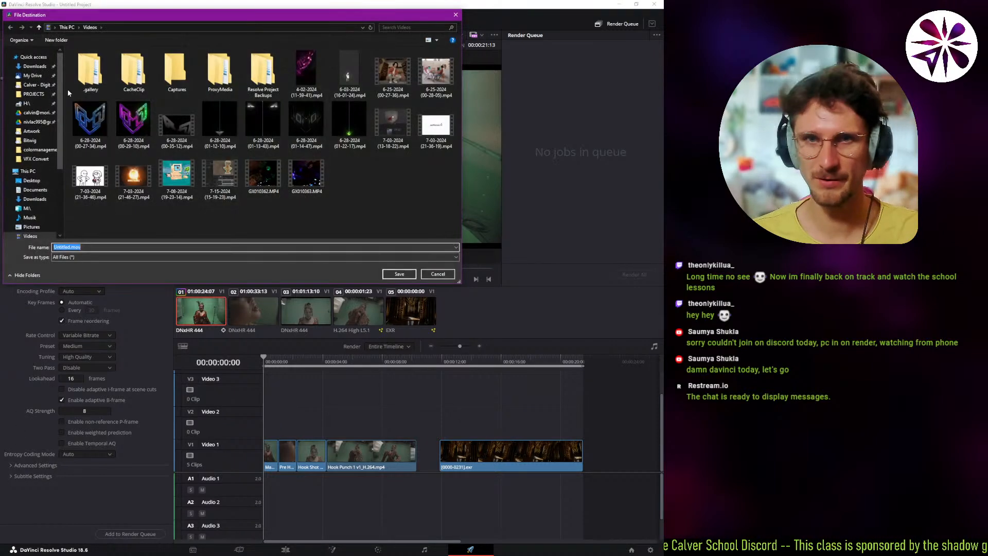
left_click(108, 250)
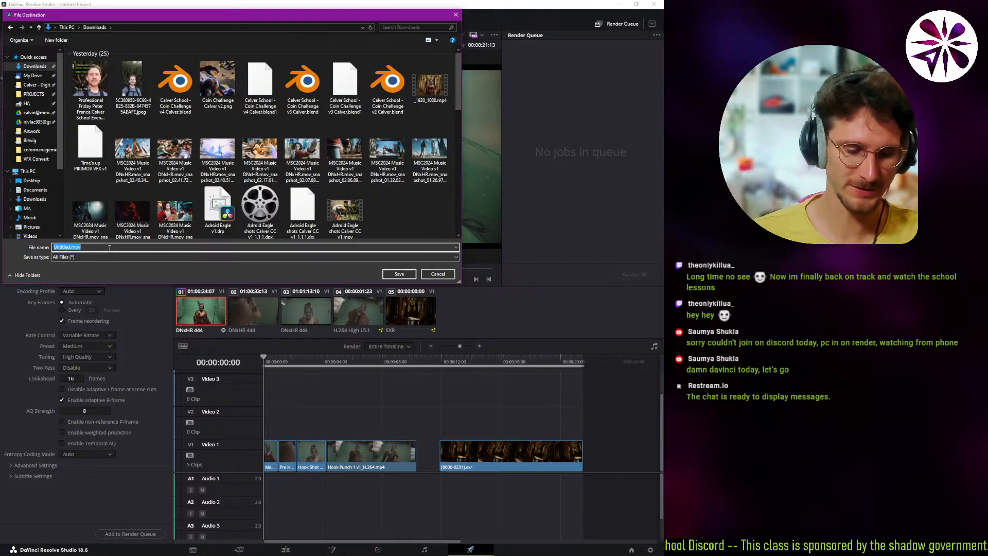
type("Resolve co")
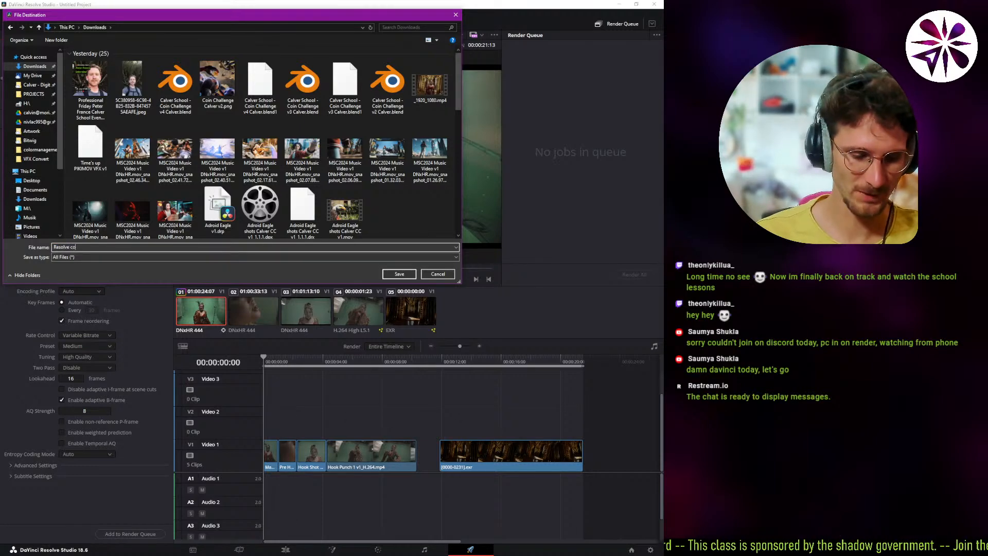
type("urse test")
key("Return")
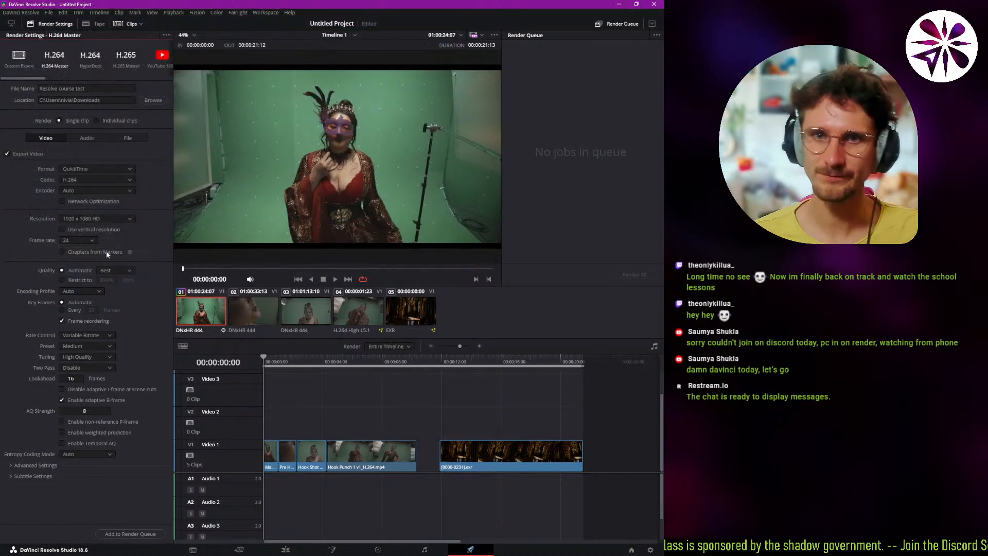
left_click(121, 534)
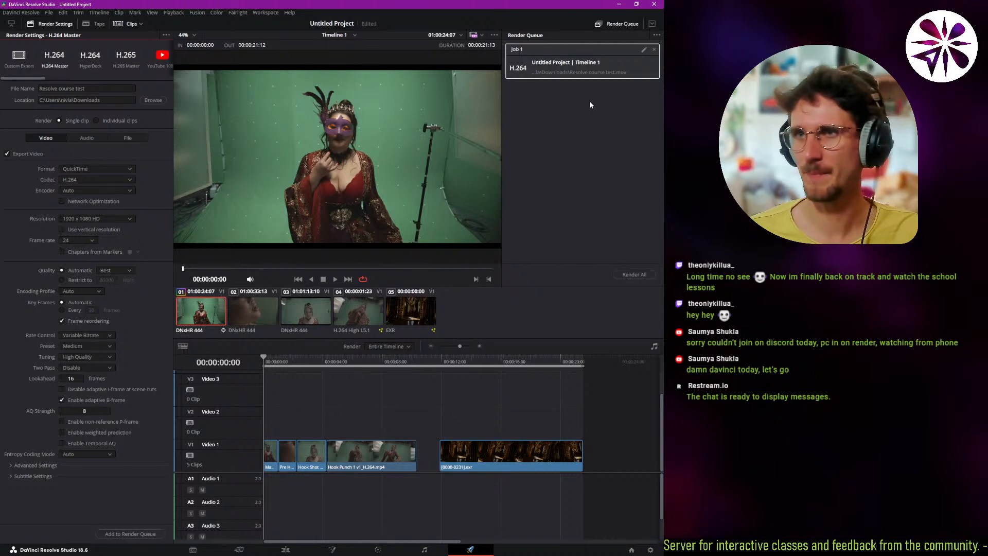
Render the queued job and return to the Edit page.
left_click(635, 276)
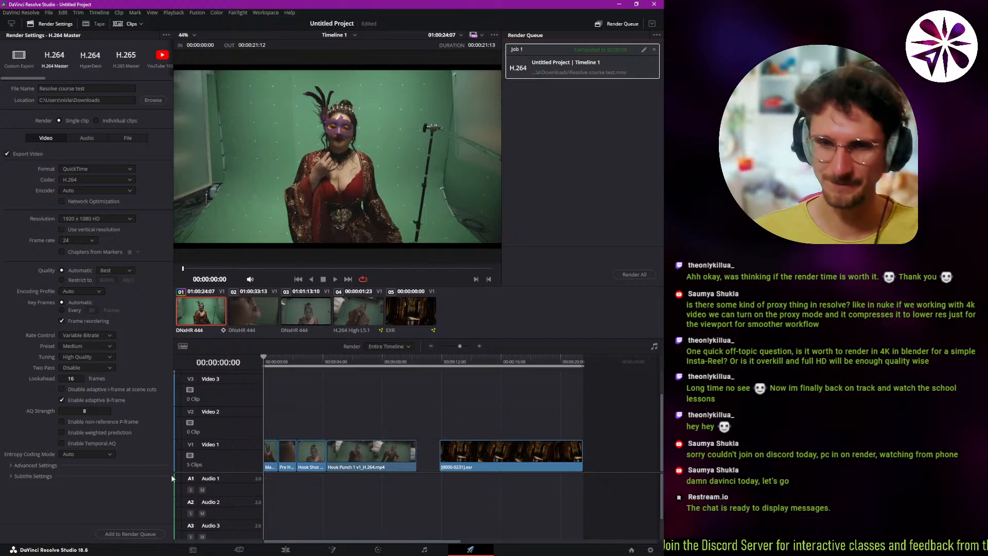
left_click(286, 550)
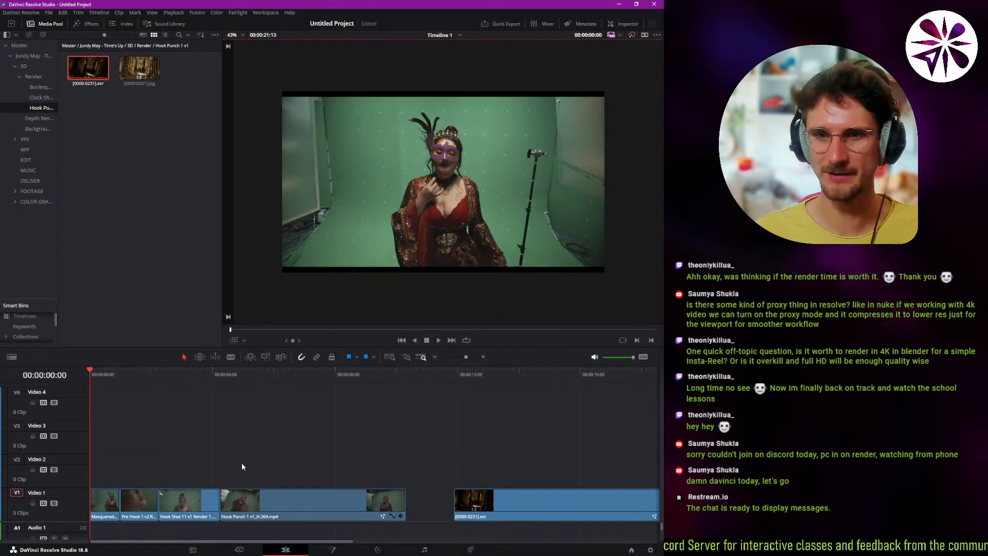
Locate the source of the timeline's first clip, Masquerade 1 Render 1.mov, in the media pool.
left_click(132, 500)
left_click(120, 503)
left_click(114, 504)
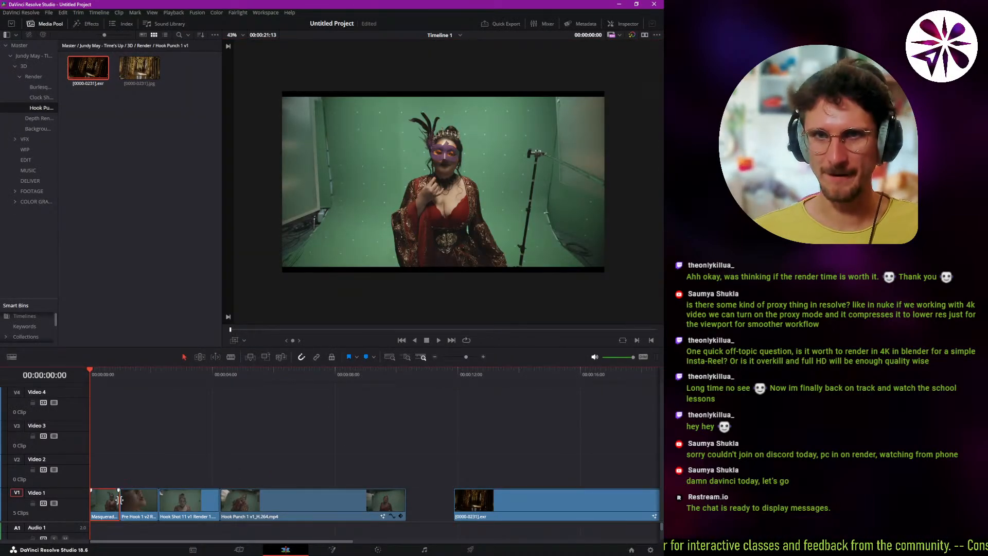
scroll(124, 498, "up", 3)
key("alt+f")
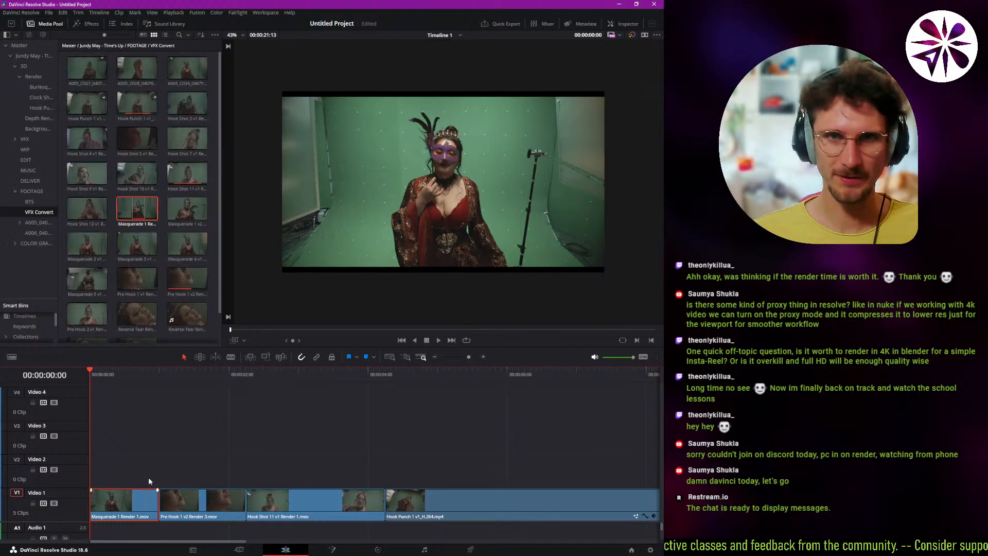
scroll(141, 247, "down", 1)
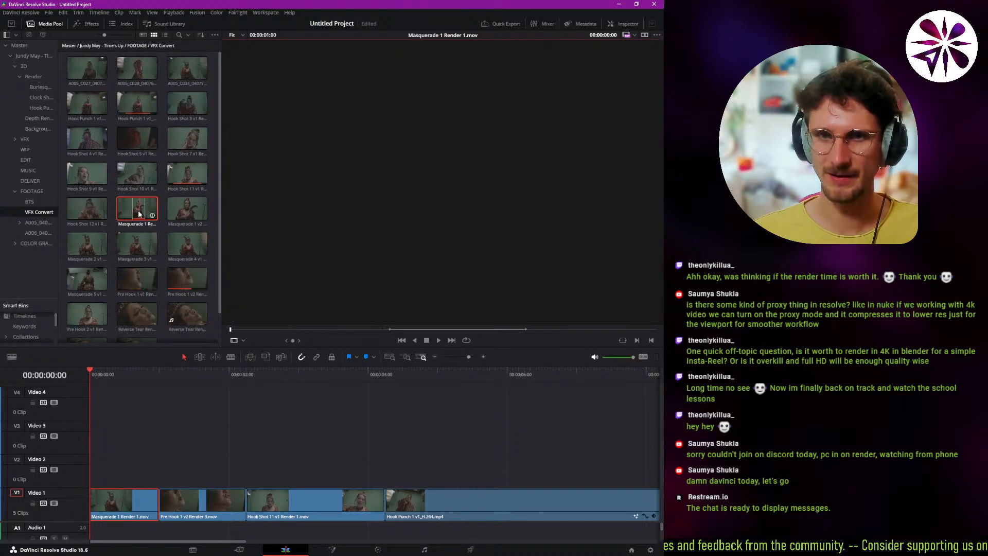
left_click(153, 452)
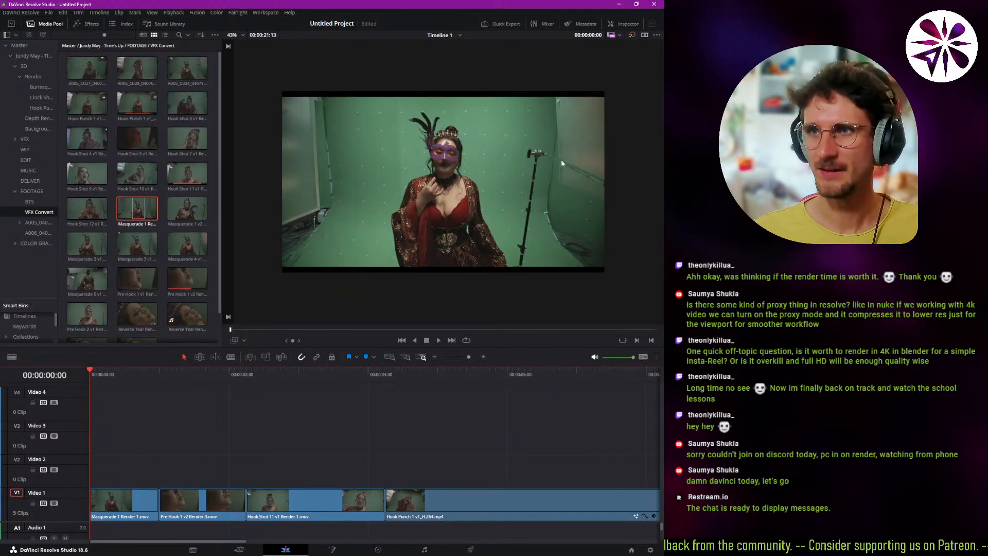
key("q")
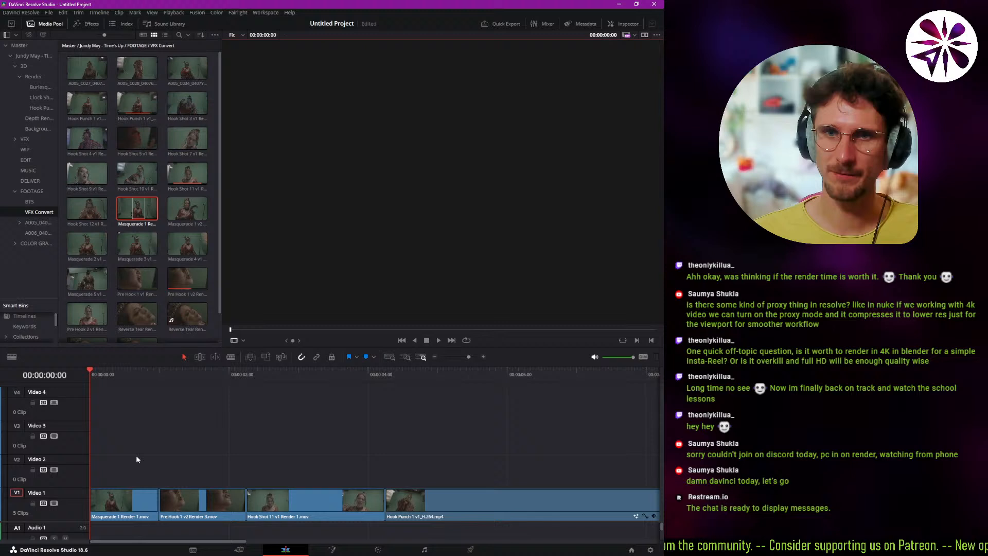
left_click(124, 490)
Generate proxy media for the Masquerade 1 Render 1.mov clip in the media pool.
right_click(144, 207)
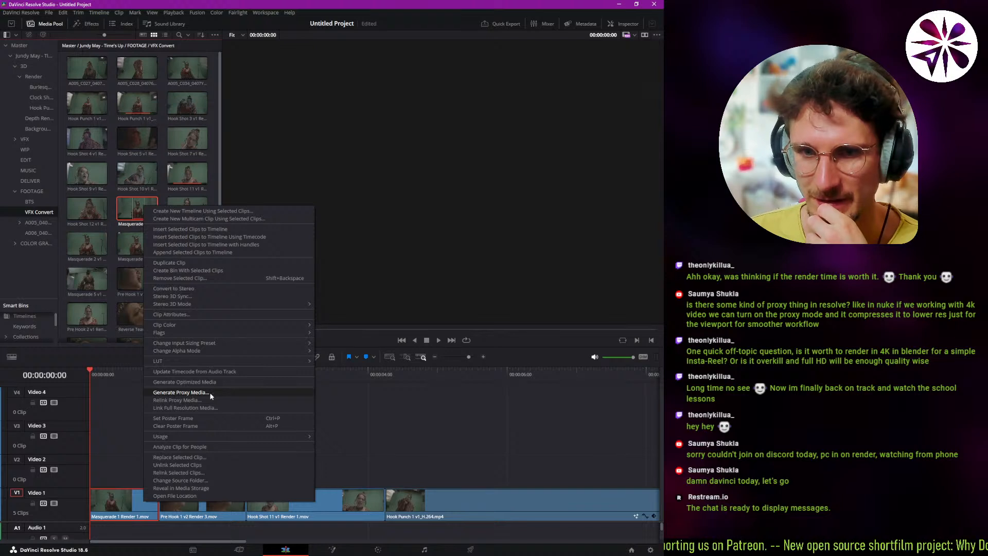
left_click(133, 206)
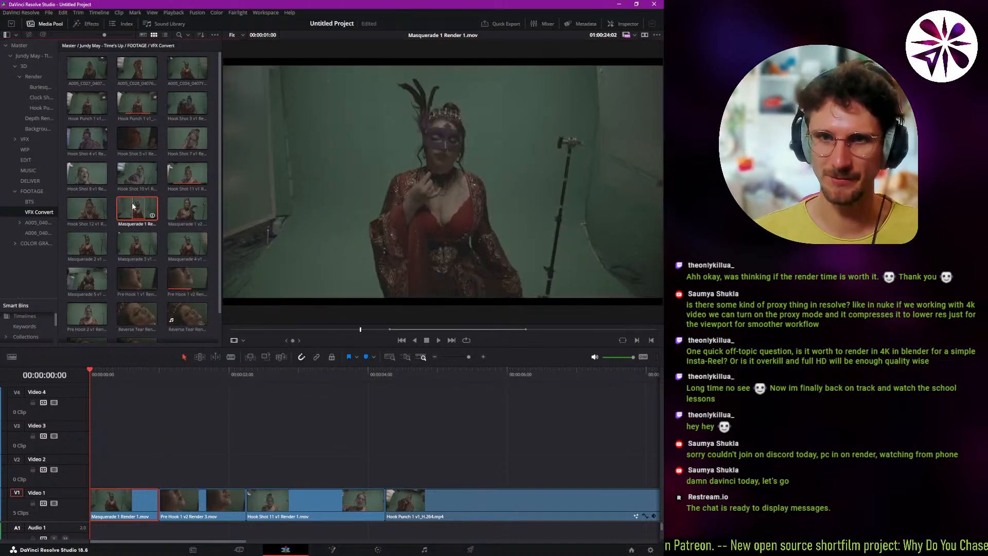
right_click(132, 206)
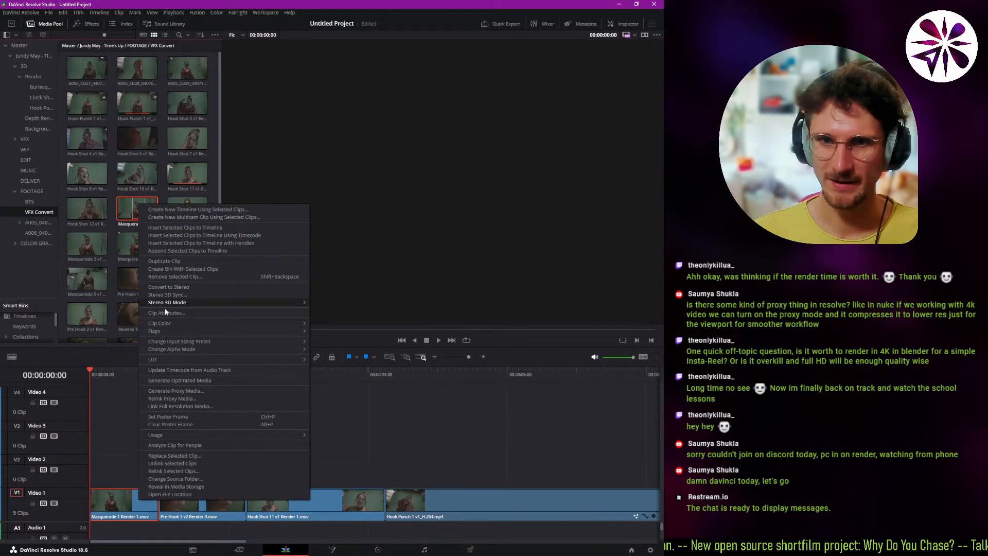
left_click(178, 390)
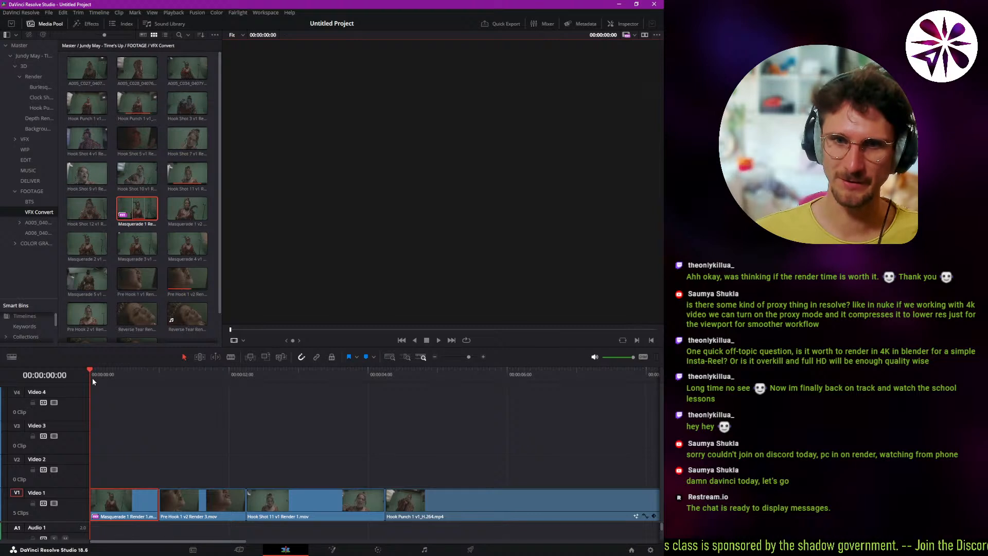
Scrub the timeline to 00:00:00:07 and preview the Masquerade 1 Render 1.mov source clip.
left_click_drag(91, 375, 109, 375)
double_click(123, 216)
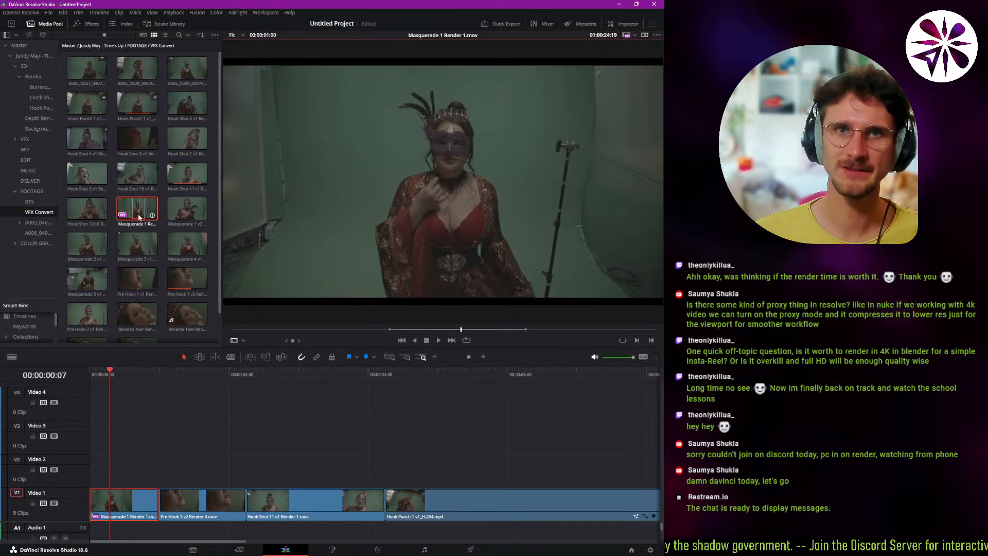
left_click(145, 459)
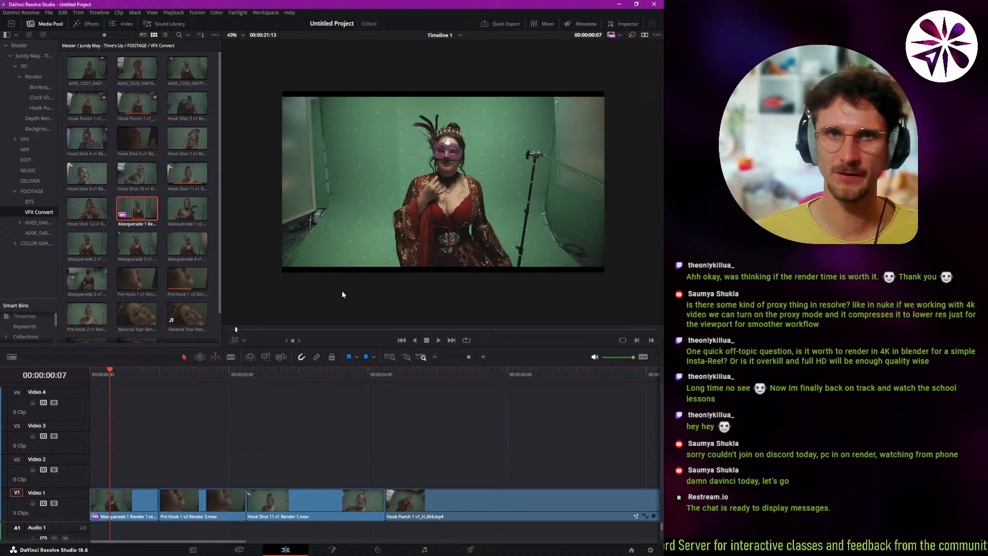
Switch proxy handling to Prefer Camera Originals and scrub the first timeline clip to 00:00:00:10.
left_click(612, 35)
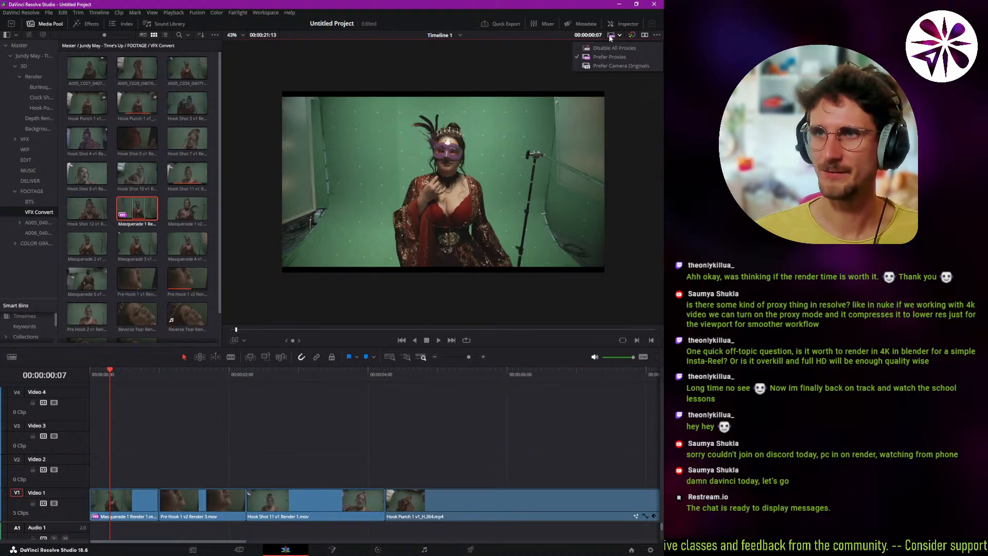
left_click(603, 67)
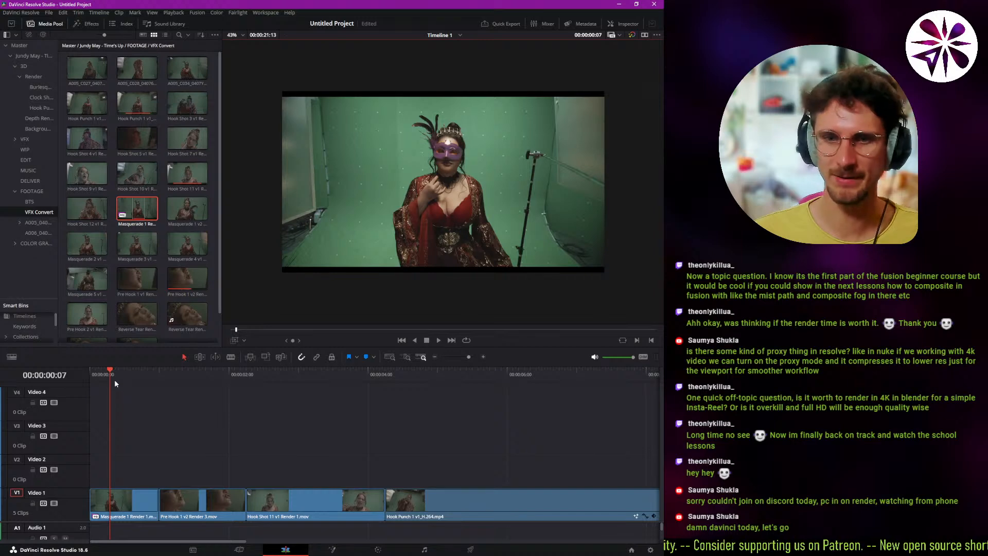
left_click_drag(115, 379, 118, 384)
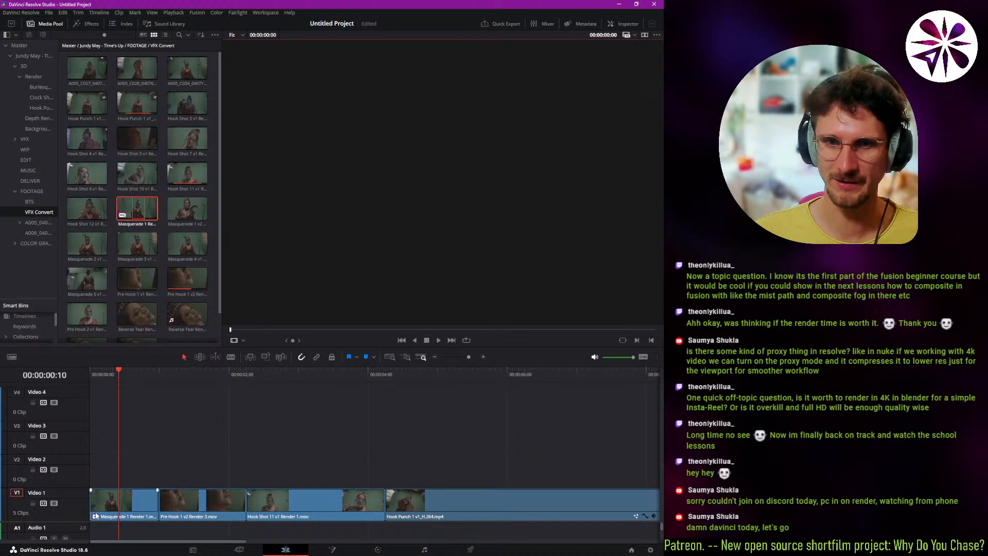
left_click(97, 521)
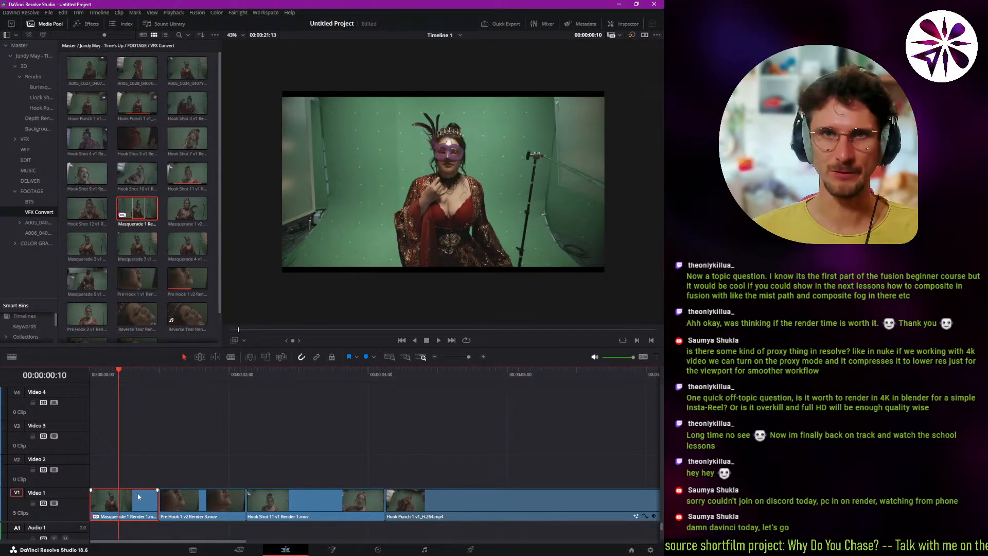
Try disabling all proxies and restore the Prefer Proxies mode.
left_click(610, 35)
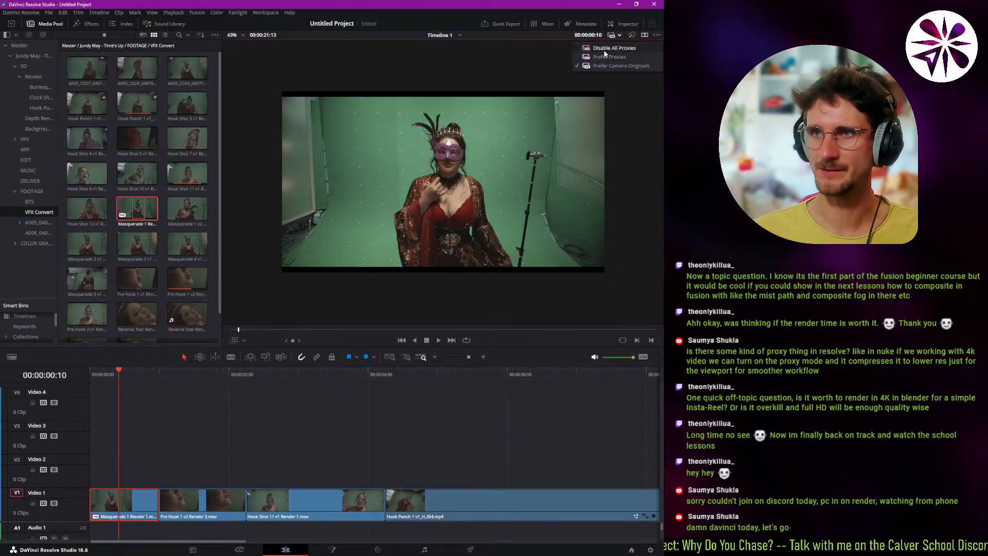
left_click(606, 49)
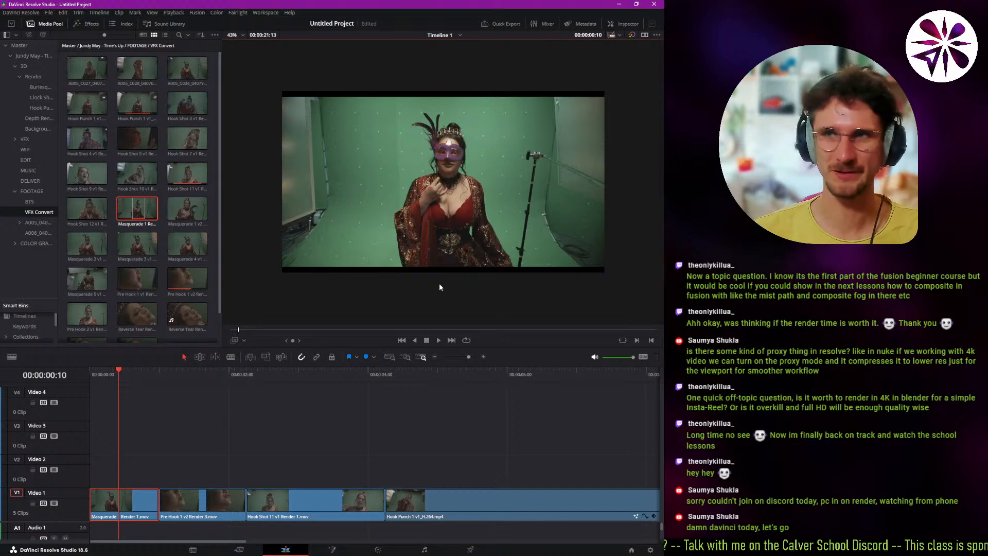
left_click(612, 36)
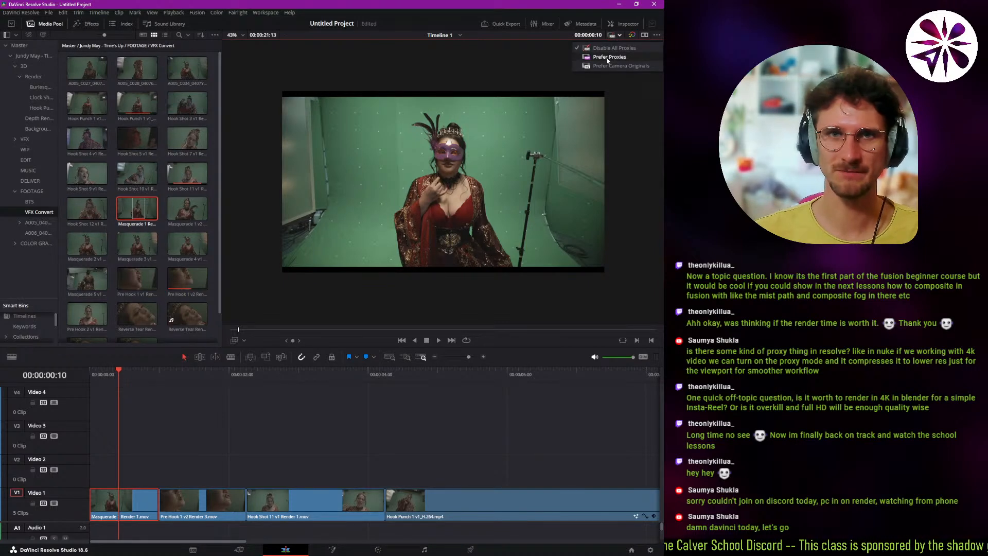
left_click(609, 57)
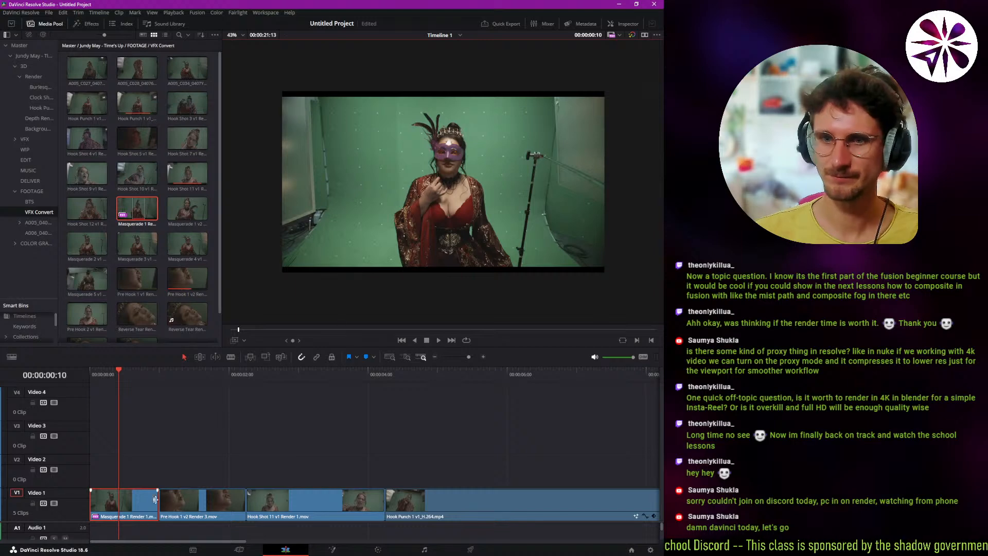
Play the timeline through the Hello World clip and place the playhead at 00:00:05:22.
key("space")
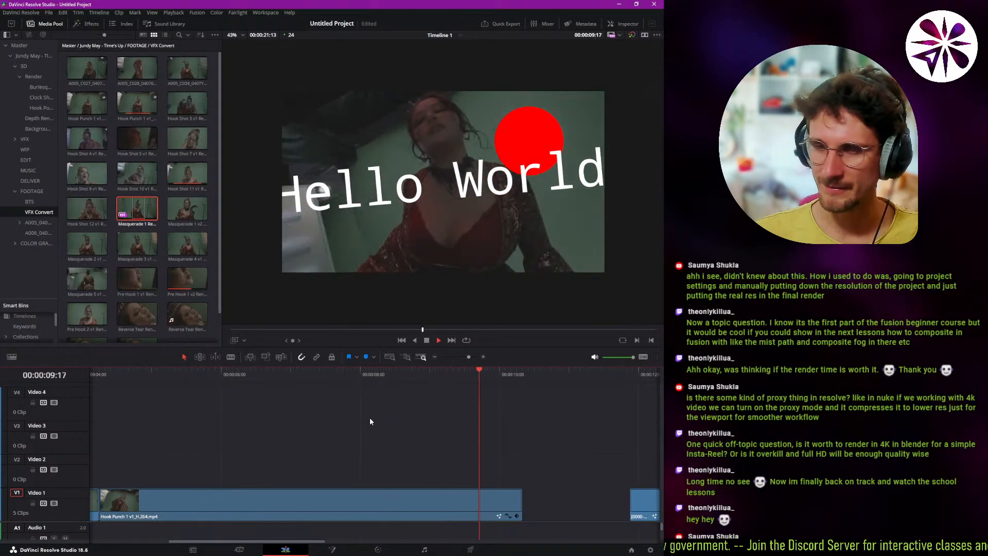
left_click(217, 411)
left_click(214, 414)
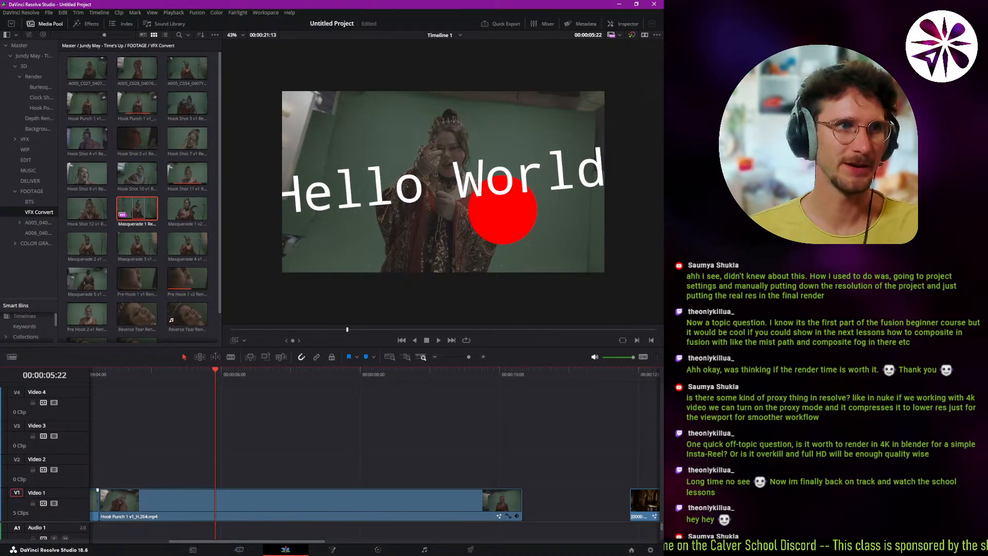
Move the Downloads folder window out of the way and open mori.exposed in the web browser.
key("alt+Tab")
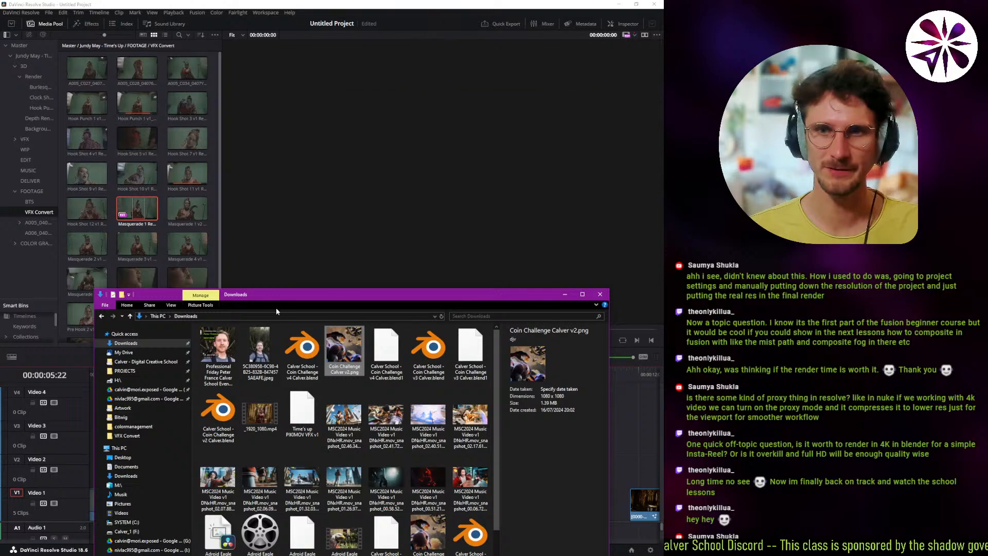
left_click_drag(276, 306, 0, 315)
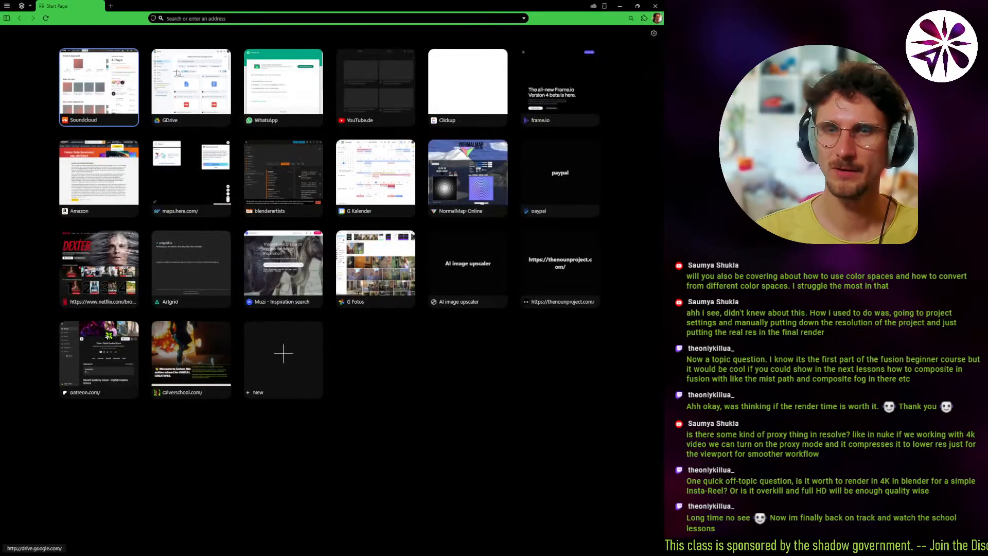
left_click(315, 18)
type("mori.exposed/")
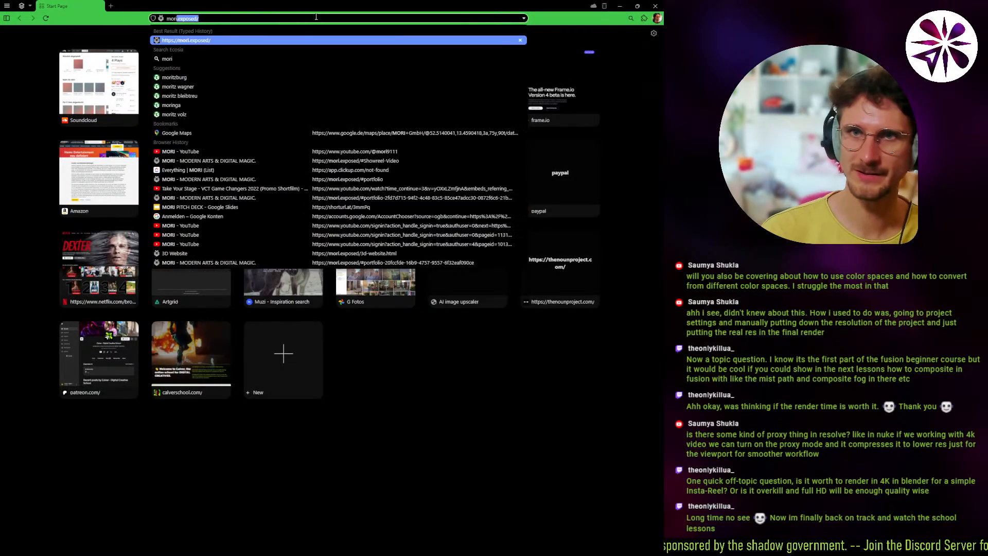
key("Return")
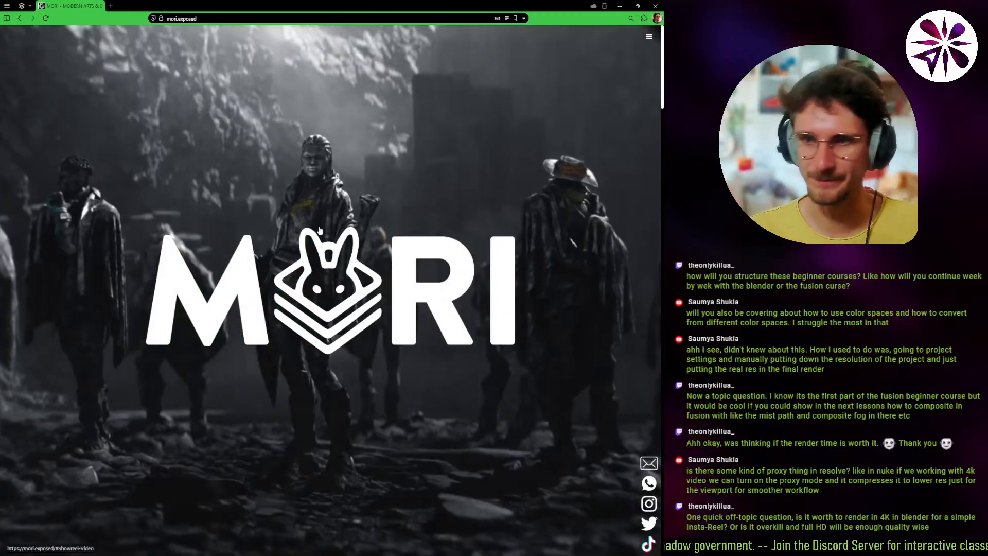
Browse the studio website's project gallery, filter it to eSports and look through the listed projects.
scroll(446, 343, "down", 2)
scroll(445, 342, "down", 10)
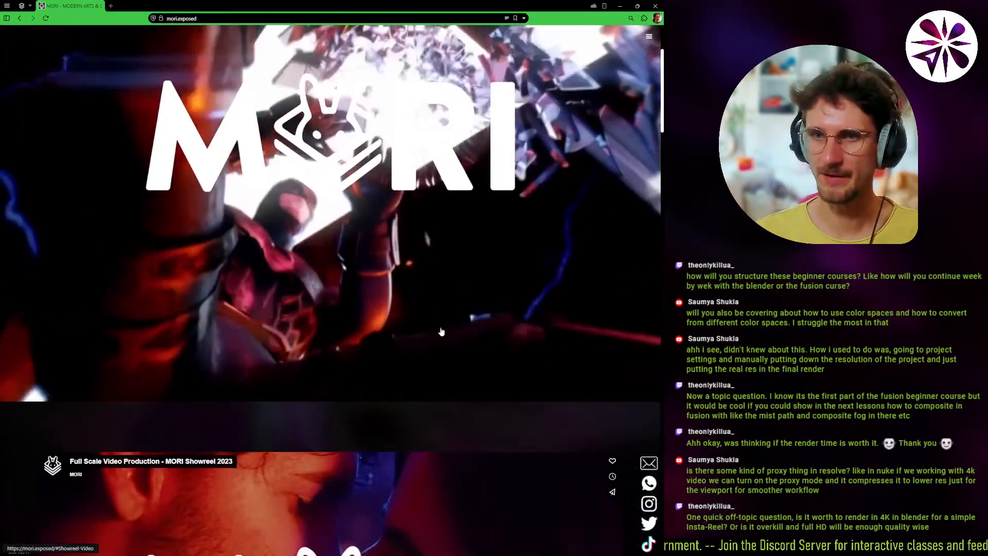
scroll(331, 420, "down", 8)
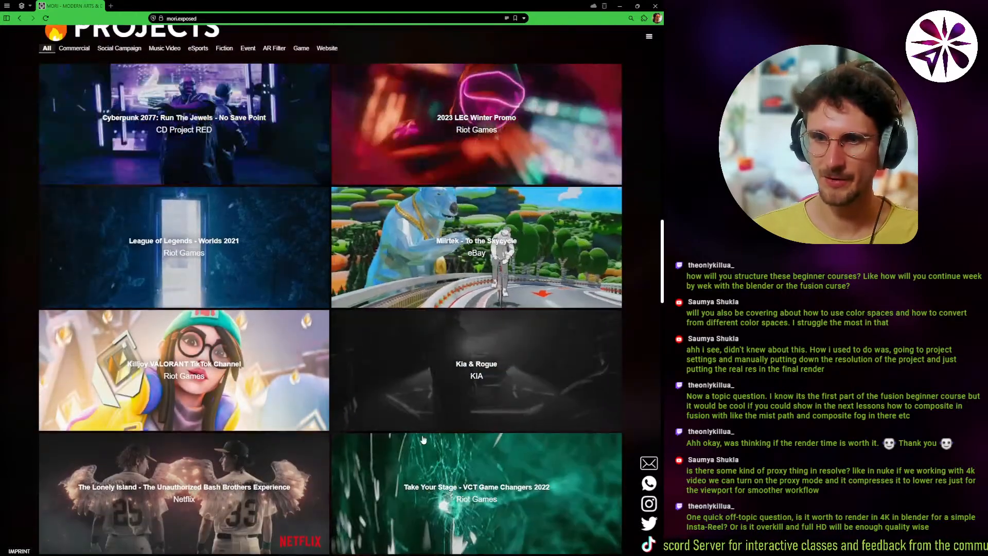
scroll(375, 451, "down", 3)
scroll(308, 361, "up", 6)
left_click(201, 206)
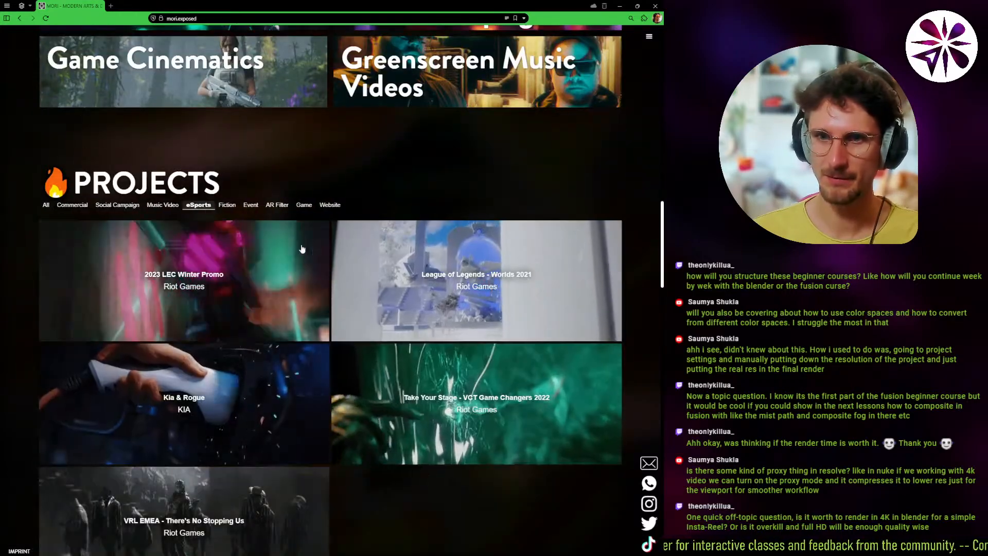
scroll(435, 411, "down", 3)
scroll(297, 289, "down", 3)
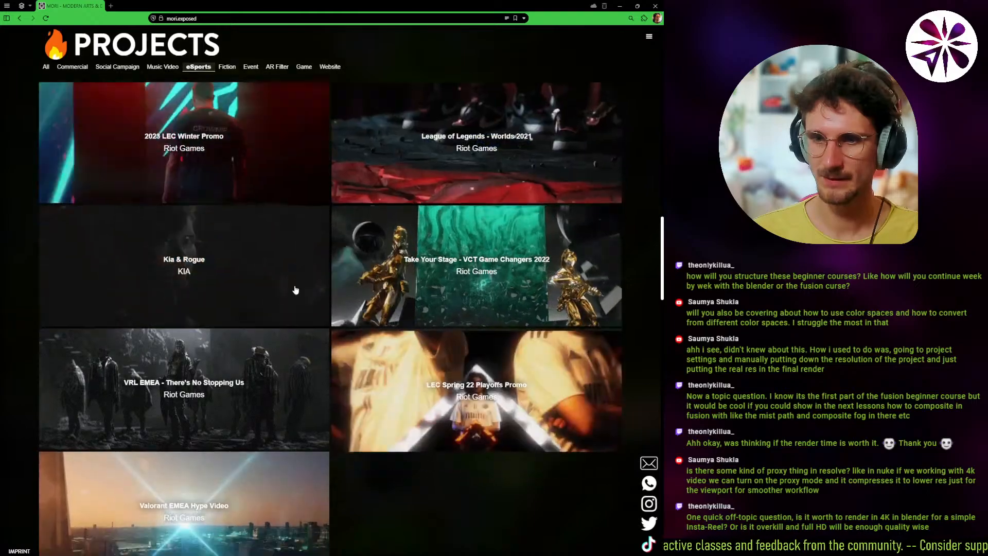
scroll(408, 410, "up", 3)
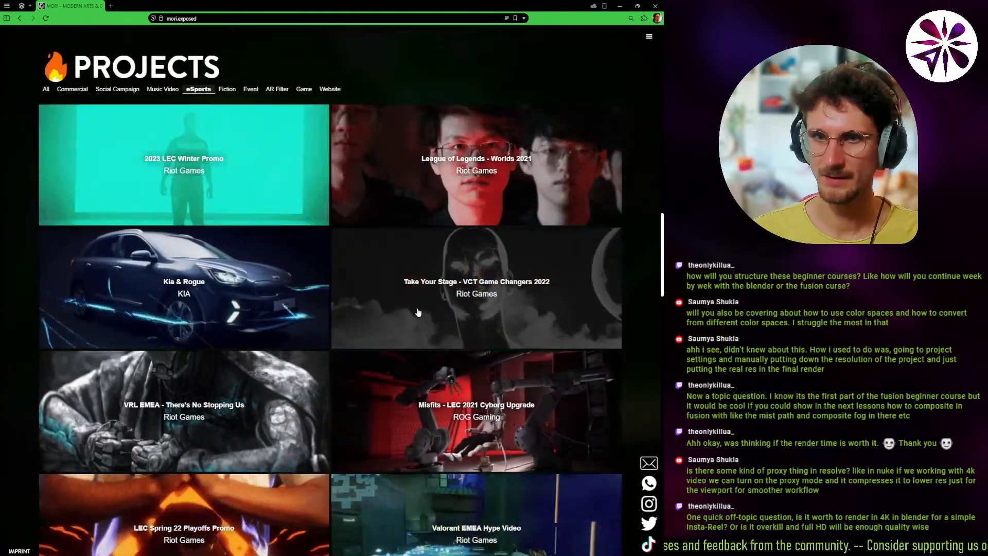
scroll(600, 444, "down", 3)
scroll(600, 444, "up", 5)
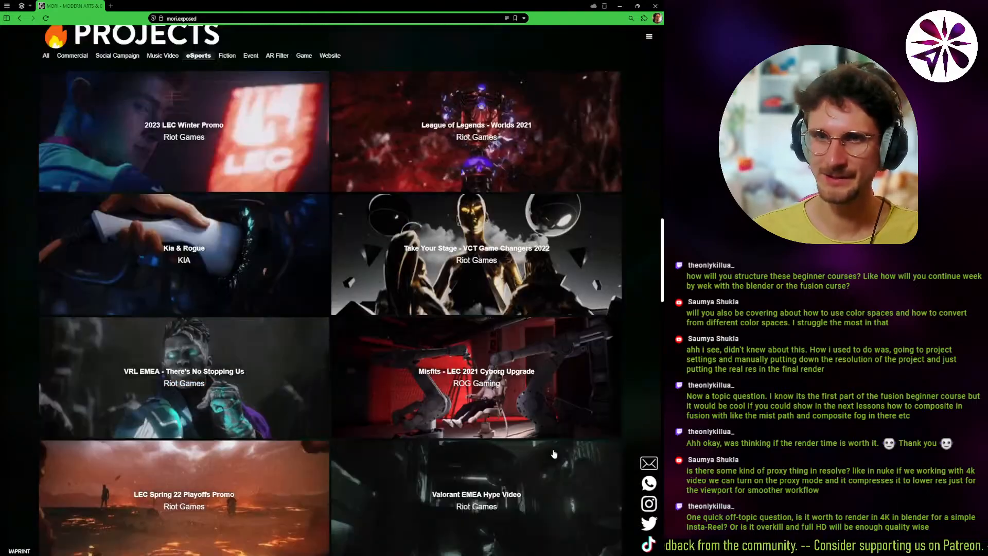
Minimize the browser, return to DaVinci Resolve and switch to the Media page.
left_click(619, 6)
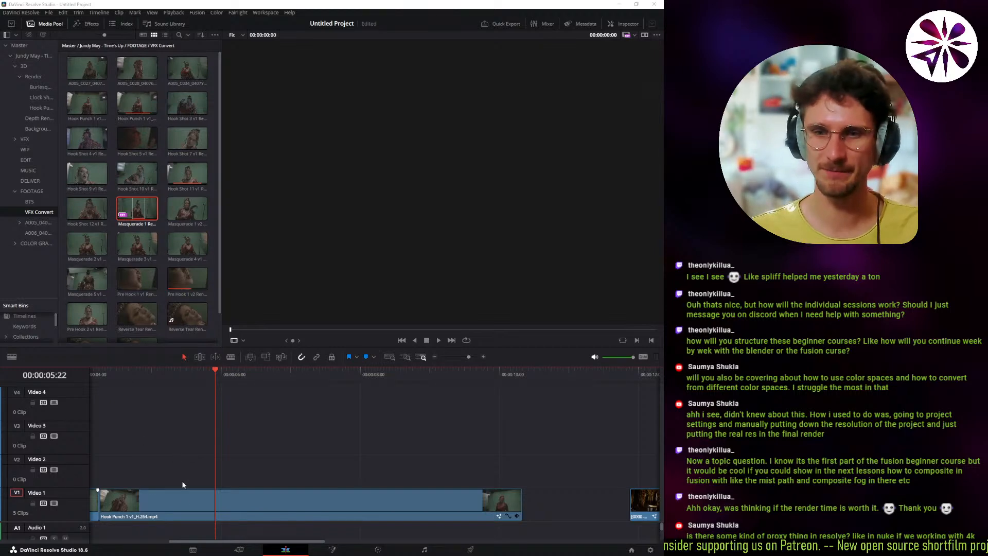
left_click(193, 550)
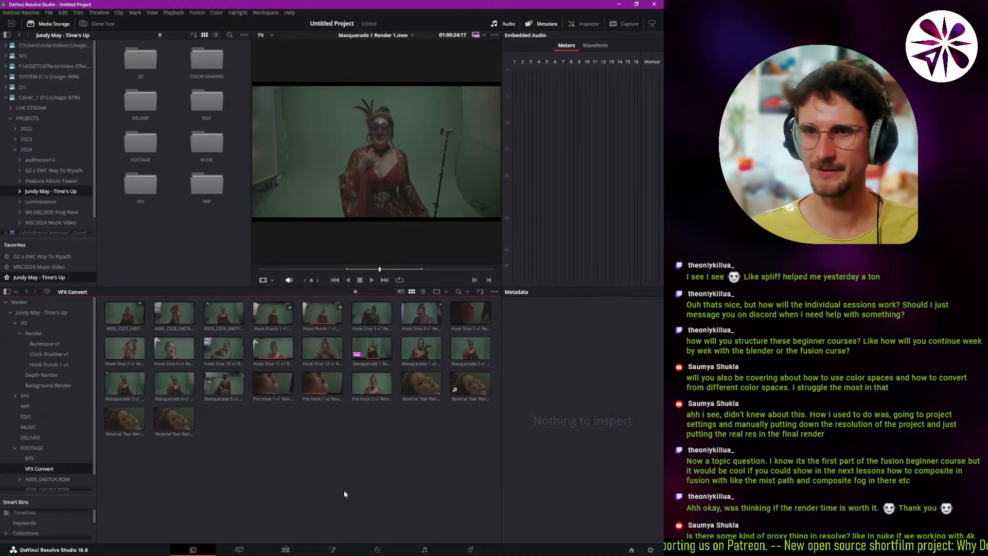